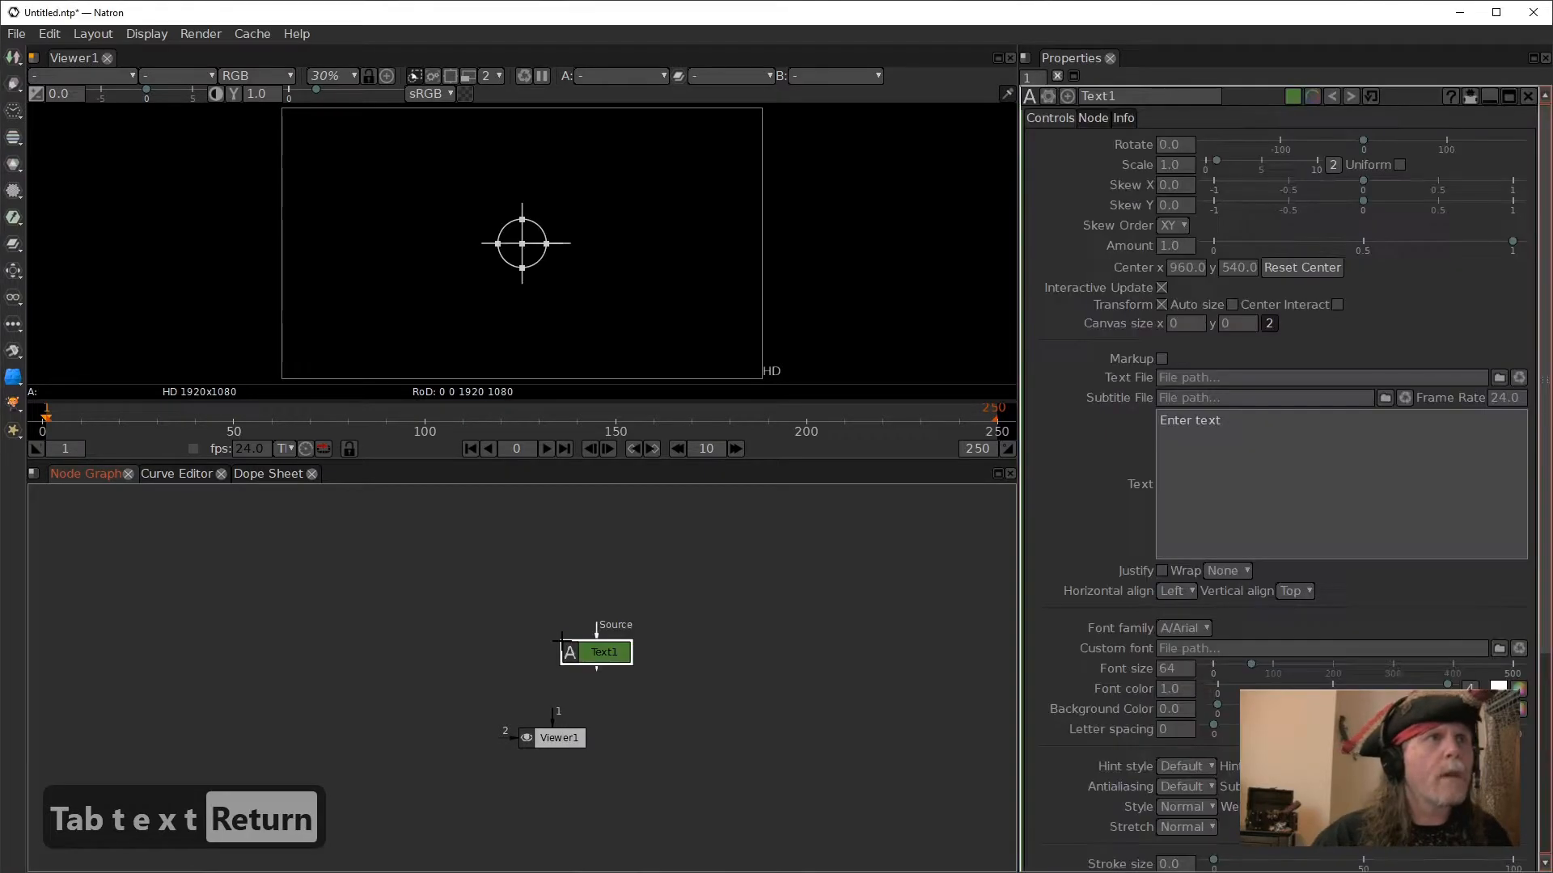
- Connect Viewer1 to the Text1 node and replace the node's text with "IN A WORLD"
{"action": "left_click_drag", "start_coordinate": [556, 719], "coordinate": [562, 648]}
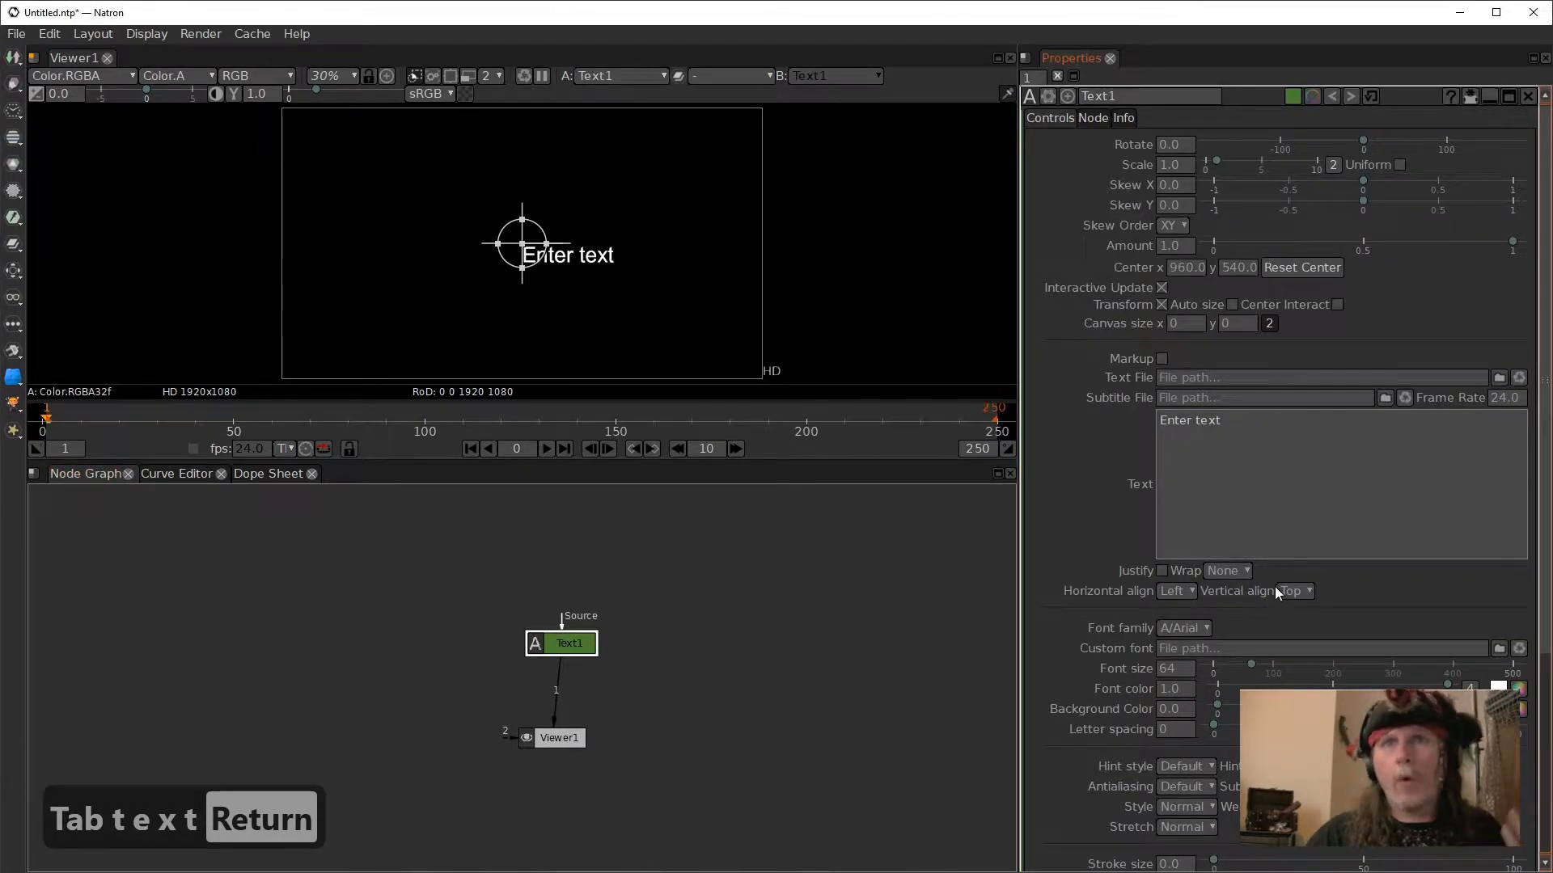
{"action": "left_click_drag", "start_coordinate": [1285, 542], "coordinate": [1077, 397]}
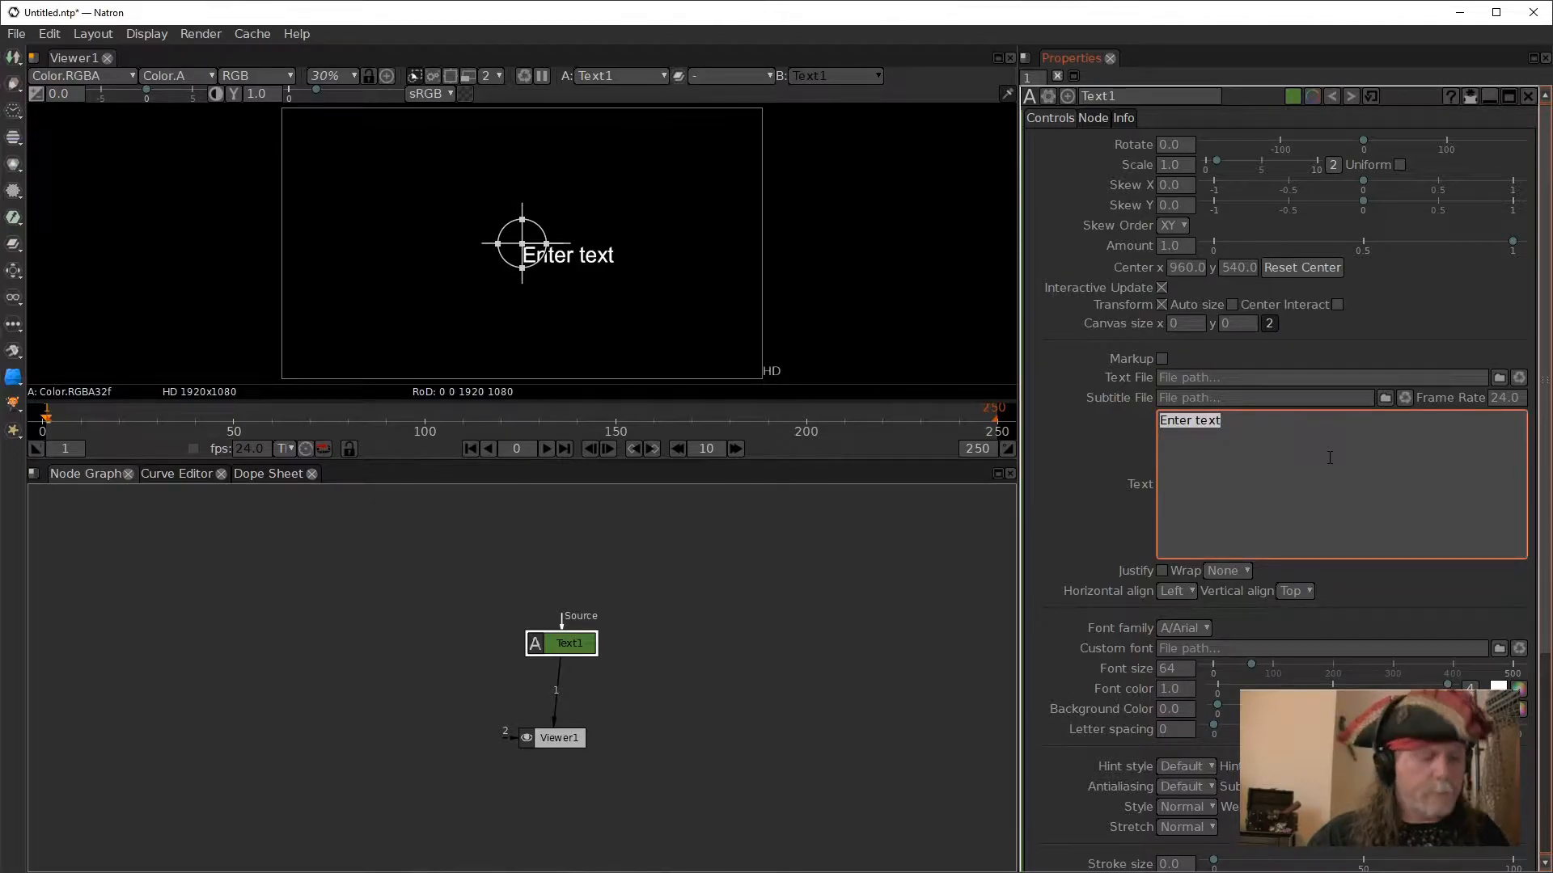
{"action": "type", "text": "in"}
{"action": "key", "text": "BackSpace"}
{"action": "key", "text": "BackSpace"}
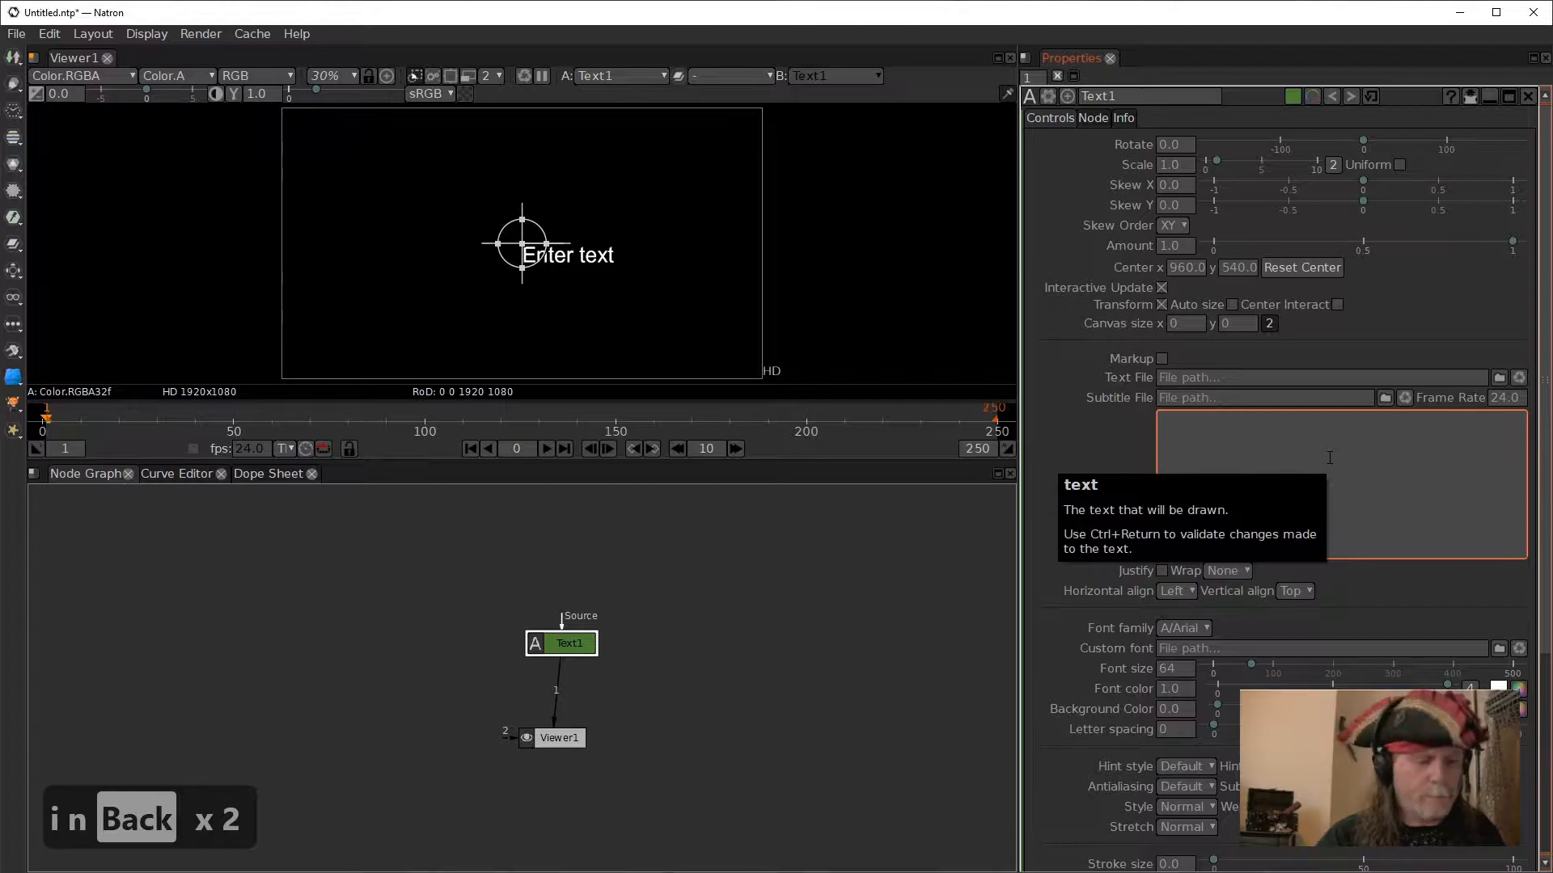
{"action": "type", "text": "I"}
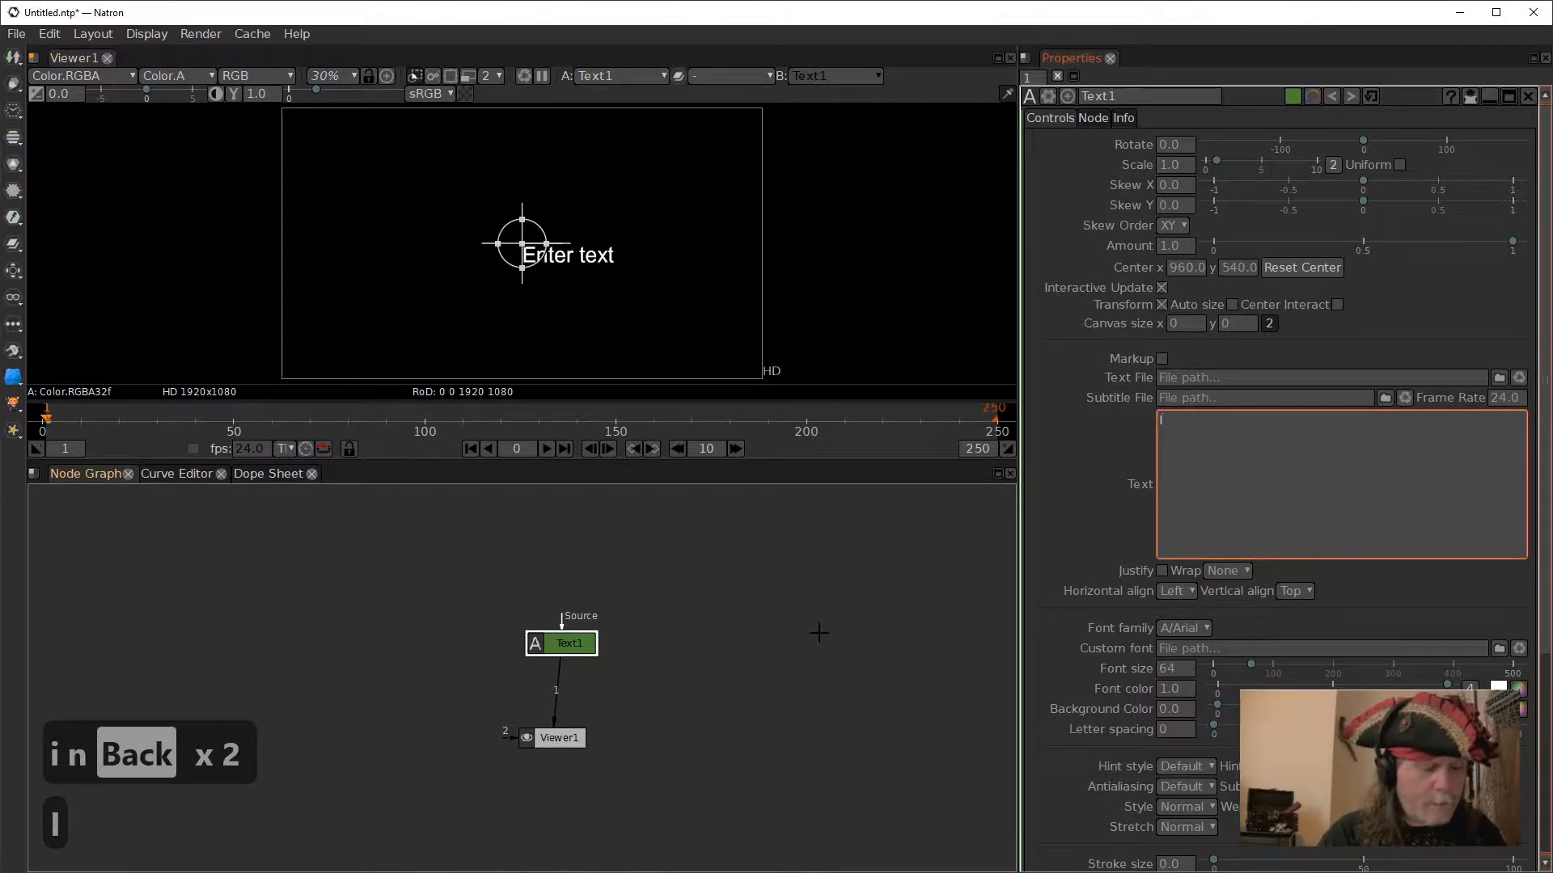
{"action": "type", "text": "N A"}
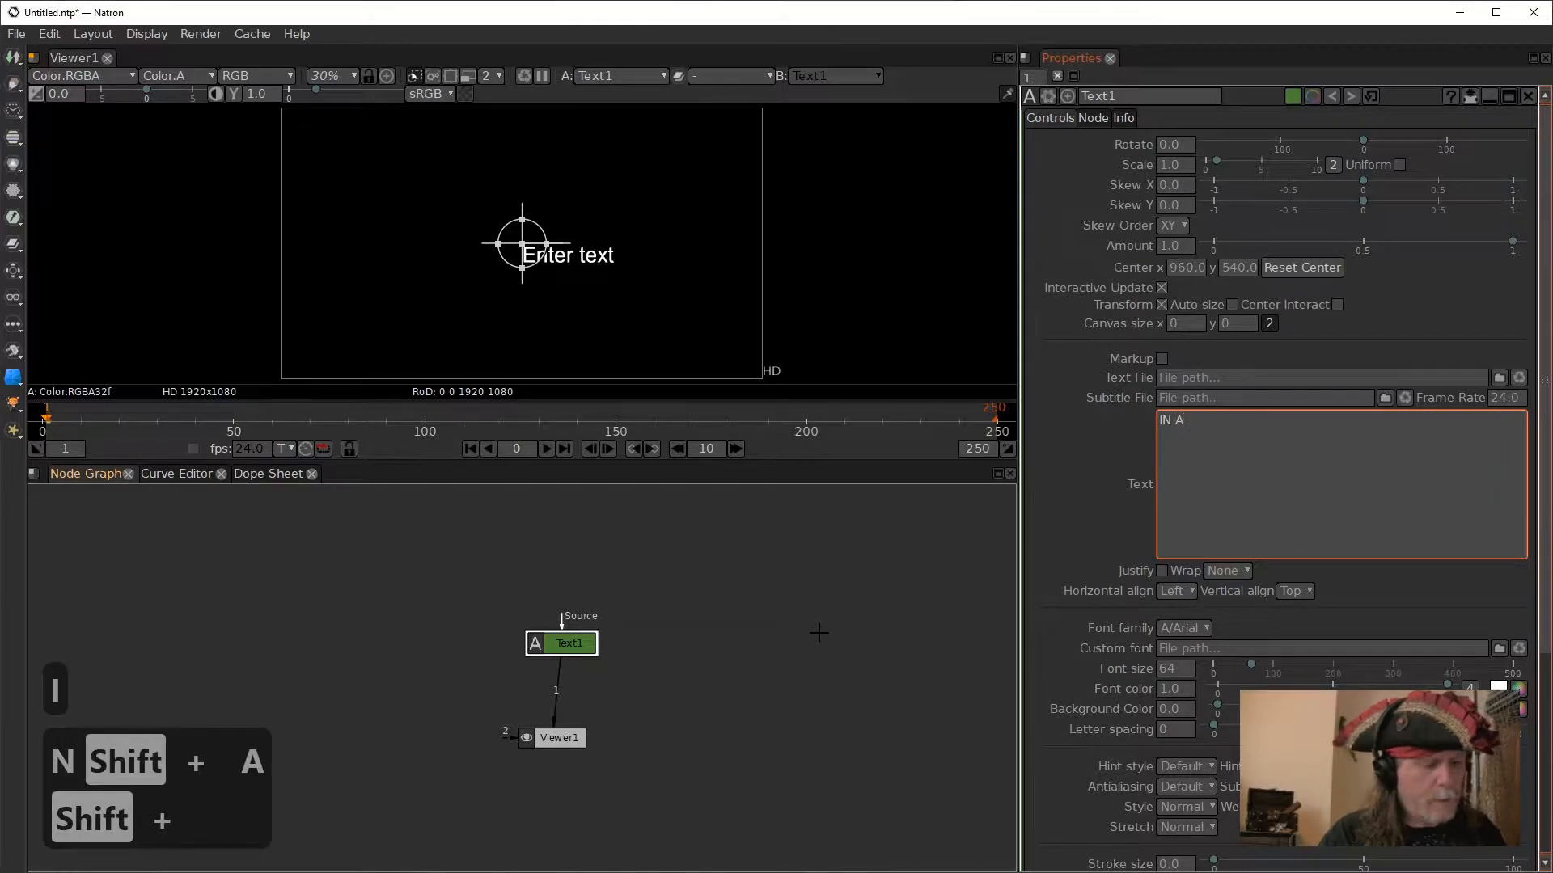
{"action": "type", "text": " WORLD"}
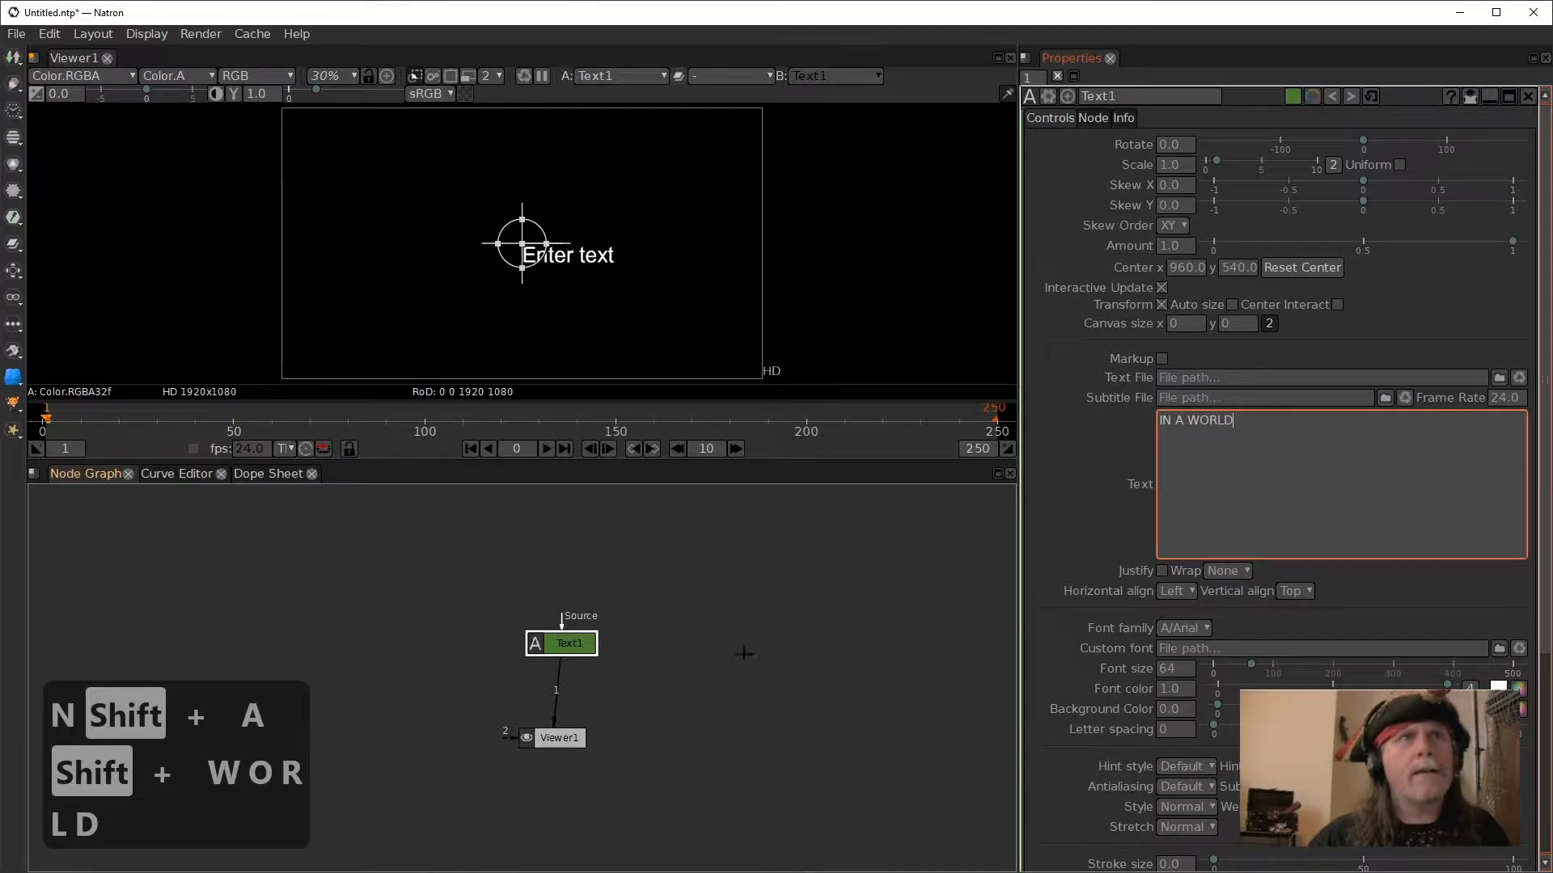
{"action": "left_click_drag", "start_coordinate": [578, 645], "coordinate": [569, 625]}
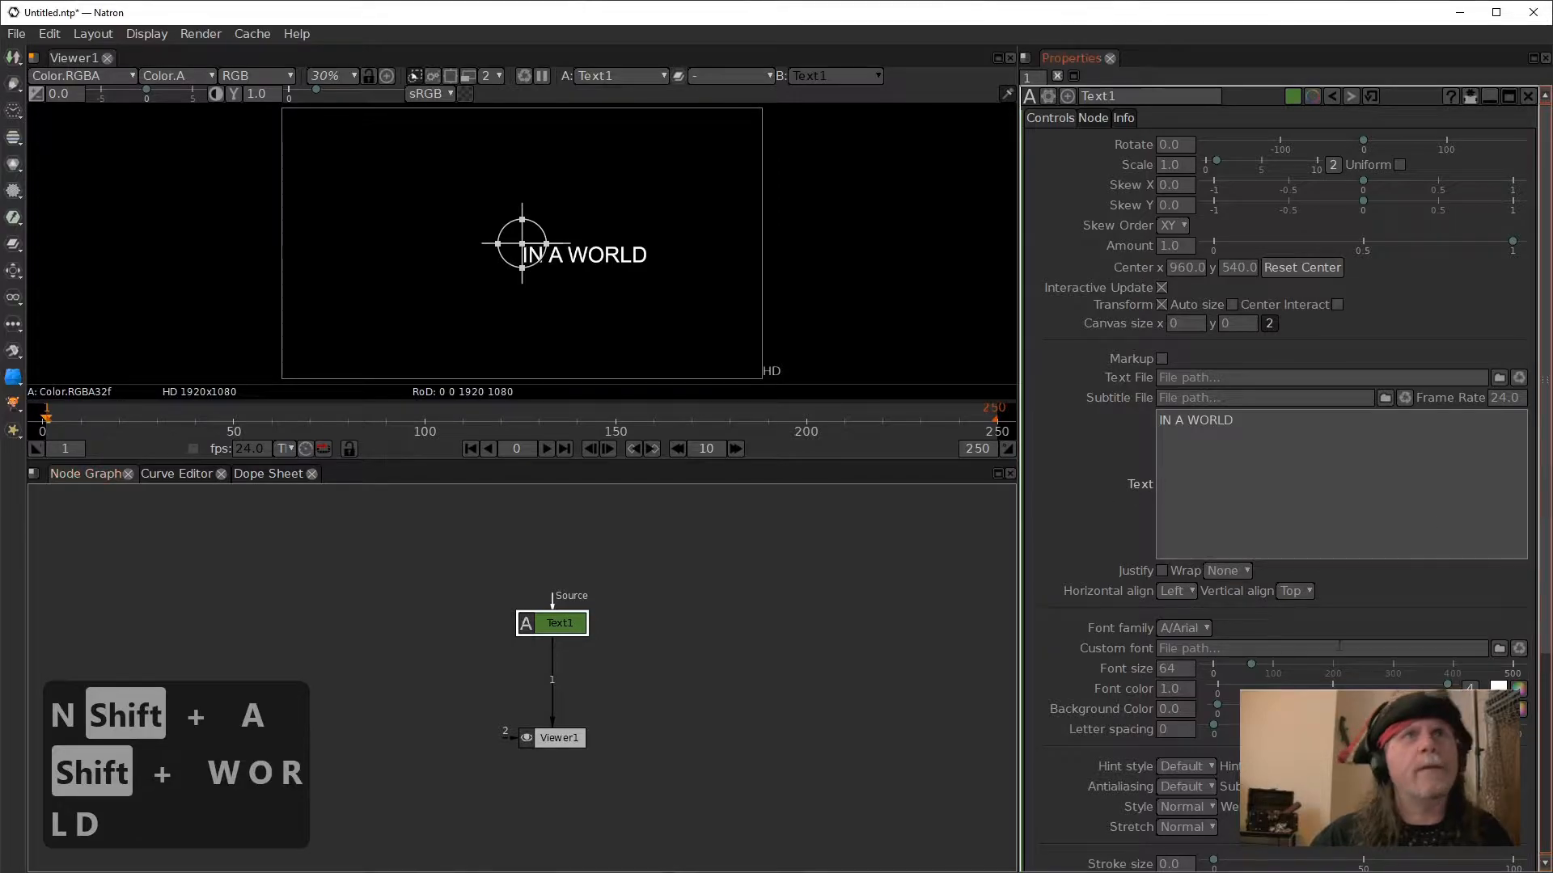
- Enable Center Interact for the Text1 node so its text is centred on the transform handle
{"action": "left_click", "coordinate": [1336, 305]}
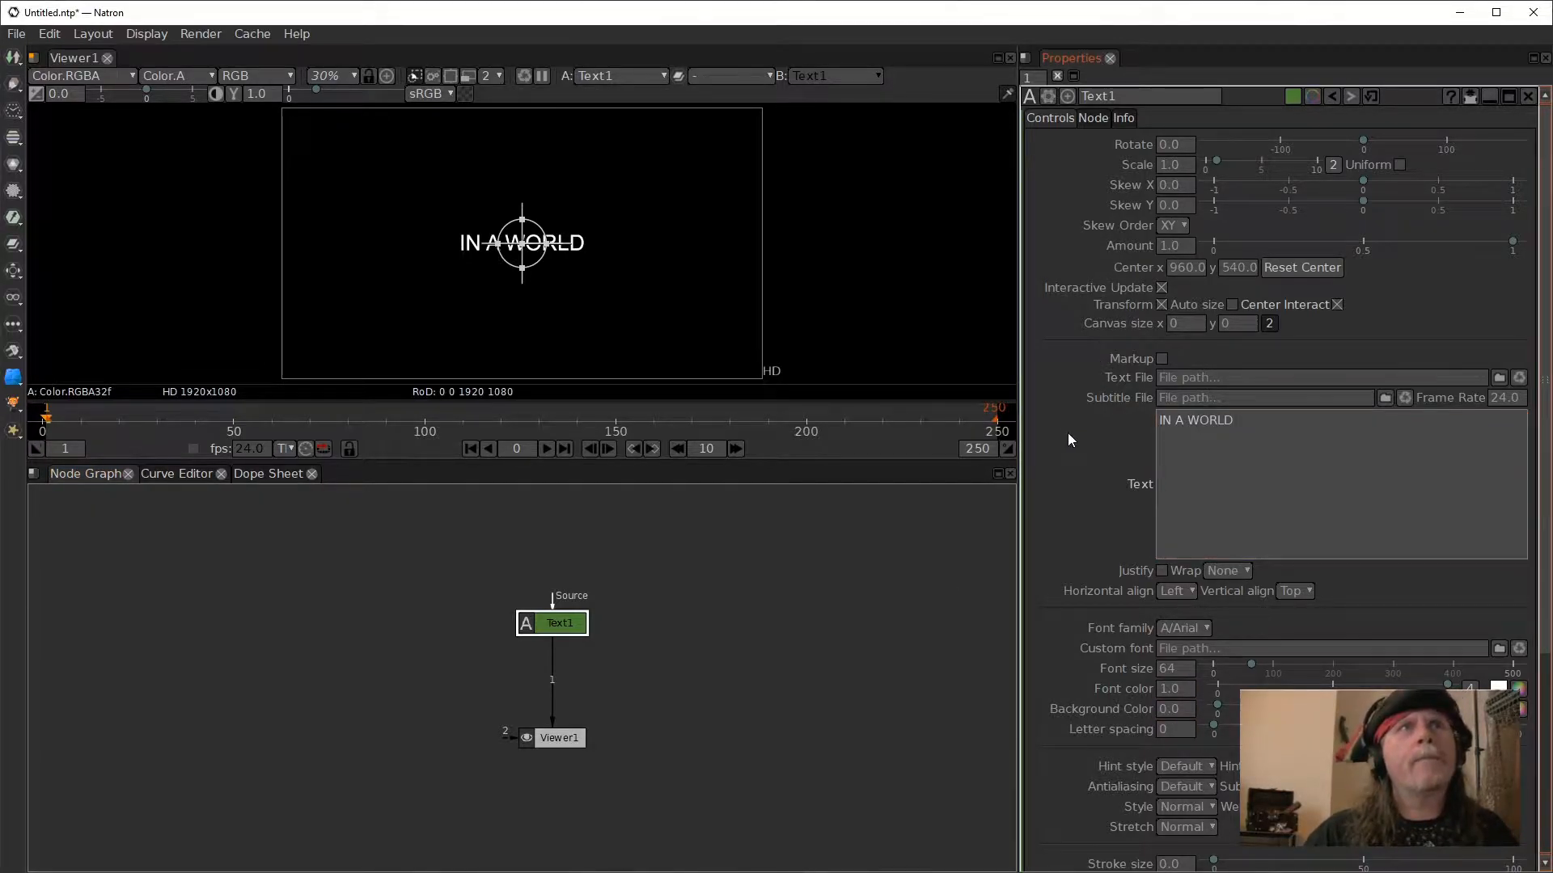
{"action": "scroll", "coordinate": [1081, 445], "scroll_direction": "down", "scroll_amount": 2}
{"action": "scroll", "coordinate": [1080, 444], "scroll_direction": "up", "scroll_amount": 2}
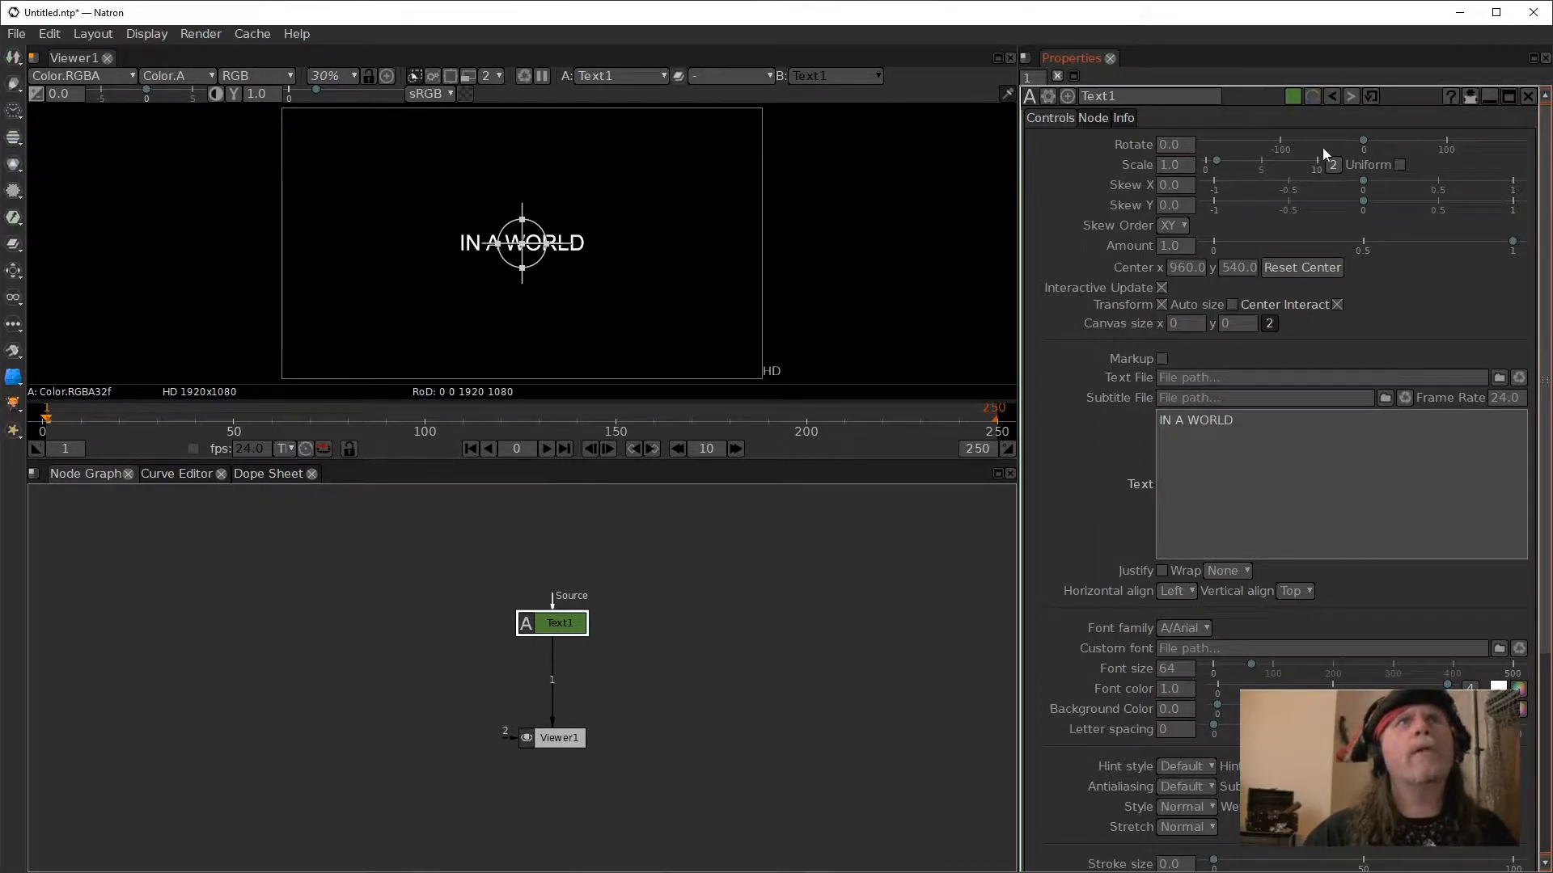
- Try rotating the text to about 16 degrees and reset the rotation to its default
{"action": "left_click", "coordinate": [1366, 138]}
{"action": "mouse_move", "coordinate": [1365, 138]}
{"action": "left_mouse_down"}
{"action": "mouse_move", "coordinate": [1420, 144]}
{"action": "mouse_move", "coordinate": [1304, 137]}
{"action": "mouse_move", "coordinate": [1394, 141]}
{"action": "mouse_move", "coordinate": [1378, 147]}
{"action": "left_mouse_up"}
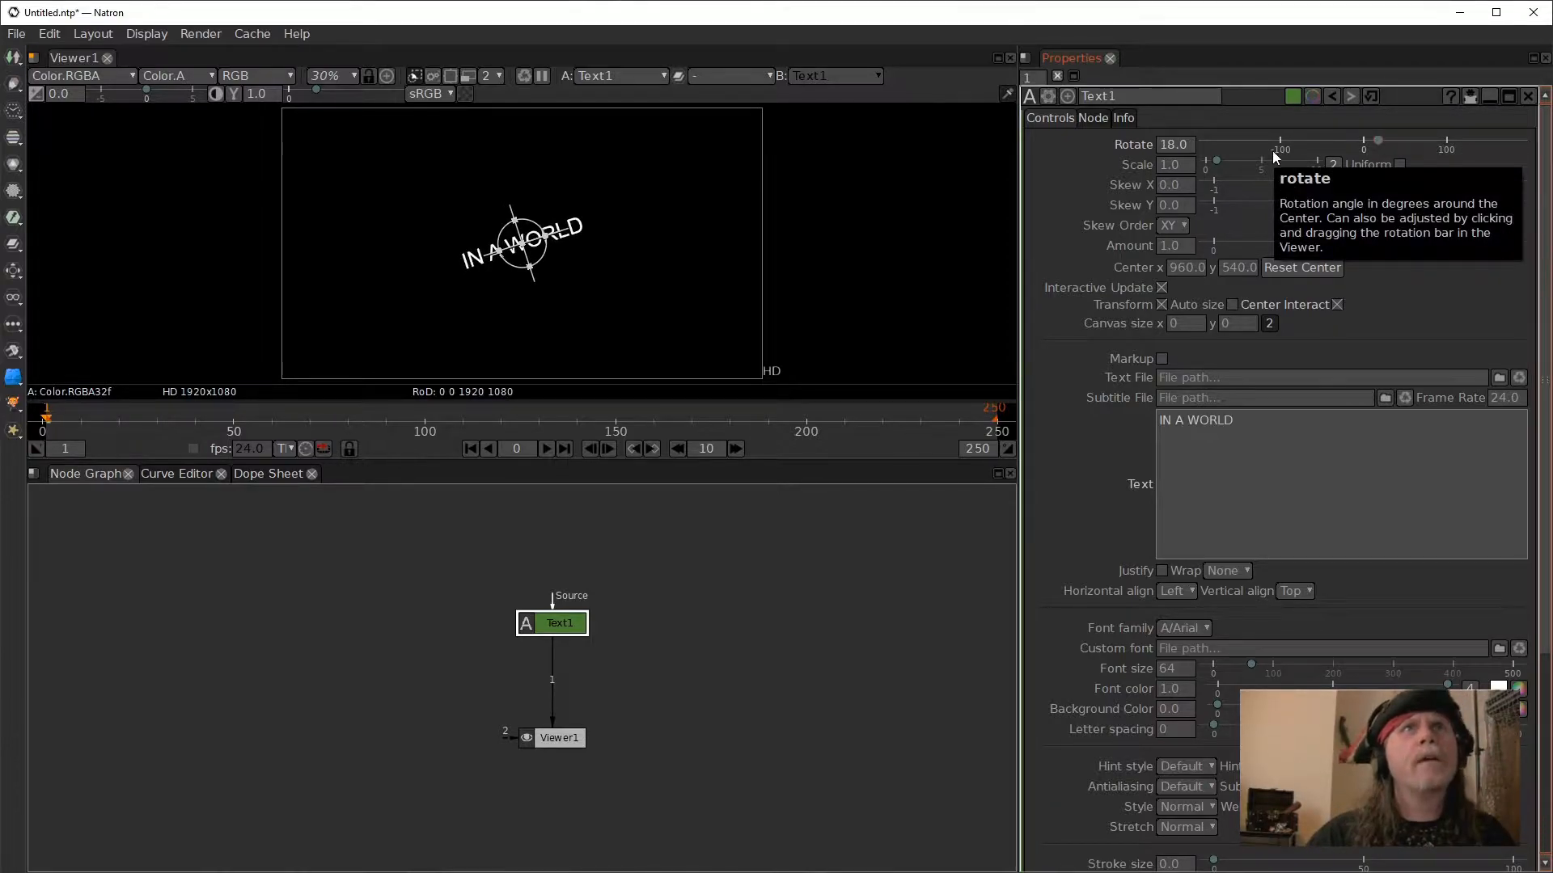
{"action": "mouse_move", "coordinate": [1378, 139]}
{"action": "left_mouse_down"}
{"action": "mouse_move", "coordinate": [1329, 138]}
{"action": "mouse_move", "coordinate": [1376, 145]}
{"action": "left_mouse_up"}
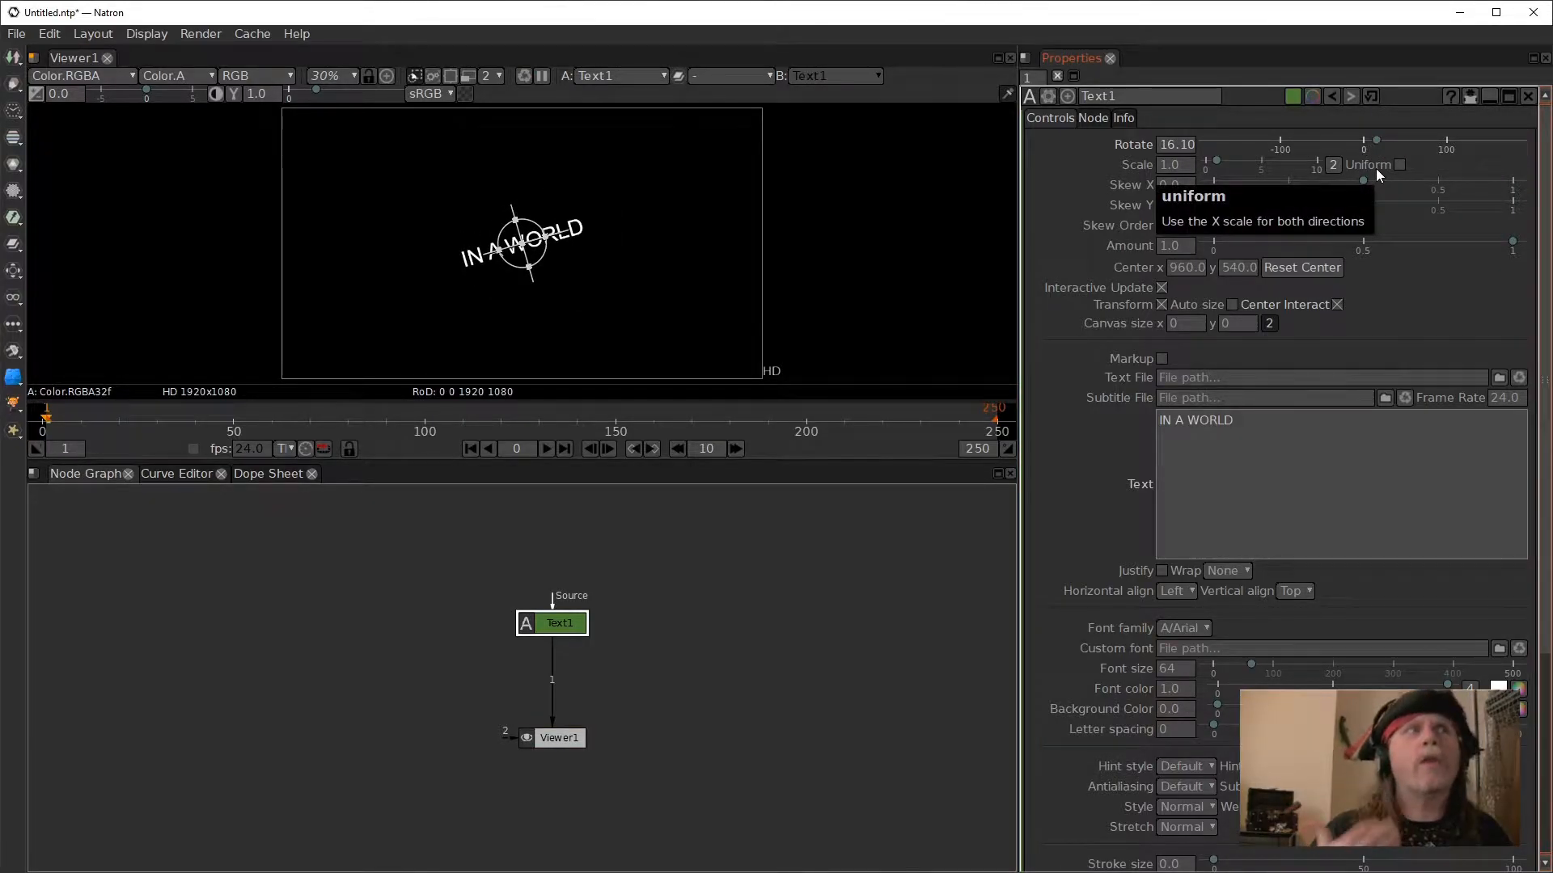
{"action": "right_click", "coordinate": [1187, 143]}
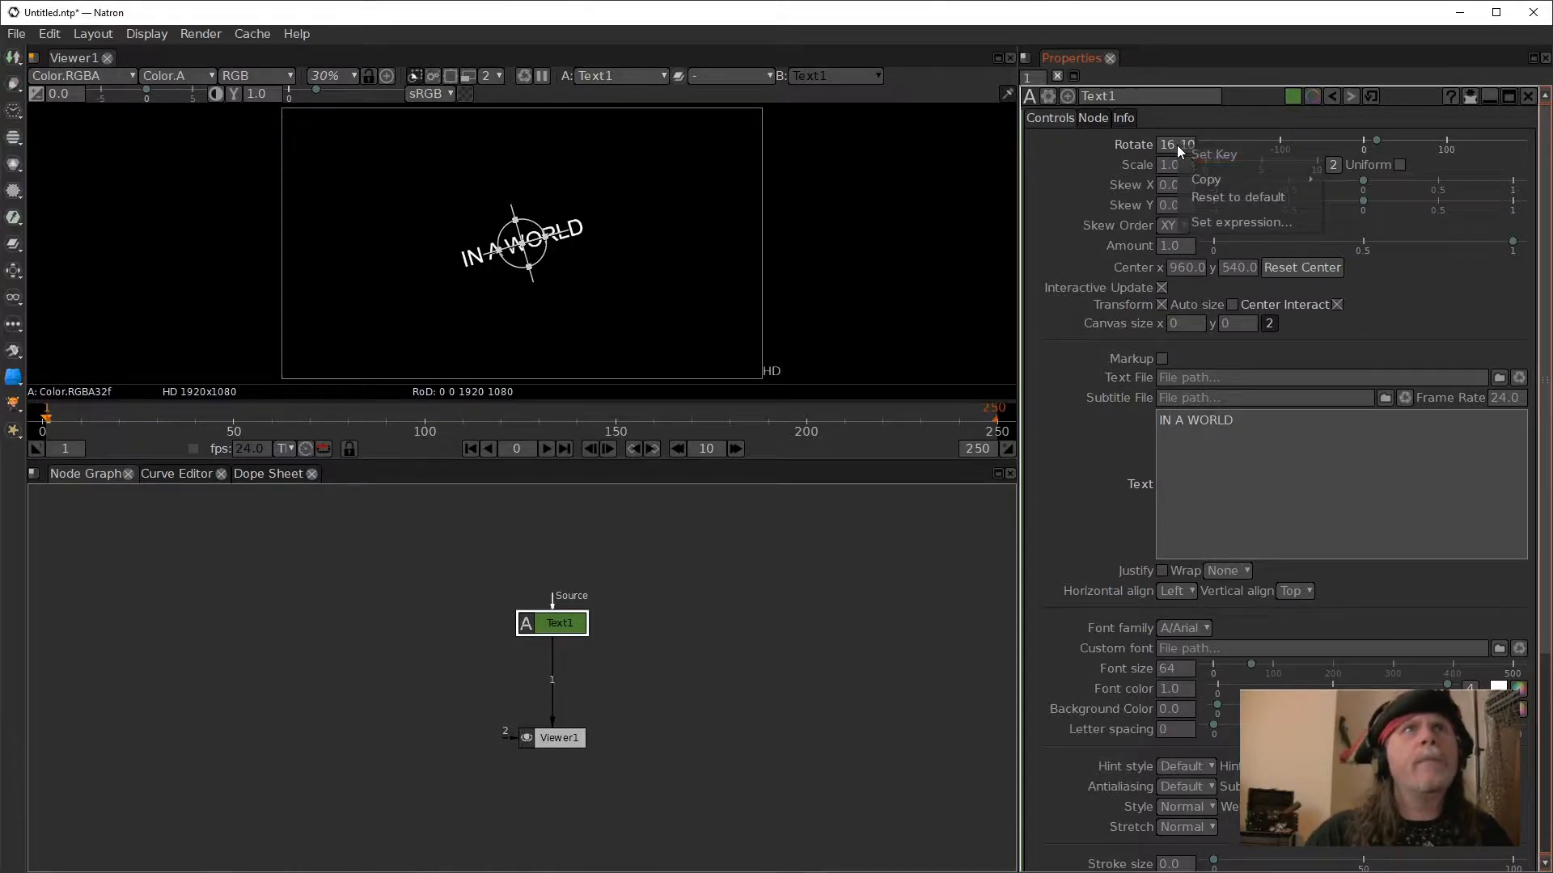
{"action": "left_click", "coordinate": [1216, 197]}
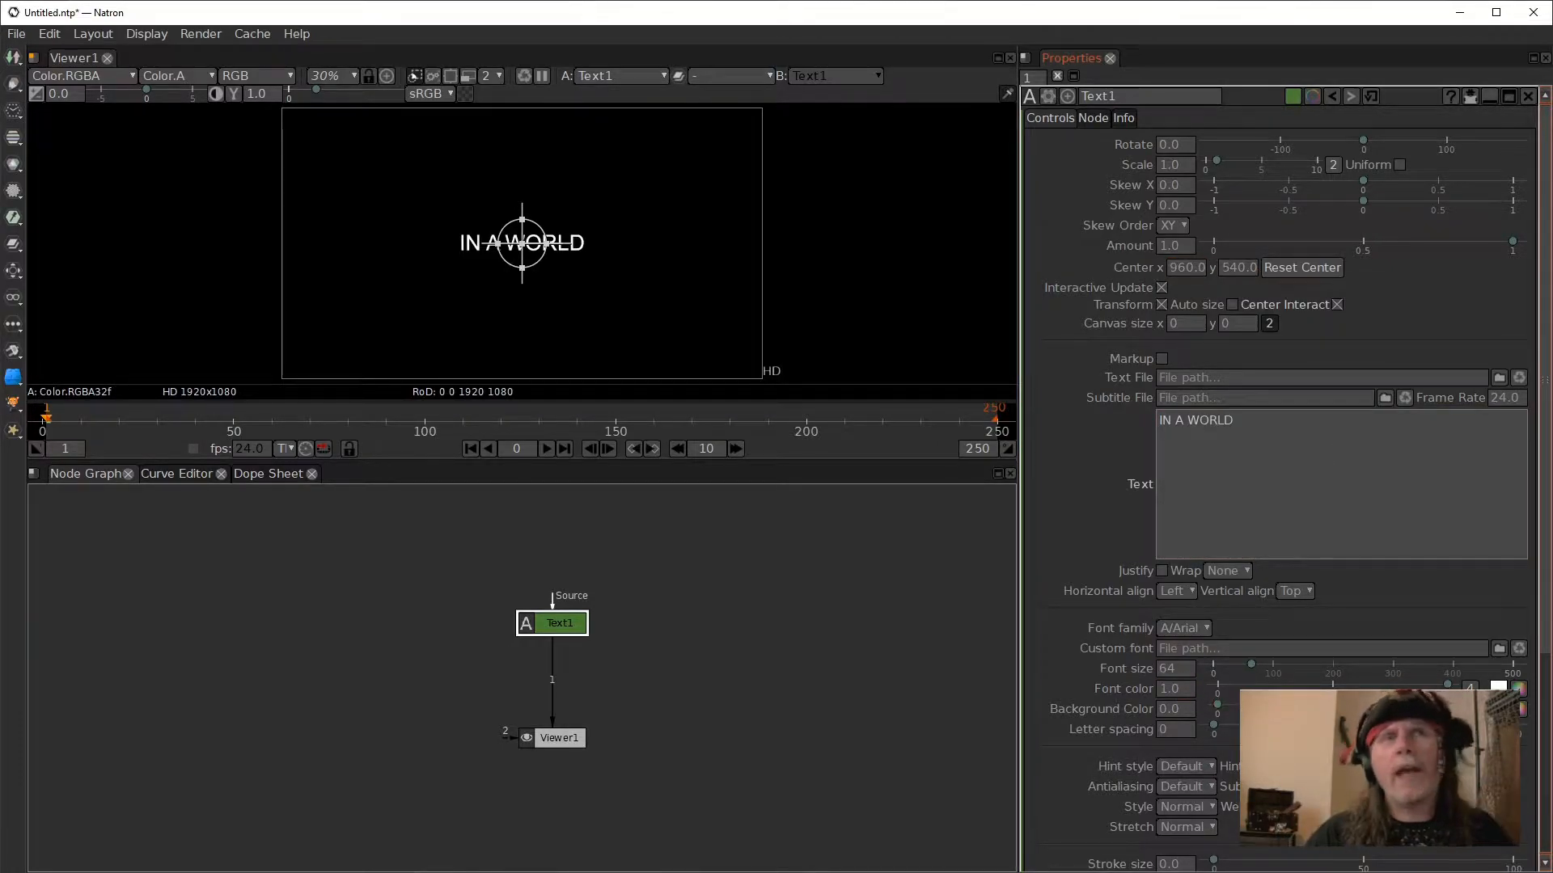
- Try a negative letter spacing of -16 on the text and set the spacing back to 0
{"action": "scroll", "coordinate": [1346, 640], "scroll_direction": "down", "scroll_amount": 1}
{"action": "scroll", "coordinate": [1346, 641], "scroll_direction": "down", "scroll_amount": 5}
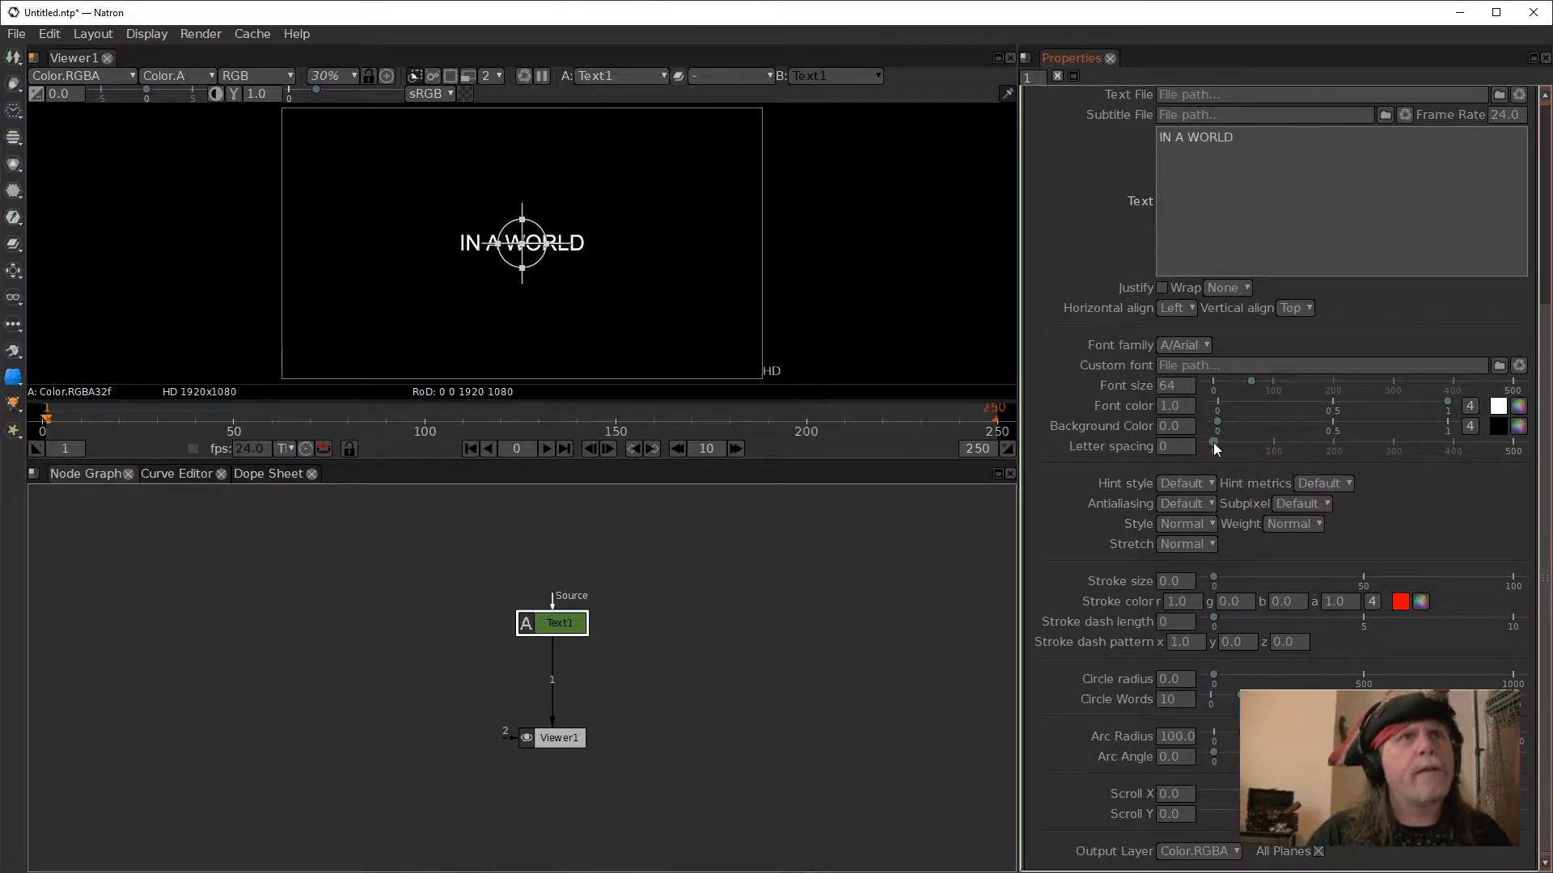
{"action": "mouse_move", "coordinate": [1213, 443]}
{"action": "left_mouse_down"}
{"action": "mouse_move", "coordinate": [1513, 454]}
{"action": "mouse_move", "coordinate": [1200, 430]}
{"action": "left_mouse_up"}
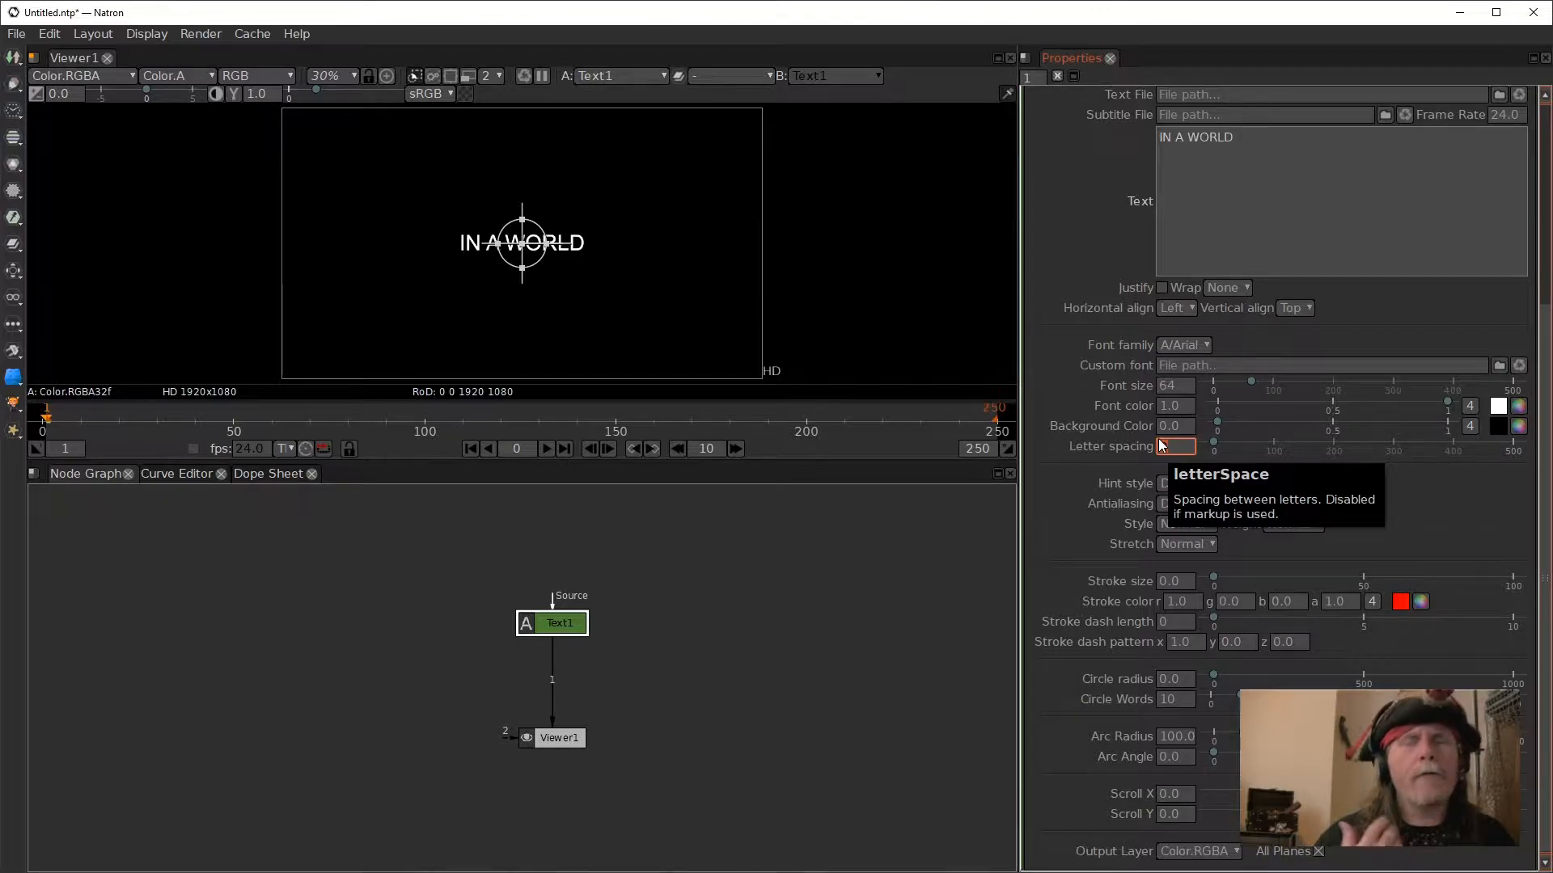
{"action": "left_click", "coordinate": [1157, 449]}
{"action": "scroll", "coordinate": [1164, 446], "scroll_direction": "down", "scroll_amount": 1}
{"action": "scroll", "coordinate": [1163, 448], "scroll_direction": "down", "scroll_amount": 10}
{"action": "scroll", "coordinate": [1163, 448], "scroll_direction": "down", "scroll_amount": 2}
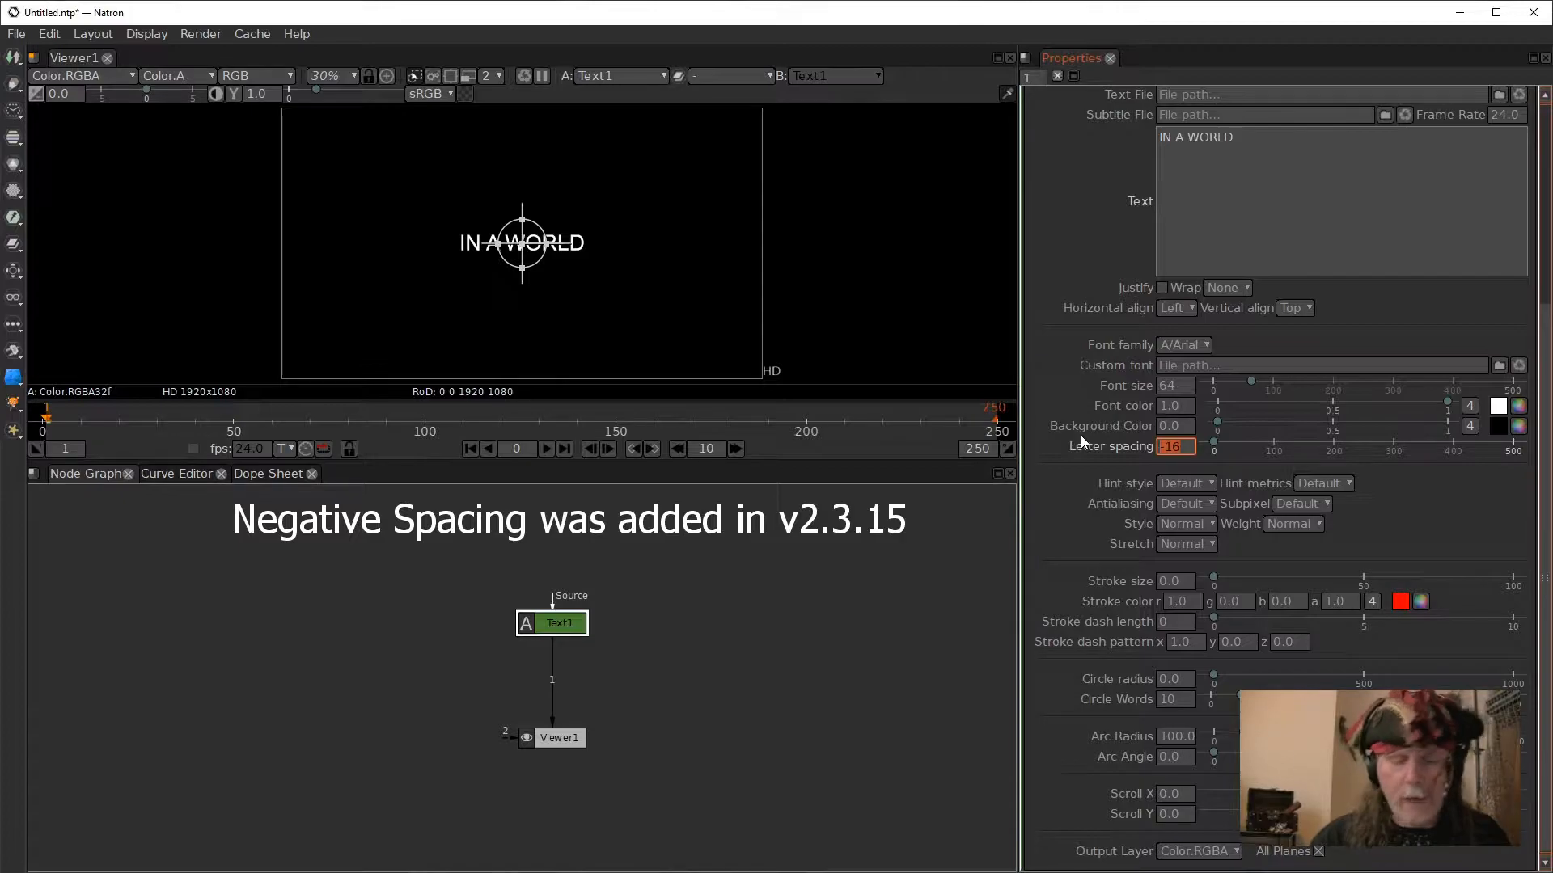
{"action": "type", "text": "0"}
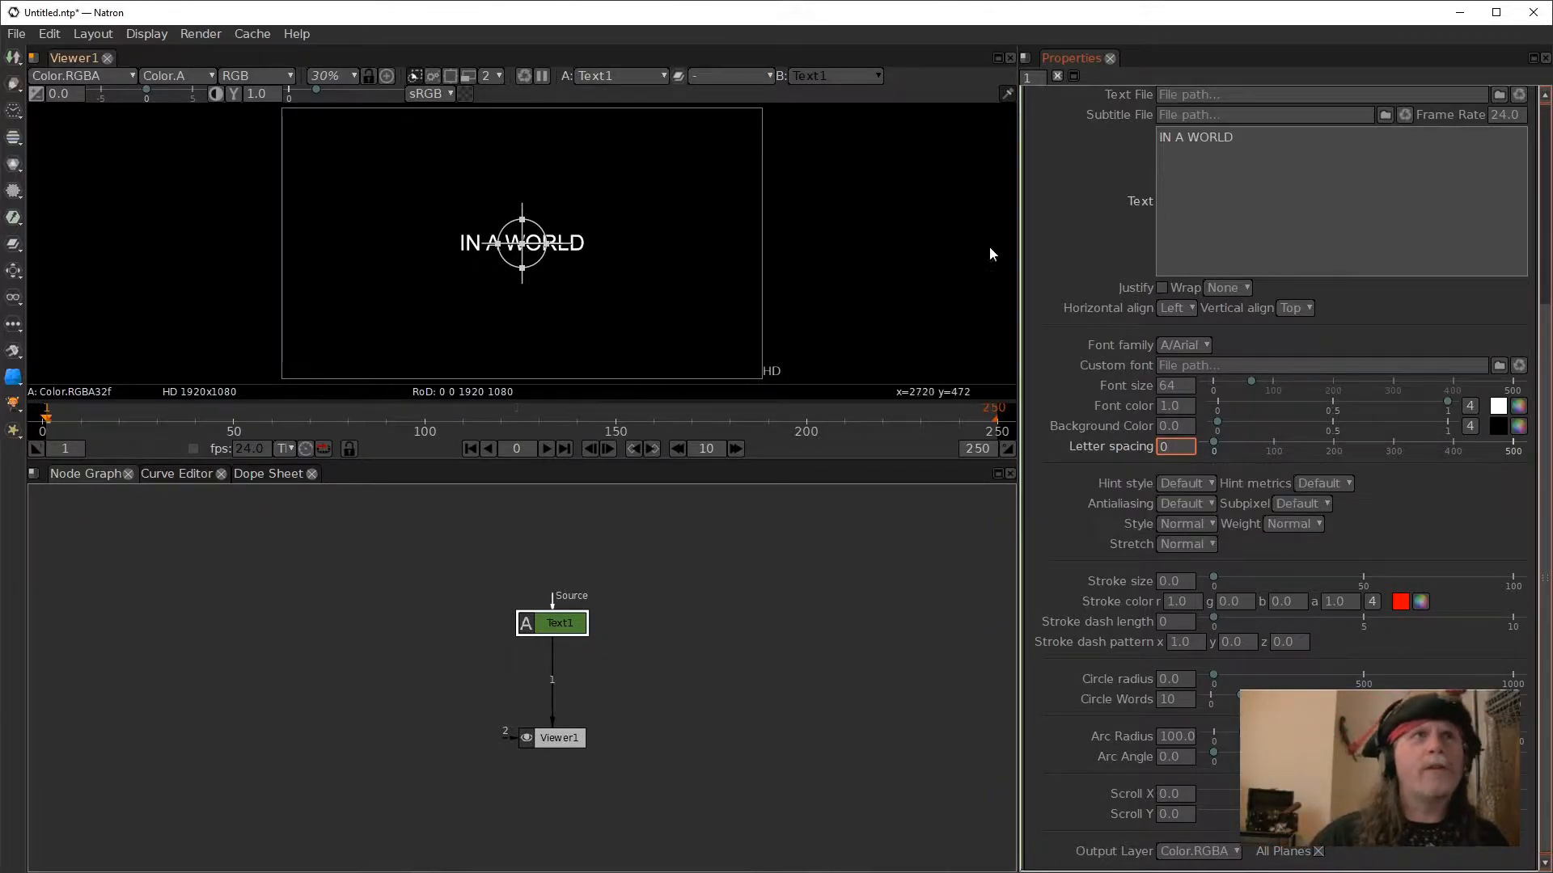
- Replace the content of the Text1 node with "THE"
{"action": "left_click_drag", "start_coordinate": [1307, 138], "coordinate": [1029, 102]}
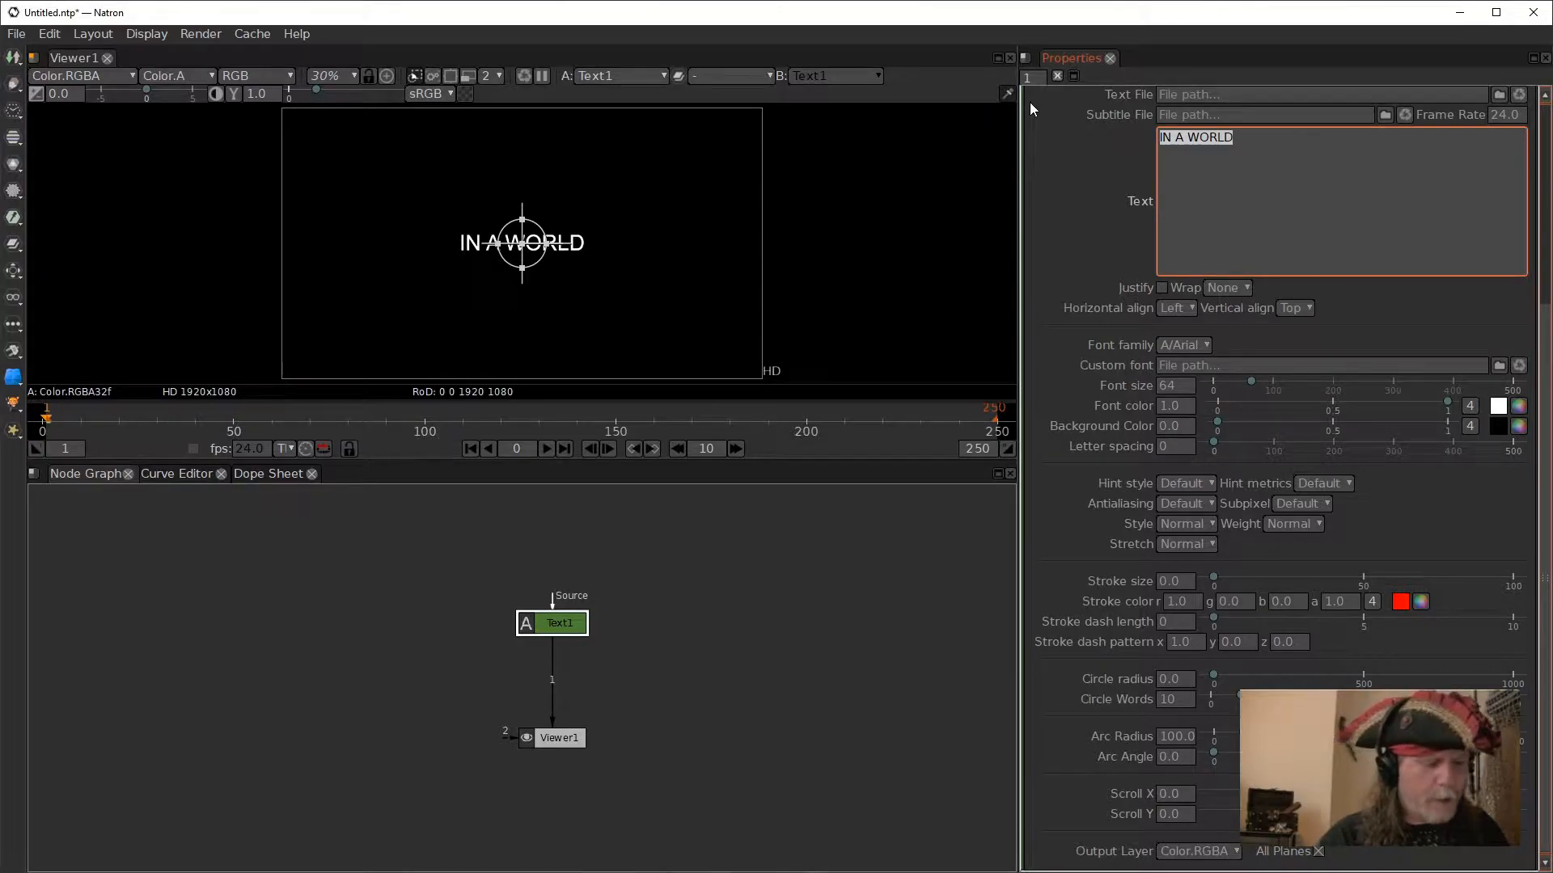
{"action": "type", "text": "THE"}
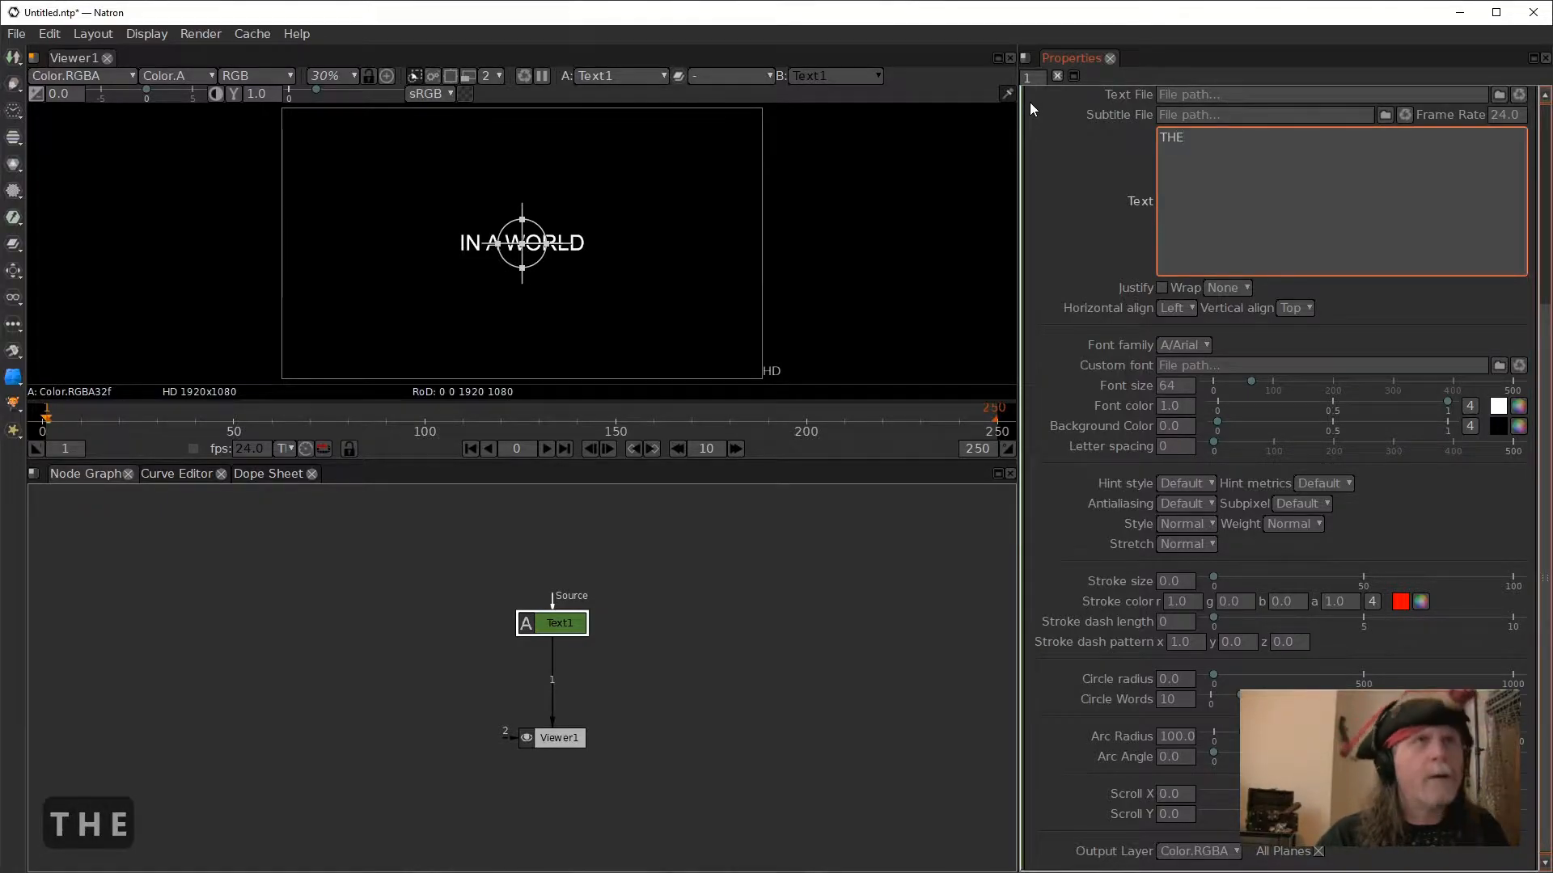
{"action": "left_click", "coordinate": [651, 642]}
{"action": "left_click", "coordinate": [563, 621]}
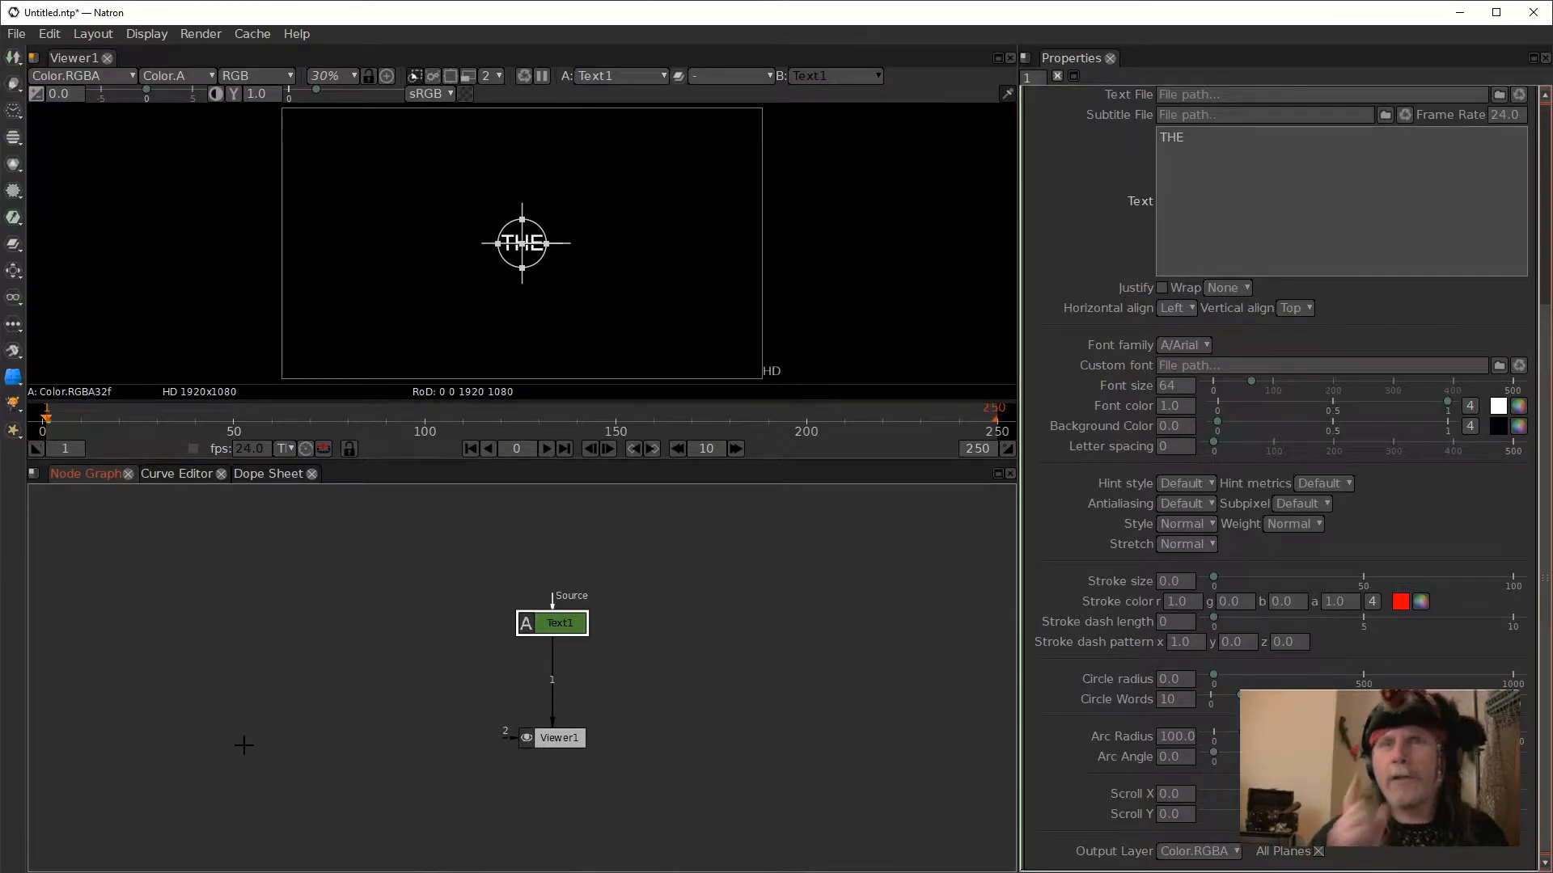
- Spread the Text1 and Viewer1 nodes apart vertically, and duplicate Text1 twice with the copies placed beside it
{"action": "left_click_drag", "start_coordinate": [553, 738], "coordinate": [545, 777]}
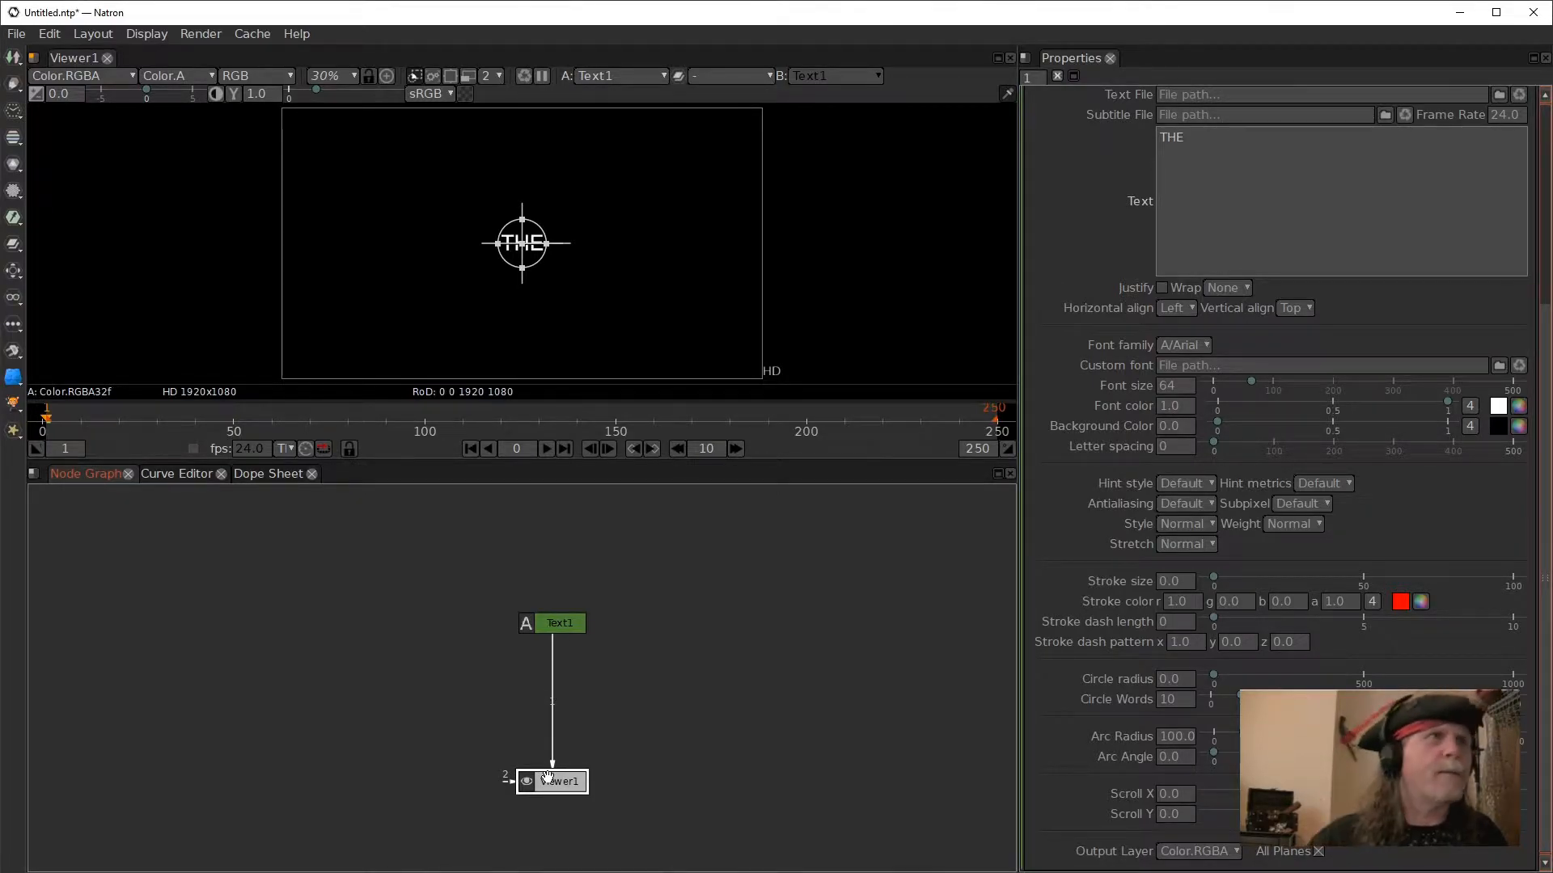
{"action": "left_click_drag", "start_coordinate": [552, 621], "coordinate": [556, 577]}
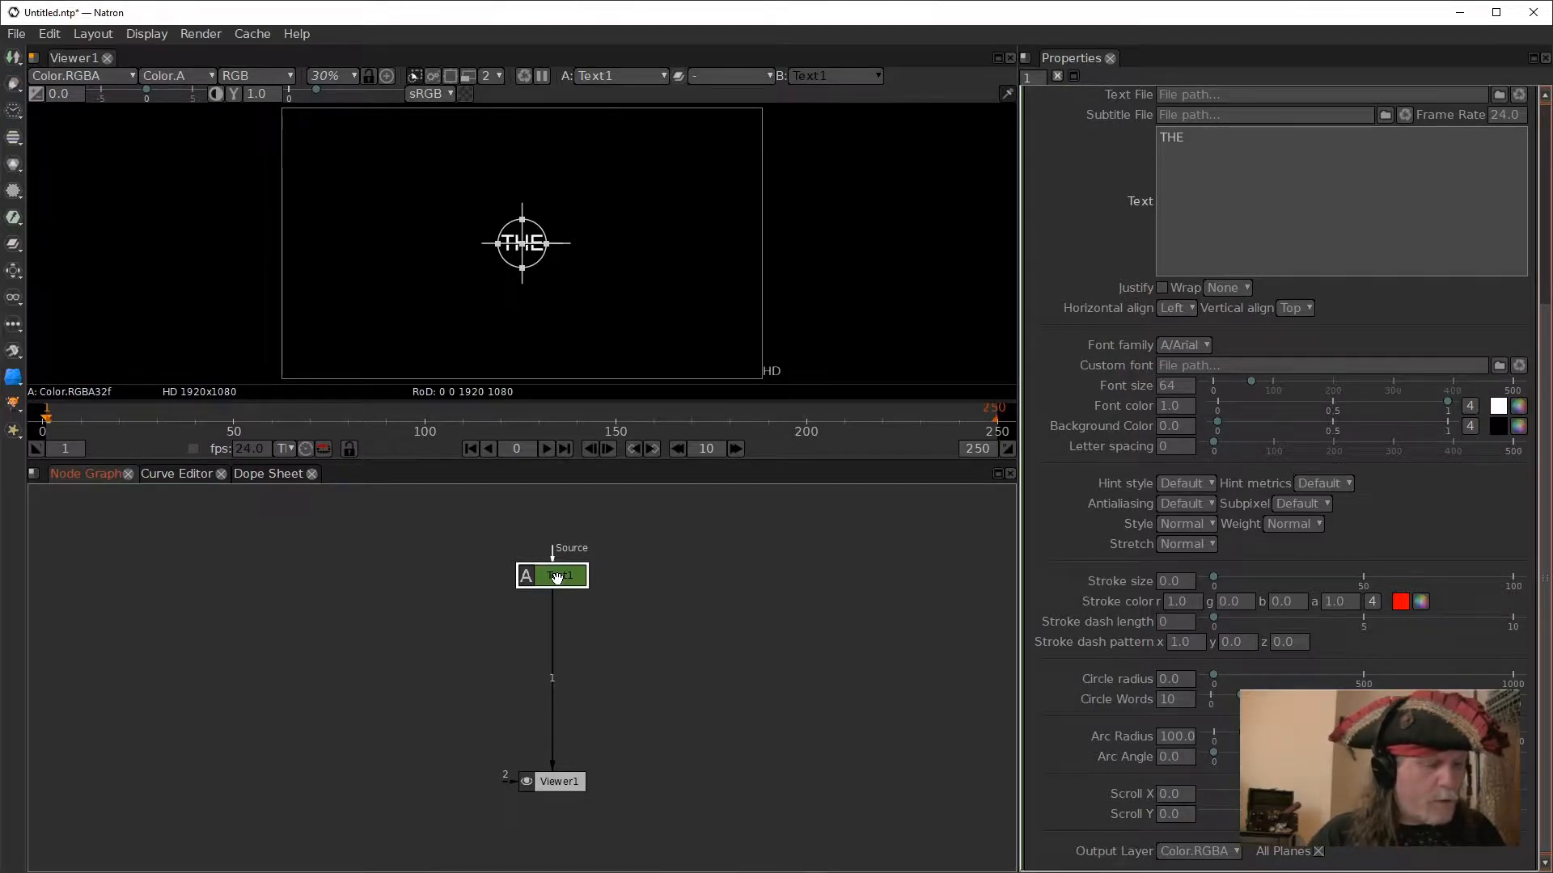
{"action": "key", "text": "alt"}
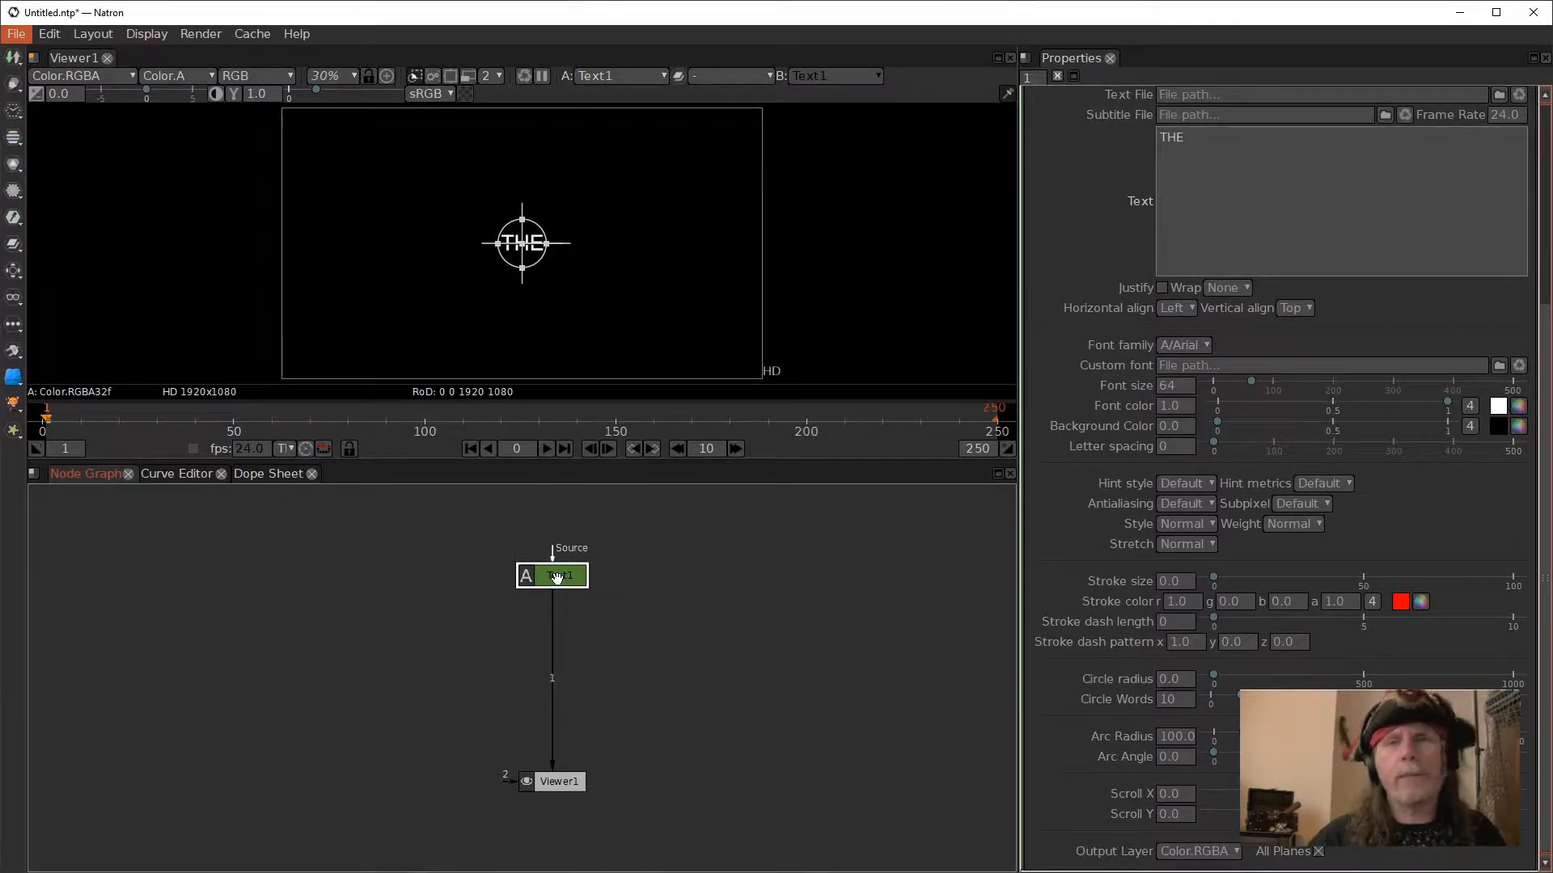
{"action": "key", "text": "alt+c"}
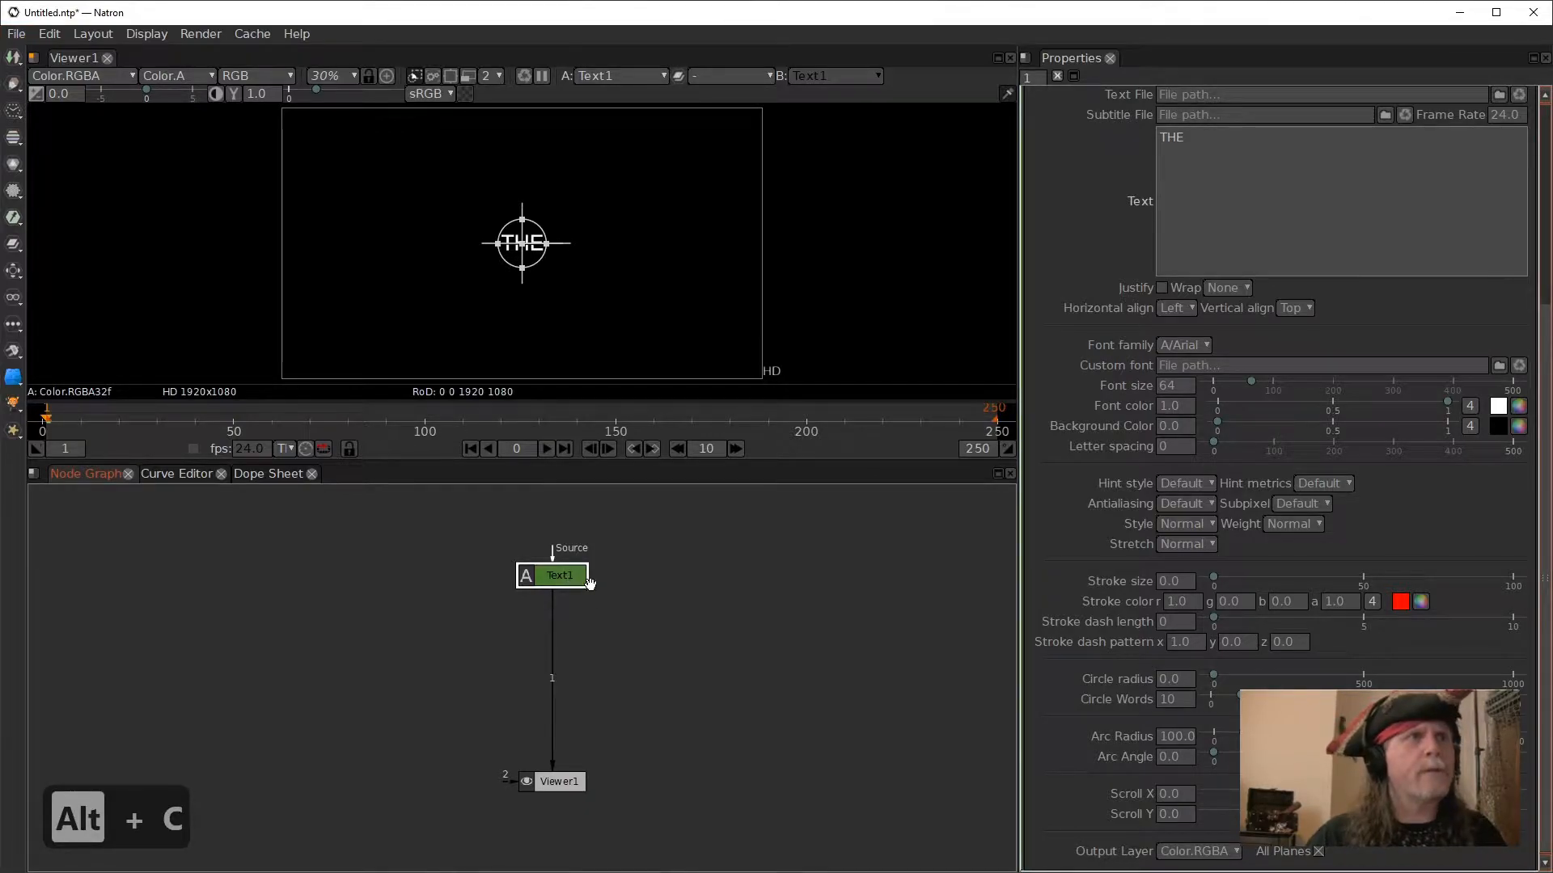
{"action": "key", "text": "alt+c"}
{"action": "left_click_drag", "start_coordinate": [631, 598], "coordinate": [623, 582]}
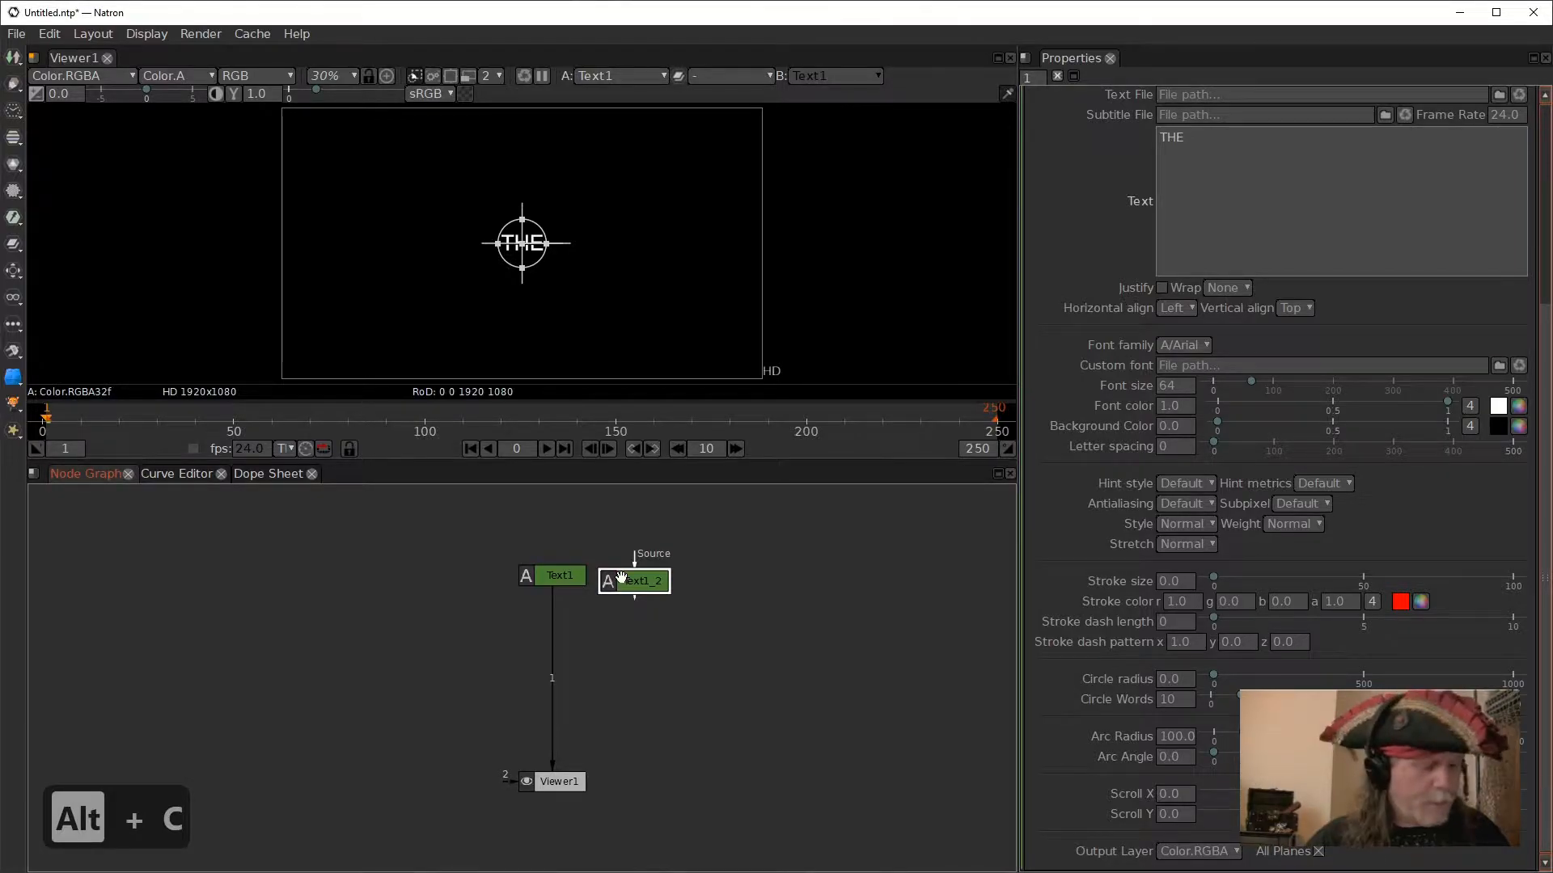
{"action": "key", "text": "alt+c"}
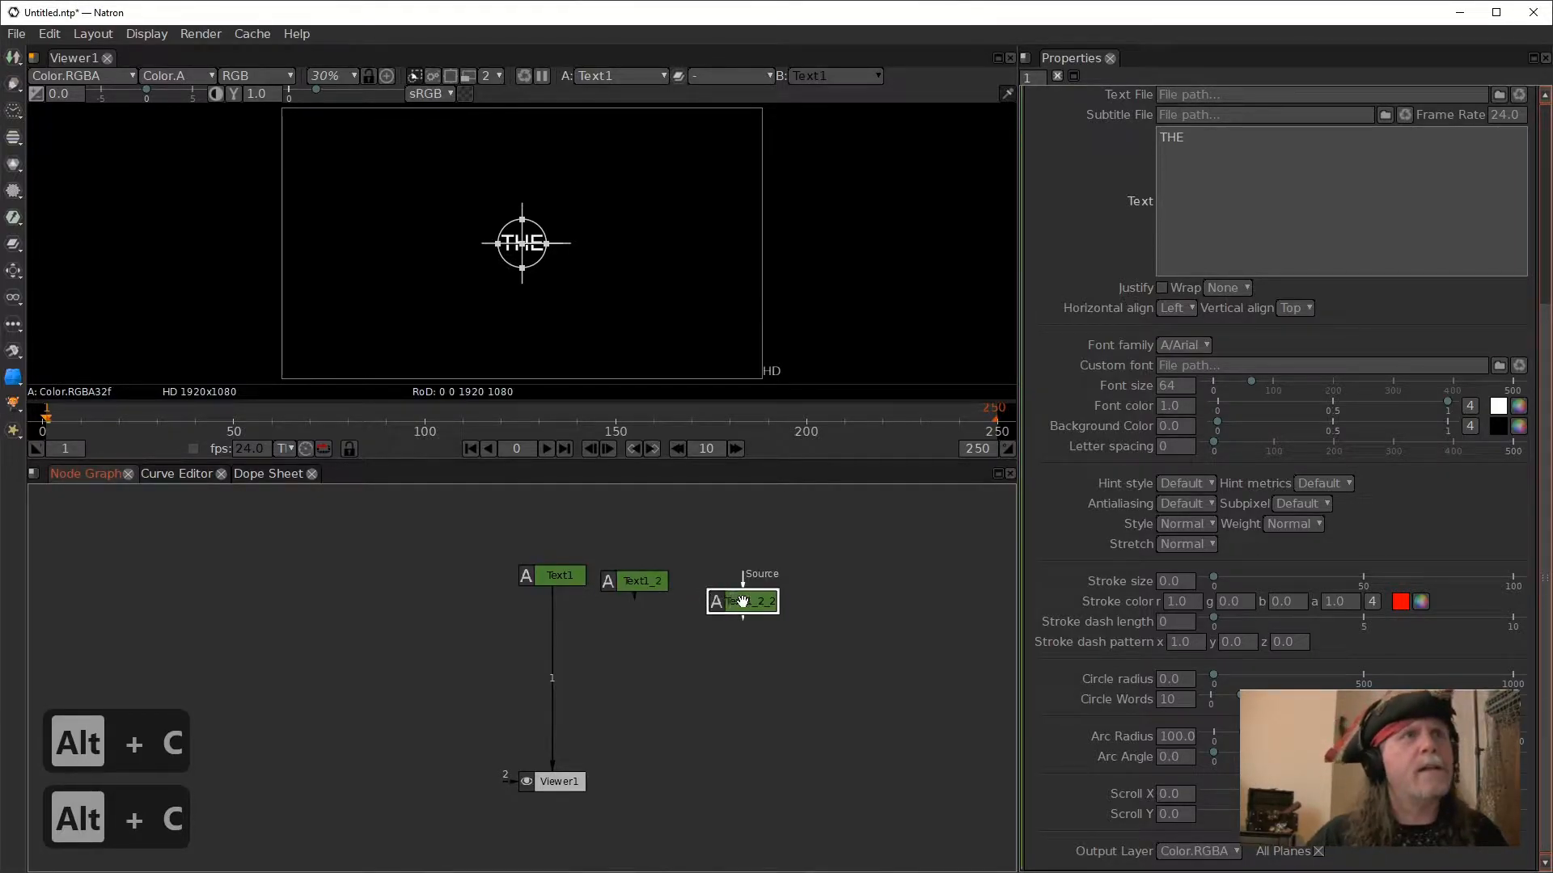
{"action": "left_click_drag", "start_coordinate": [734, 595], "coordinate": [724, 584]}
- Insert a Merge node between Text1 and Viewer1, and connect the two text copies to its A and A2 inputs
{"action": "left_click", "coordinate": [562, 577]}
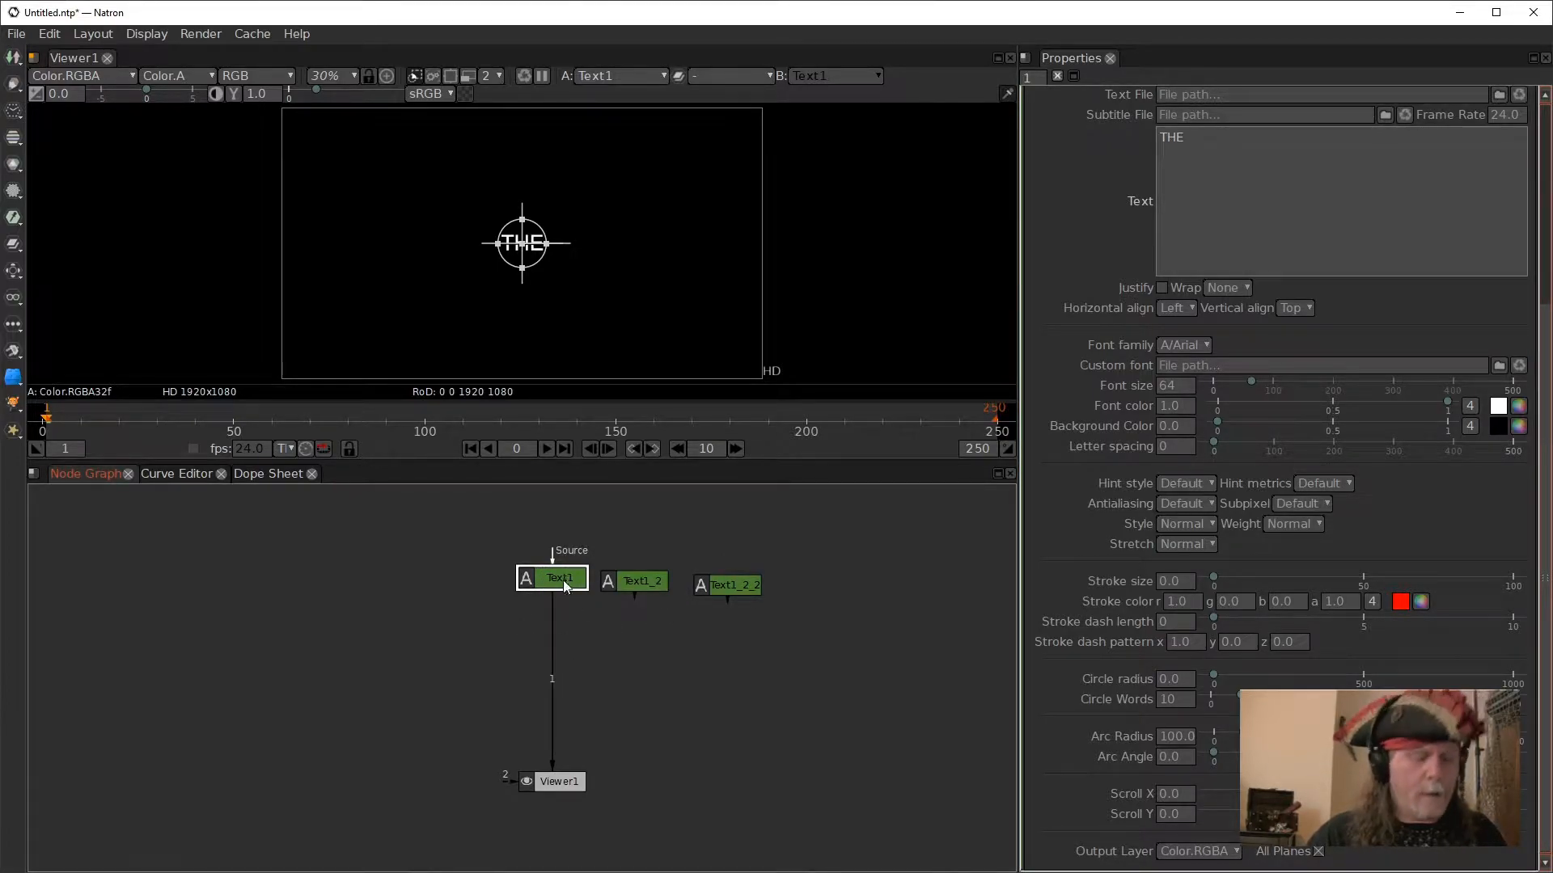
{"action": "key", "text": "m"}
{"action": "left_click_drag", "start_coordinate": [560, 623], "coordinate": [558, 665]}
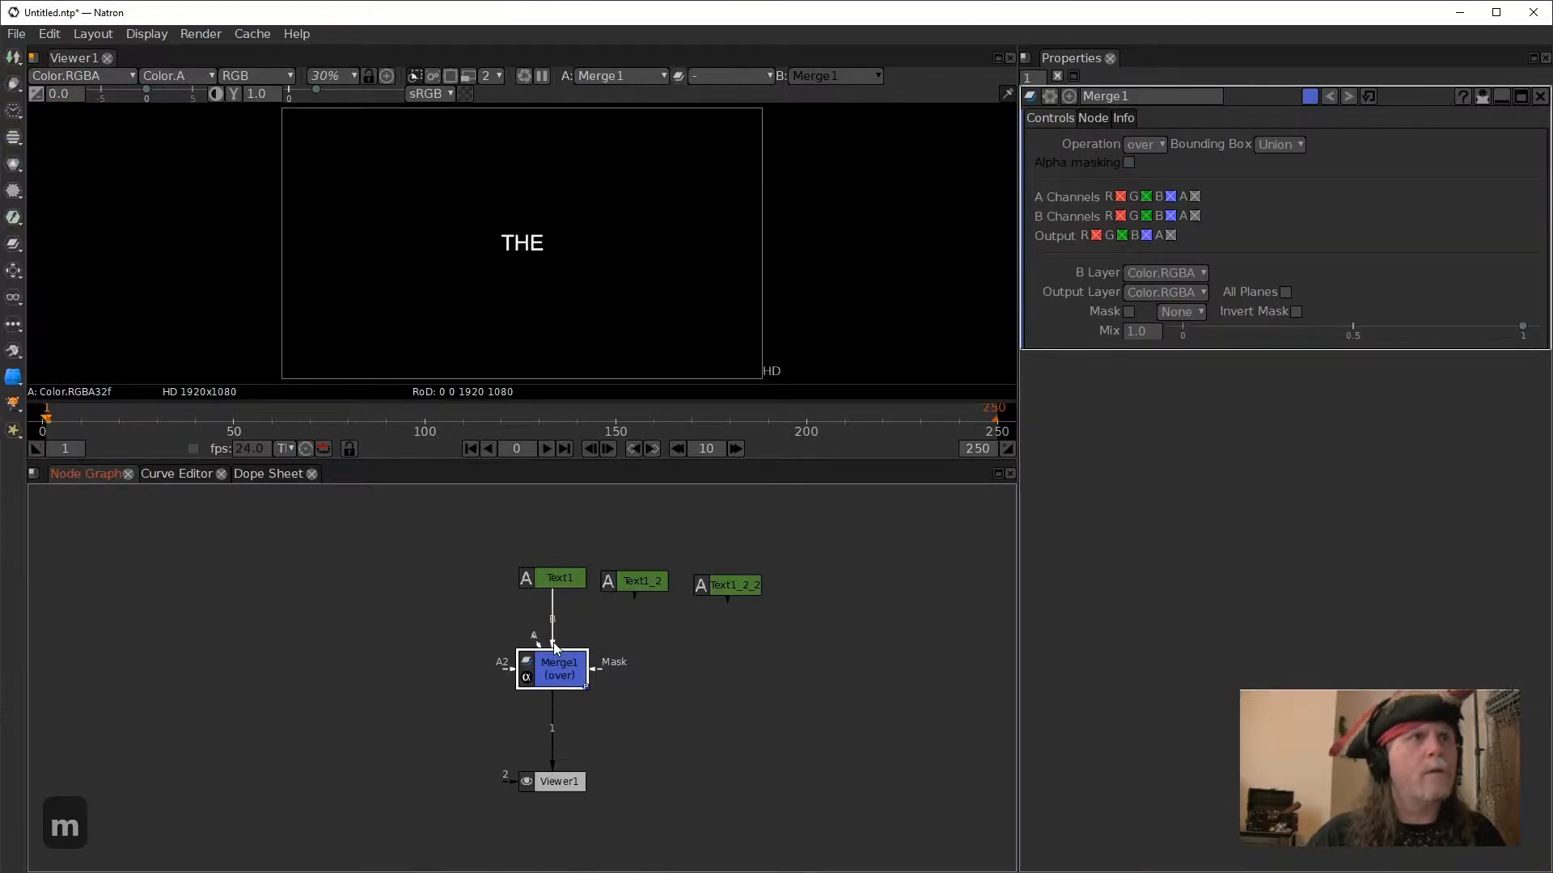
{"action": "left_click_drag", "start_coordinate": [629, 584], "coordinate": [630, 584]}
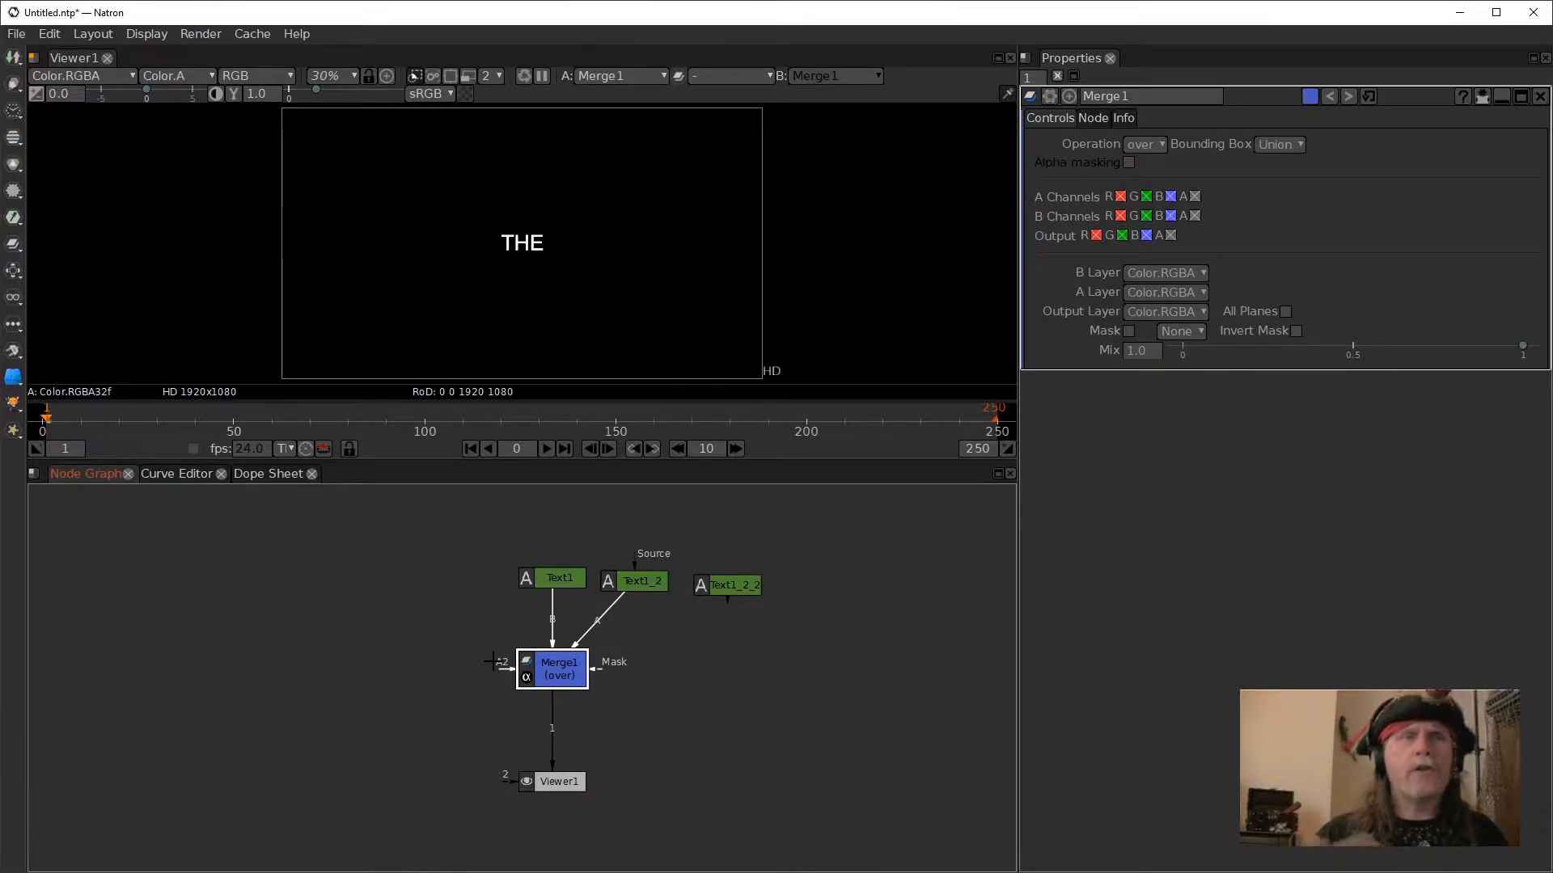
{"action": "left_click_drag", "start_coordinate": [493, 661], "coordinate": [726, 594]}
- Arrange the three text nodes in an evenly spaced row above the Merge node
{"action": "left_click_drag", "start_coordinate": [553, 579], "coordinate": [512, 577]}
{"action": "left_click_drag", "start_coordinate": [638, 584], "coordinate": [479, 577]}
{"action": "left_click_drag", "start_coordinate": [732, 584], "coordinate": [697, 577]}
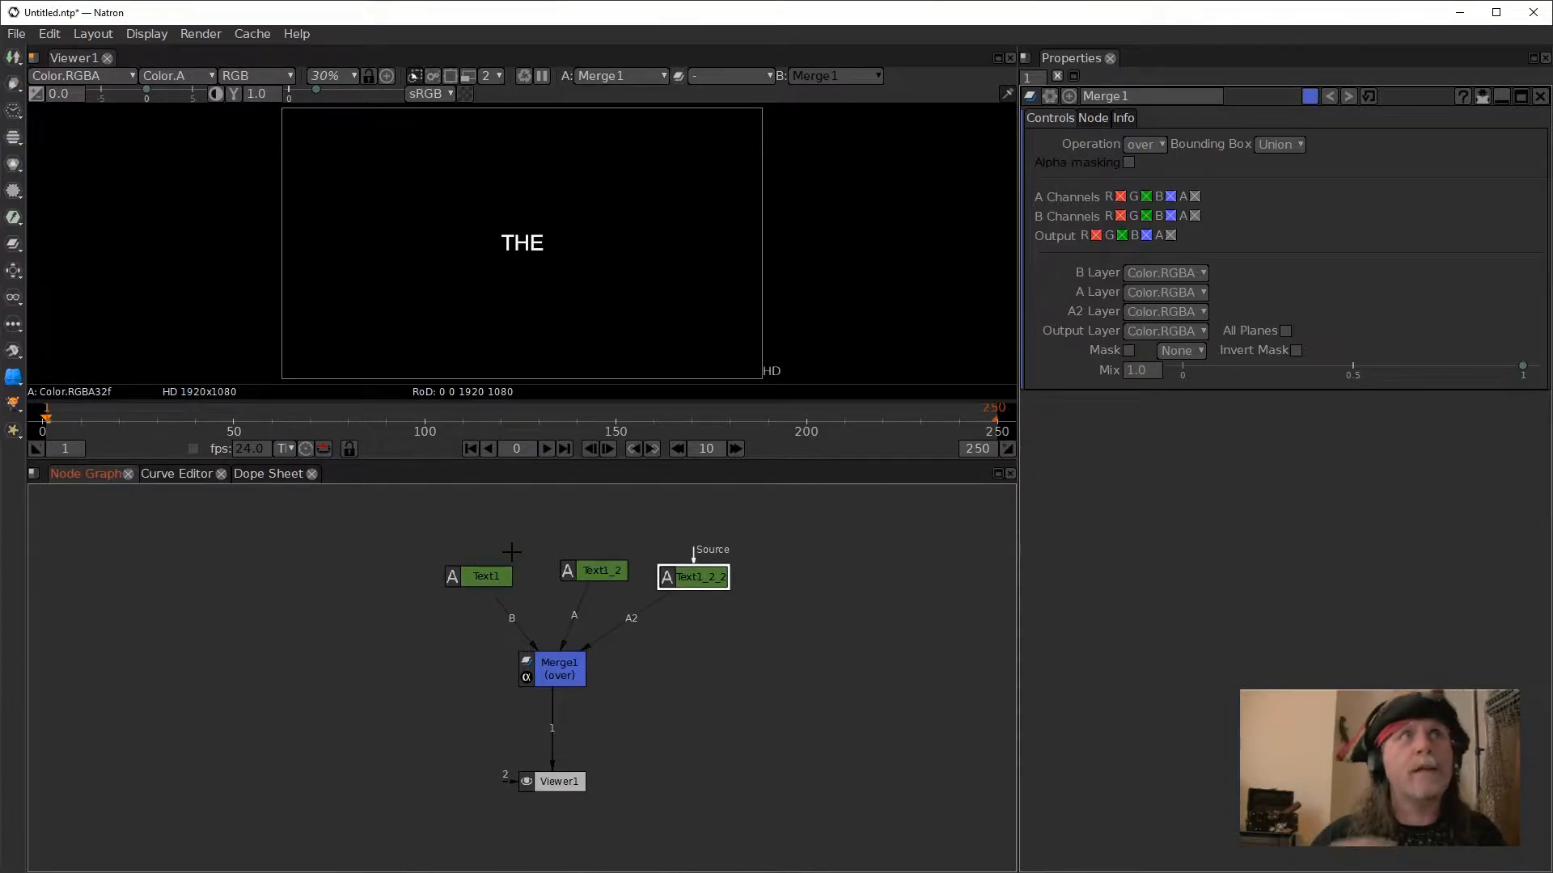
- Shorten the text of the Text1 node to the single letter "T"
{"action": "double_click", "coordinate": [490, 577]}
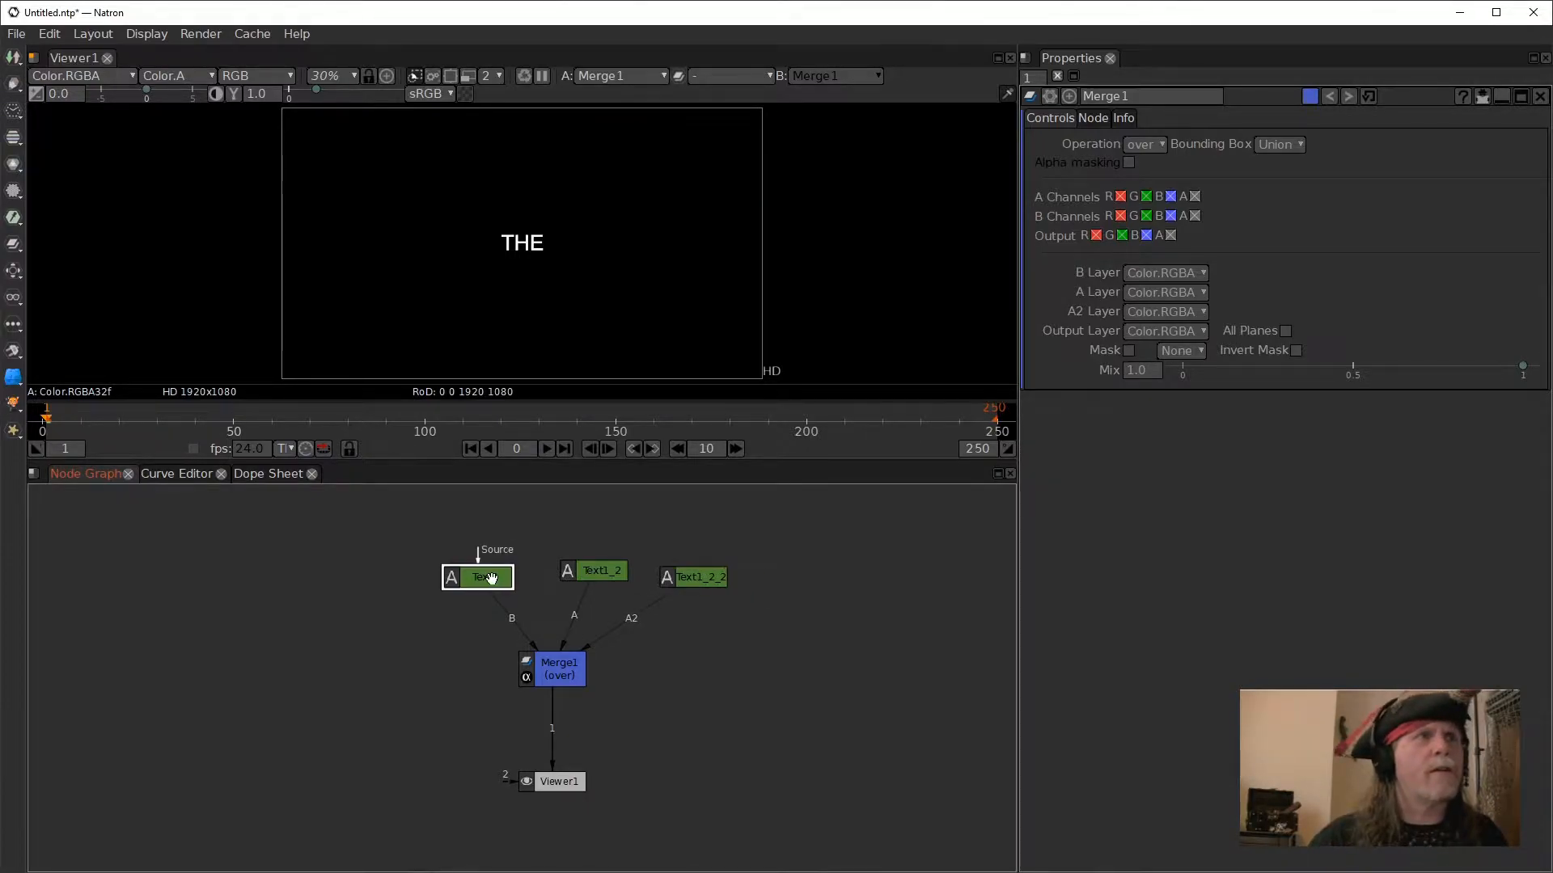
{"action": "left_click", "coordinate": [1232, 447]}
{"action": "left_click_drag", "start_coordinate": [1233, 447], "coordinate": [1167, 426]}
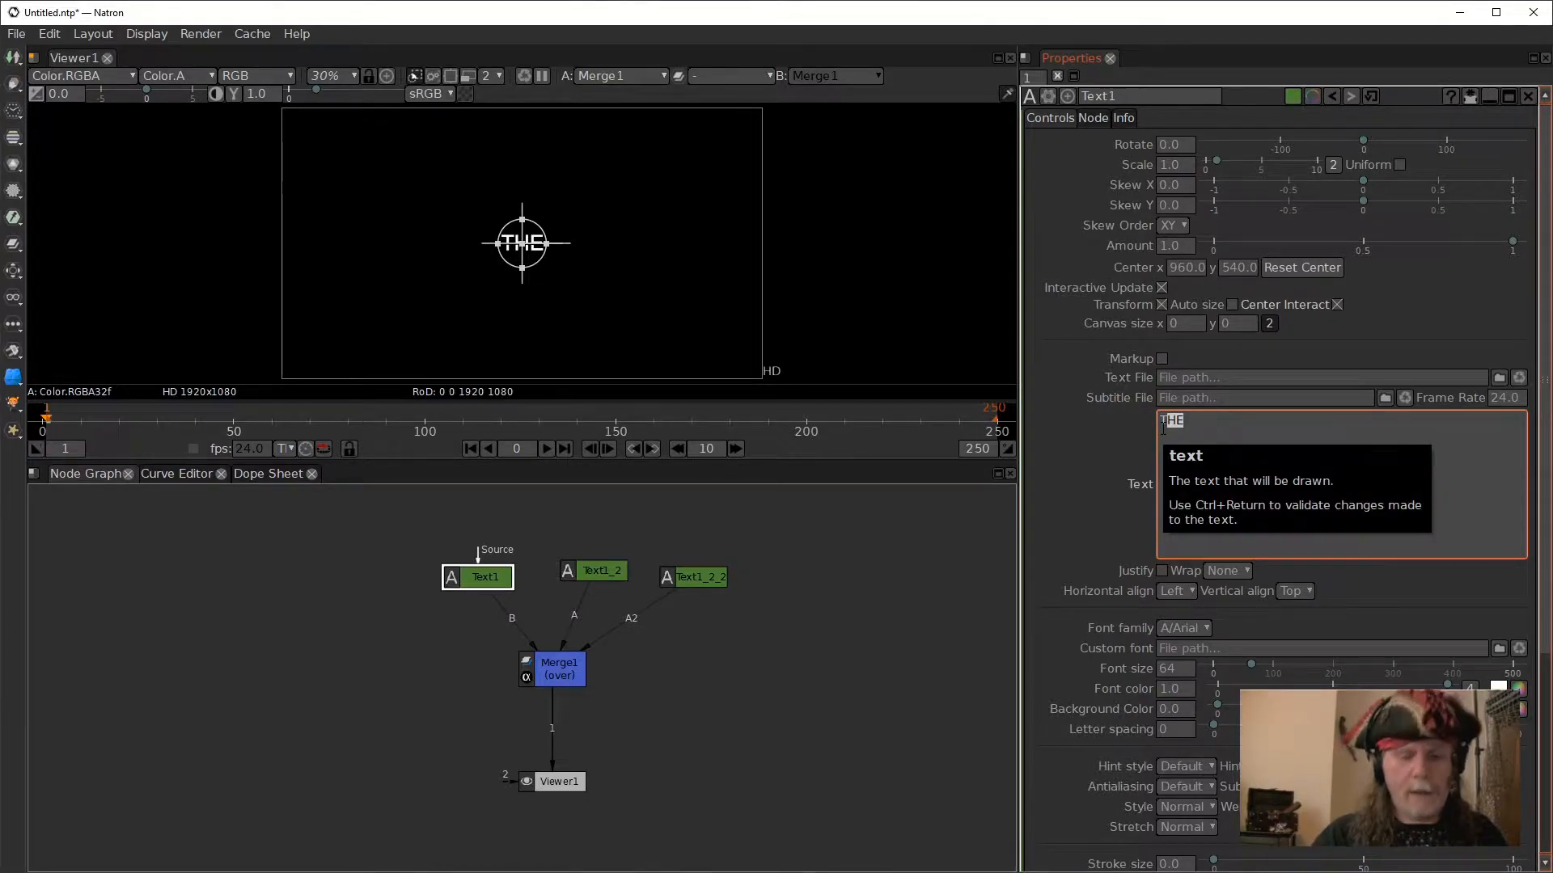
{"action": "key", "text": "BackSpace"}
{"action": "left_click", "coordinate": [783, 650]}
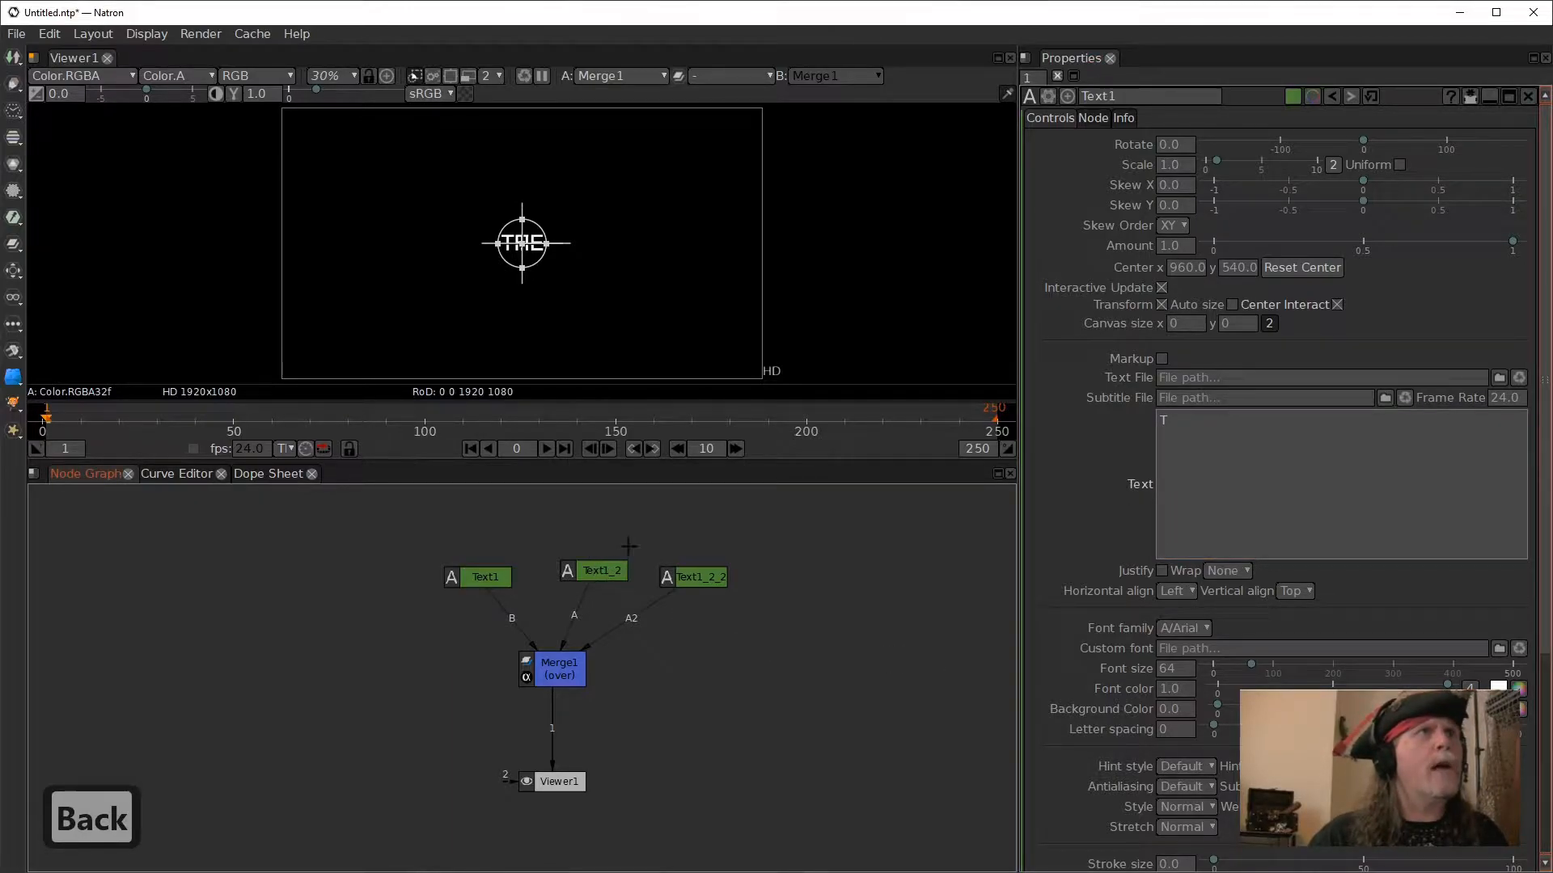
- Disable the Text1_2 and Text1_2_2 nodes so only the letter T from Text1 is rendered
{"action": "scroll", "coordinate": [540, 278], "scroll_direction": "up", "scroll_amount": 10}
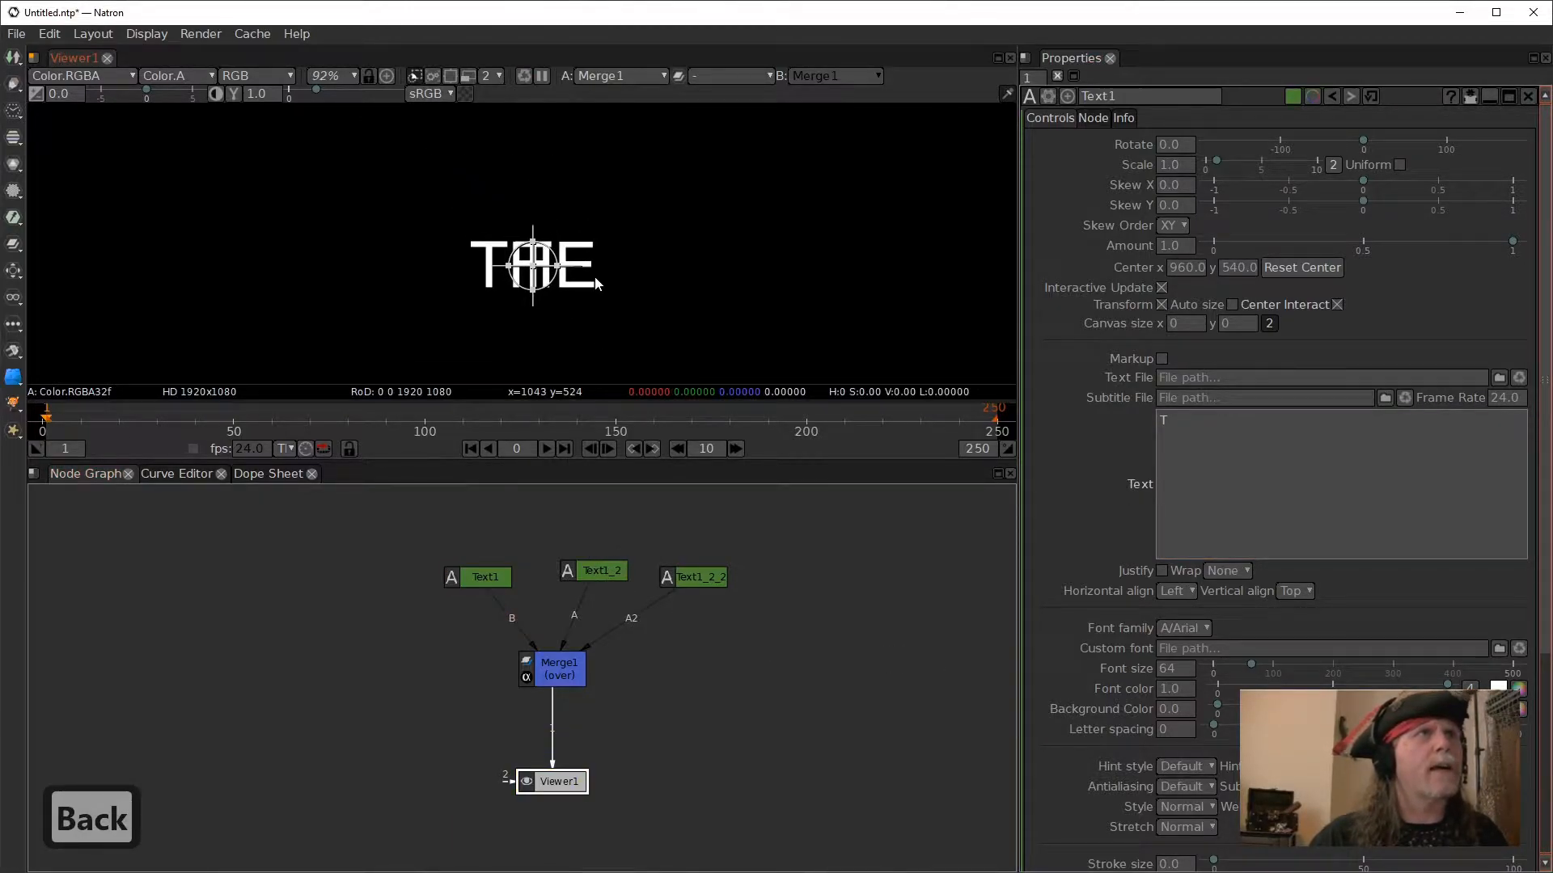
{"action": "scroll", "coordinate": [595, 277], "scroll_direction": "up", "scroll_amount": 5}
{"action": "left_click_drag", "start_coordinate": [561, 524], "coordinate": [743, 620]}
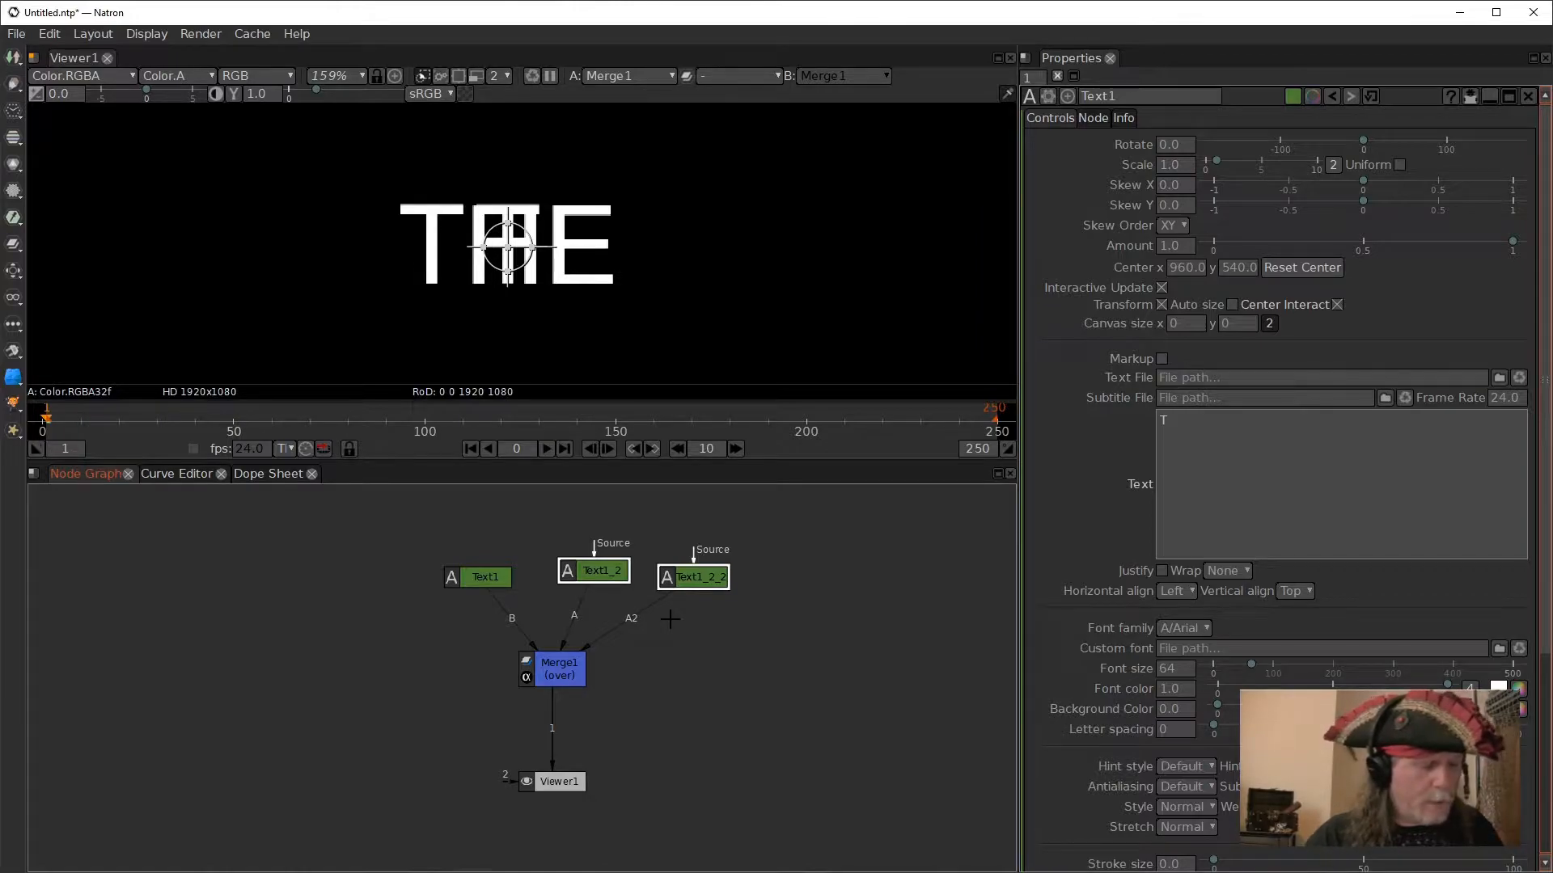
{"action": "key", "text": "d"}
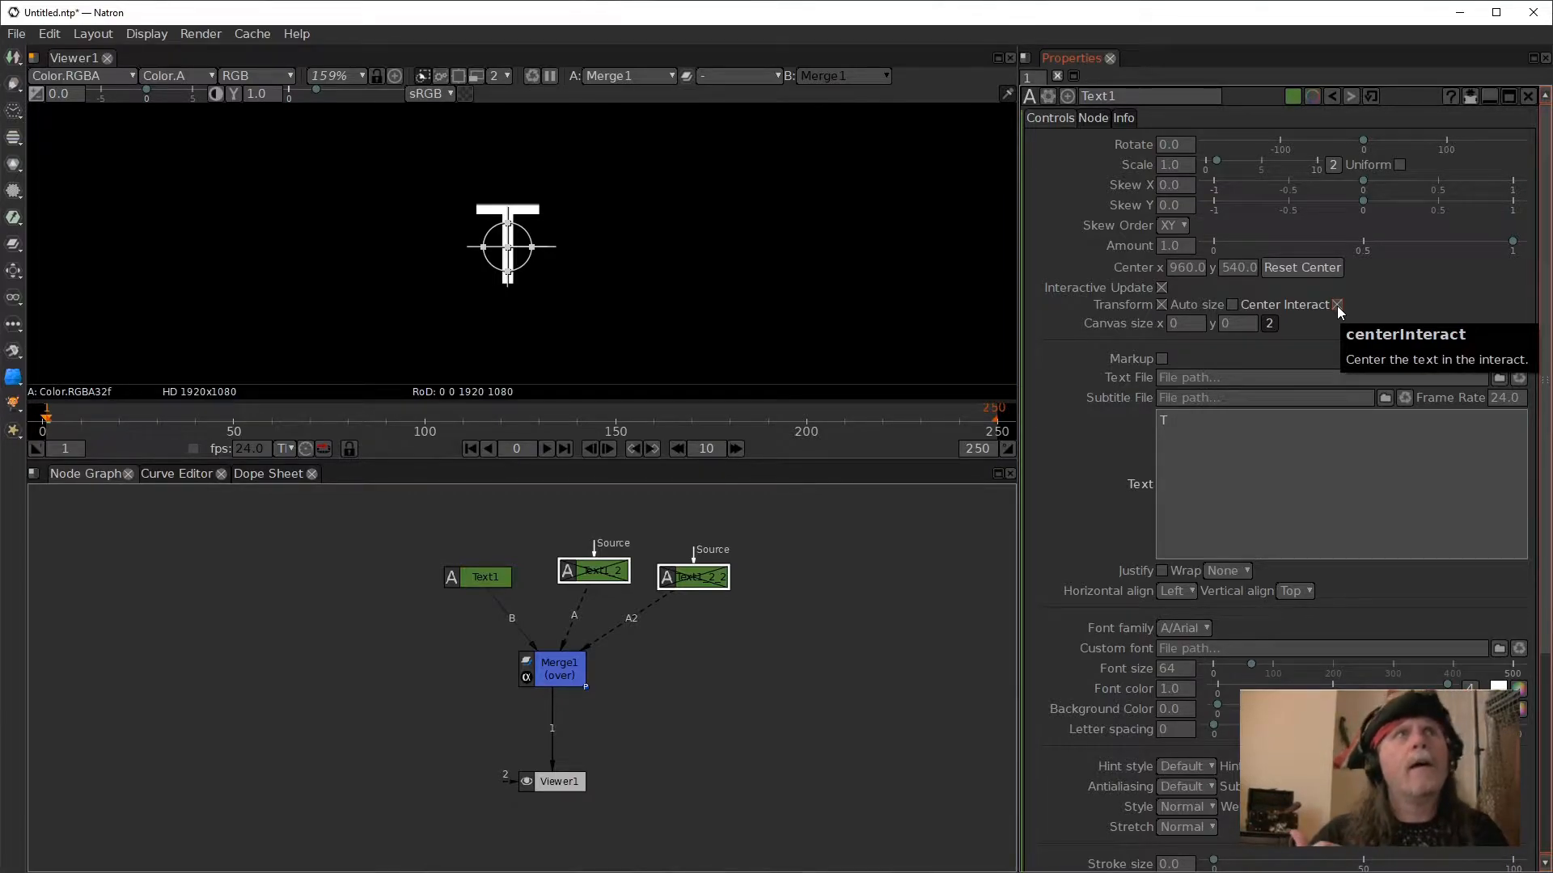
- Pad the letter "T" in Text1 with trailing spaces to shift it left of the frame's centre
{"action": "left_click", "coordinate": [1248, 437]}
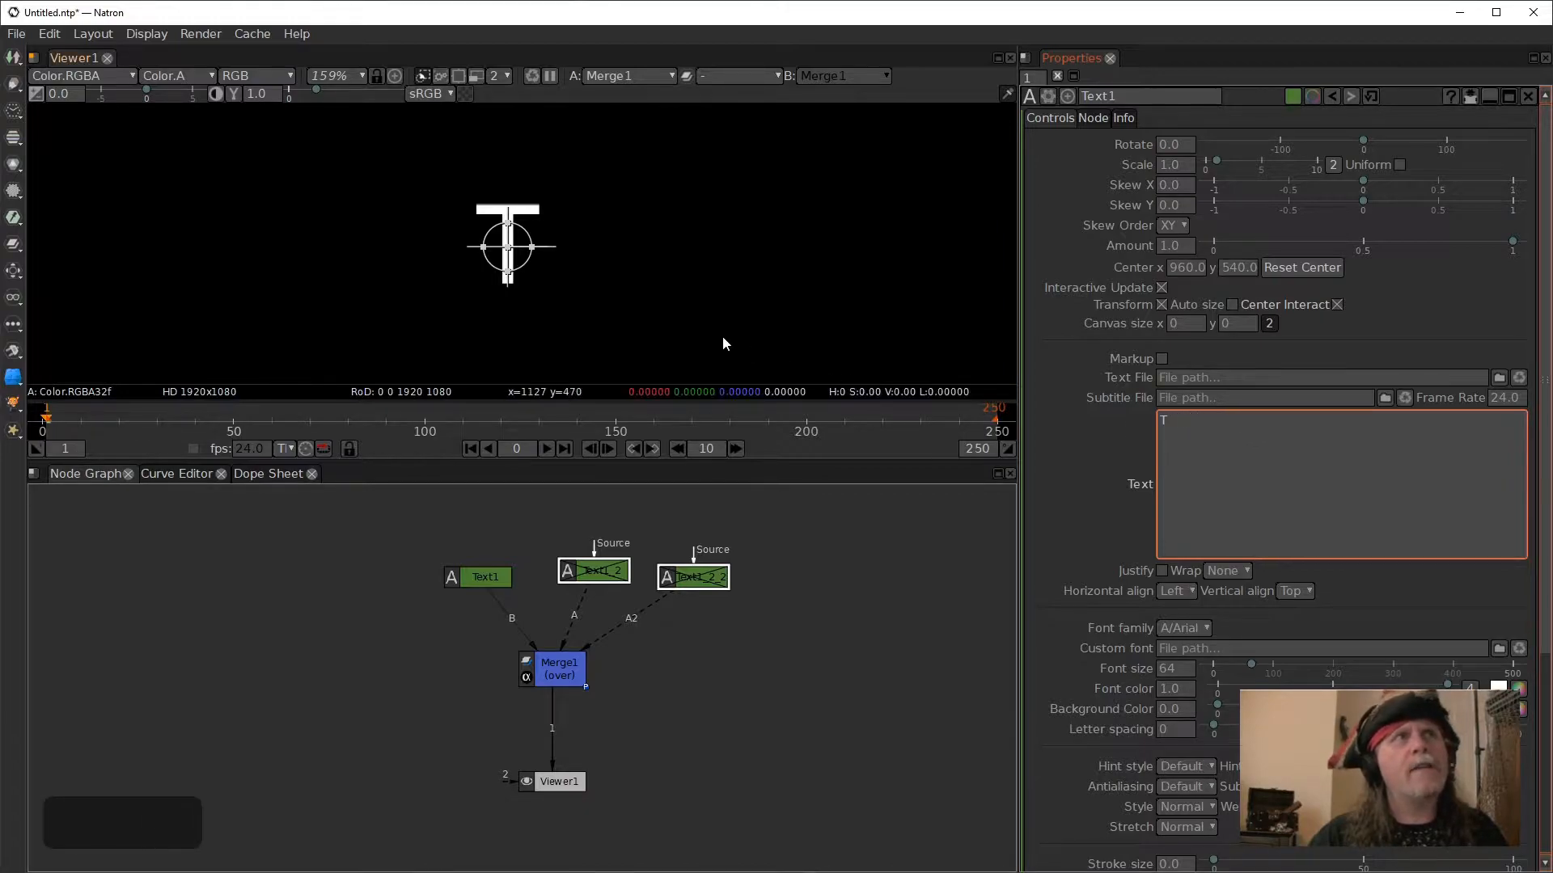
{"action": "left_click", "coordinate": [1055, 516]}
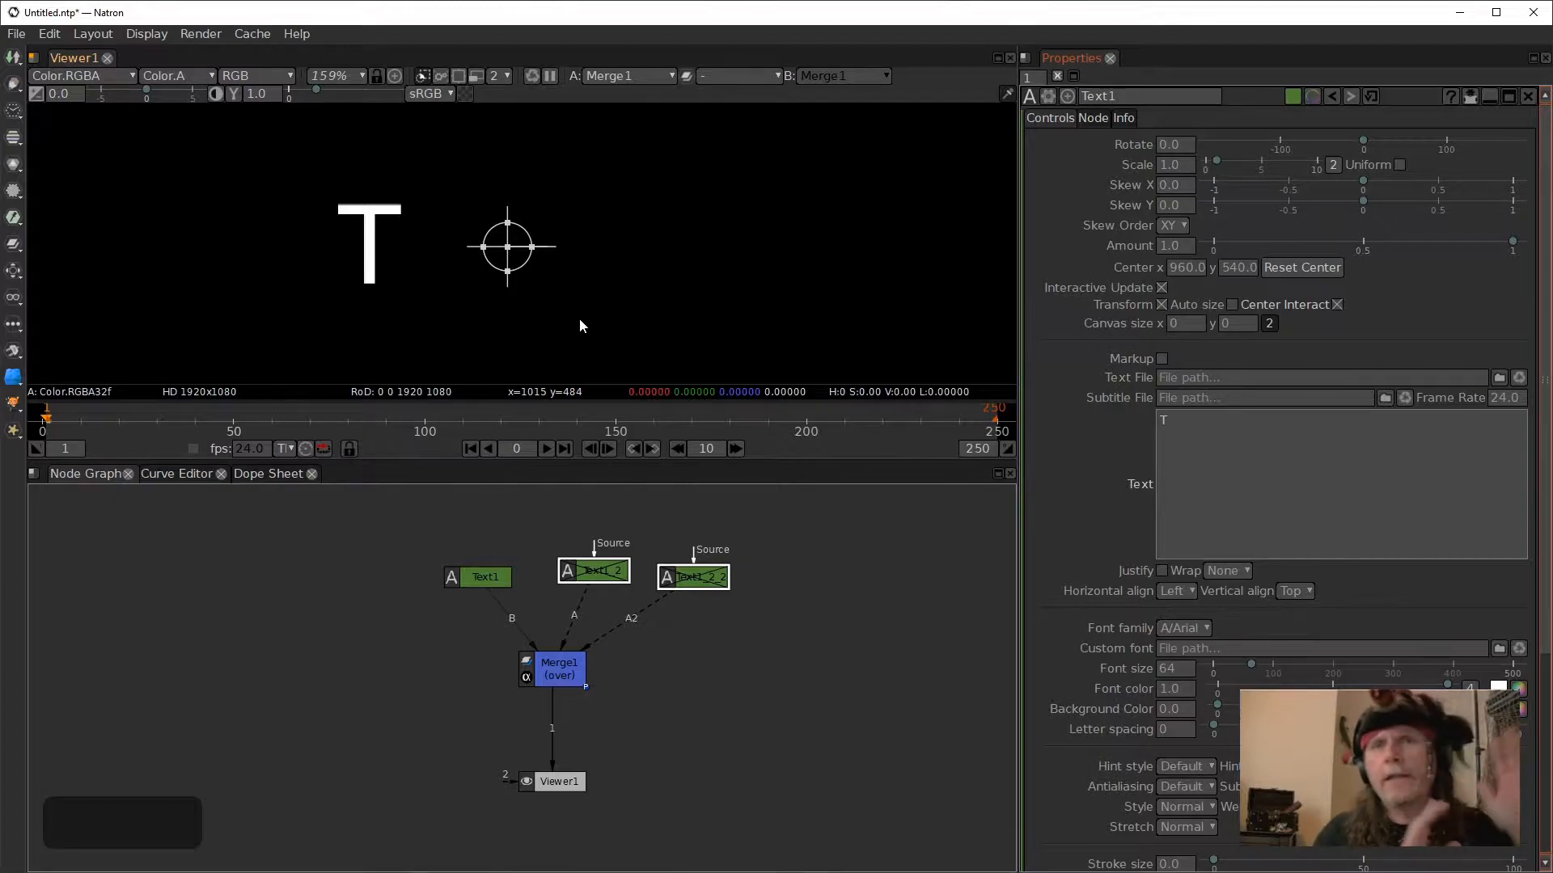
{"action": "left_click", "coordinate": [1179, 443]}
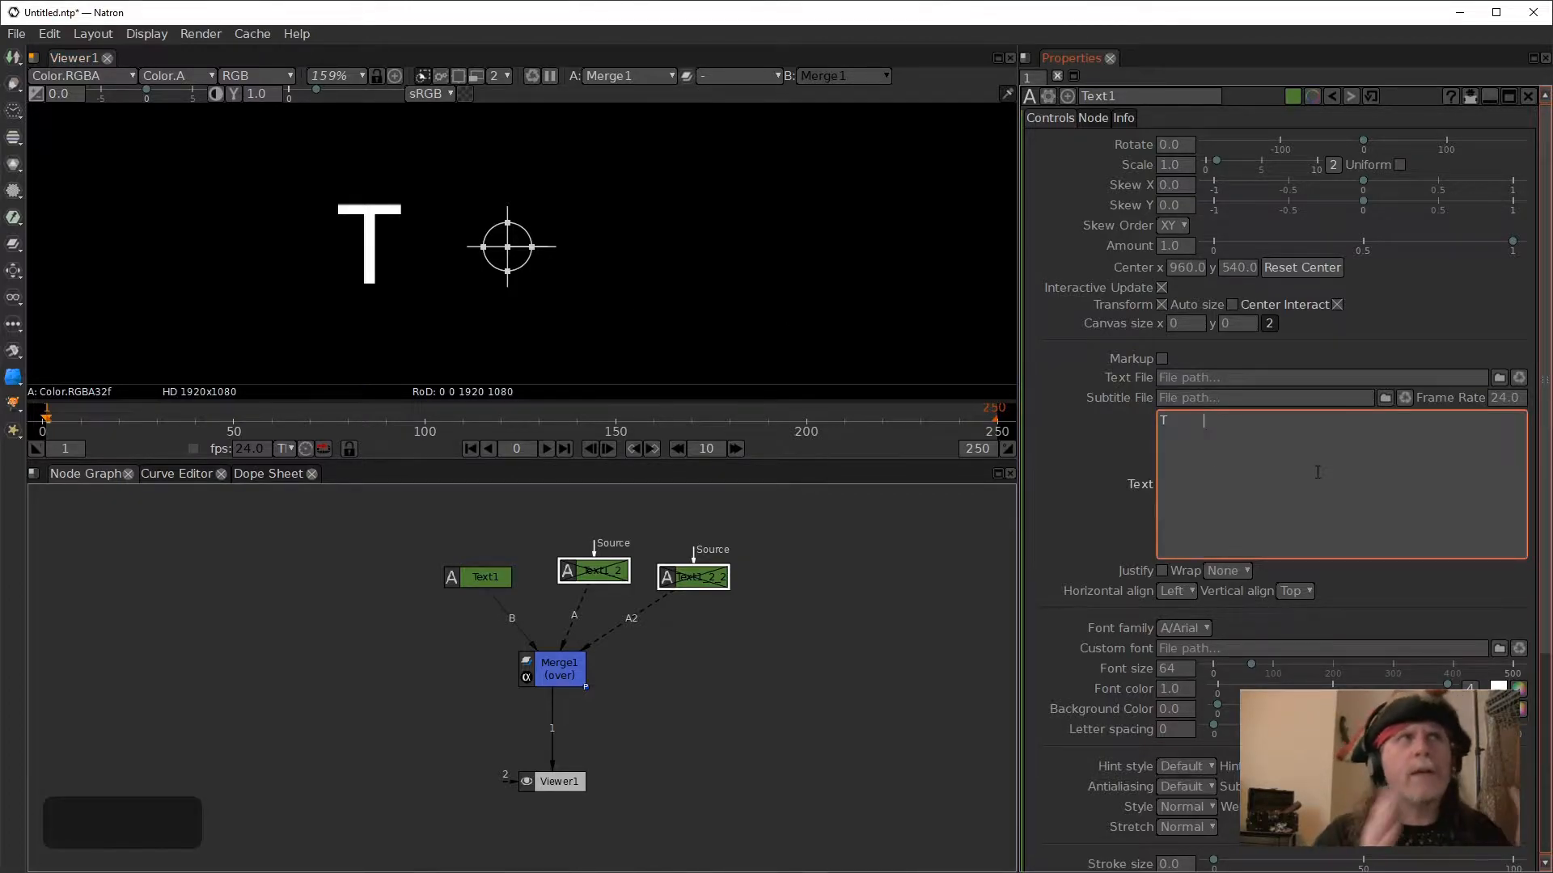
{"action": "key", "text": "BackSpace"}
{"action": "key", "text": "BackSpace"}
{"action": "key", "text": "BackSpace"}
{"action": "key", "text": "BackSpace"}
{"action": "key", "text": "BackSpace"}
{"action": "key", "text": "BackSpace"}
{"action": "key", "text": "BackSpace"}
{"action": "key", "text": "BackSpace"}
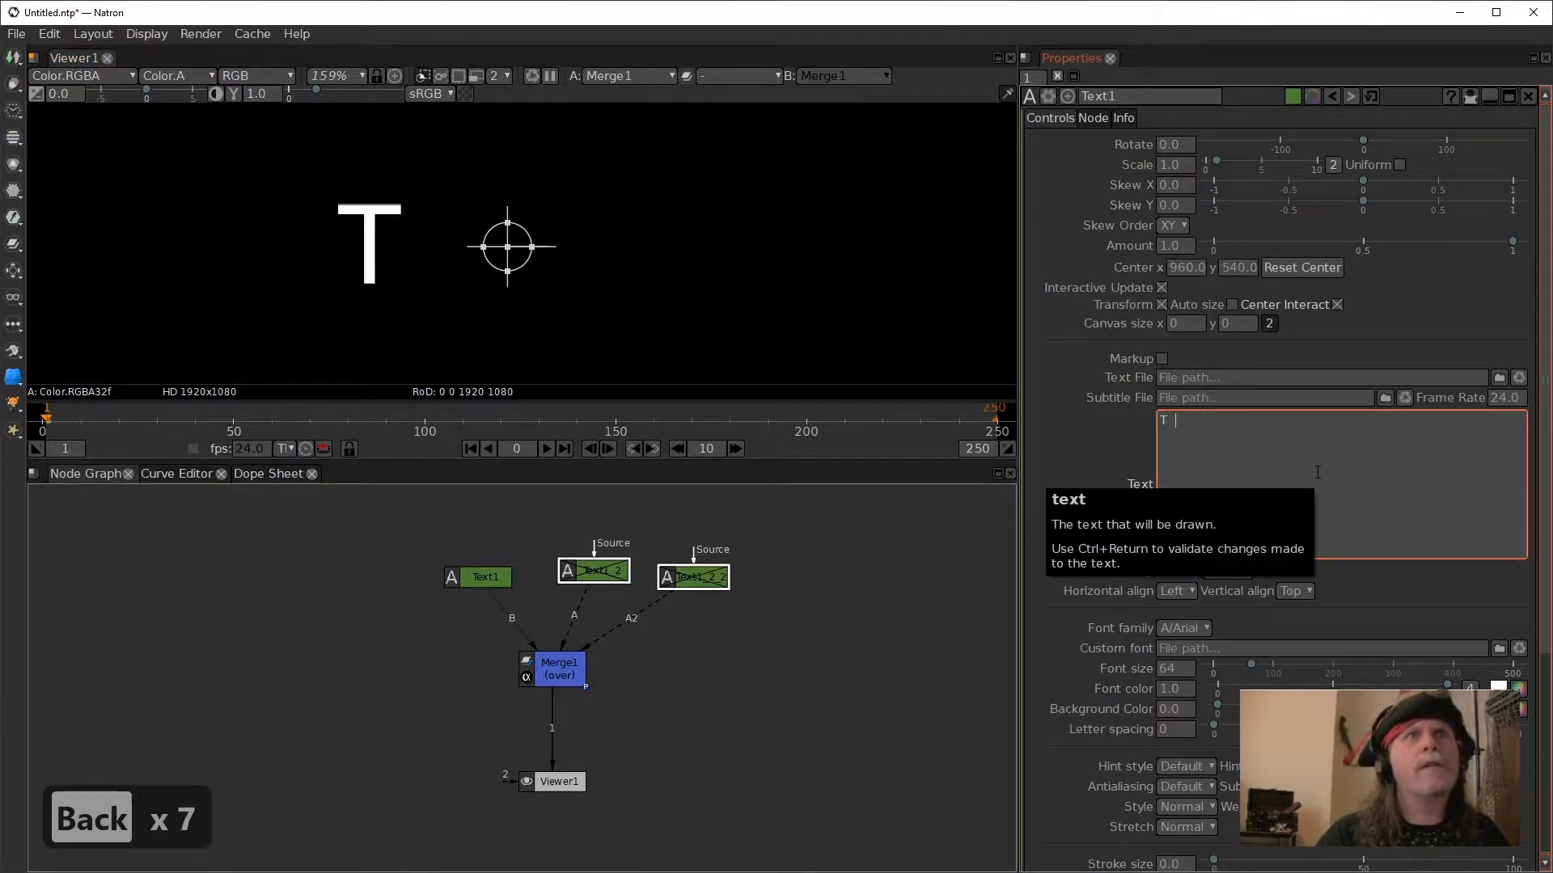
{"action": "key", "text": "BackSpace"}
{"action": "key", "text": "BackSpace"}
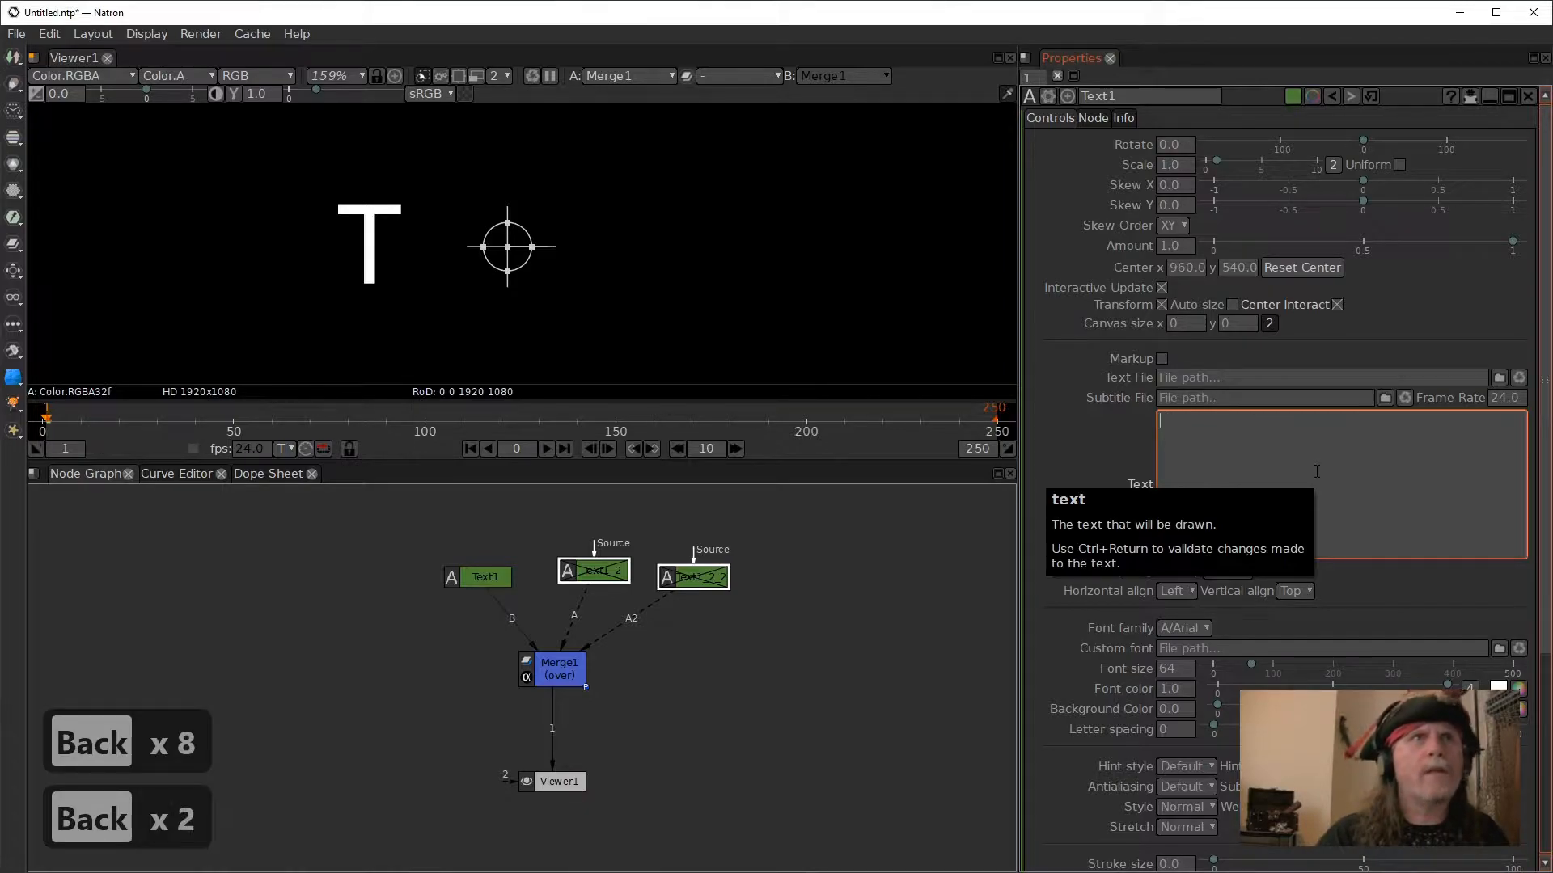
{"action": "type", "text": "T"}
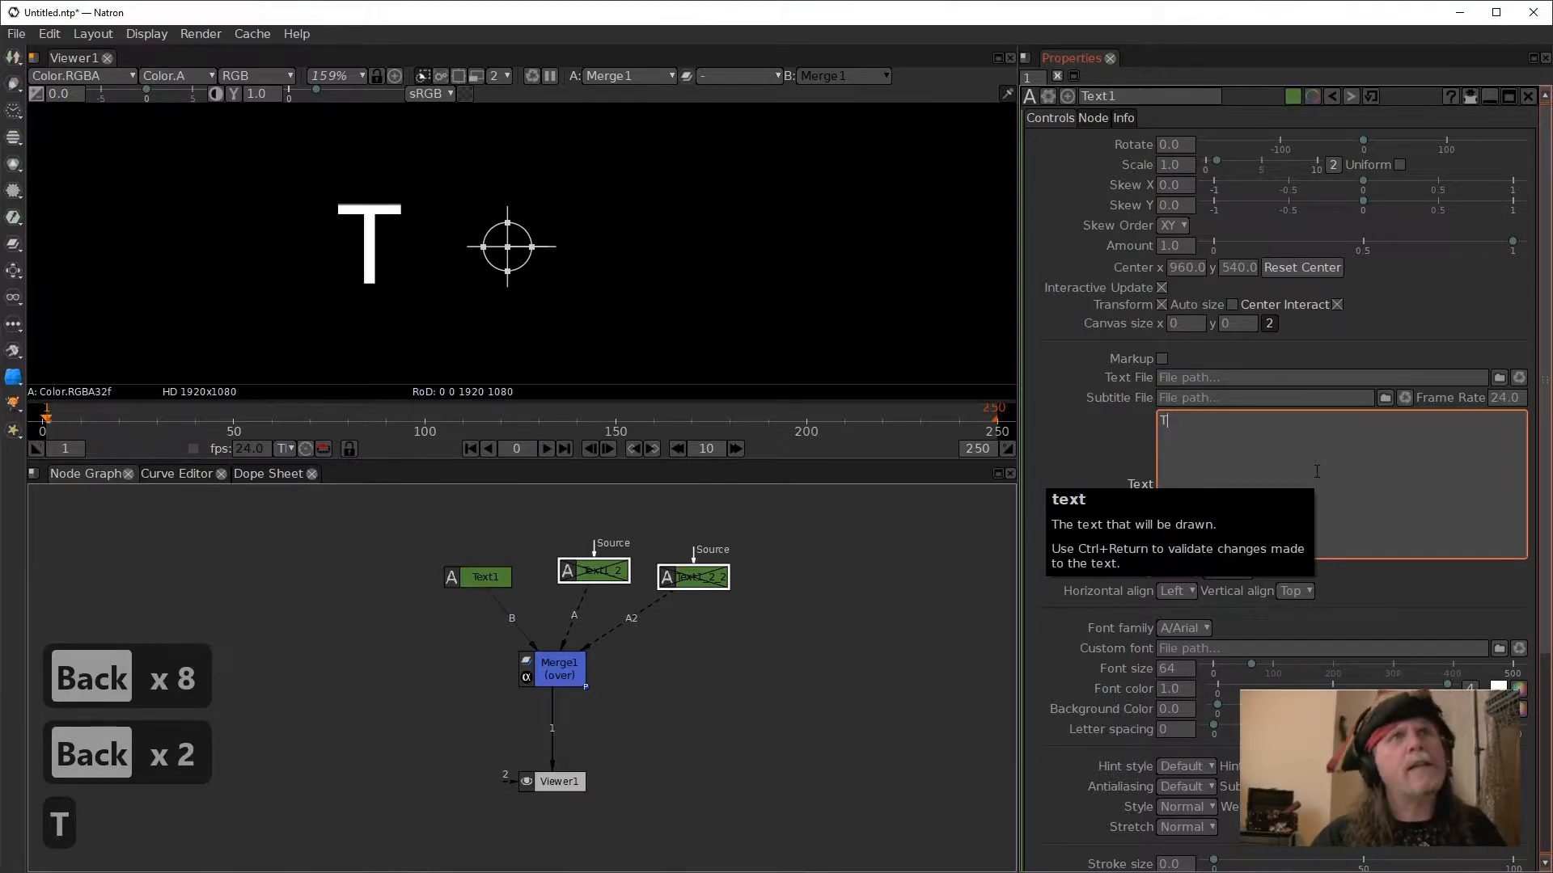
{"action": "left_click", "coordinate": [788, 667]}
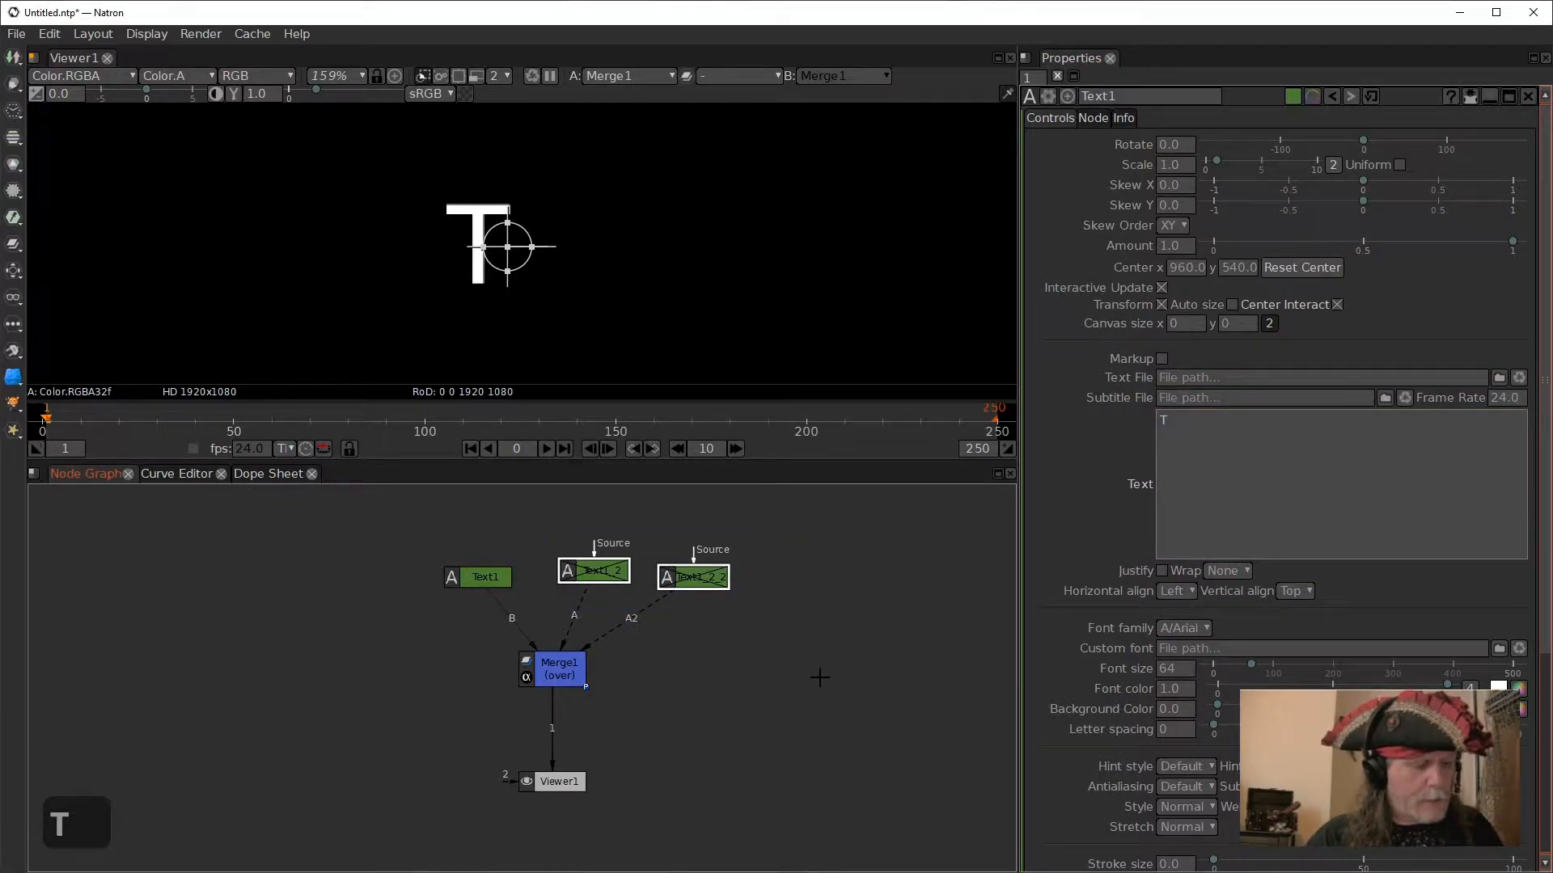
- Re-enable the two text copies and adjust Text1's trailing spaces until its T overlaps the T of "THE"
{"action": "key", "text": "d"}
{"action": "left_click", "coordinate": [1209, 440]}
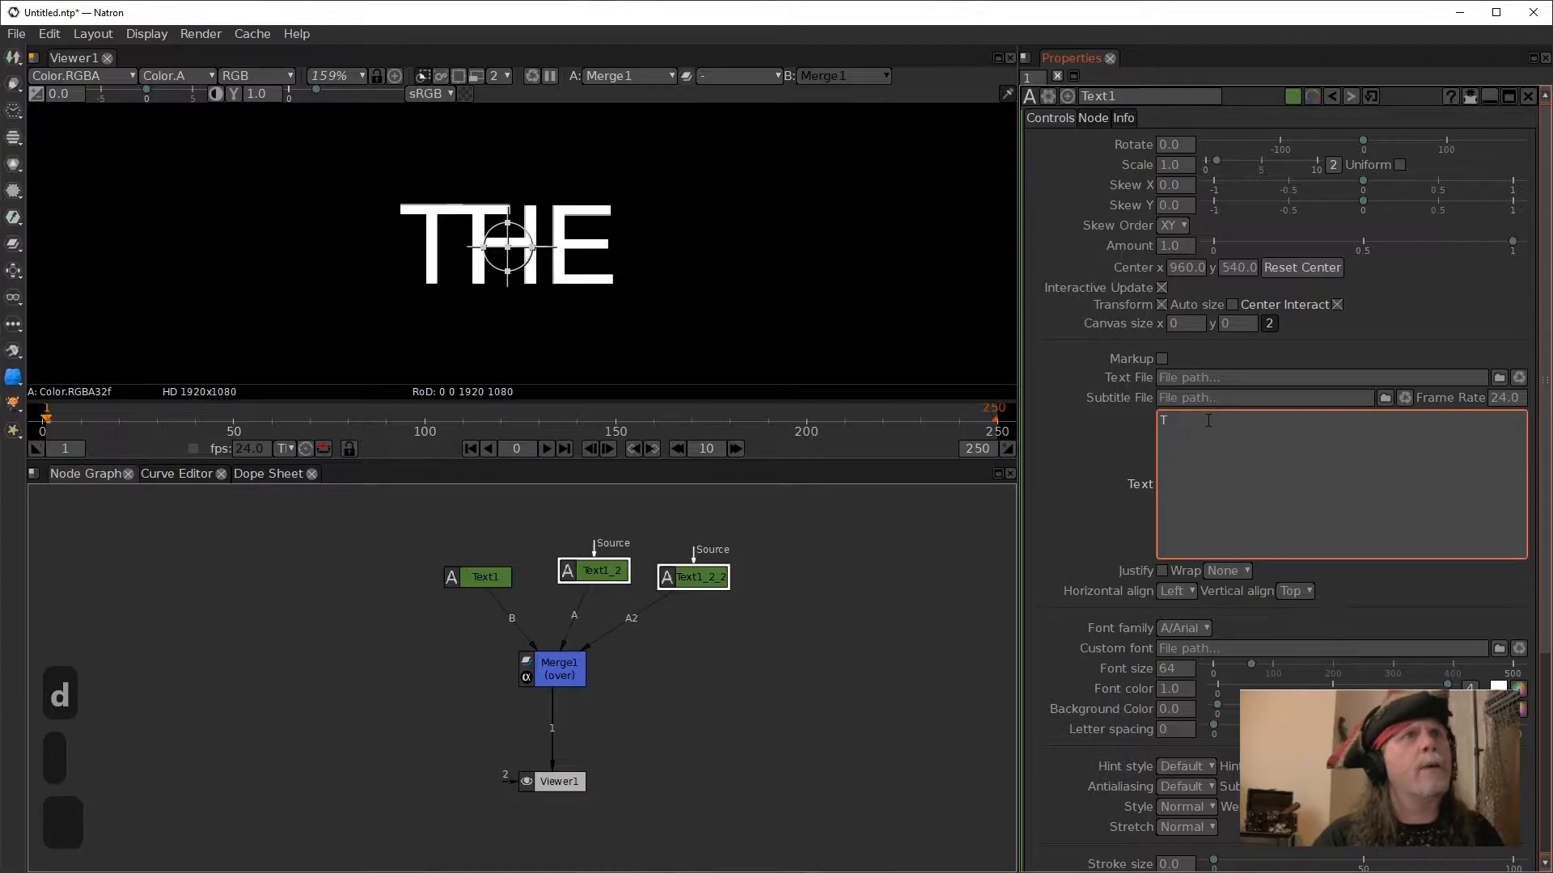
{"action": "left_click", "coordinate": [1069, 445]}
{"action": "left_click", "coordinate": [1254, 489]}
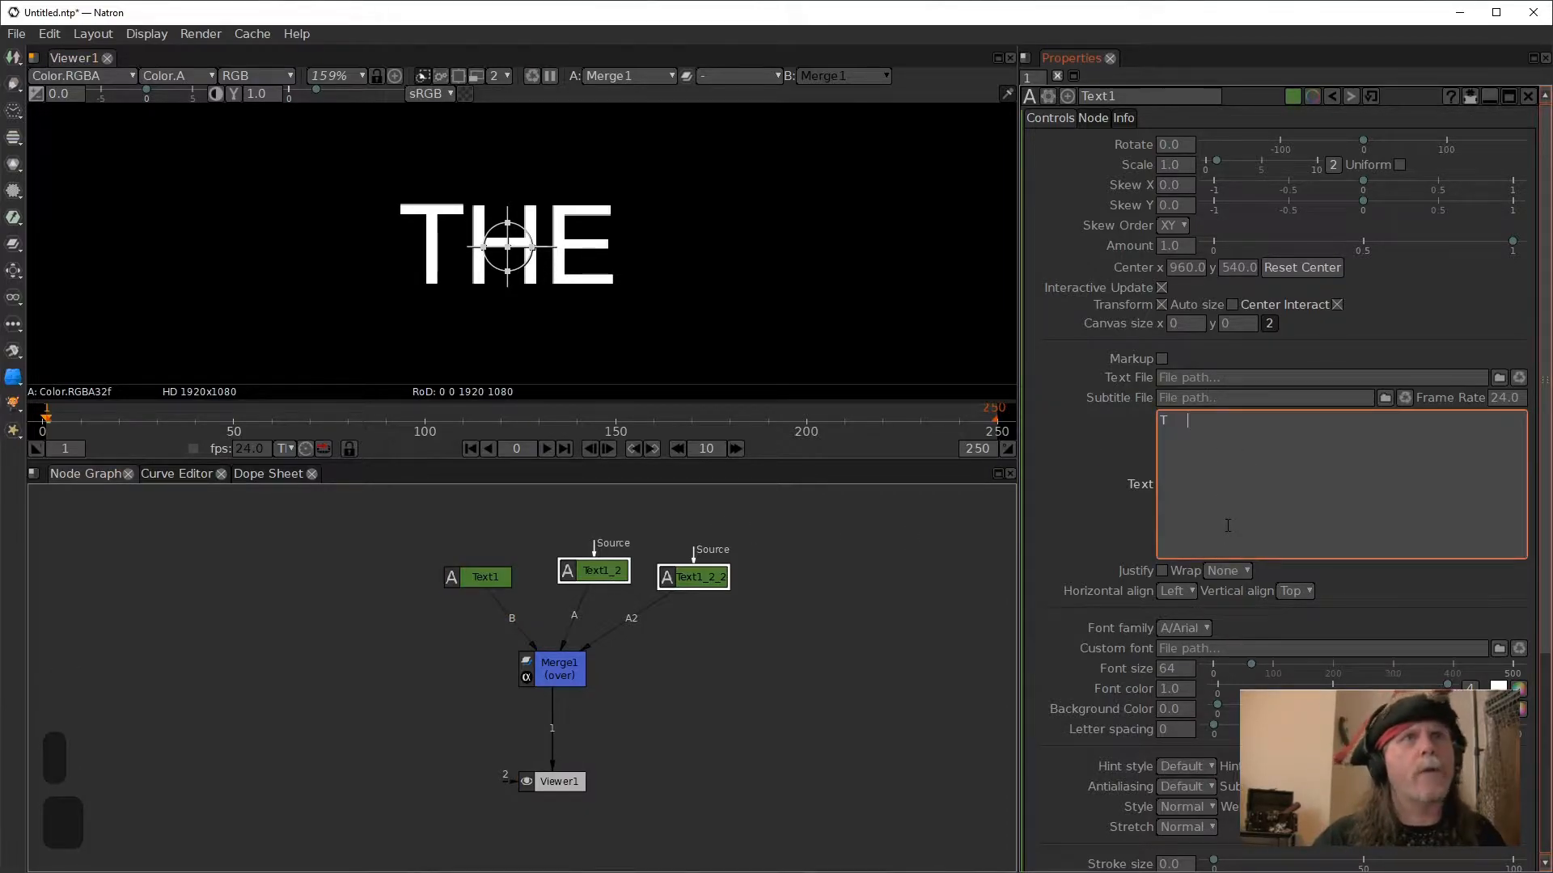
- Step through the trailing spaces after the T in Text1's text to see how many there are
{"action": "key", "text": "Left"}
{"action": "key", "text": "Left"}
{"action": "key", "text": "Left"}
{"action": "key", "text": "Left"}
{"action": "key", "text": "Left"}
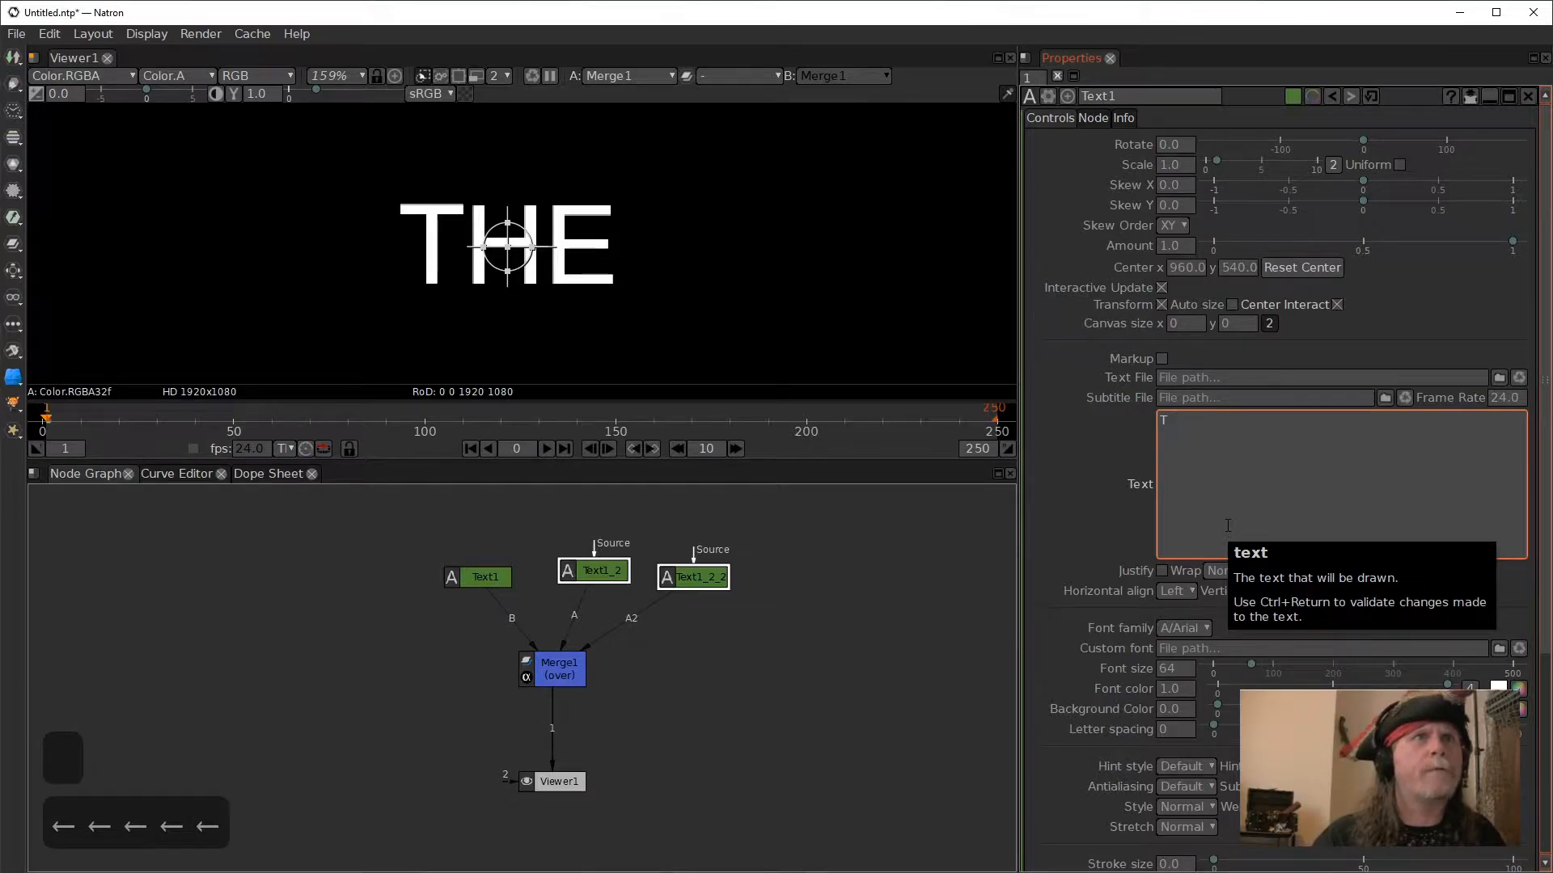
{"action": "key", "text": "Right"}
{"action": "key", "text": "Right"}
{"action": "key", "text": "Right"}
{"action": "key", "text": "Right"}
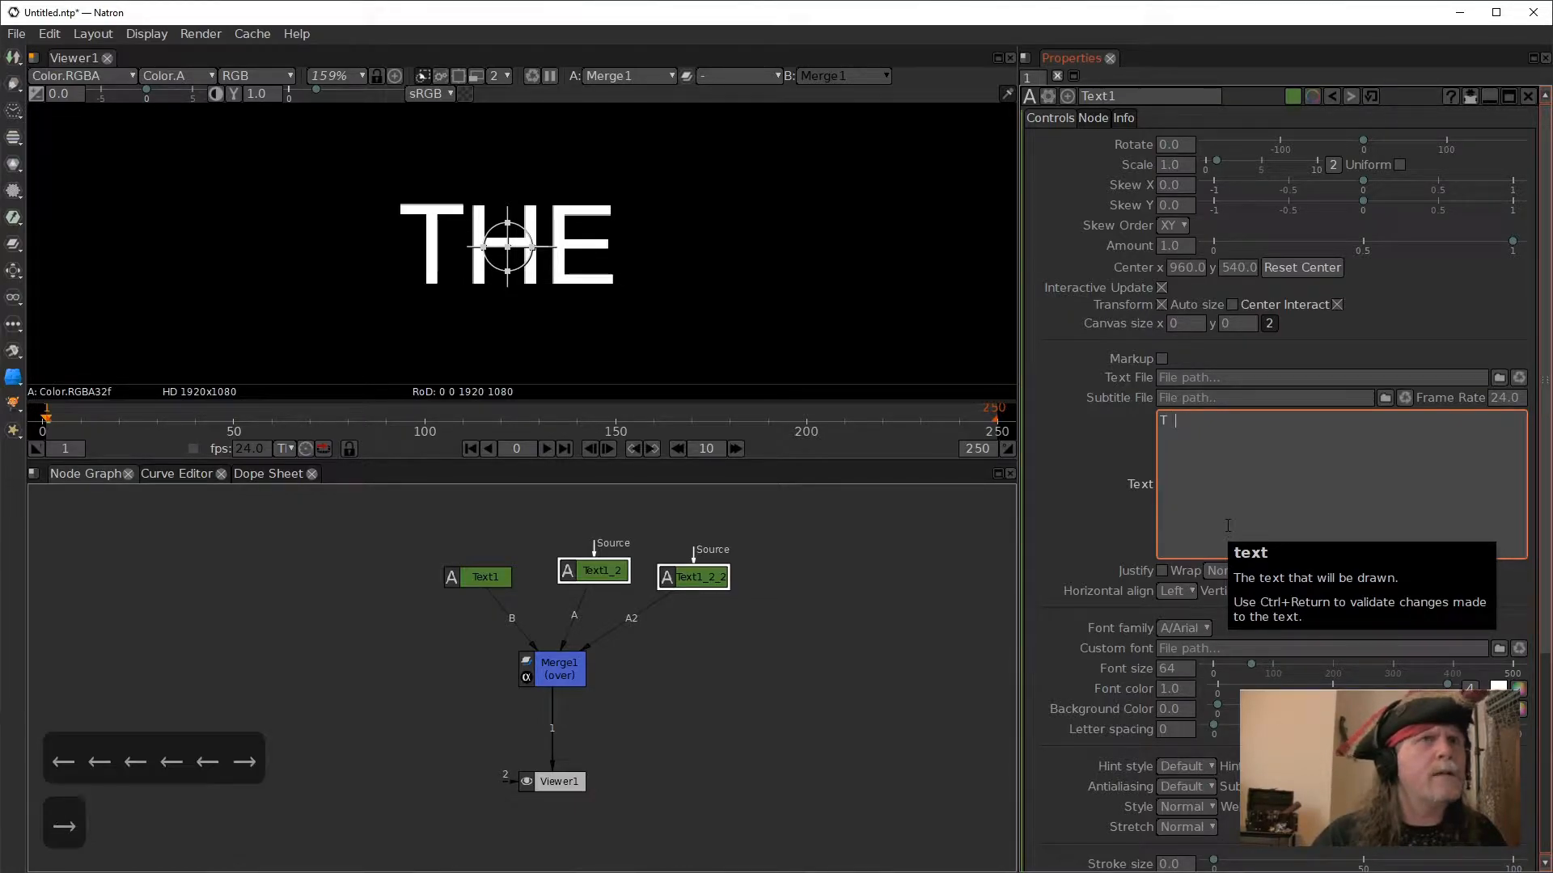
{"action": "key", "text": "Right"}
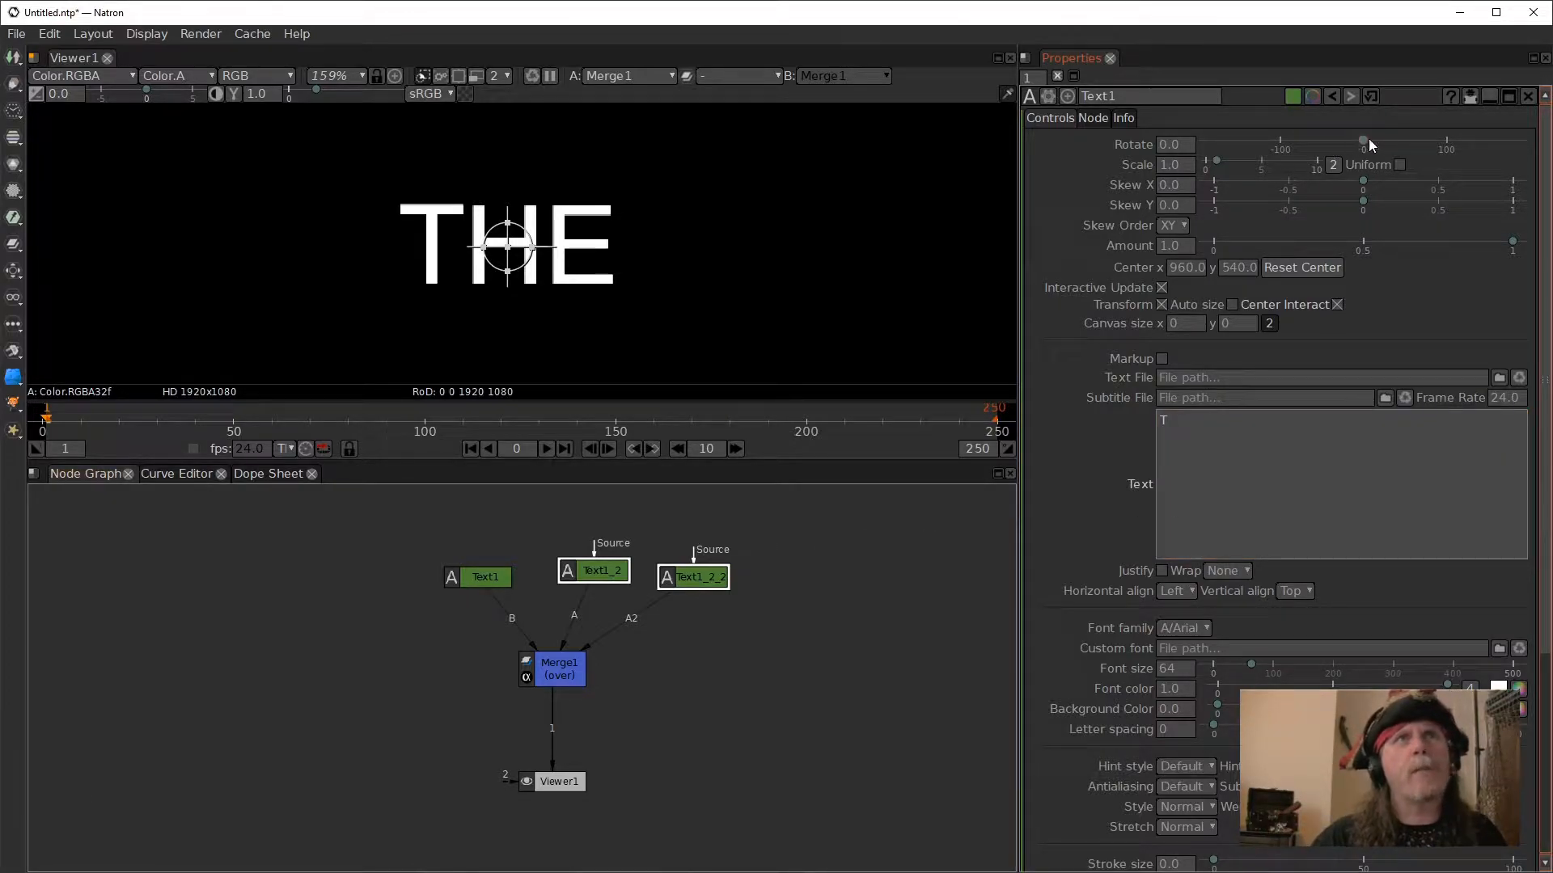
- Try rotating Text1 to about -61.8 degrees to check its pivot, and reset the rotation to default
{"action": "left_click_drag", "start_coordinate": [1365, 140], "coordinate": [1311, 137]}
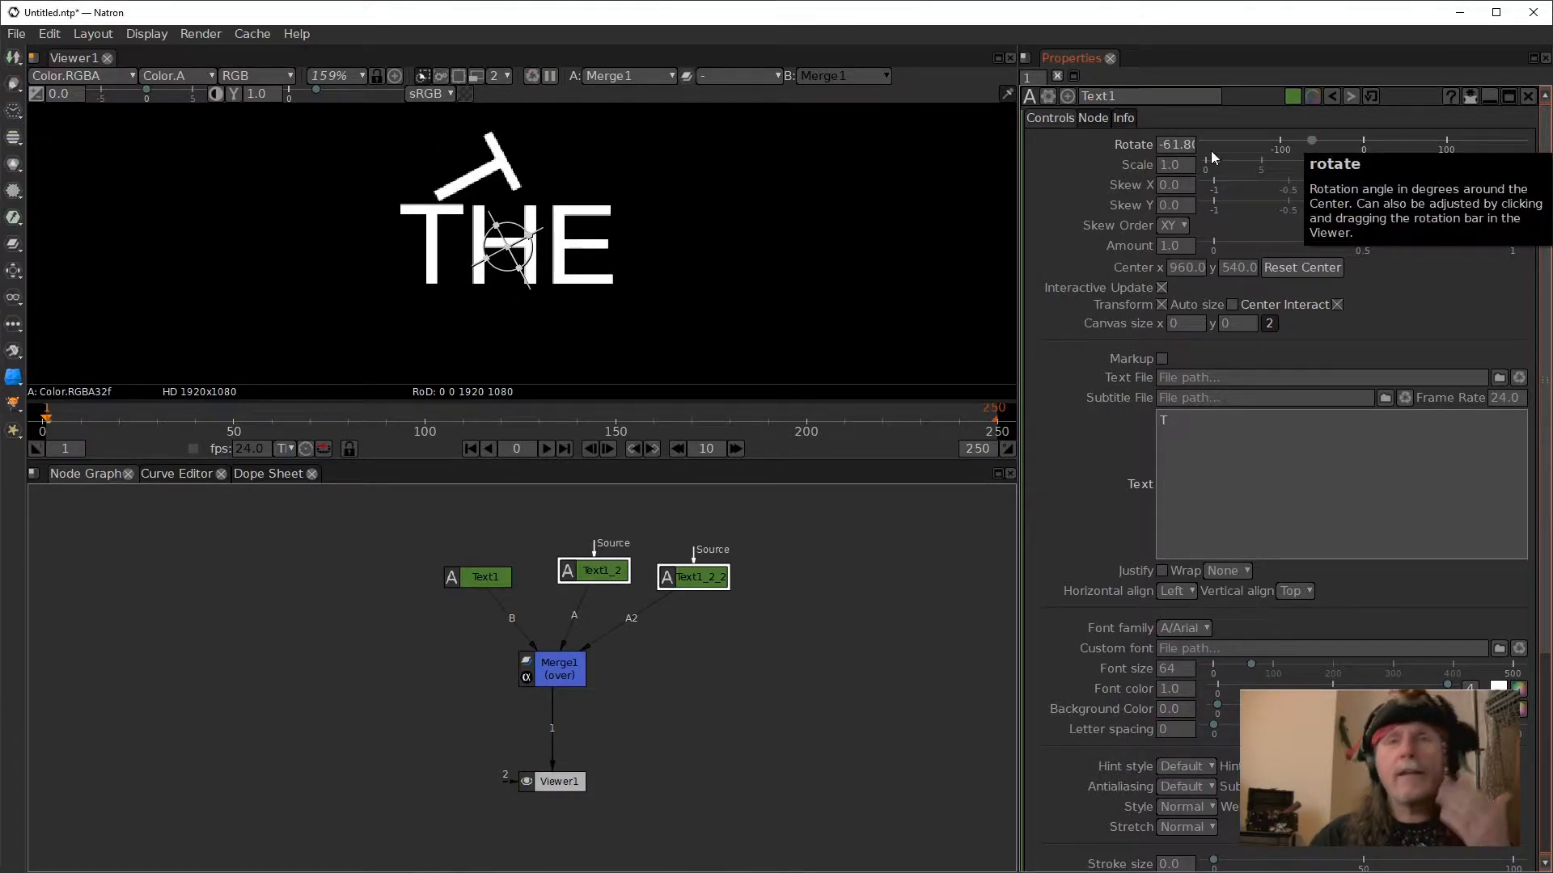
{"action": "right_click", "coordinate": [1184, 145]}
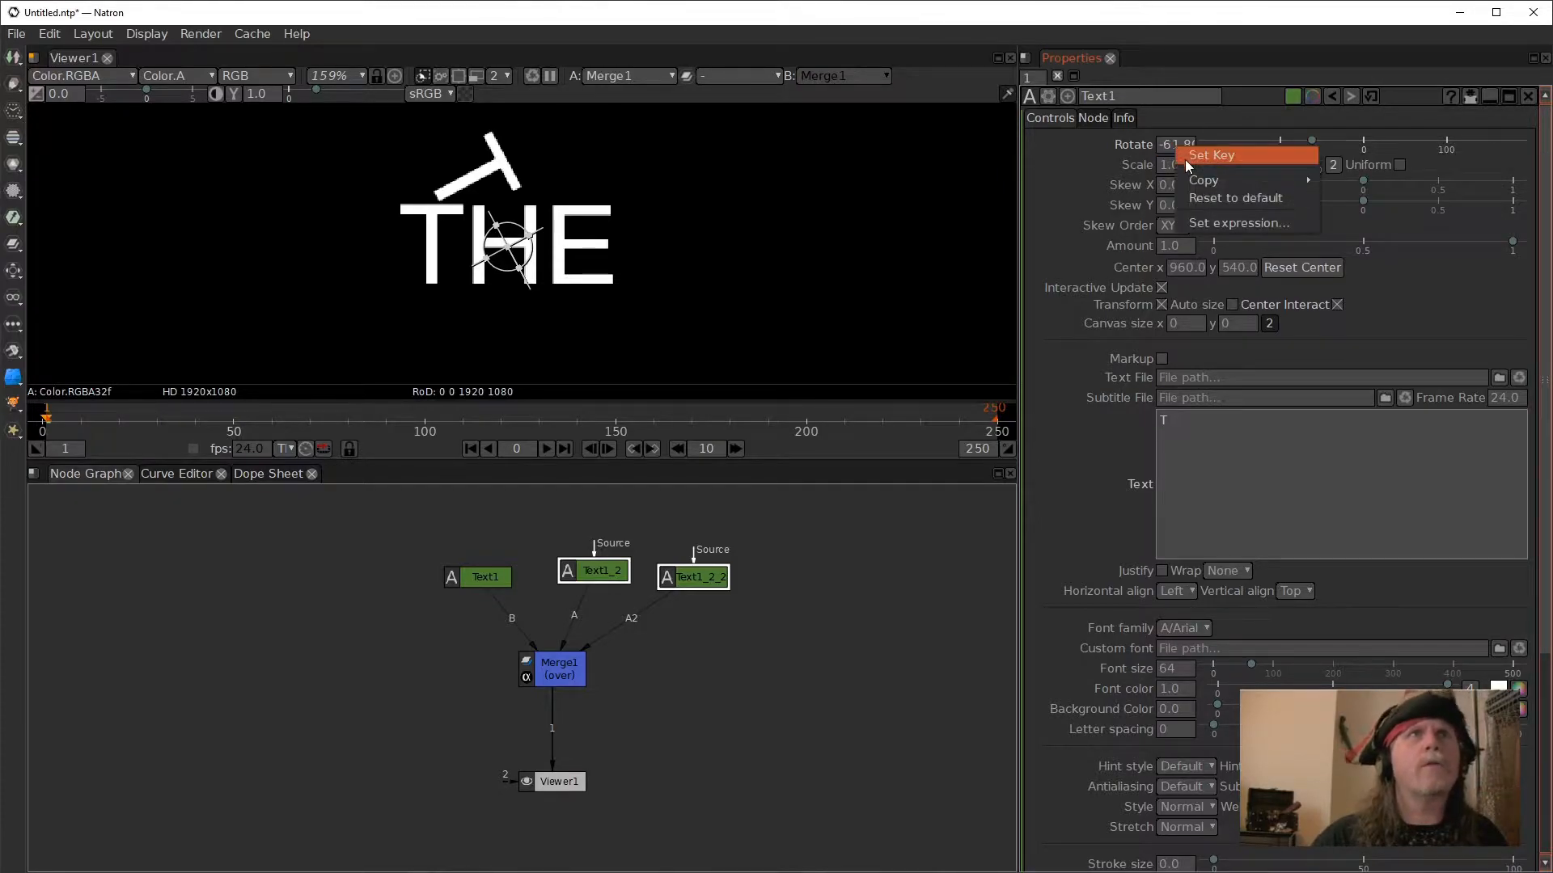
{"action": "left_click", "coordinate": [1223, 199]}
{"action": "left_click", "coordinate": [732, 619]}
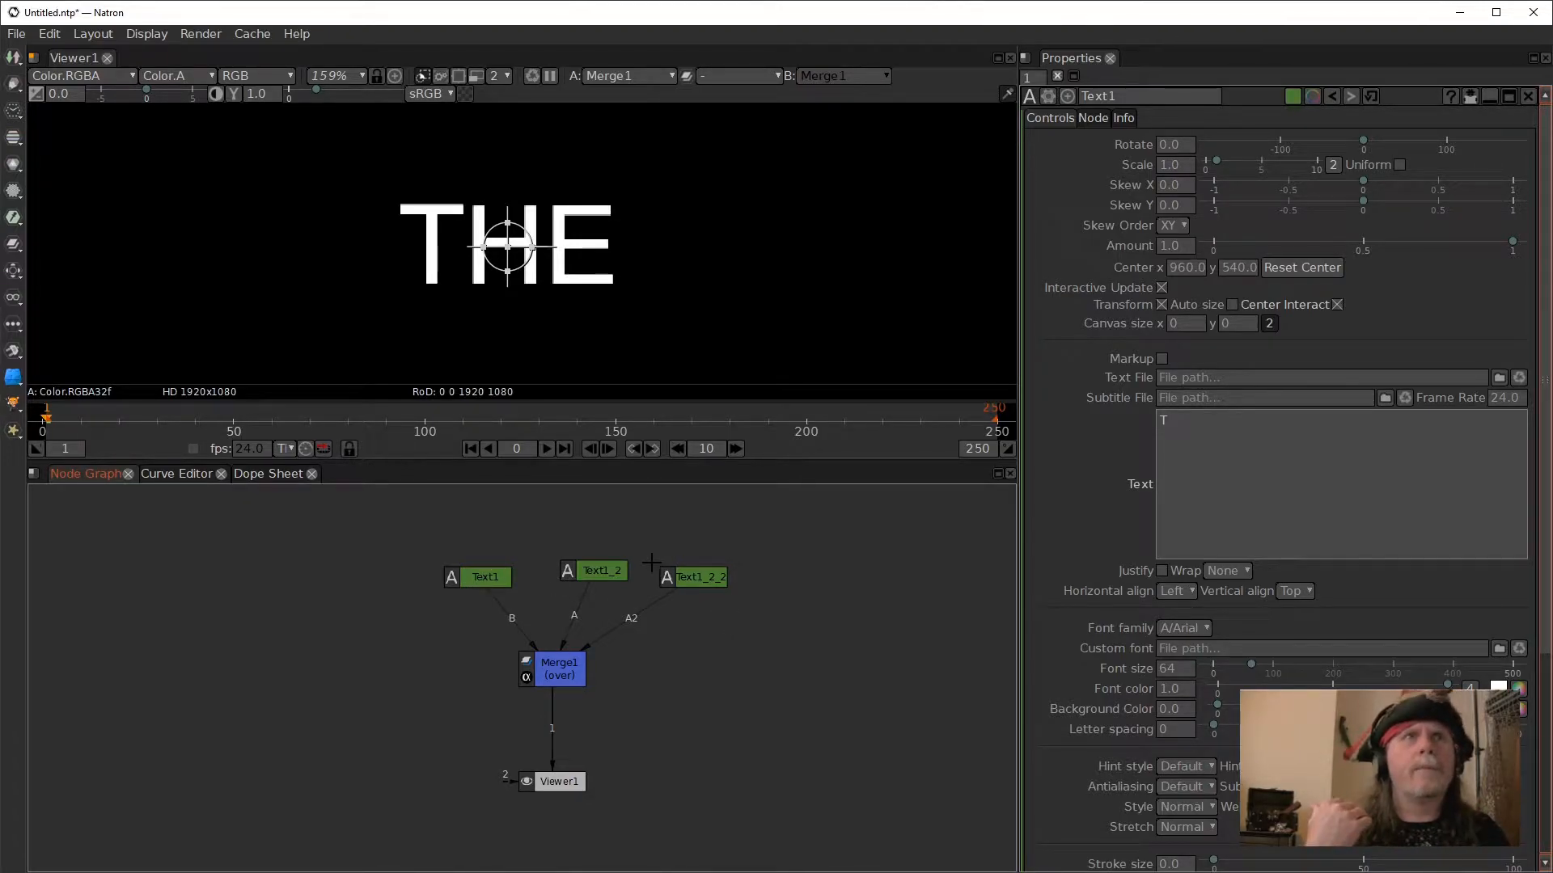
- Delete the trailing spaces from Text1's text, leaving only the letter "T"
{"action": "left_click", "coordinate": [1229, 432]}
{"action": "key", "text": "BackSpace"}
{"action": "key", "text": "BackSpace"}
{"action": "key", "text": "BackSpace"}
{"action": "key", "text": "BackSpace"}
{"action": "key", "text": "BackSpace"}
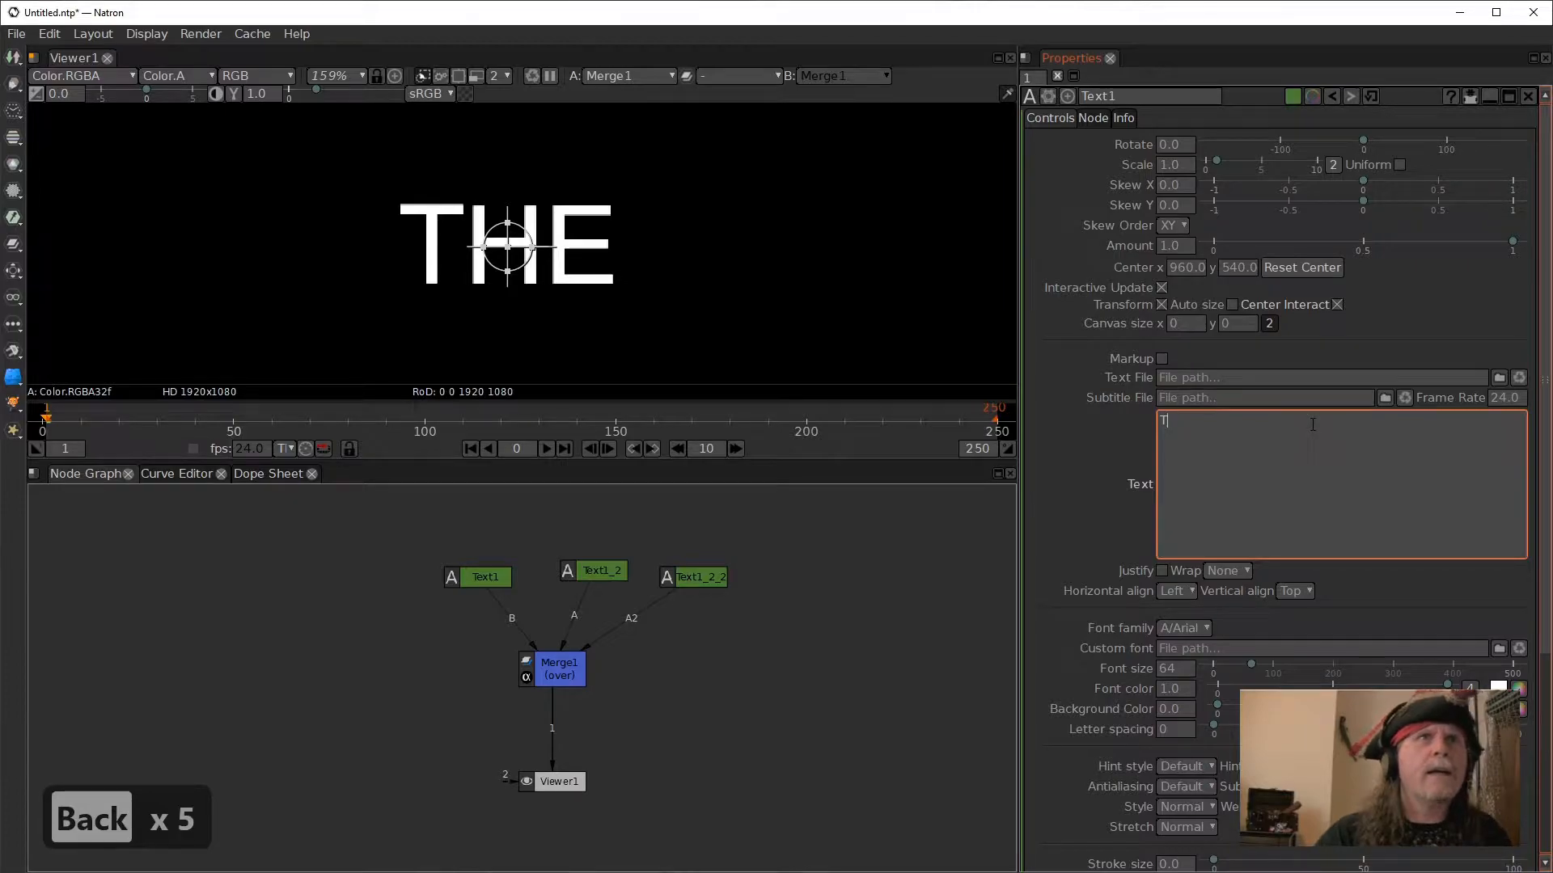
{"action": "left_click", "coordinate": [1146, 303]}
- Set Text1's Center x to 901 so its T lines up with the T of "THE"
{"action": "double_click", "coordinate": [1201, 272]}
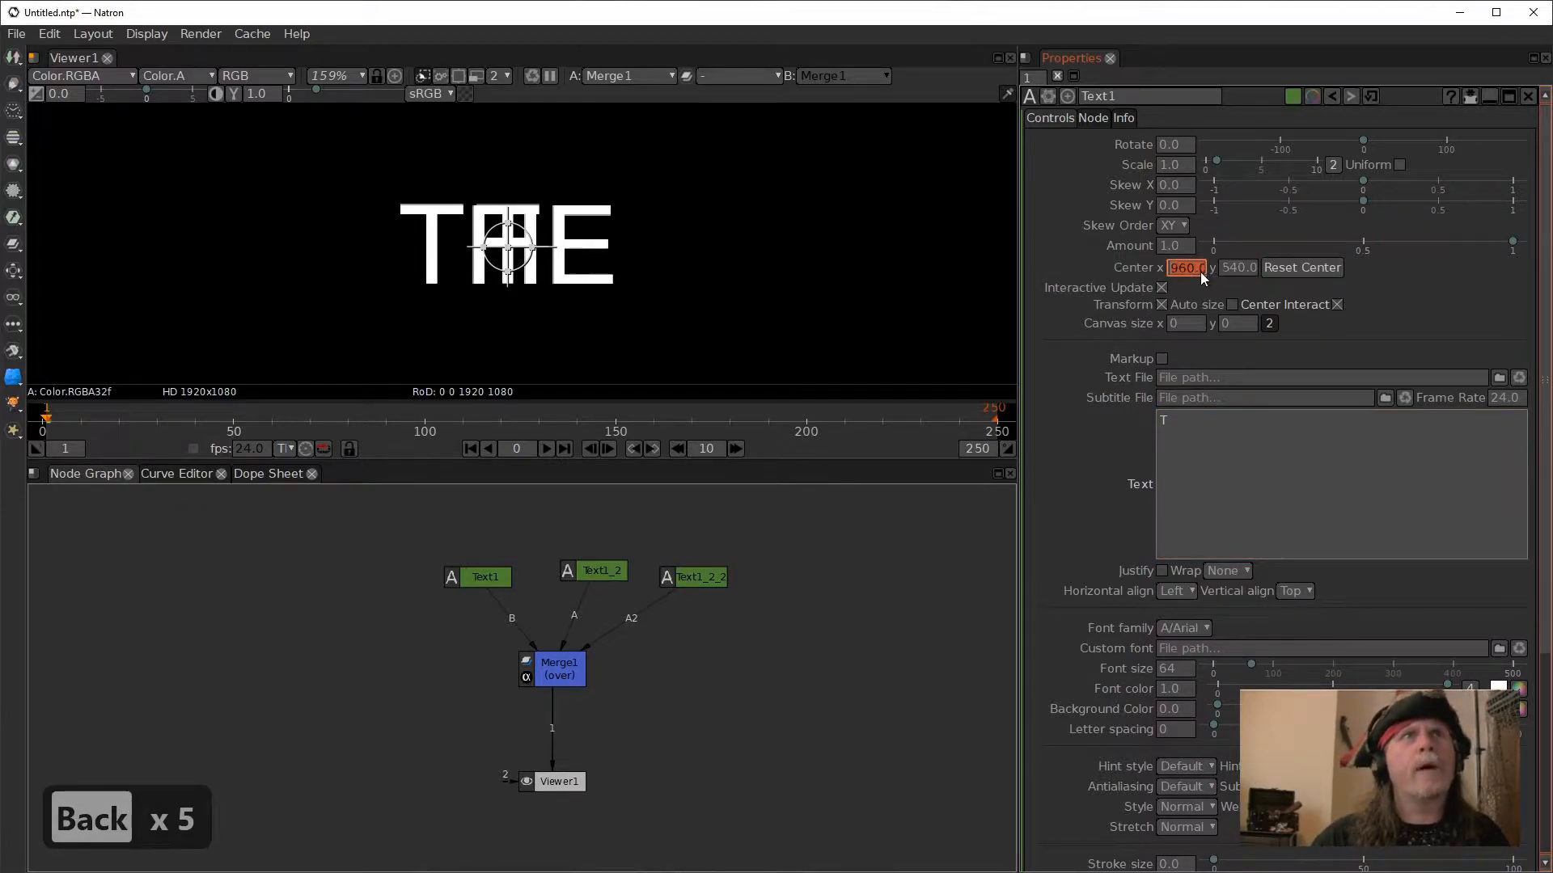
{"action": "scroll", "coordinate": [1182, 274], "scroll_direction": "down", "scroll_amount": 5}
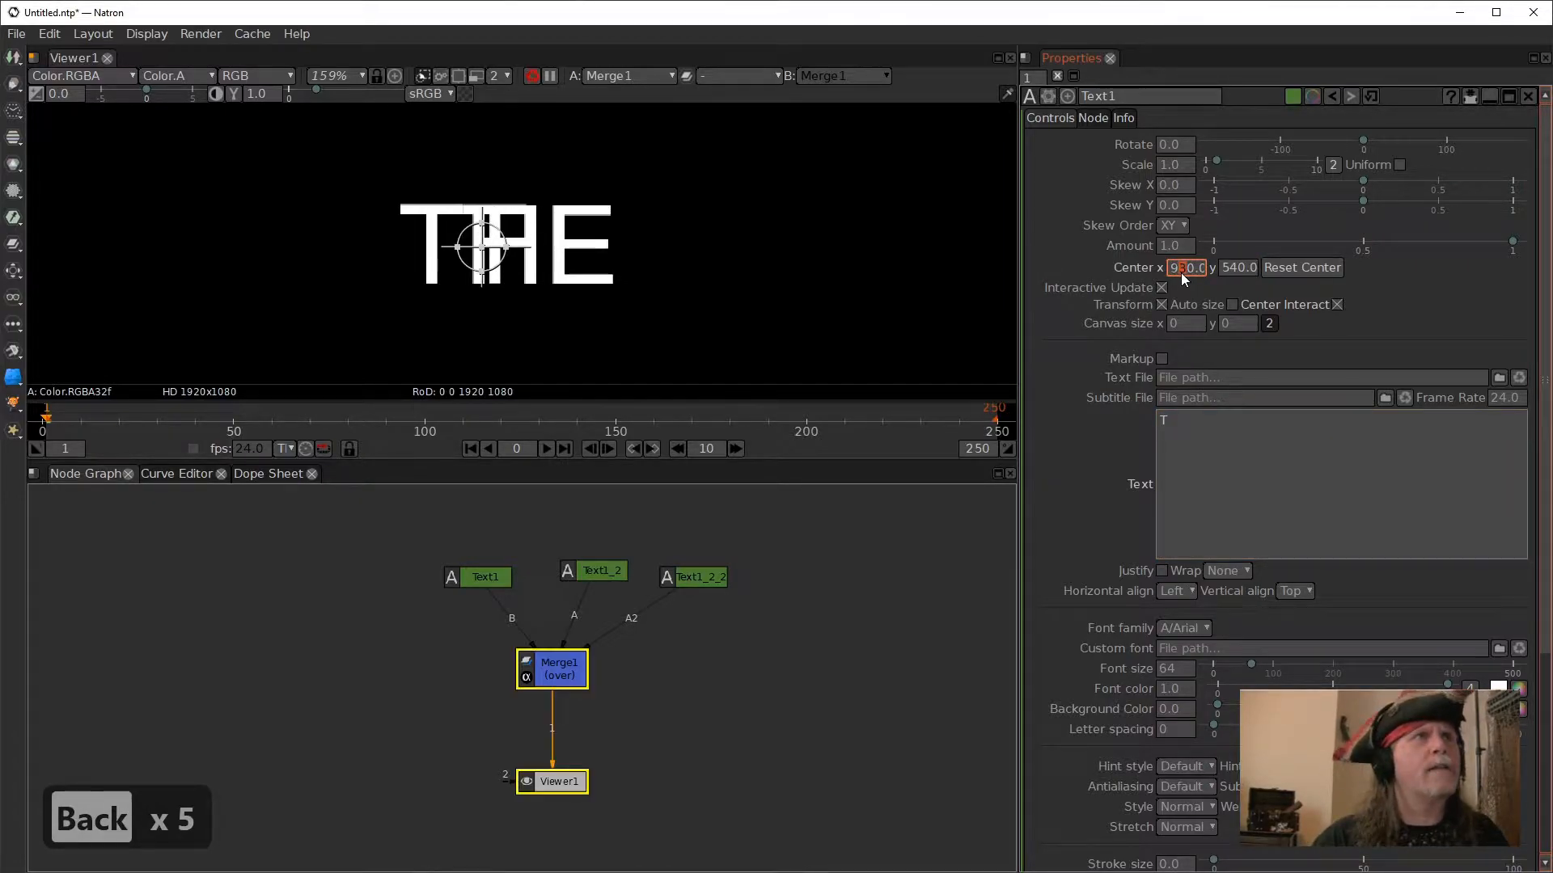
{"action": "scroll", "coordinate": [1181, 274], "scroll_direction": "down", "scroll_amount": 1}
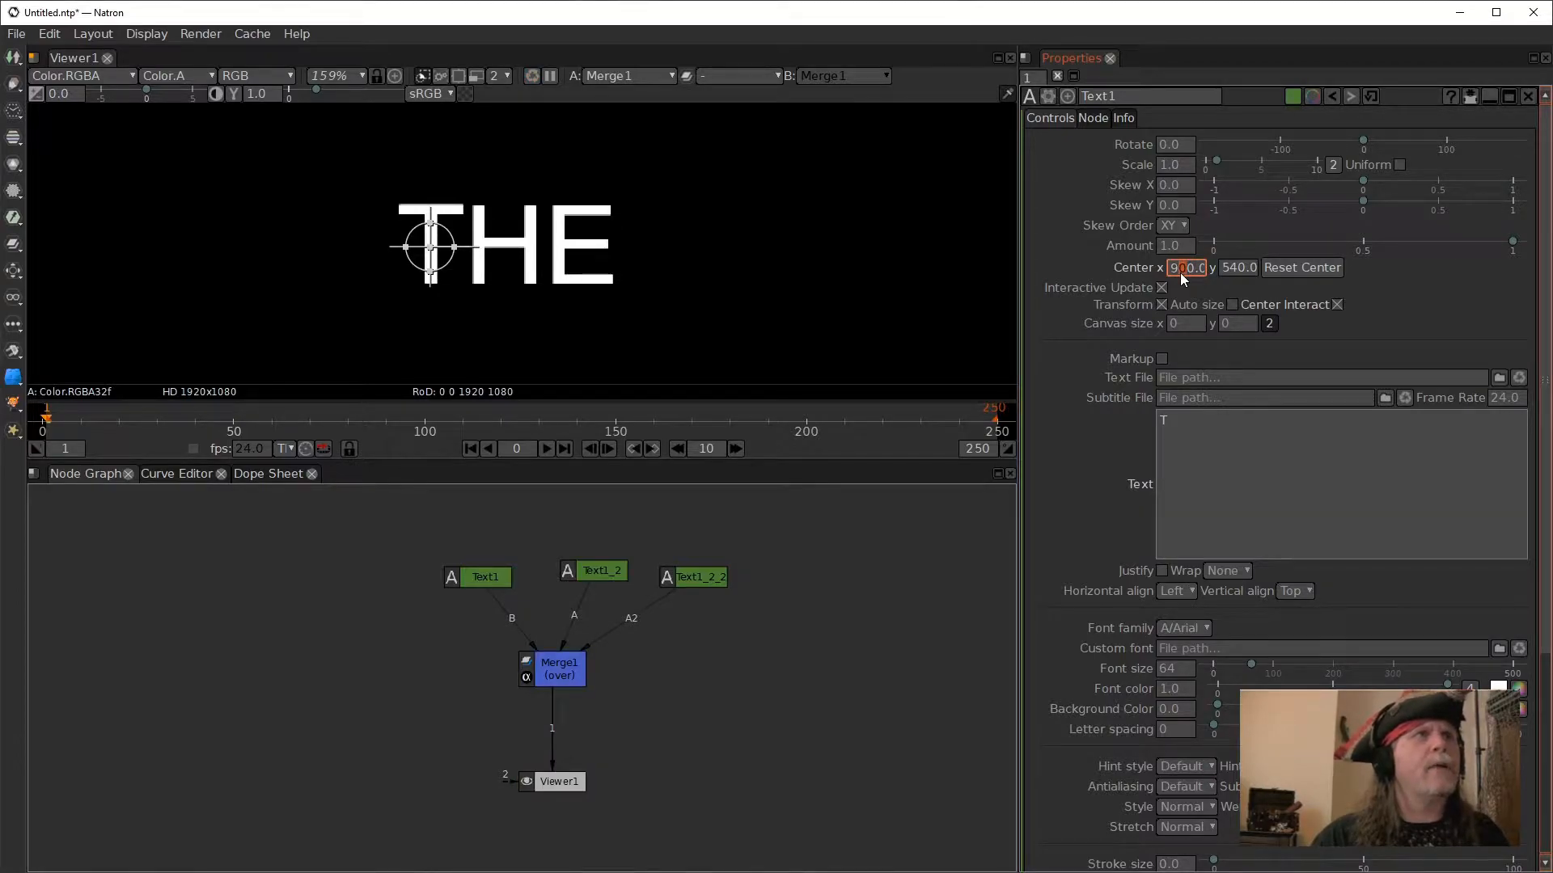
{"action": "scroll", "coordinate": [1186, 272], "scroll_direction": "up", "scroll_amount": 1}
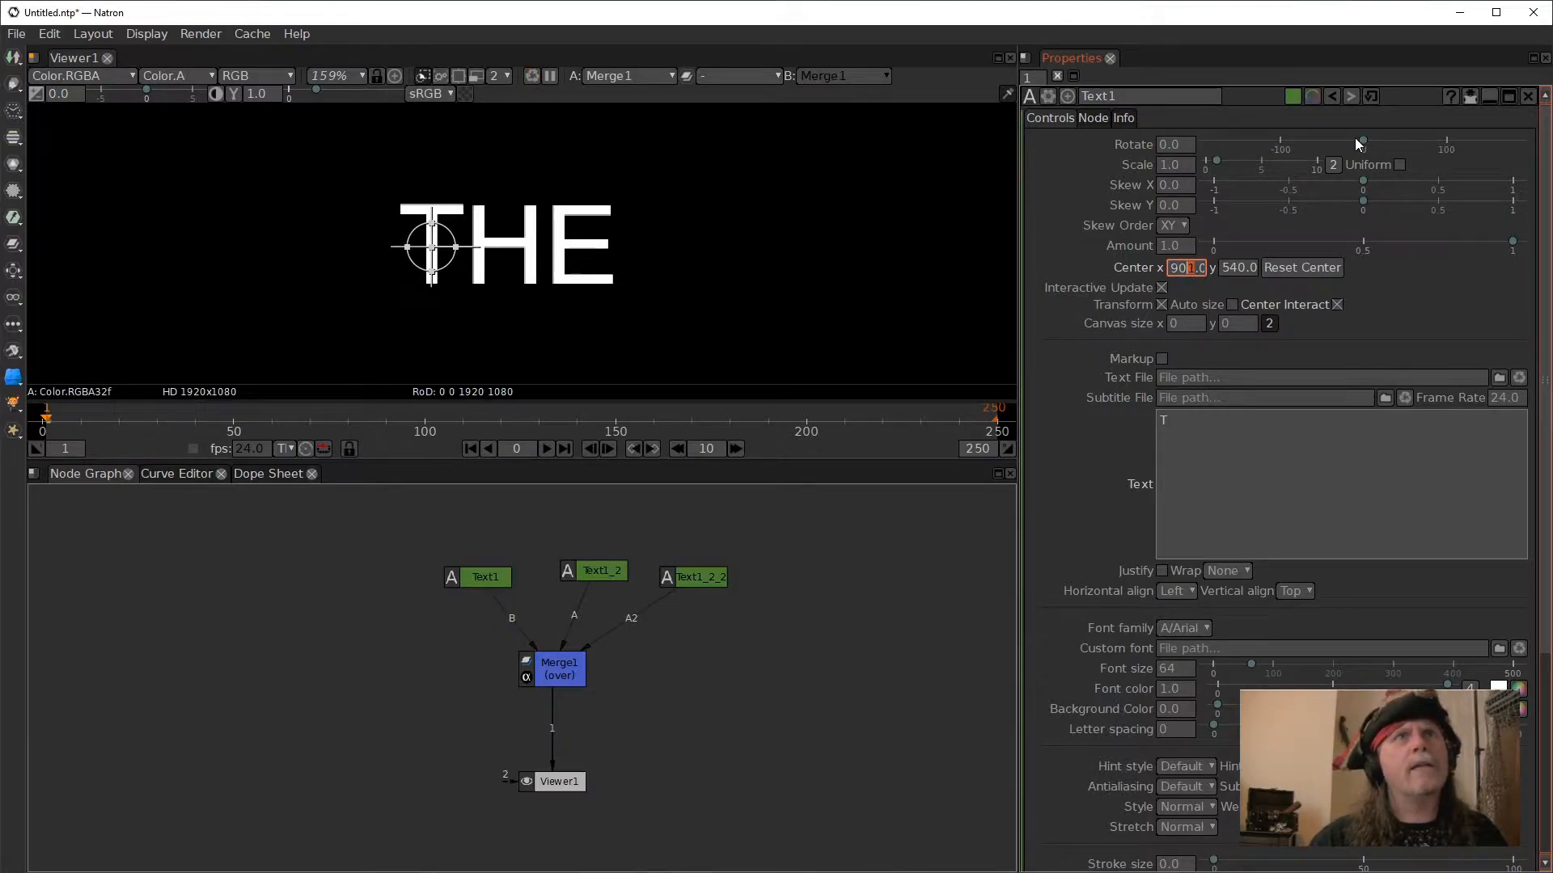
- Try rotating Text1 to about 43.3 degrees around its new centre, and reset the rotation to default
{"action": "left_click_drag", "start_coordinate": [1361, 139], "coordinate": [1399, 141]}
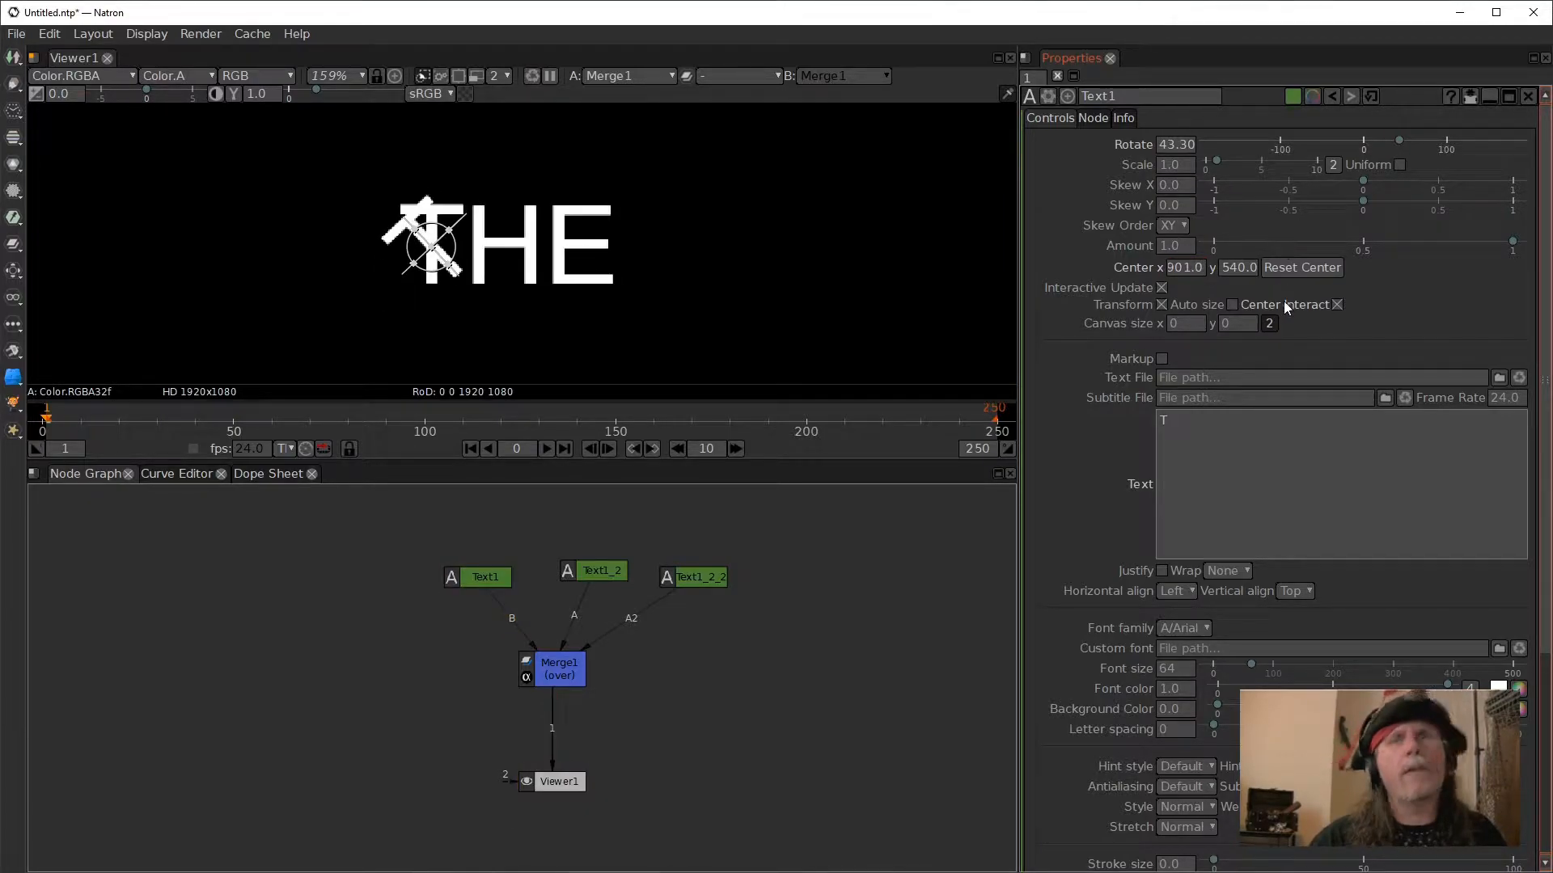
{"action": "right_click", "coordinate": [1168, 150]}
{"action": "left_click", "coordinate": [1198, 202]}
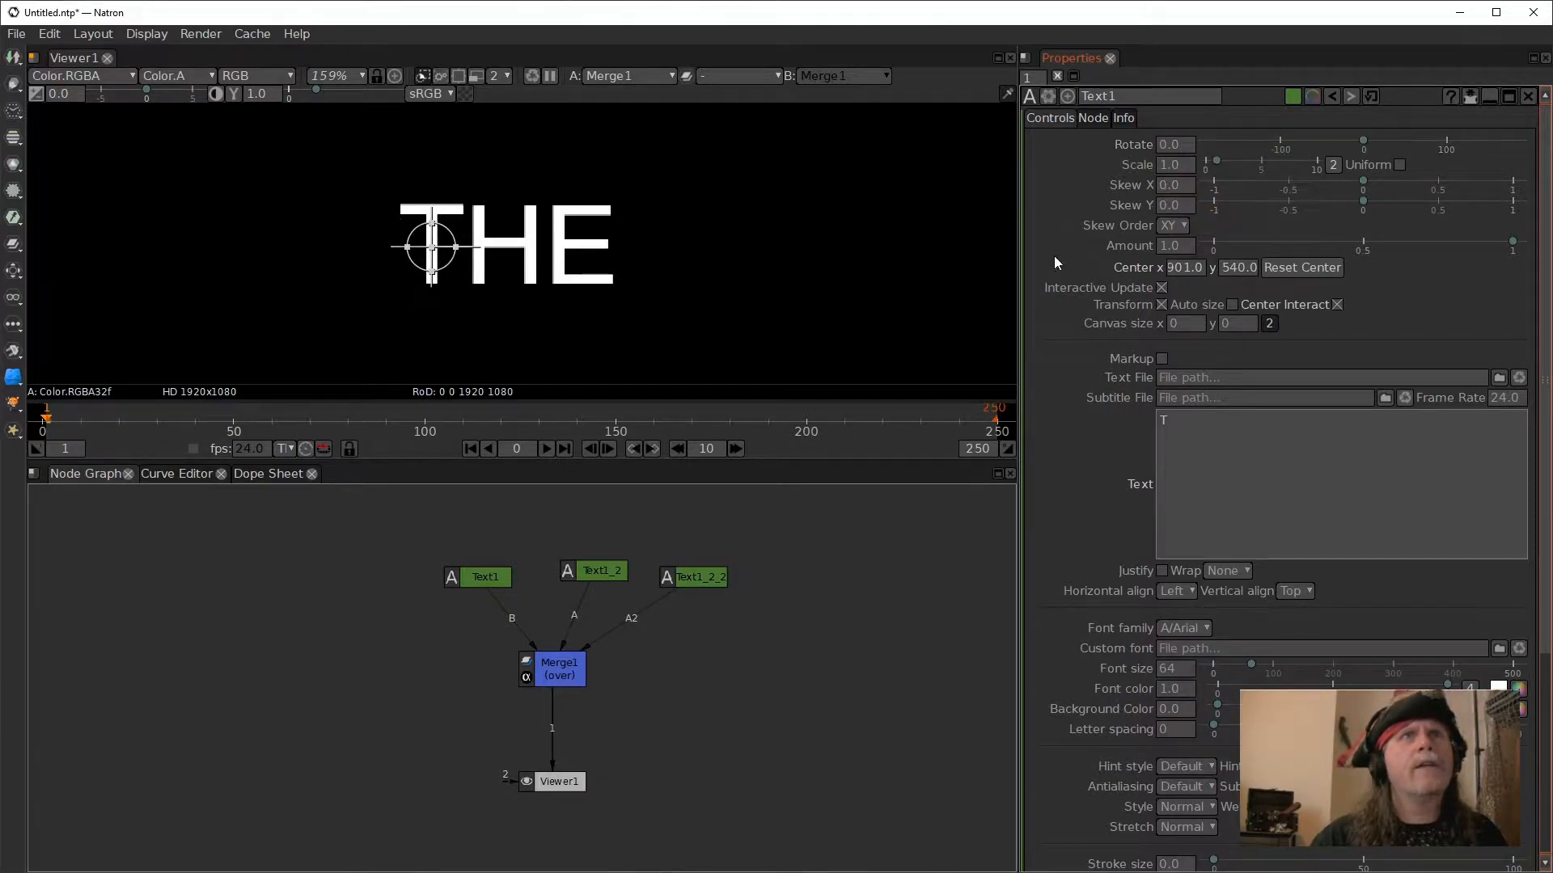
- Move the Text1_2 node slightly down and replace its text with the single letter "H"
{"action": "left_click_drag", "start_coordinate": [595, 571], "coordinate": [589, 588]}
{"action": "double_click", "coordinate": [591, 589]}
{"action": "left_click_drag", "start_coordinate": [1200, 420], "coordinate": [1131, 420]}
{"action": "type", "text": "H"}
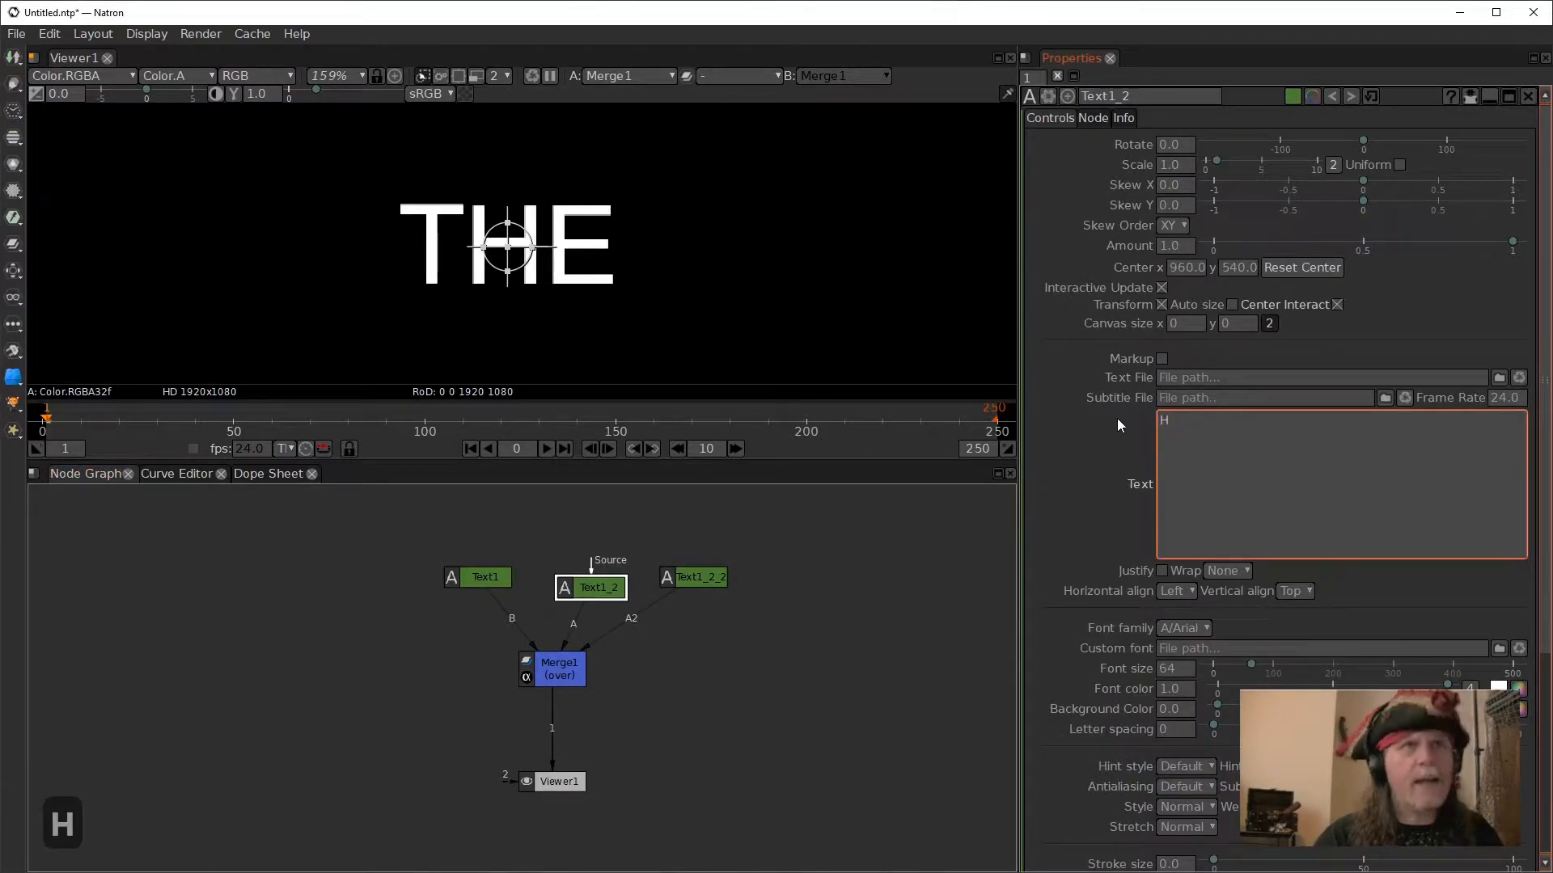
{"action": "left_click", "coordinate": [776, 623]}
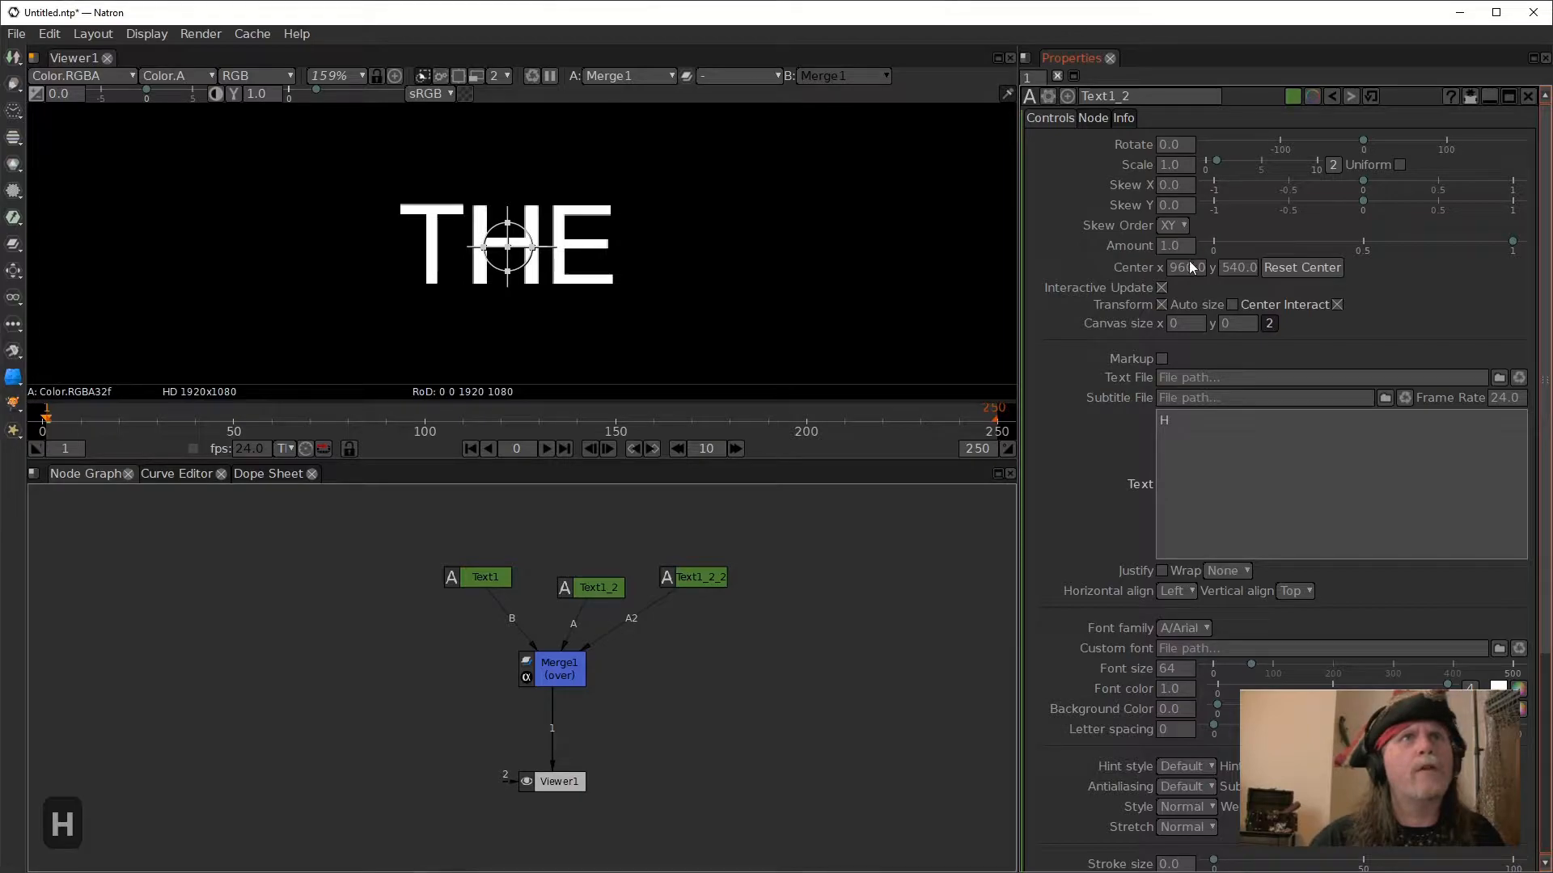
- Fine-tune Text1_2's Center x, keeping Center y at 540, to line its H up with the H of "THE"
{"action": "scroll", "coordinate": [1240, 269], "scroll_direction": "up", "scroll_amount": 1}
{"action": "scroll", "coordinate": [1240, 270], "scroll_direction": "down", "scroll_amount": 1}
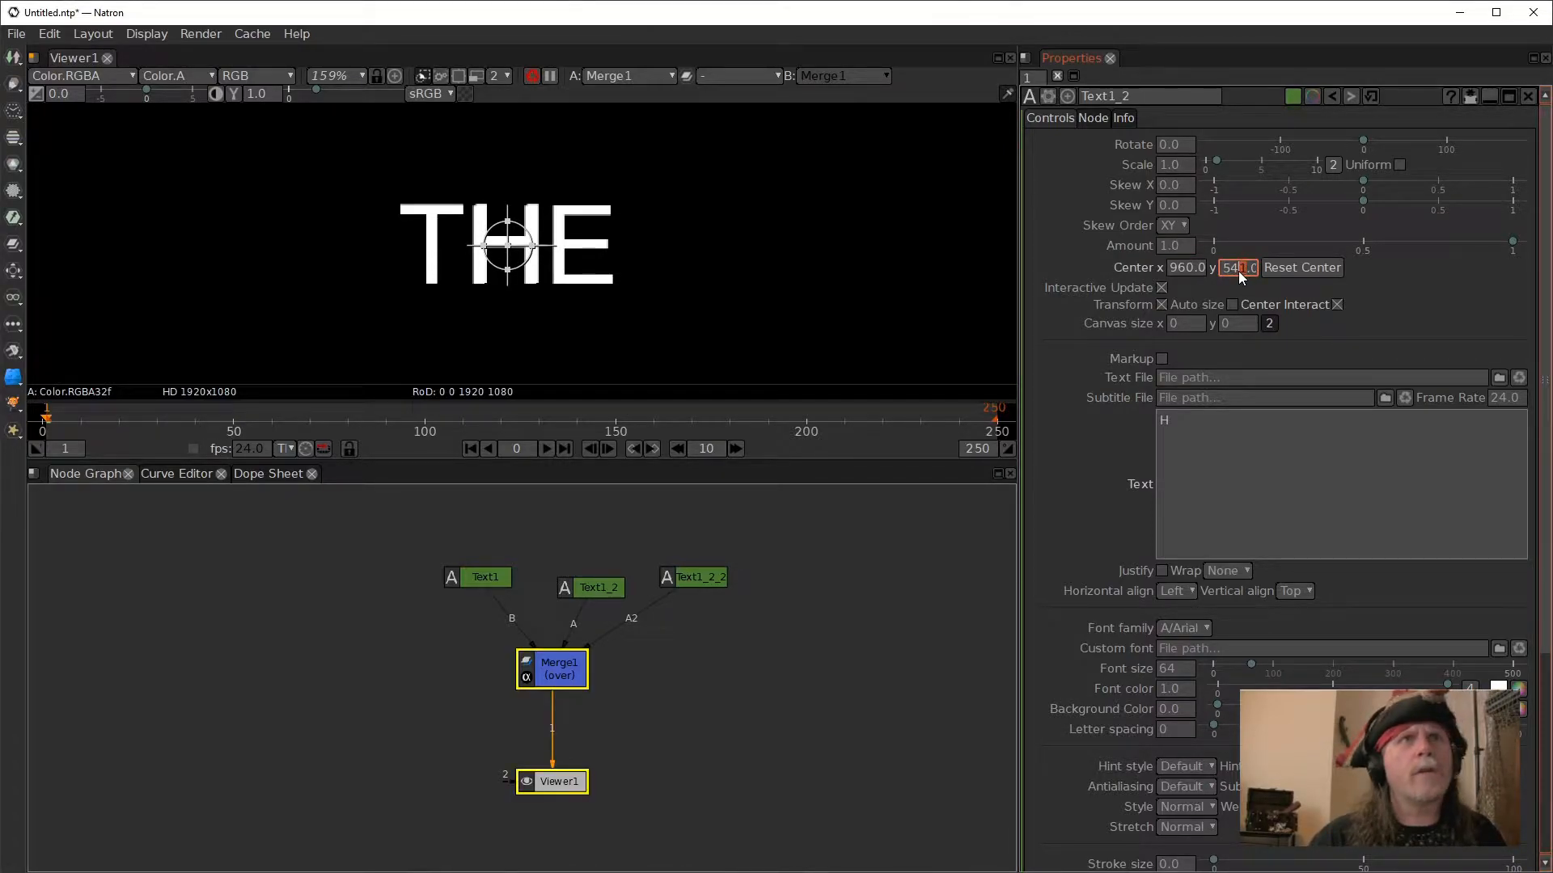
{"action": "scroll", "coordinate": [1186, 271], "scroll_direction": "down", "scroll_amount": 2}
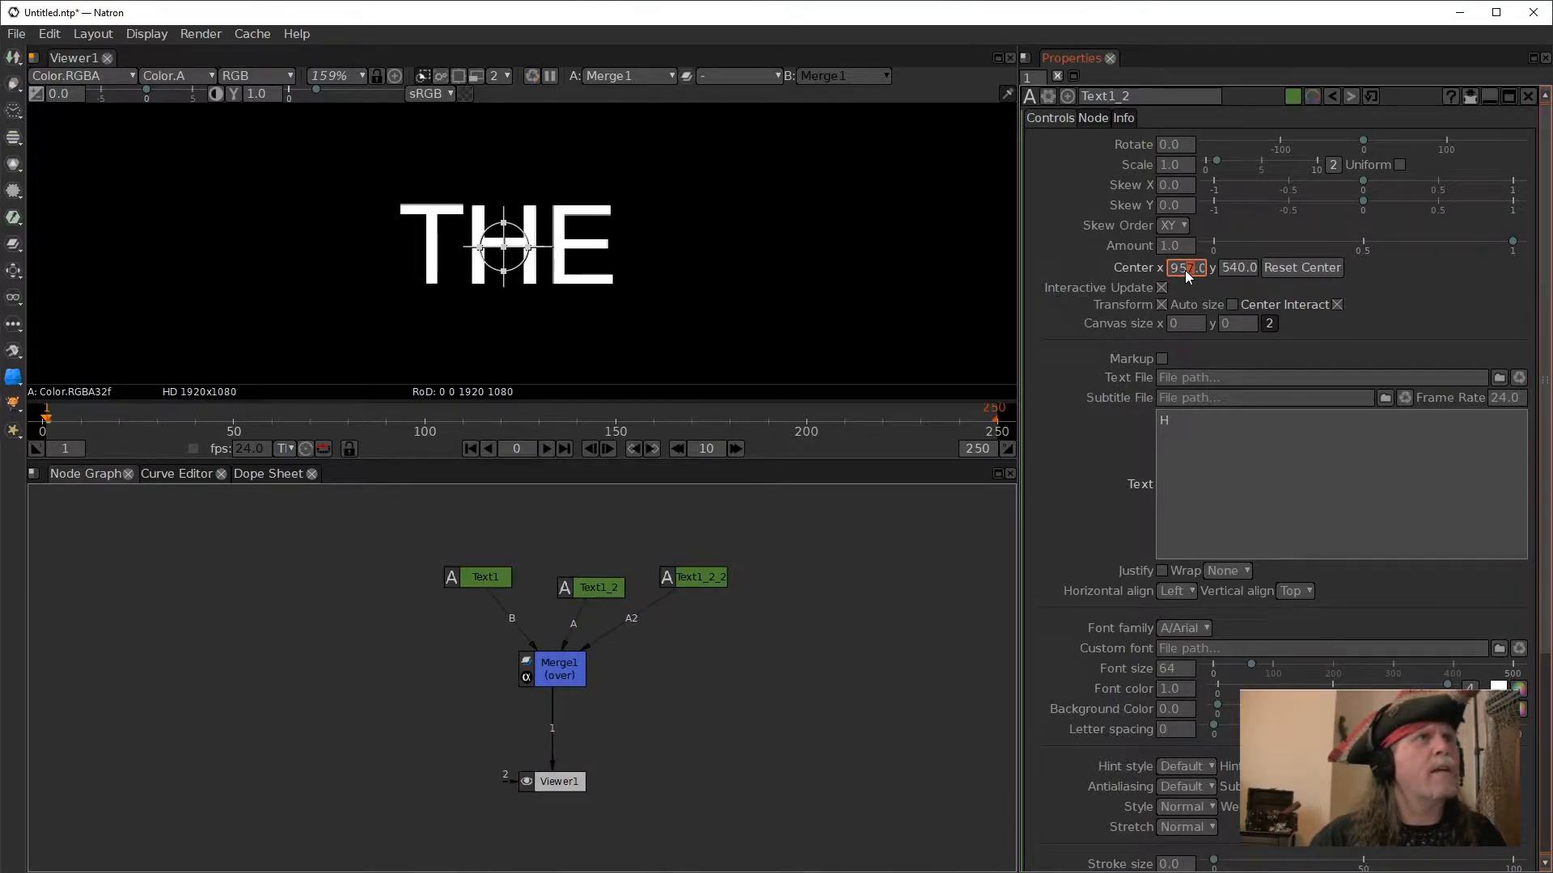
{"action": "left_click", "coordinate": [697, 577]}
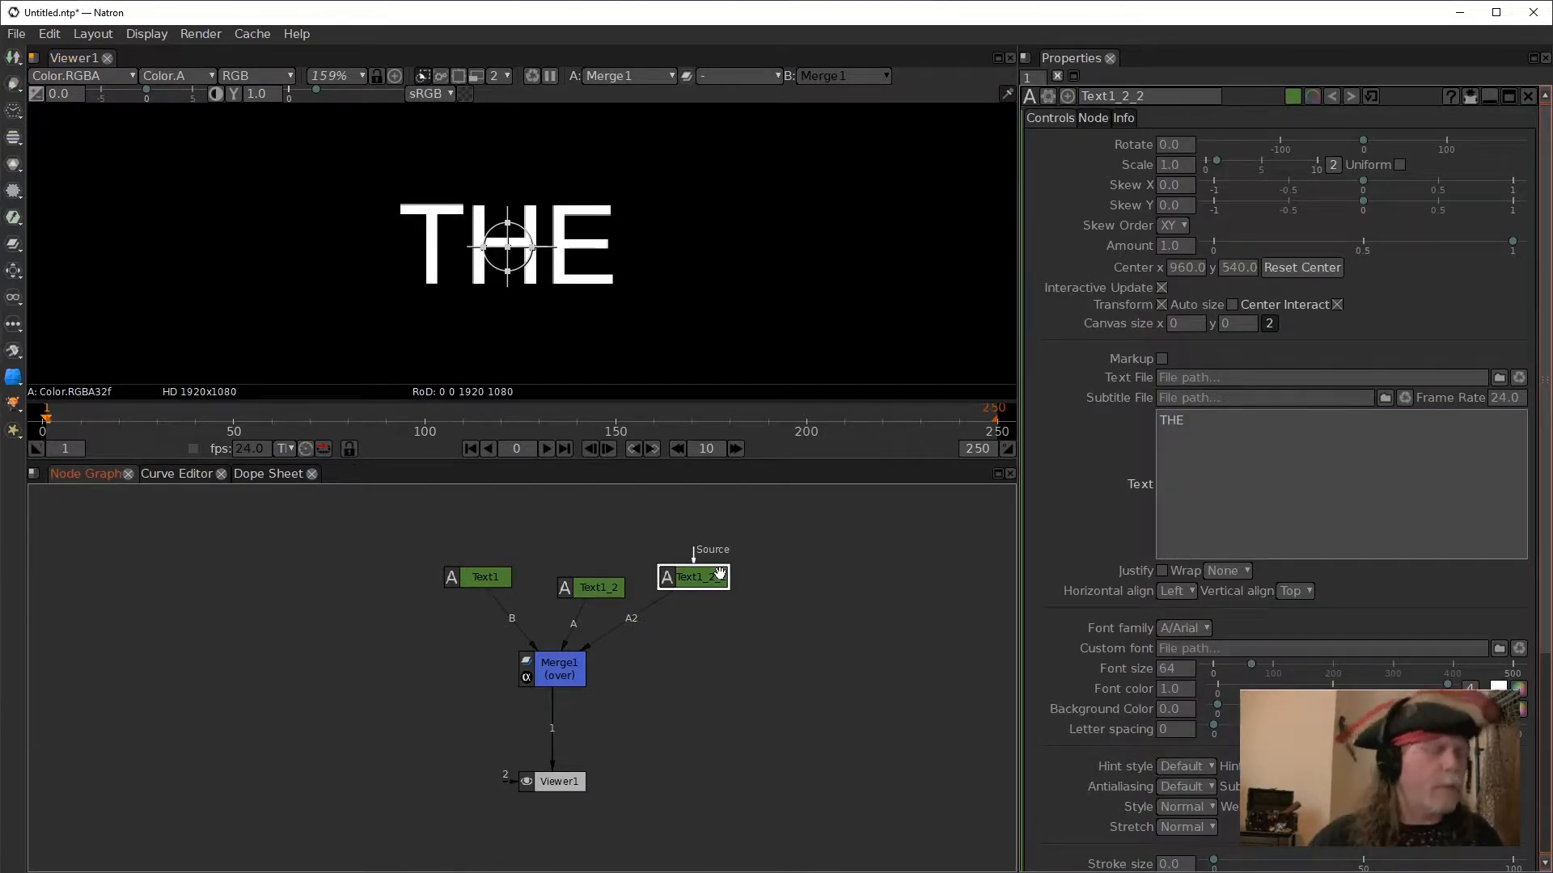
{"action": "key", "text": "alt+d"}
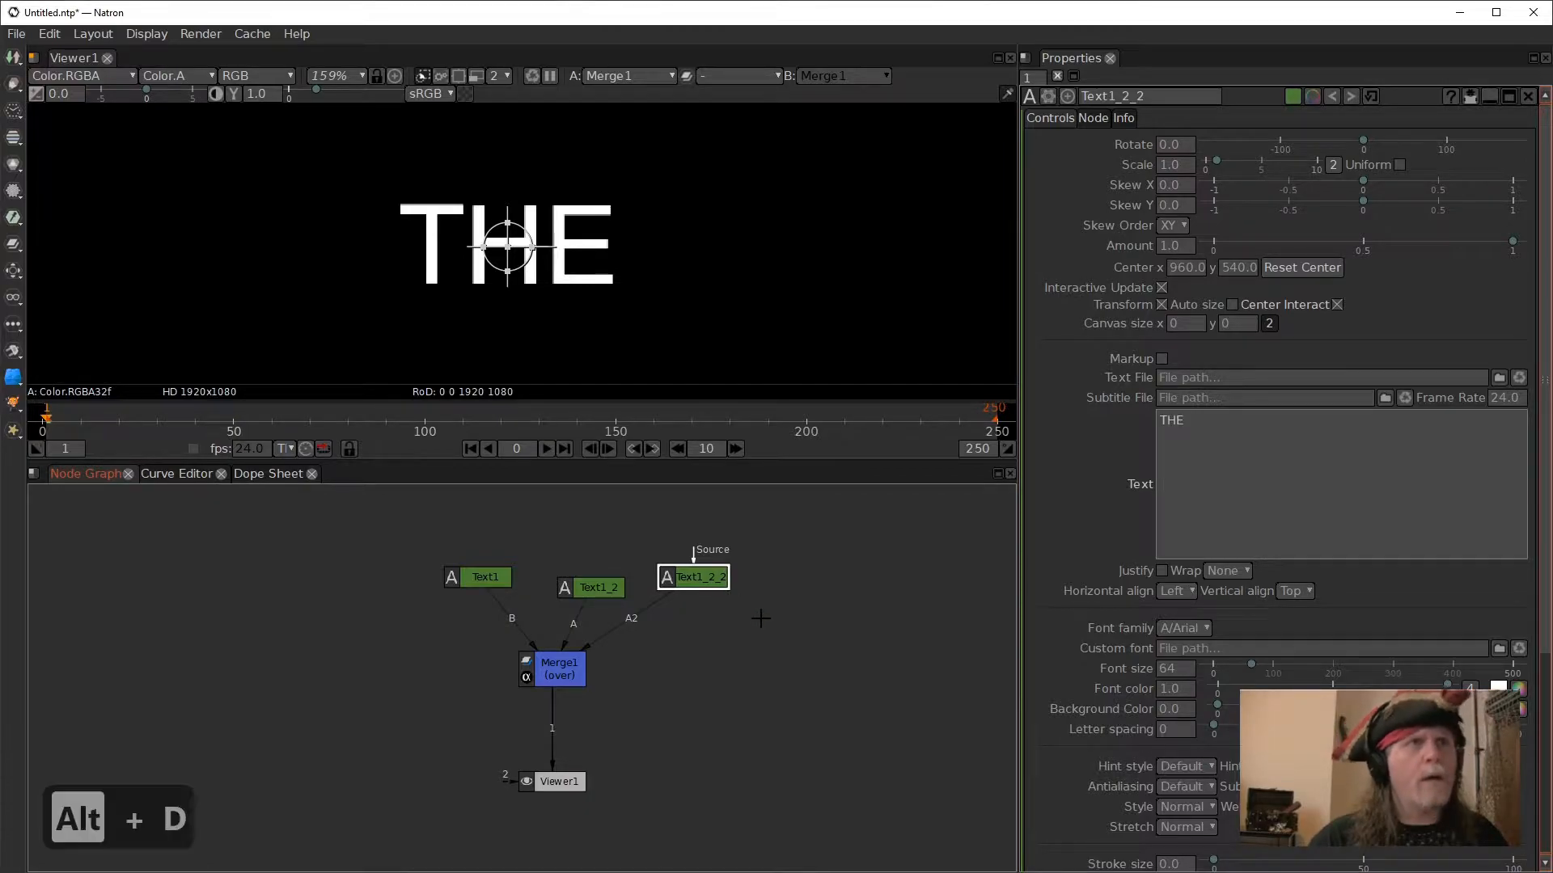
{"action": "left_click", "coordinate": [722, 602]}
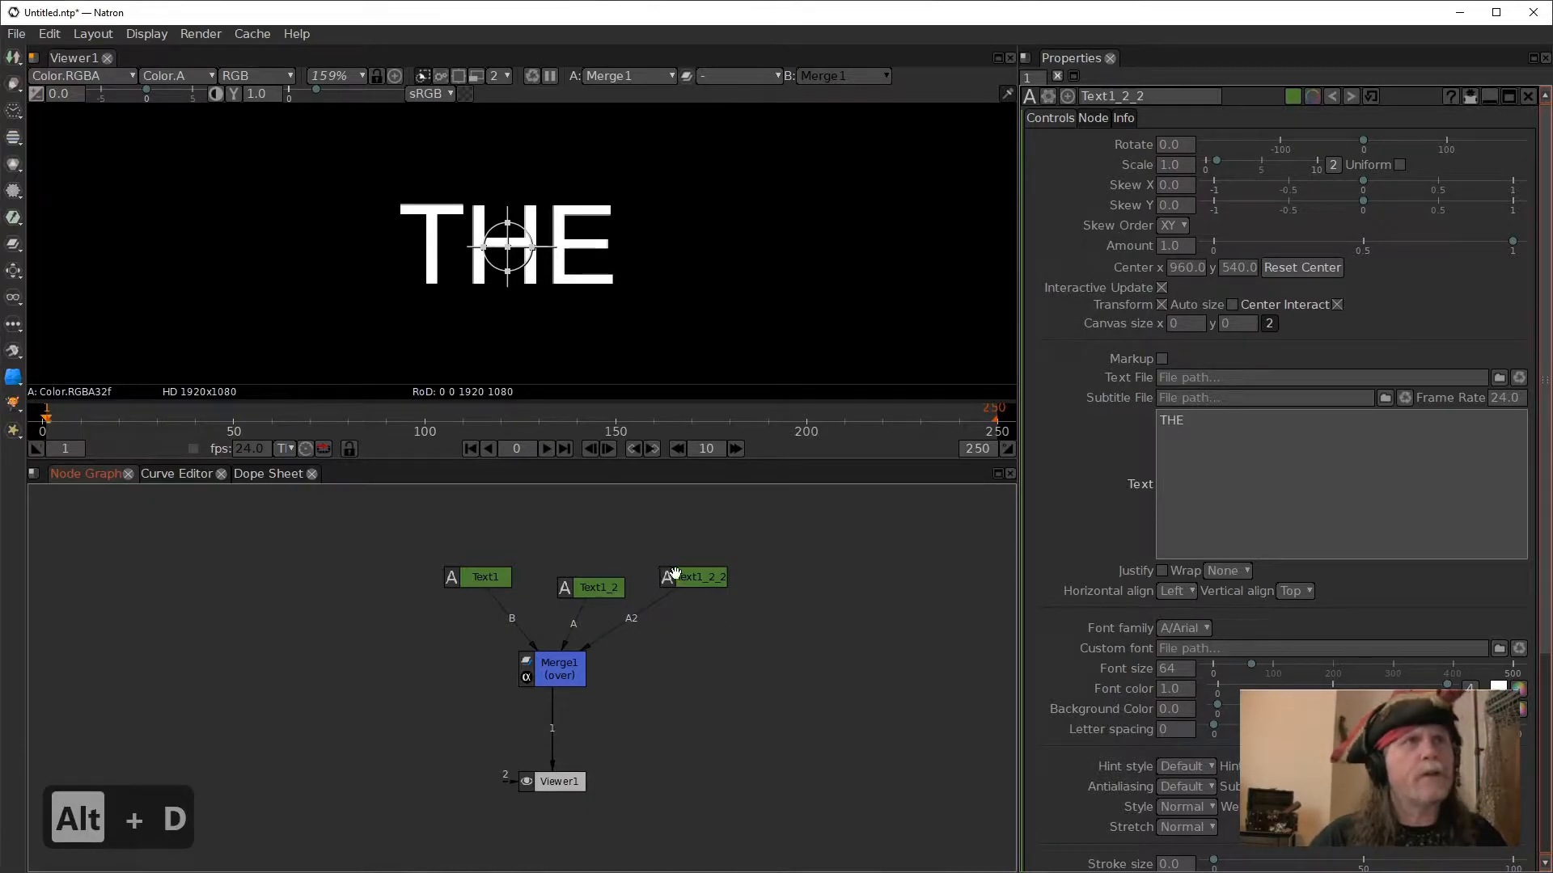
{"action": "key", "text": "alt+c"}
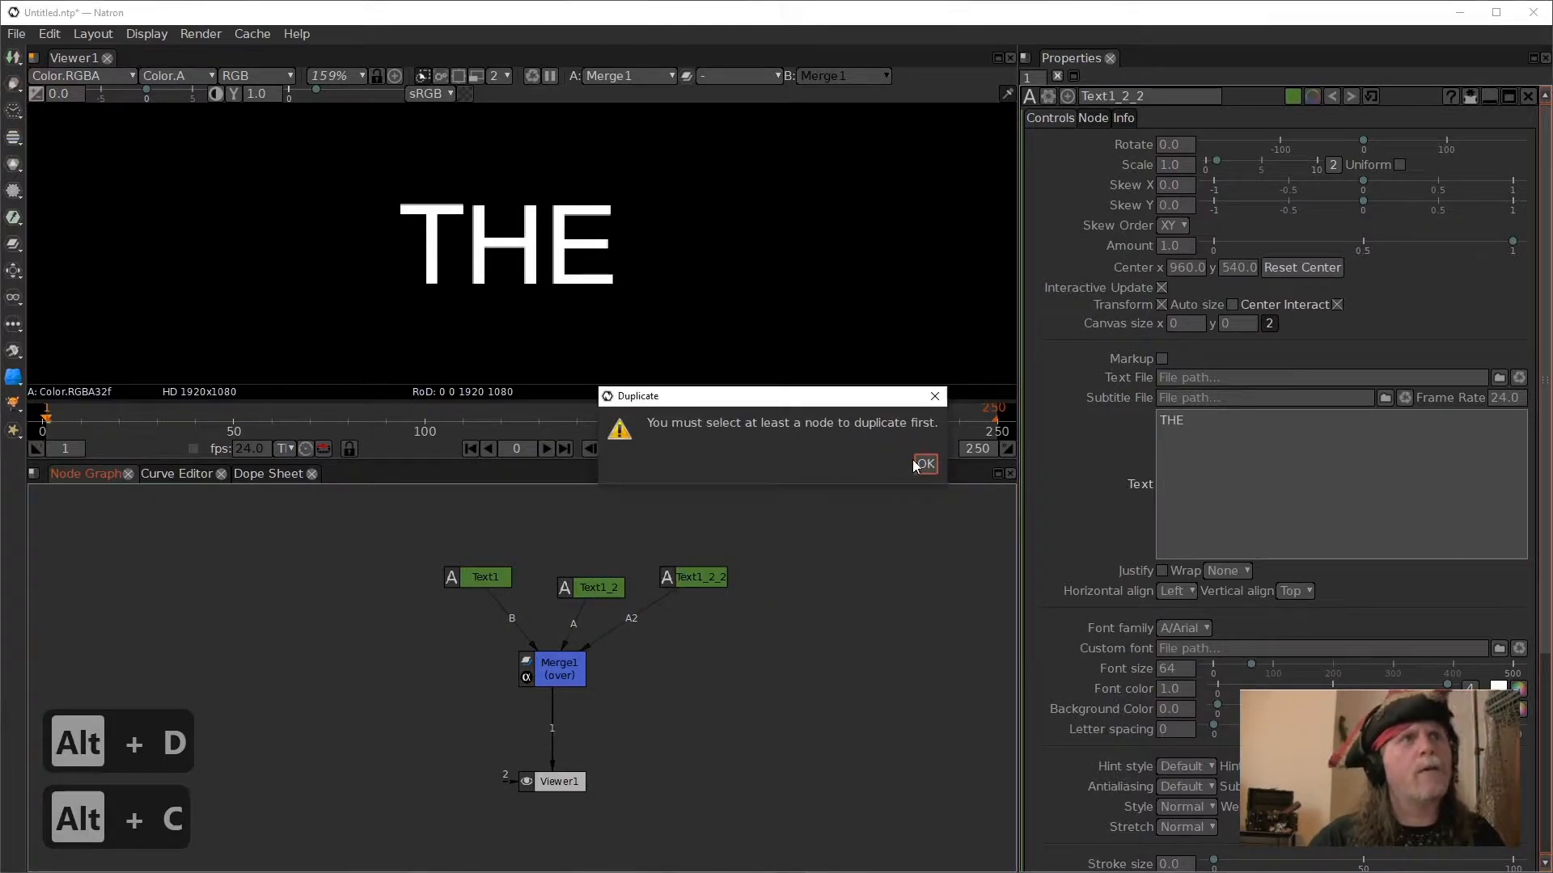
{"action": "left_click", "coordinate": [924, 464]}
- Duplicate the Text1_2_2 node and place the copy just below the original
{"action": "left_click", "coordinate": [703, 583]}
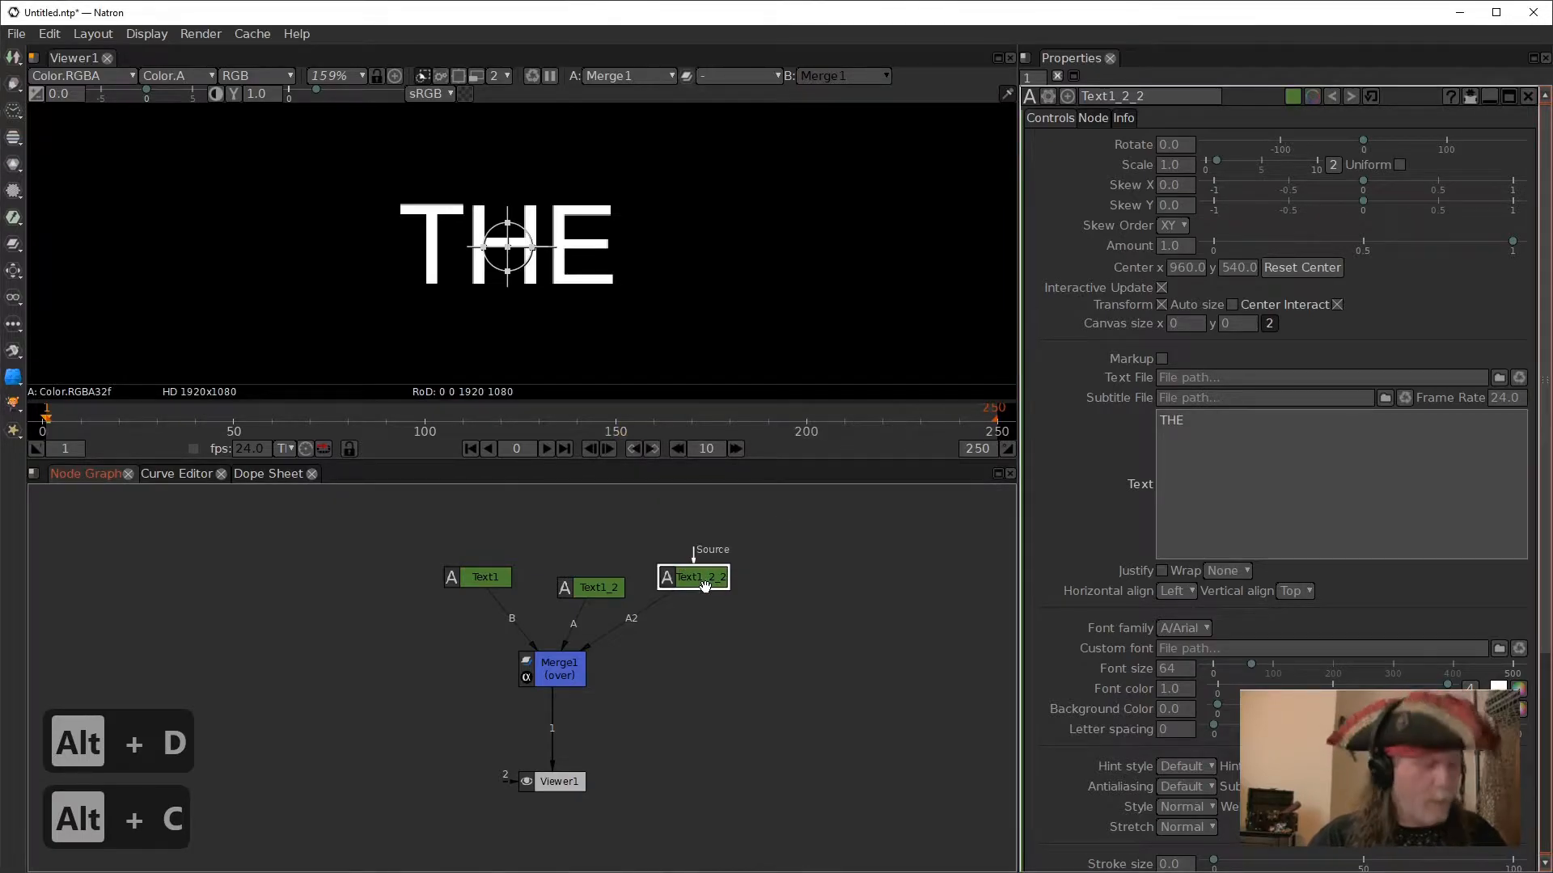
{"action": "key", "text": "alt+c"}
{"action": "left_click", "coordinate": [722, 639]}
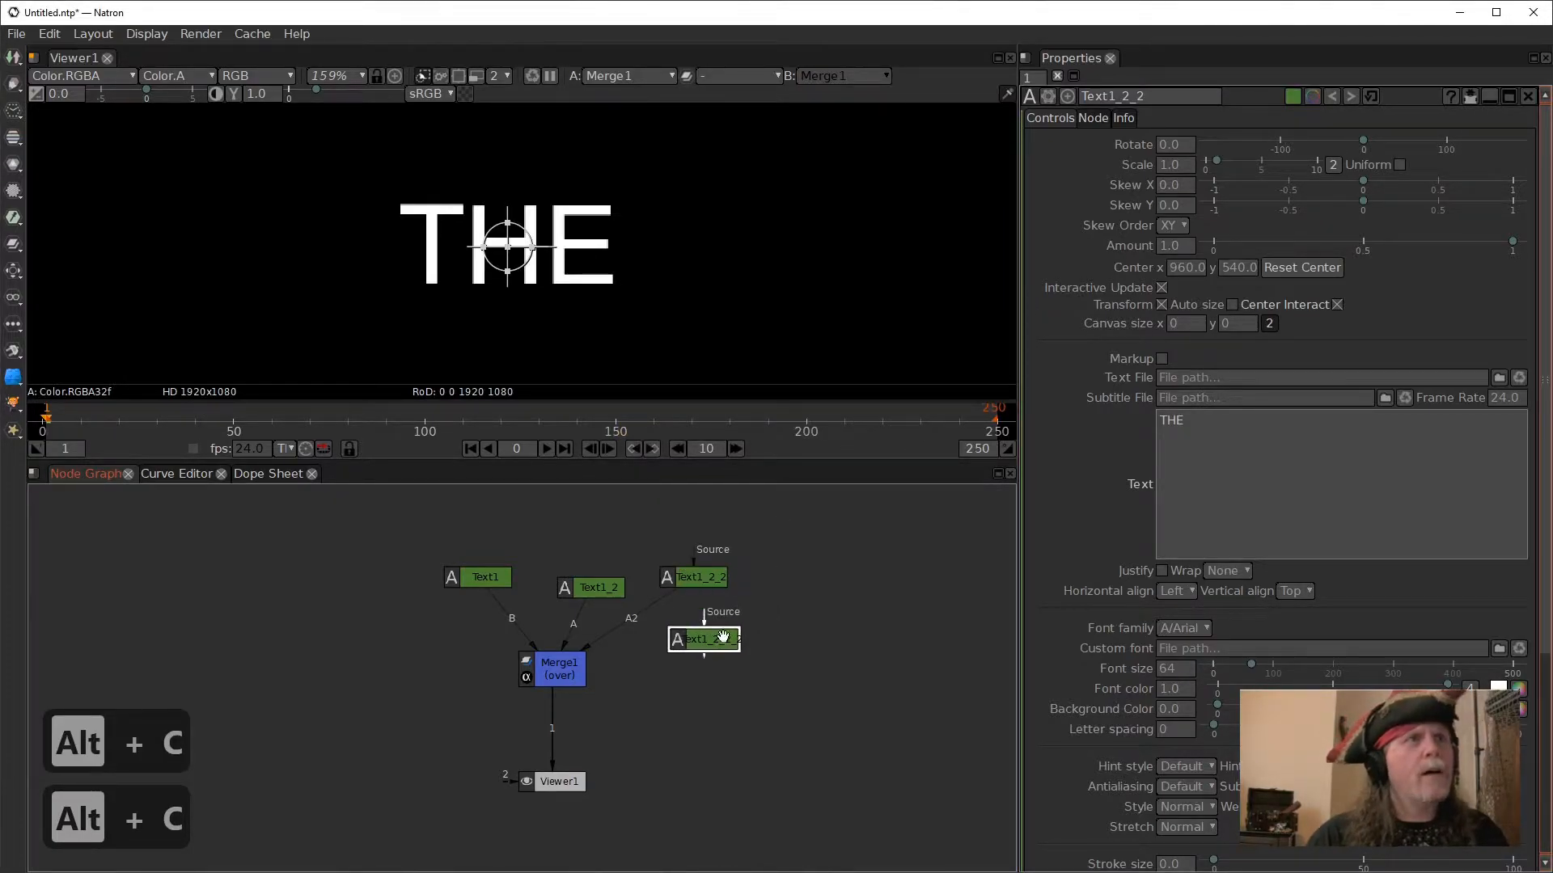
- Connect a new Merge1 input to the duplicated "THE" text node
{"action": "left_click", "coordinate": [564, 668]}
{"action": "left_click_drag", "start_coordinate": [503, 668], "coordinate": [711, 640]}
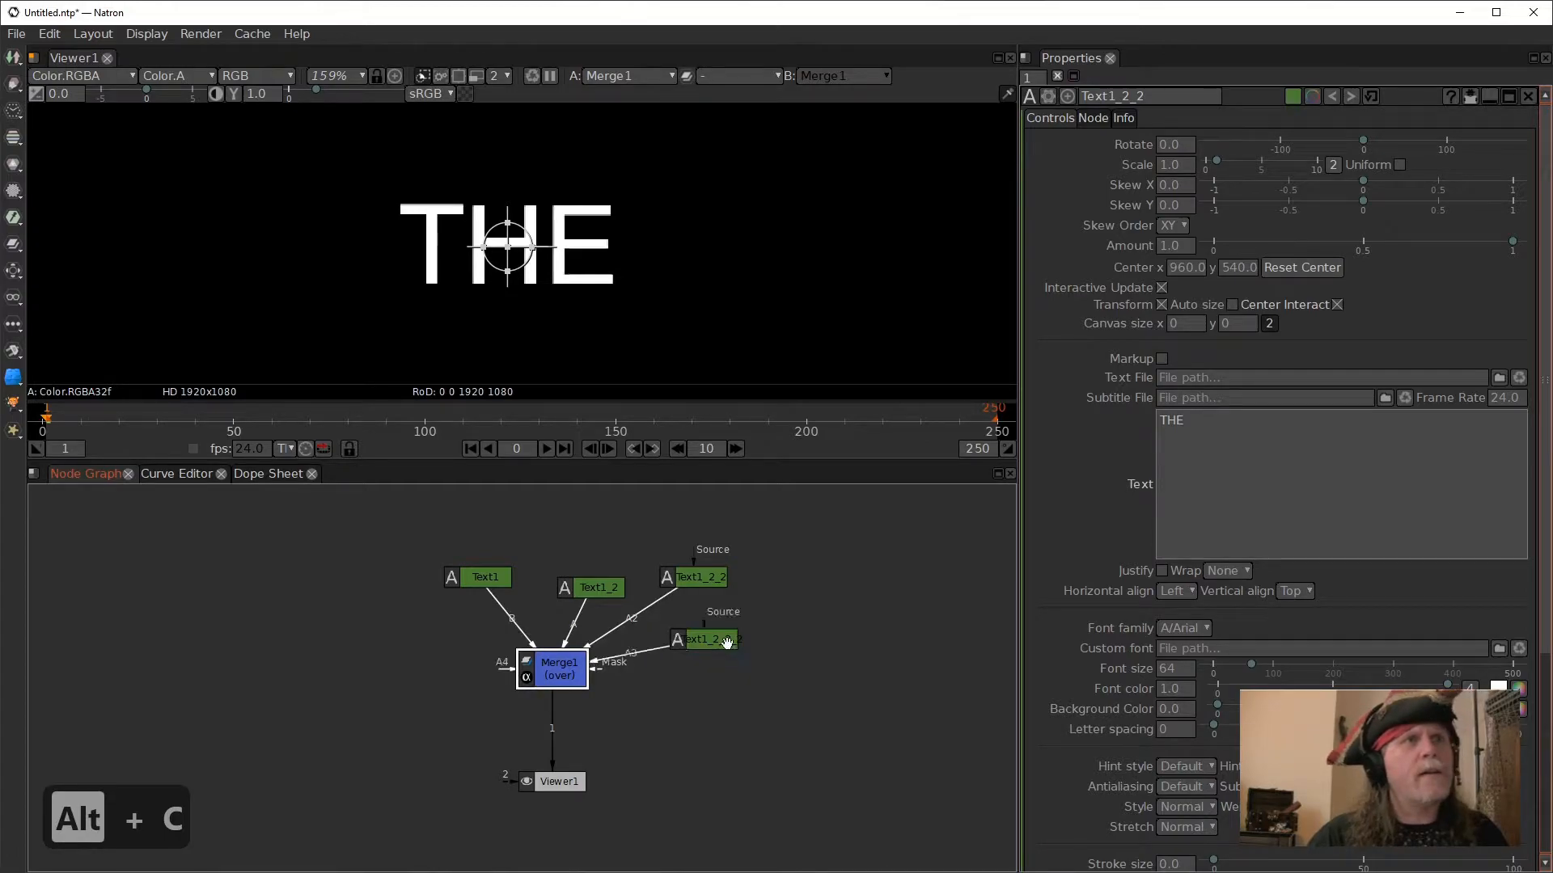
- Reduce the text of the Text1_2_2 node to the single letter "E"
{"action": "left_click", "coordinate": [702, 575]}
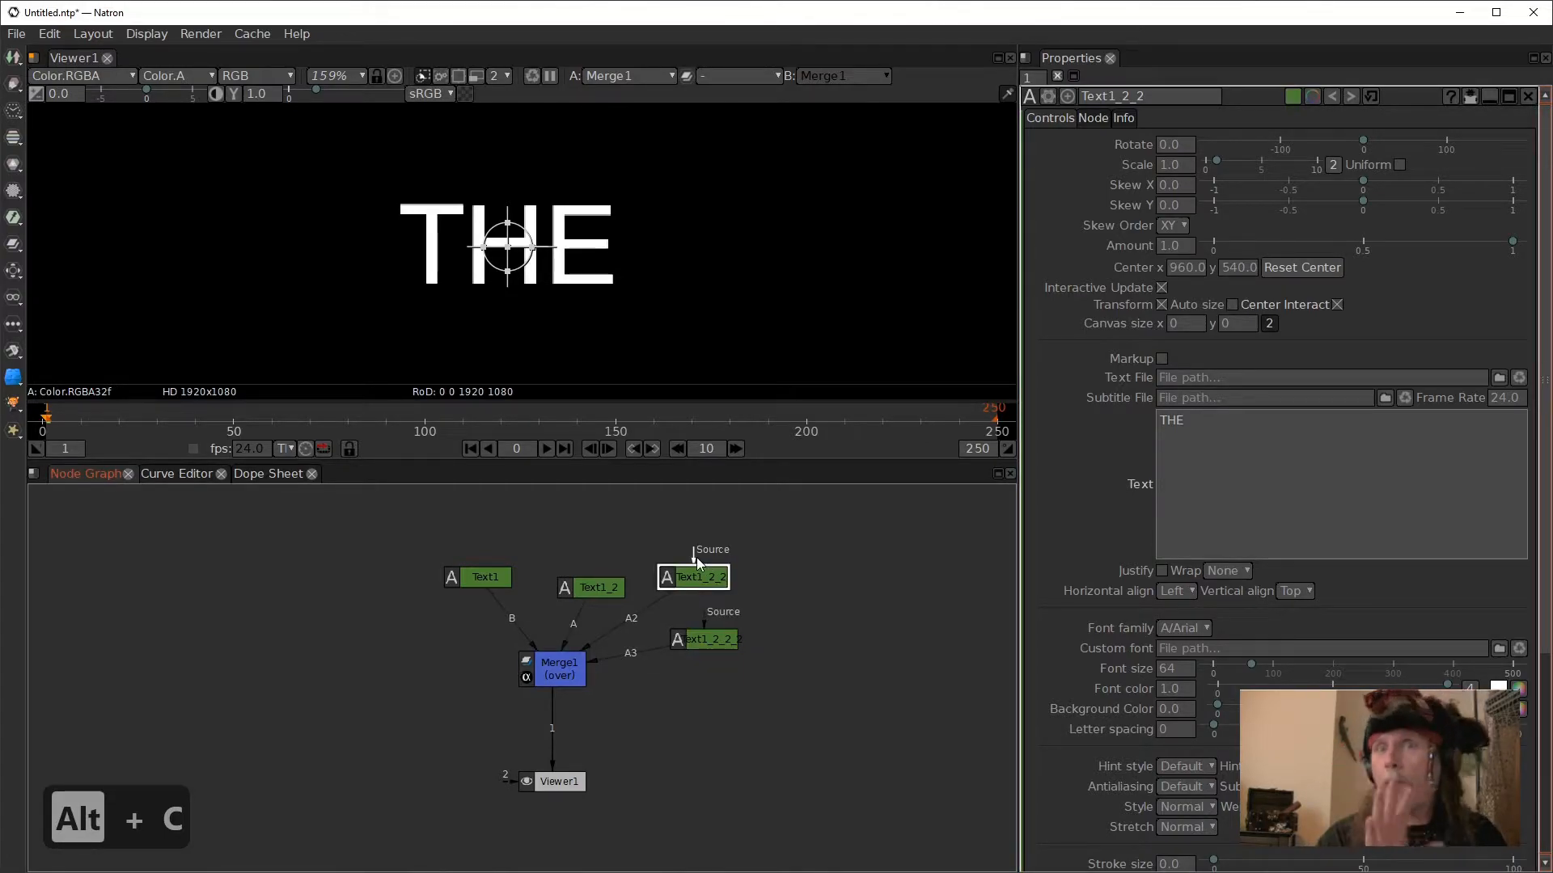
{"action": "left_click", "coordinate": [1210, 431]}
{"action": "left_click", "coordinate": [1188, 428]}
{"action": "left_click_drag", "start_coordinate": [1174, 423], "coordinate": [1129, 423]}
{"action": "key", "text": "Delete"}
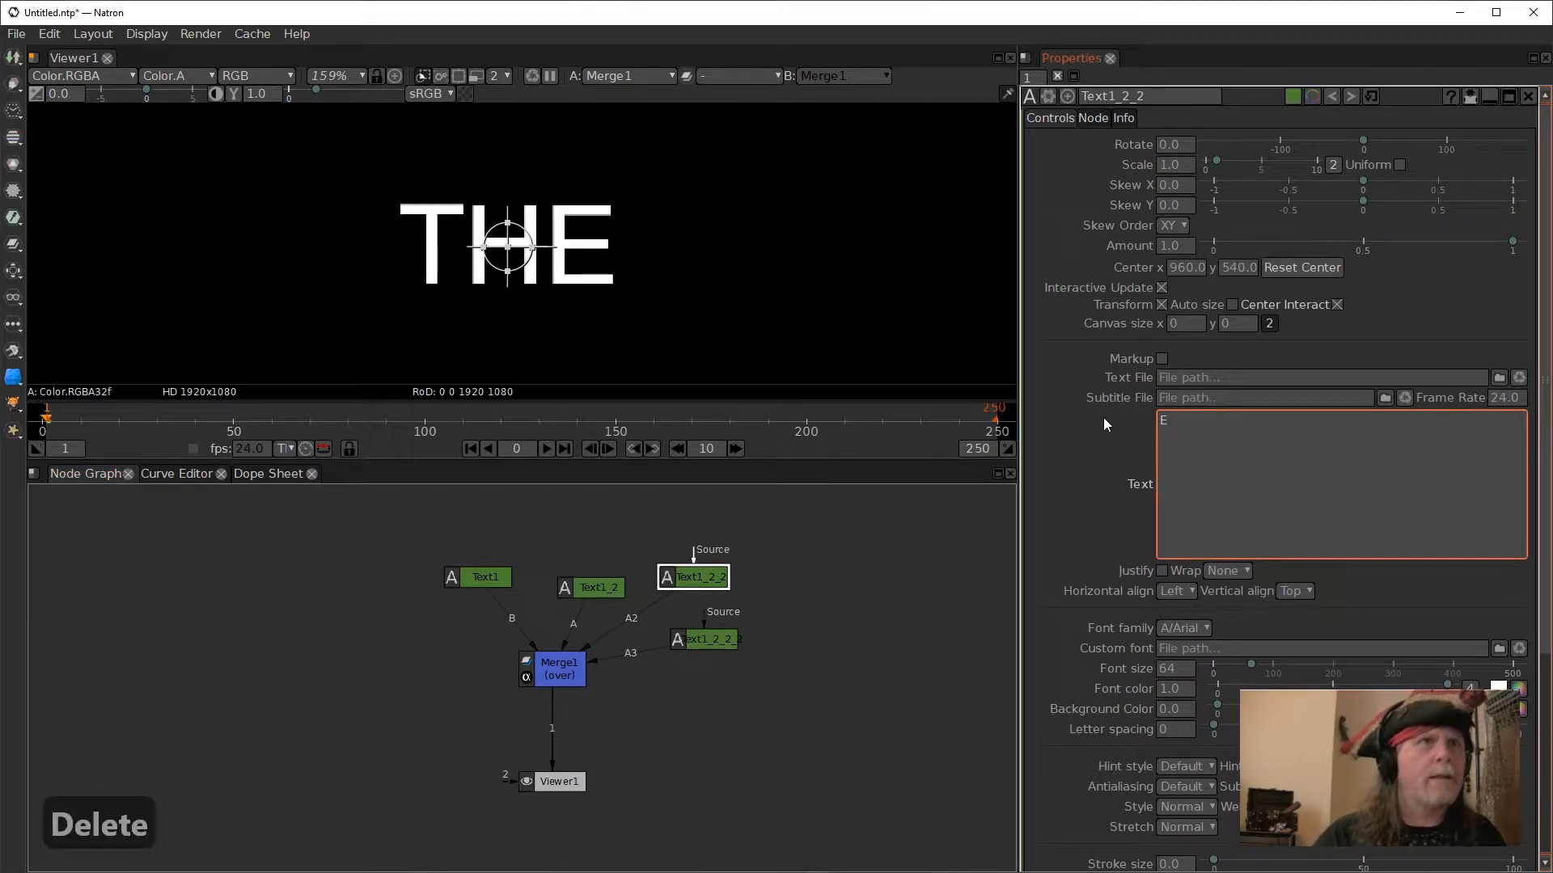
{"action": "left_click", "coordinate": [722, 582]}
{"action": "left_click", "coordinate": [722, 581]}
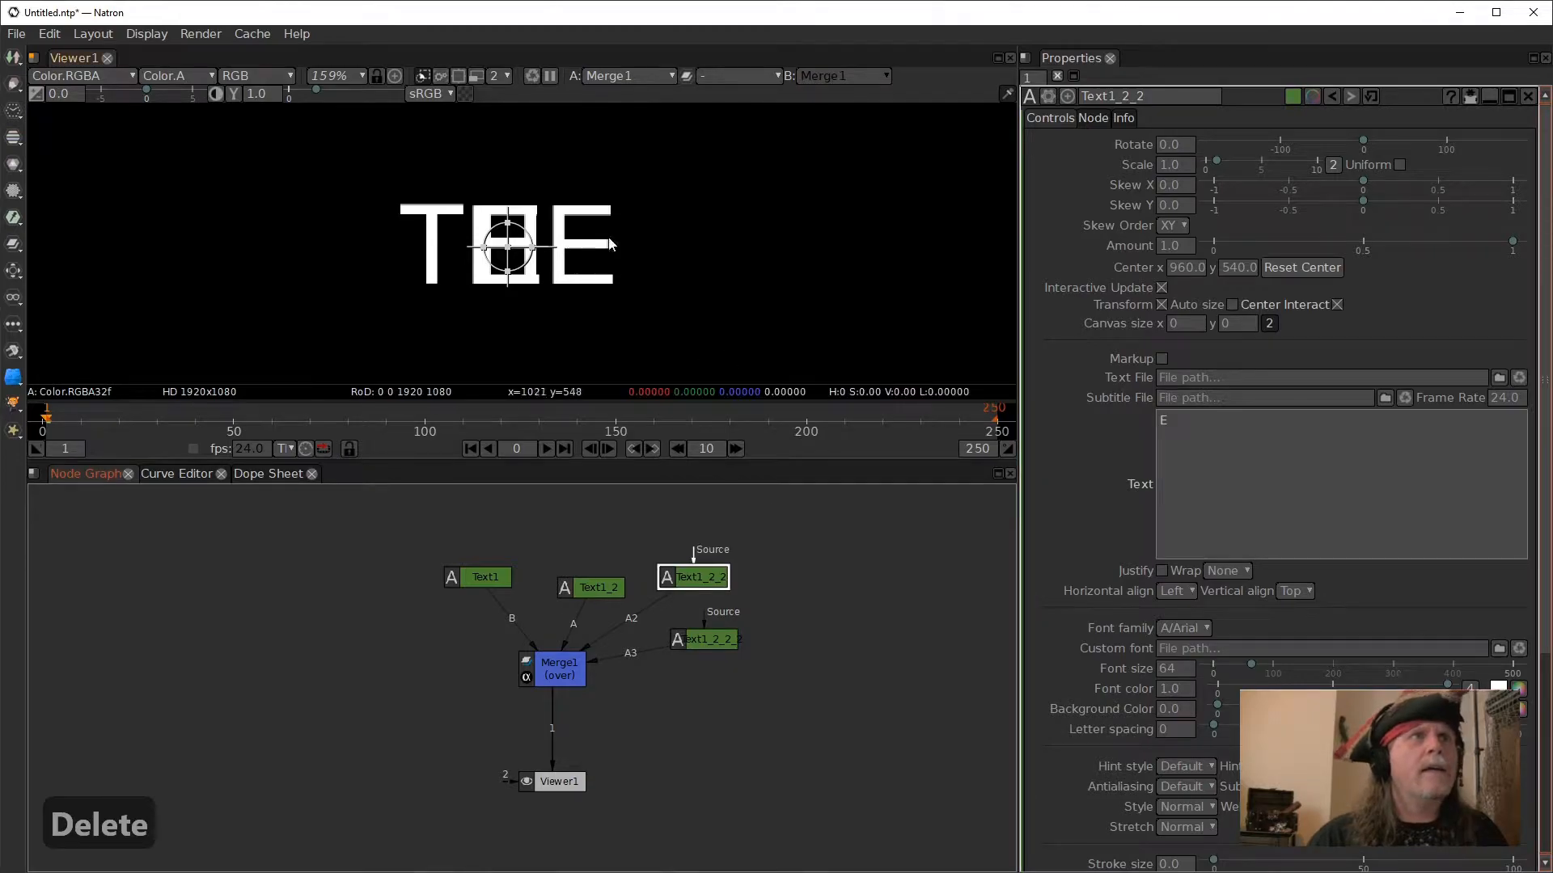
- Set Text1_2_2's Center x to 1015 so its letter lines up with the E of "THE"
{"action": "scroll", "coordinate": [1187, 271], "scroll_direction": "up", "scroll_amount": 17}
{"action": "scroll", "coordinate": [1186, 272], "scroll_direction": "up", "scroll_amount": 20}
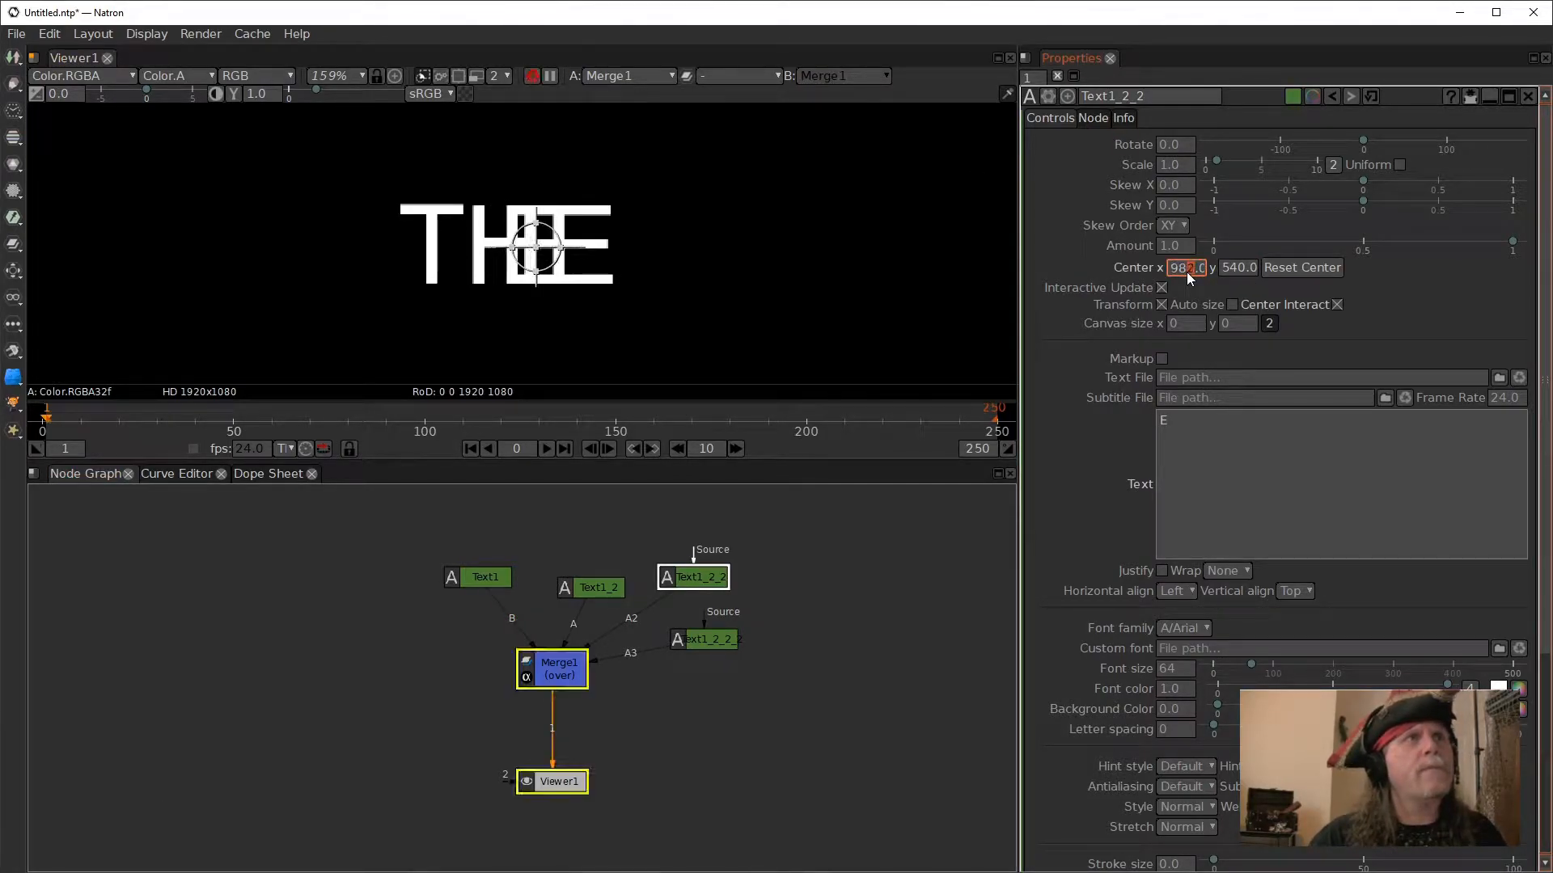
{"action": "scroll", "coordinate": [1186, 272], "scroll_direction": "up", "scroll_amount": 18}
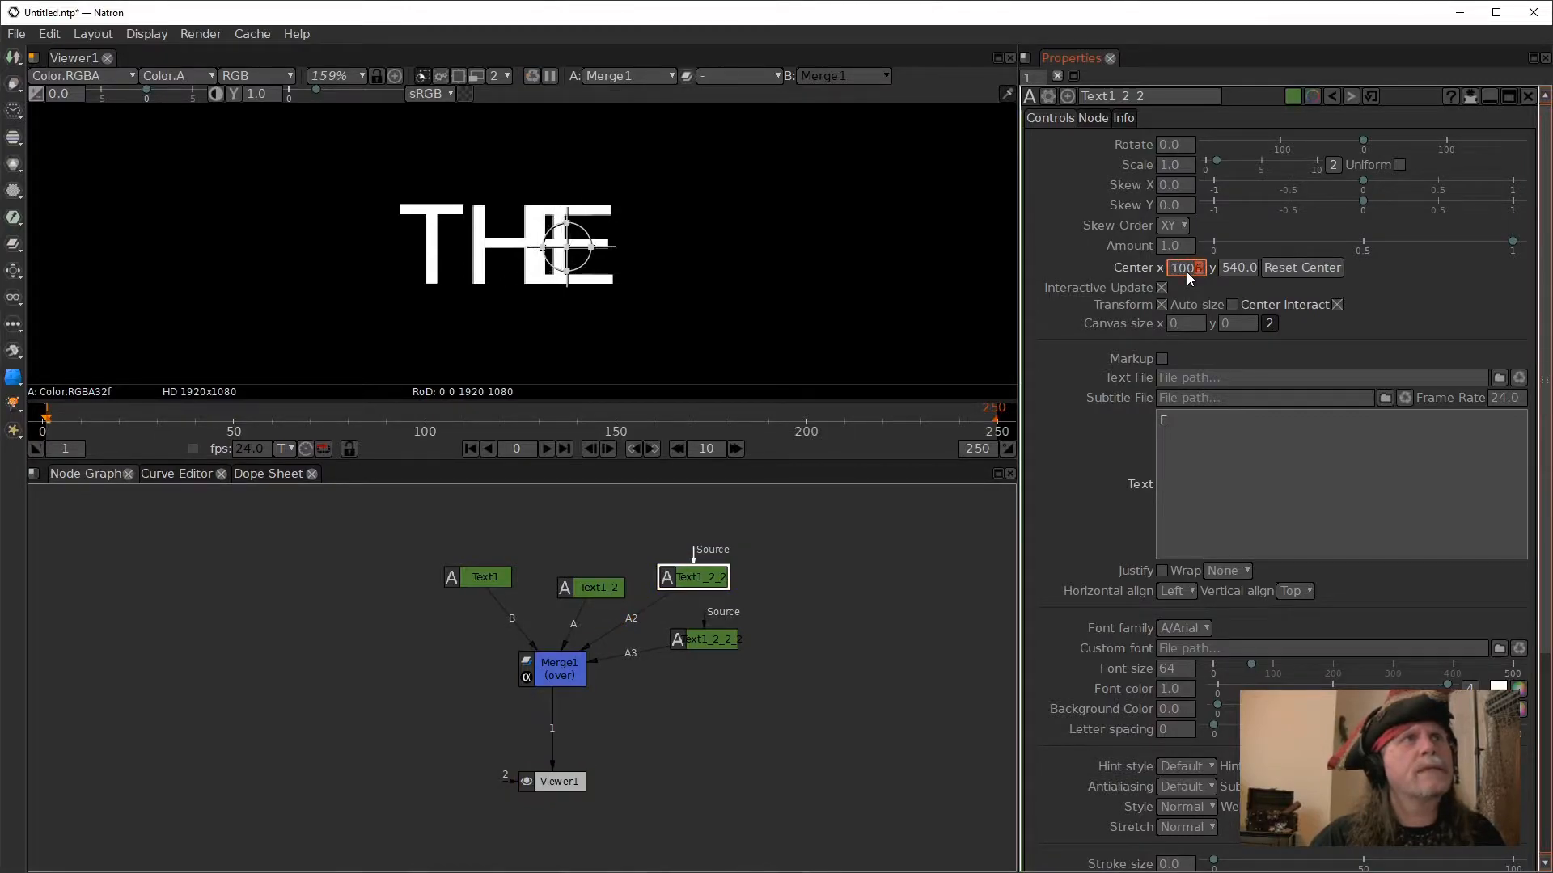
{"action": "scroll", "coordinate": [1186, 272], "scroll_direction": "up", "scroll_amount": 2}
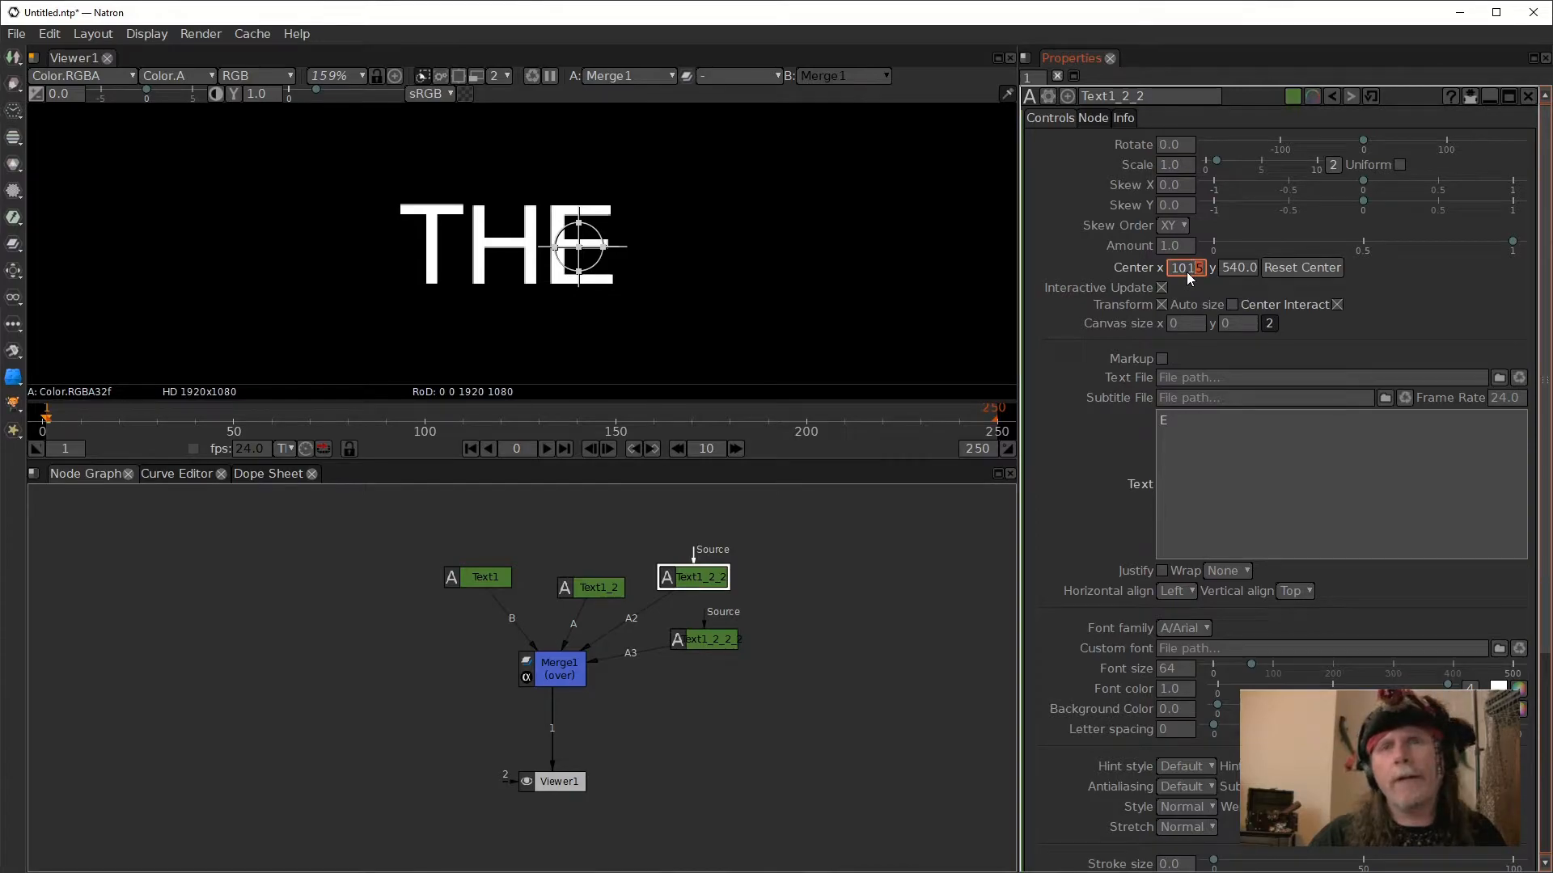
- Arrange the Text1, Text1_2 and Text1_2_2 nodes in an even row above Merge1
{"action": "left_click_drag", "start_coordinate": [605, 587], "coordinate": [590, 582]}
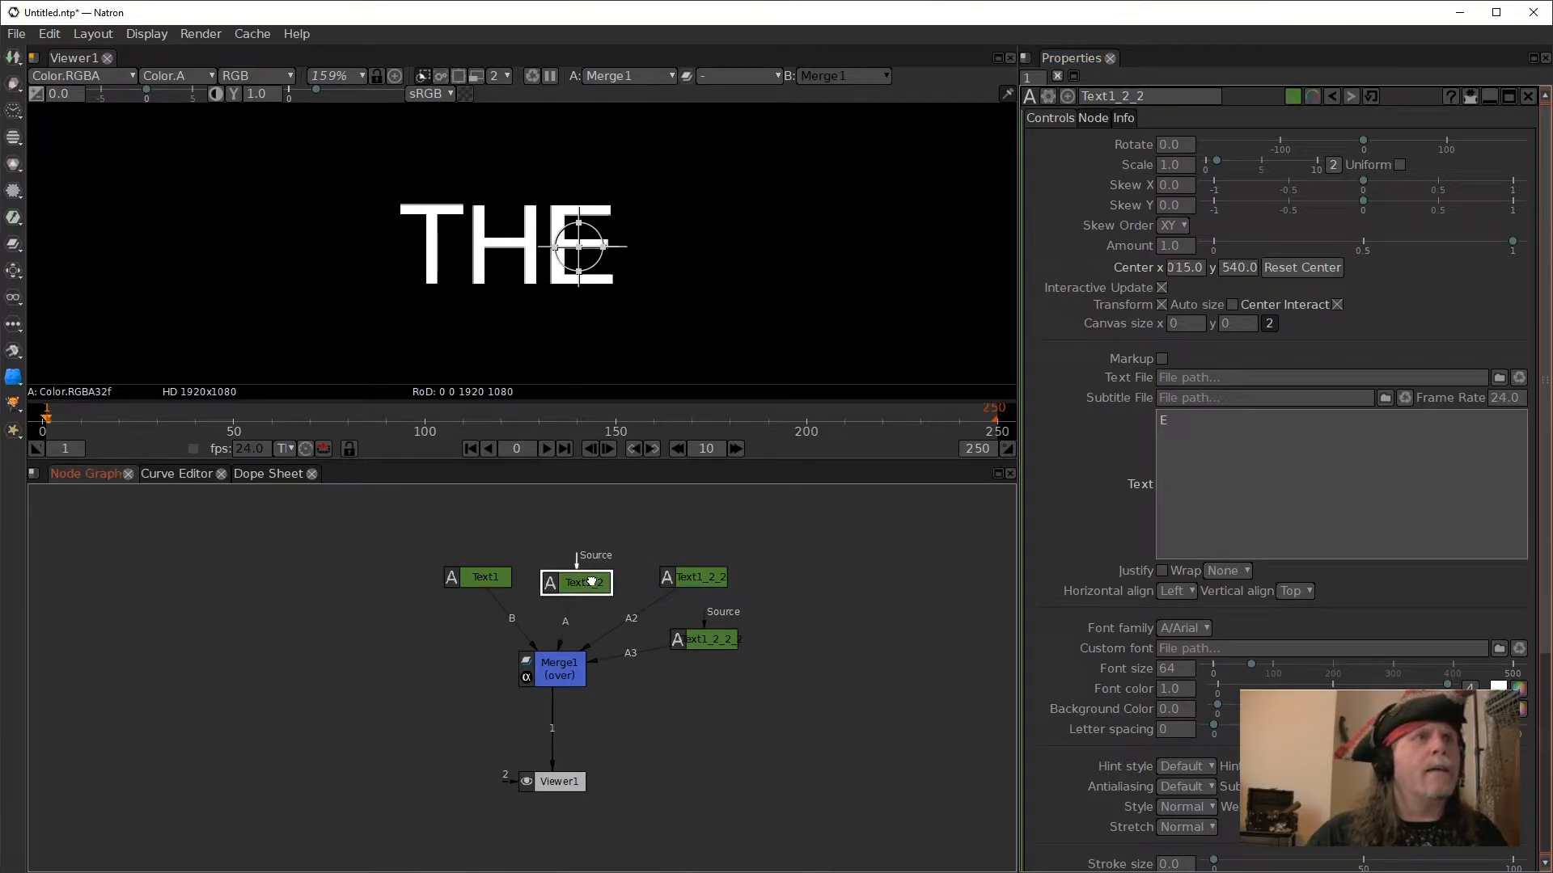
{"action": "left_click_drag", "start_coordinate": [493, 582], "coordinate": [478, 582]}
{"action": "left_click_drag", "start_coordinate": [577, 585], "coordinate": [560, 571]}
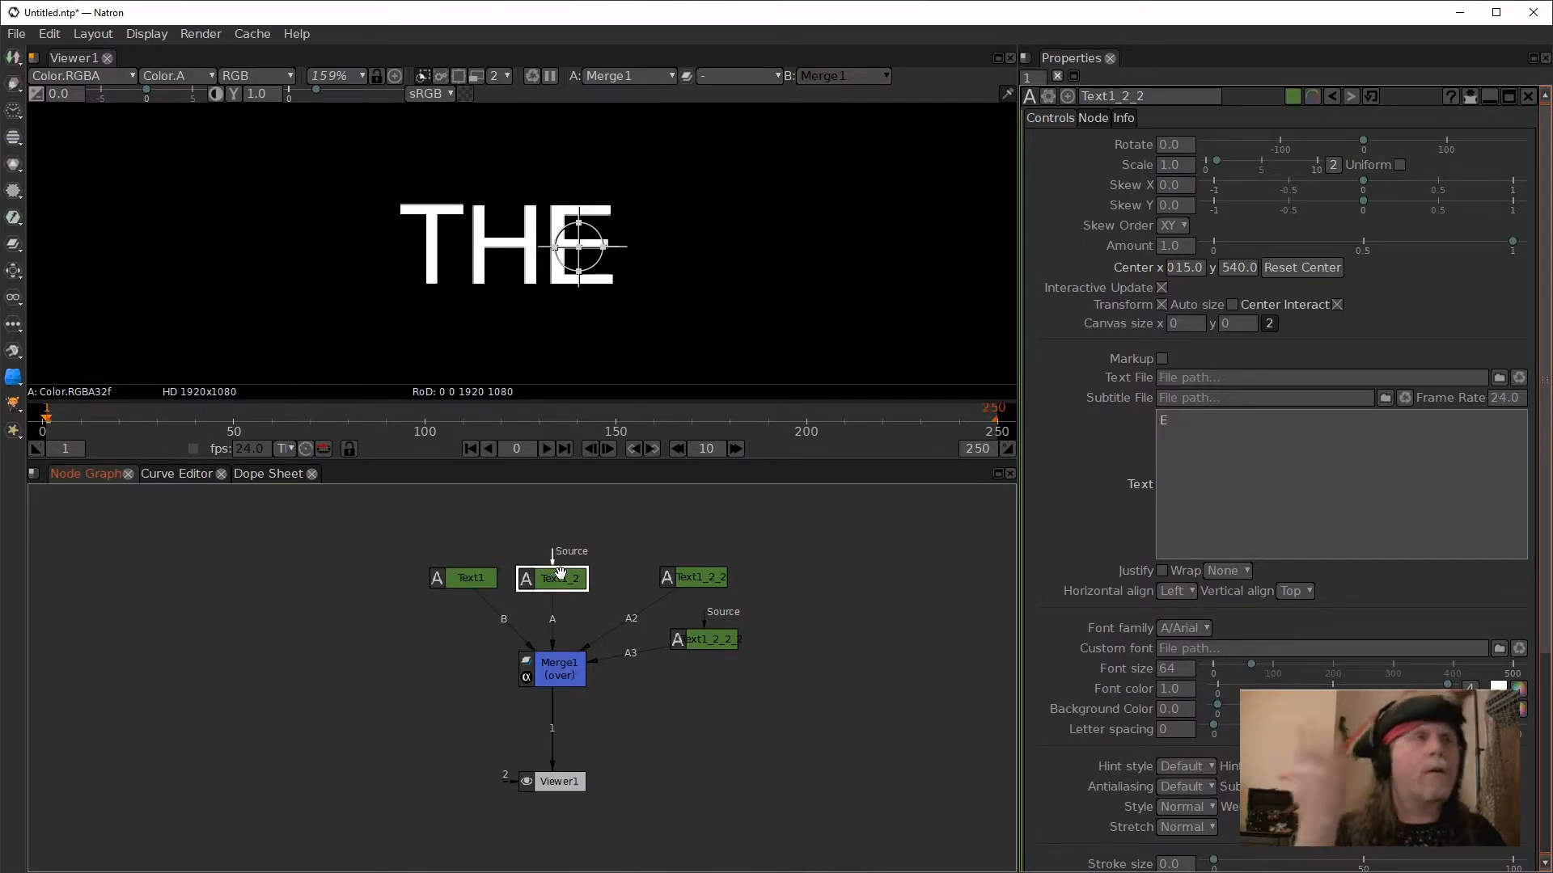
{"action": "left_click_drag", "start_coordinate": [692, 577], "coordinate": [665, 580]}
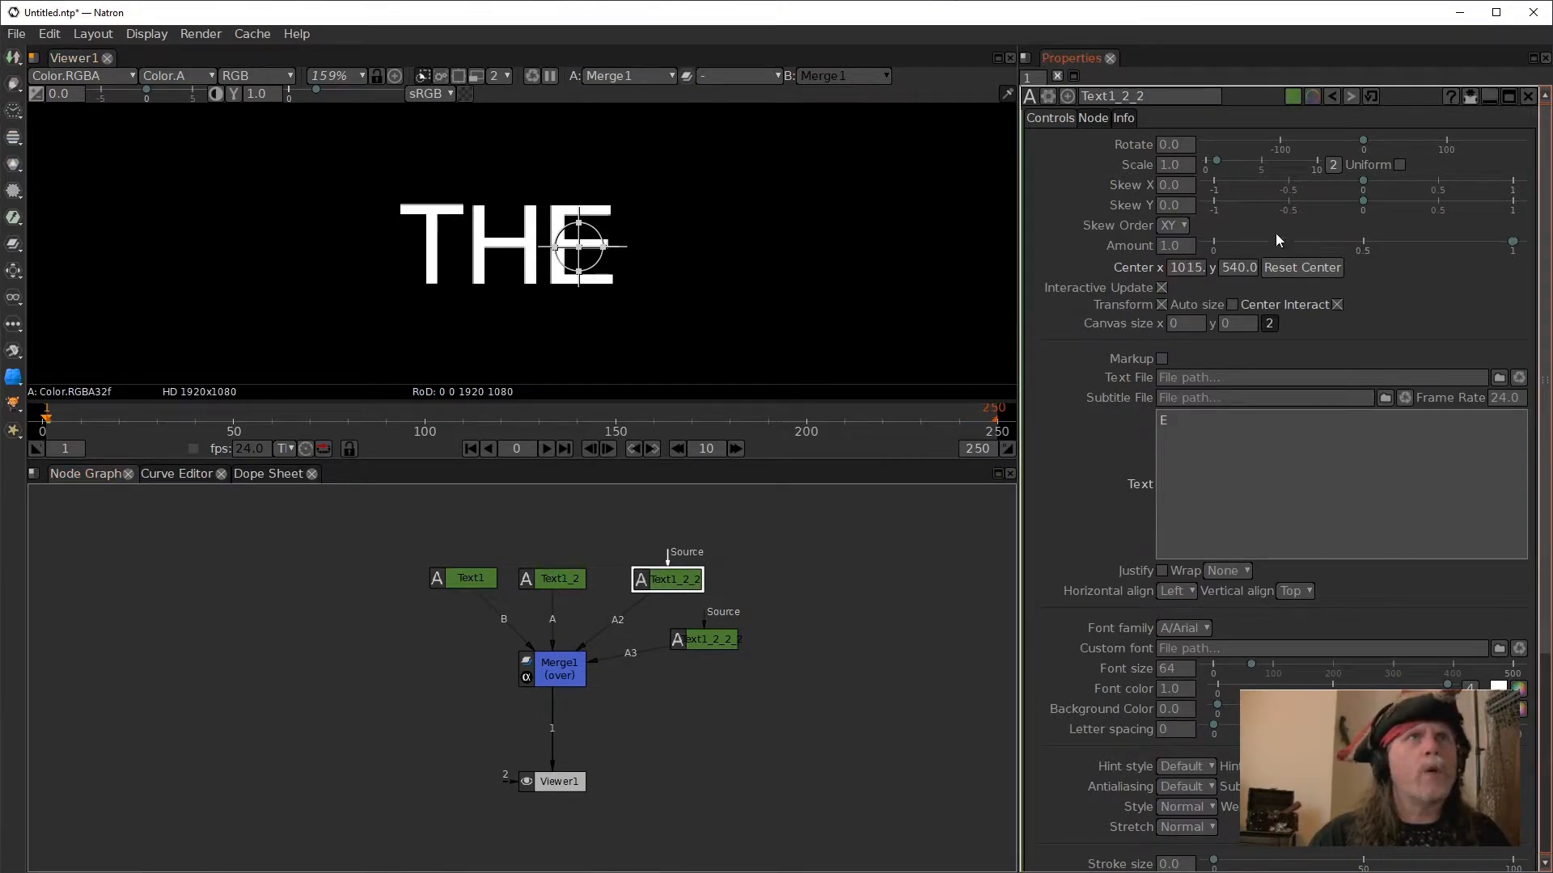
- Set the expression "frame *10" on Text1's Rotate parameter and play the timeline to preview the letter T spinning
{"action": "left_click", "coordinate": [462, 584]}
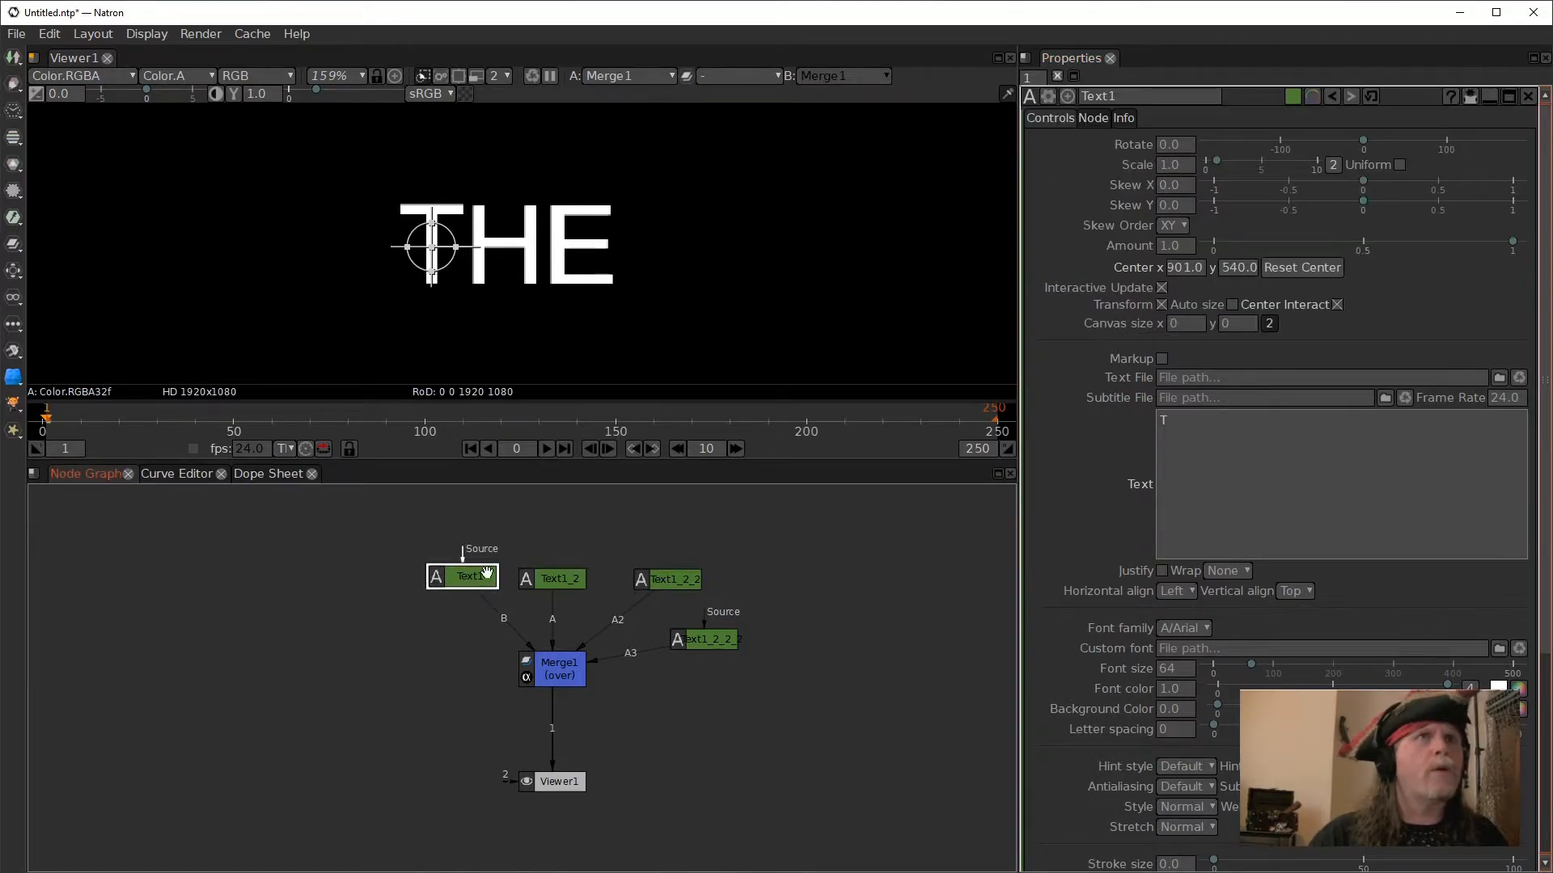
{"action": "right_click", "coordinate": [1177, 150]}
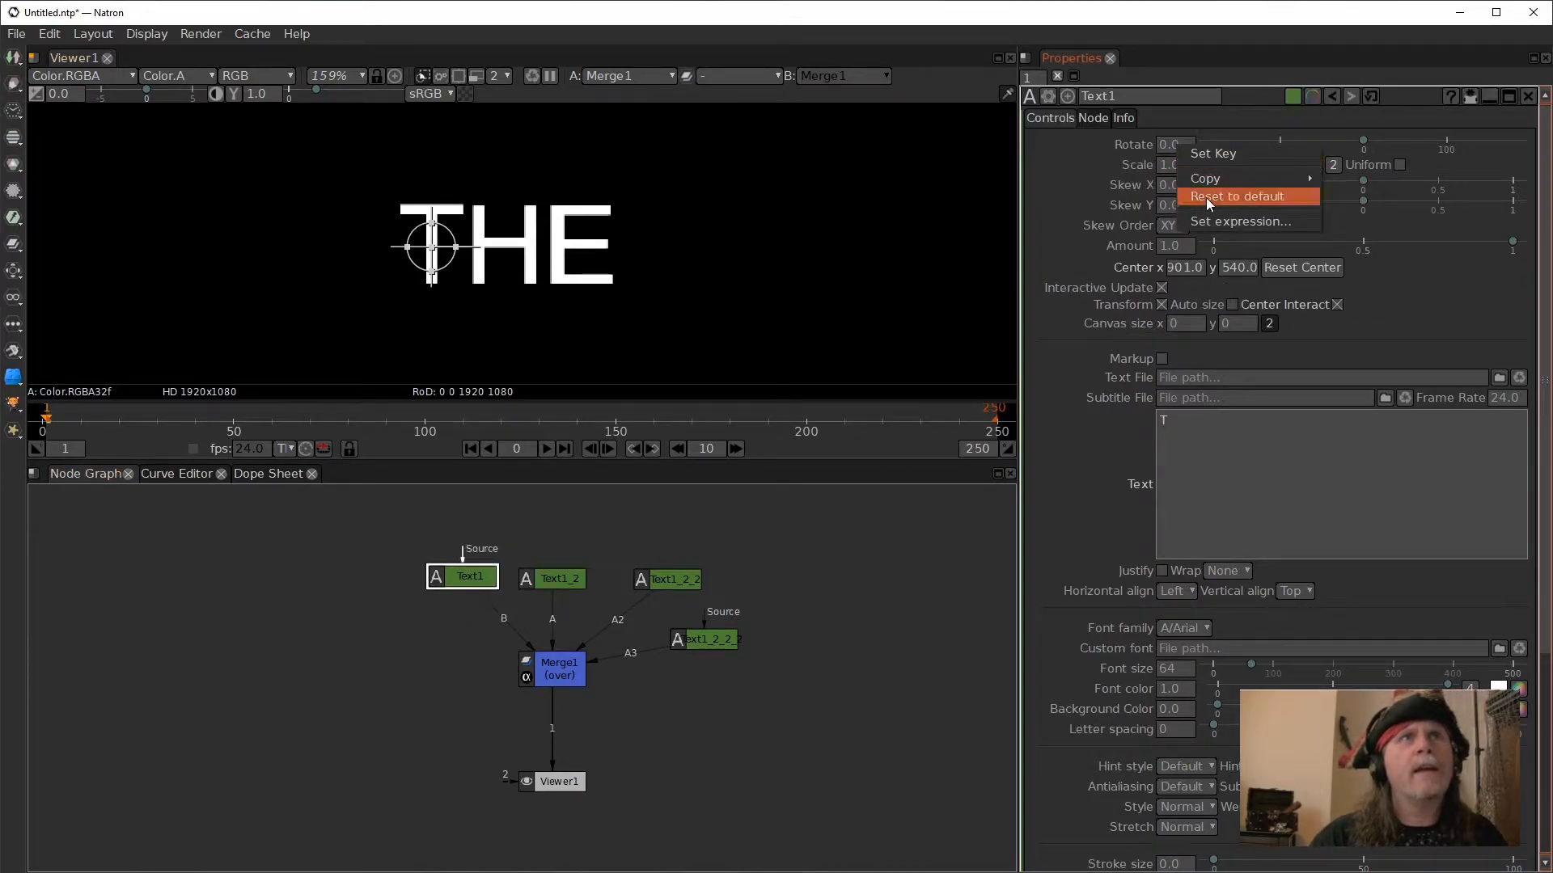
{"action": "left_click", "coordinate": [1221, 225]}
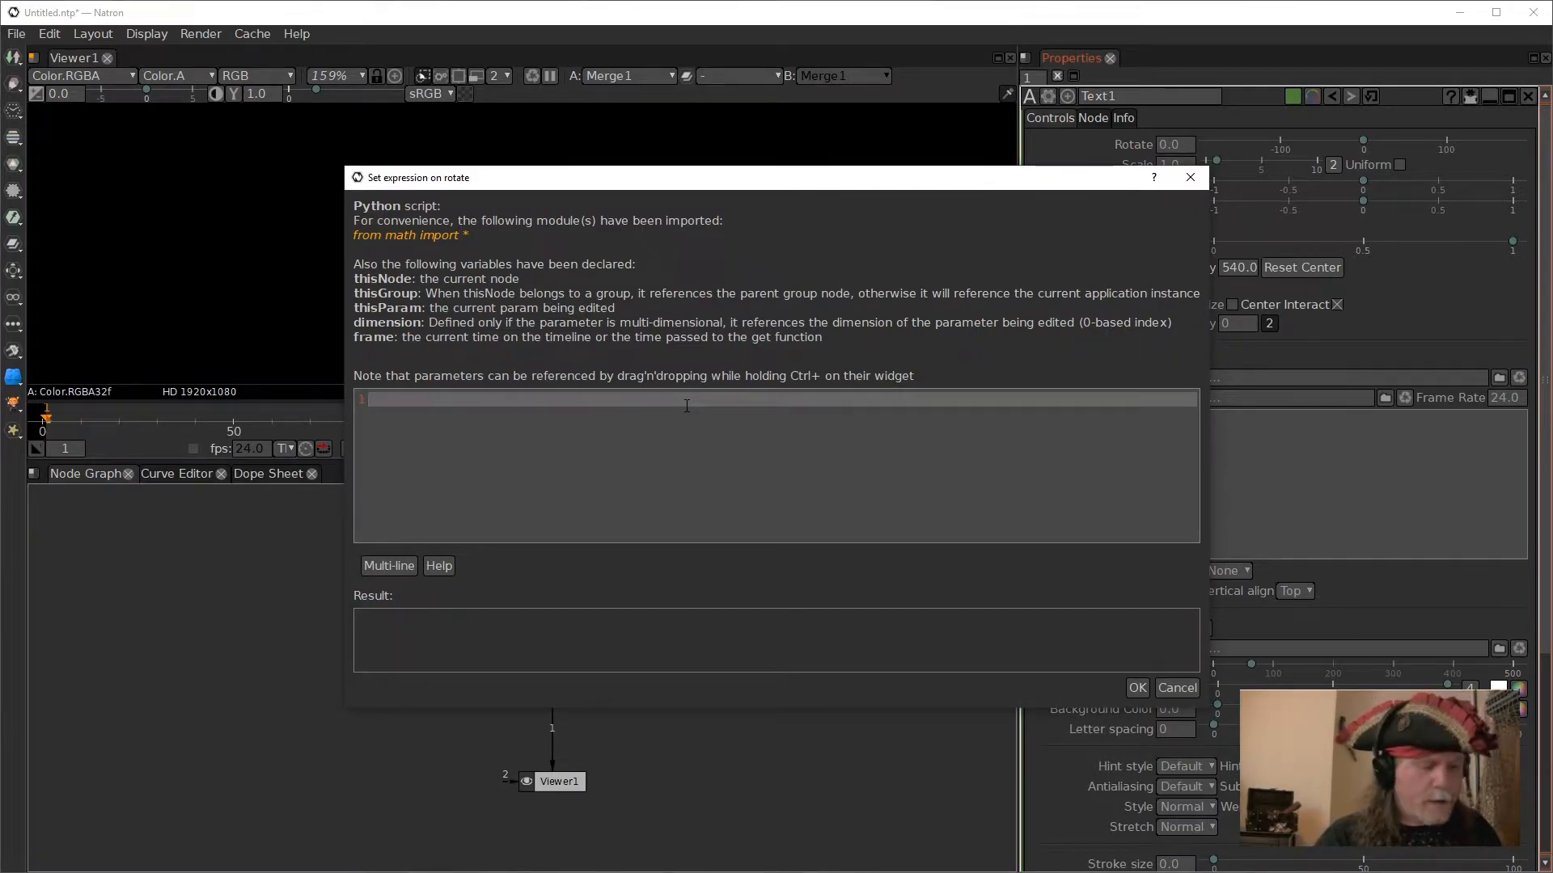
{"action": "type", "text": "frame"}
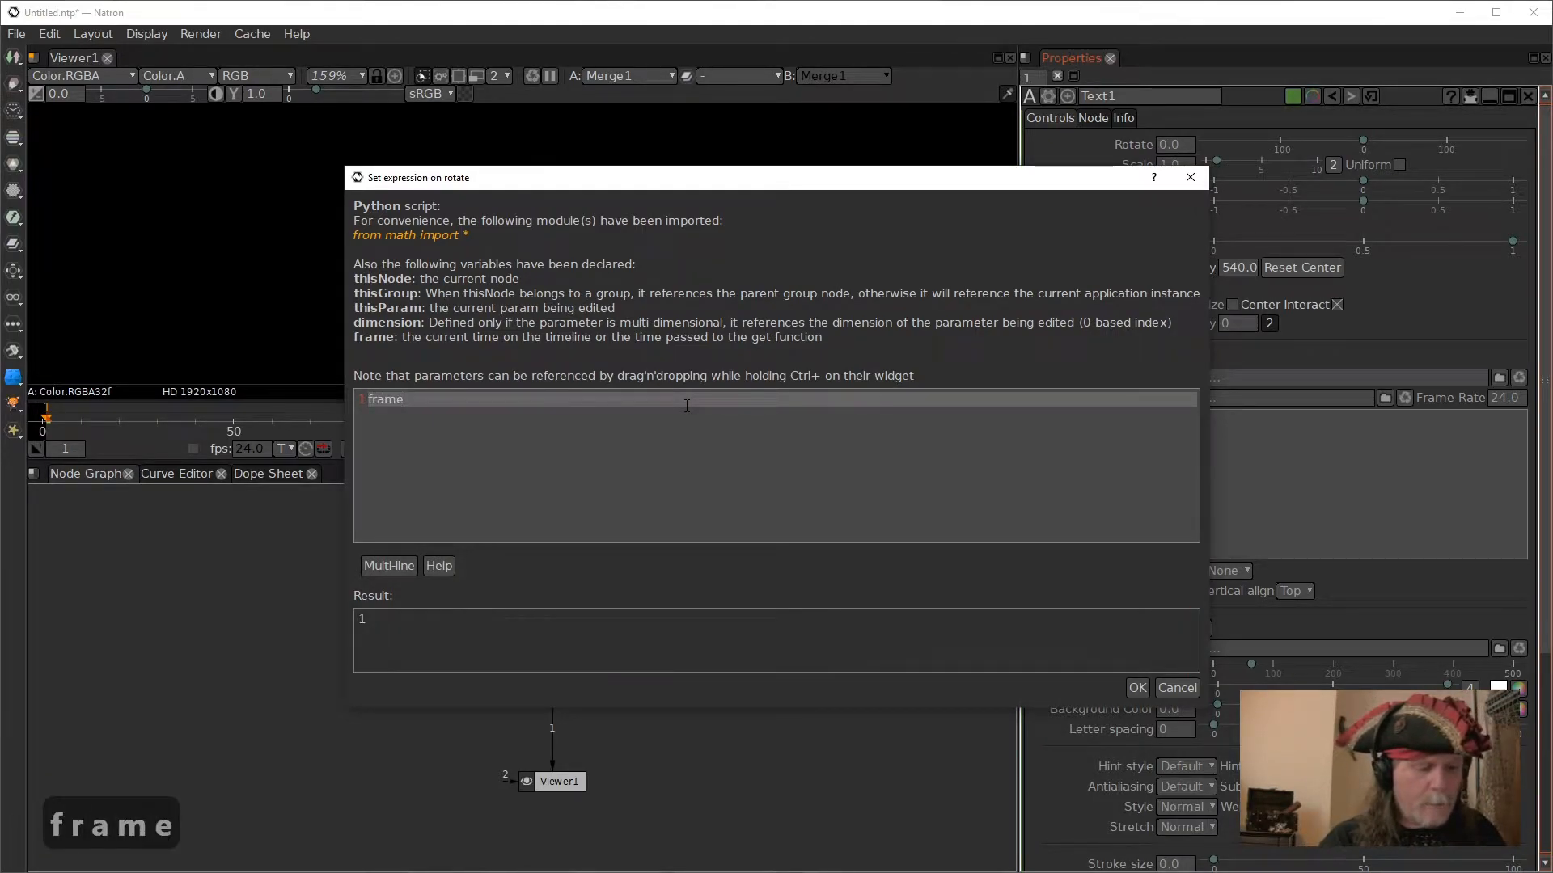
{"action": "type", "text": " *"}
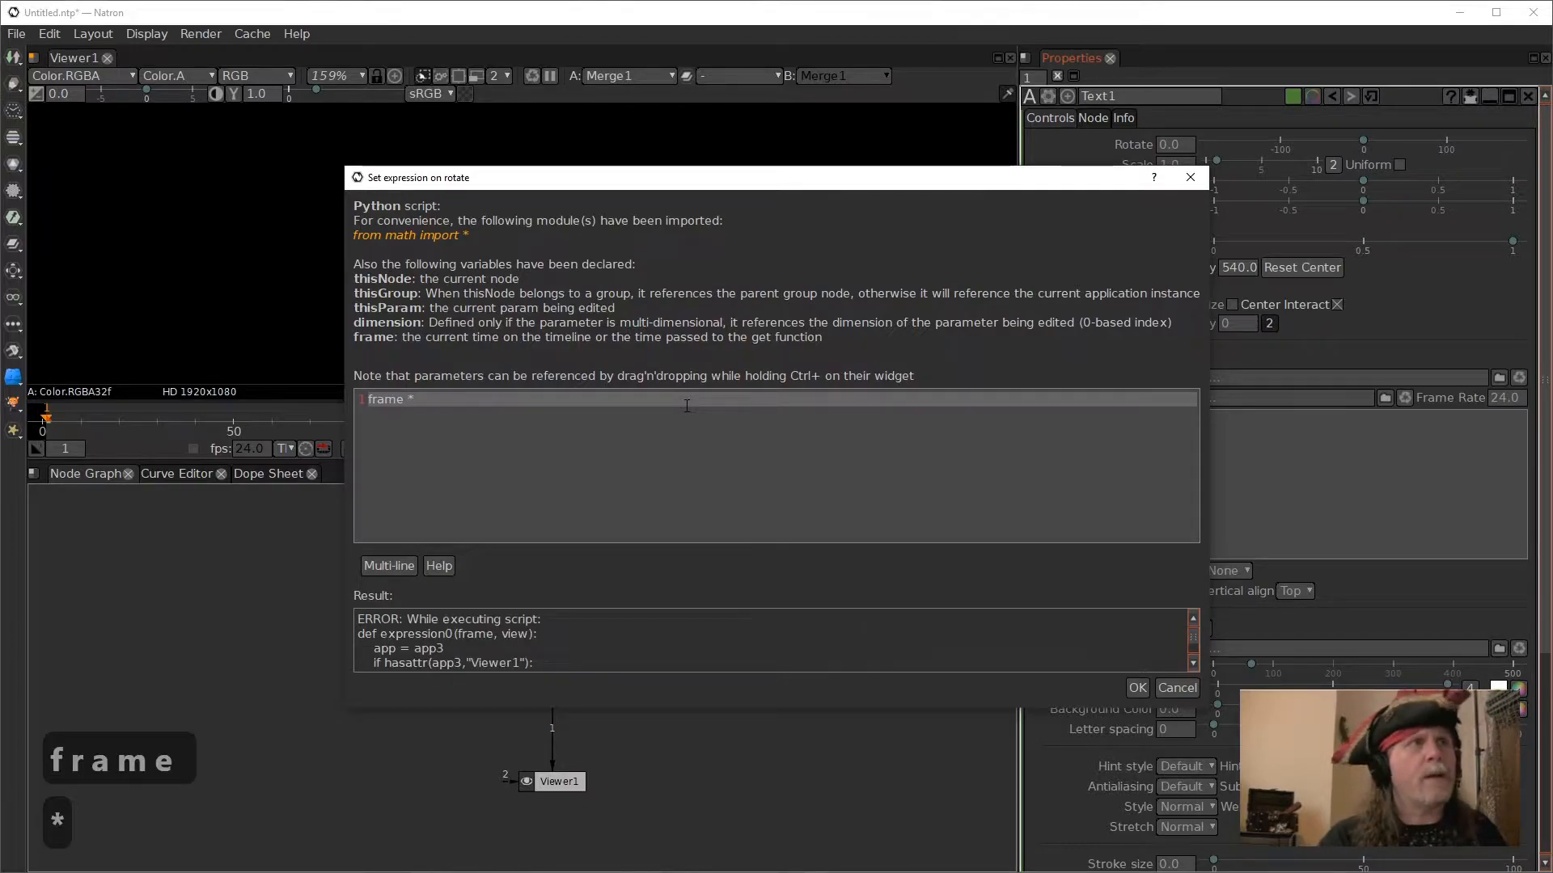
{"action": "type", "text": "5"}
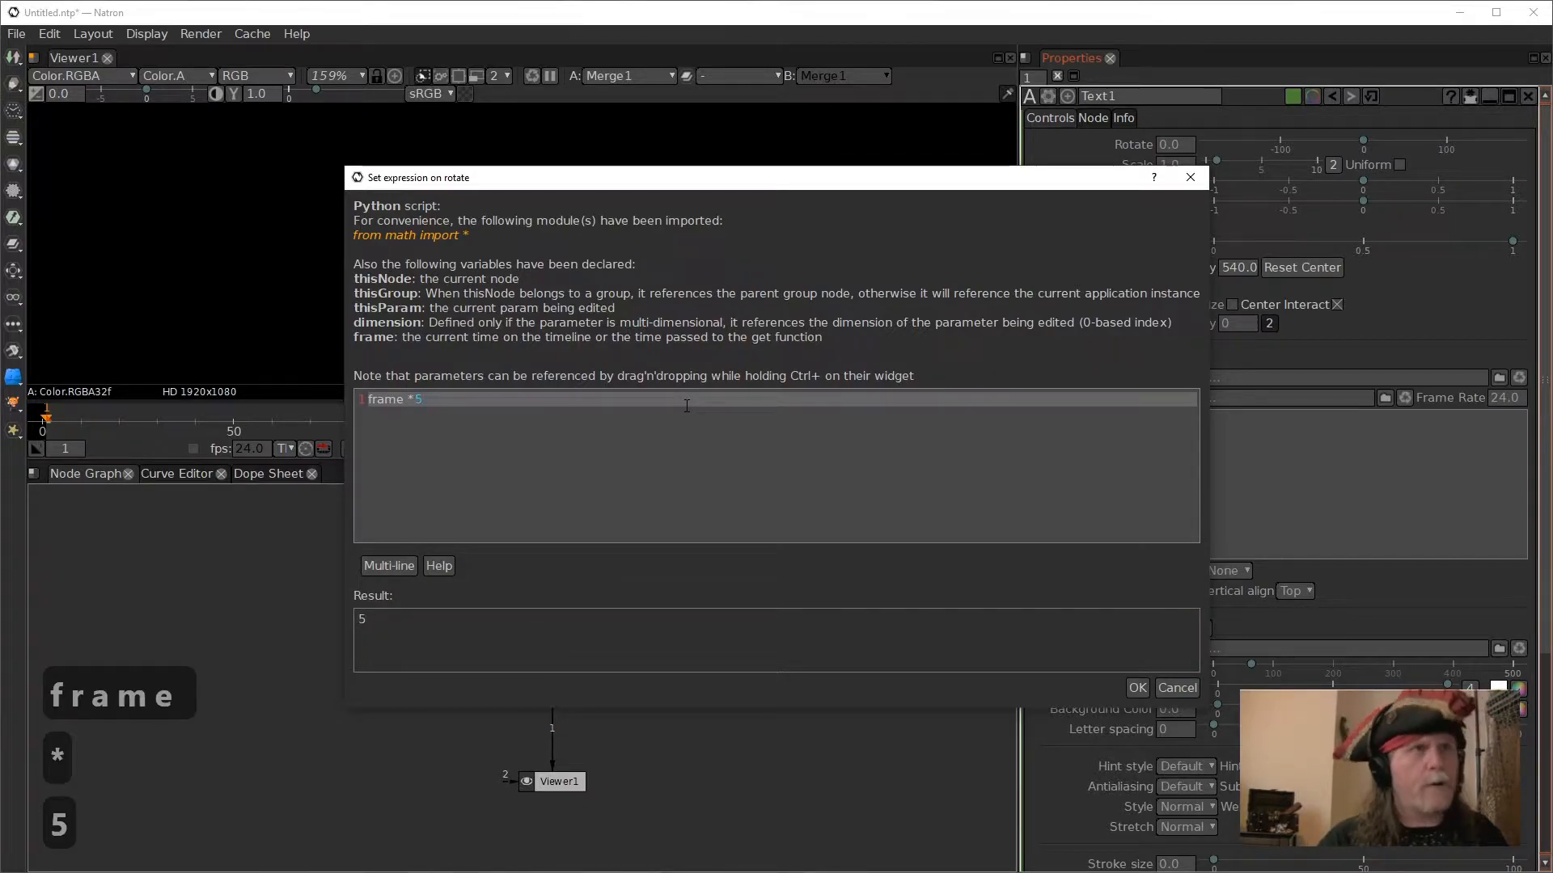
{"action": "key", "text": "BackSpace"}
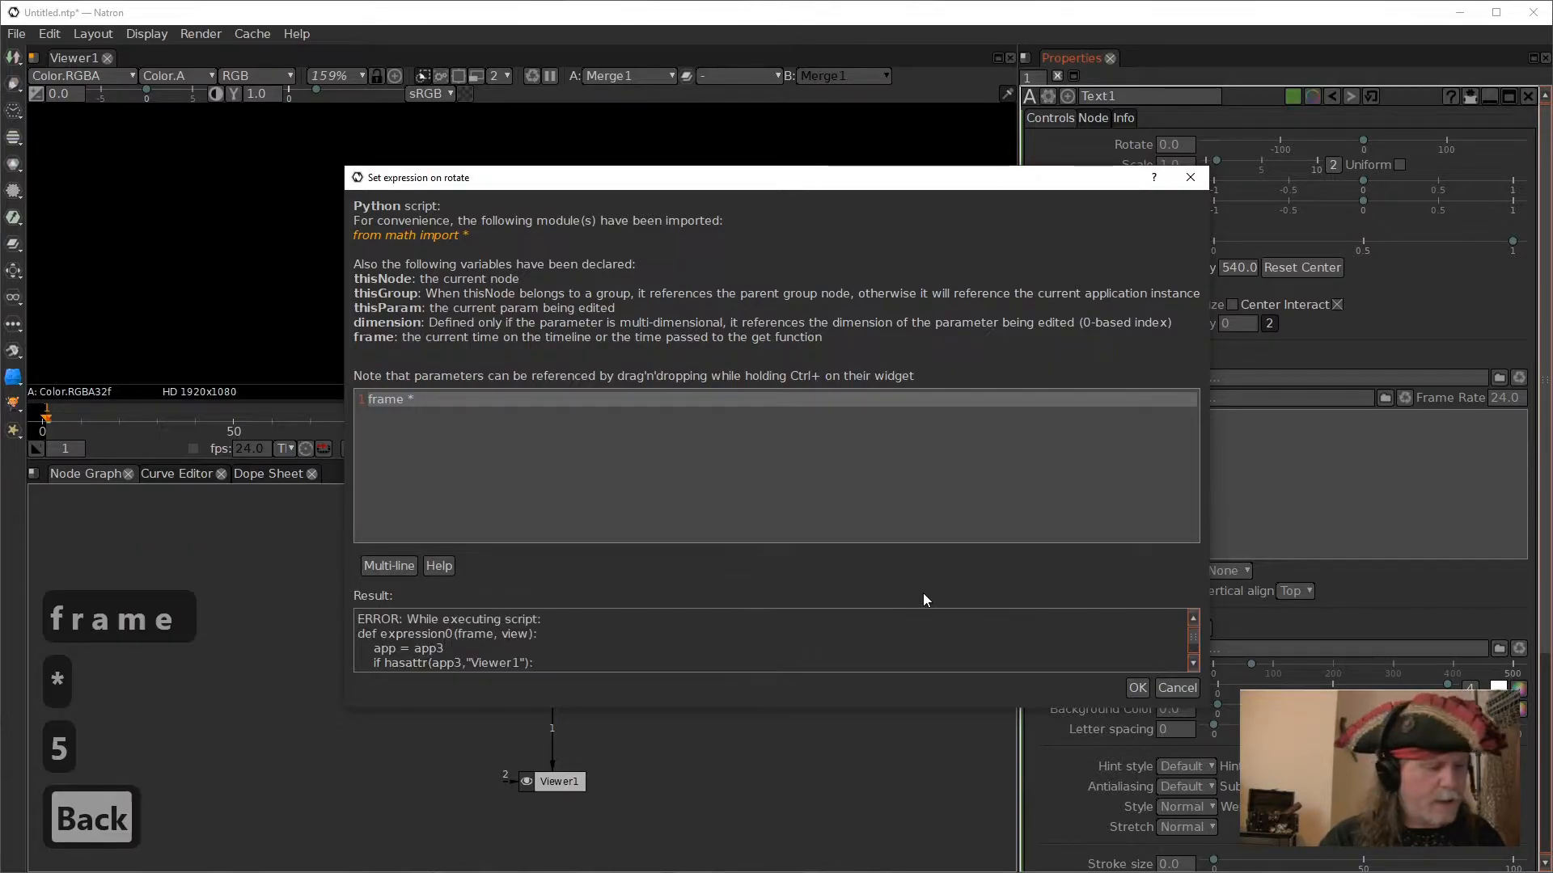
{"action": "type", "text": "10"}
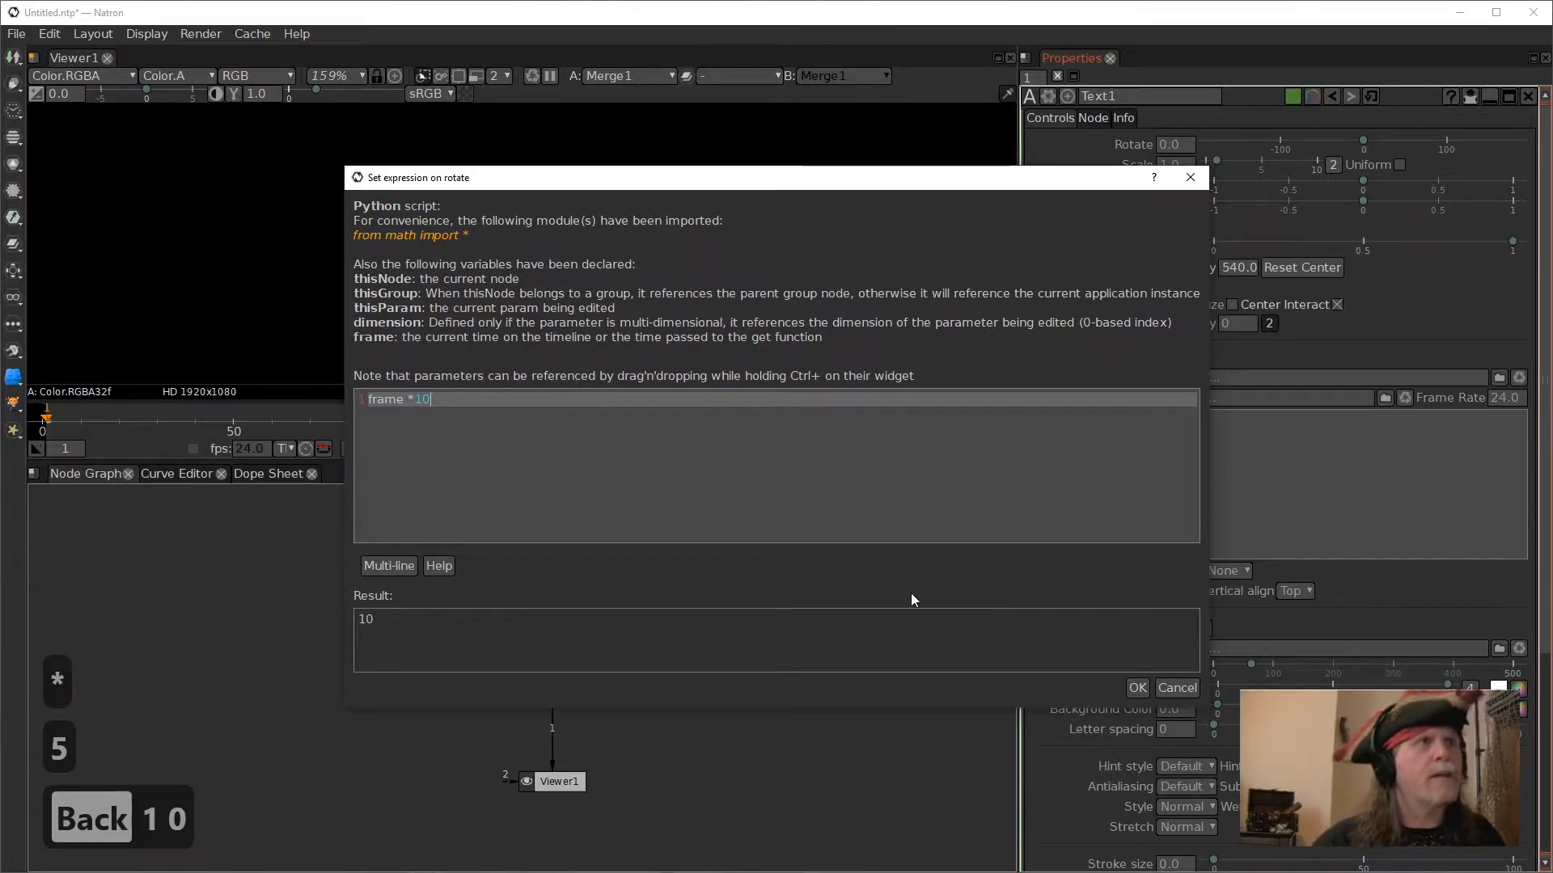
{"action": "left_click", "coordinate": [1137, 688]}
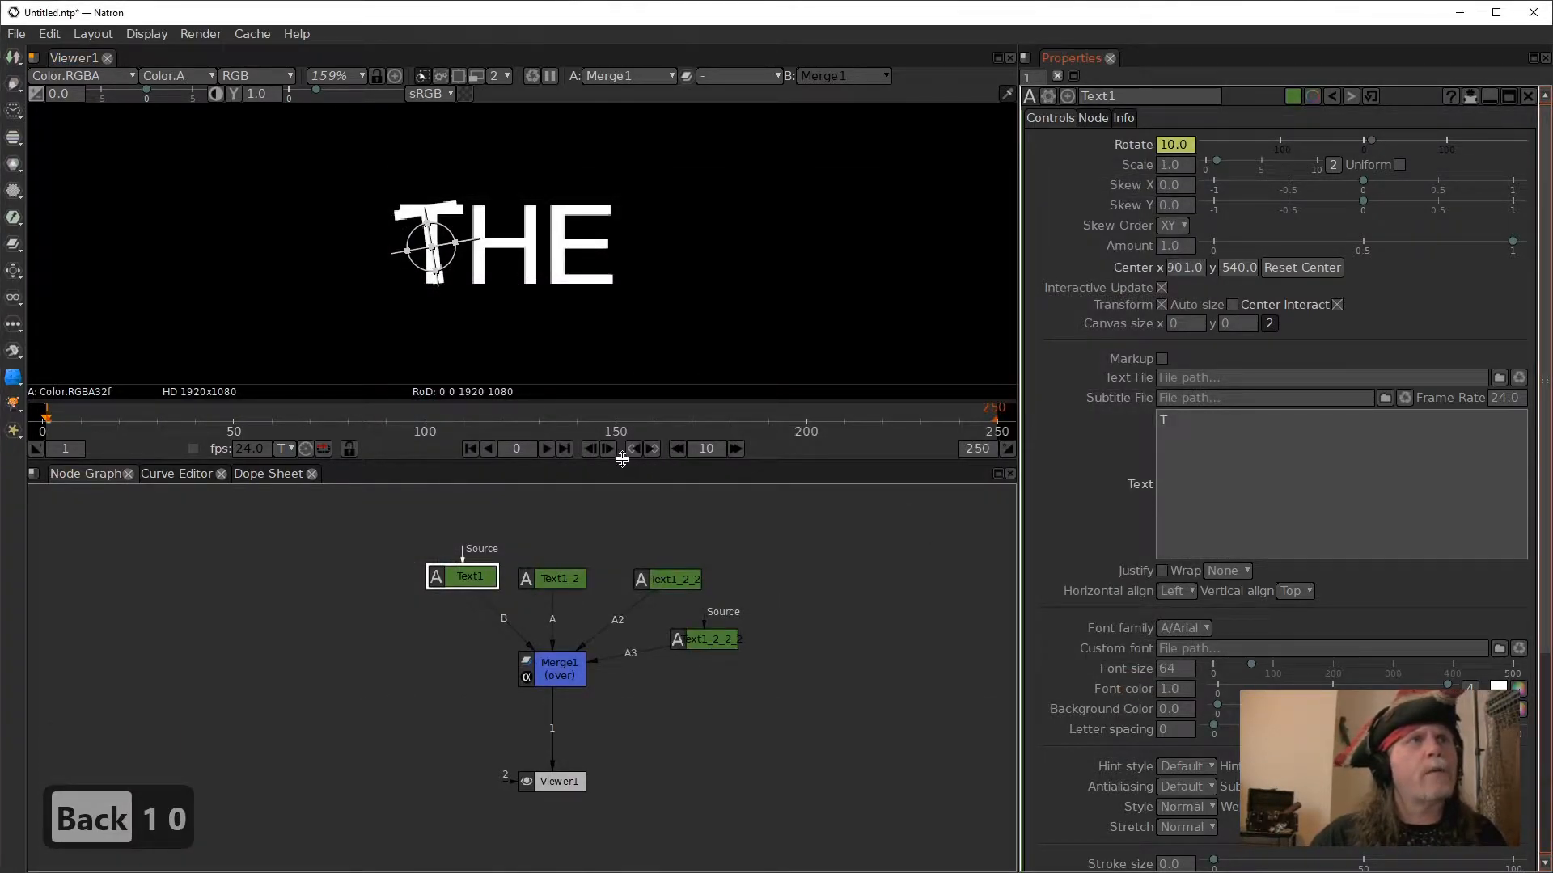
{"action": "left_click", "coordinate": [547, 450]}
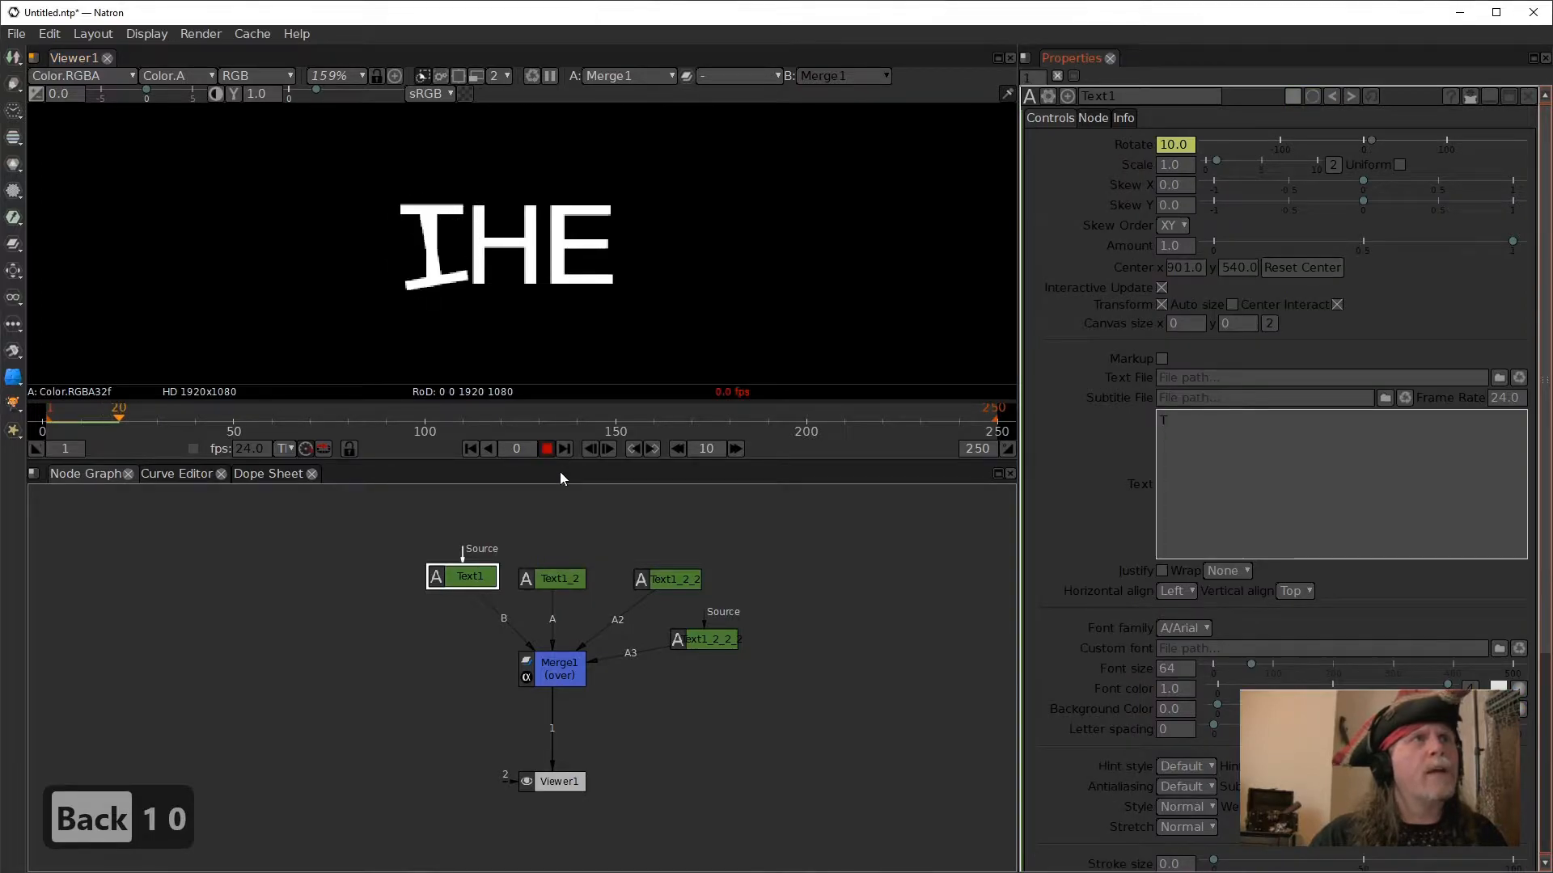
{"action": "left_click", "coordinate": [547, 450]}
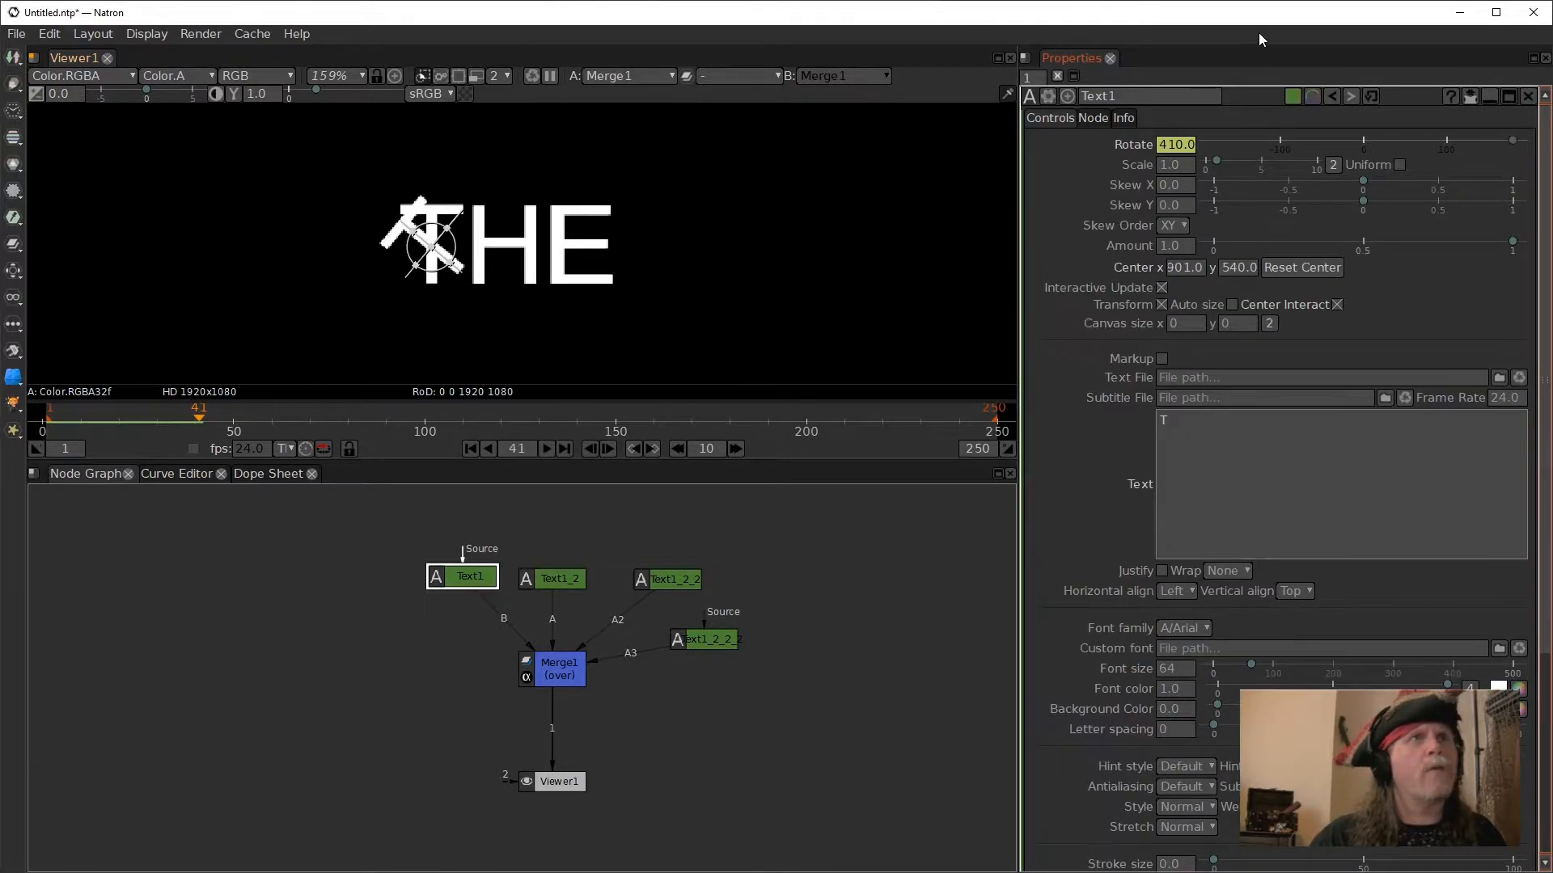
{"action": "right_click", "coordinate": [1173, 145]}
{"action": "left_click", "coordinate": [745, 612]}
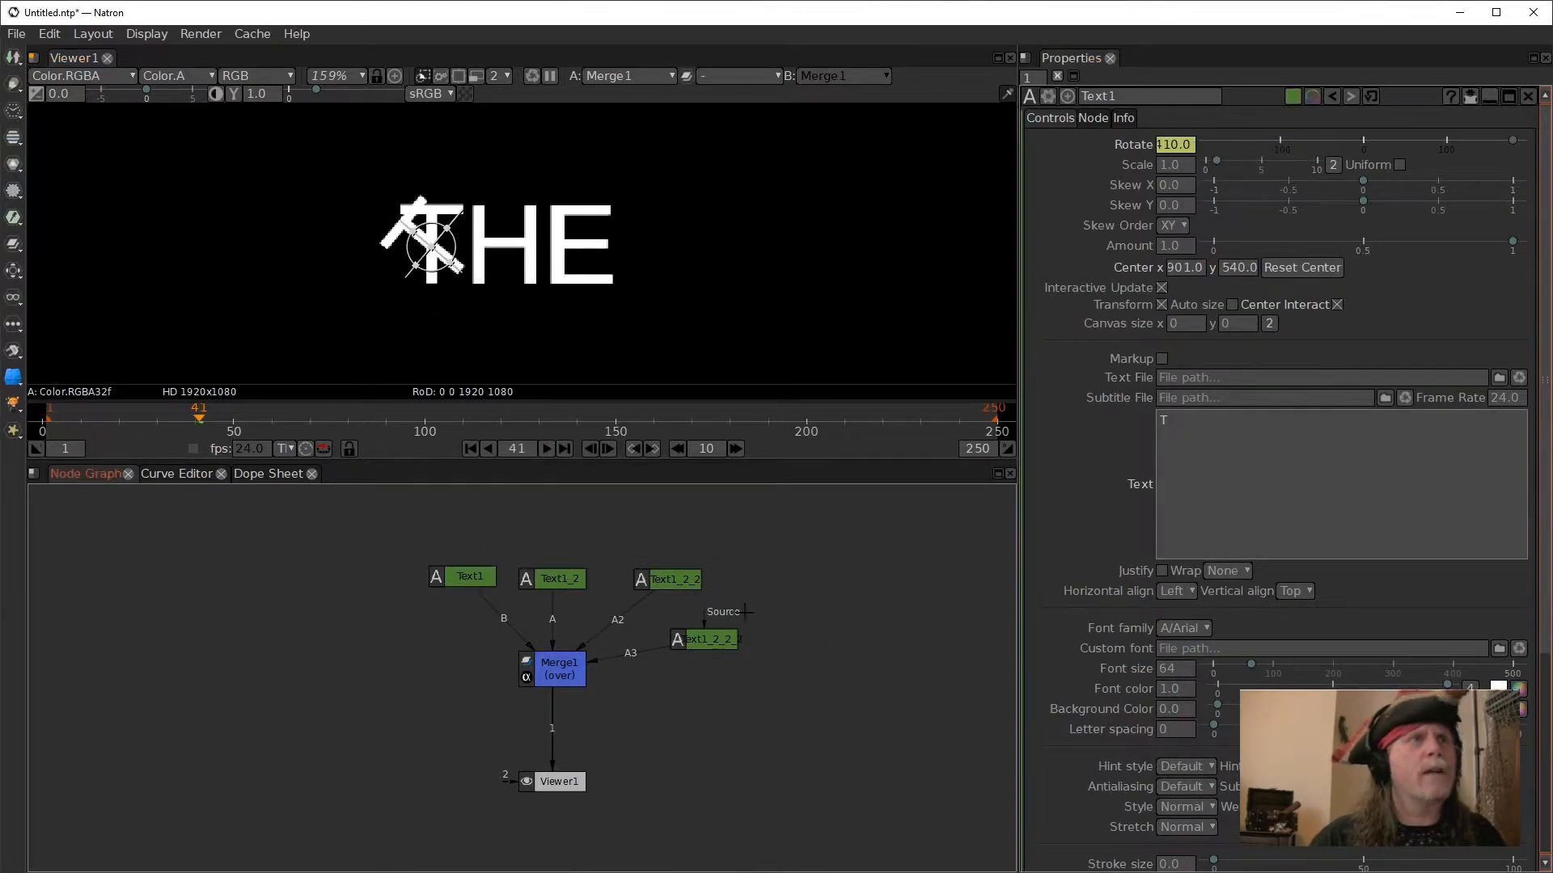
{"action": "left_click", "coordinate": [548, 584]}
{"action": "left_click", "coordinate": [1179, 148]}
{"action": "key", "text": "Return"}
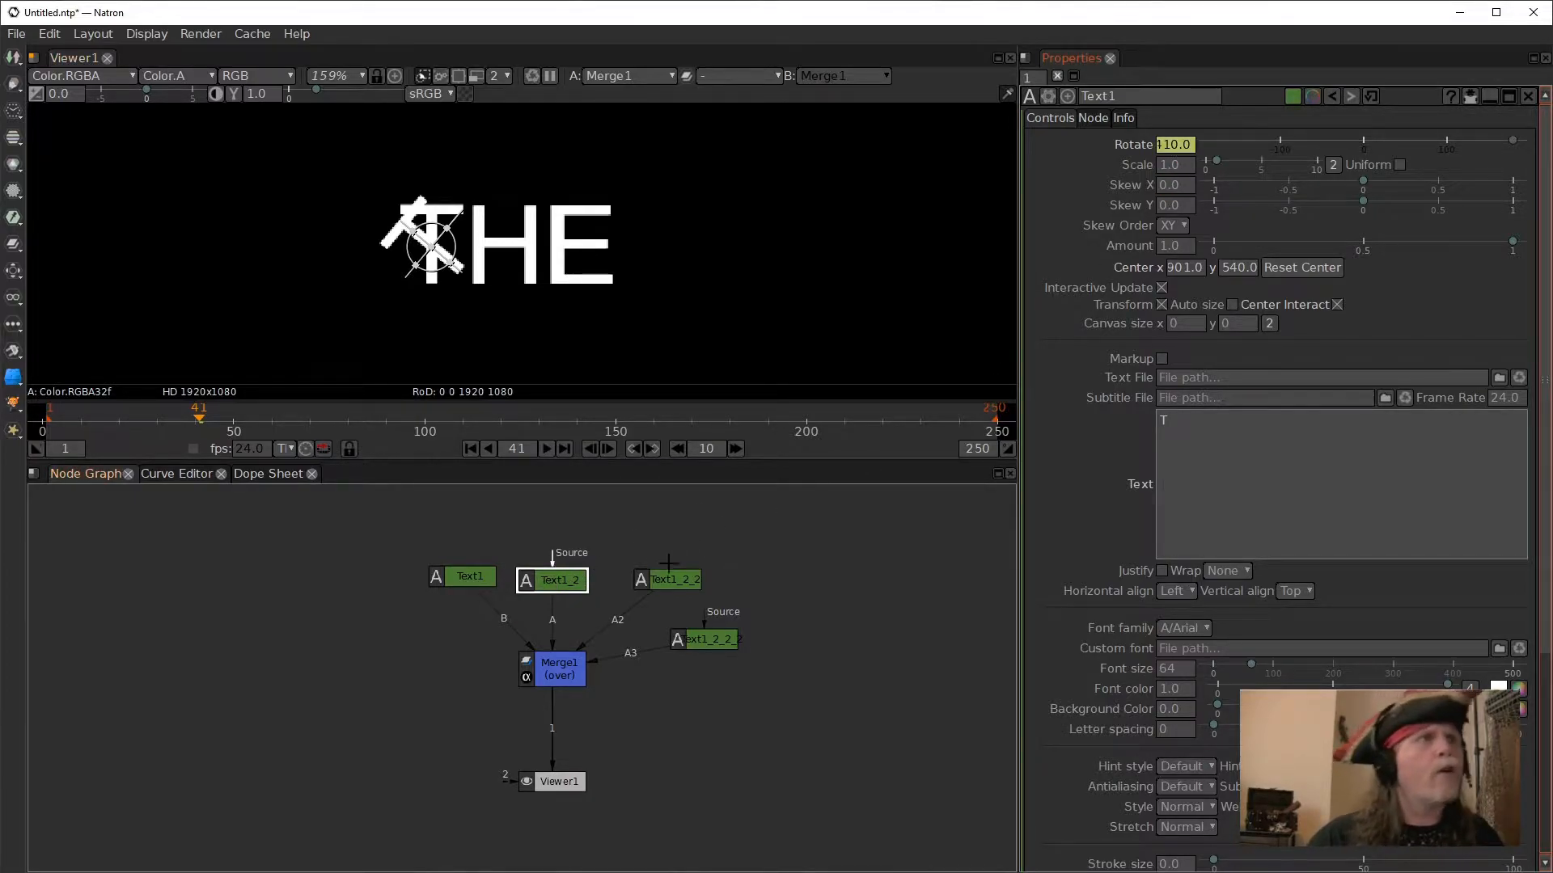
- Show only Text1's modified parameters and allow at most 2 open node settings panels
{"action": "left_click", "coordinate": [1468, 93]}
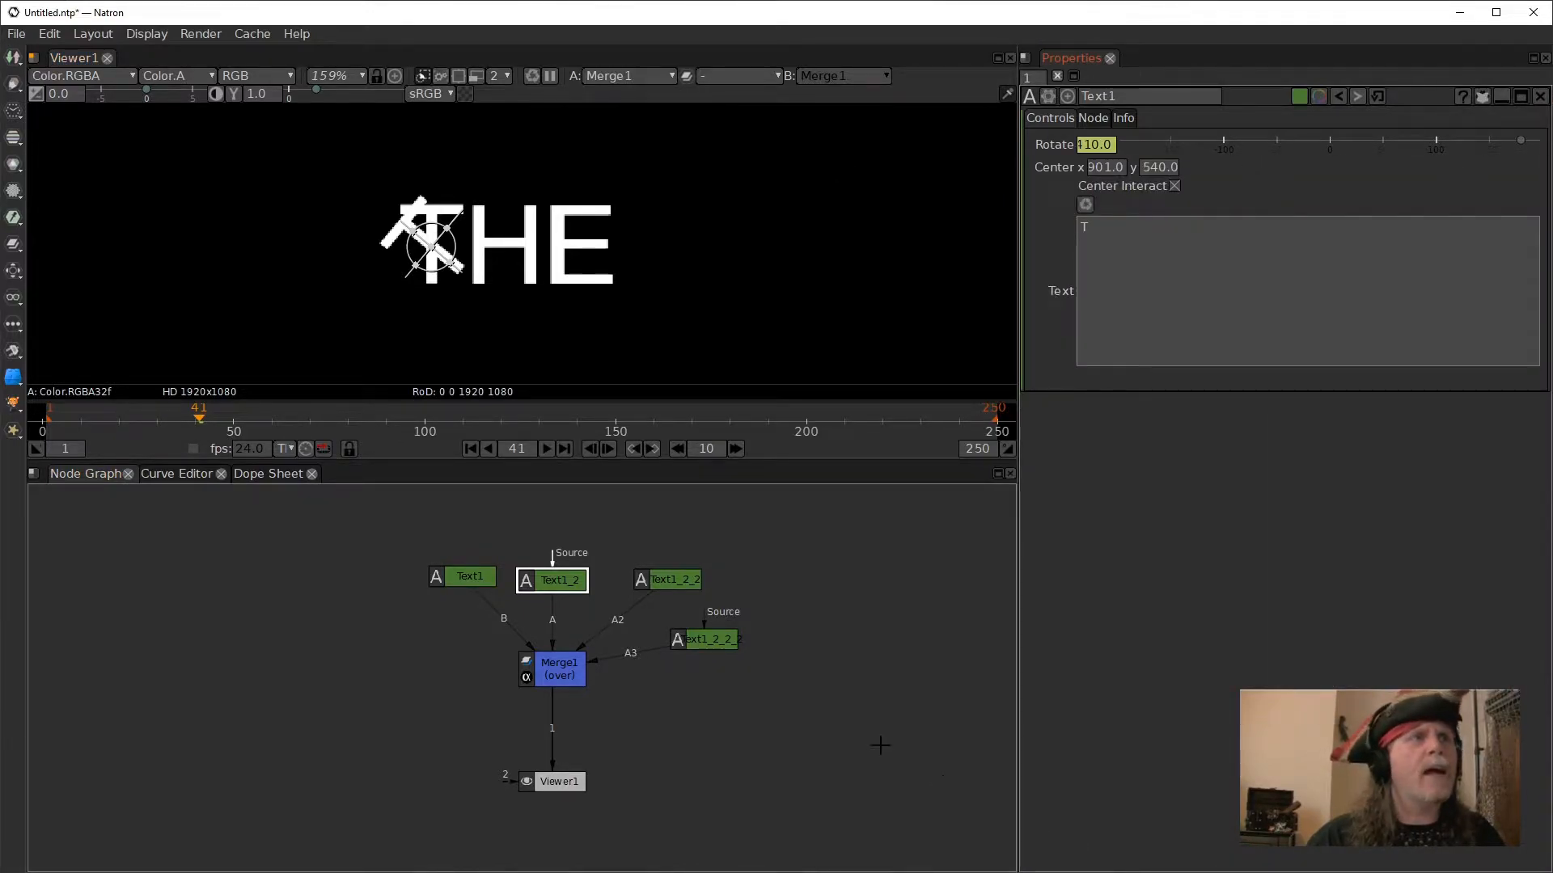
{"action": "double_click", "coordinate": [1028, 79]}
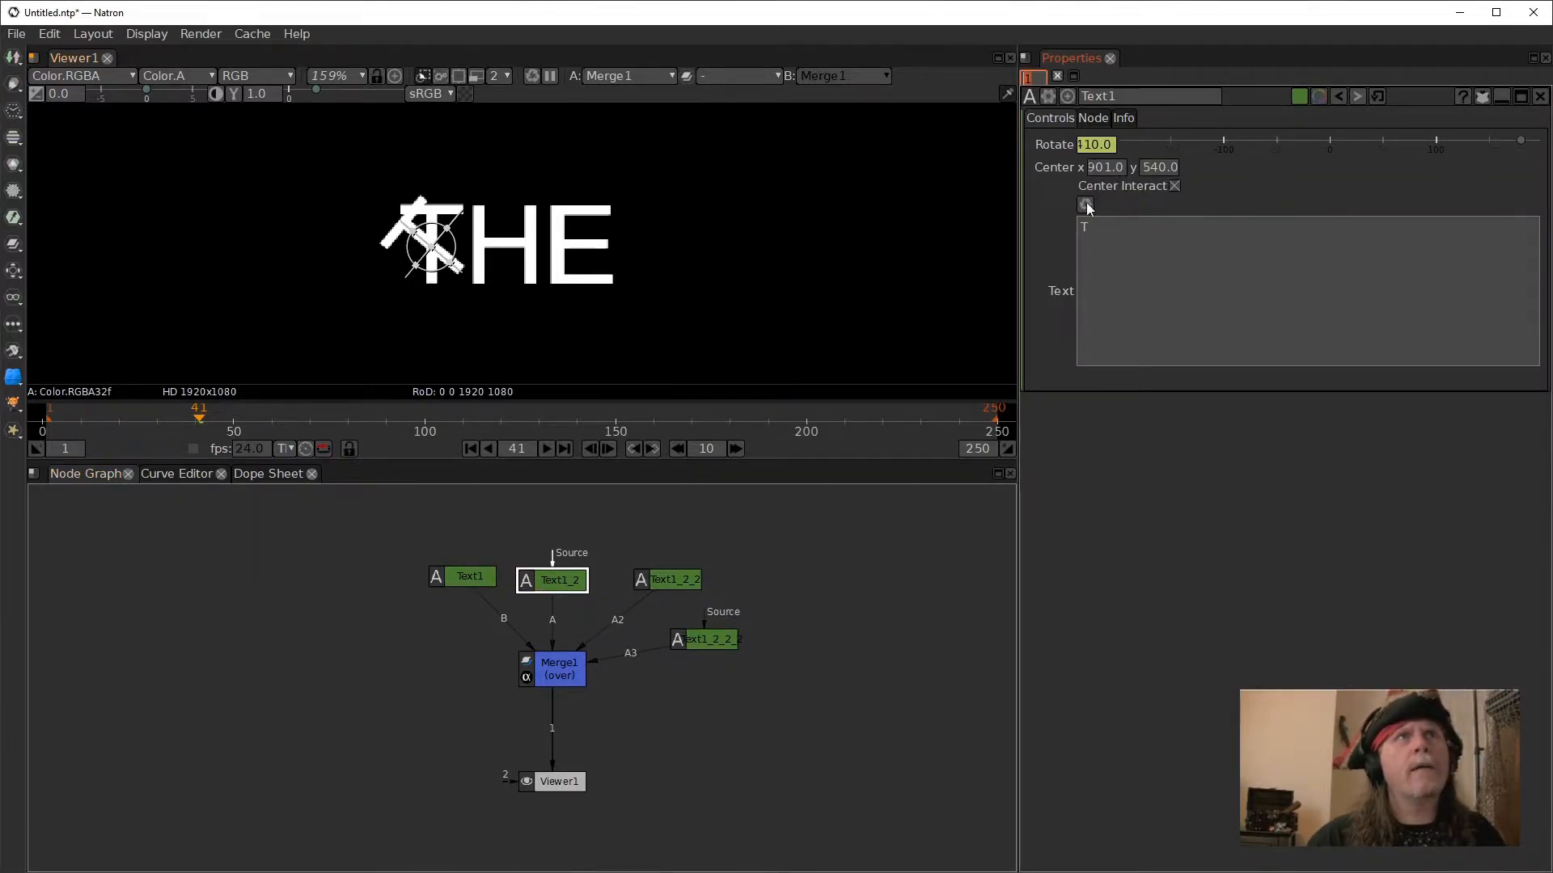
{"action": "type", "text": "2"}
{"action": "key", "text": "Return"}
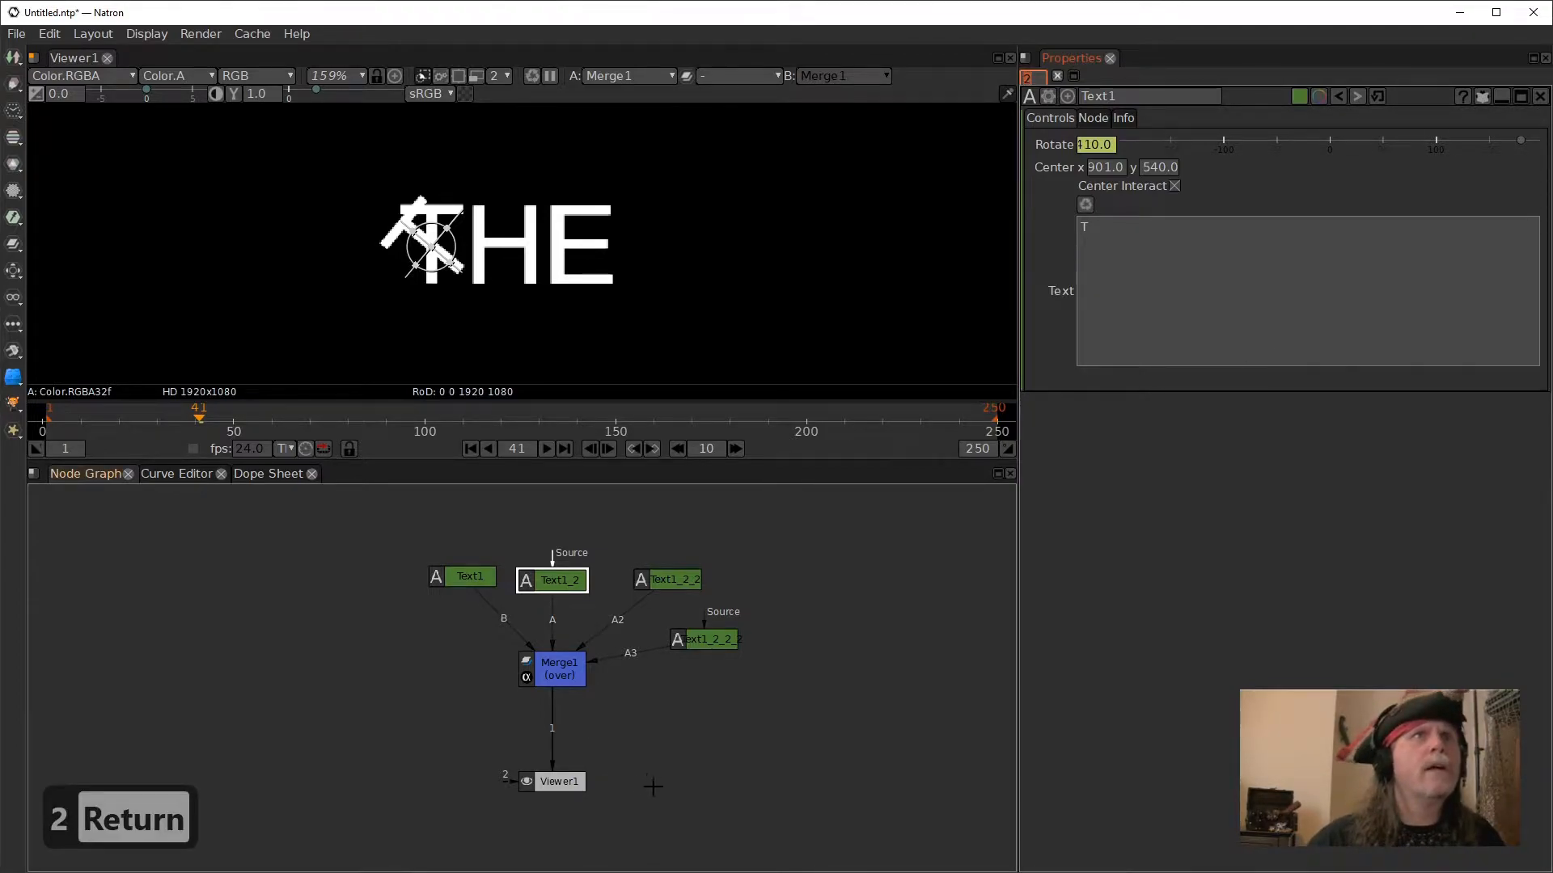
- Open Text1_2's settings, set its Rotate to 0.1 and show only its modified parameters
{"action": "left_click", "coordinate": [563, 576]}
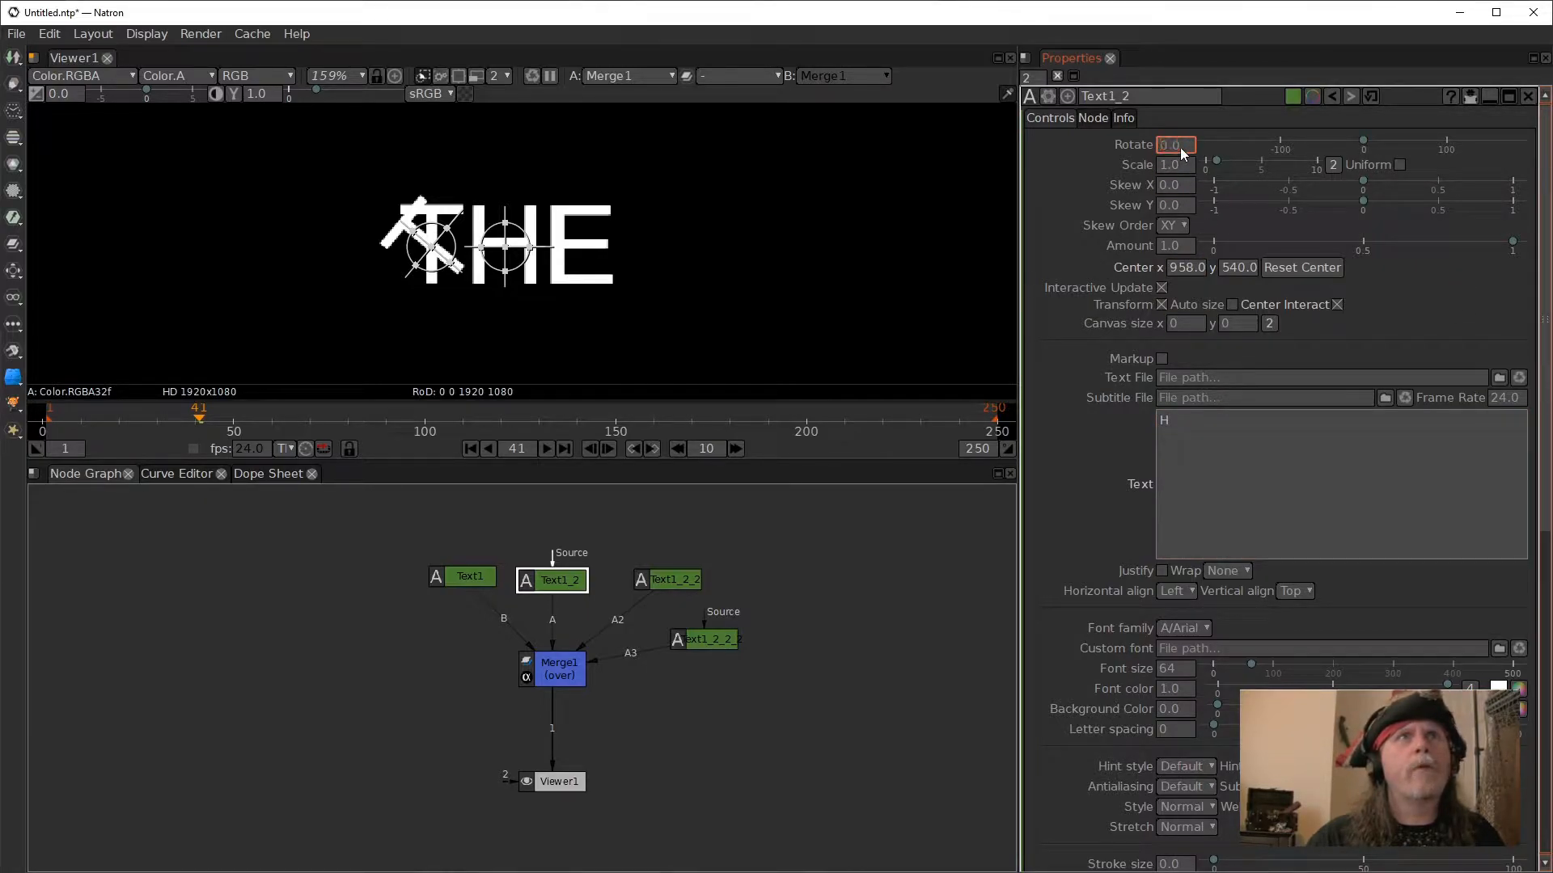
{"action": "scroll", "coordinate": [1176, 148], "scroll_direction": "up", "scroll_amount": 1}
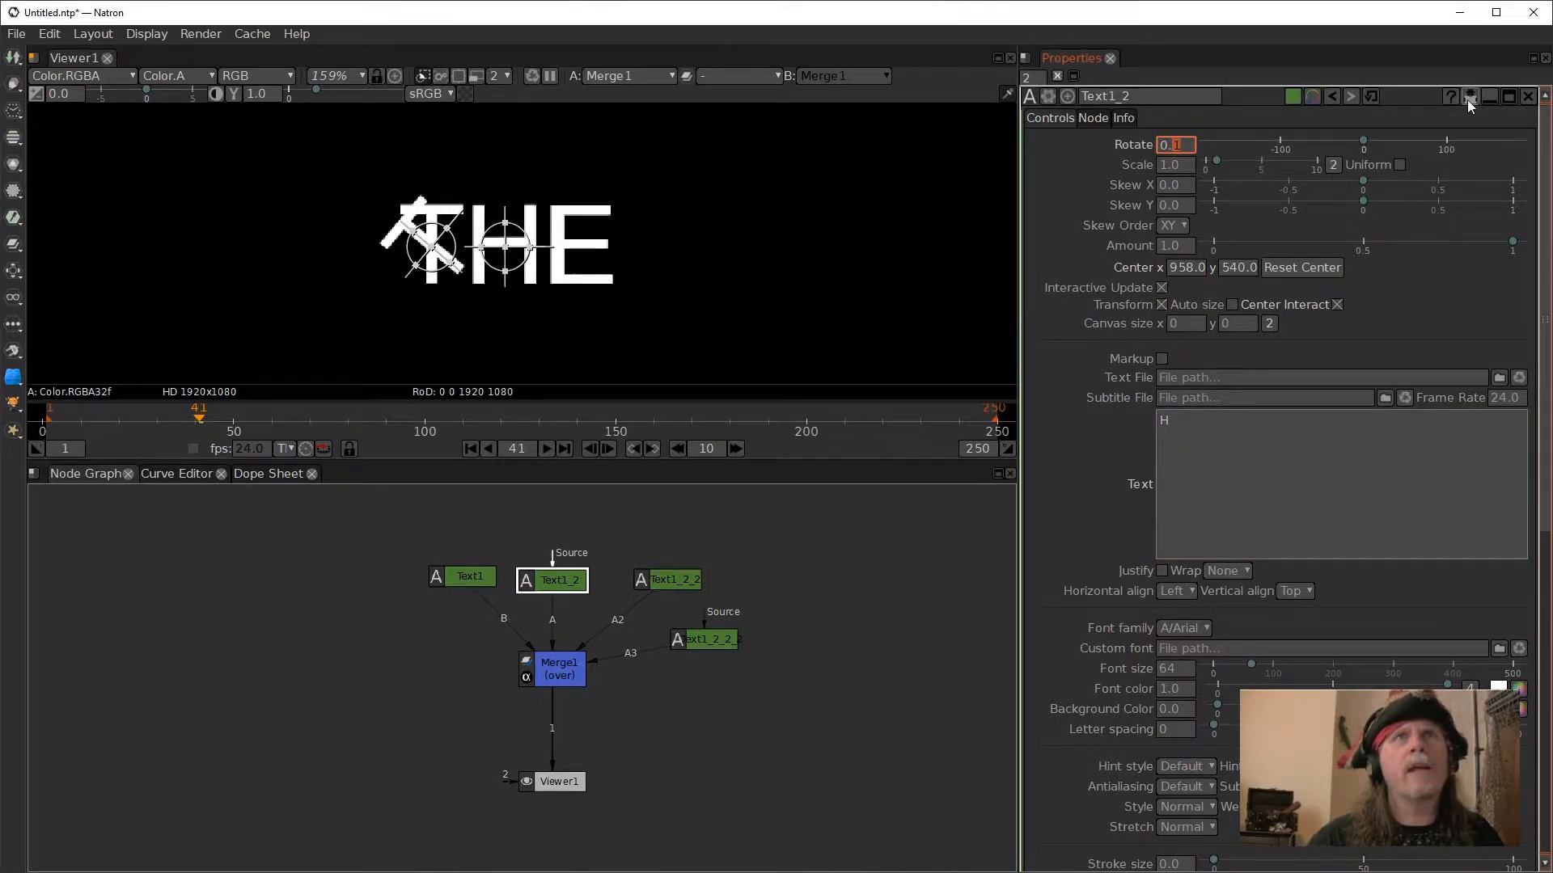
{"action": "left_click", "coordinate": [1468, 97]}
- Link Text1_2's Rotate parameter to Text1's Rotate and play the timeline to preview both letters turning
{"action": "left_click", "coordinate": [1101, 452]}
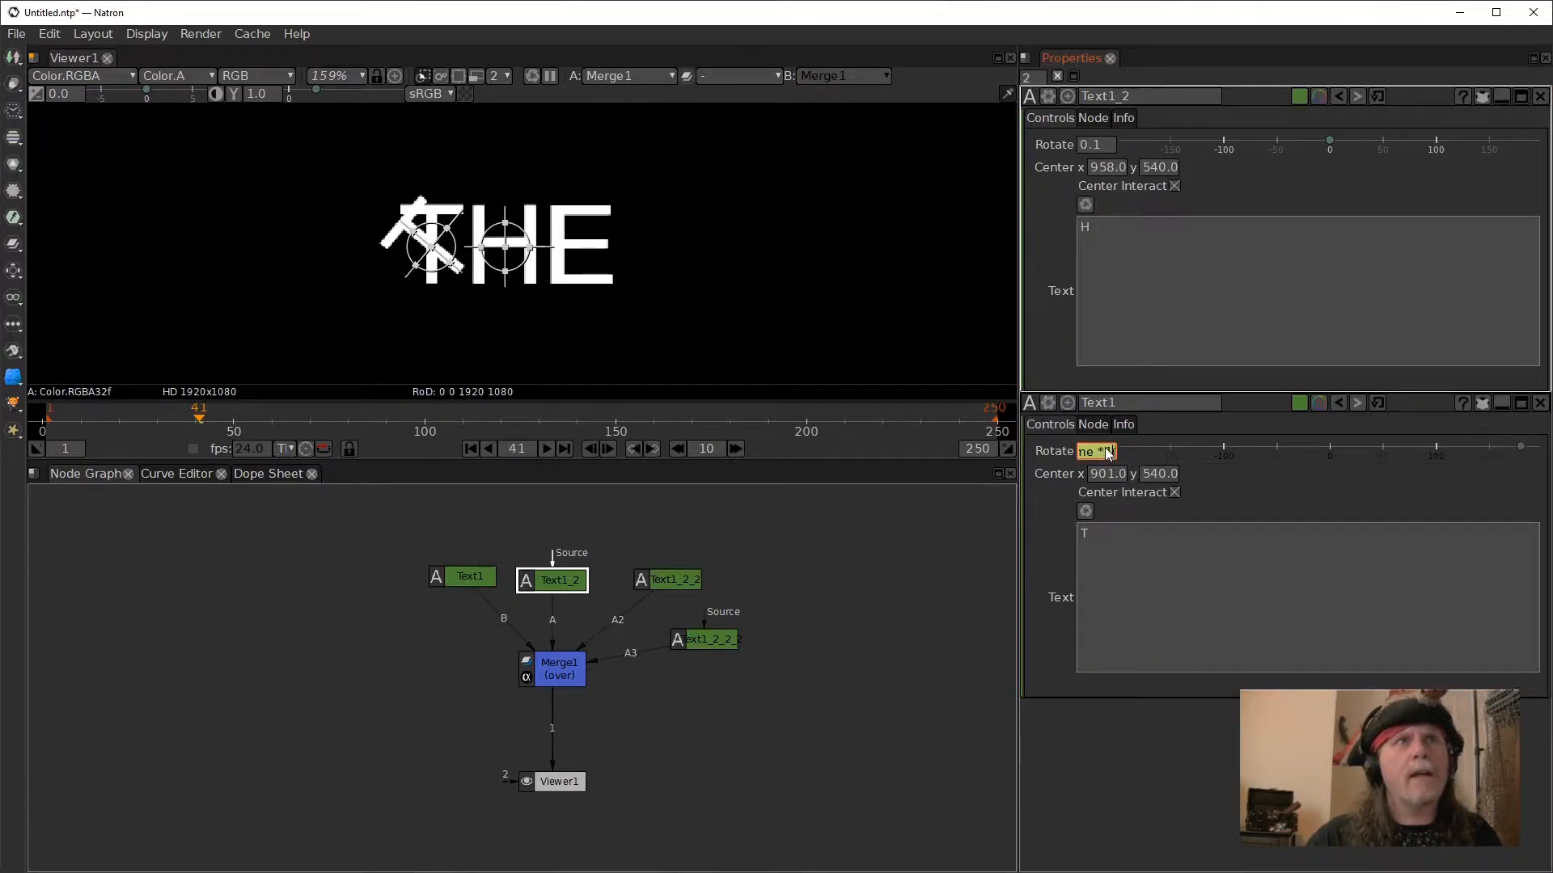
{"action": "key", "text": "Right"}
{"action": "key", "text": "Left"}
{"action": "left_click_drag", "start_coordinate": [1089, 441], "coordinate": [1094, 145]}
{"action": "left_click", "coordinate": [883, 645]}
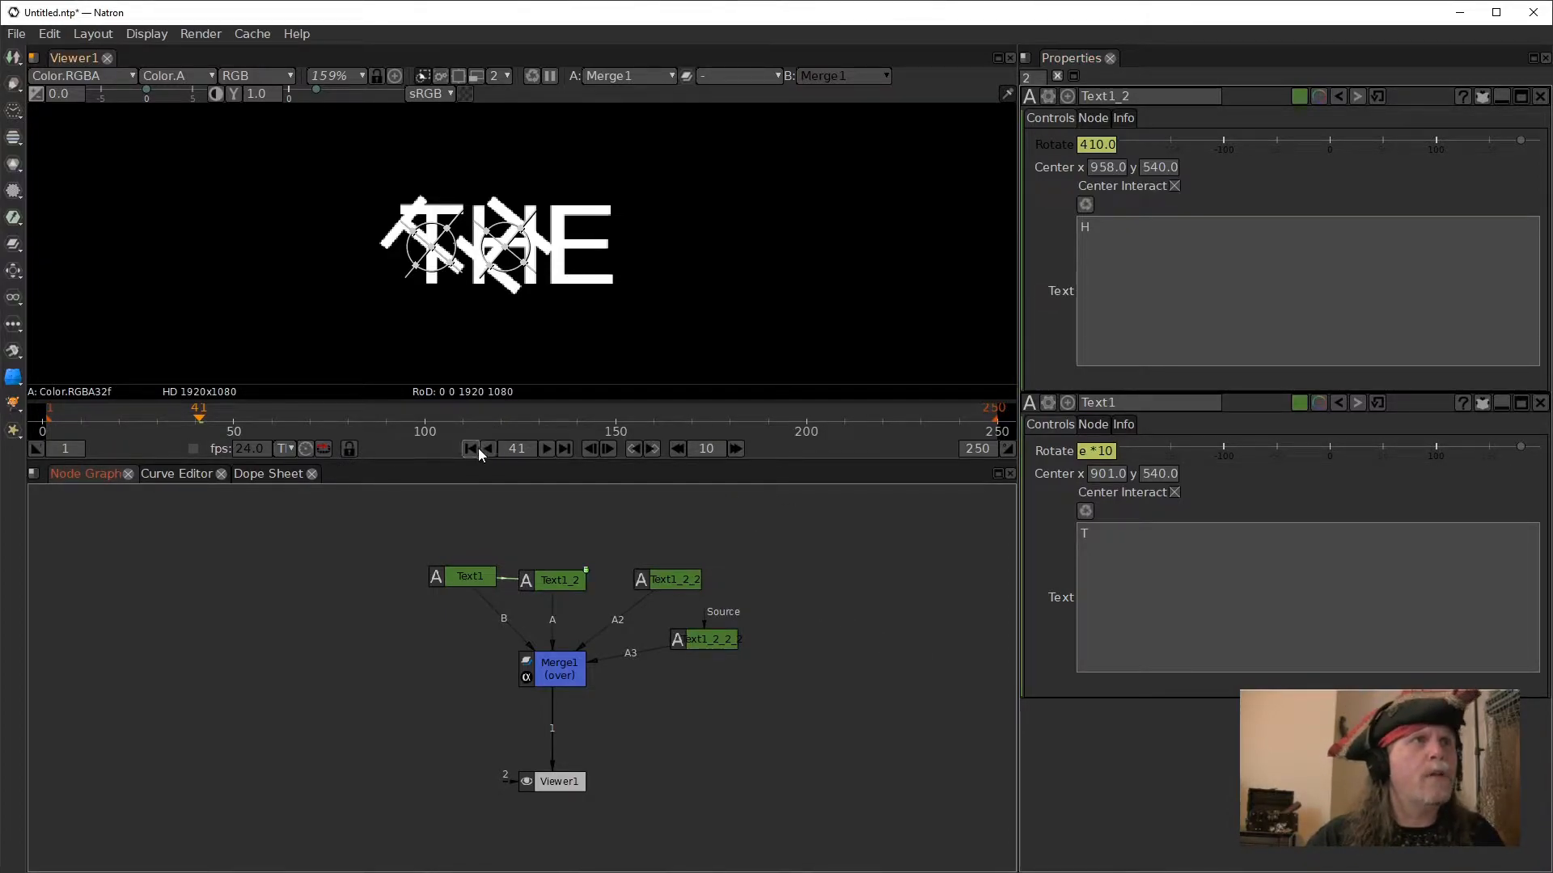
{"action": "left_click", "coordinate": [547, 450]}
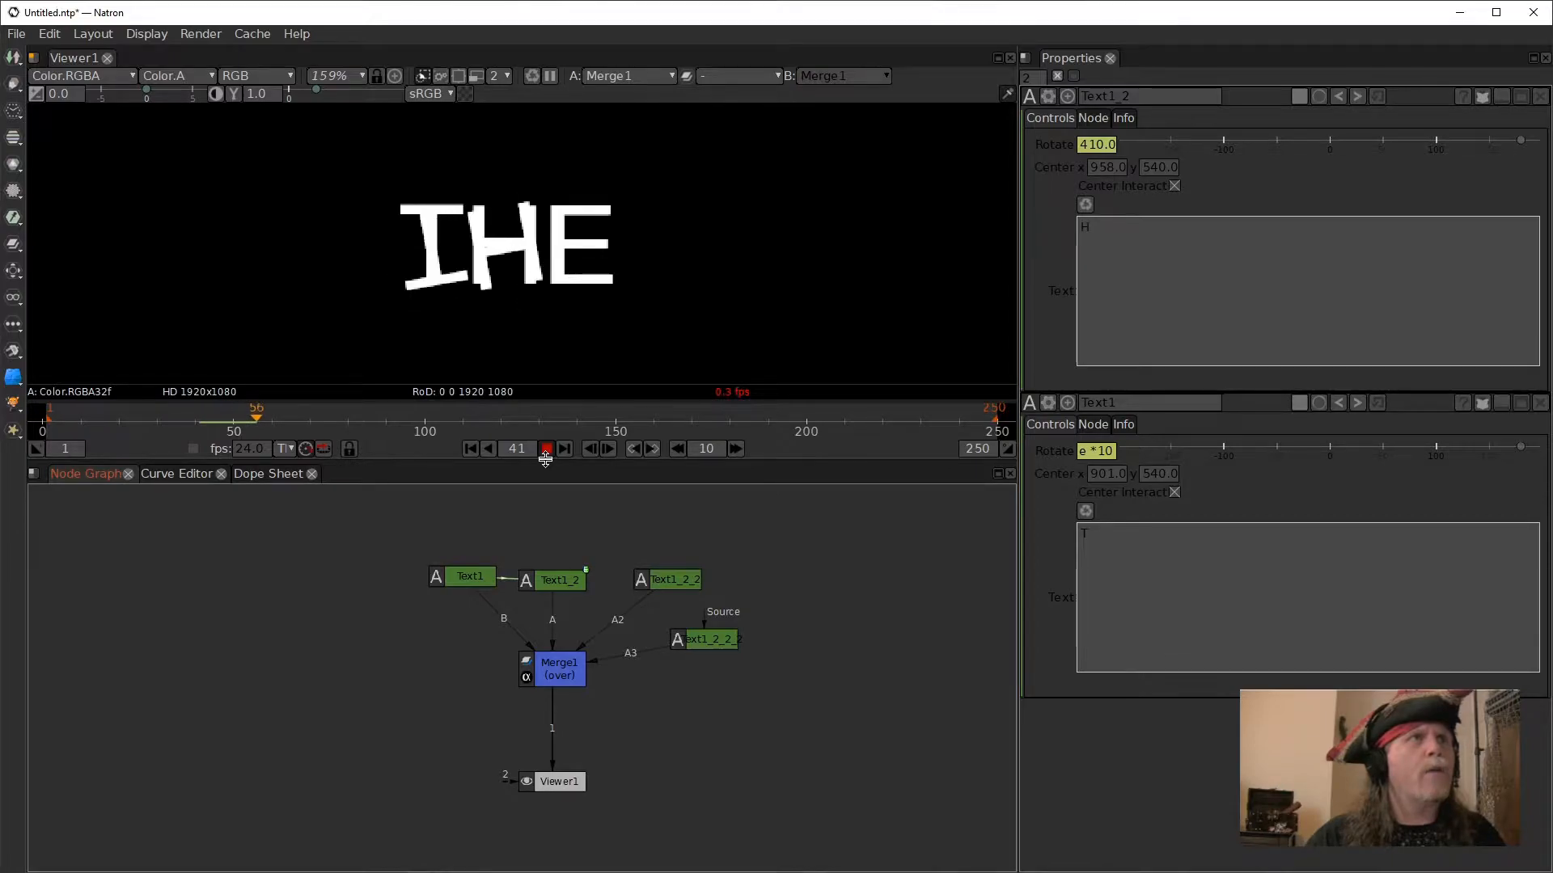
- Delete the duplicated "THE" text node below Text1_2_2
{"action": "left_click", "coordinate": [710, 643]}
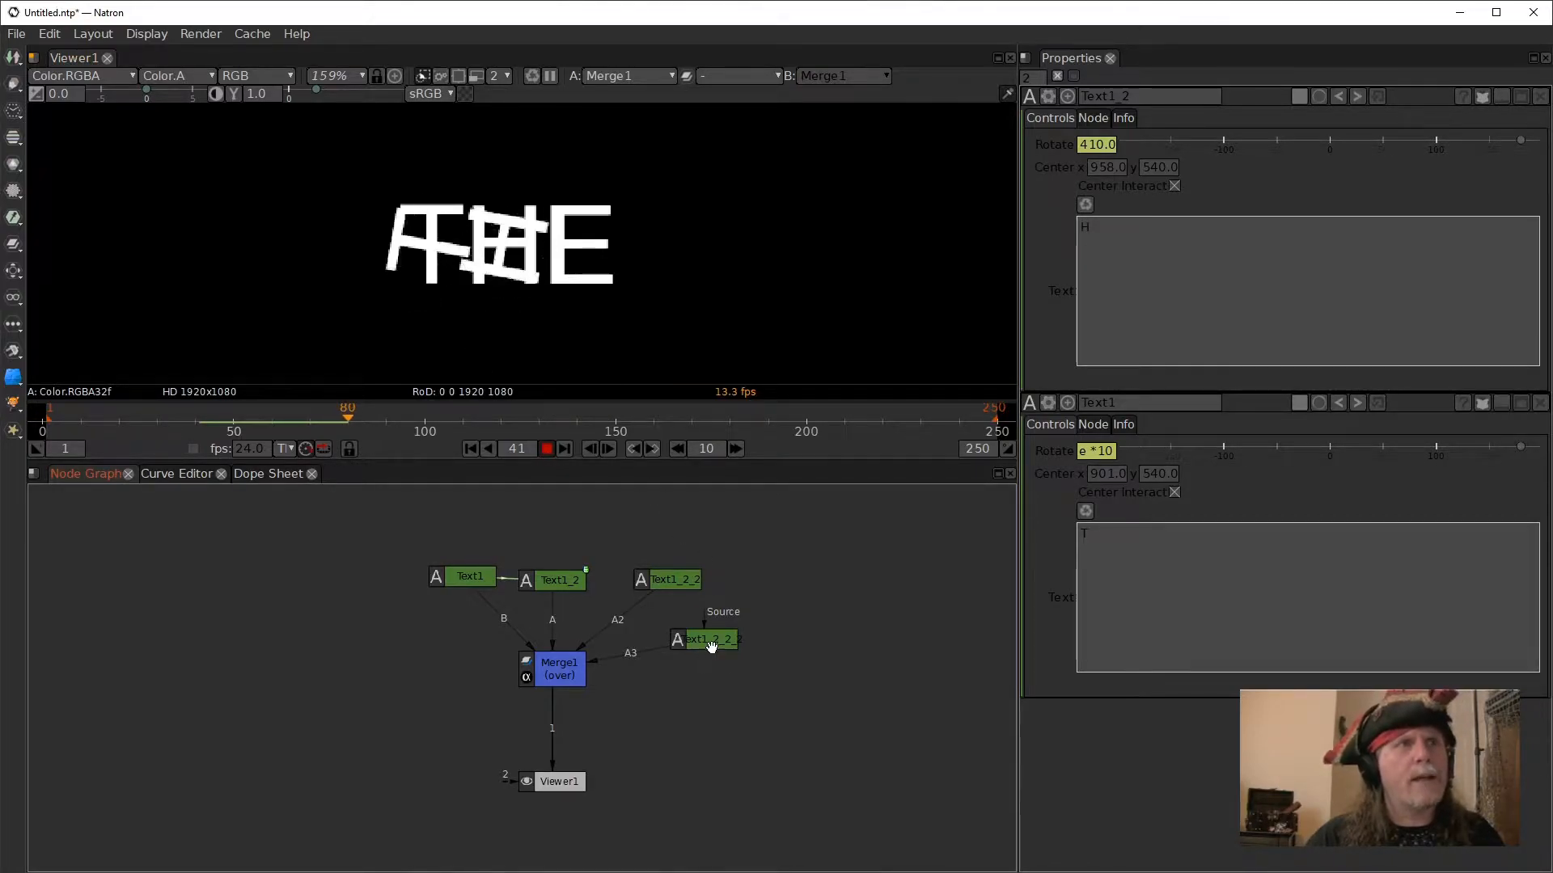
{"action": "key", "text": "Delete"}
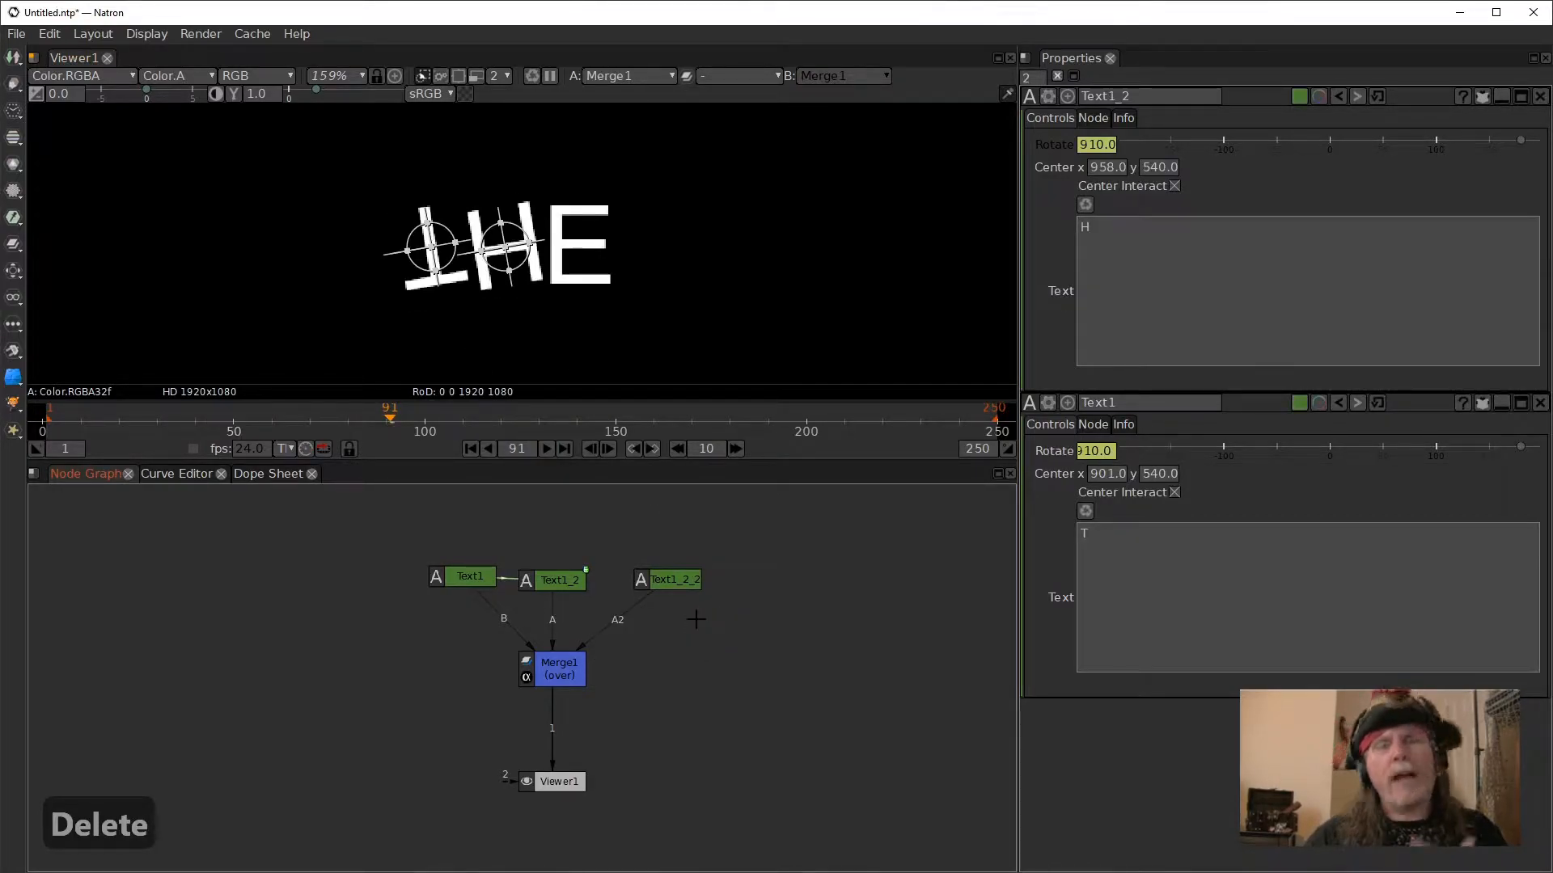
- Move the timeline to frame 44 and clear the Rotate expressions on Text1_2 and Text1
{"action": "left_click_drag", "start_coordinate": [388, 418], "coordinate": [211, 421]}
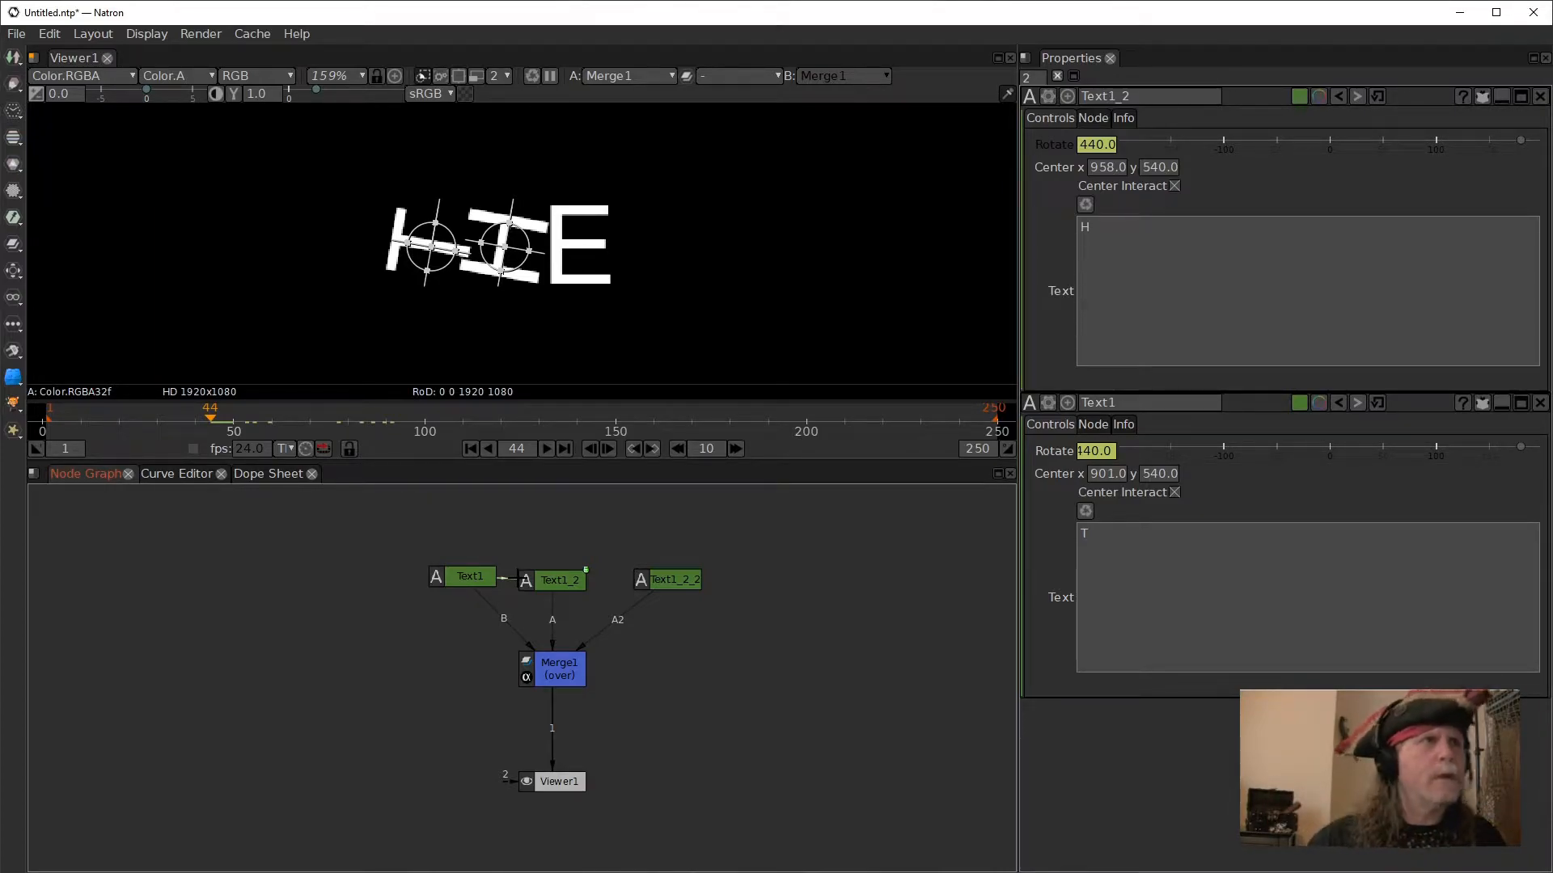
{"action": "left_click", "coordinate": [536, 580]}
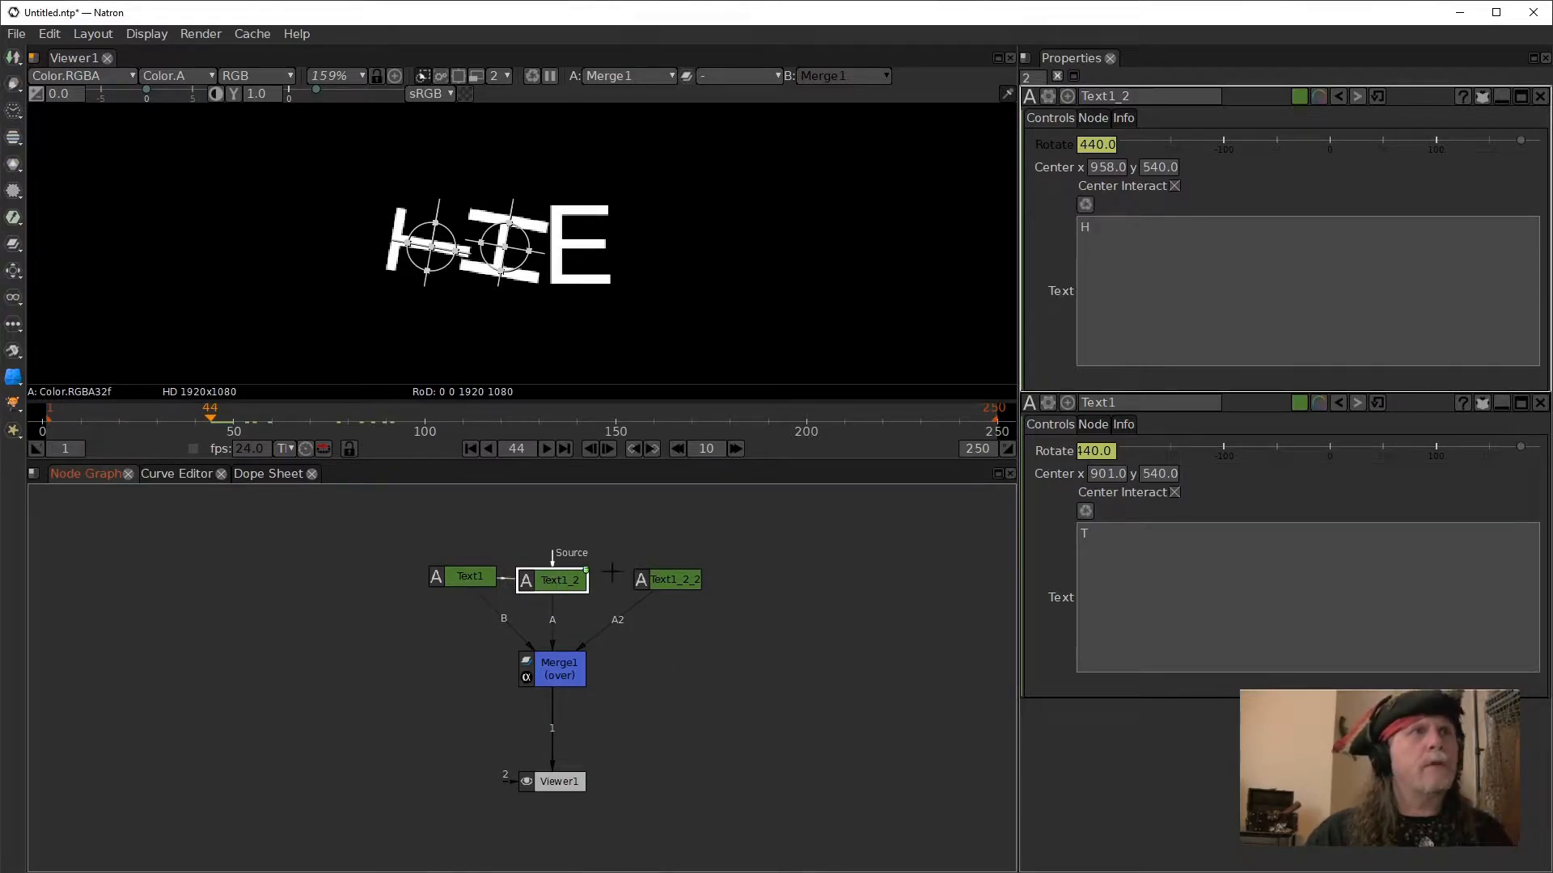
{"action": "left_click_drag", "start_coordinate": [1090, 145], "coordinate": [1094, 449]}
{"action": "right_click", "coordinate": [1094, 449]}
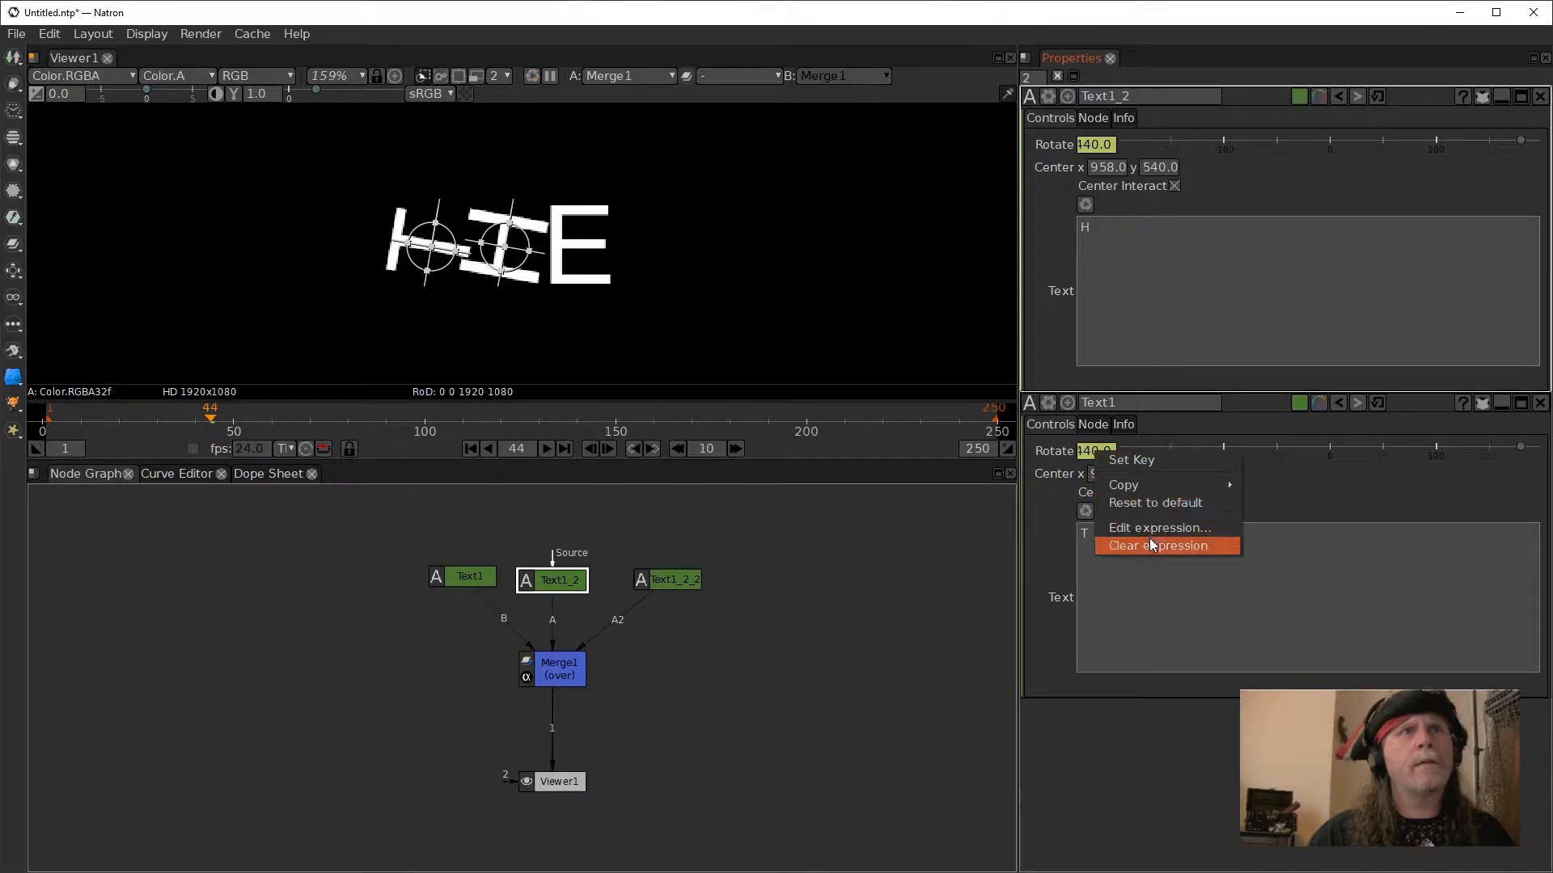
{"action": "right_click", "coordinate": [1091, 145]}
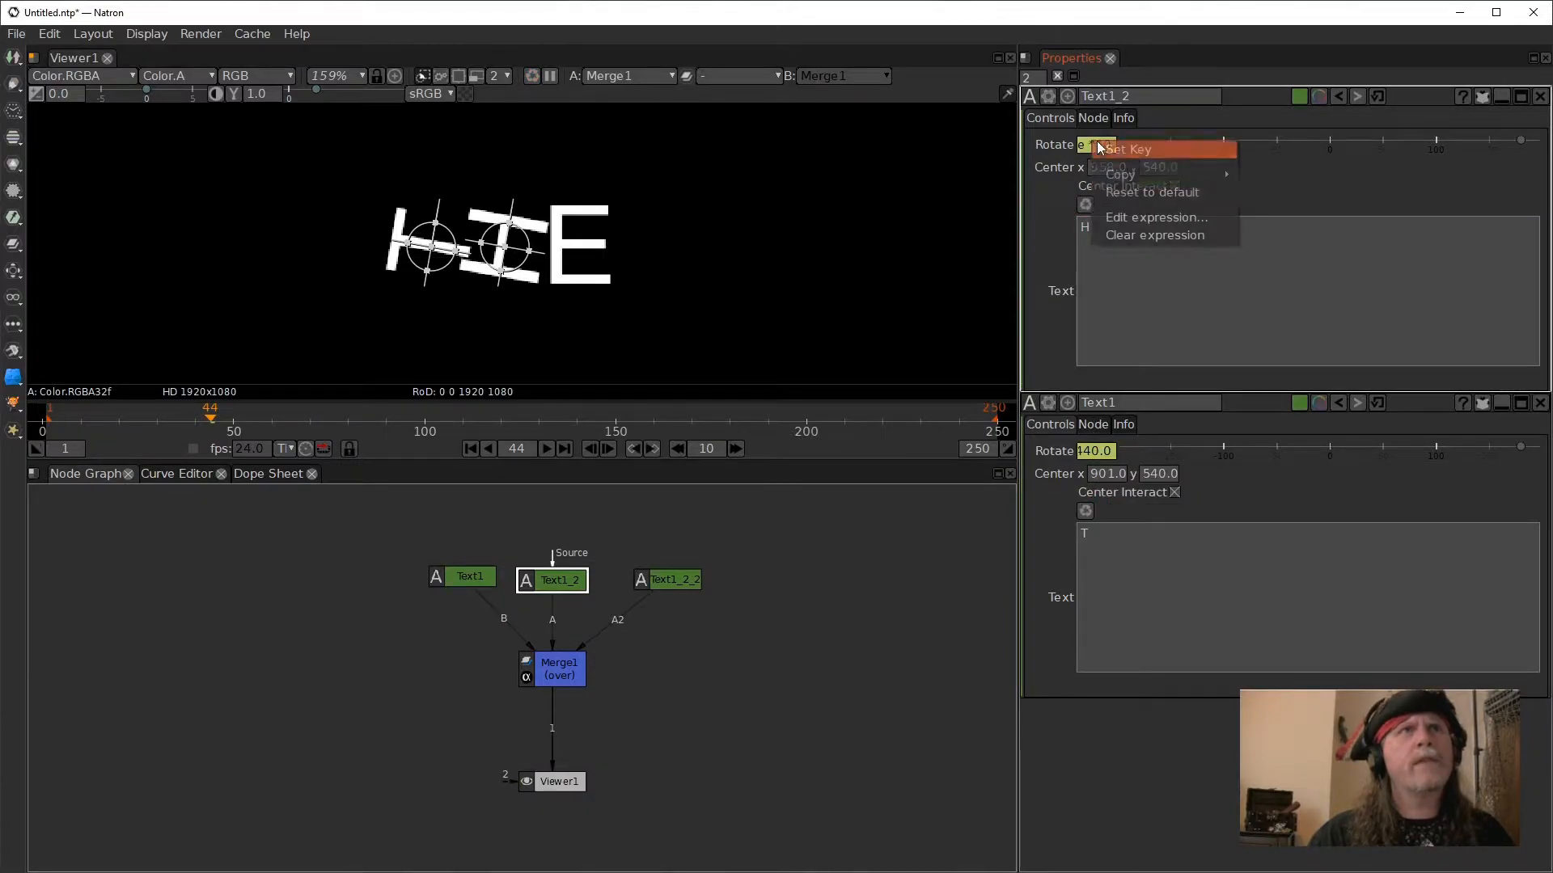
{"action": "left_click", "coordinate": [1137, 234]}
{"action": "right_click", "coordinate": [1102, 449]}
{"action": "left_click", "coordinate": [1176, 543]}
- Set Rotate to 0 on both Text1 and Text1_2 and deselect the nodes
{"action": "double_click", "coordinate": [1089, 453]}
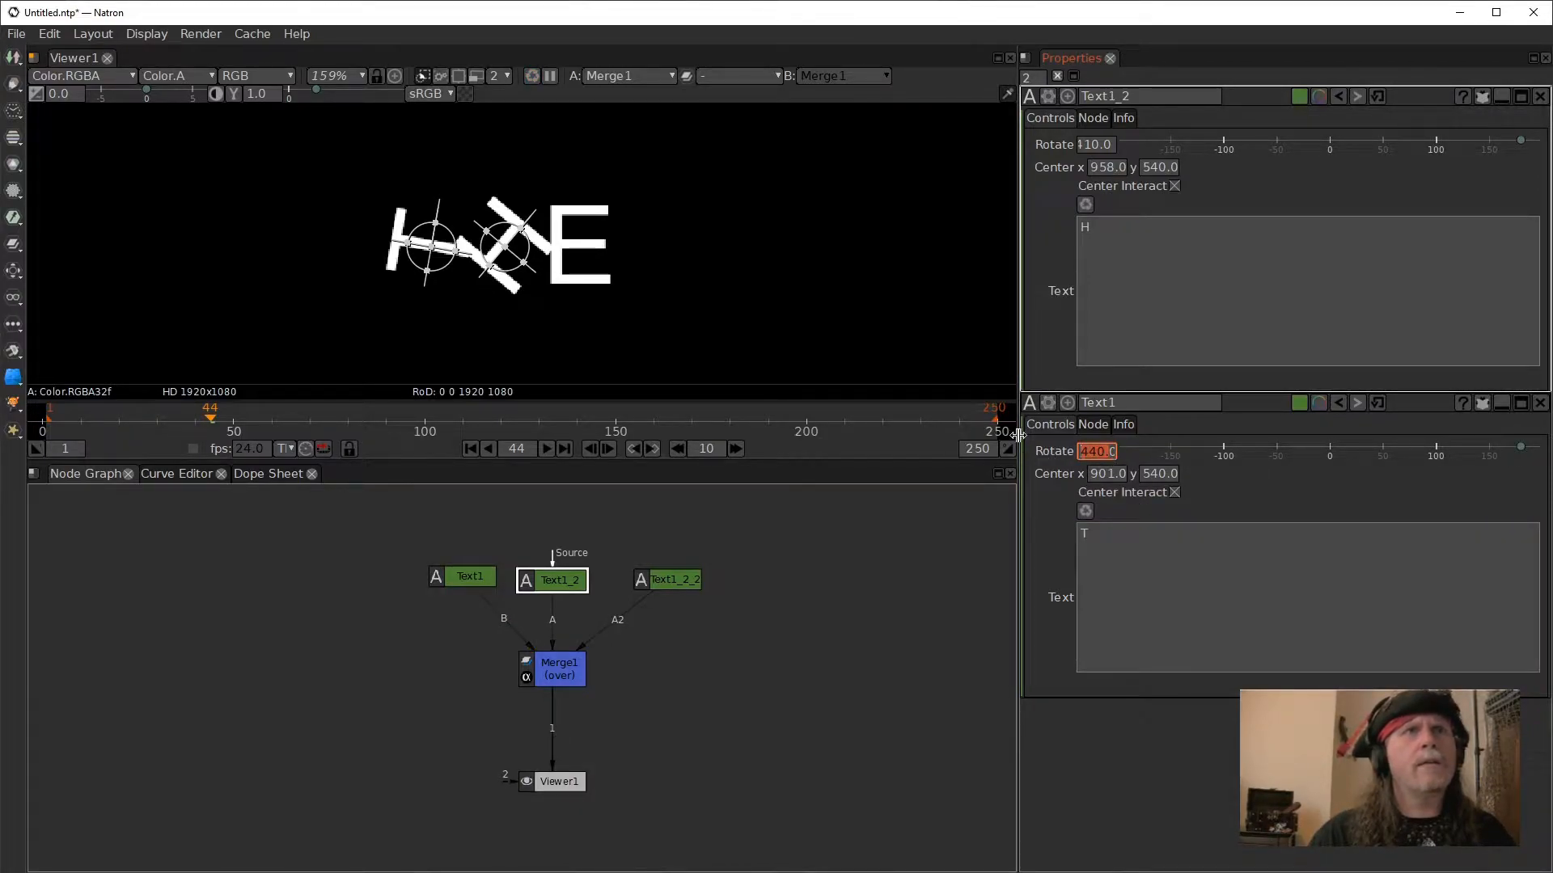
{"action": "type", "text": "00"}
{"action": "key", "text": "Return"}
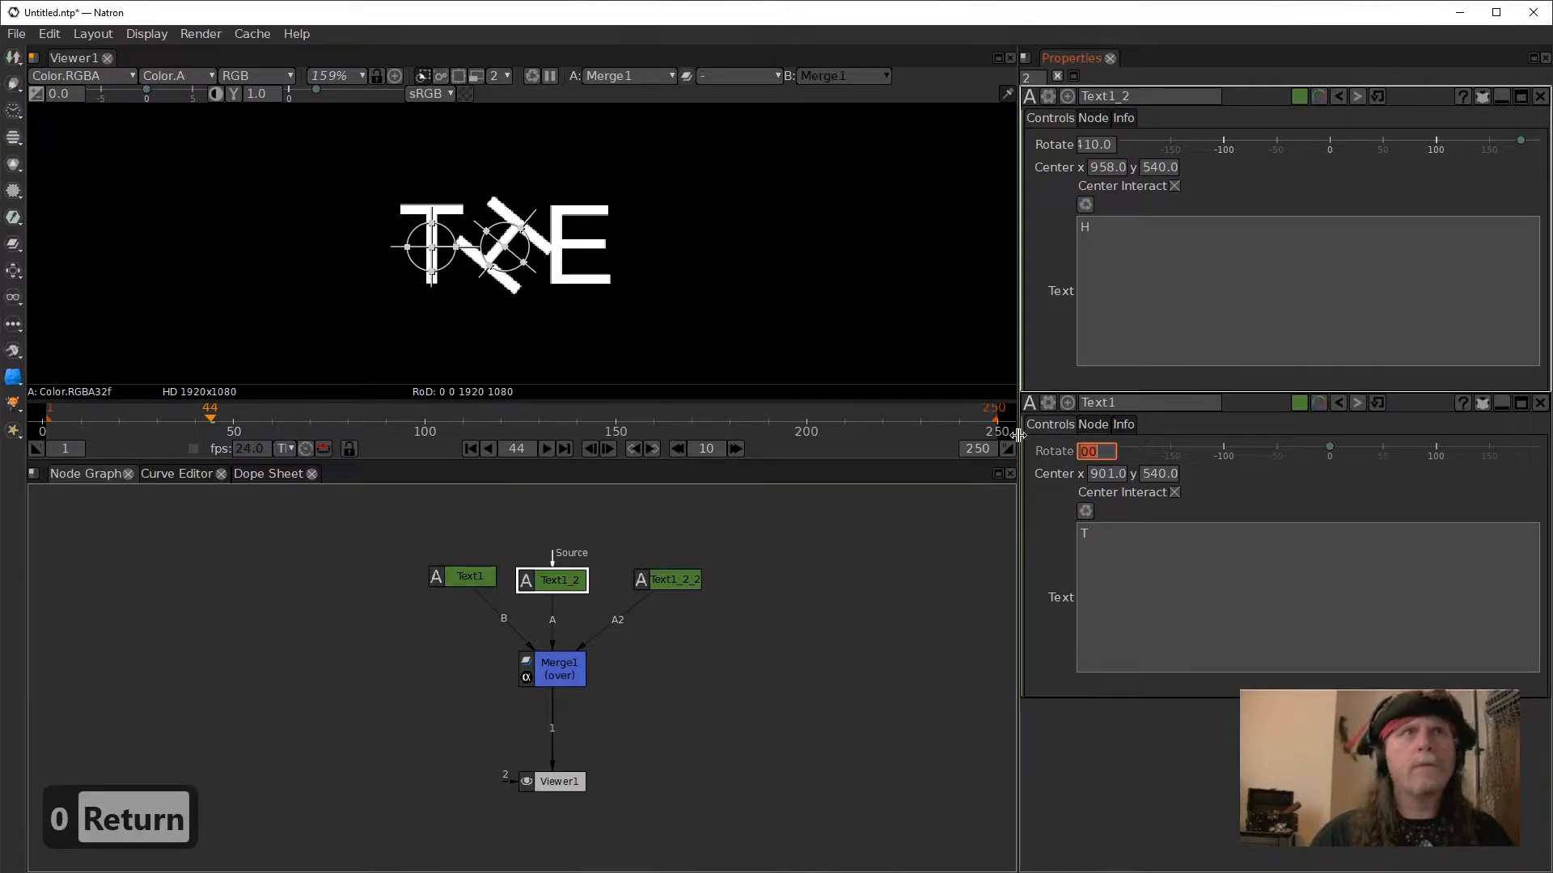
{"action": "double_click", "coordinate": [1097, 145]}
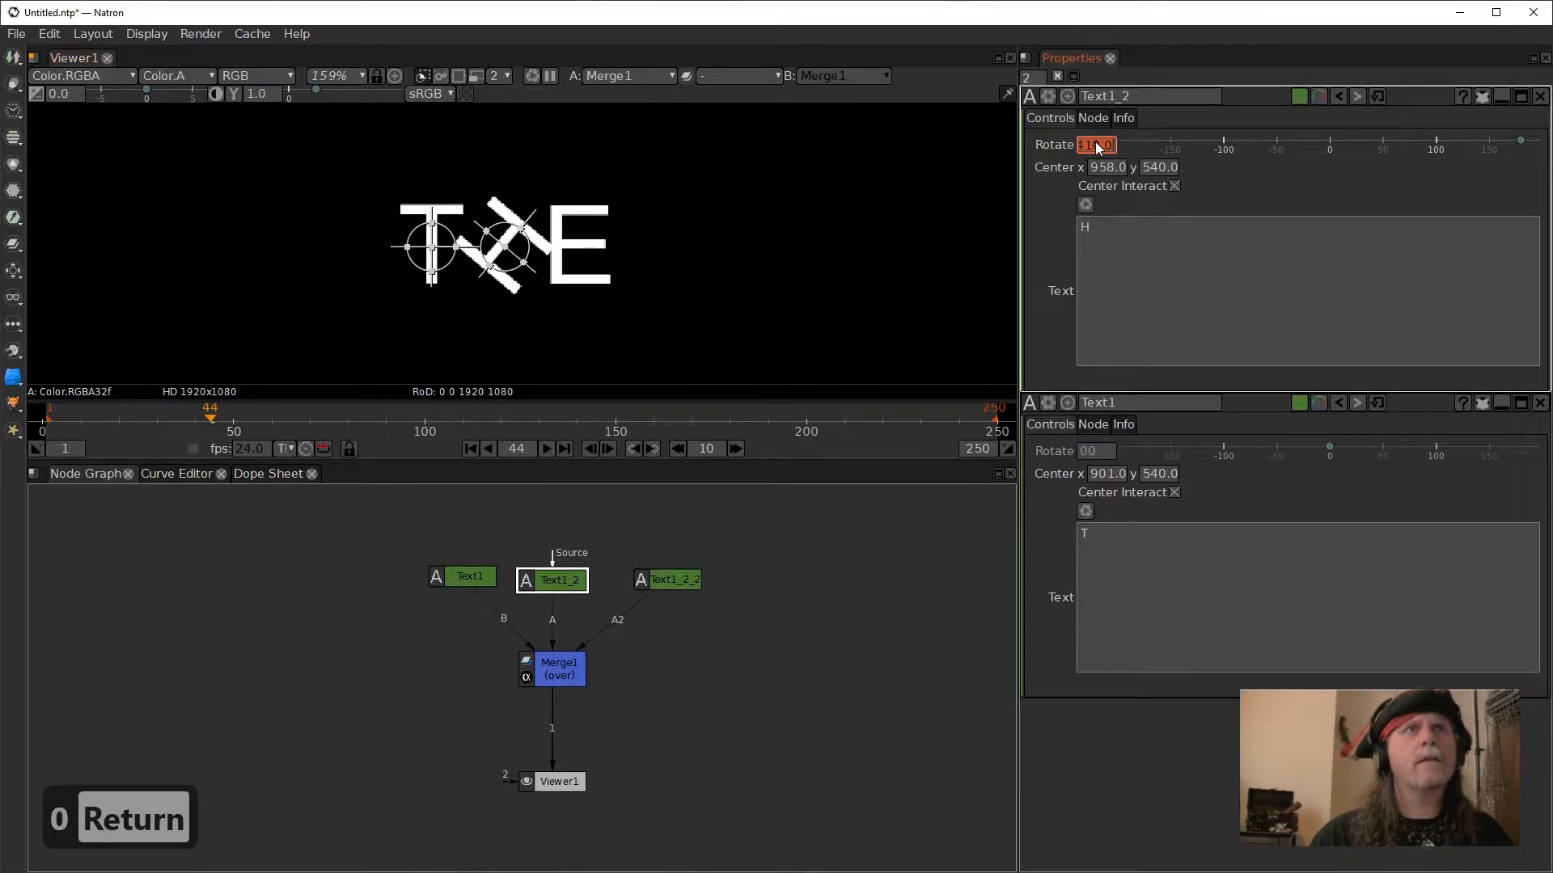
{"action": "type", "text": "0"}
{"action": "key", "text": "Return"}
{"action": "left_click", "coordinate": [818, 695]}
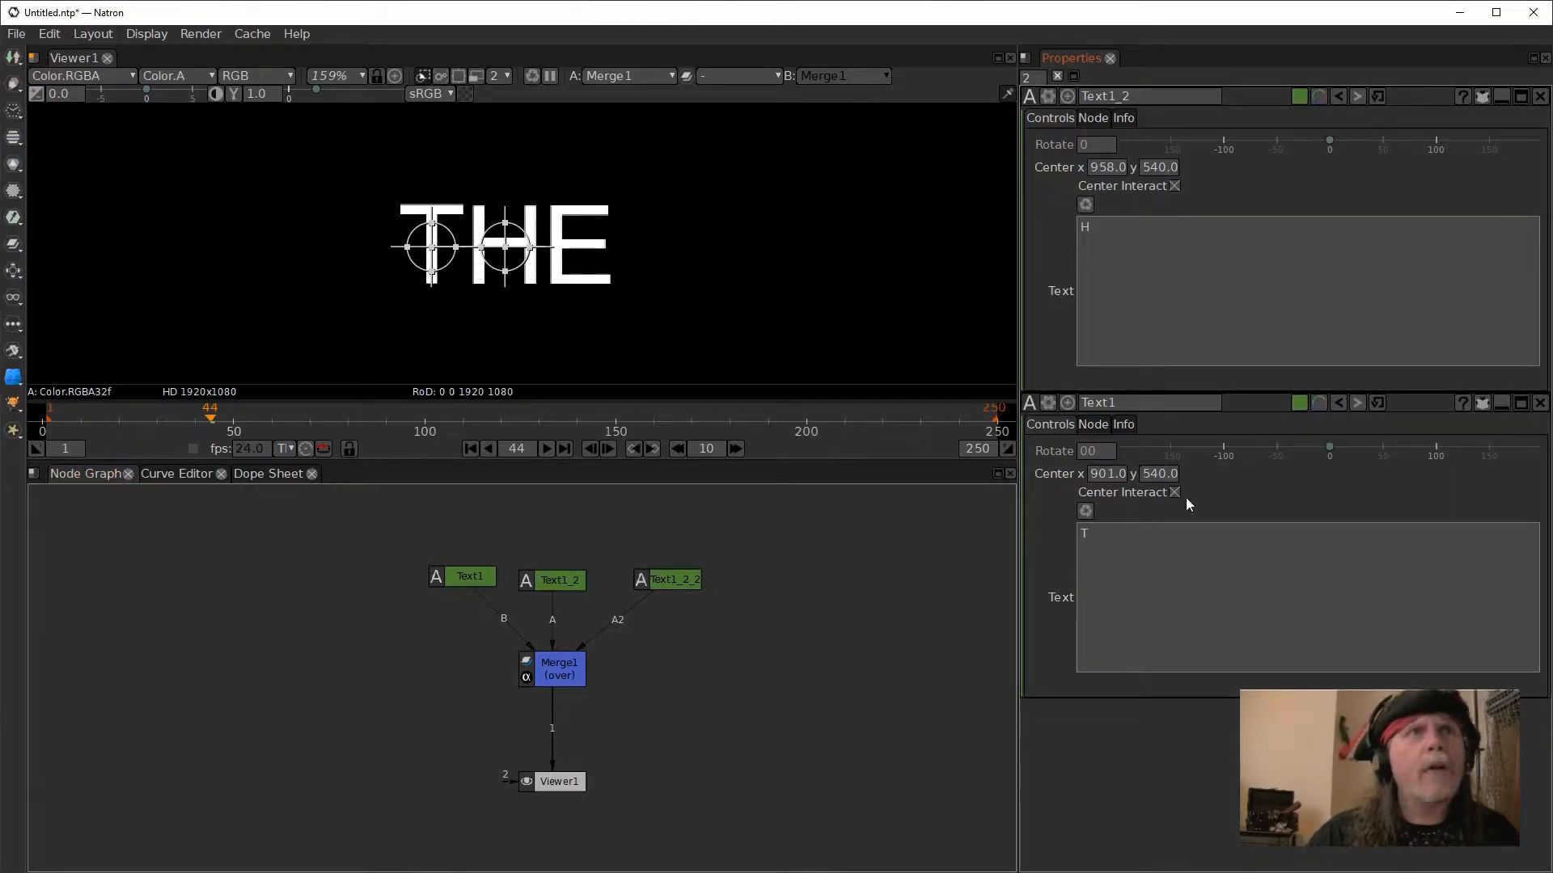
- Display all parameters again in the settings of Text1_2 and Text1, instead of only the modified ones
{"action": "left_click", "coordinate": [1481, 96]}
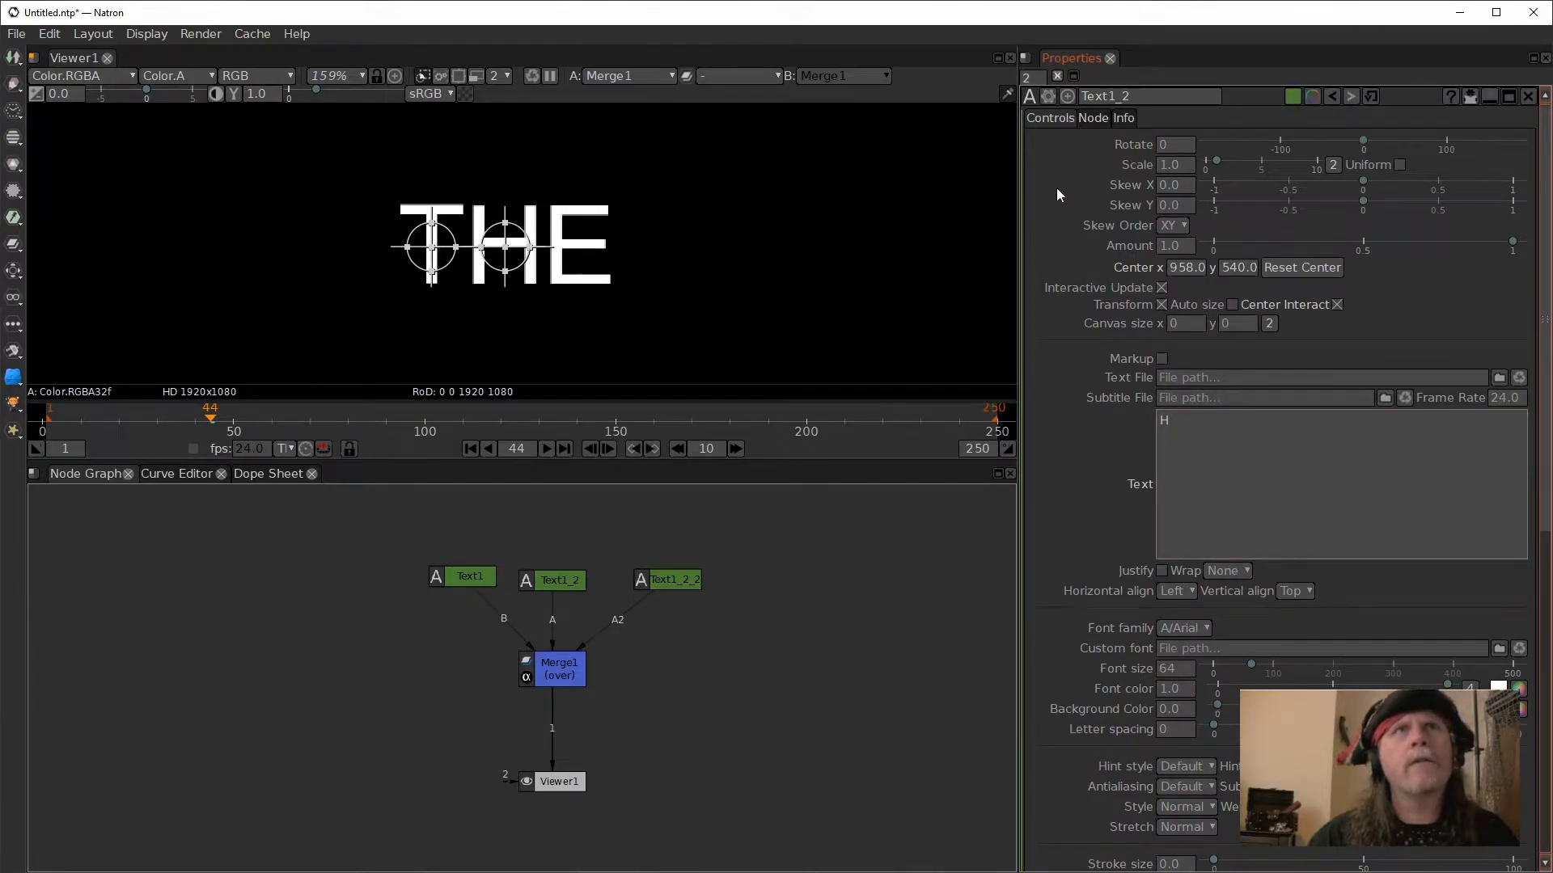
{"action": "double_click", "coordinate": [468, 574]}
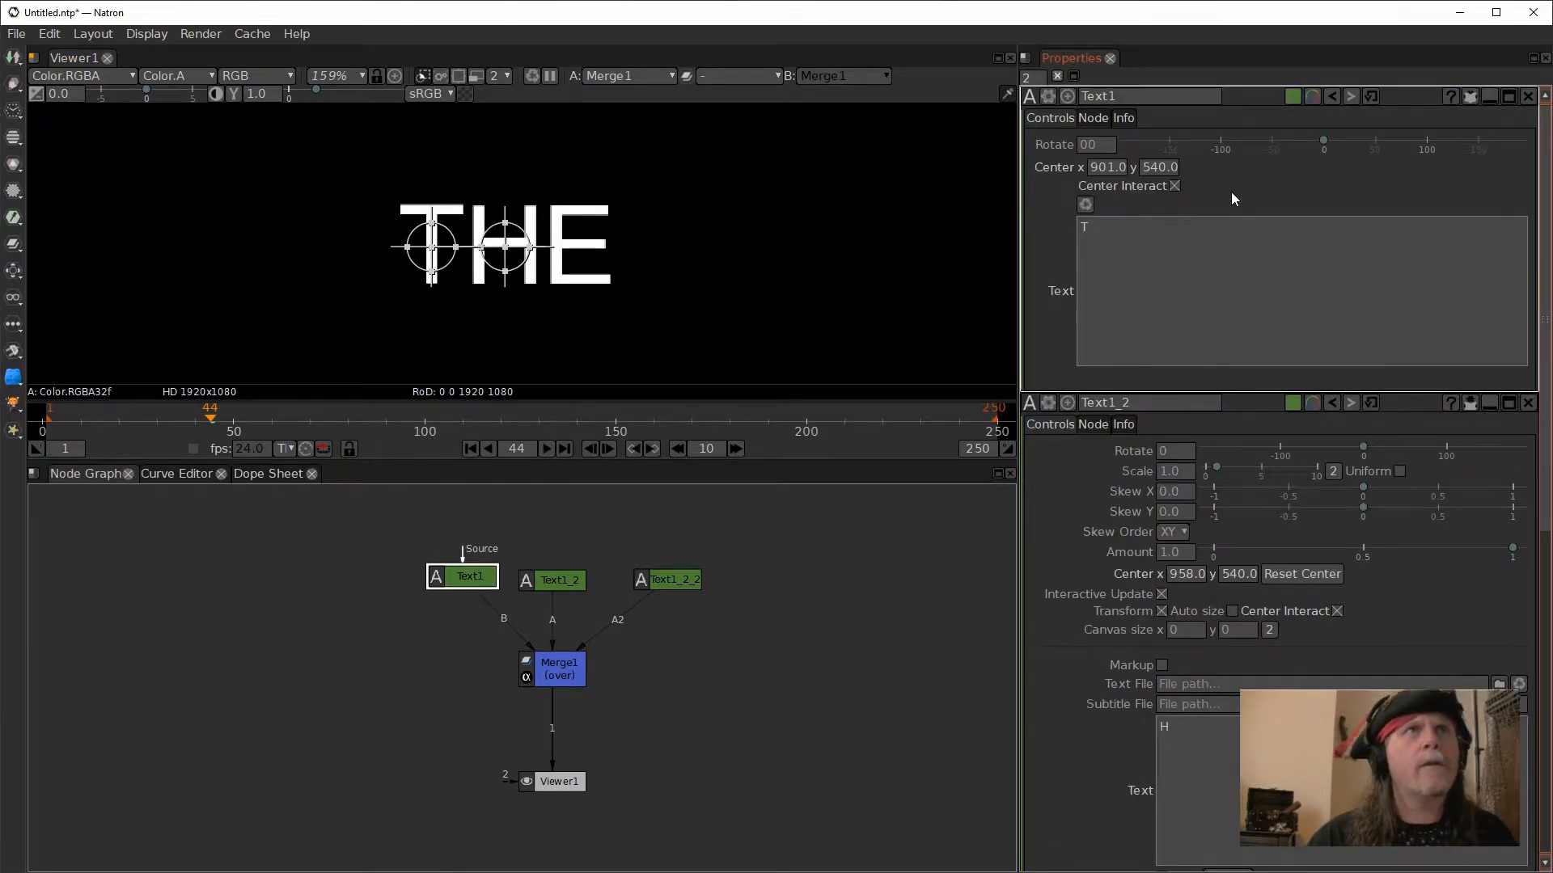
{"action": "left_click", "coordinate": [1471, 98]}
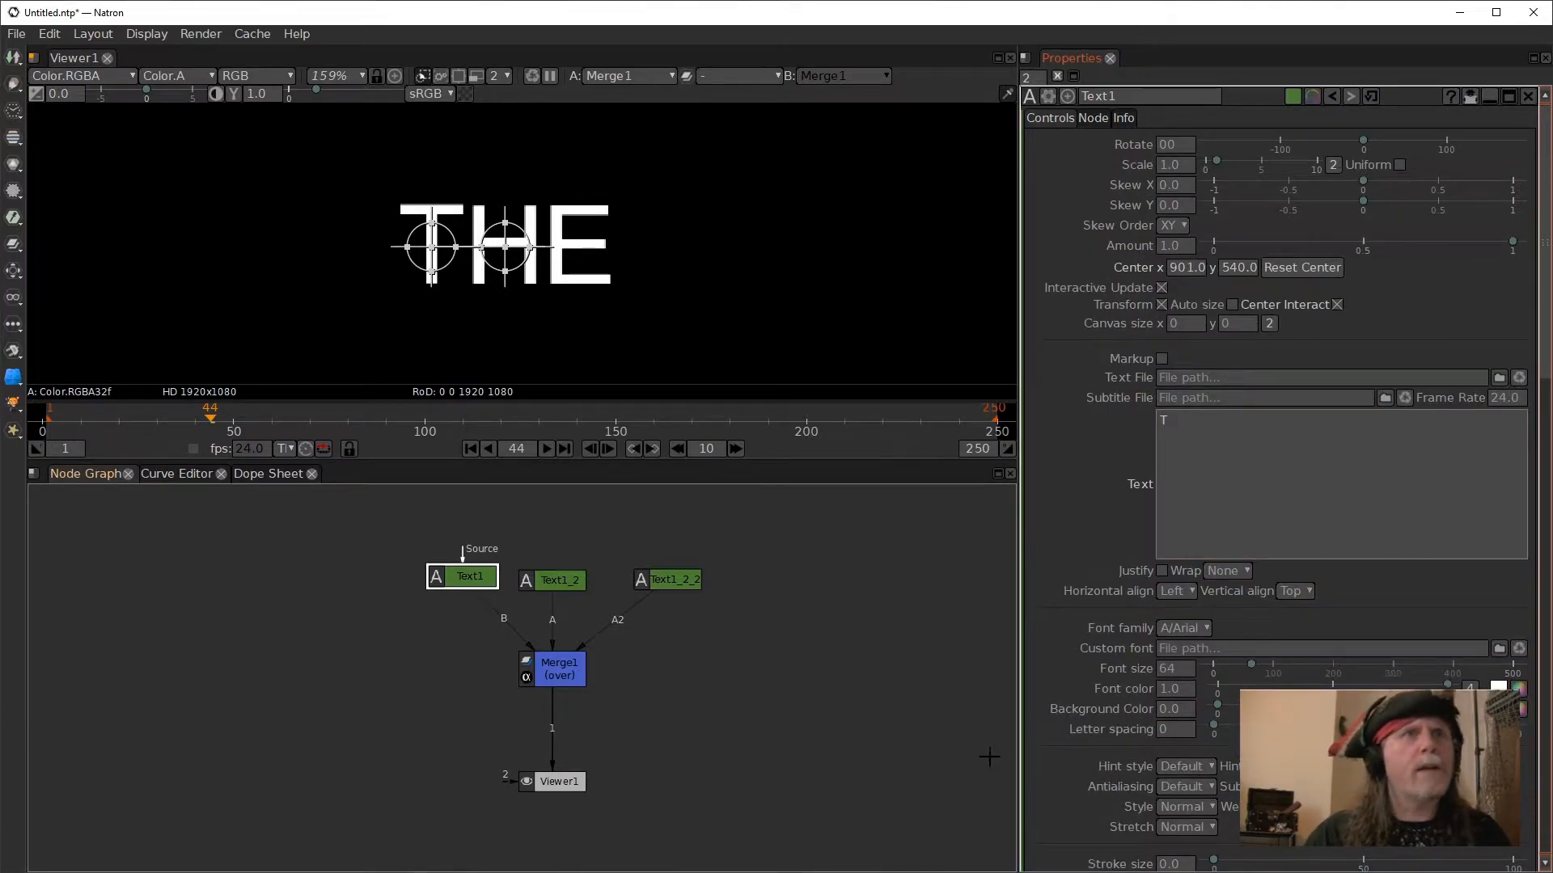
{"action": "left_click_drag", "start_coordinate": [1213, 726], "coordinate": [1077, 732]}
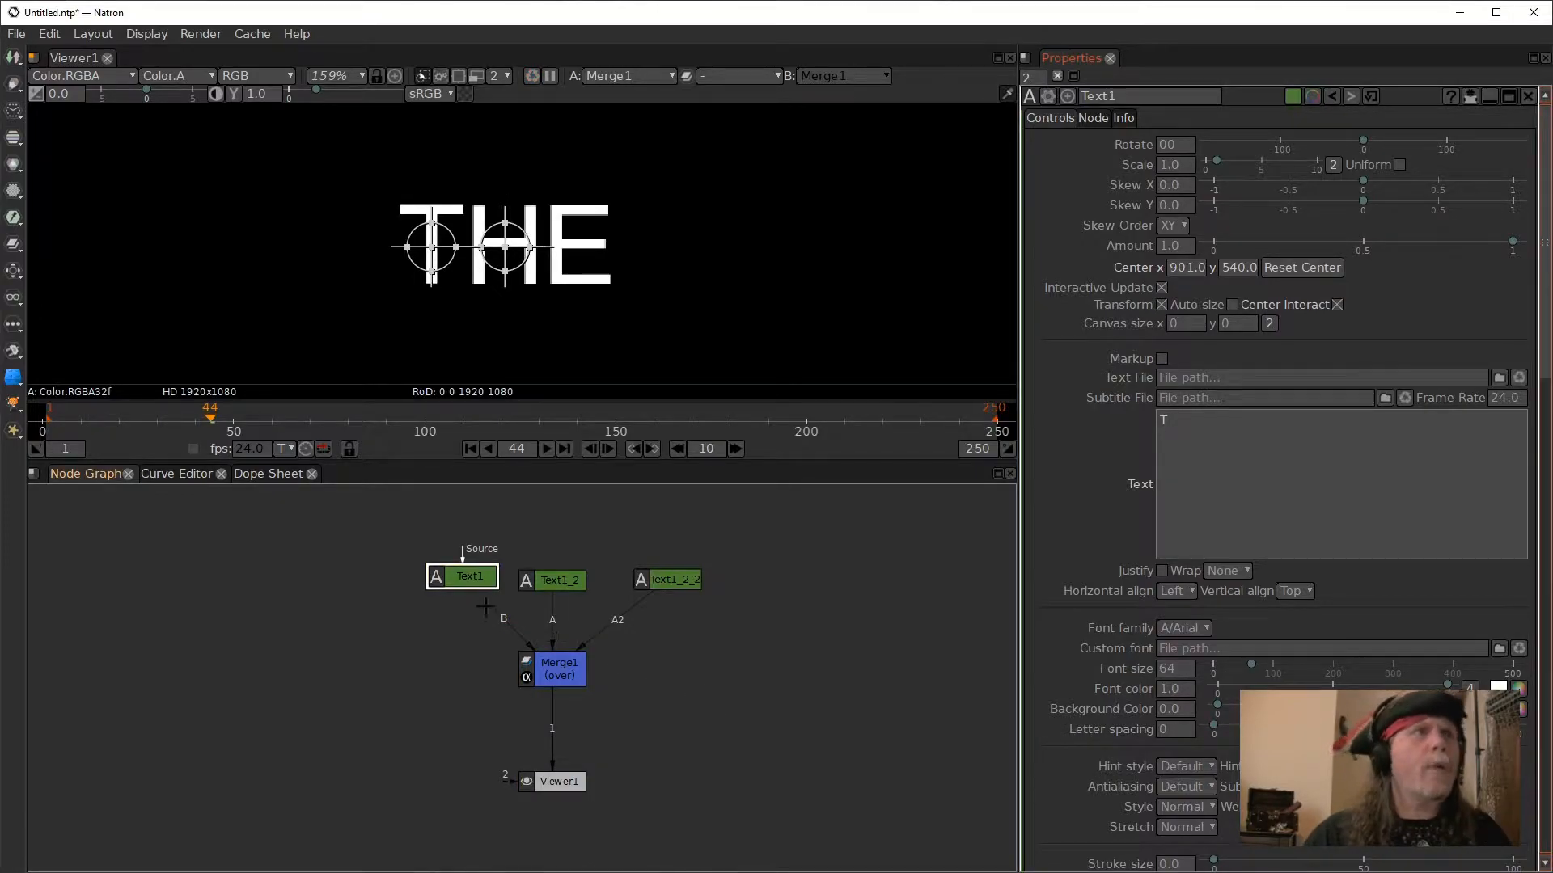
- Insert a Transform node after Text1, setting its Translate x to -43 and Rotate to about 38.6
{"action": "left_click", "coordinate": [467, 574]}
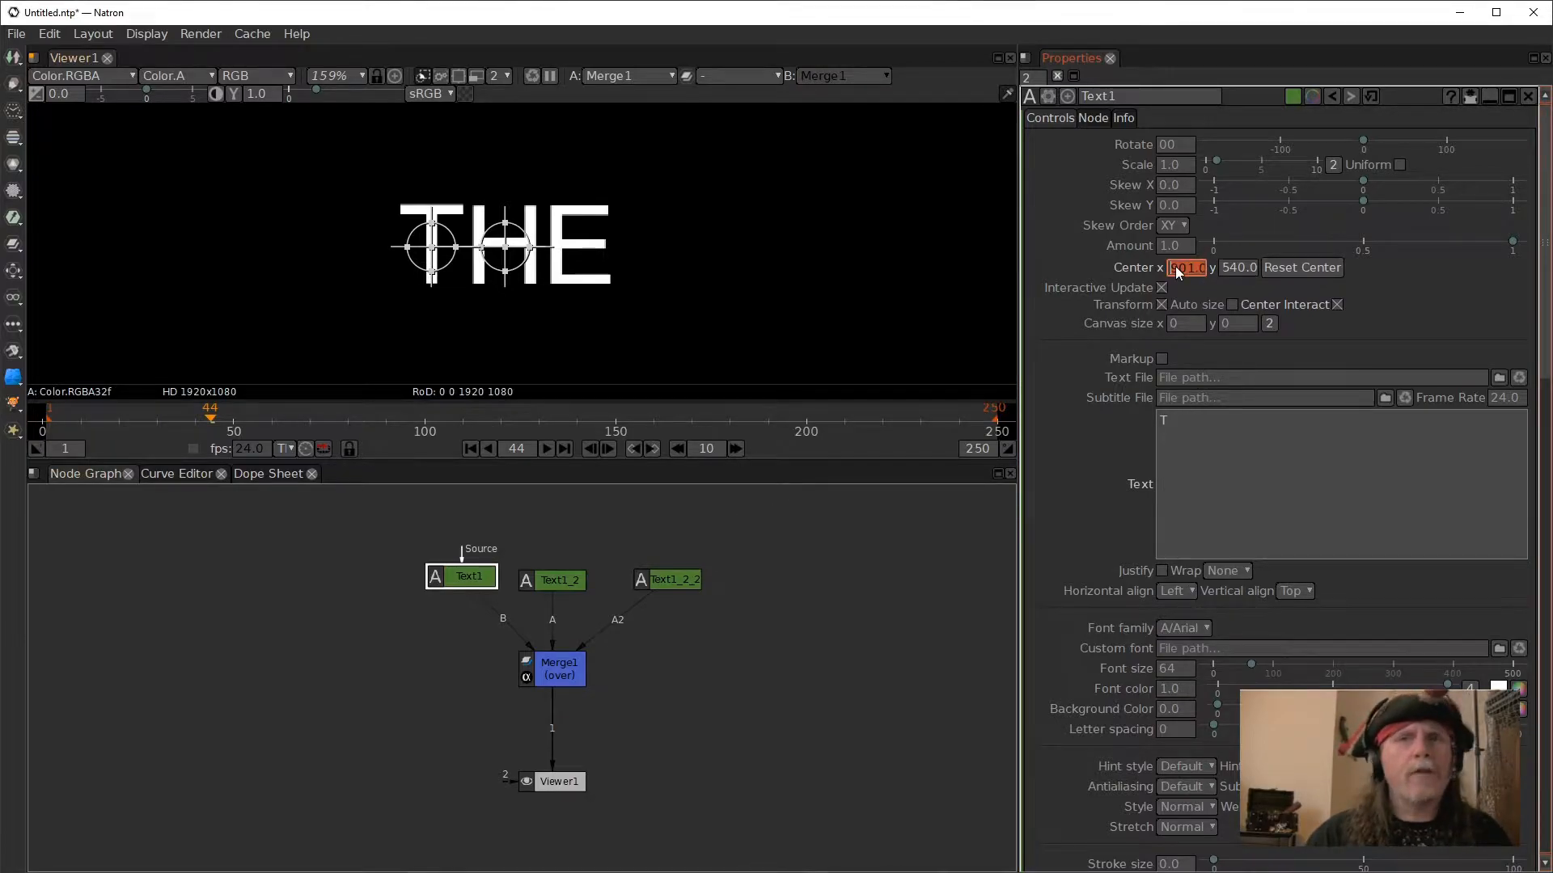
{"action": "left_click", "coordinate": [465, 577]}
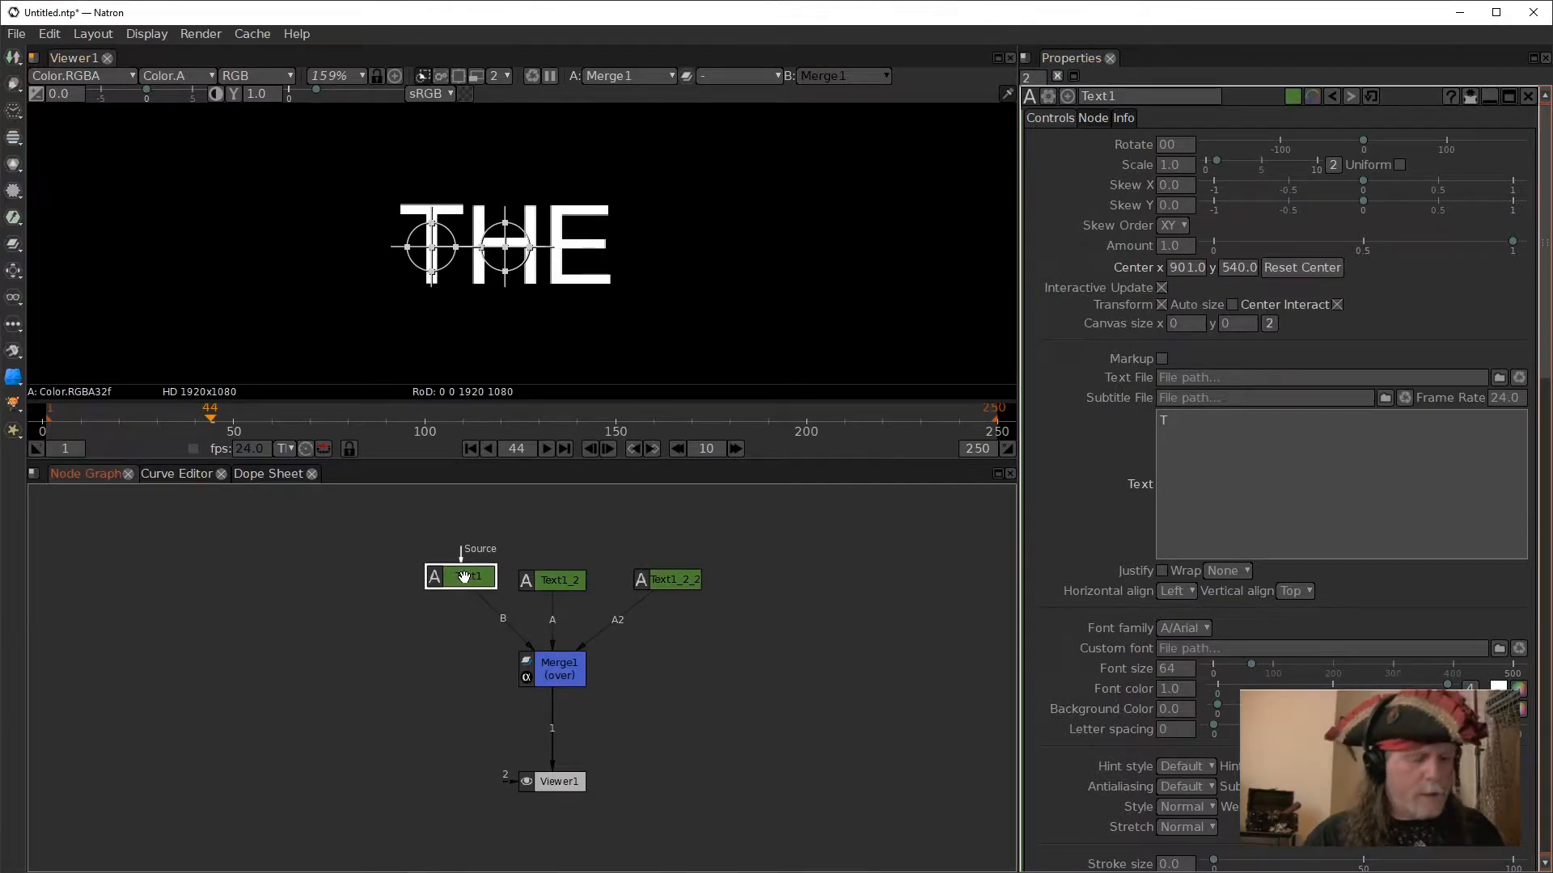
{"action": "key", "text": "t"}
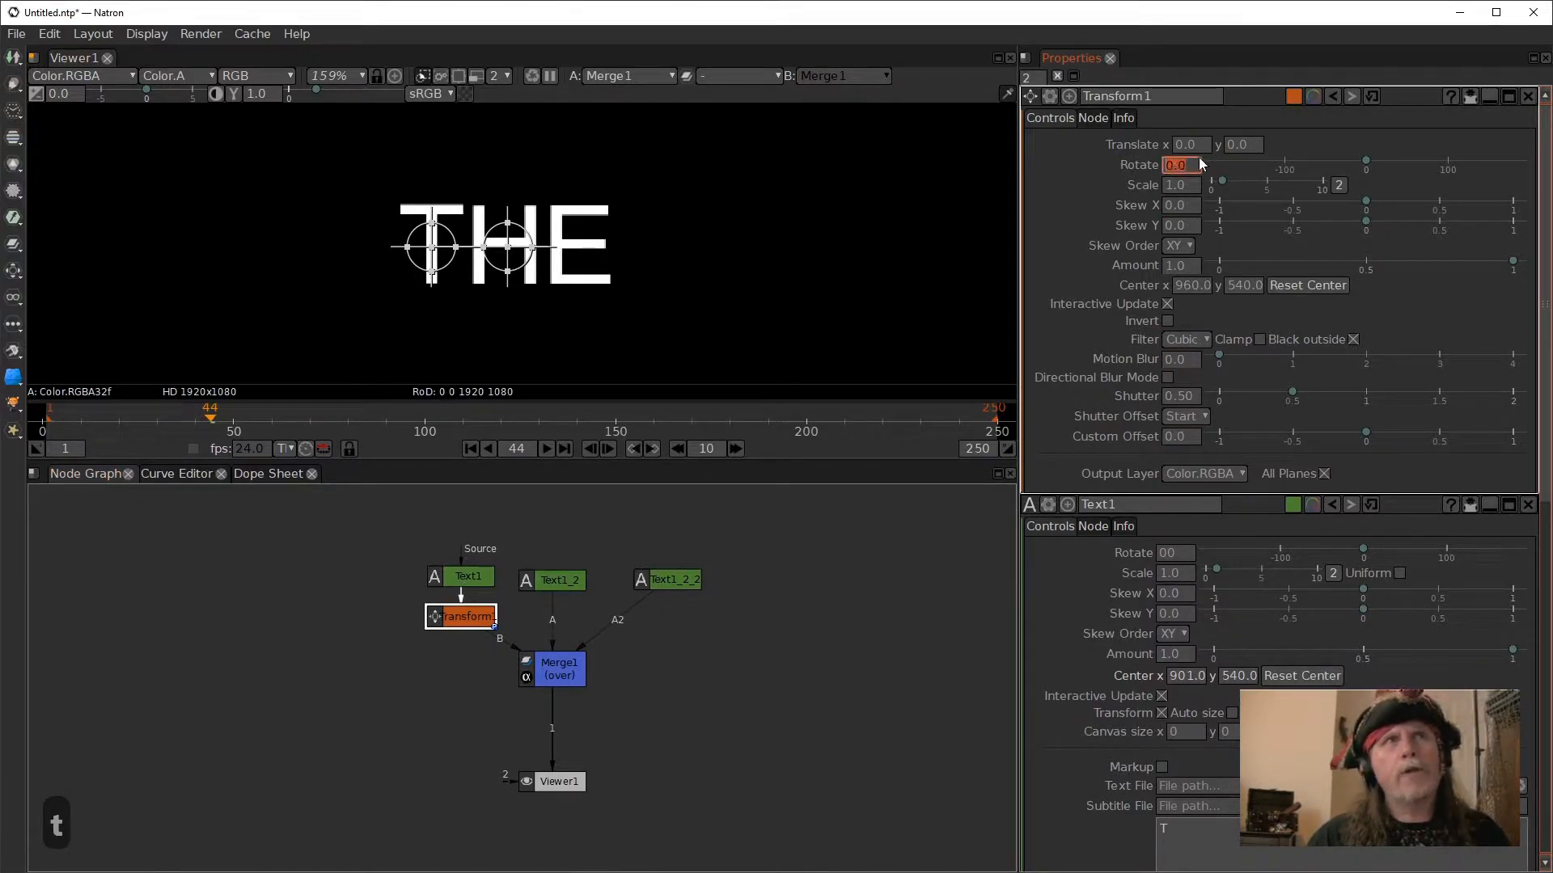
{"action": "left_click", "coordinate": [1177, 146]}
{"action": "scroll", "coordinate": [1177, 147], "scroll_direction": "down", "scroll_amount": 20}
{"action": "scroll", "coordinate": [1176, 147], "scroll_direction": "down", "scroll_amount": 20}
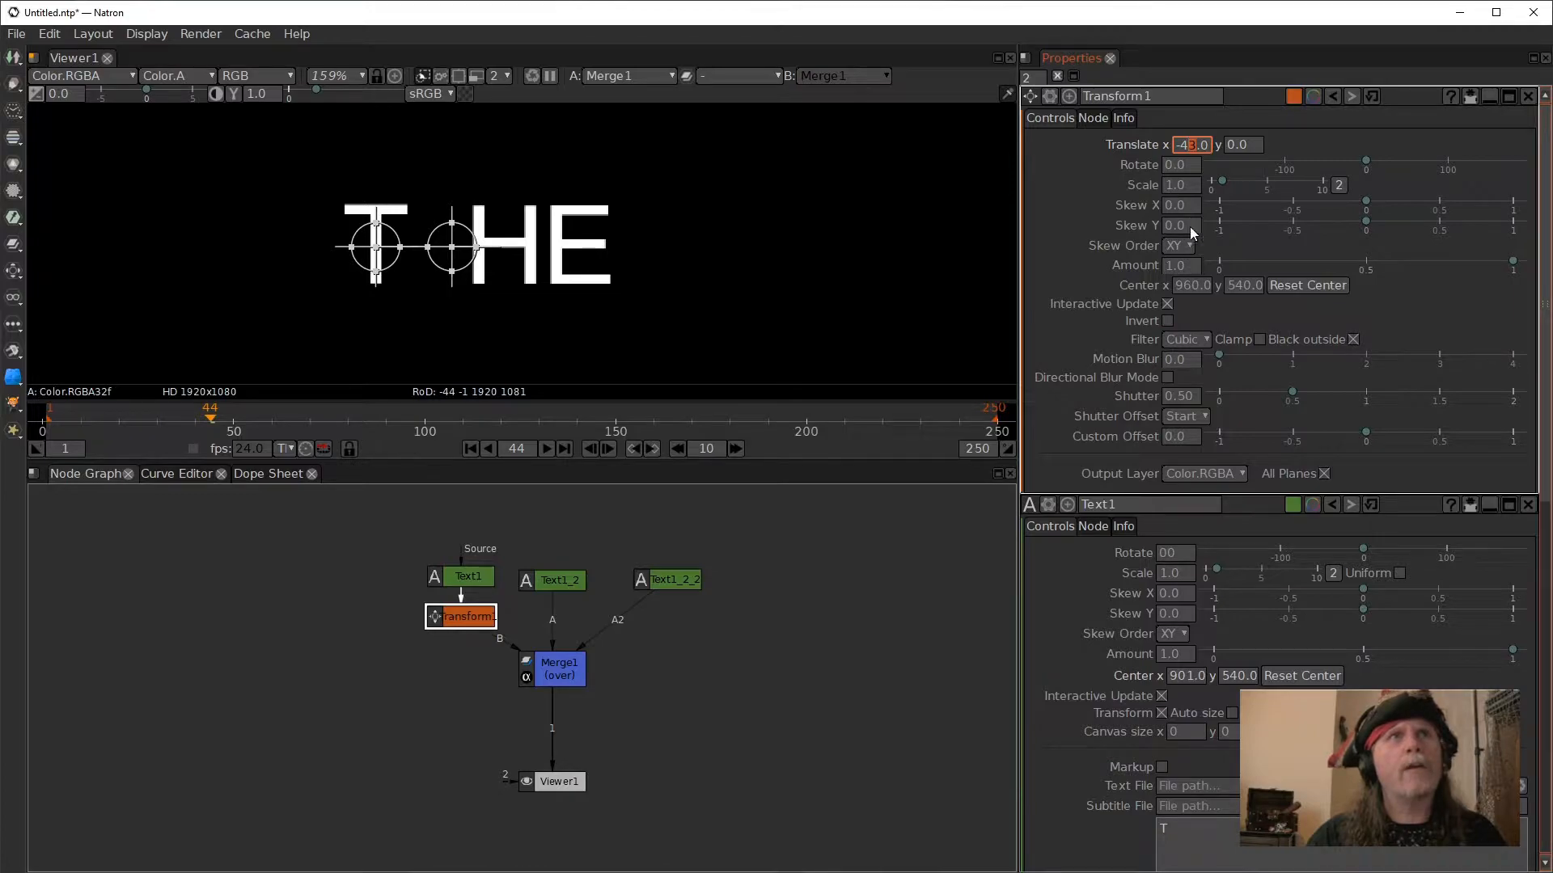
{"action": "scroll", "coordinate": [1166, 164], "scroll_direction": "up", "scroll_amount": 4}
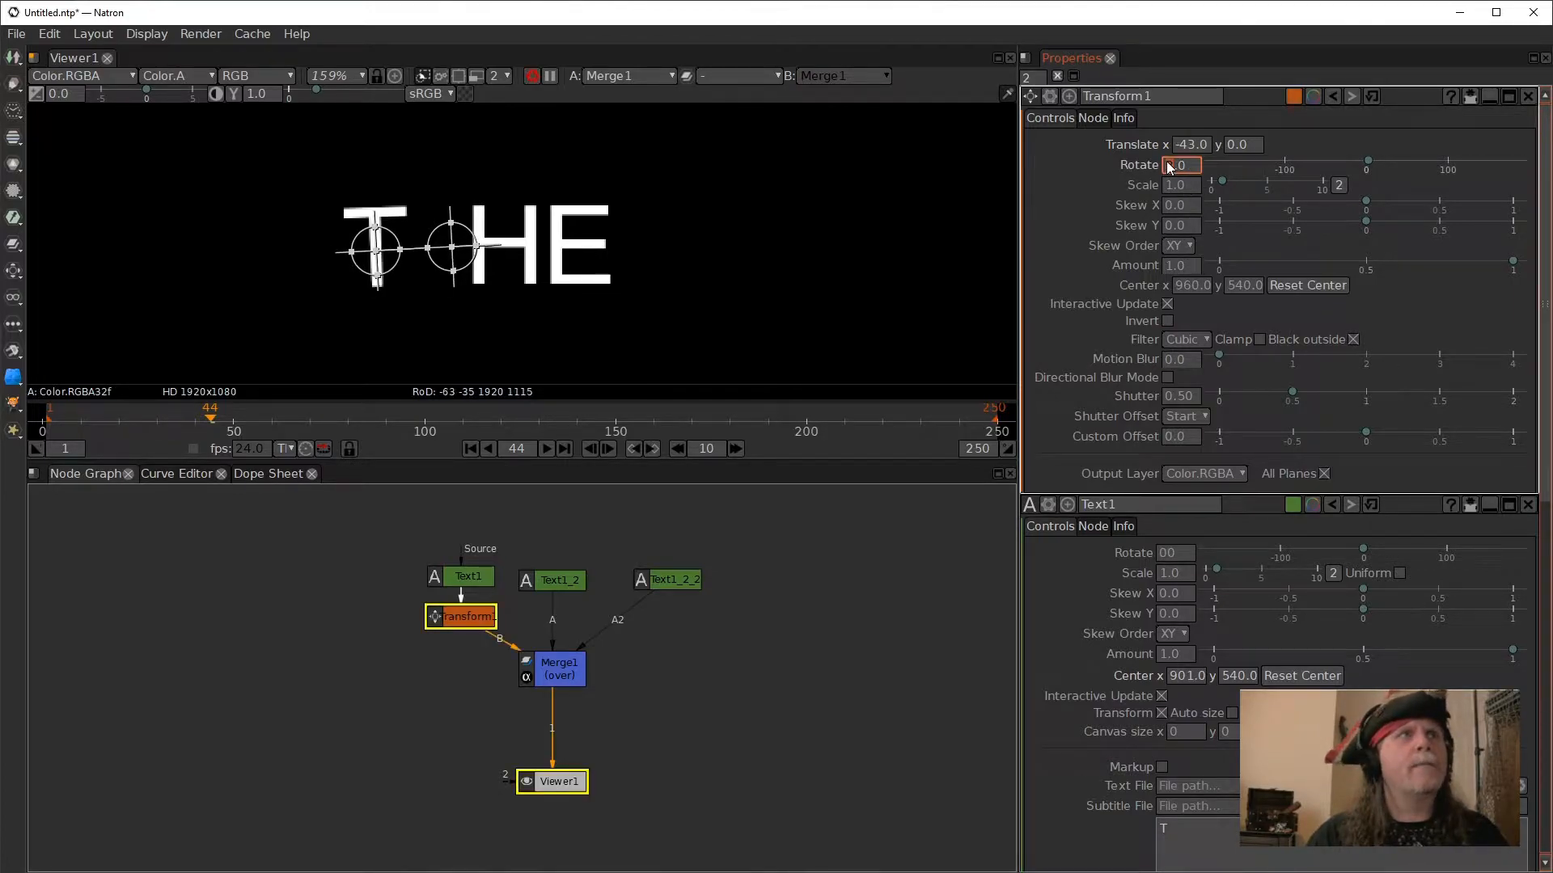
{"action": "scroll", "coordinate": [1166, 165], "scroll_direction": "up", "scroll_amount": 12}
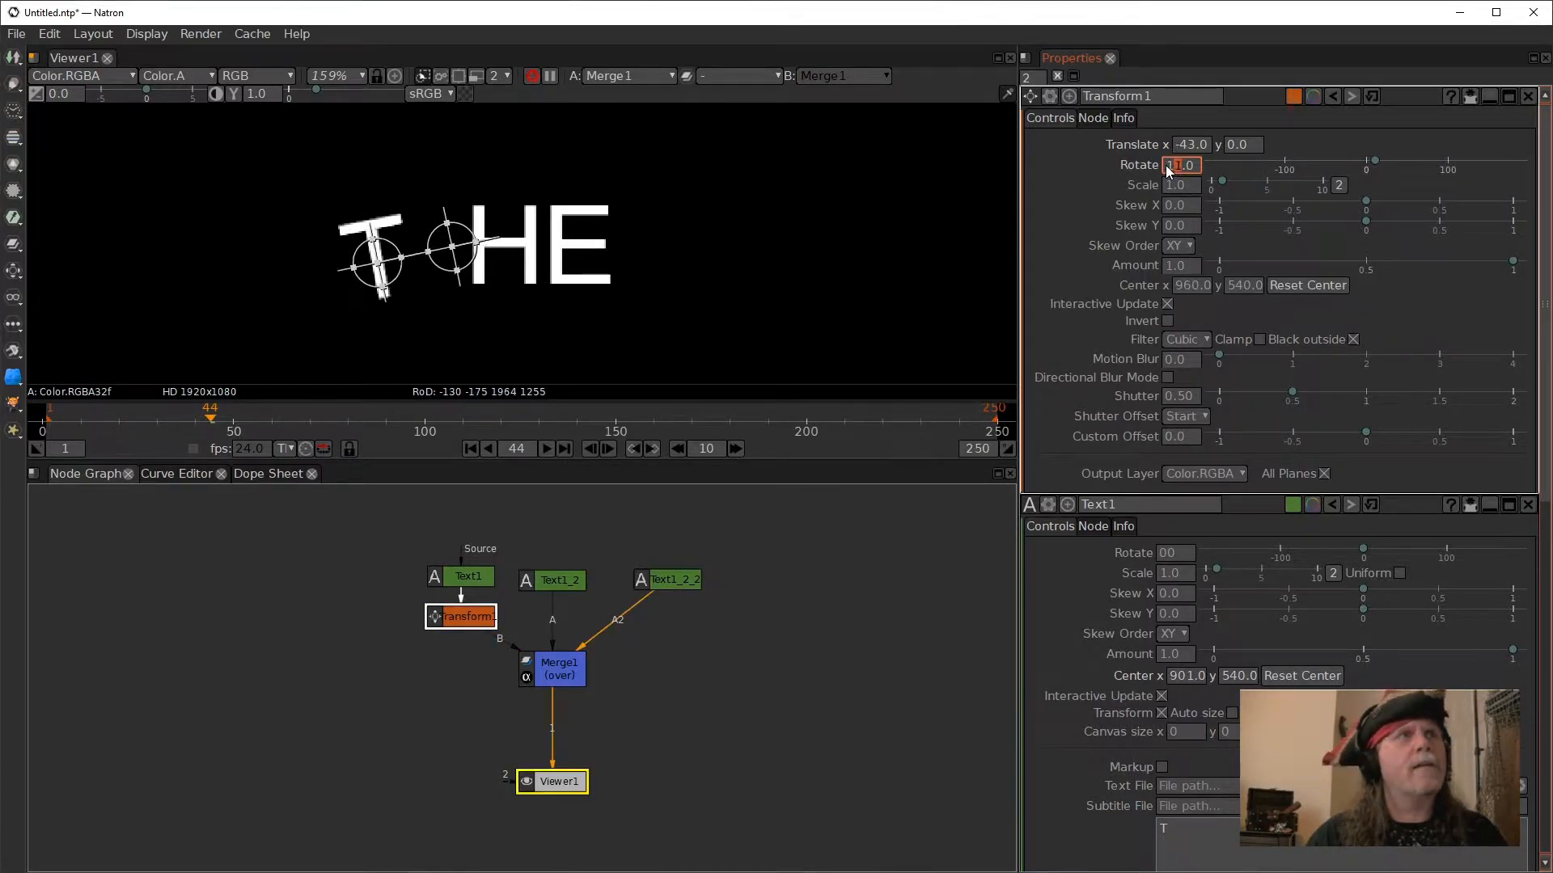
{"action": "left_click_drag", "start_coordinate": [1375, 159], "coordinate": [1396, 162]}
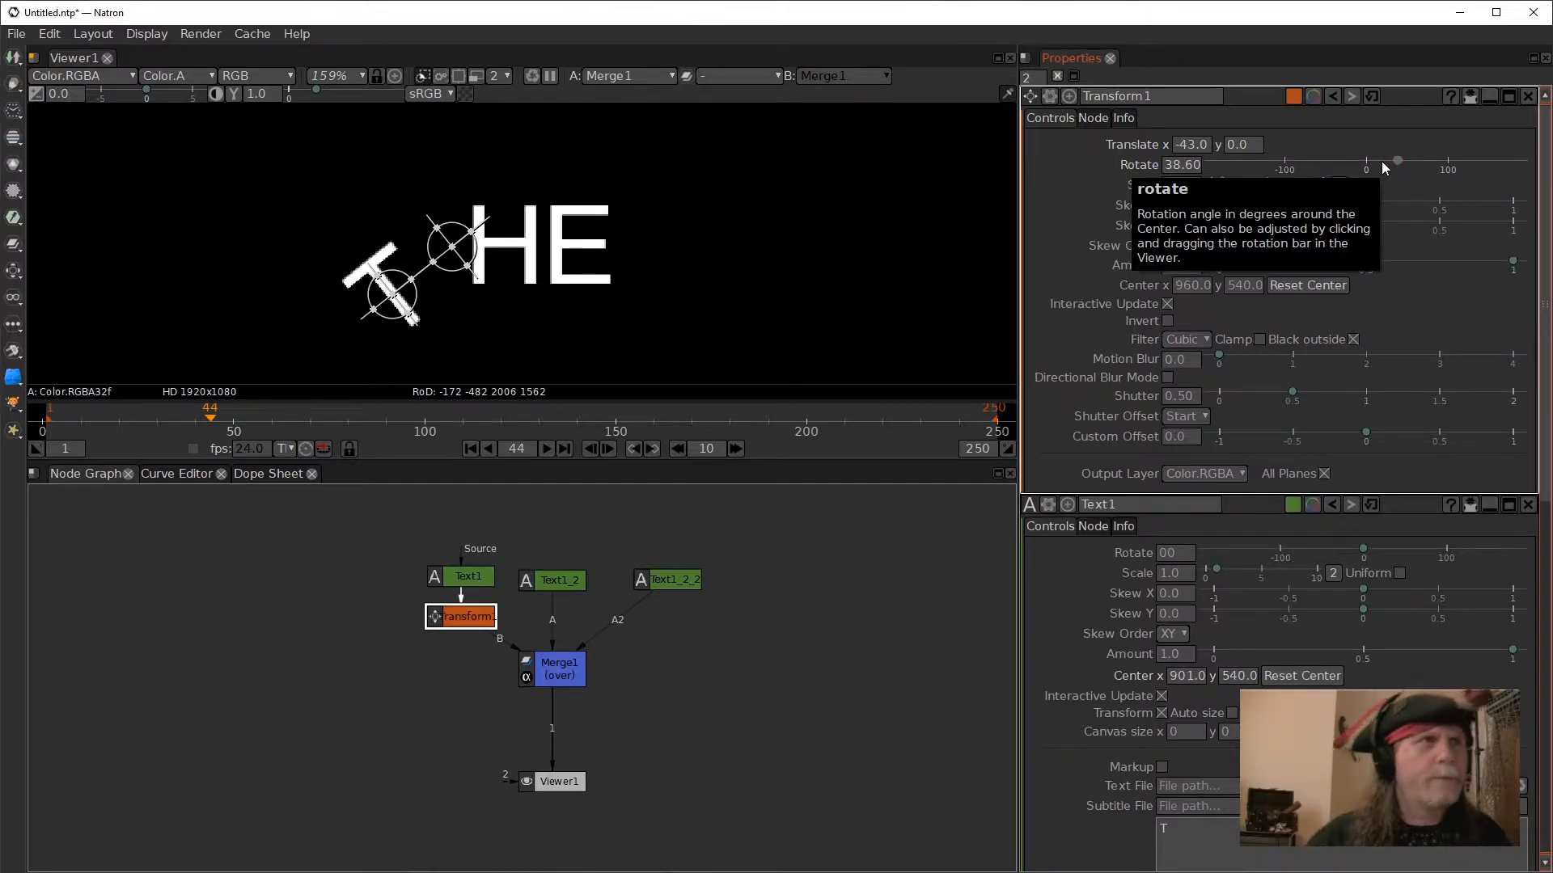
- Delete the Transform node between Text1 and Merge1
{"action": "left_click", "coordinate": [458, 621]}
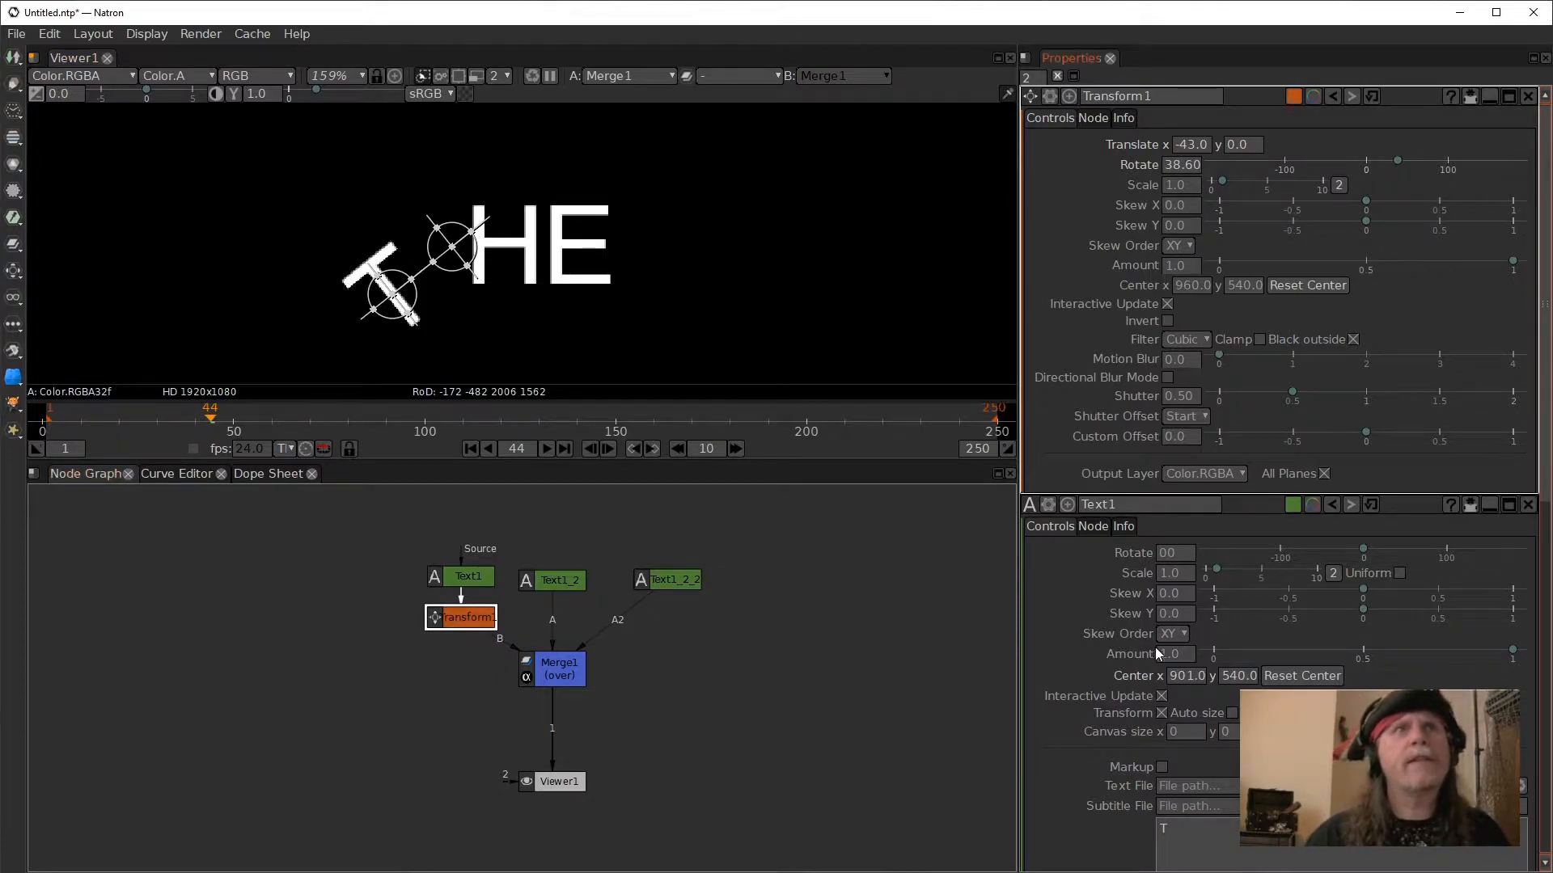
{"action": "key", "text": "Delete"}
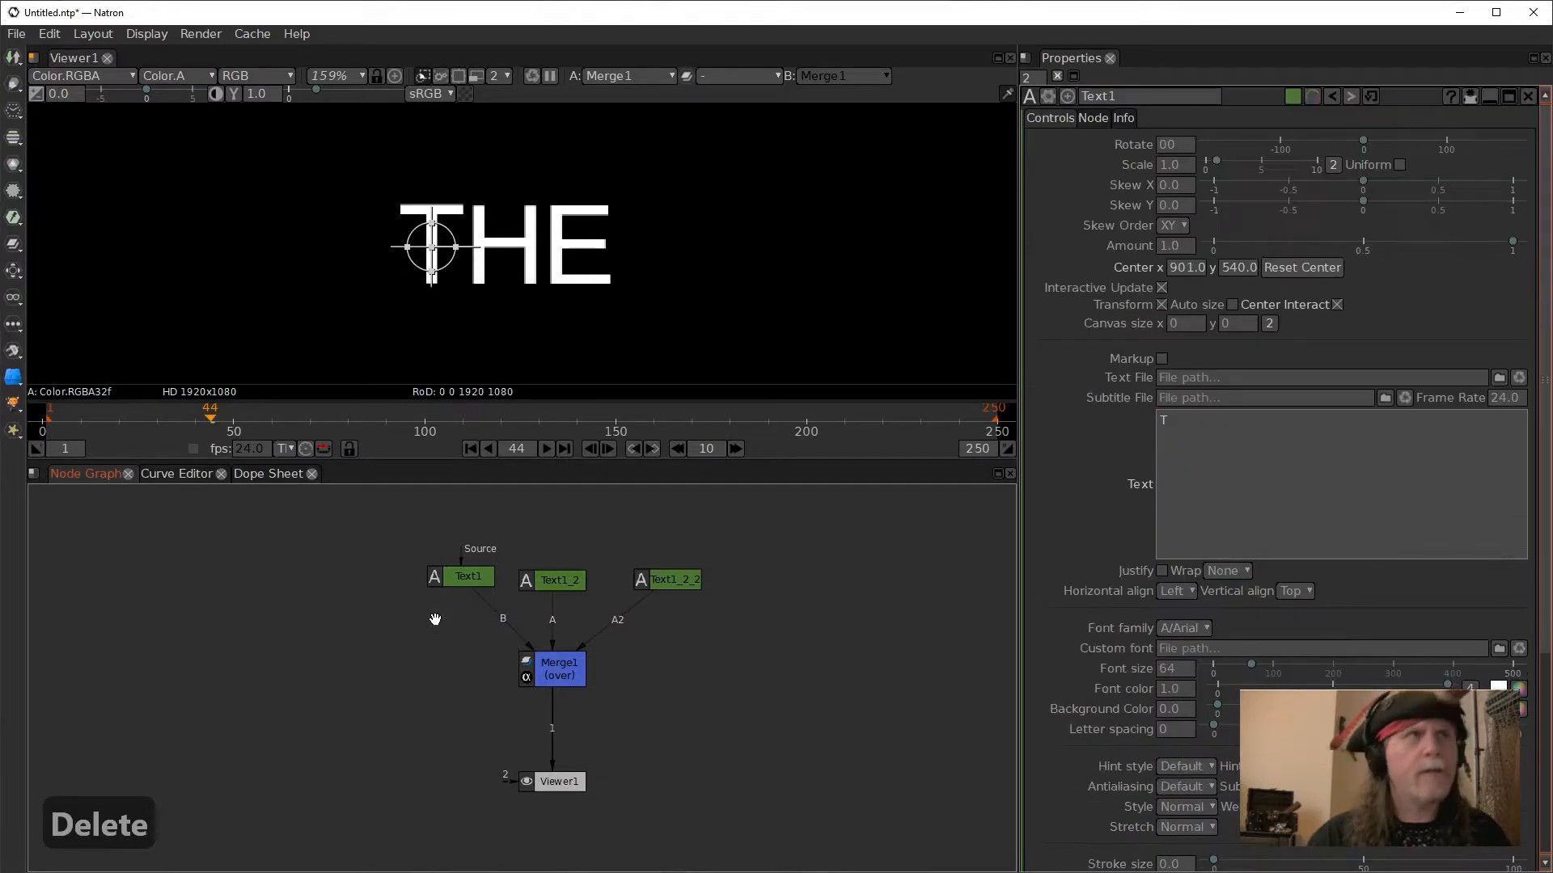
- Reset Text1's center to x 960, y 540
{"action": "left_click", "coordinate": [469, 581]}
{"action": "left_click", "coordinate": [1241, 429]}
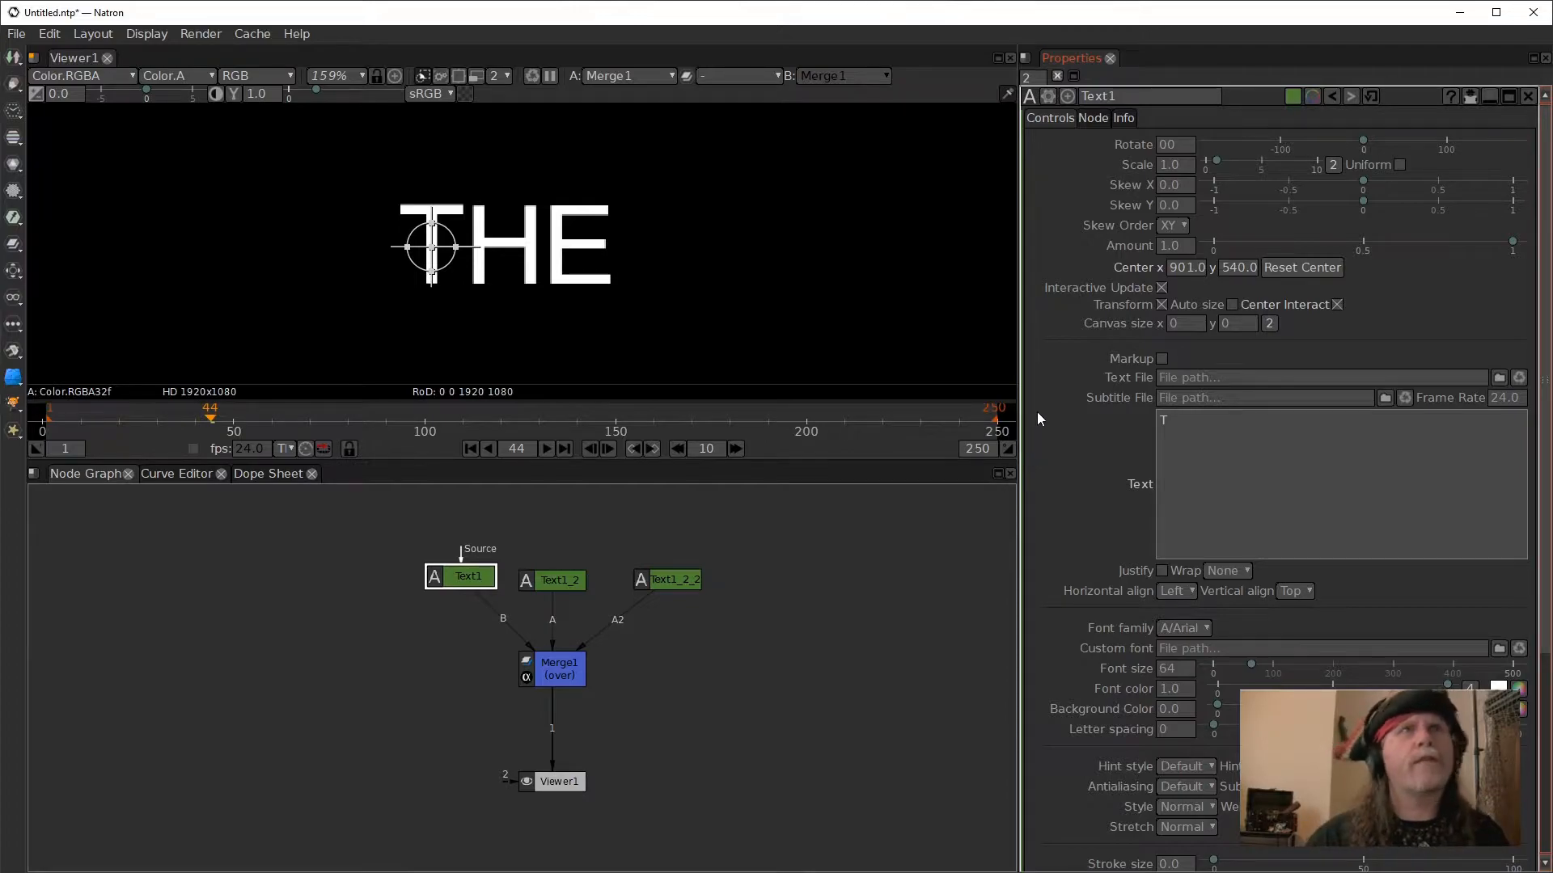
{"action": "left_click", "coordinate": [1266, 269]}
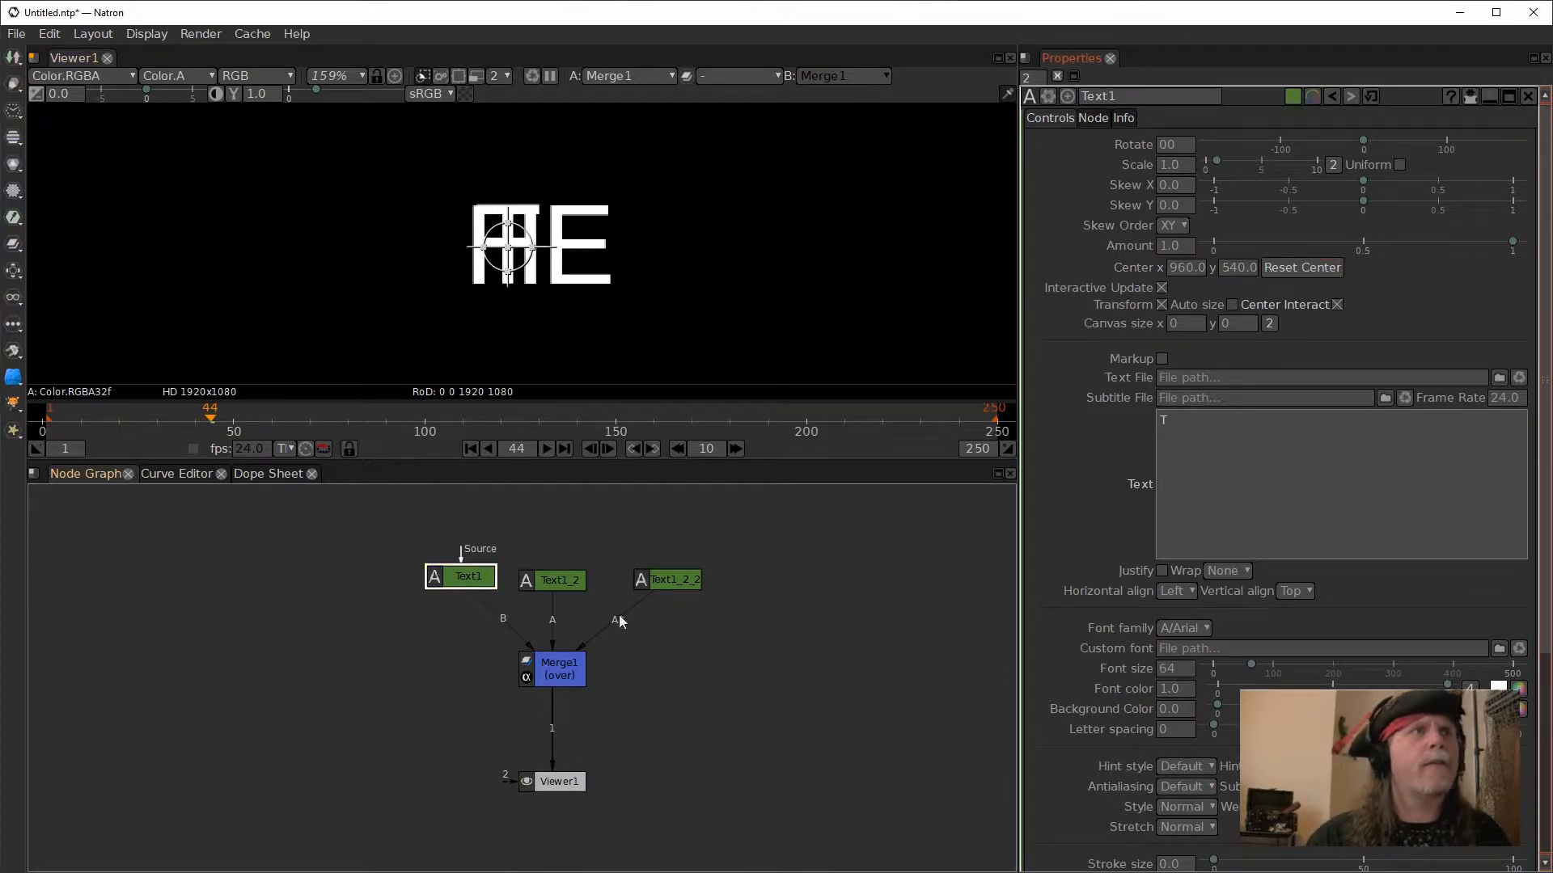
- Delete the Text1_2 and Text1_2_2 nodes and place Text1 directly above Merge1
{"action": "left_click", "coordinate": [575, 583]}
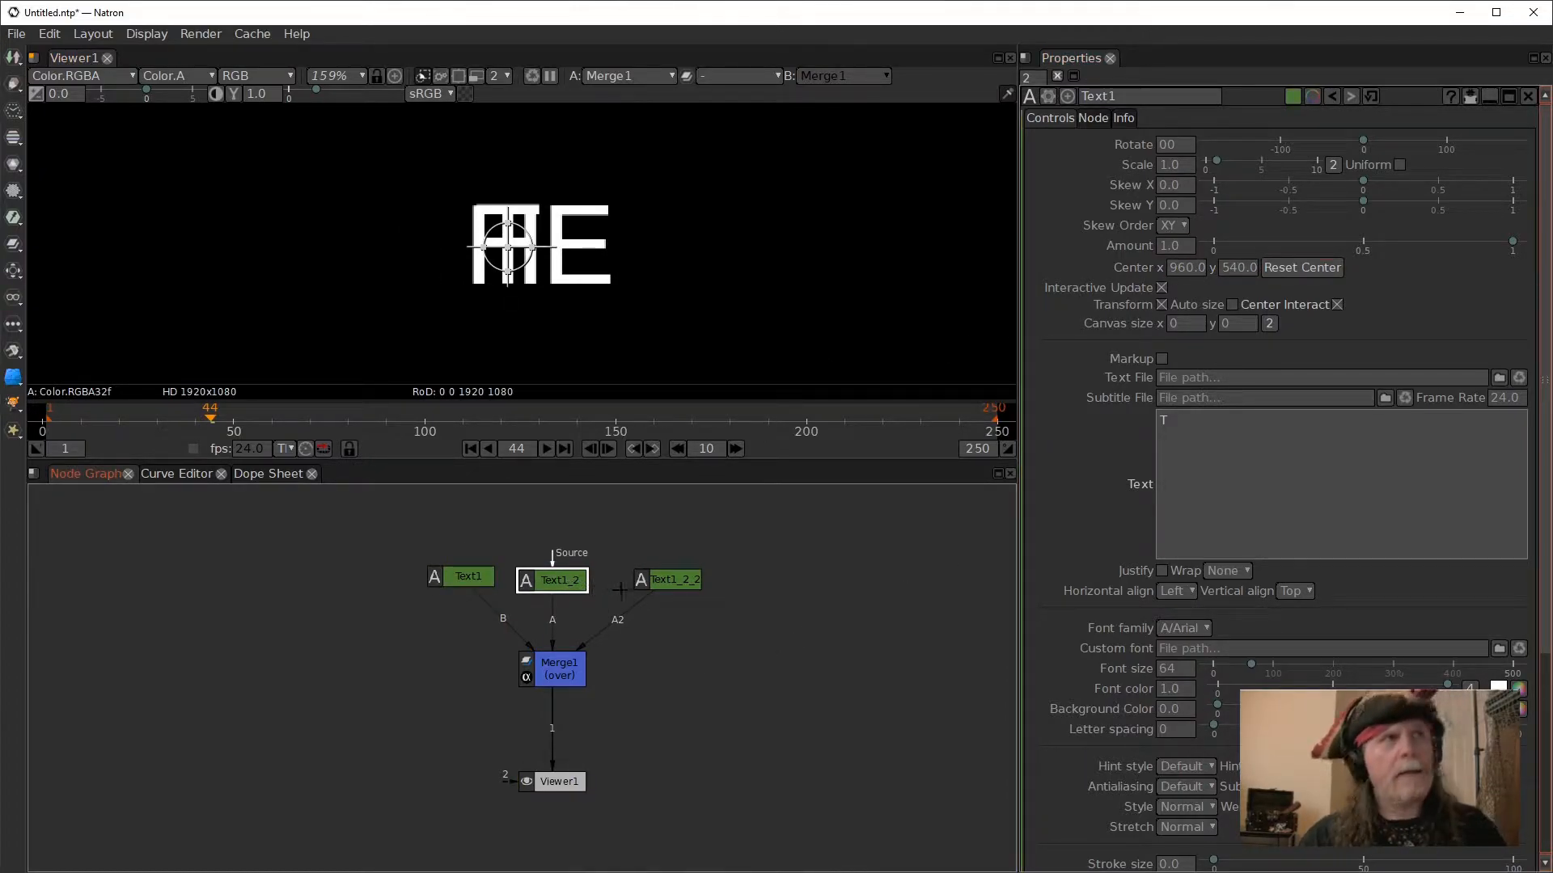
{"action": "key", "text": "Delete"}
{"action": "key", "text": "Delete"}
{"action": "left_click_drag", "start_coordinate": [471, 574], "coordinate": [556, 564]}
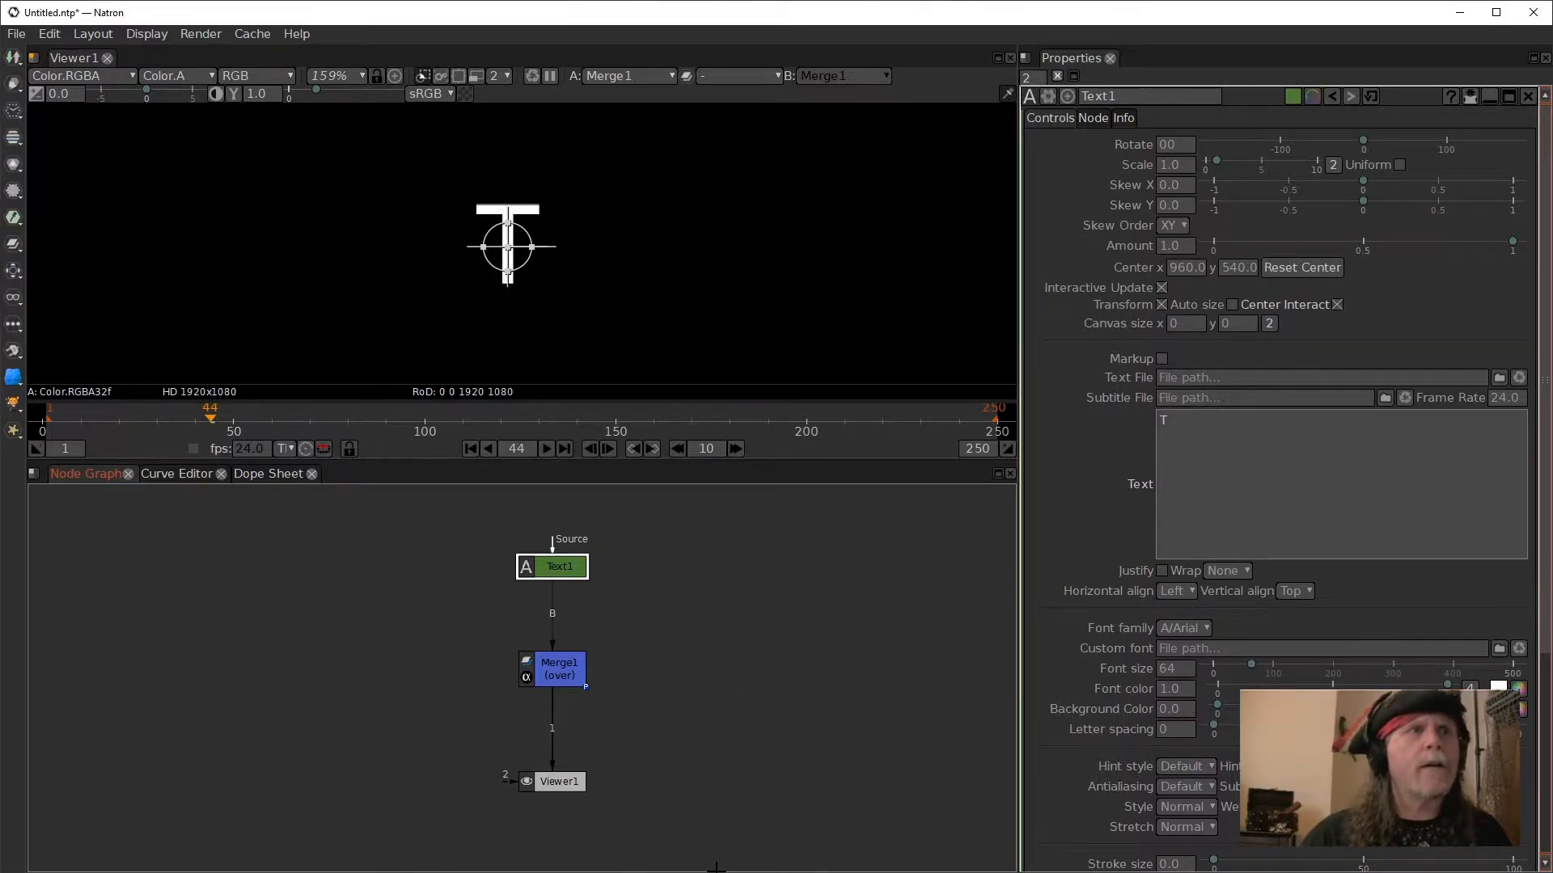
- Look at the node graph of the Smart Node Example_001 project and return to the untitled project
{"action": "left_click", "coordinate": [748, 845]}
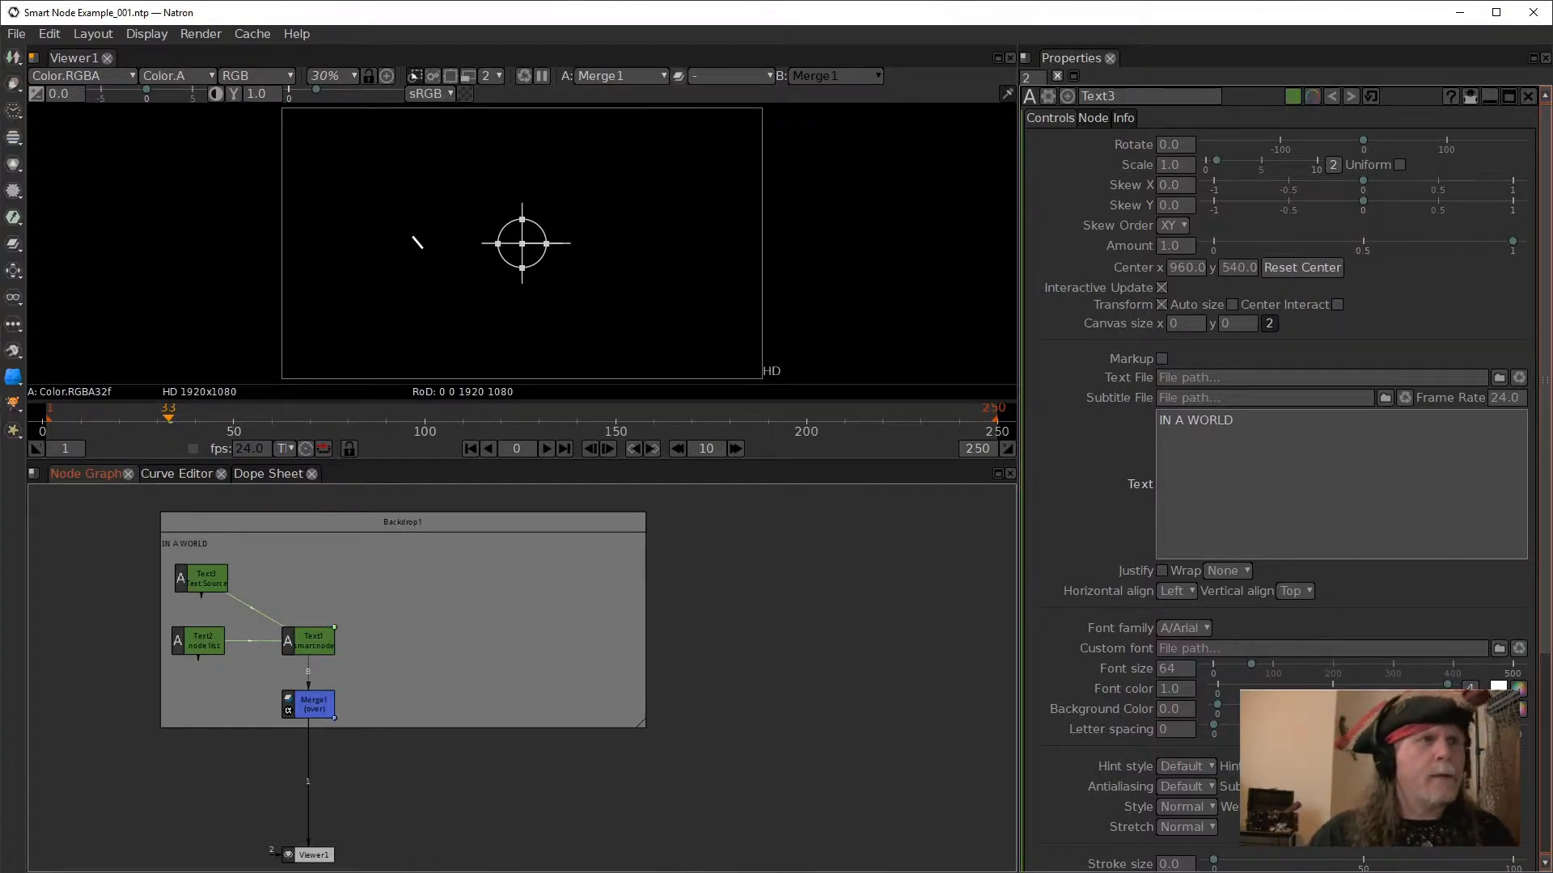
{"action": "mouse_move", "coordinate": [692, 863]}
{"action": "left_click", "coordinate": [938, 845]}
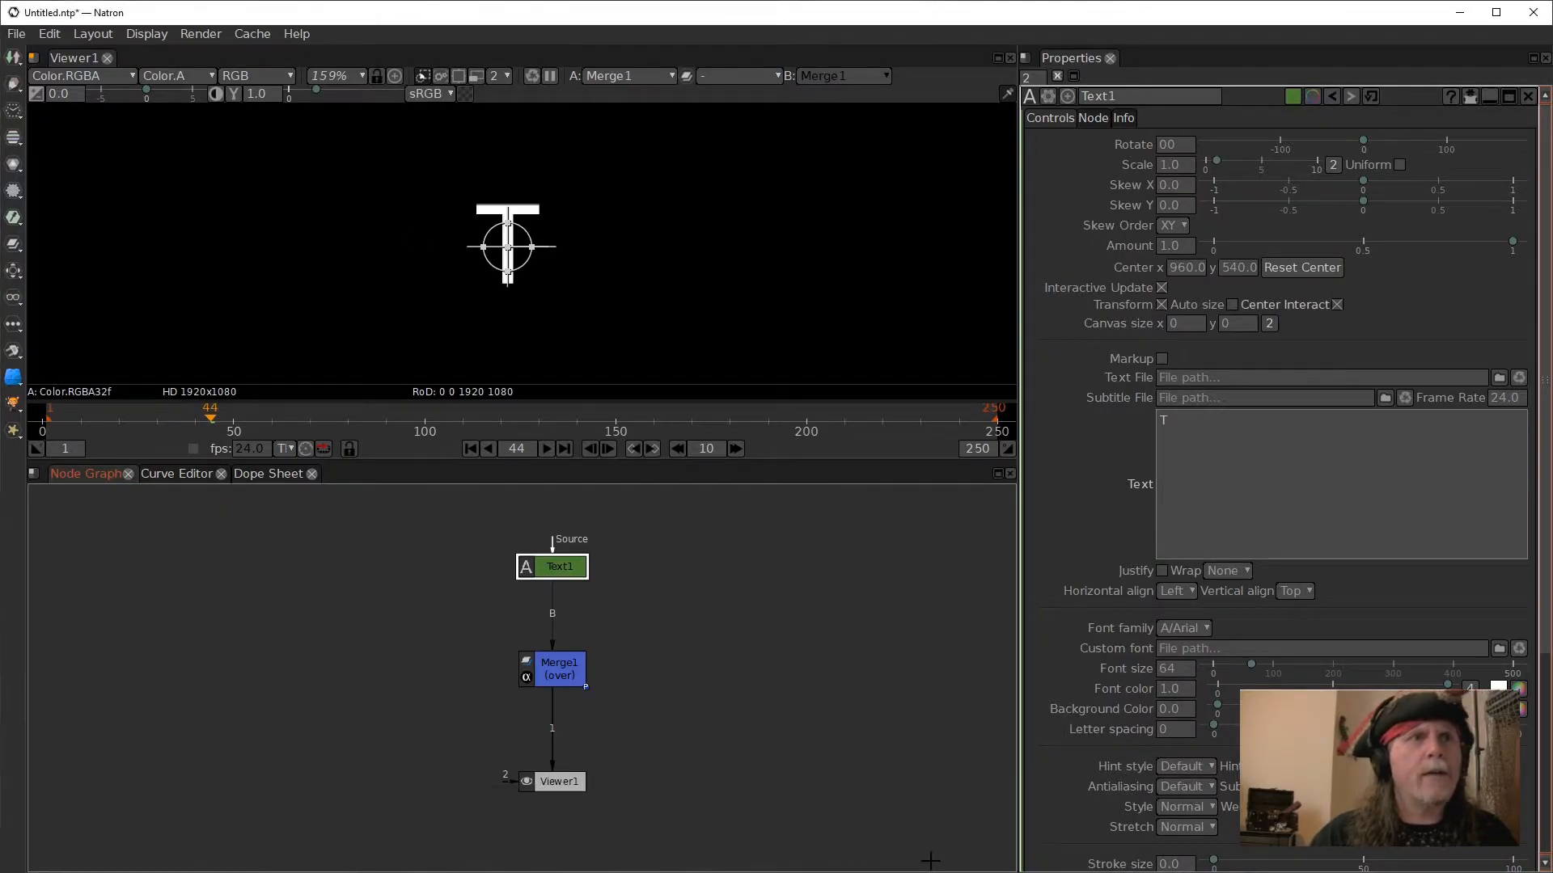
- Add an unconnected Text node to the graph and place it to the left of Text1
{"action": "left_click", "coordinate": [468, 619]}
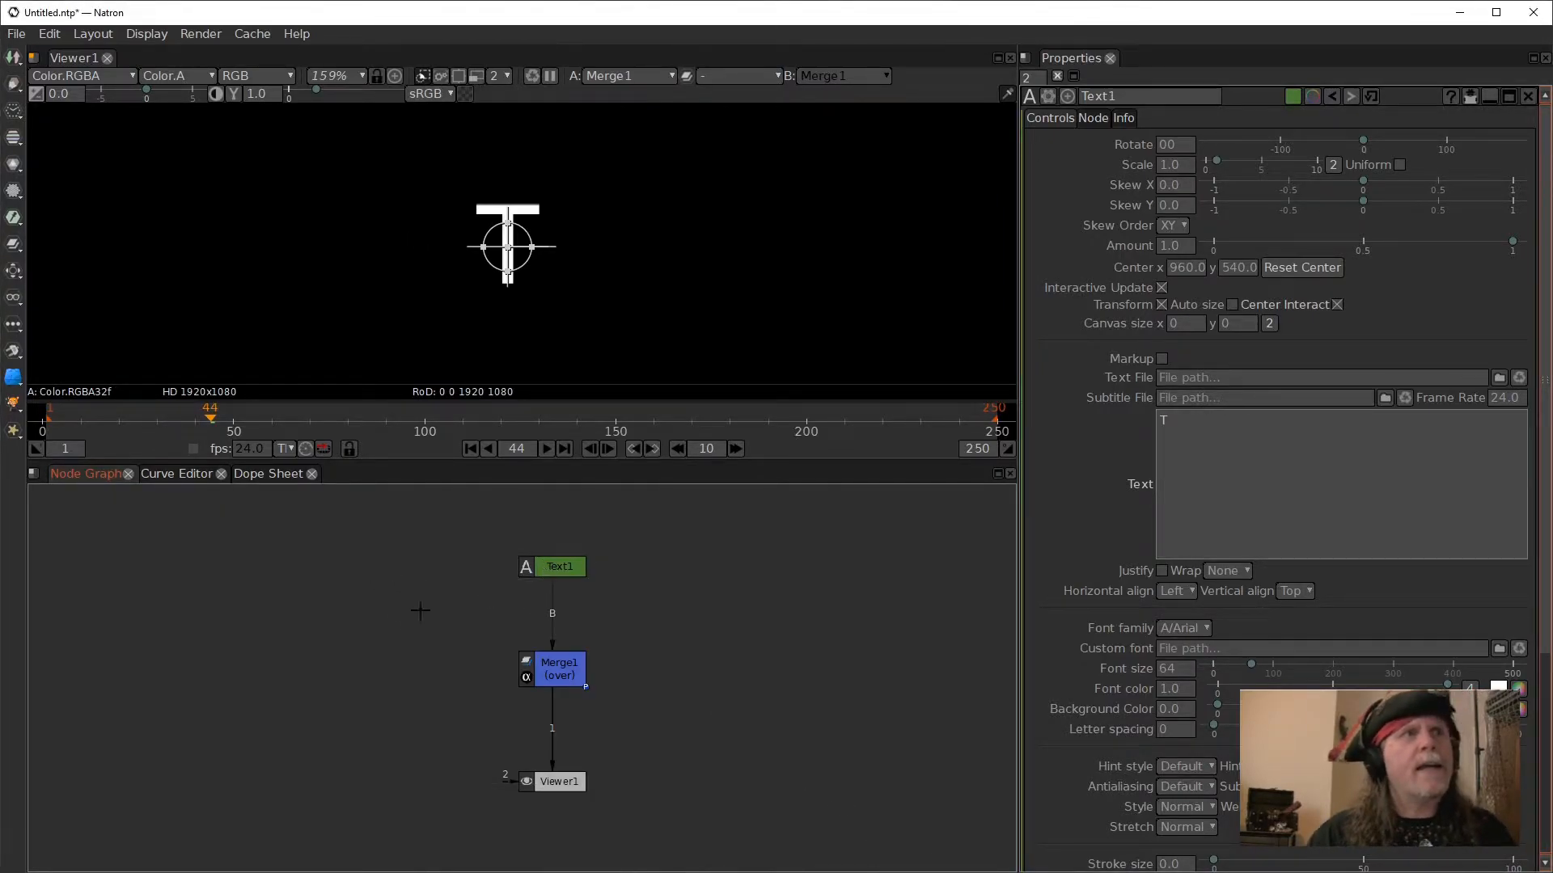
{"action": "key", "text": "Tab"}
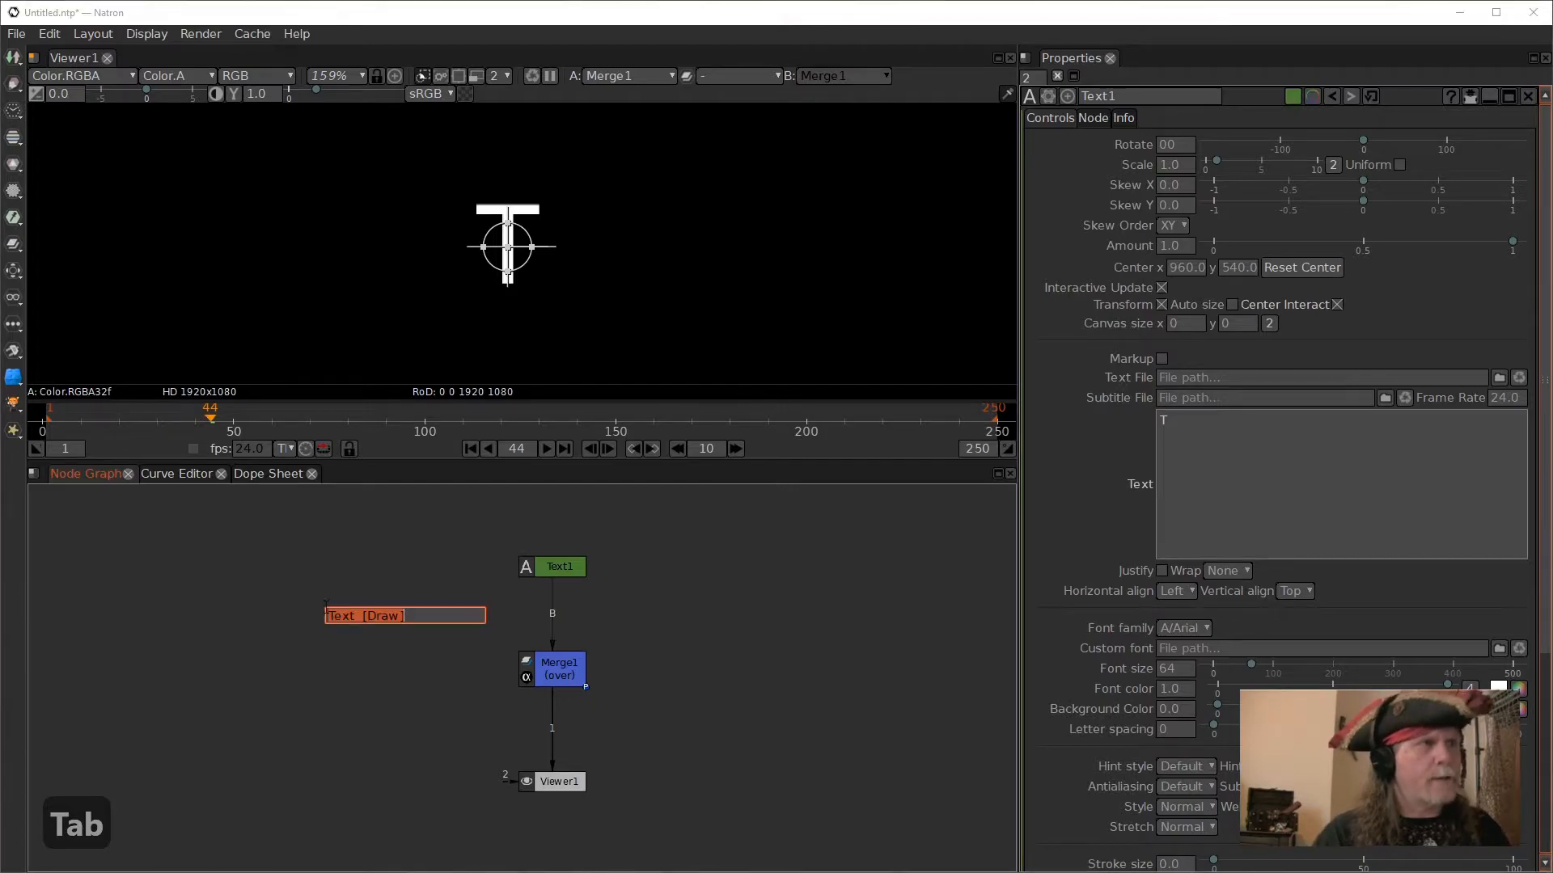
{"action": "key", "text": "Return"}
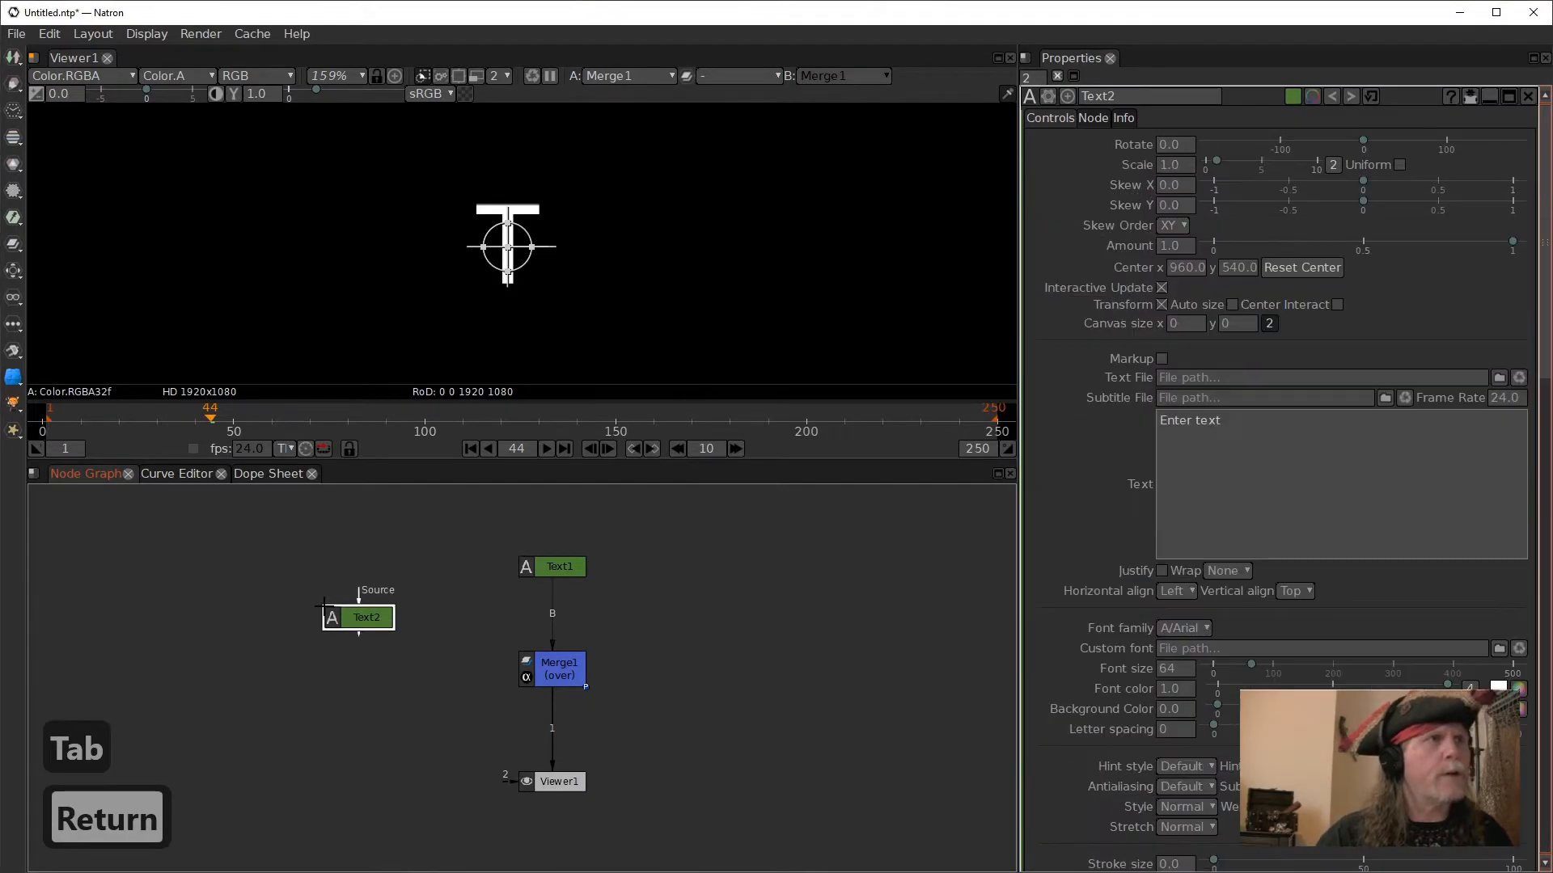
{"action": "left_click_drag", "start_coordinate": [360, 619], "coordinate": [319, 549]}
{"action": "left_click", "coordinate": [1164, 441]}
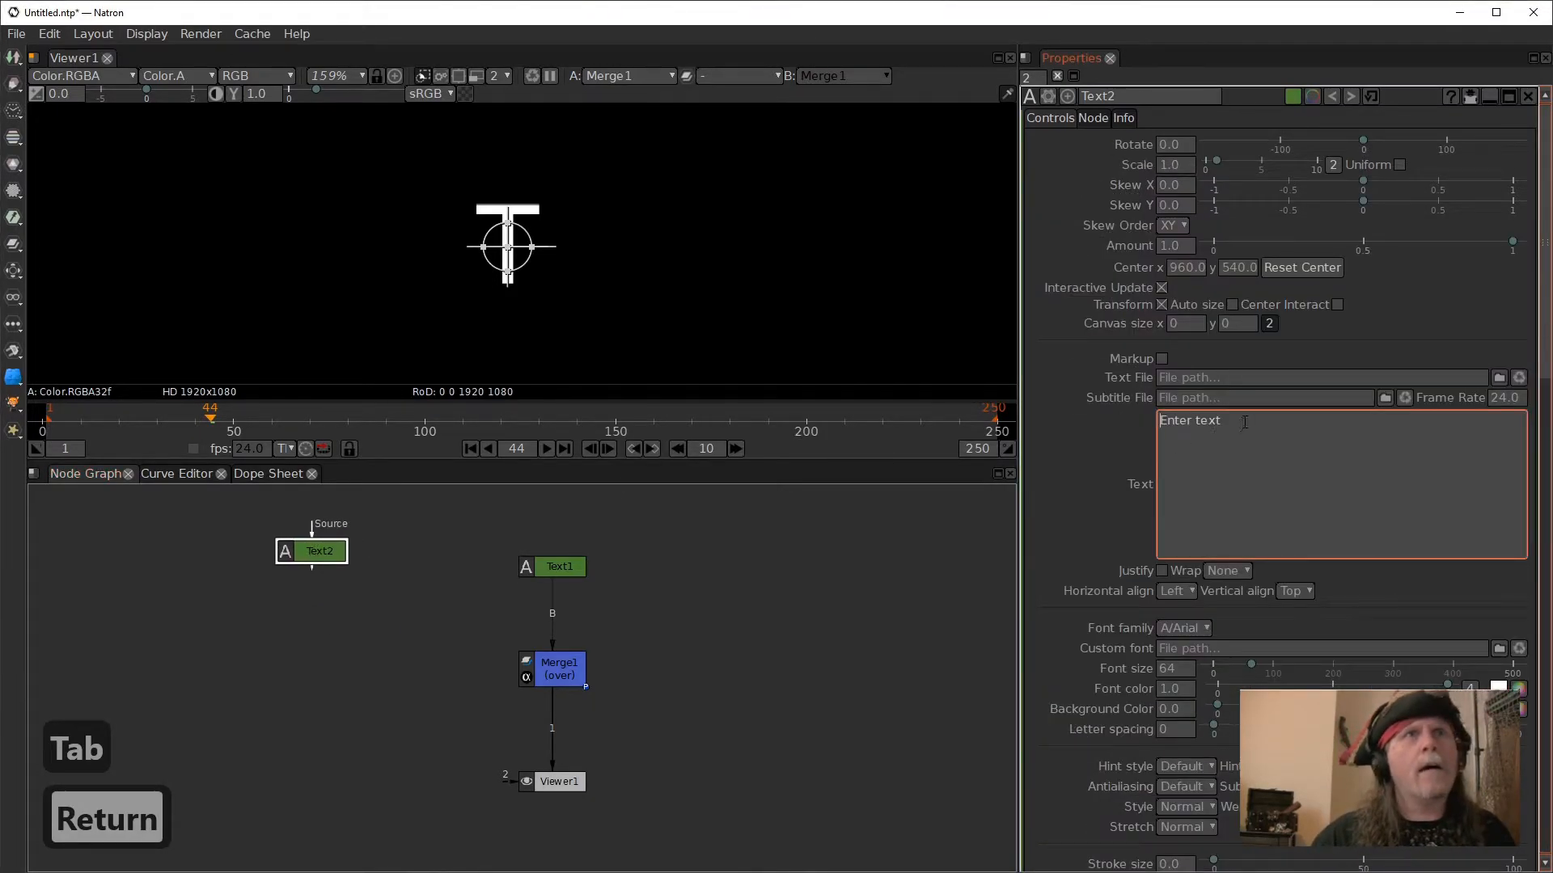
- Set an expression on Text1's text parameter that references the Text2 node's text, Text2.text.get()
{"action": "left_click", "coordinate": [560, 566]}
{"action": "right_click", "coordinate": [1266, 469]}
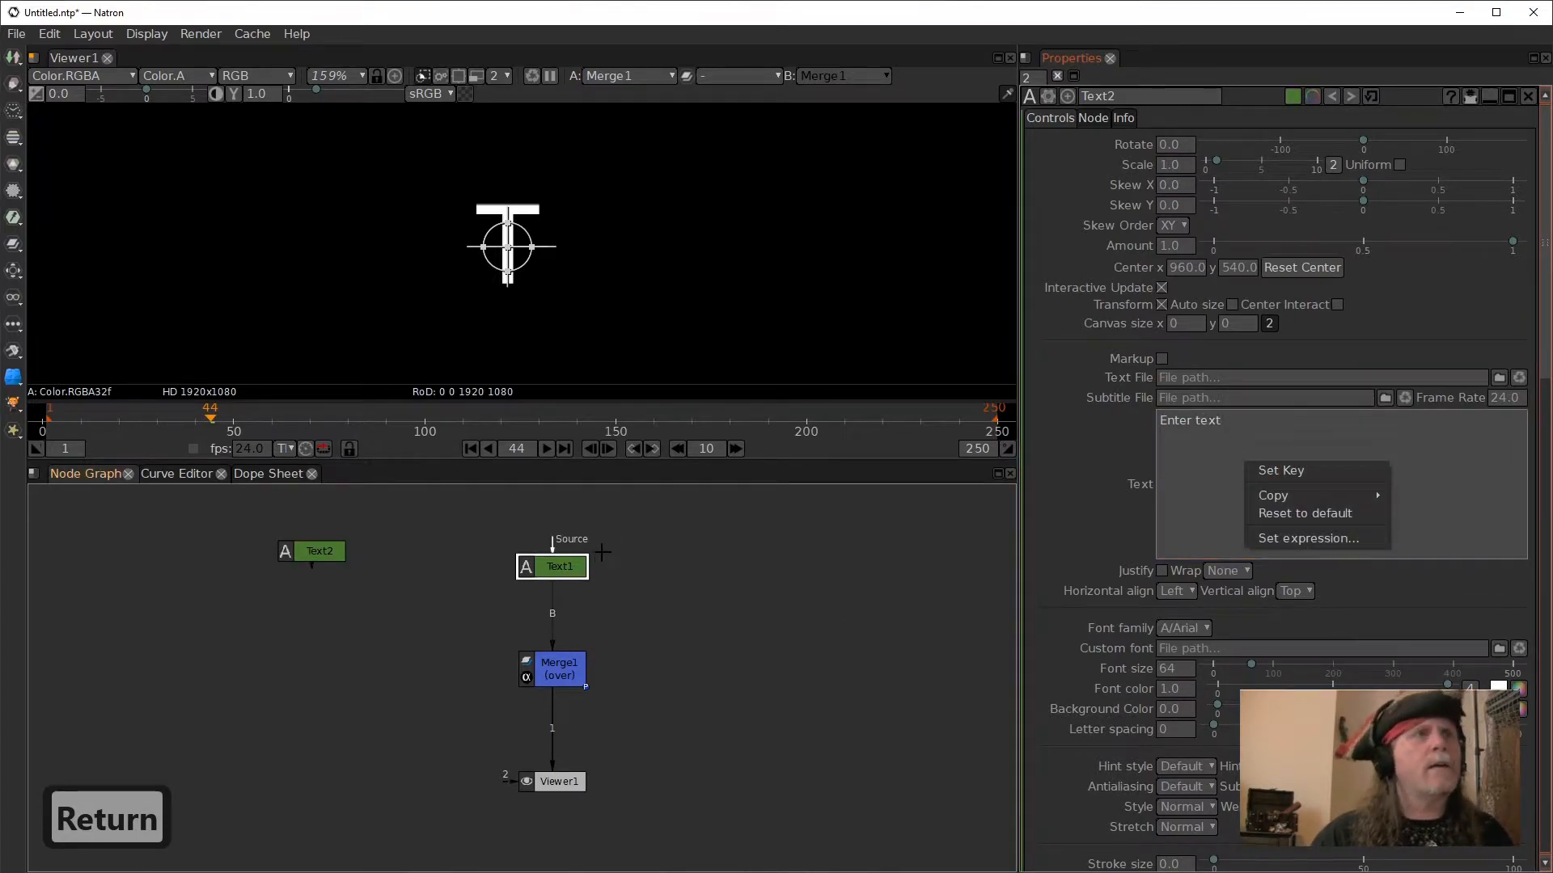
{"action": "left_click", "coordinate": [540, 568]}
{"action": "double_click", "coordinate": [567, 573]}
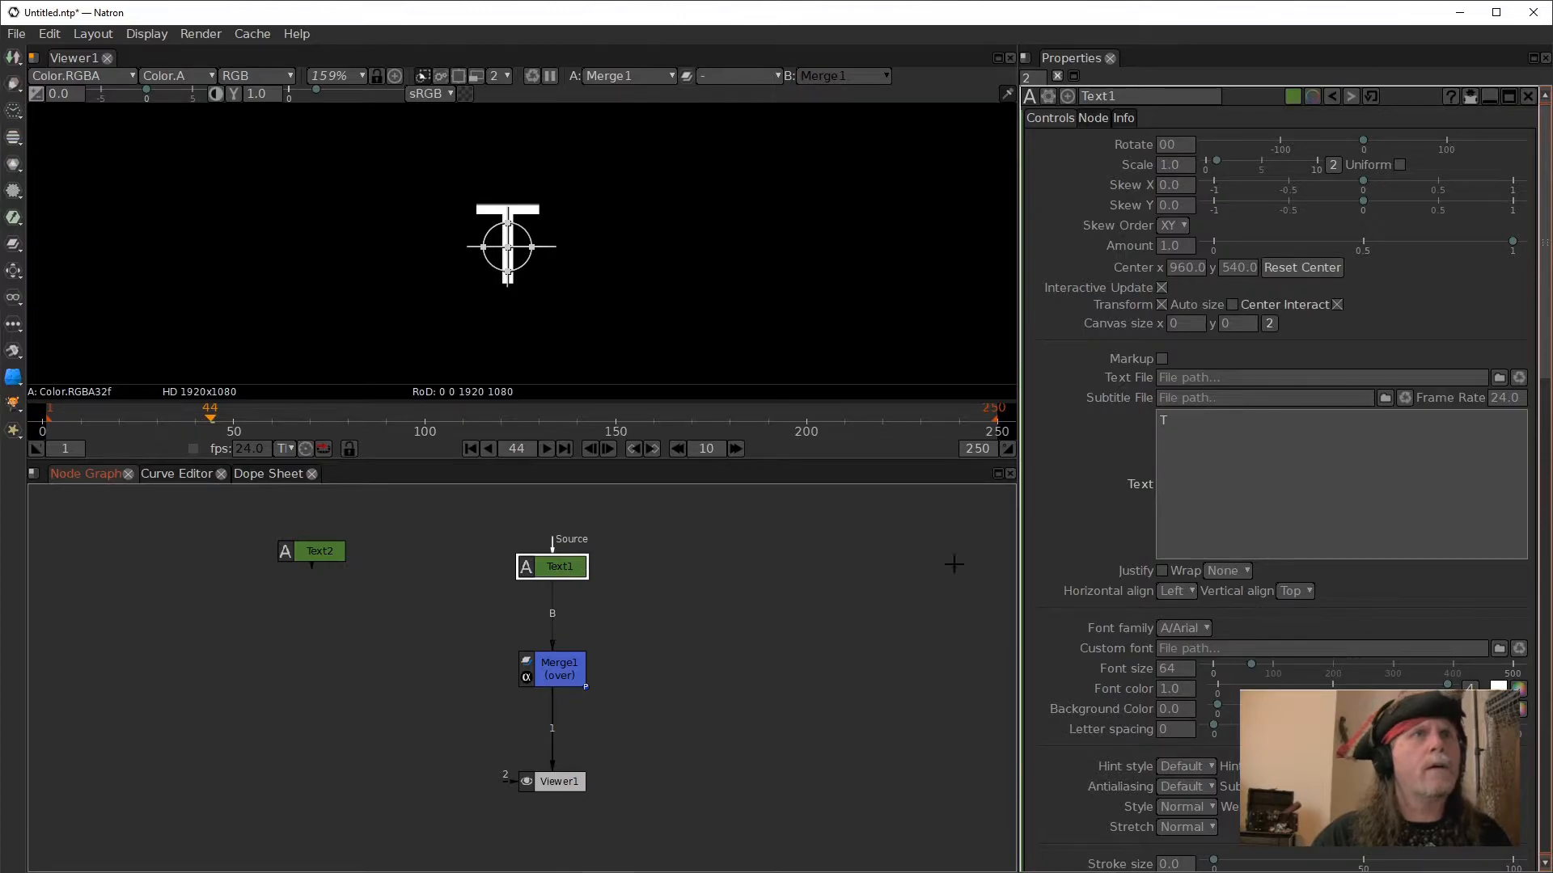
{"action": "right_click", "coordinate": [1206, 459]}
{"action": "left_click", "coordinate": [1264, 544]}
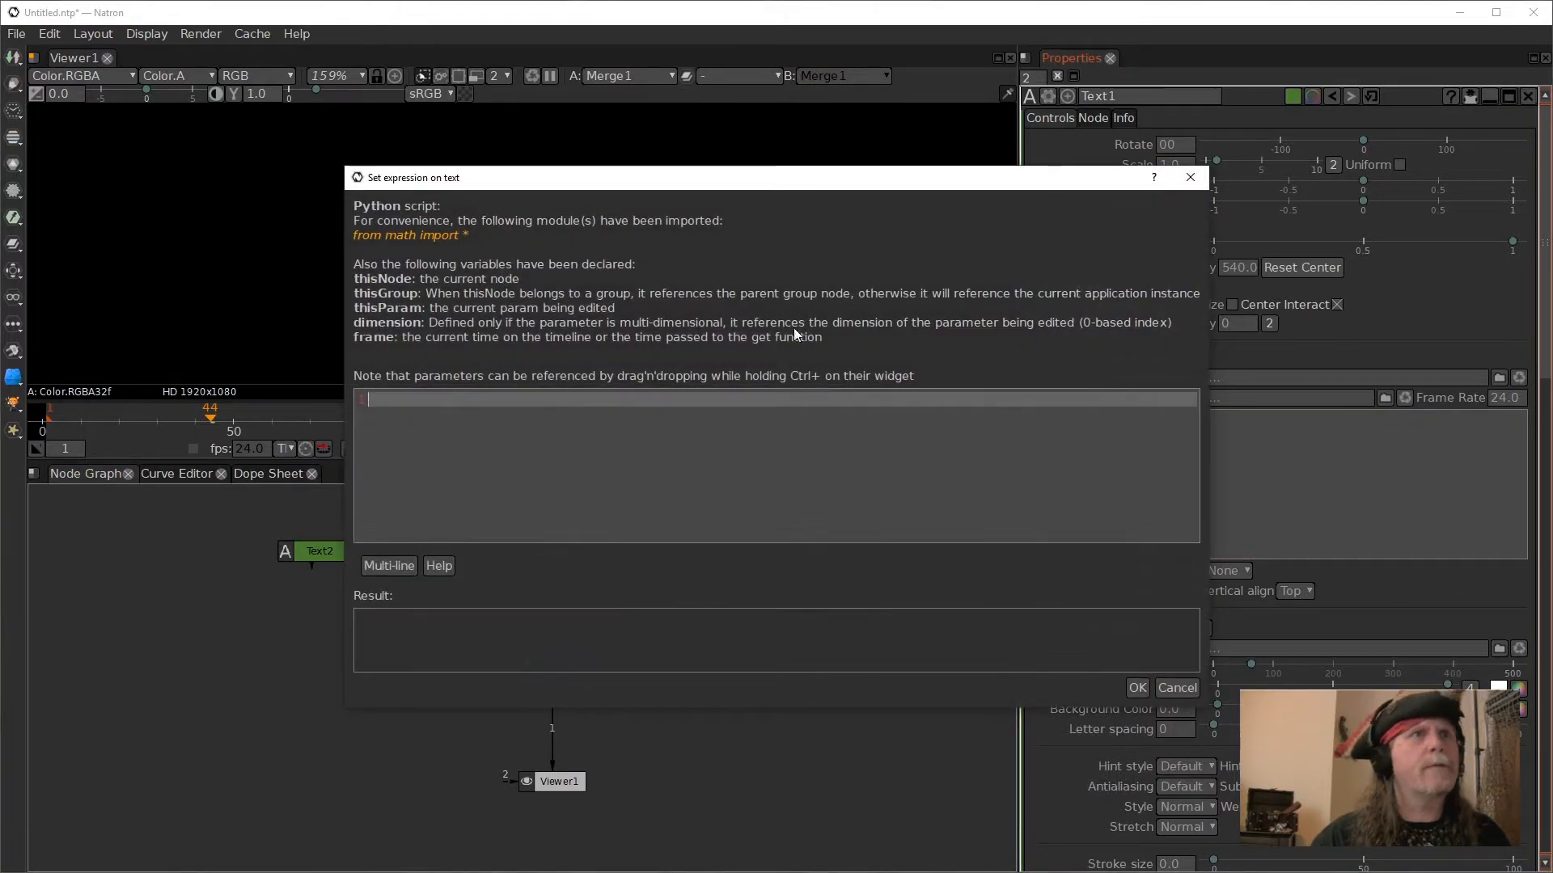
{"action": "left_click_drag", "start_coordinate": [314, 559], "coordinate": [238, 557]}
{"action": "double_click", "coordinate": [237, 556]}
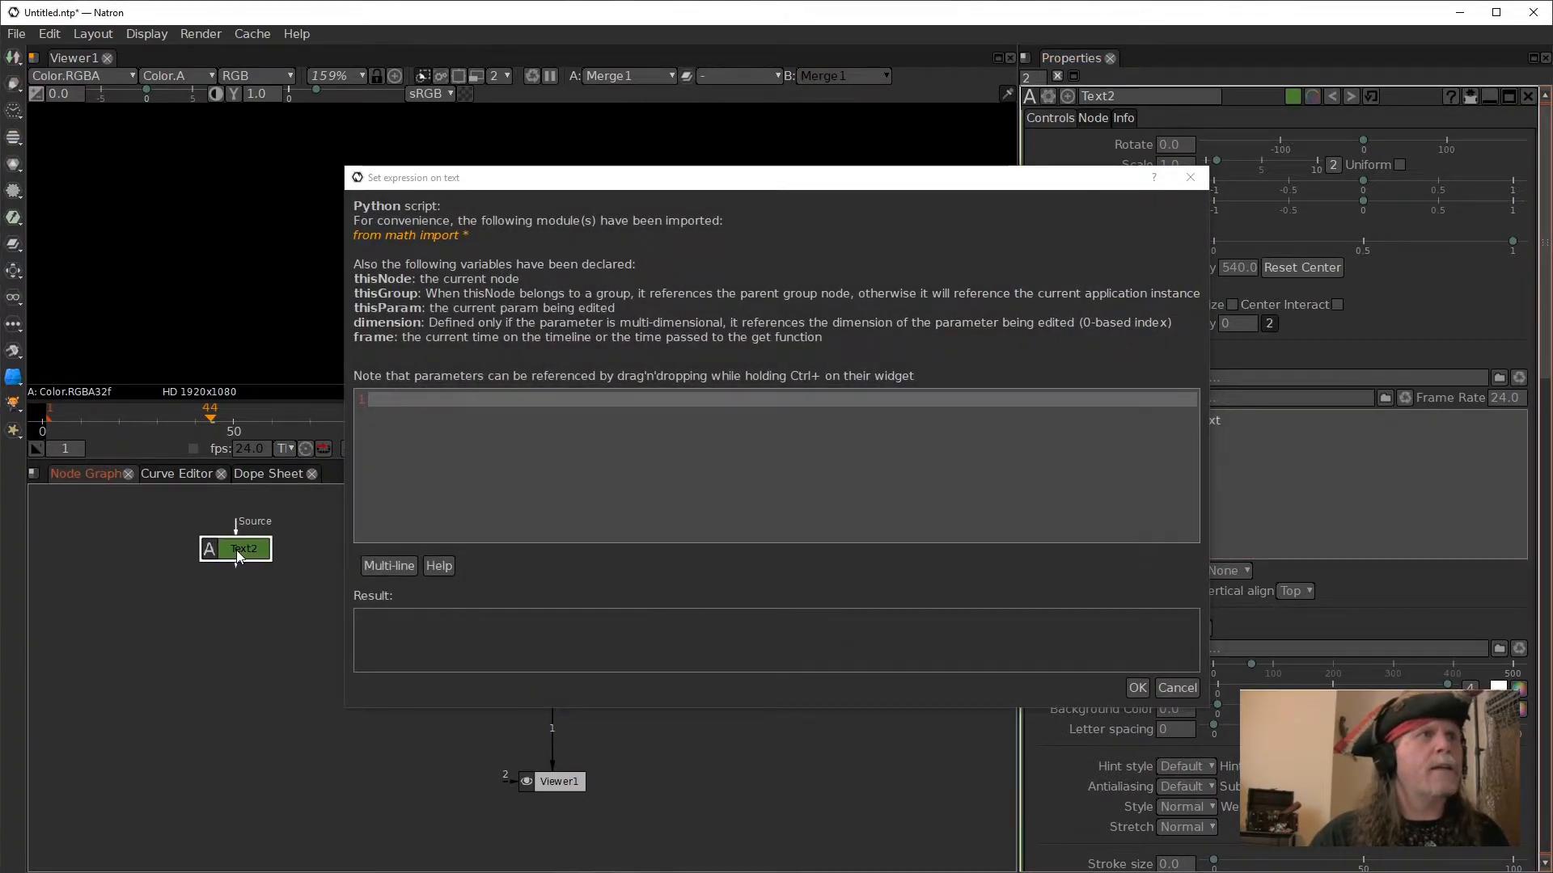
{"action": "left_click_drag", "start_coordinate": [979, 196], "coordinate": [873, 201]}
{"action": "left_click_drag", "start_coordinate": [1263, 451], "coordinate": [571, 455]}
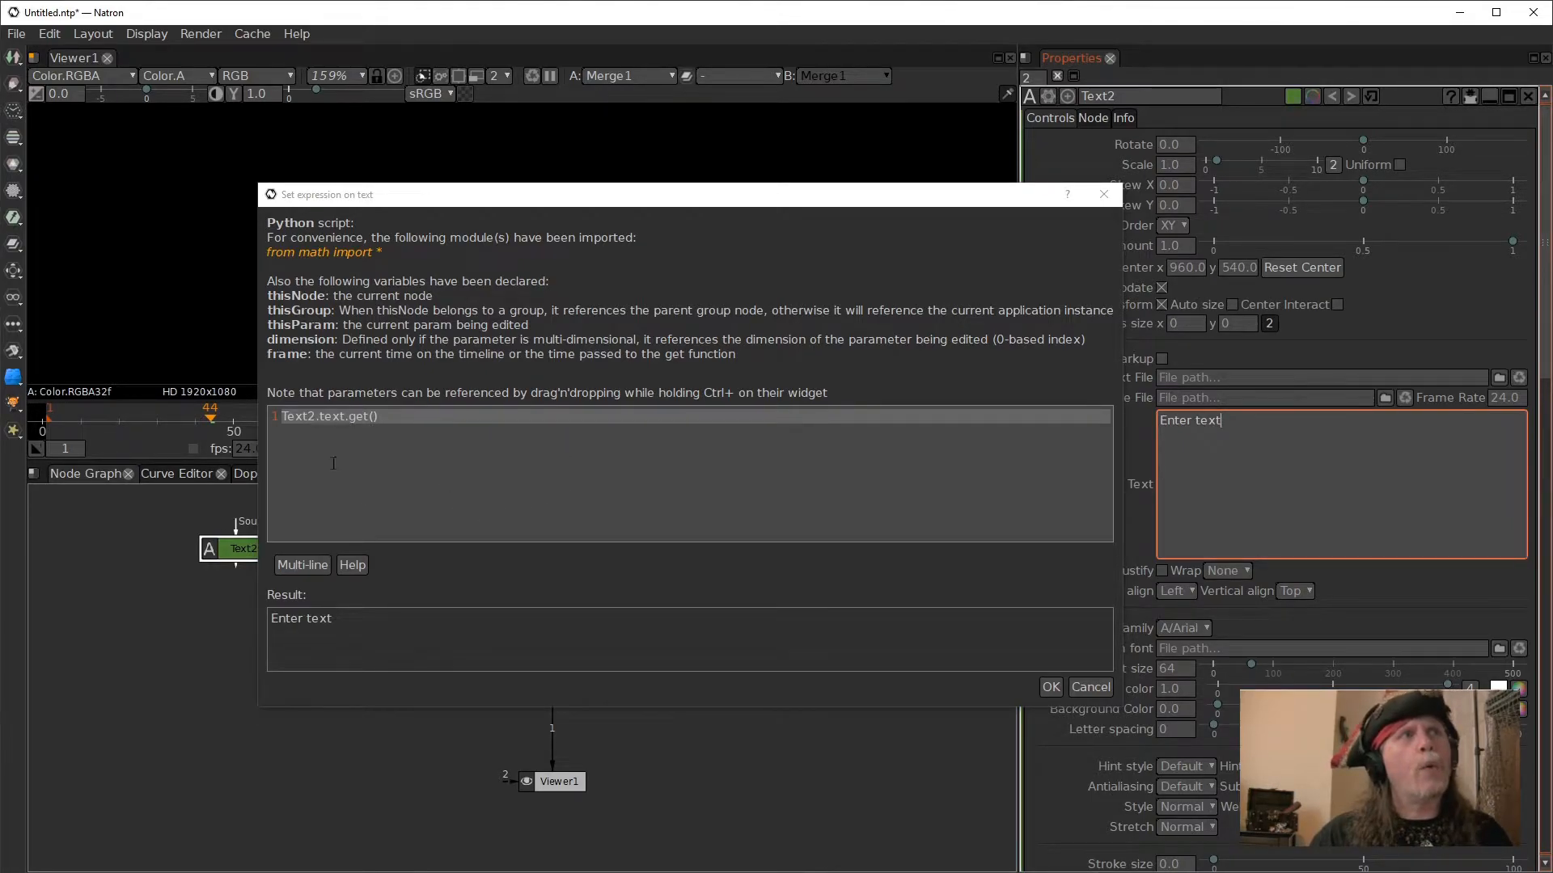
{"action": "left_click", "coordinate": [1050, 686]}
{"action": "left_click", "coordinate": [561, 571]}
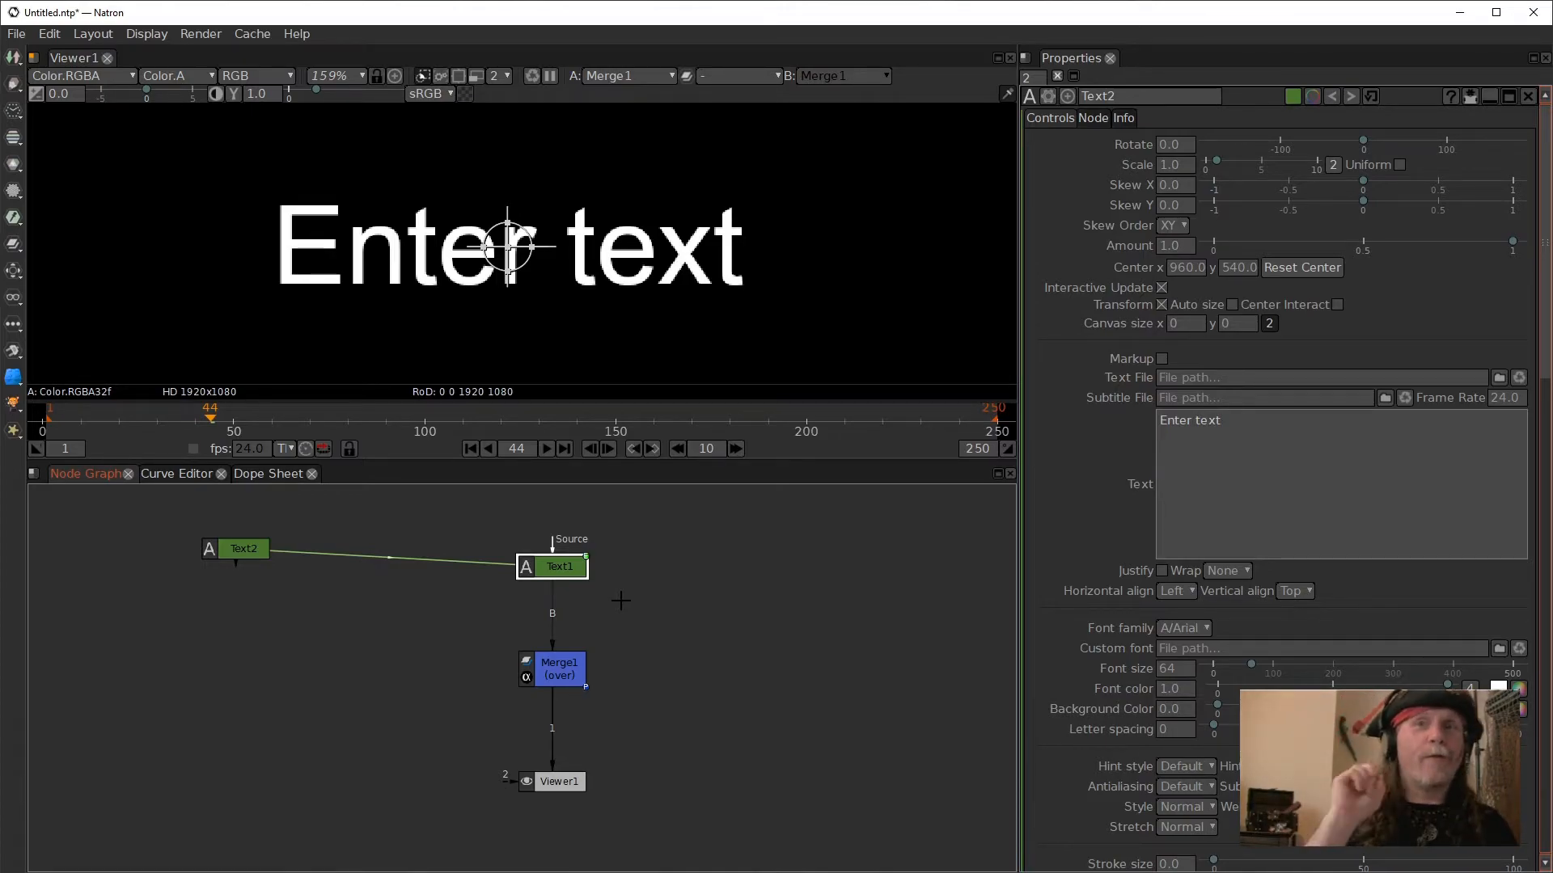
- Shift Text2 slightly upward and add another unconnected Text node just below it
{"action": "left_click_drag", "start_coordinate": [240, 551], "coordinate": [251, 535]}
{"action": "left_click", "coordinate": [234, 618]}
{"action": "key", "text": "Tab"}
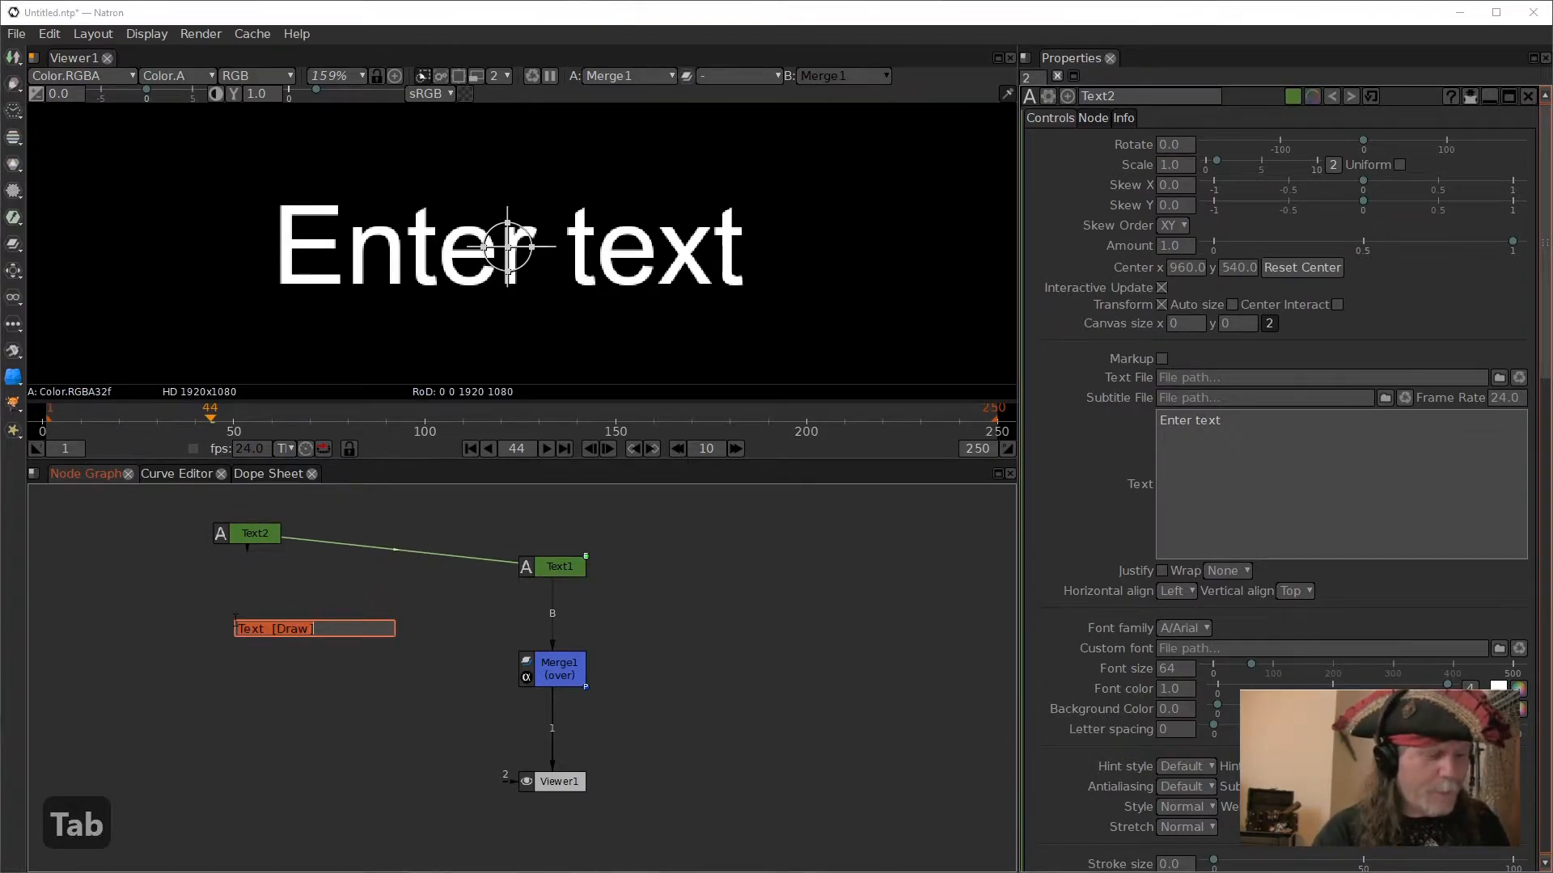
{"action": "key", "text": "Return"}
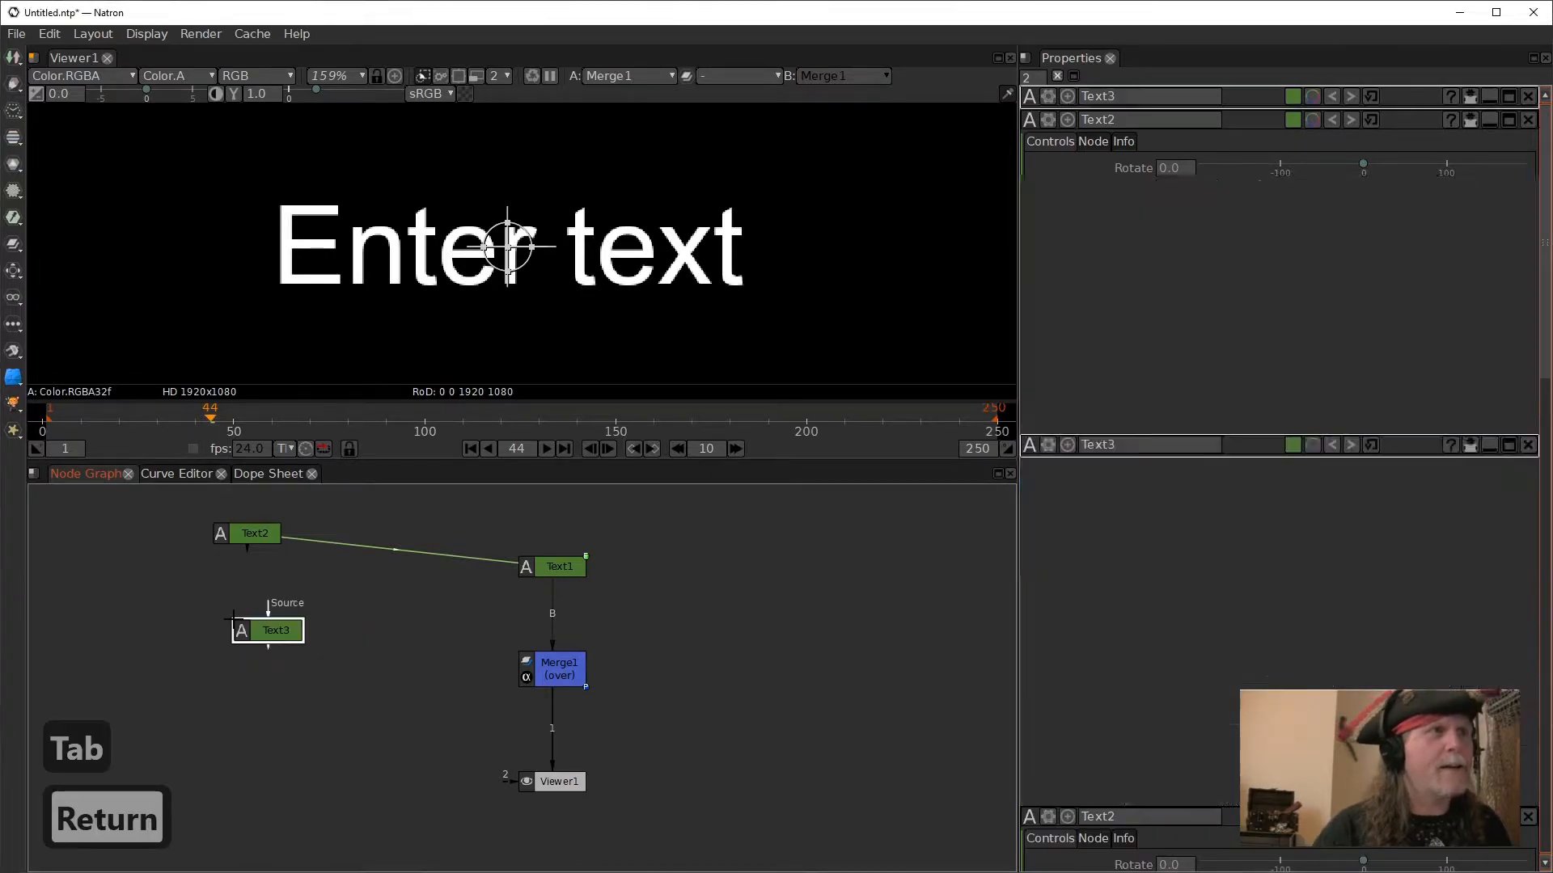
{"action": "left_click_drag", "start_coordinate": [269, 639], "coordinate": [264, 639]}
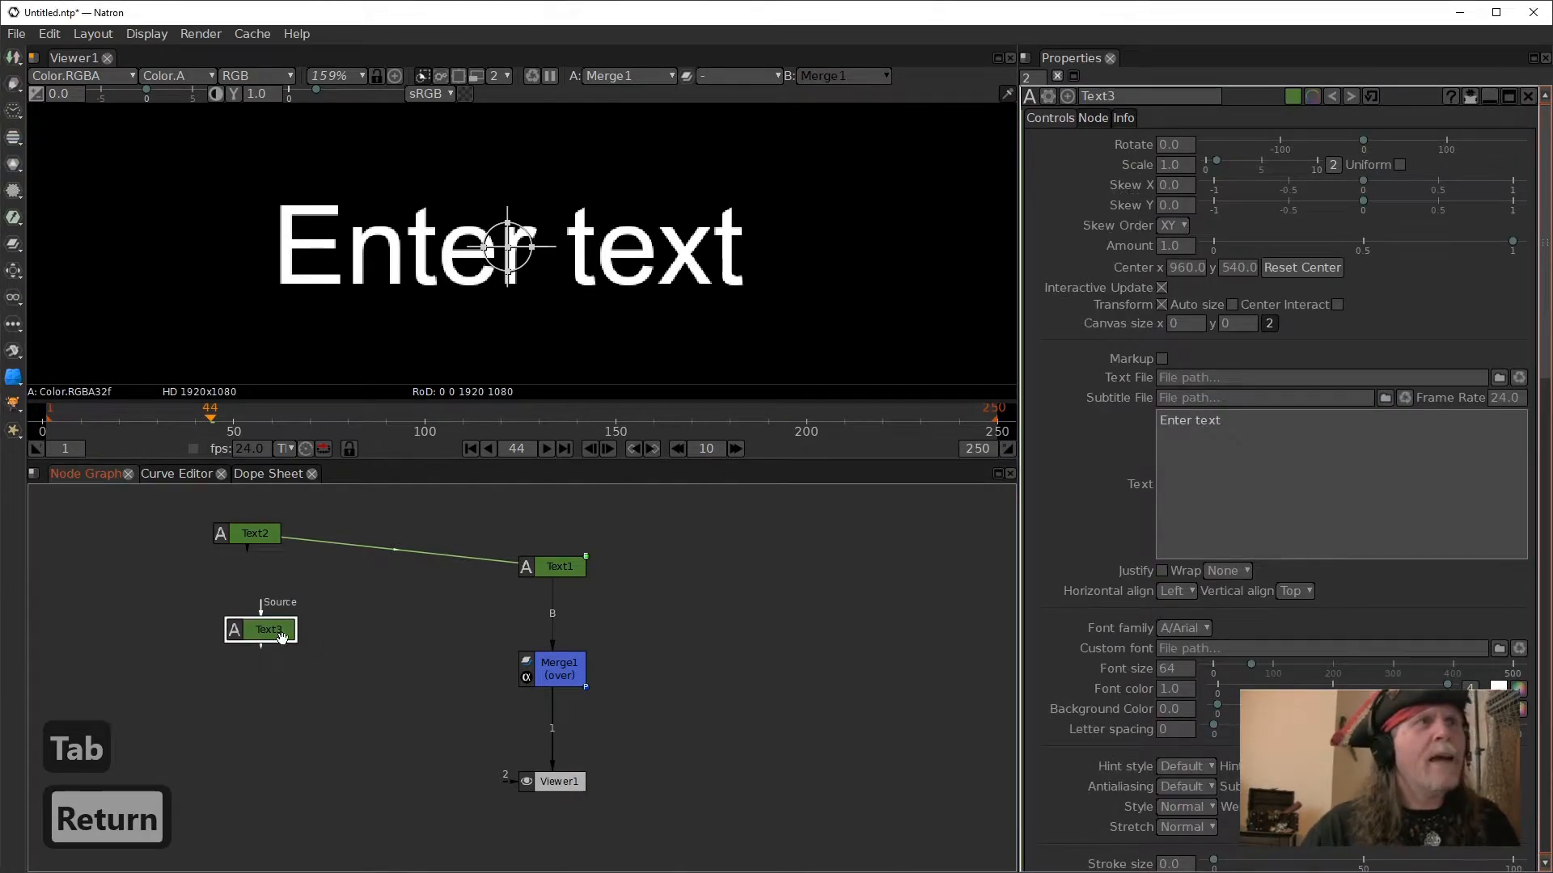
- Give the Text2 node the label "source"
{"action": "left_click", "coordinate": [252, 535]}
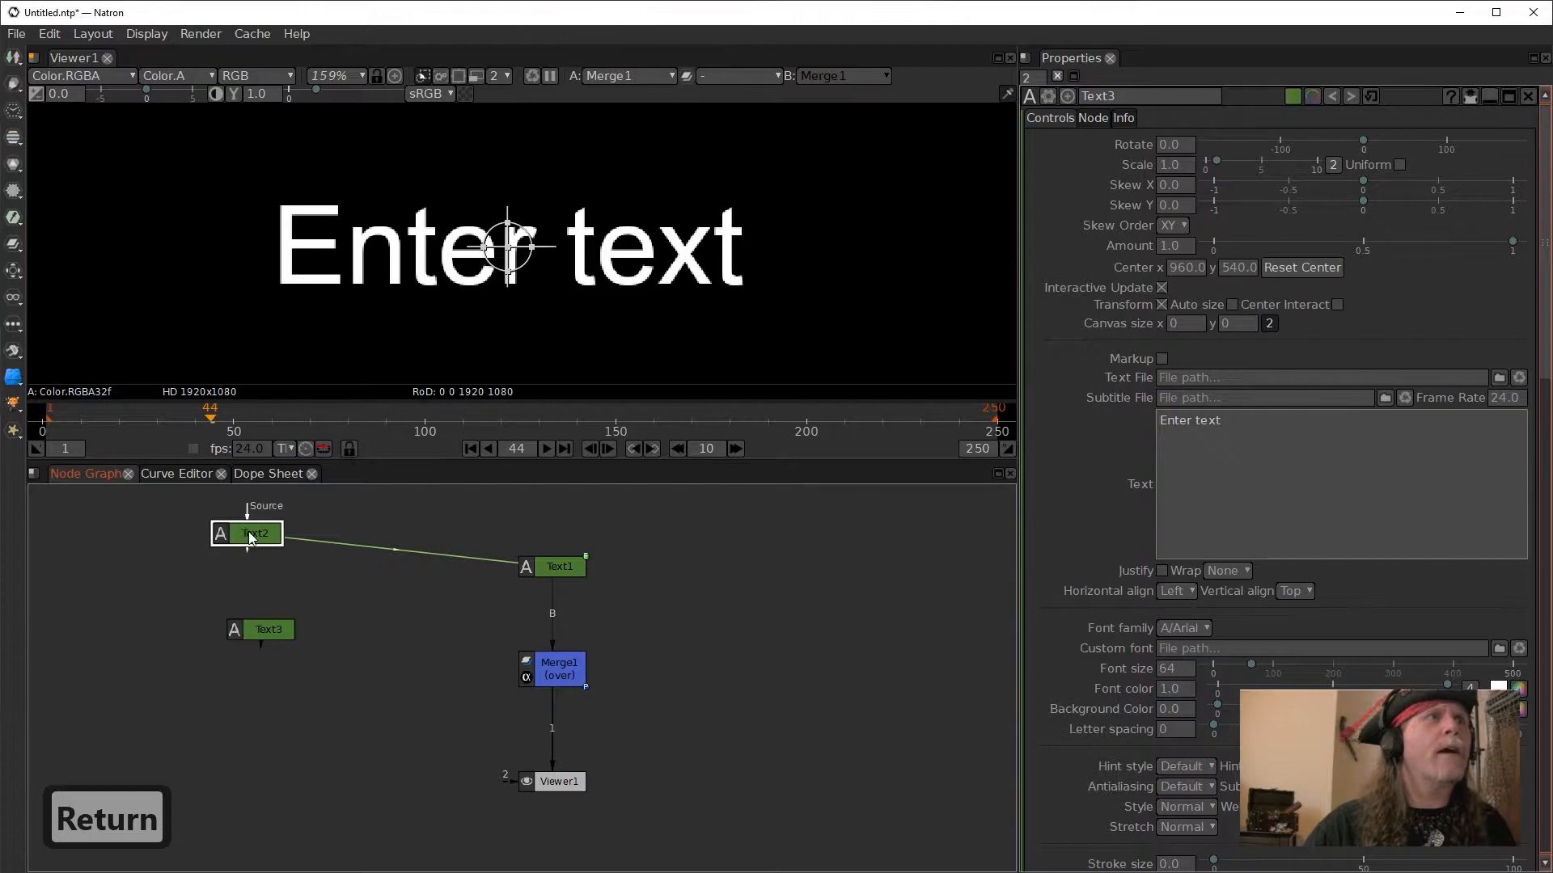
{"action": "left_click", "coordinate": [1100, 119]}
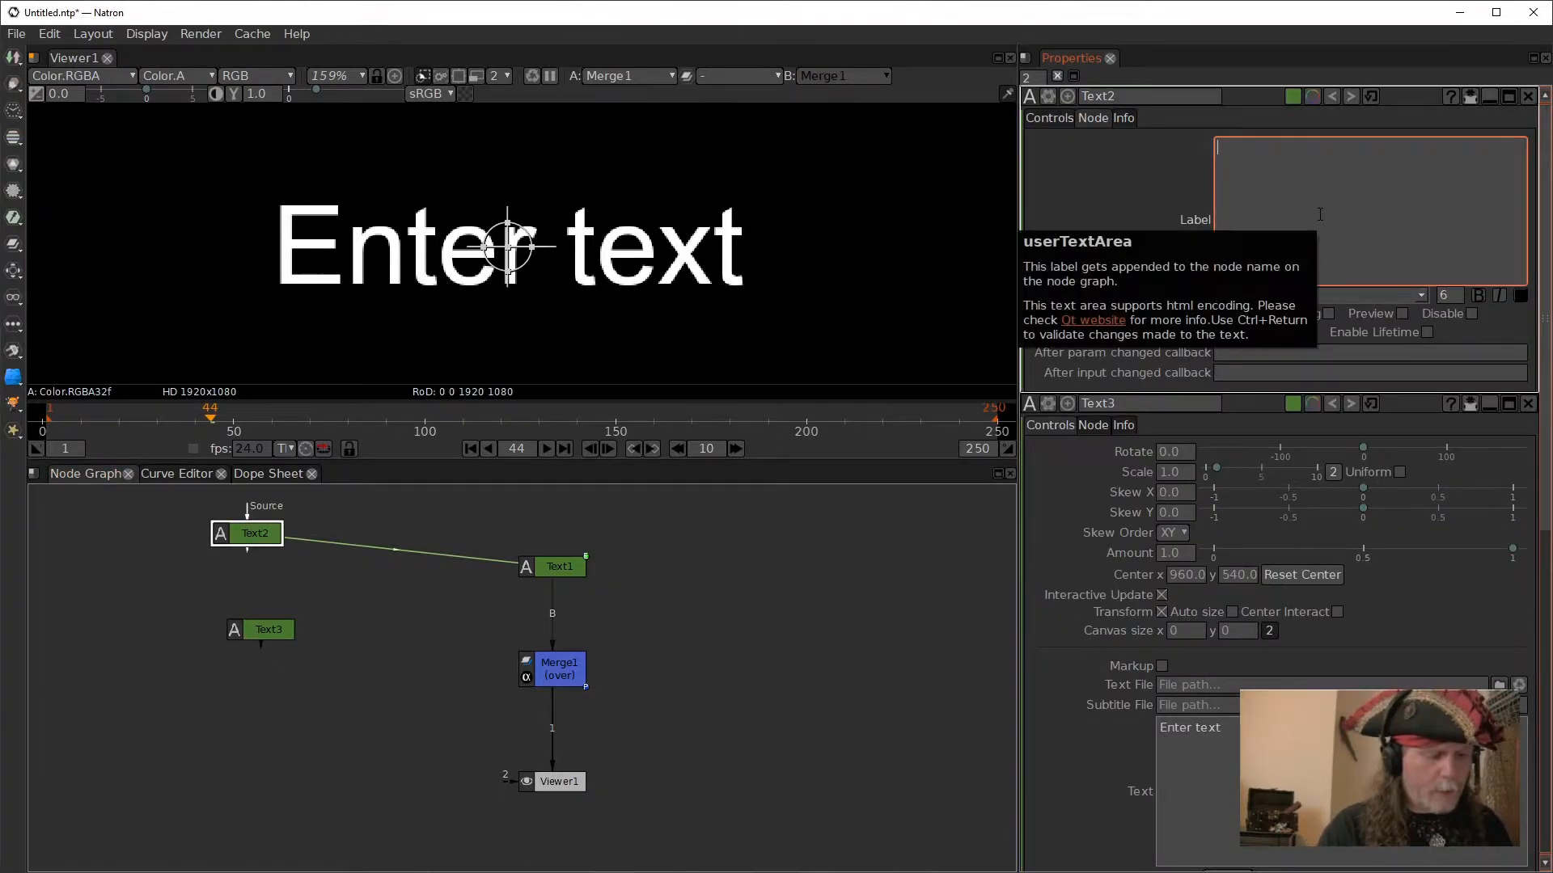
{"action": "type", "text": "source"}
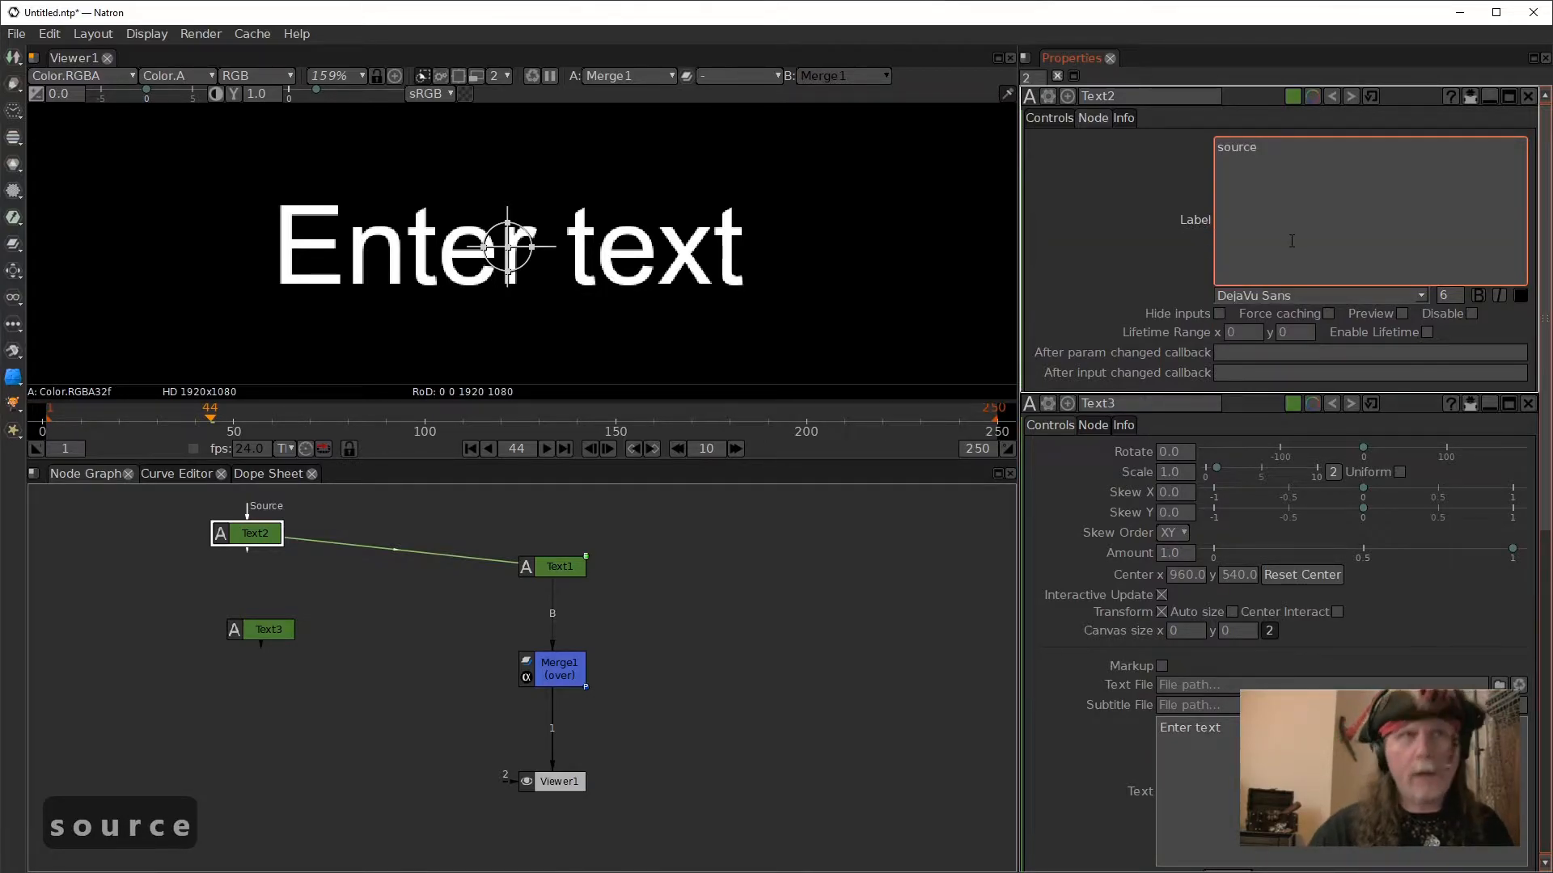
{"action": "left_click", "coordinate": [736, 556]}
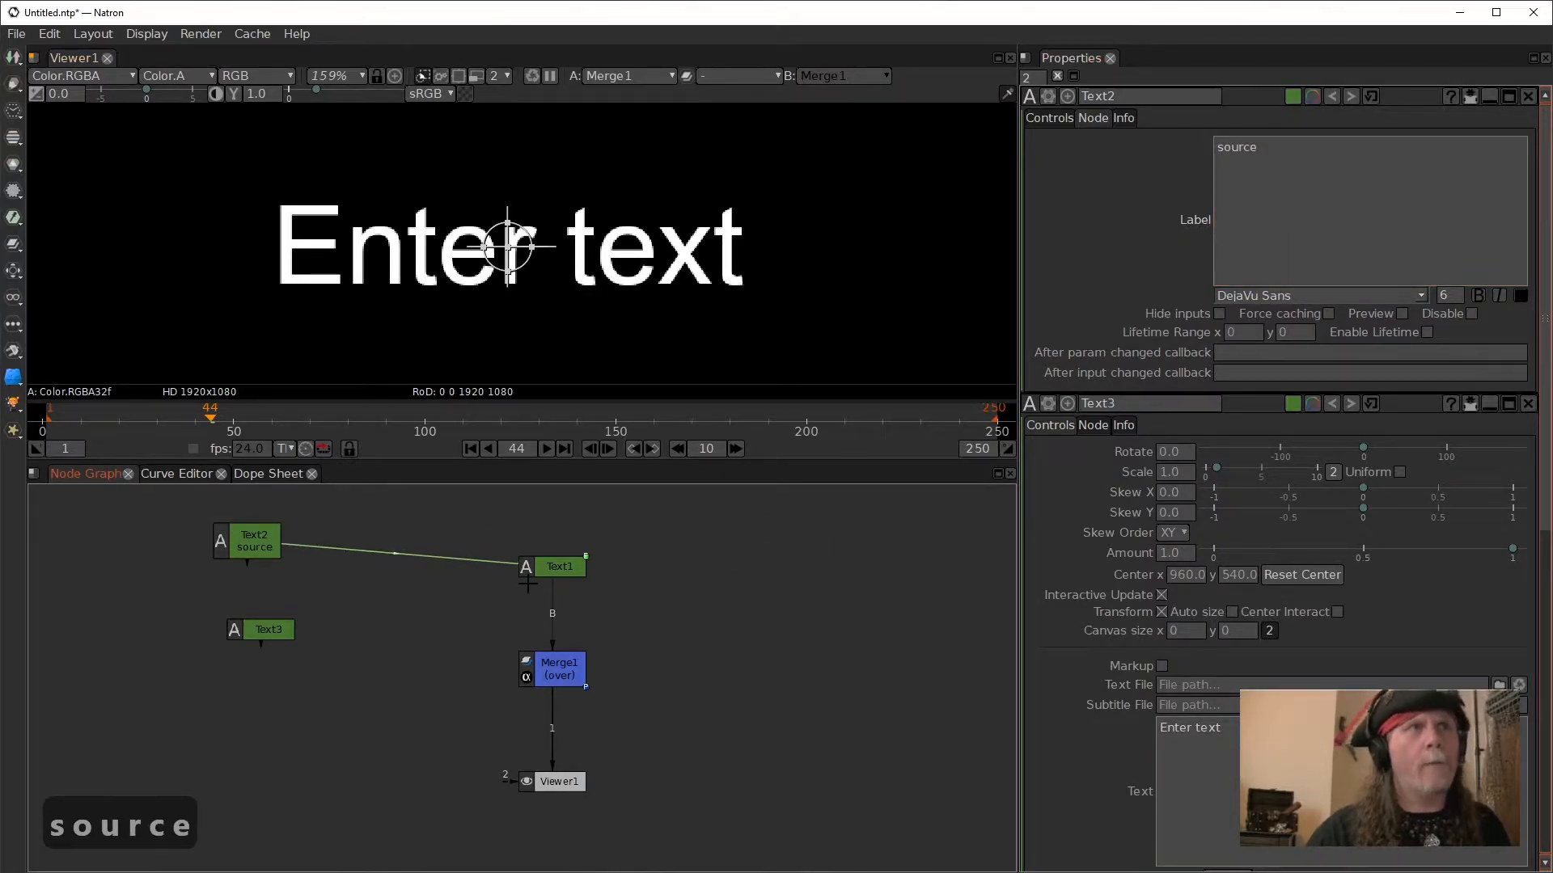
- Give the Text1 node the label "smart node"
{"action": "left_click", "coordinate": [566, 569]}
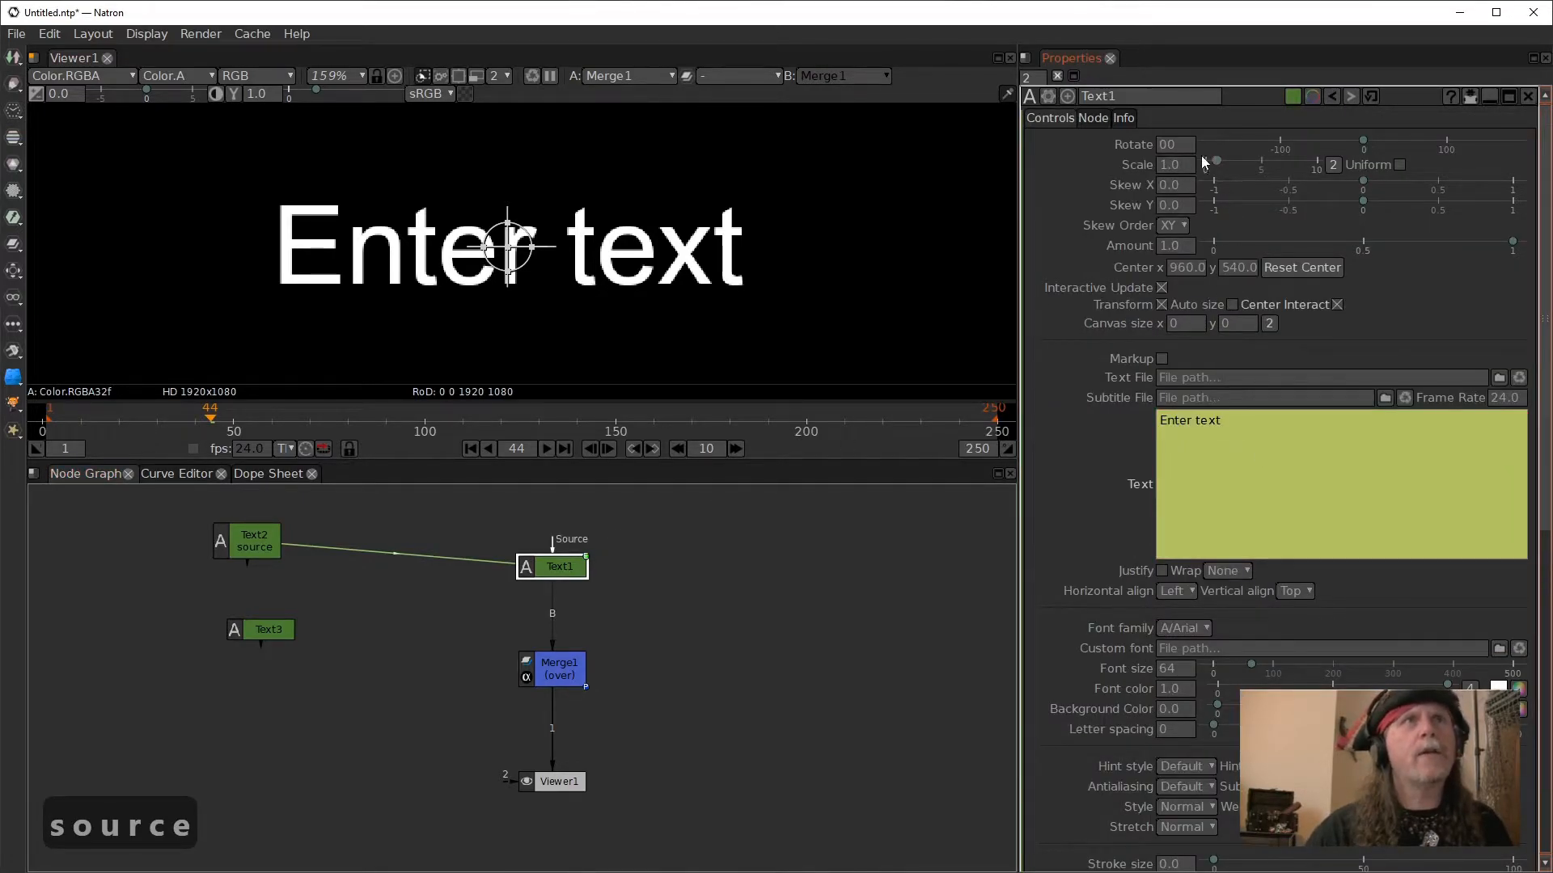
{"action": "left_click", "coordinate": [1093, 119]}
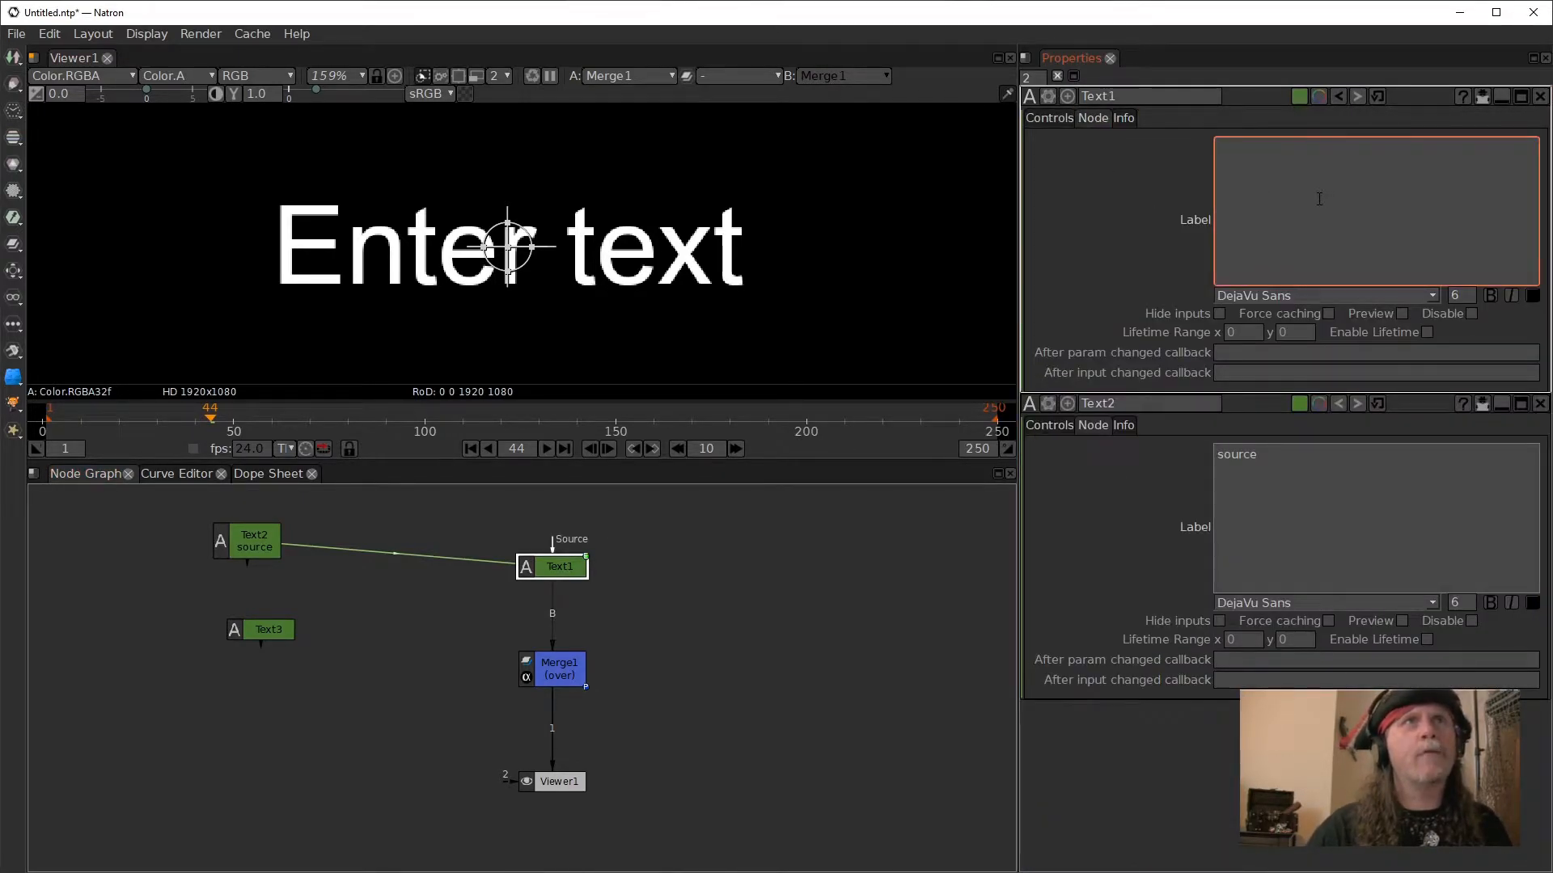
{"action": "type", "text": "smar"}
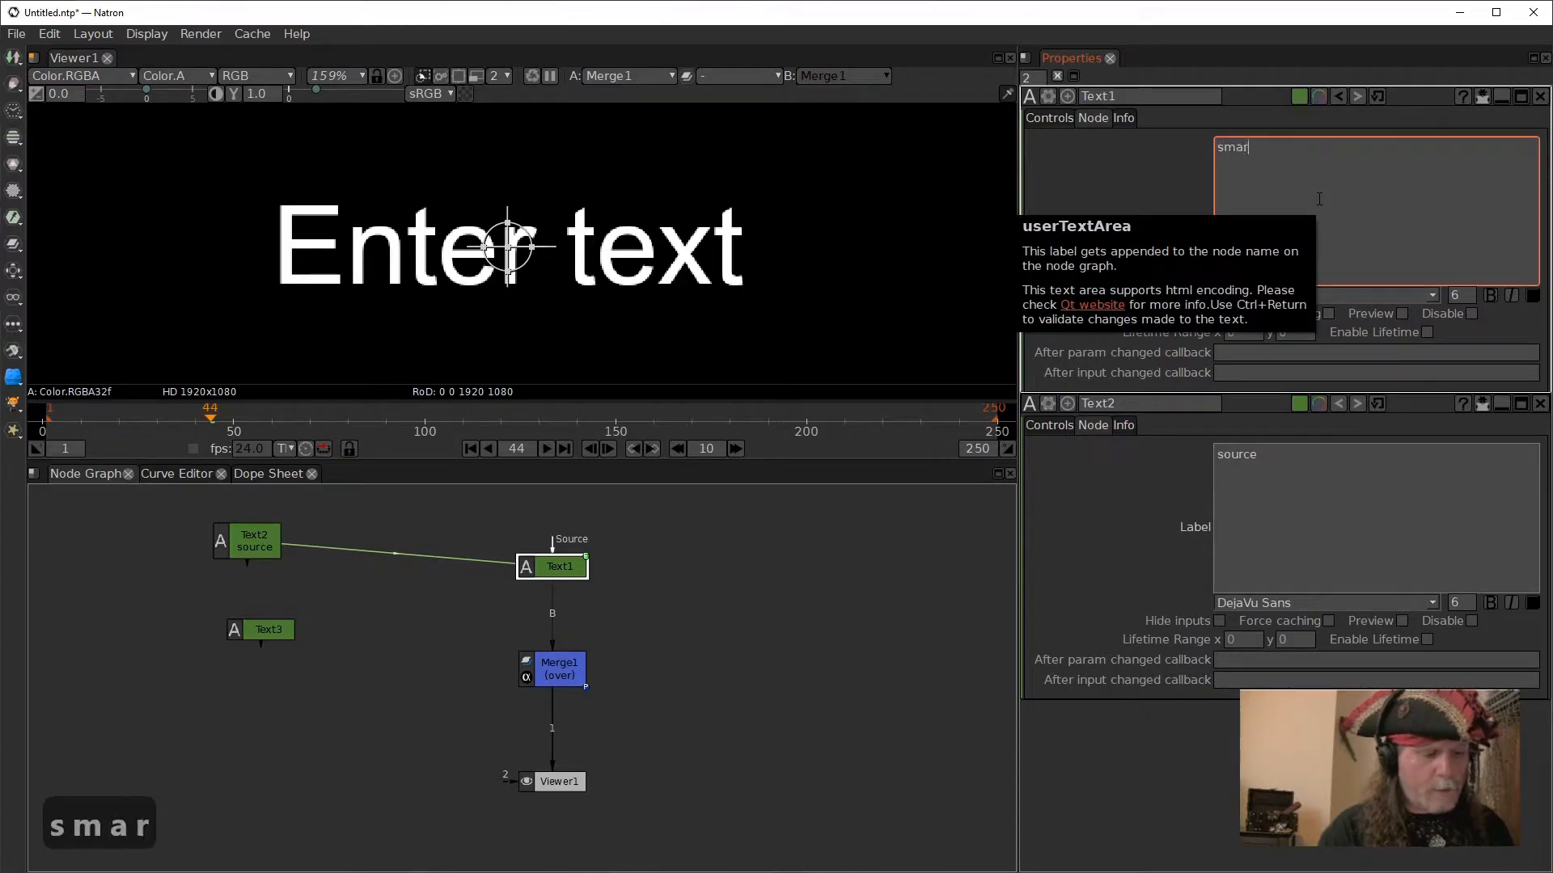
{"action": "type", "text": "t node"}
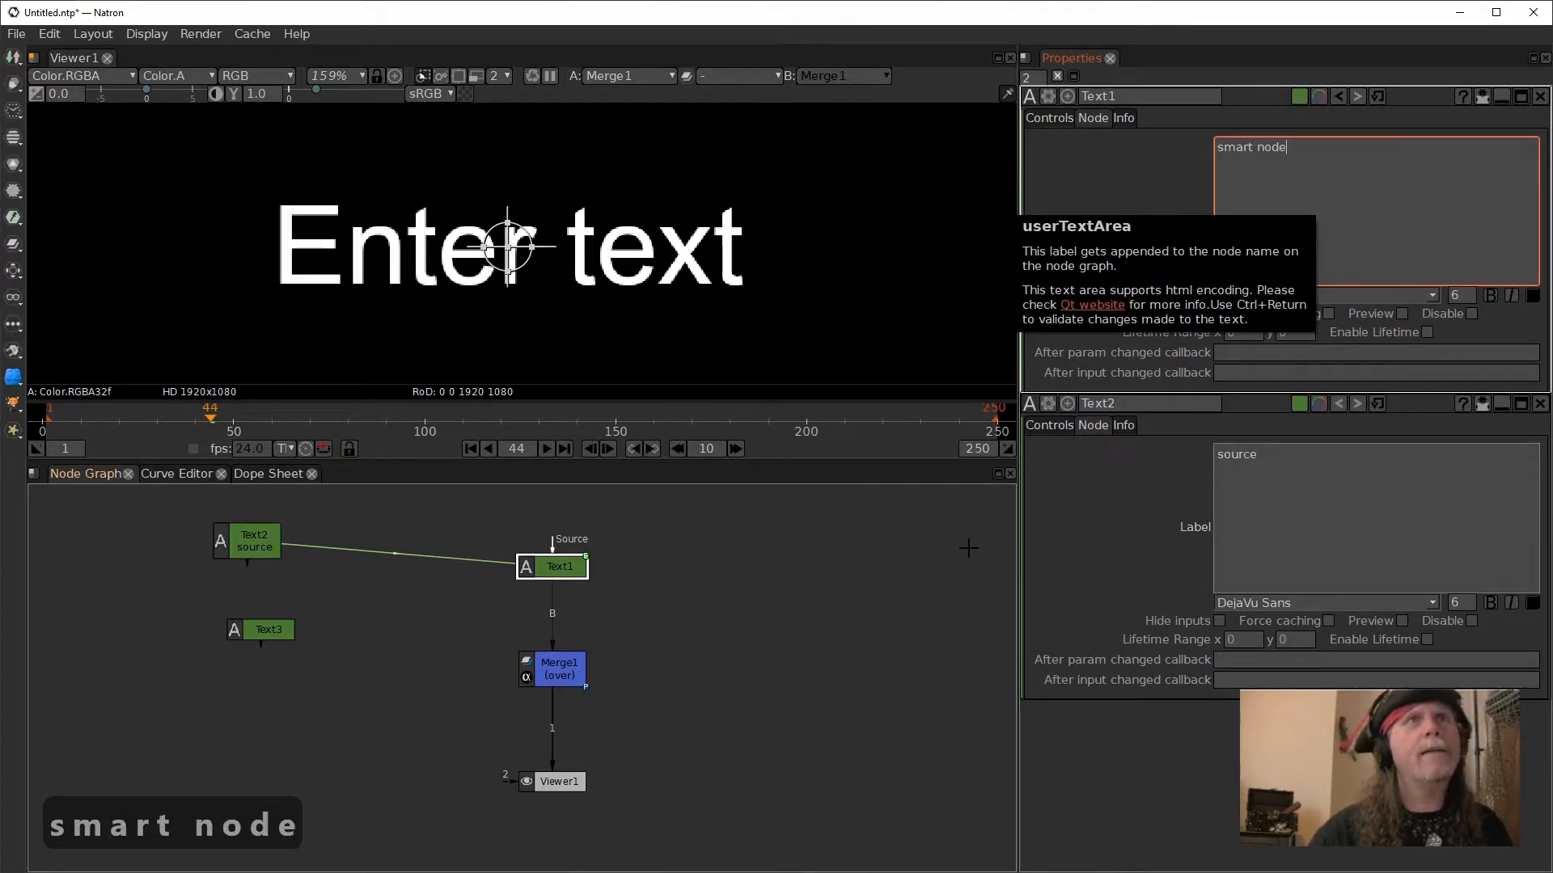
{"action": "left_click", "coordinate": [924, 532]}
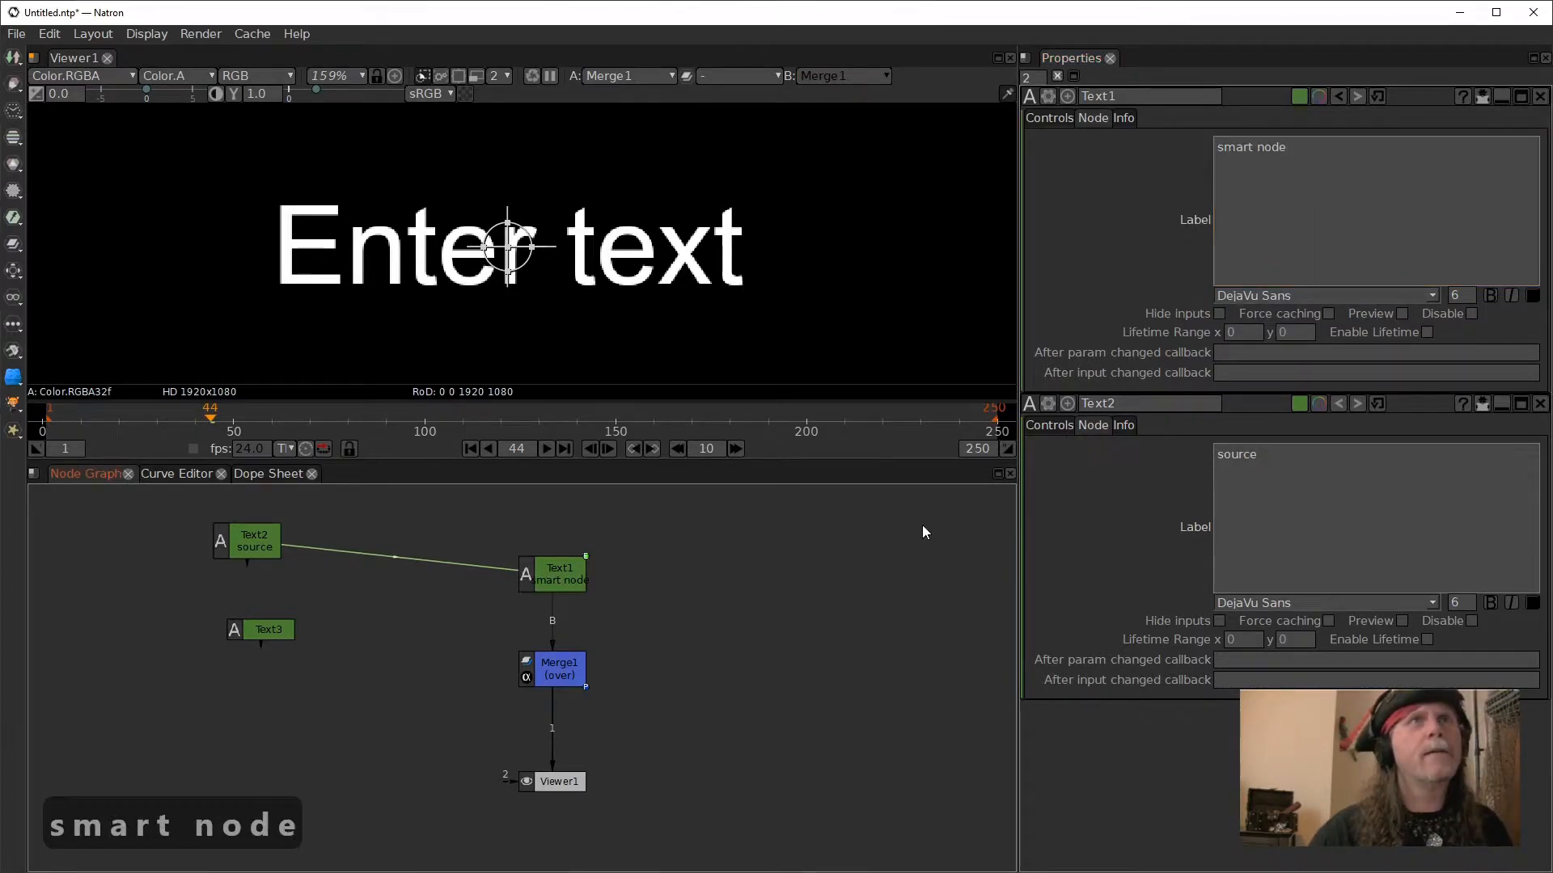
- Break Text1's label into two lines, "smart" and "node"
{"action": "double_click", "coordinate": [264, 630]}
{"action": "double_click", "coordinate": [556, 581]}
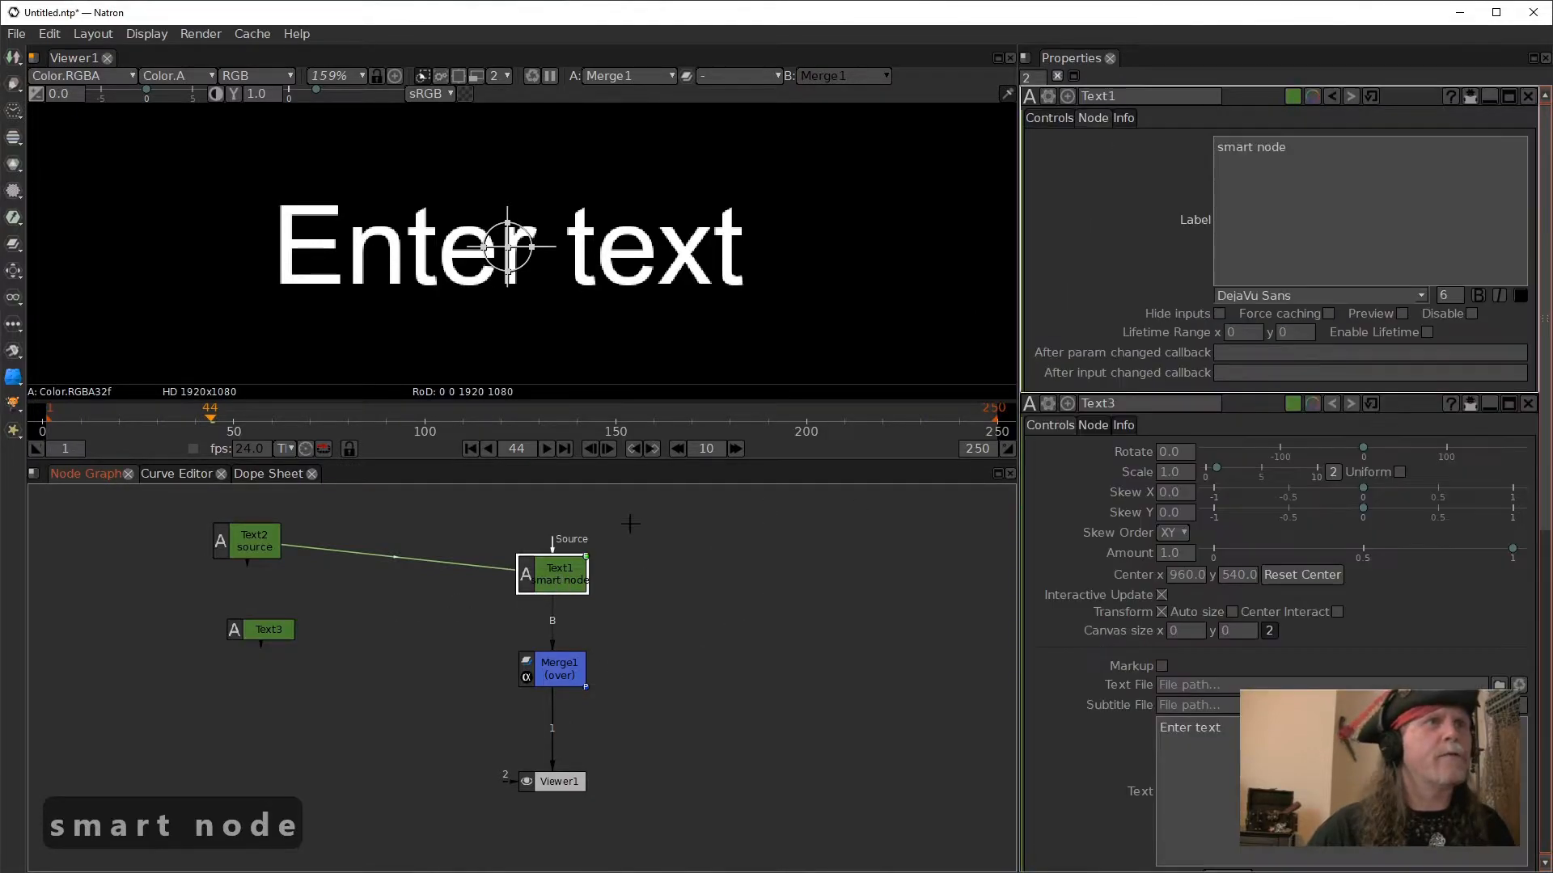
{"action": "left_click", "coordinate": [1257, 152]}
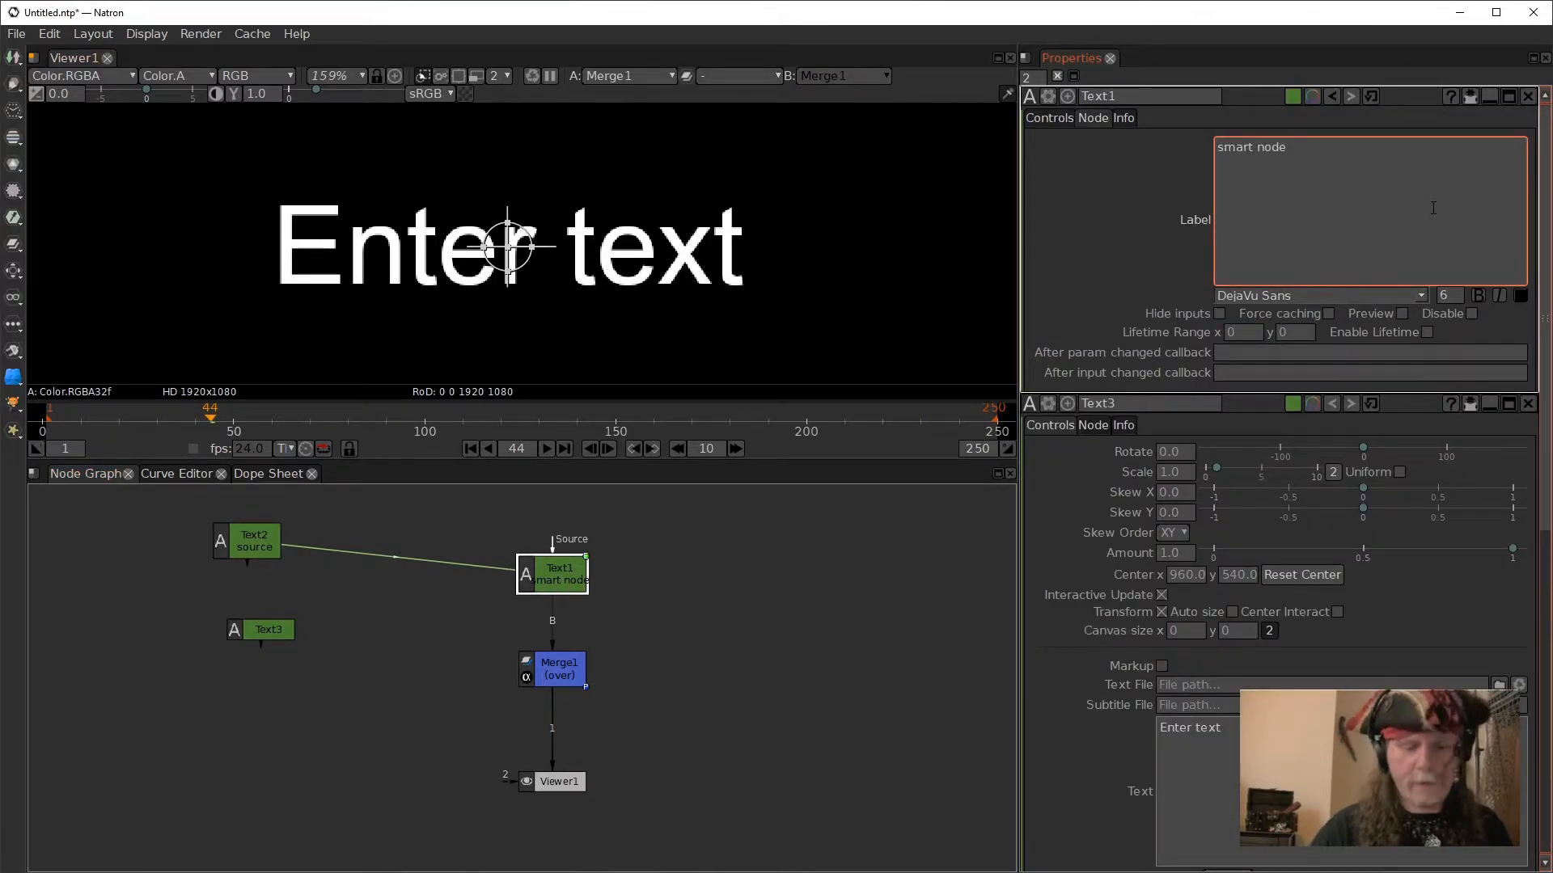
{"action": "key", "text": "BackSpace"}
{"action": "key", "text": "Return"}
{"action": "left_click", "coordinate": [661, 675]}
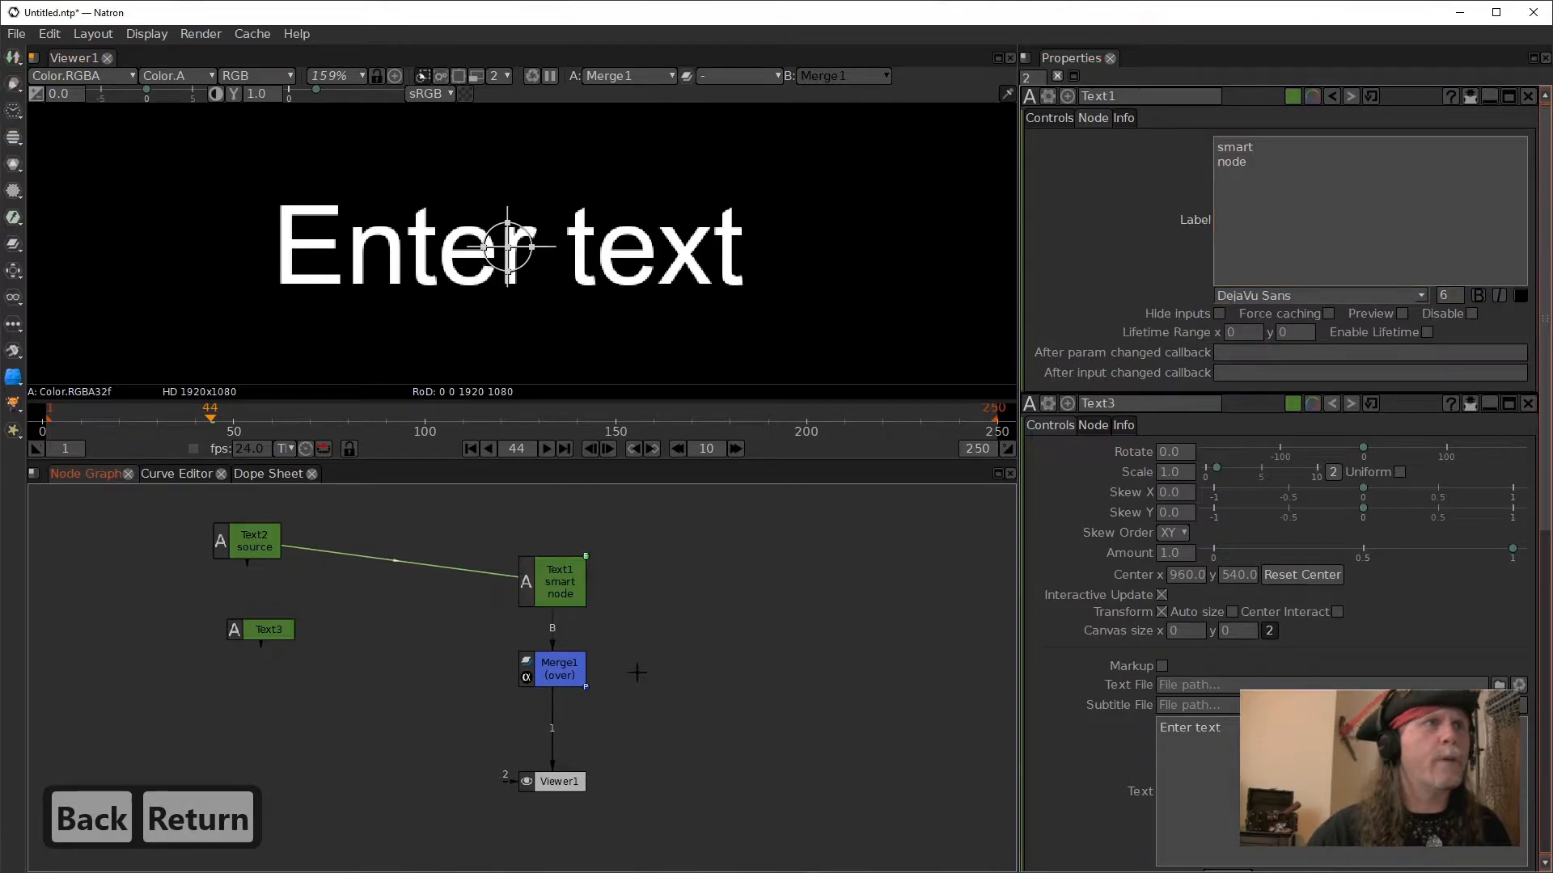
- Give the Text3 node the label "Global"
{"action": "double_click", "coordinate": [266, 631]}
{"action": "left_click", "coordinate": [1191, 326]}
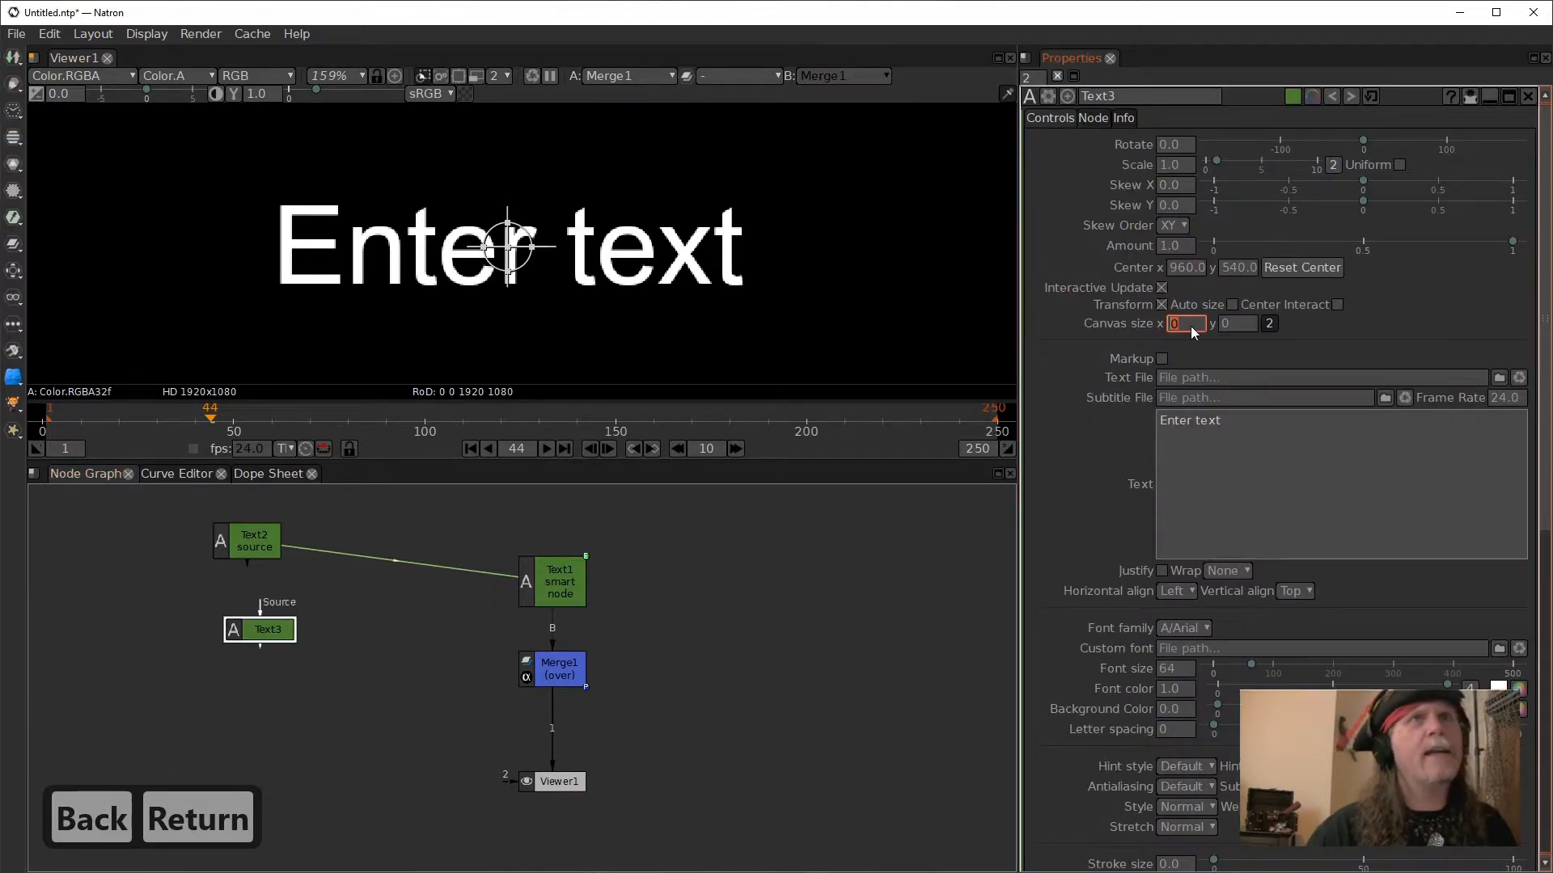
{"action": "left_click", "coordinate": [1095, 119]}
{"action": "left_click", "coordinate": [1303, 202]}
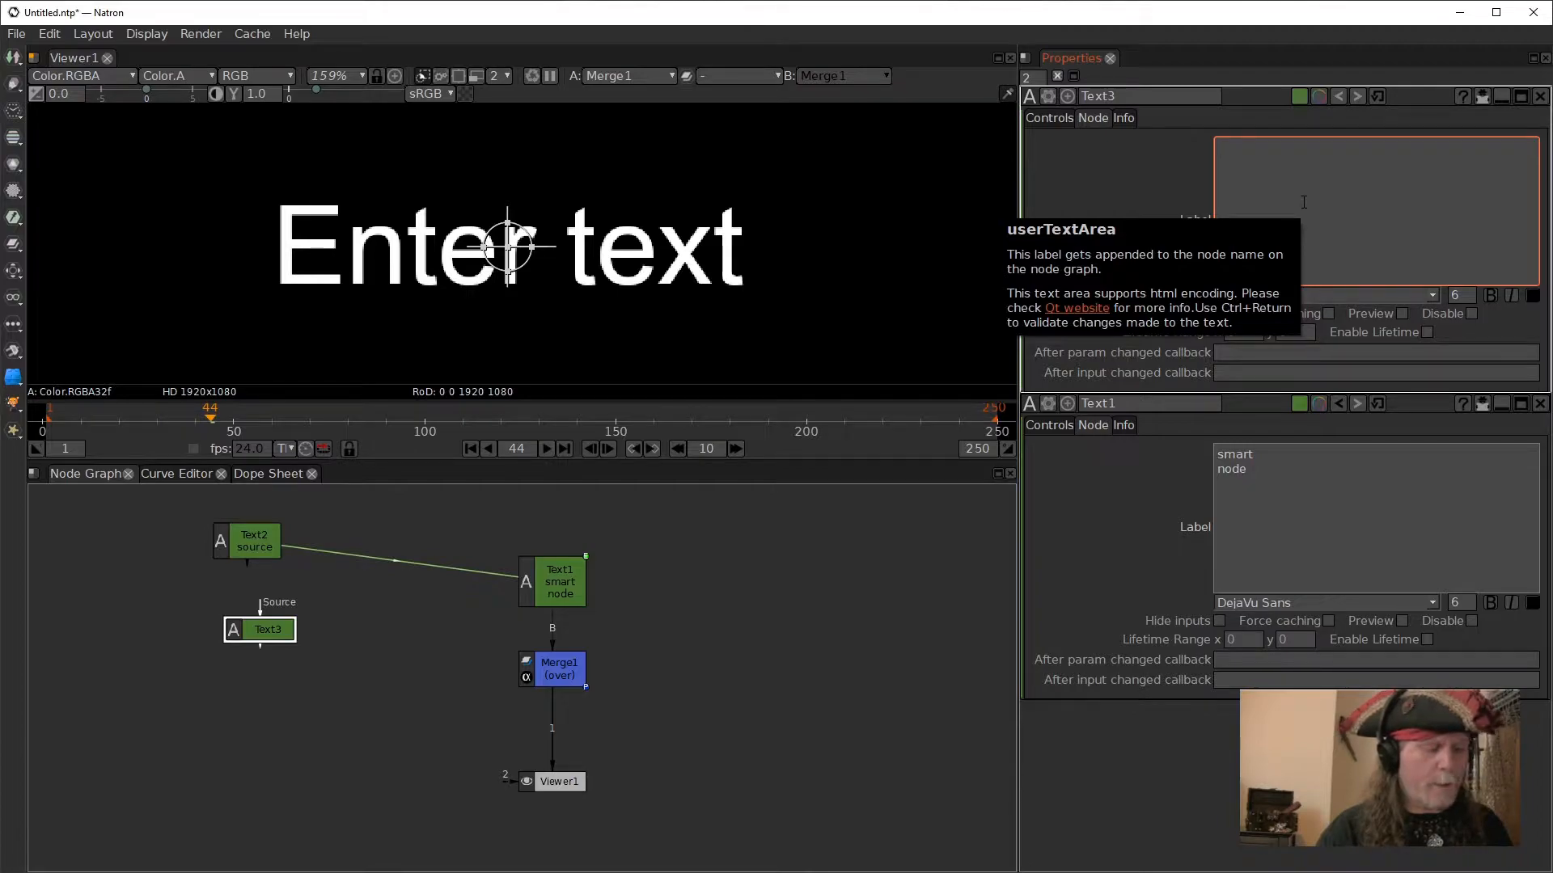
{"action": "type", "text": "Globa"}
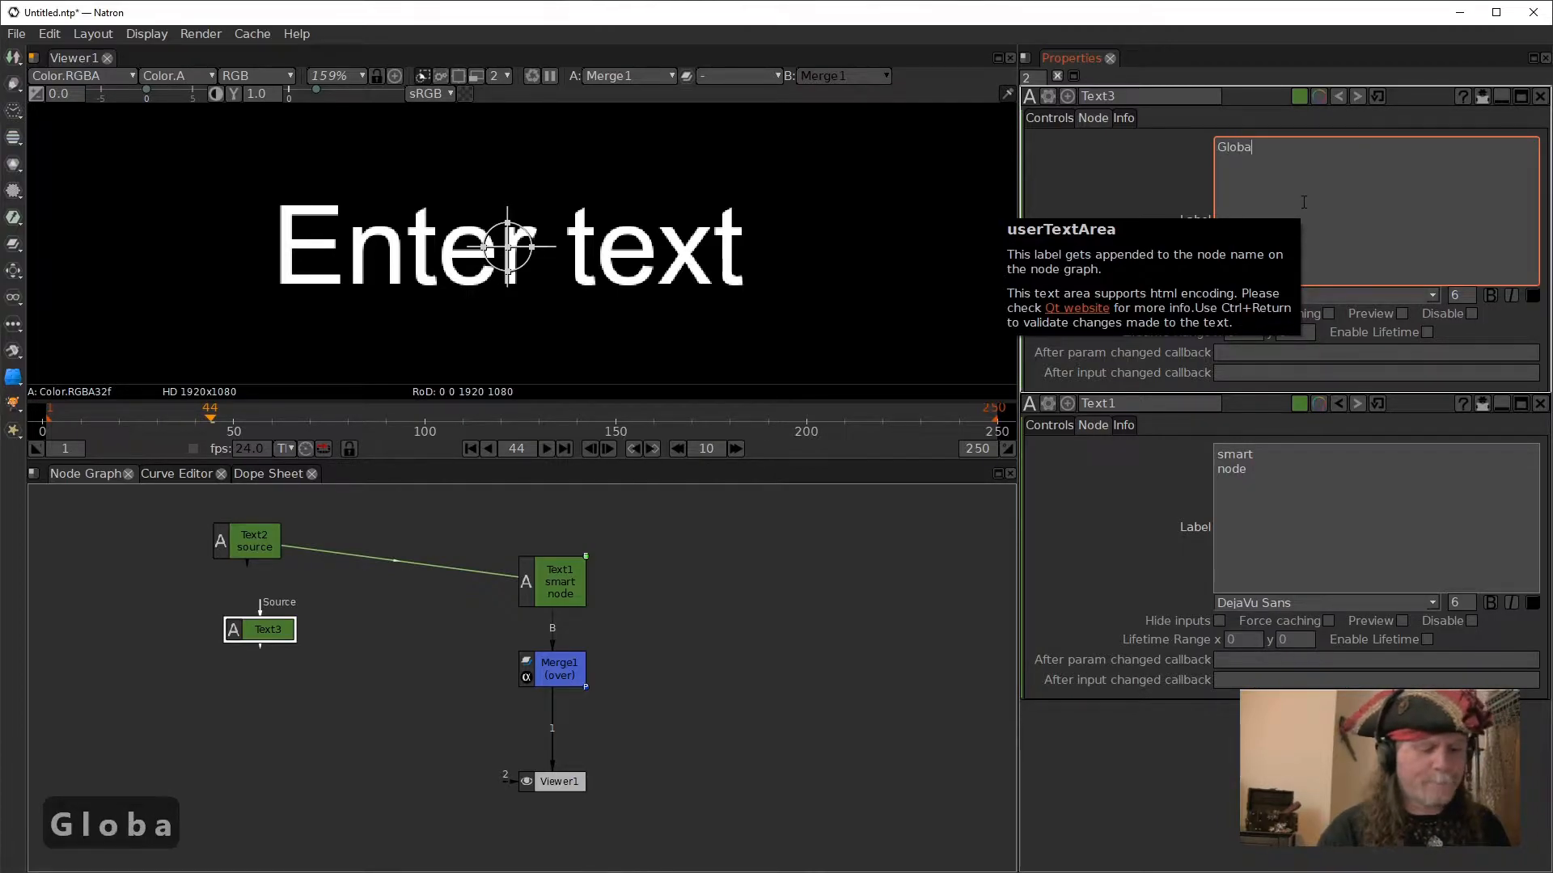
{"action": "type", "text": "l"}
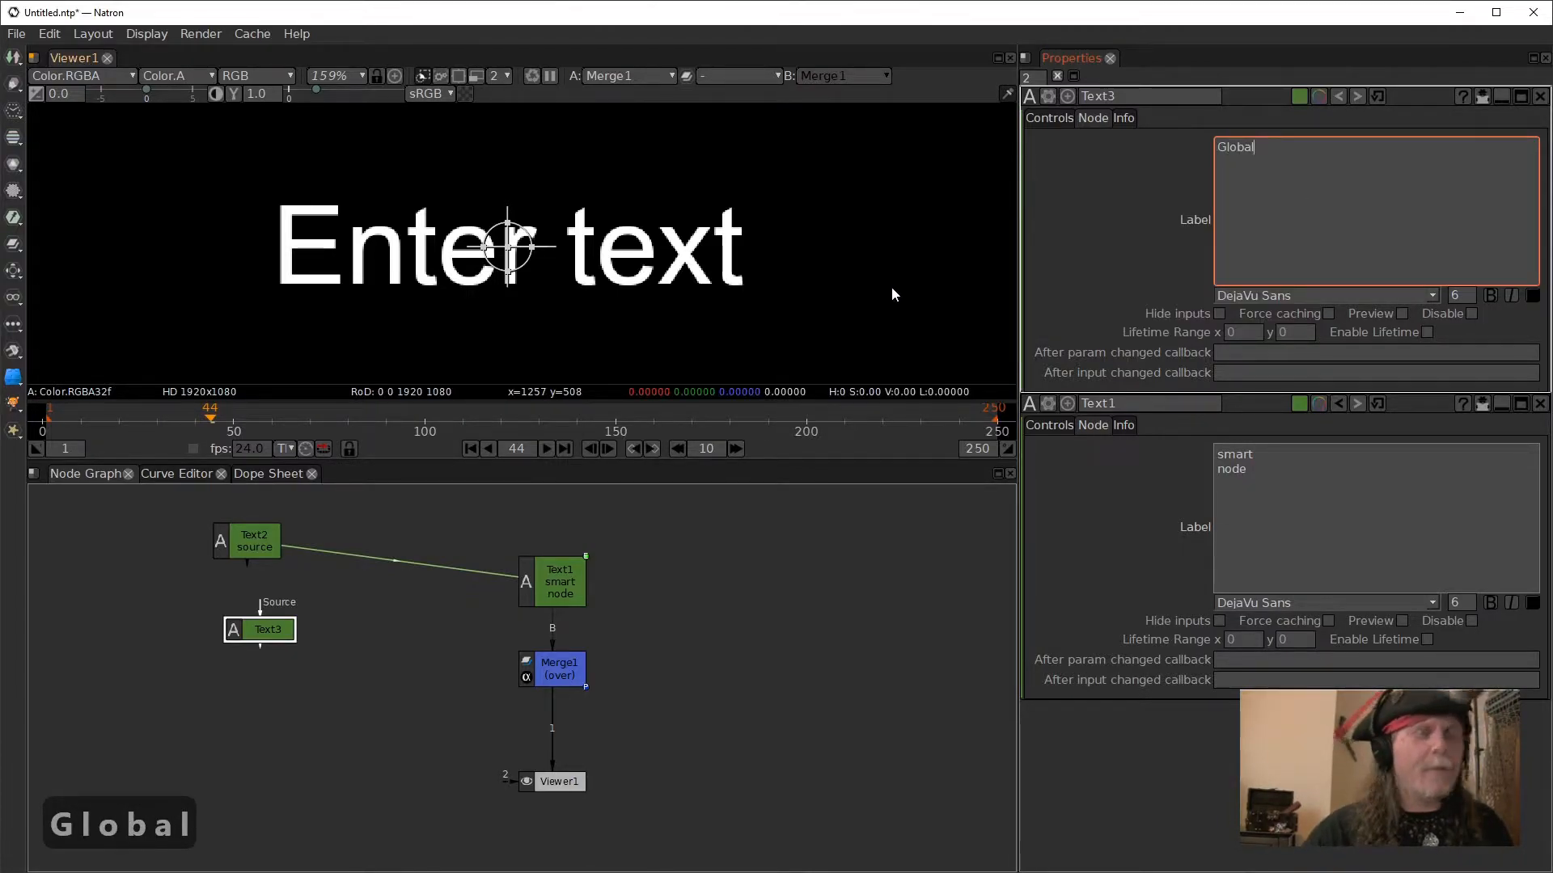
{"action": "left_click", "coordinate": [700, 579]}
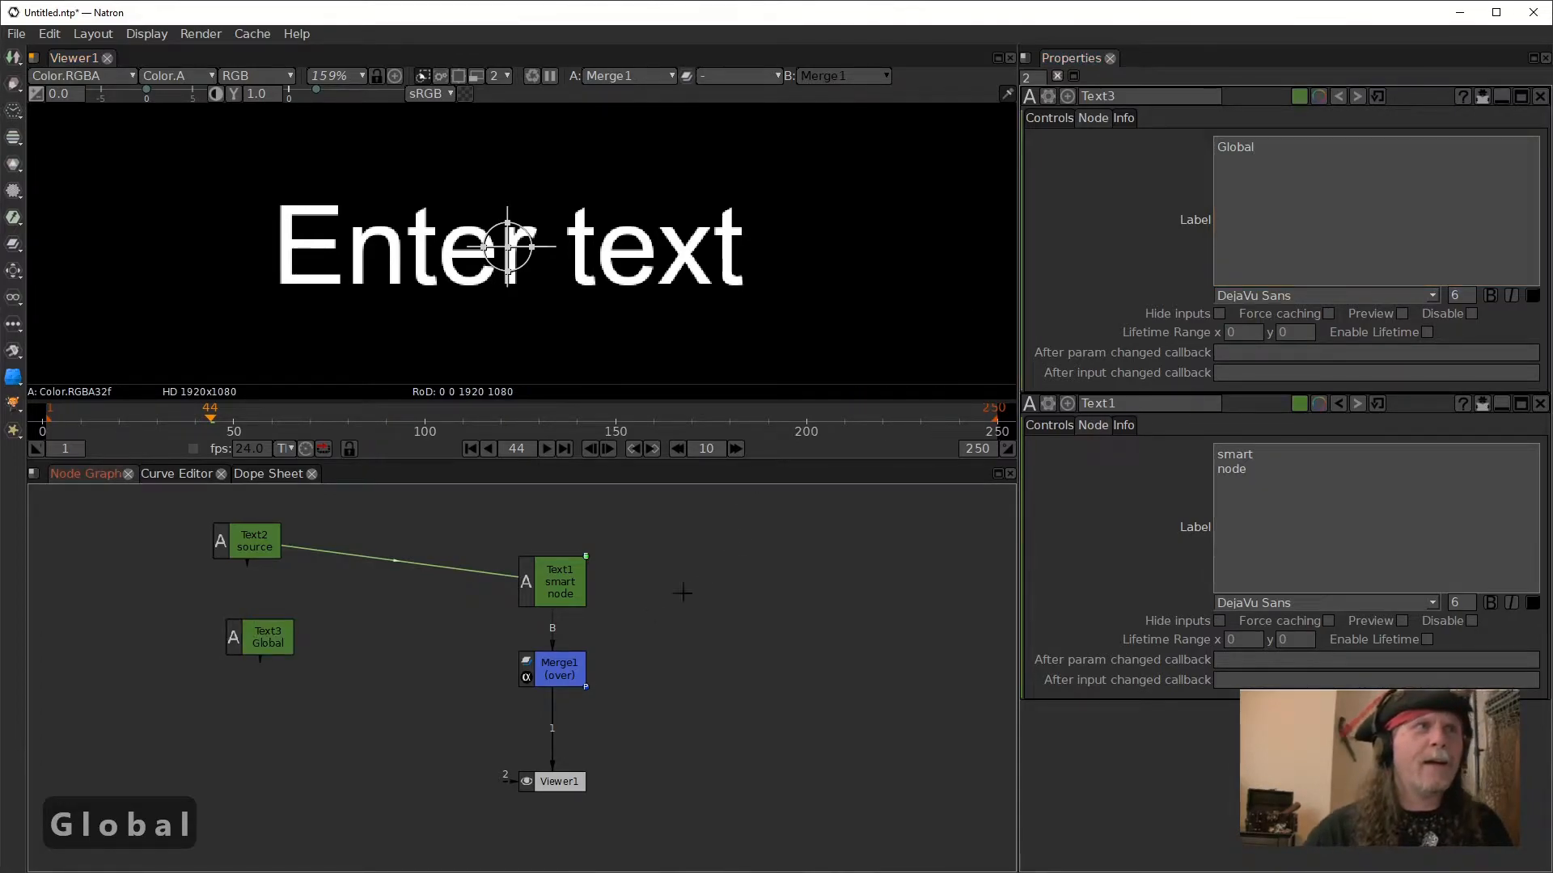
- Show only Text1's modified parameters and clear the expression on its text
{"action": "left_click", "coordinate": [566, 590]}
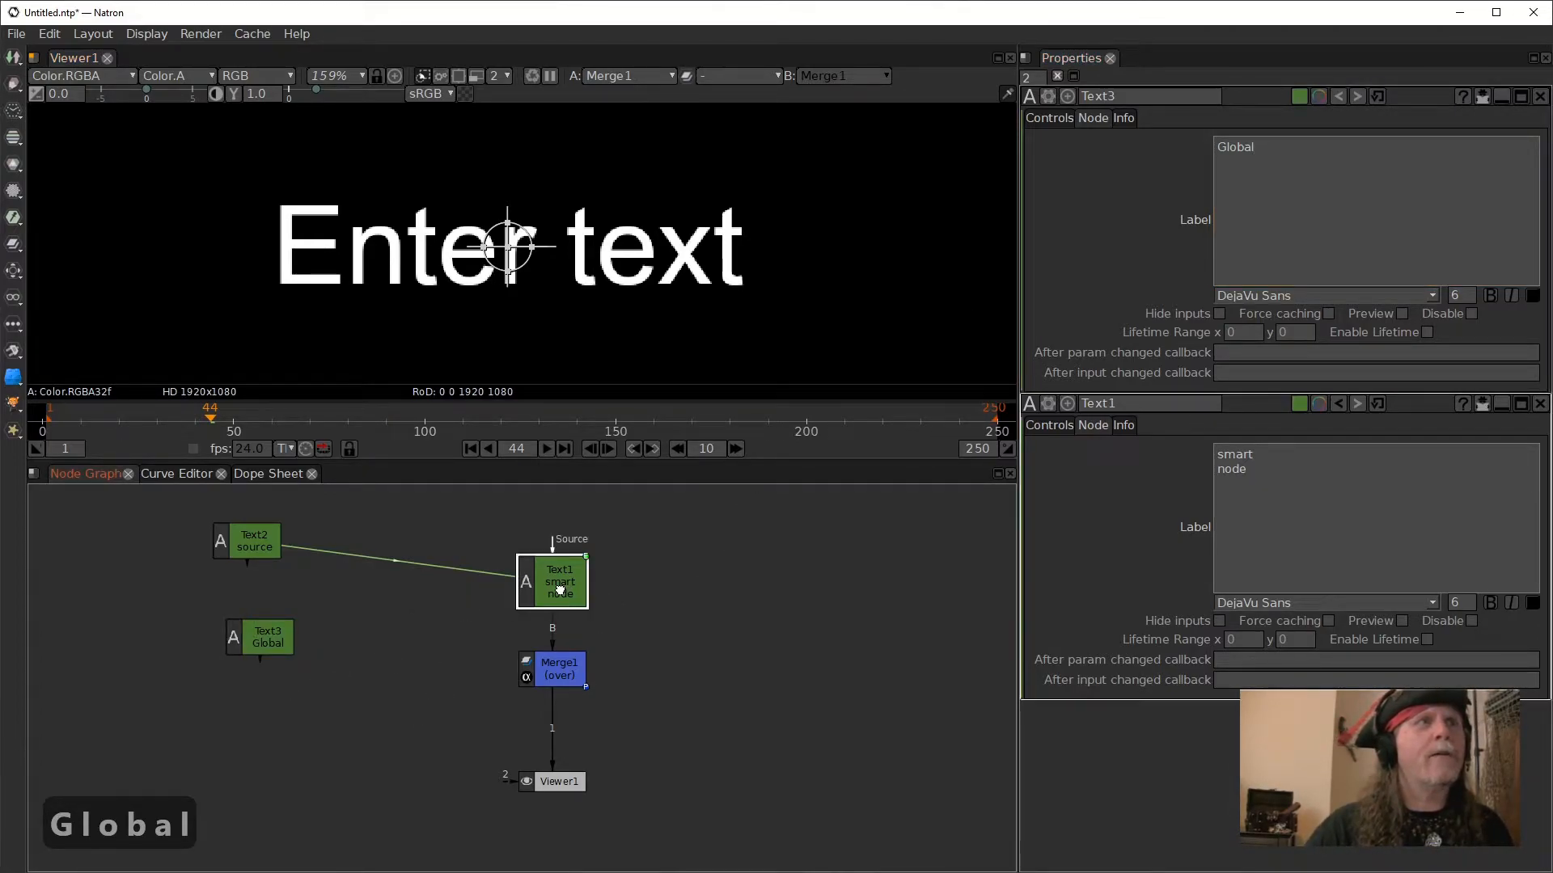
{"action": "left_click", "coordinate": [1233, 566]}
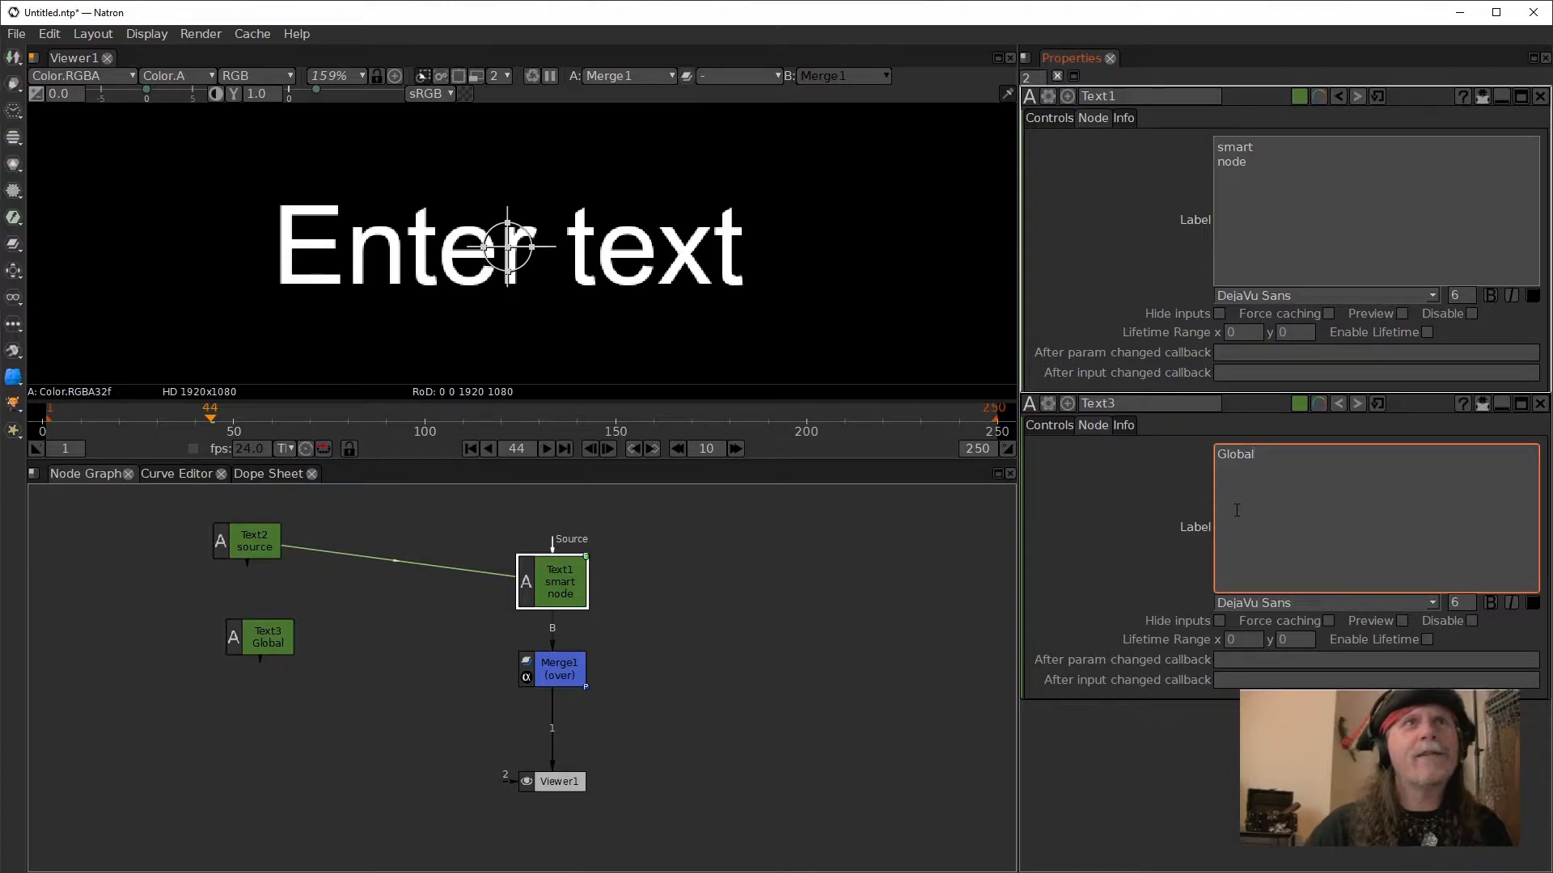
{"action": "left_click", "coordinate": [1046, 119]}
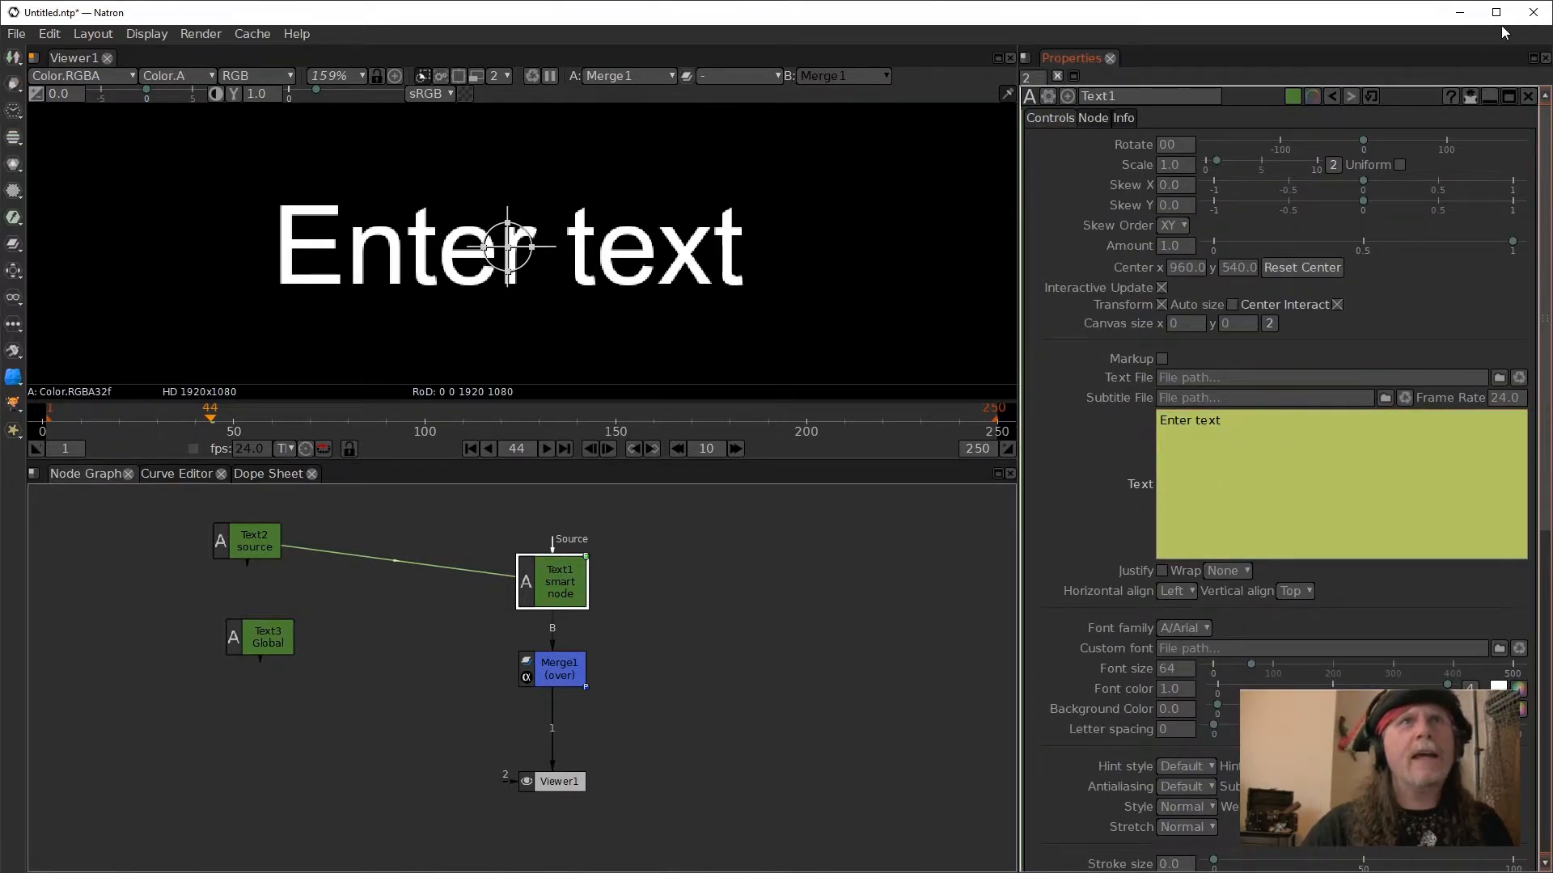
{"action": "left_click", "coordinate": [1469, 97]}
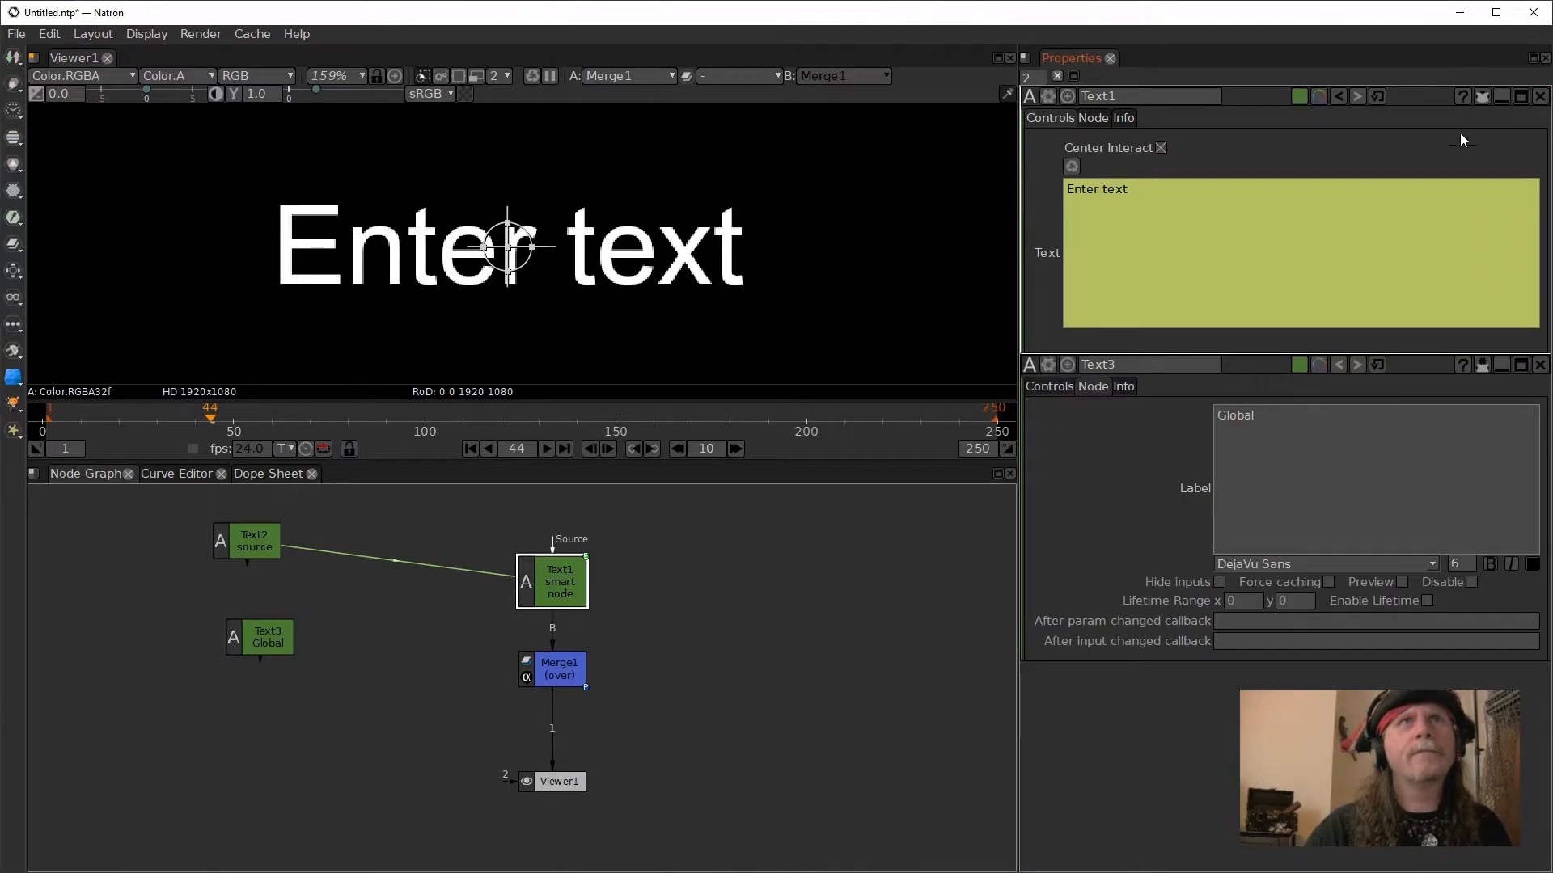
{"action": "right_click", "coordinate": [1176, 244]}
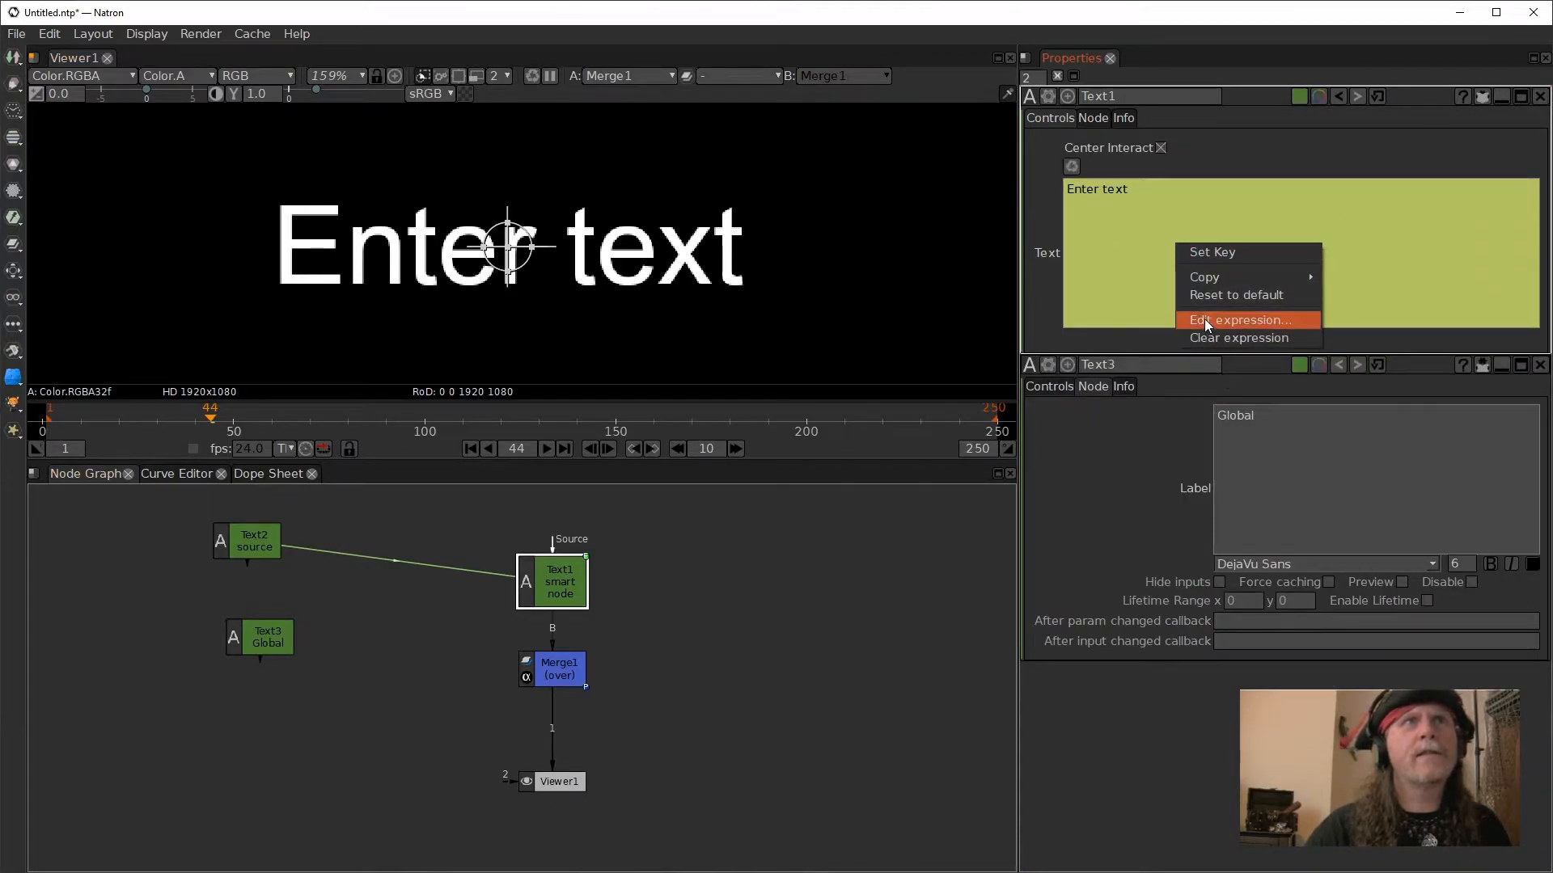
{"action": "left_click", "coordinate": [1205, 335]}
{"action": "left_click", "coordinate": [1235, 276]}
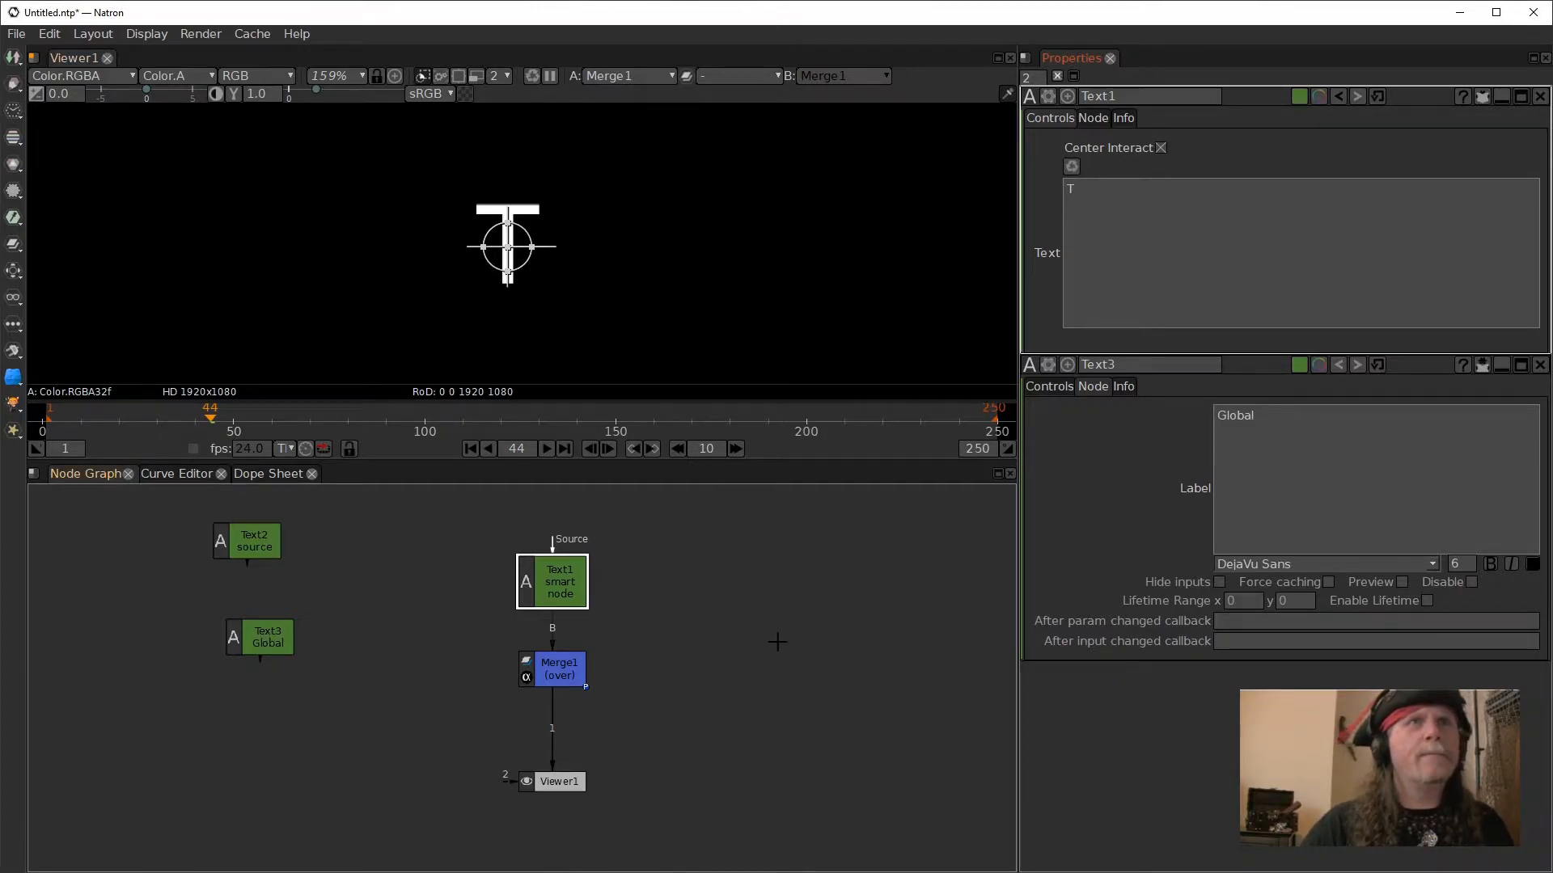
- Empty Text3's text and show only that node's modified parameters
{"action": "left_click", "coordinate": [1051, 390]}
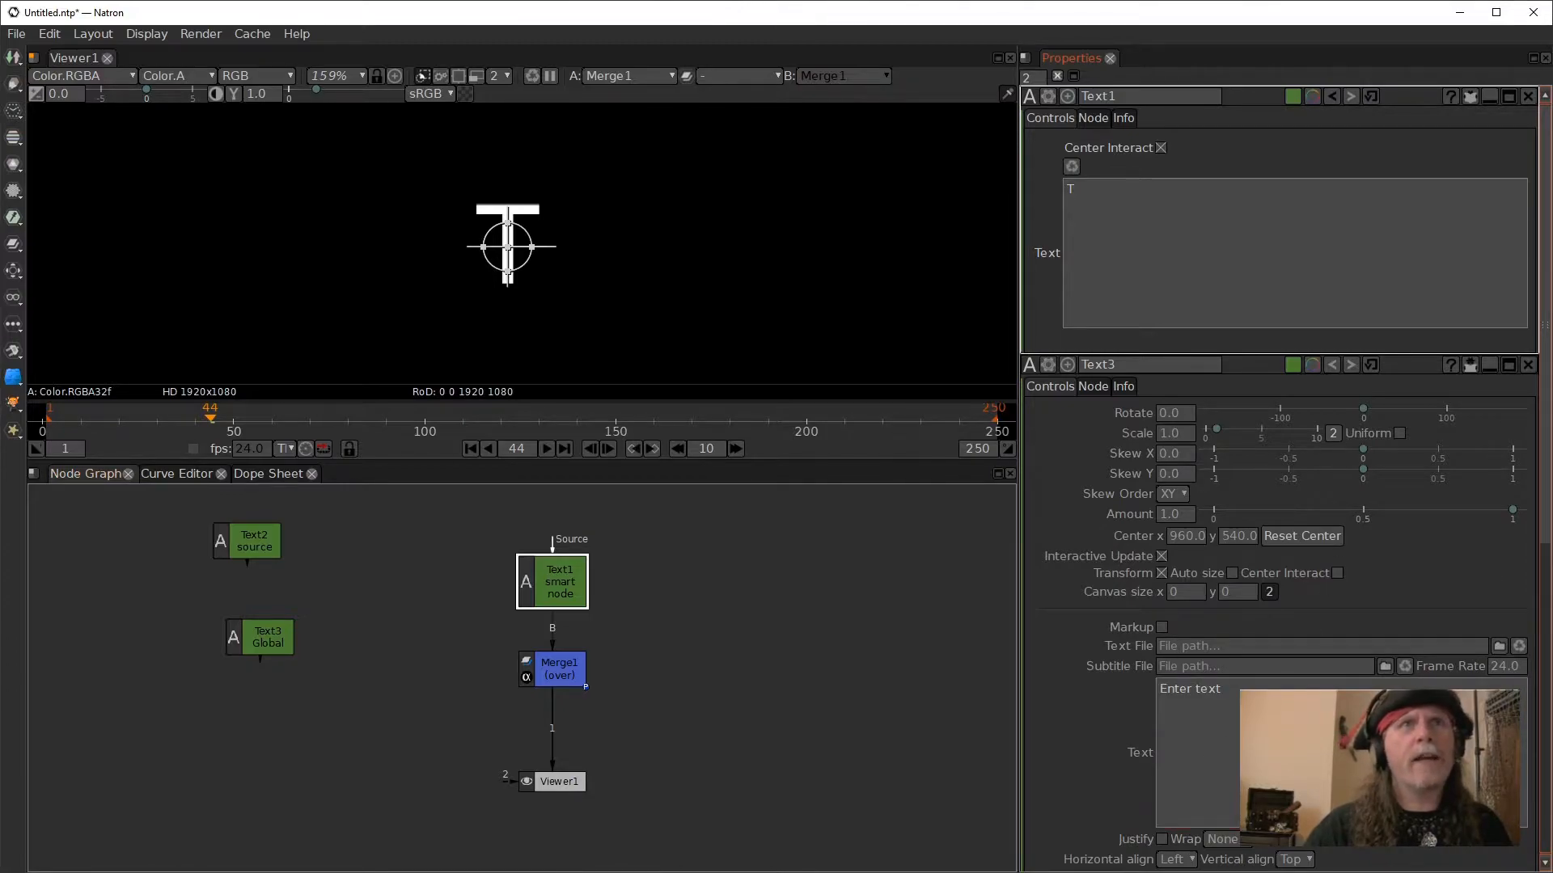
{"action": "left_click_drag", "start_coordinate": [1230, 693], "coordinate": [1014, 676]}
{"action": "key", "text": "Delete"}
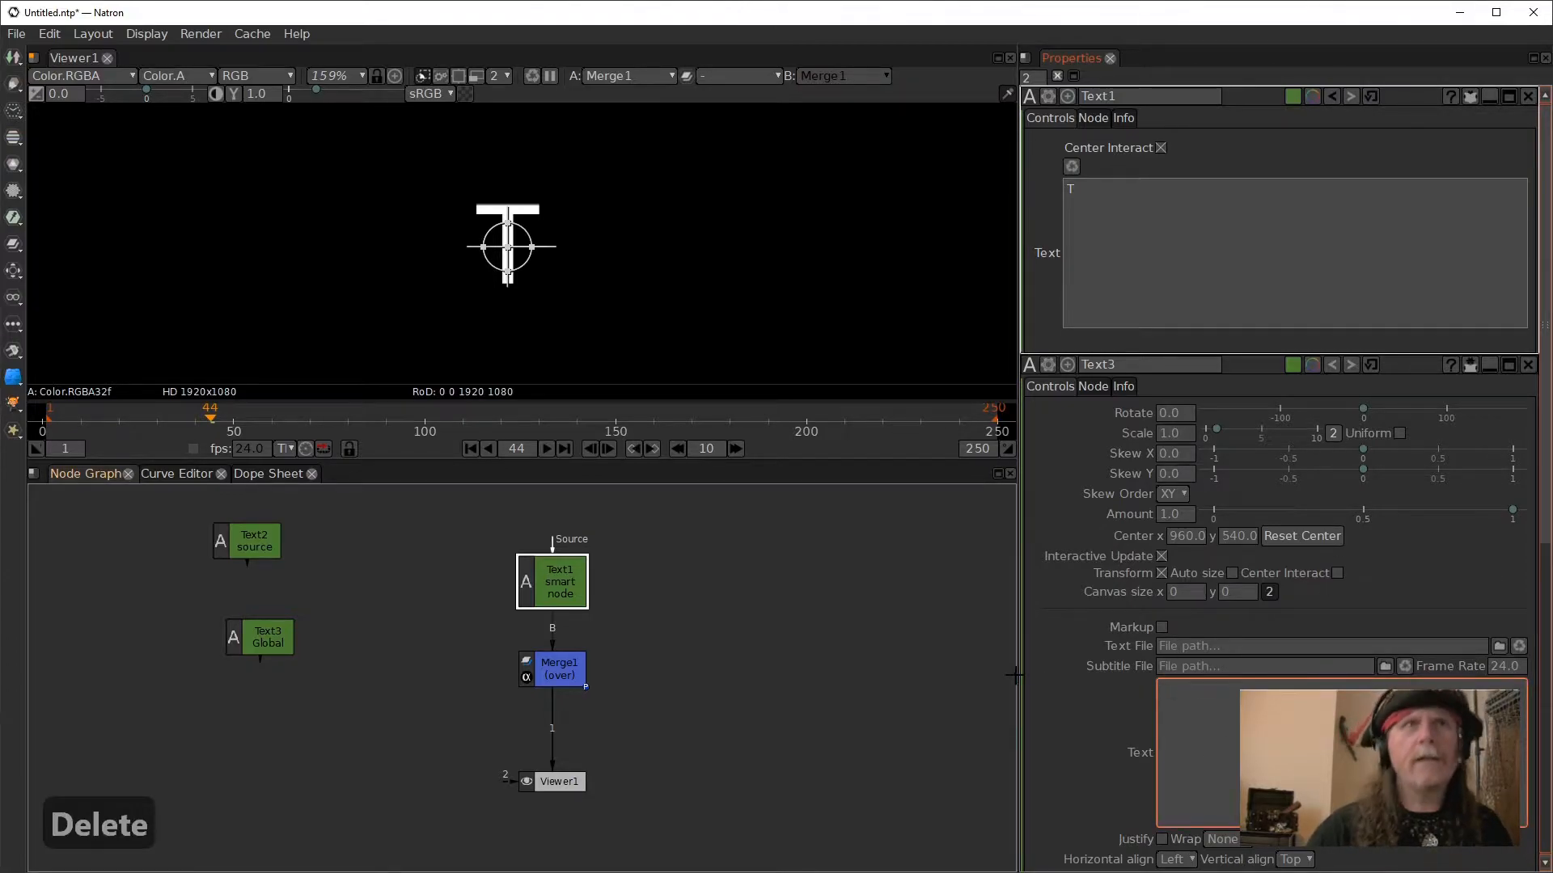
{"action": "left_click", "coordinate": [1472, 364]}
{"action": "left_click", "coordinate": [1151, 301]}
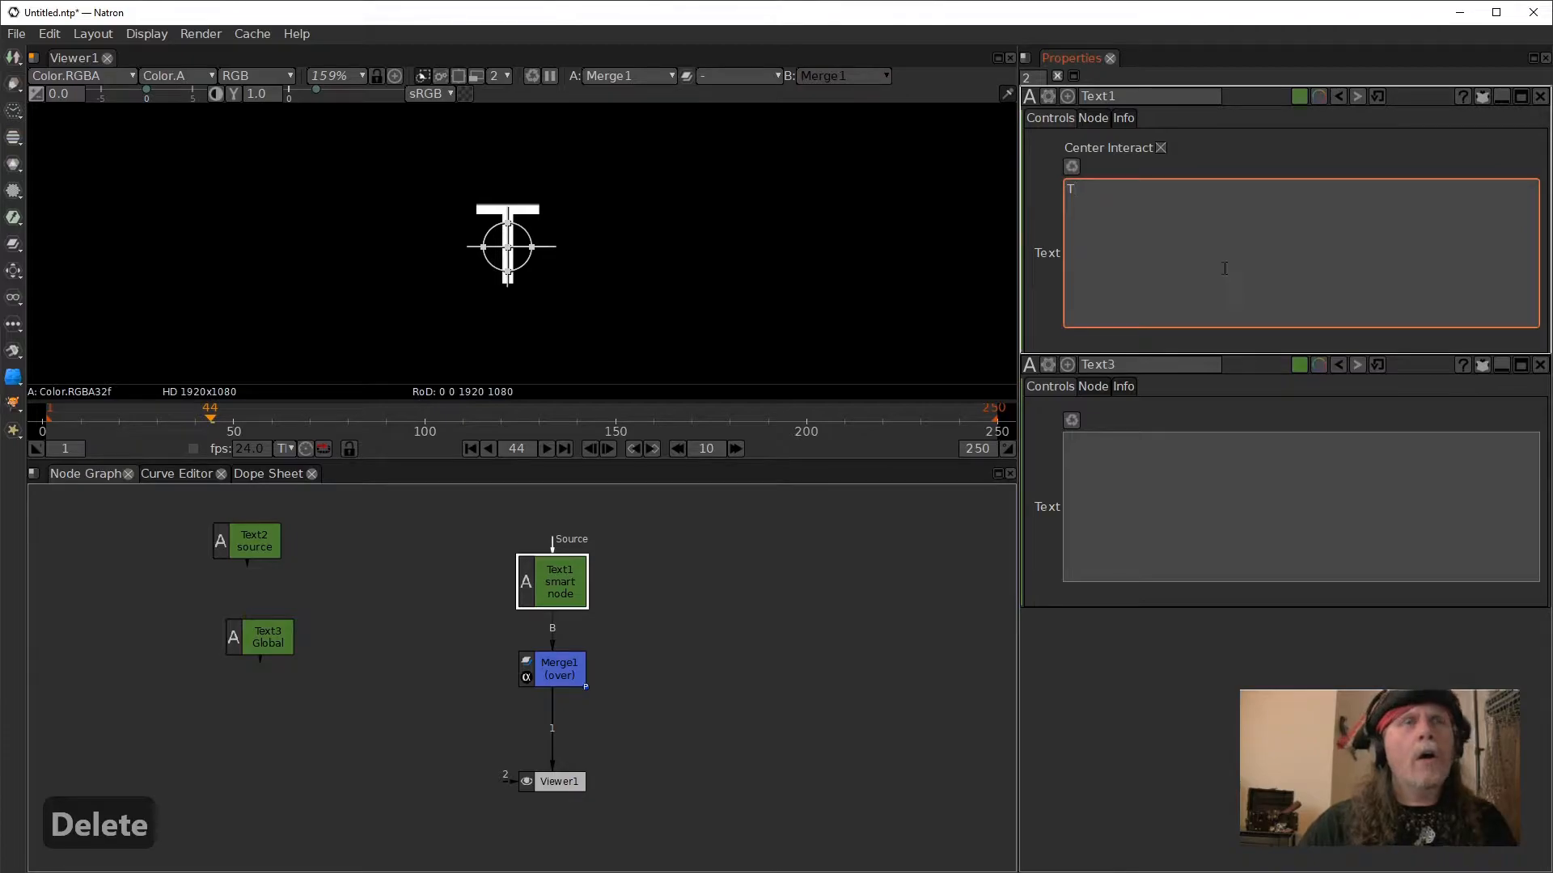
- Replace Text1's text with "Sent to 3"
{"action": "key", "text": "ctrl+a"}
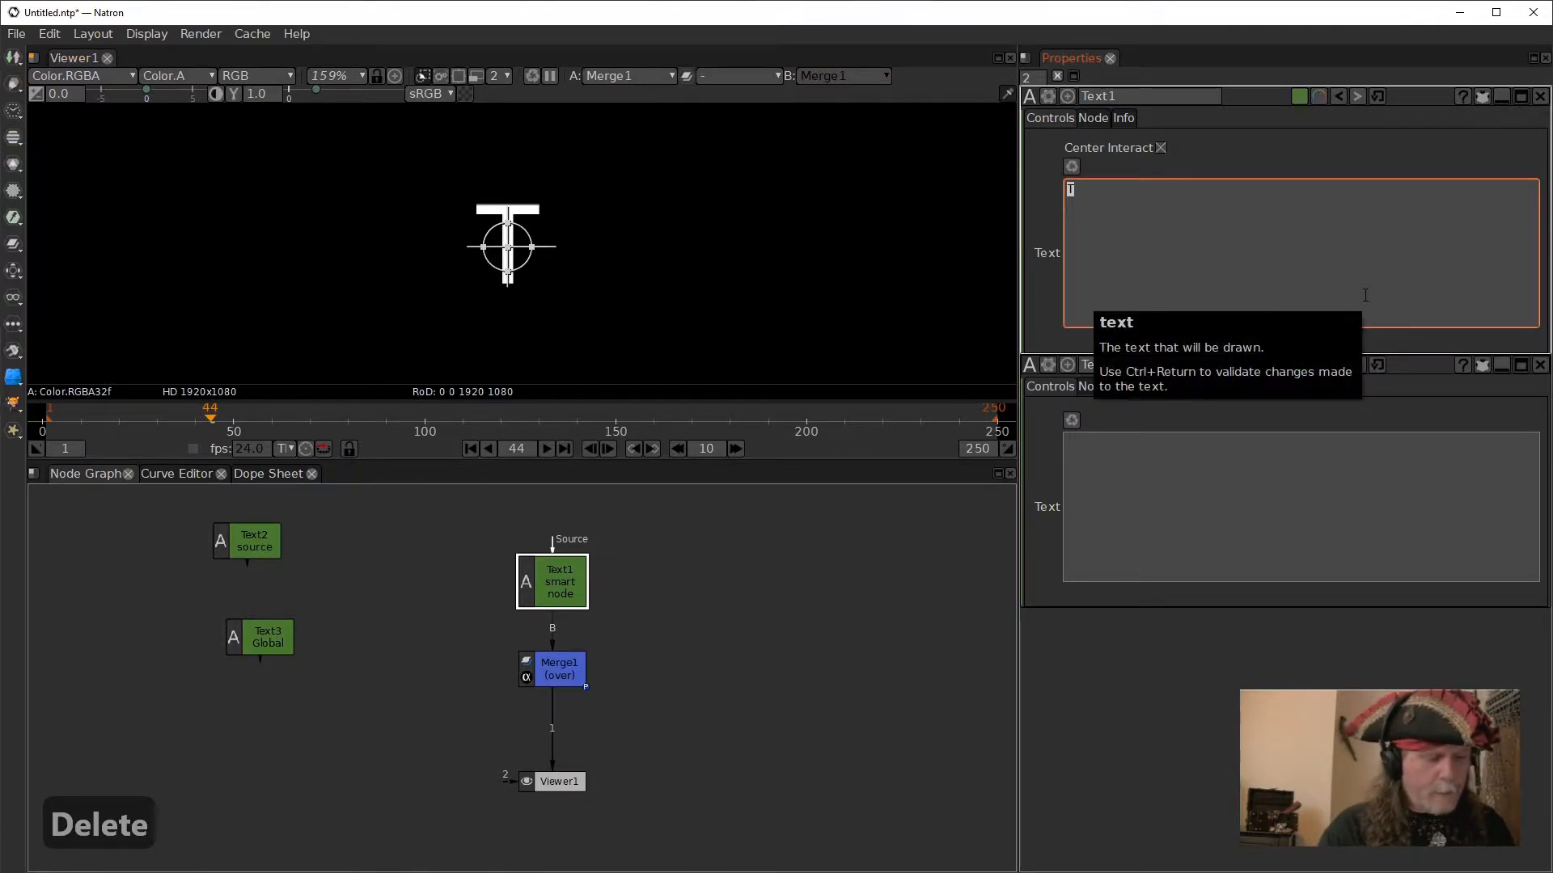
{"action": "type", "text": "Se"}
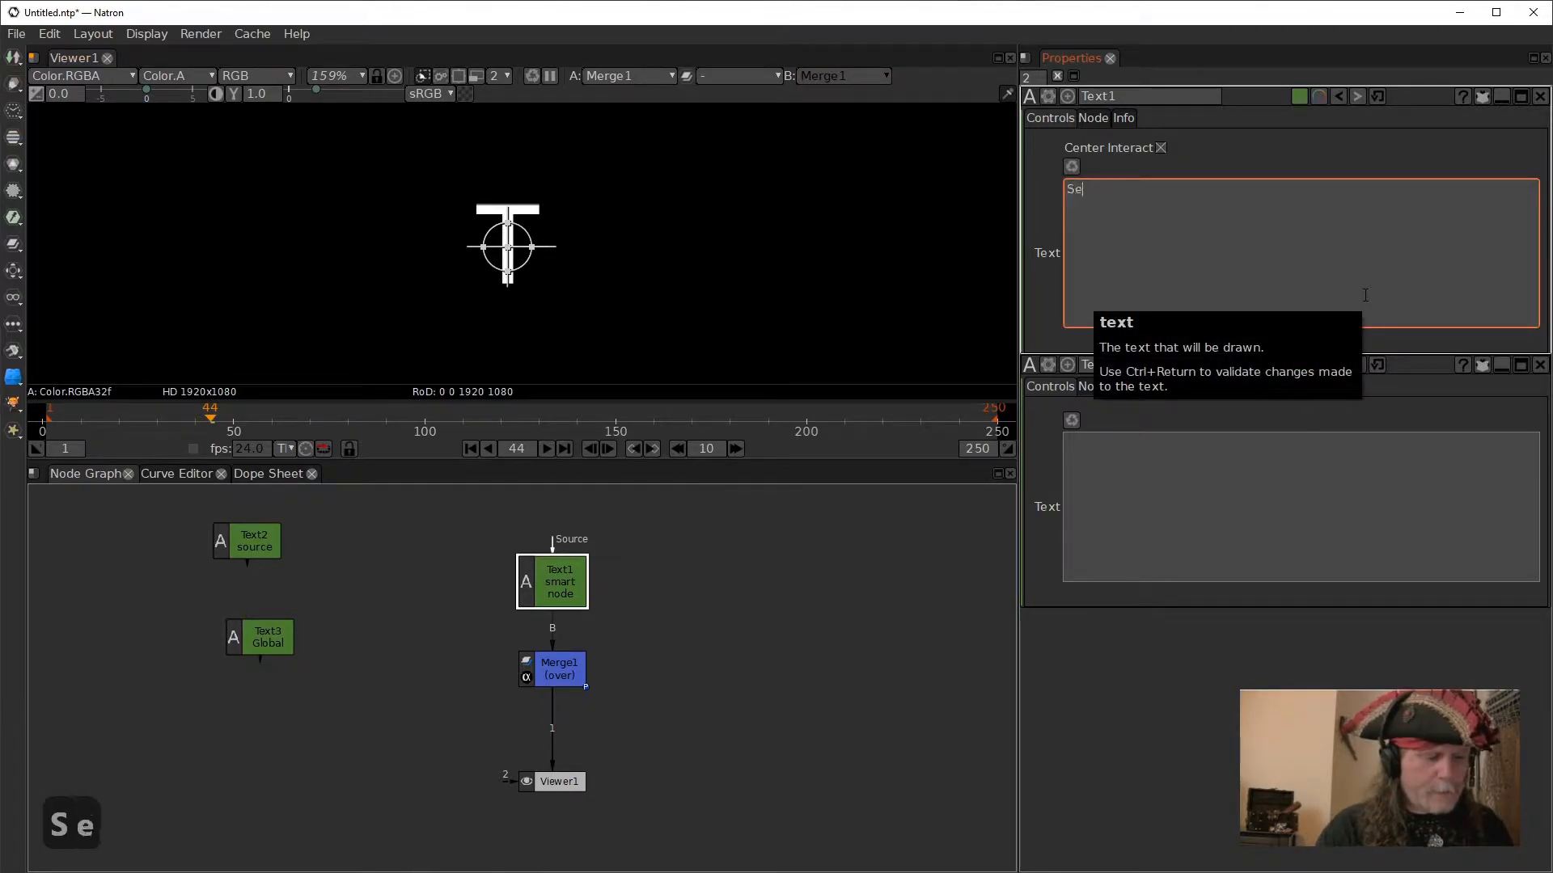
{"action": "type", "text": "nt fo 3"}
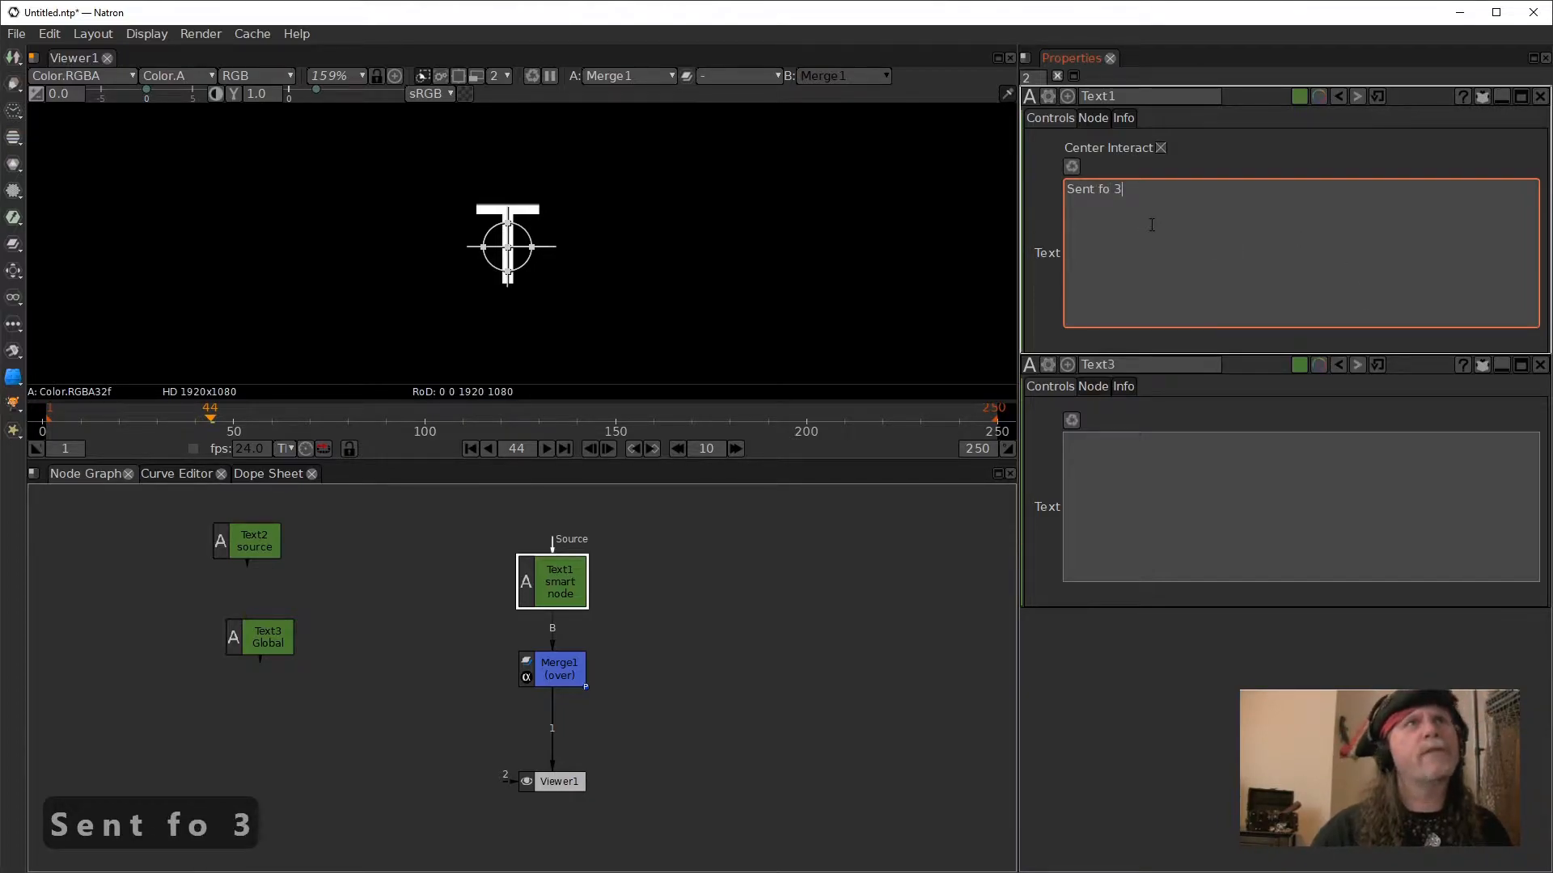
{"action": "key", "text": "Left"}
{"action": "key", "text": "Left"}
{"action": "key", "text": "Left"}
{"action": "key", "text": "Left"}
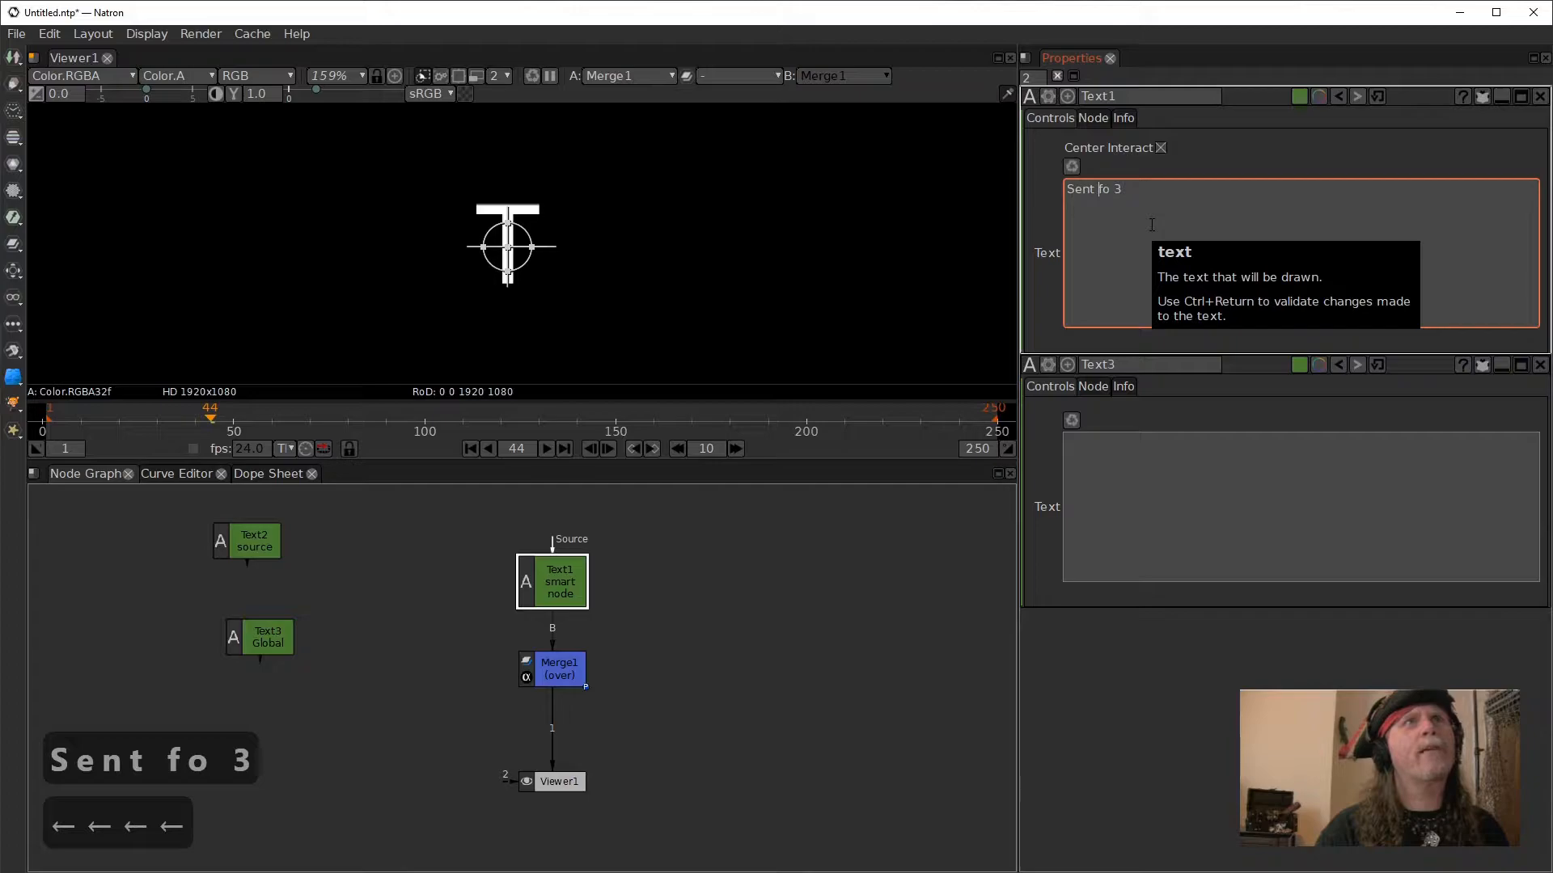
{"action": "key", "text": "Right"}
{"action": "key", "text": "BackSpace"}
{"action": "type", "text": "t"}
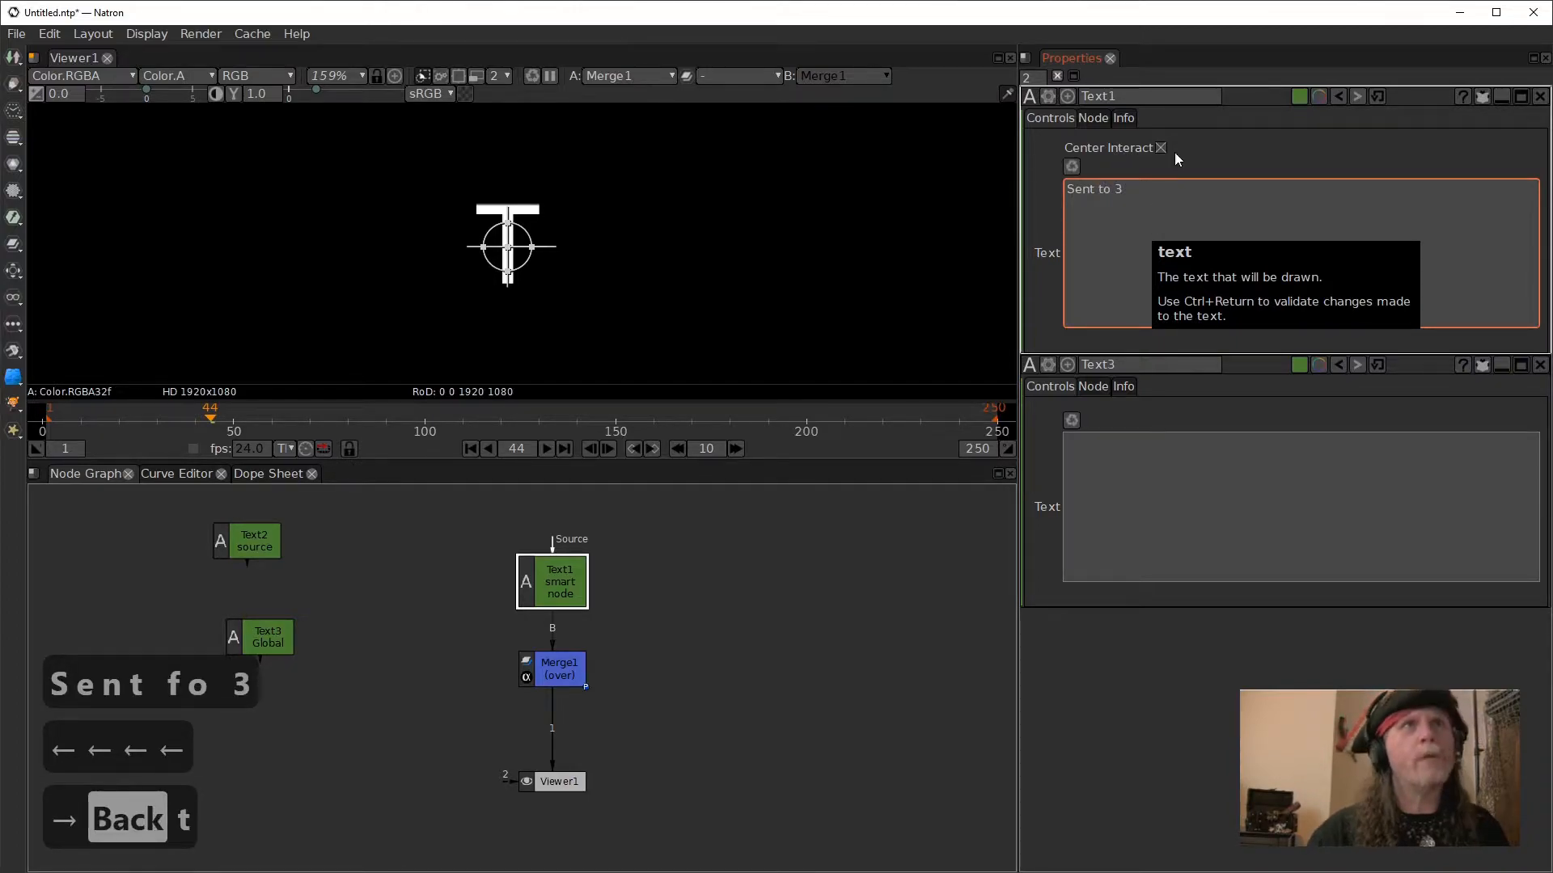
{"action": "left_click", "coordinate": [1215, 491]}
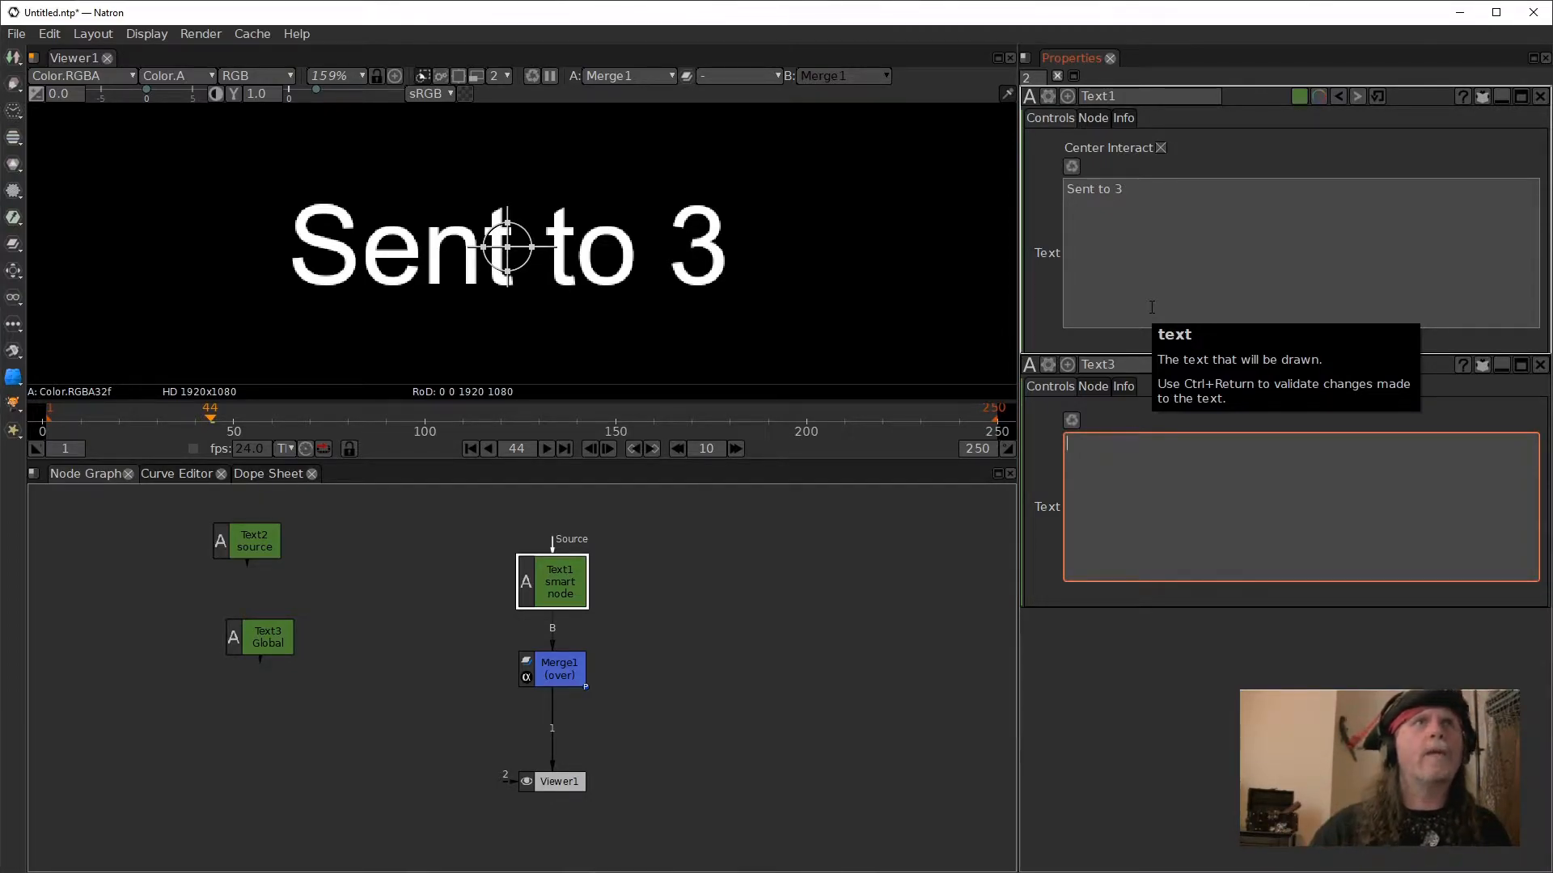
- Start an expression on Text1's text and insert a reference to Text3's text parameter, Text3.text.get()
{"action": "right_click", "coordinate": [1151, 276]}
{"action": "left_click", "coordinate": [1204, 349]}
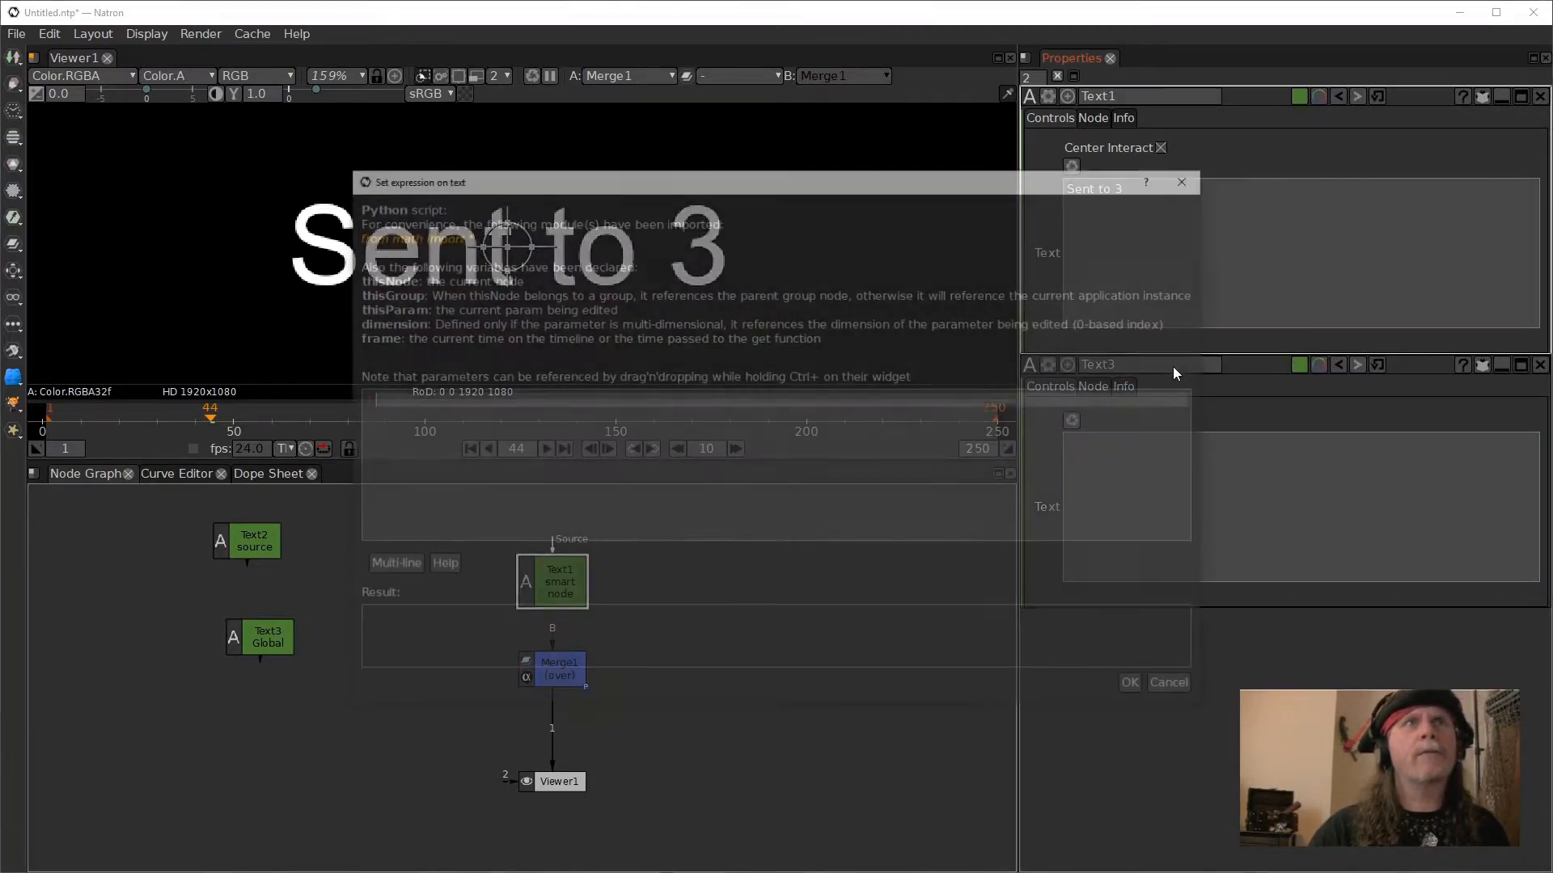
{"action": "left_click_drag", "start_coordinate": [747, 184], "coordinate": [790, 246]}
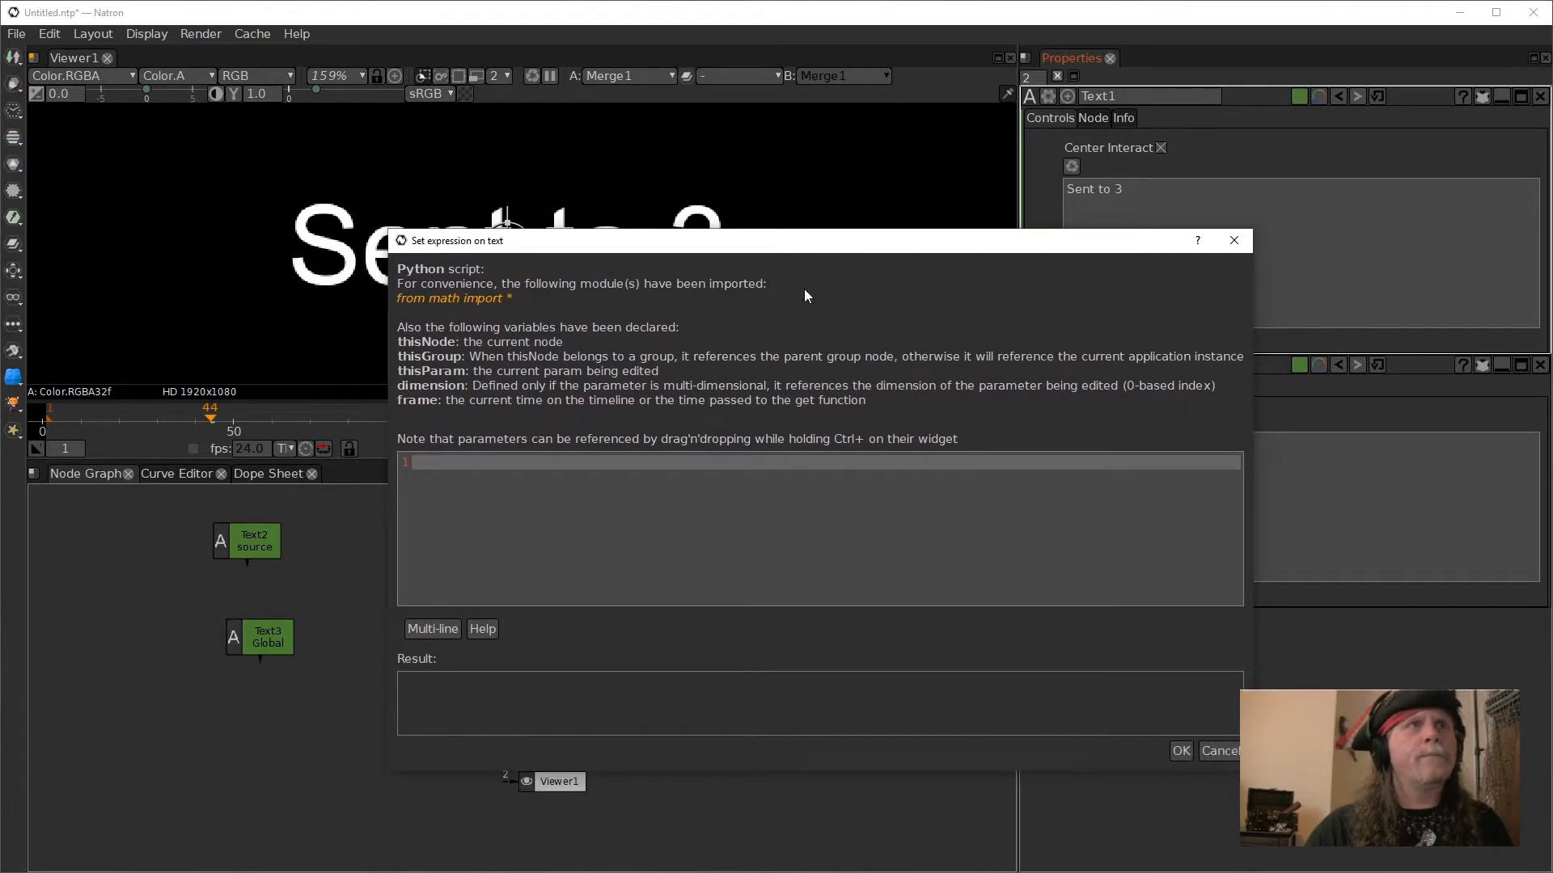
{"action": "left_click_drag", "start_coordinate": [1100, 243], "coordinate": [860, 237]}
{"action": "left_click_drag", "start_coordinate": [1276, 516], "coordinate": [562, 468]}
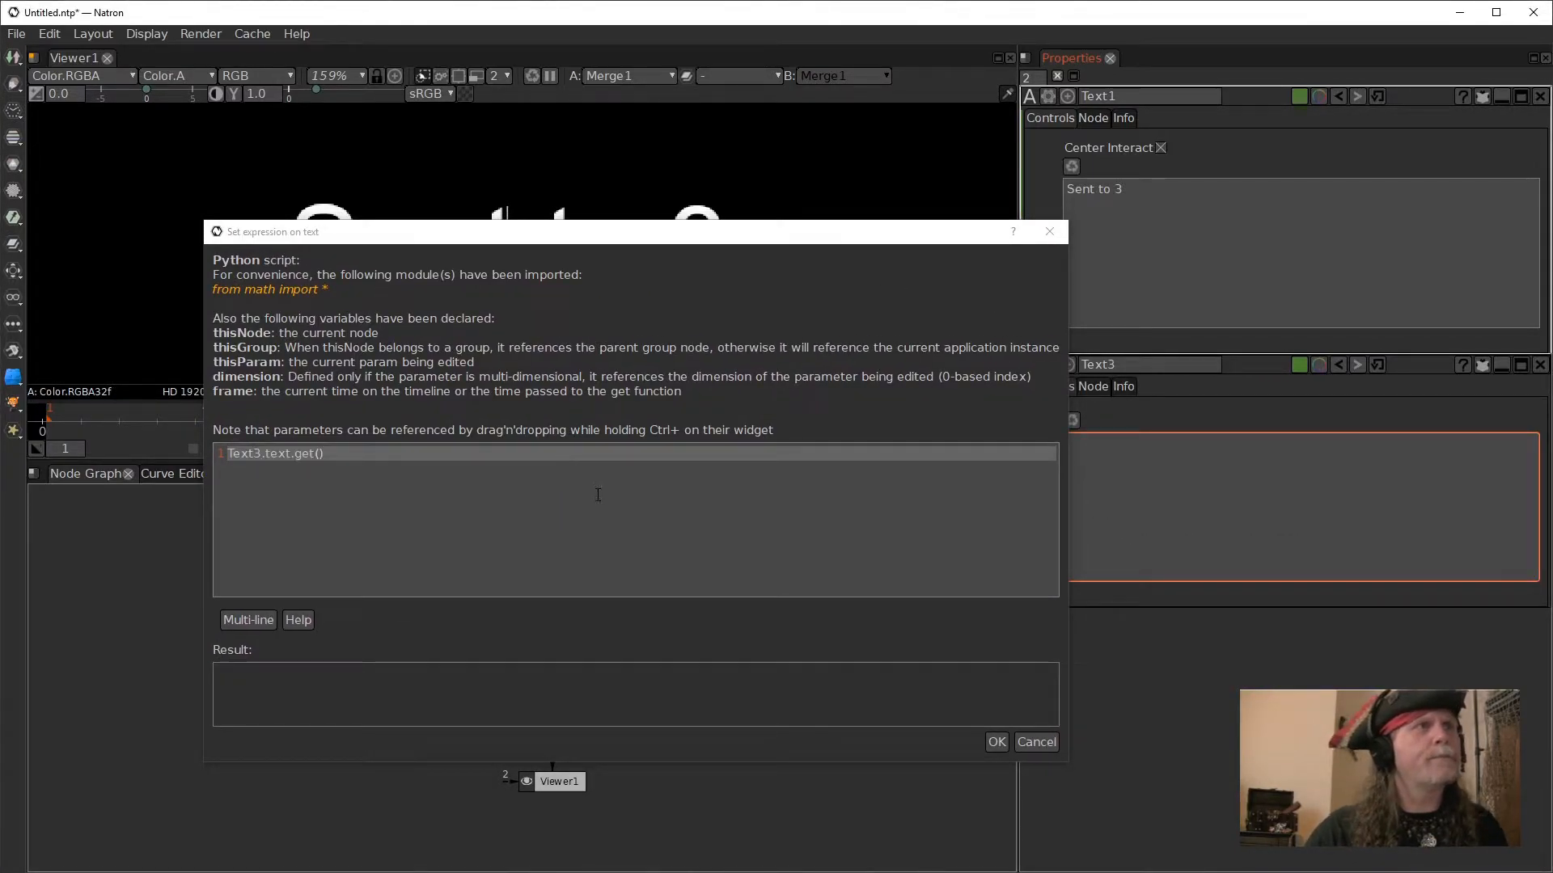
{"action": "left_click_drag", "start_coordinate": [537, 241], "coordinate": [695, 305]}
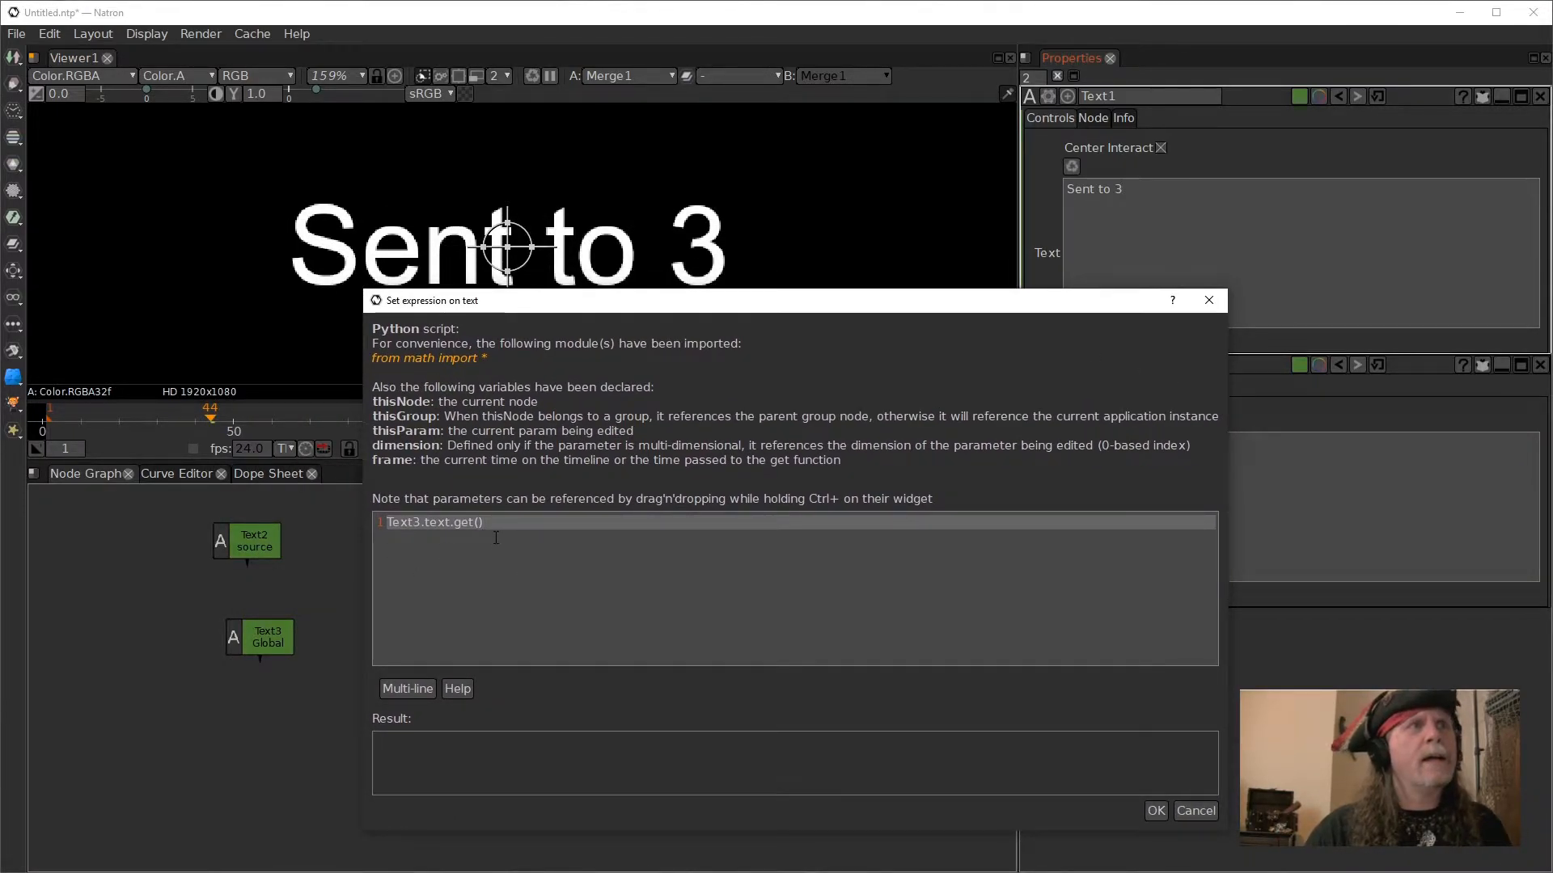
- Change get to set in the Text3 reference and append an equals sign, giving Text3.text.set()=
{"action": "key", "text": "Left"}
{"action": "key", "text": "Left"}
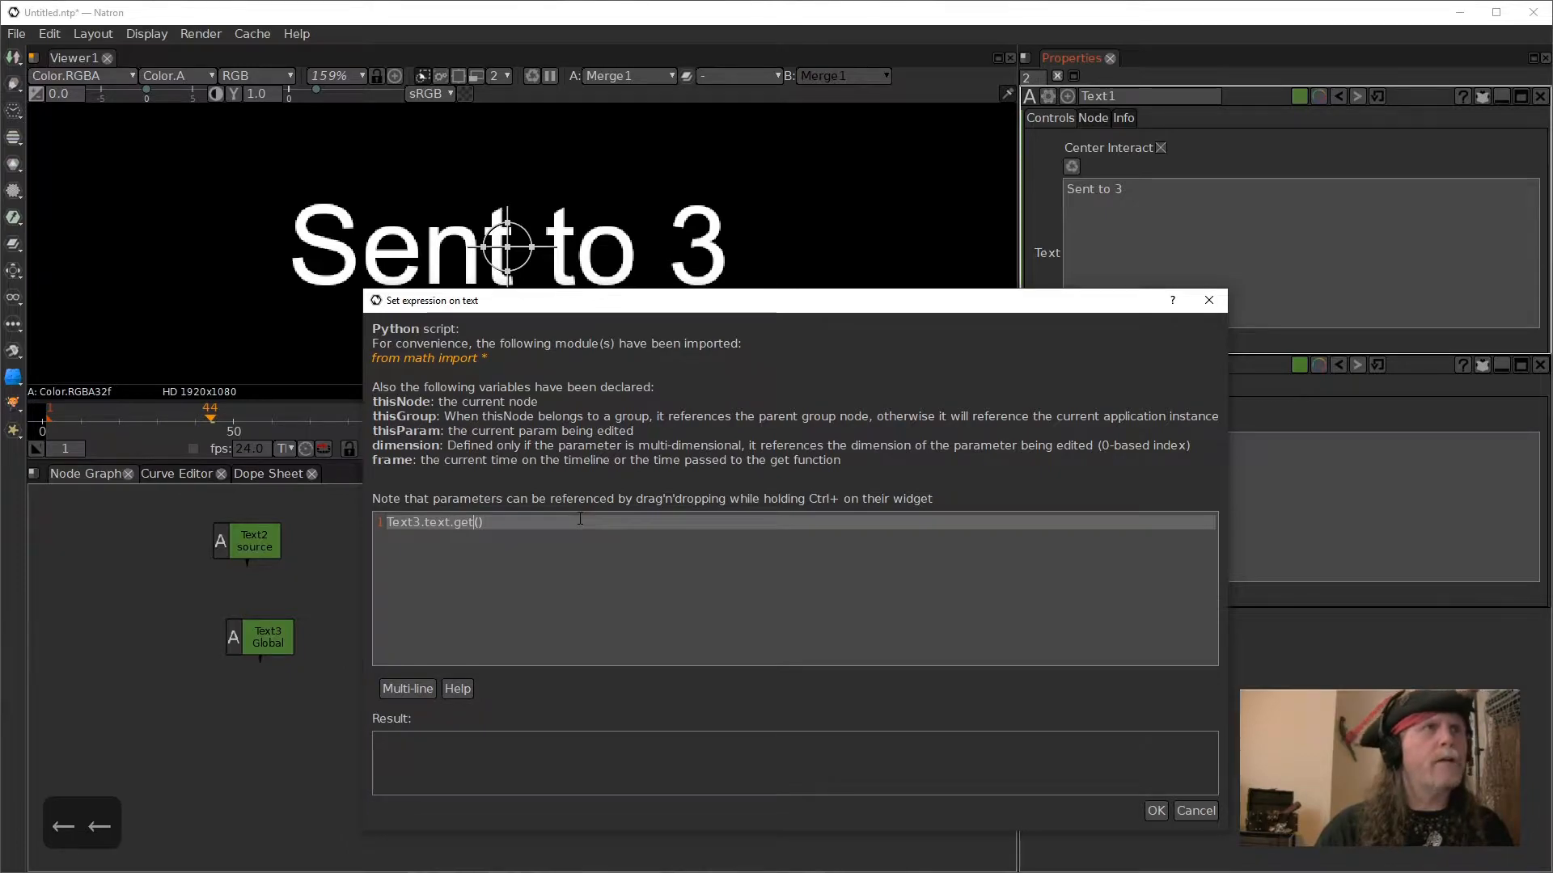
{"action": "key", "text": "BackSpace"}
{"action": "key", "text": "BackSpace"}
{"action": "key", "text": "BackSpace"}
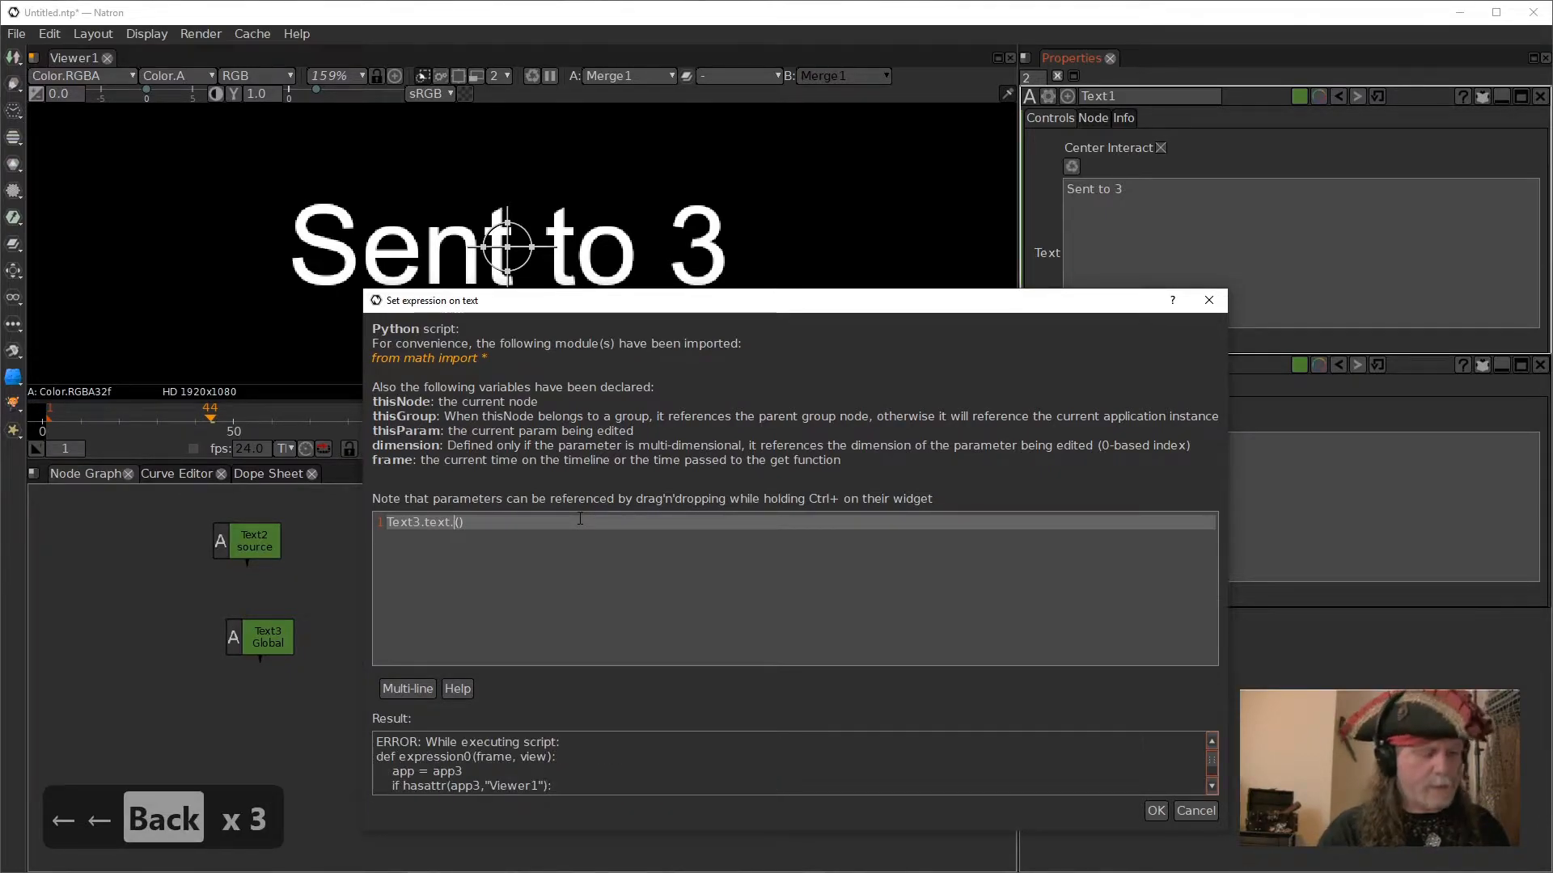
{"action": "type", "text": "set"}
{"action": "key", "text": "Right"}
{"action": "key", "text": "Right"}
{"action": "key", "text": "Right"}
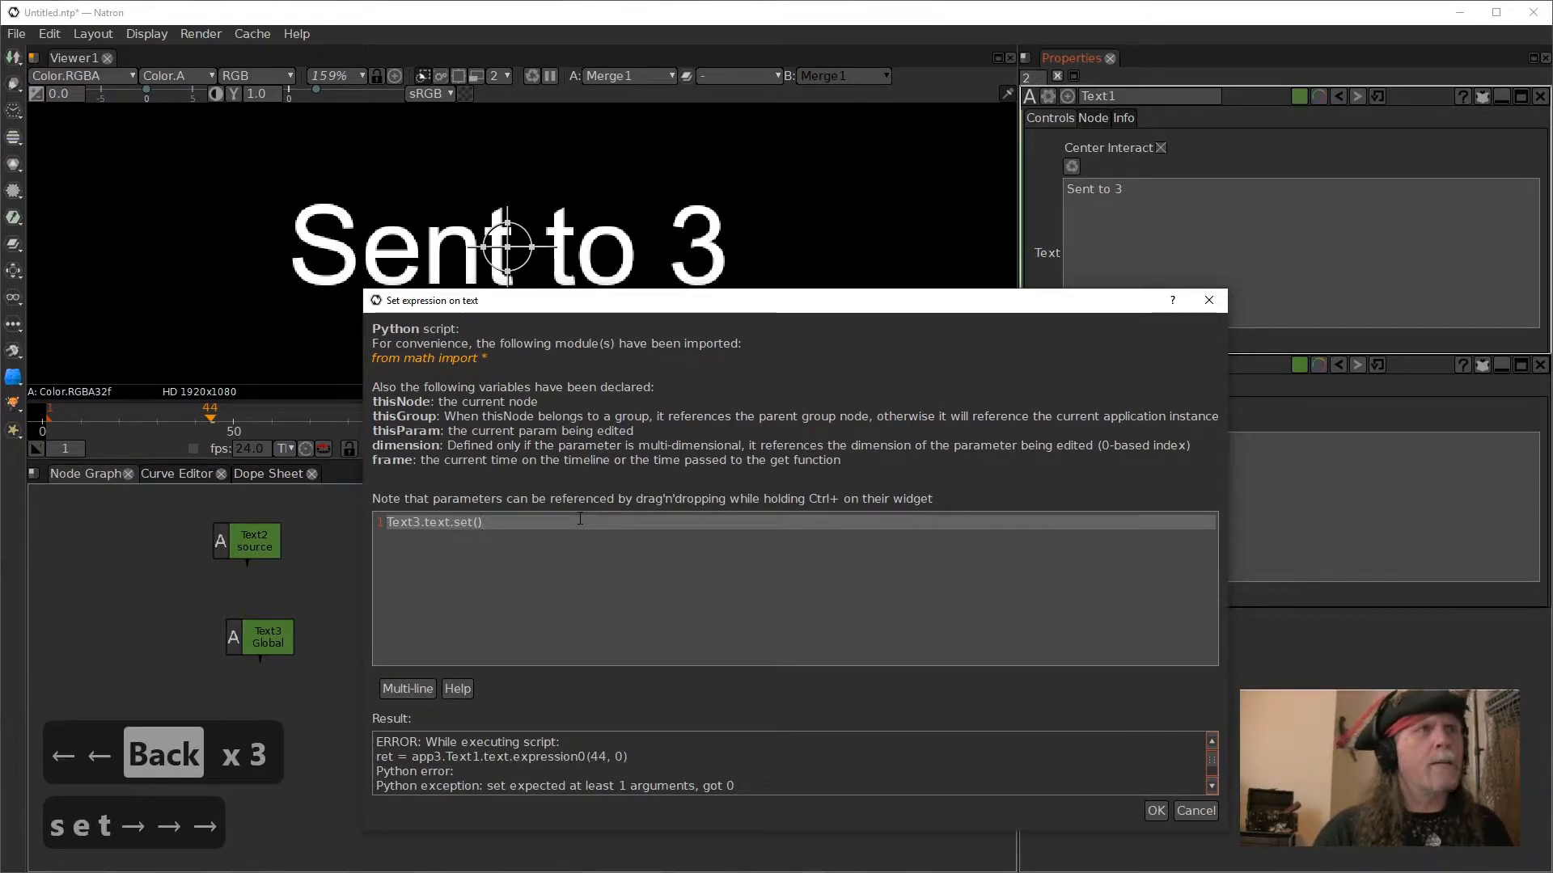
{"action": "type", "text": "="}
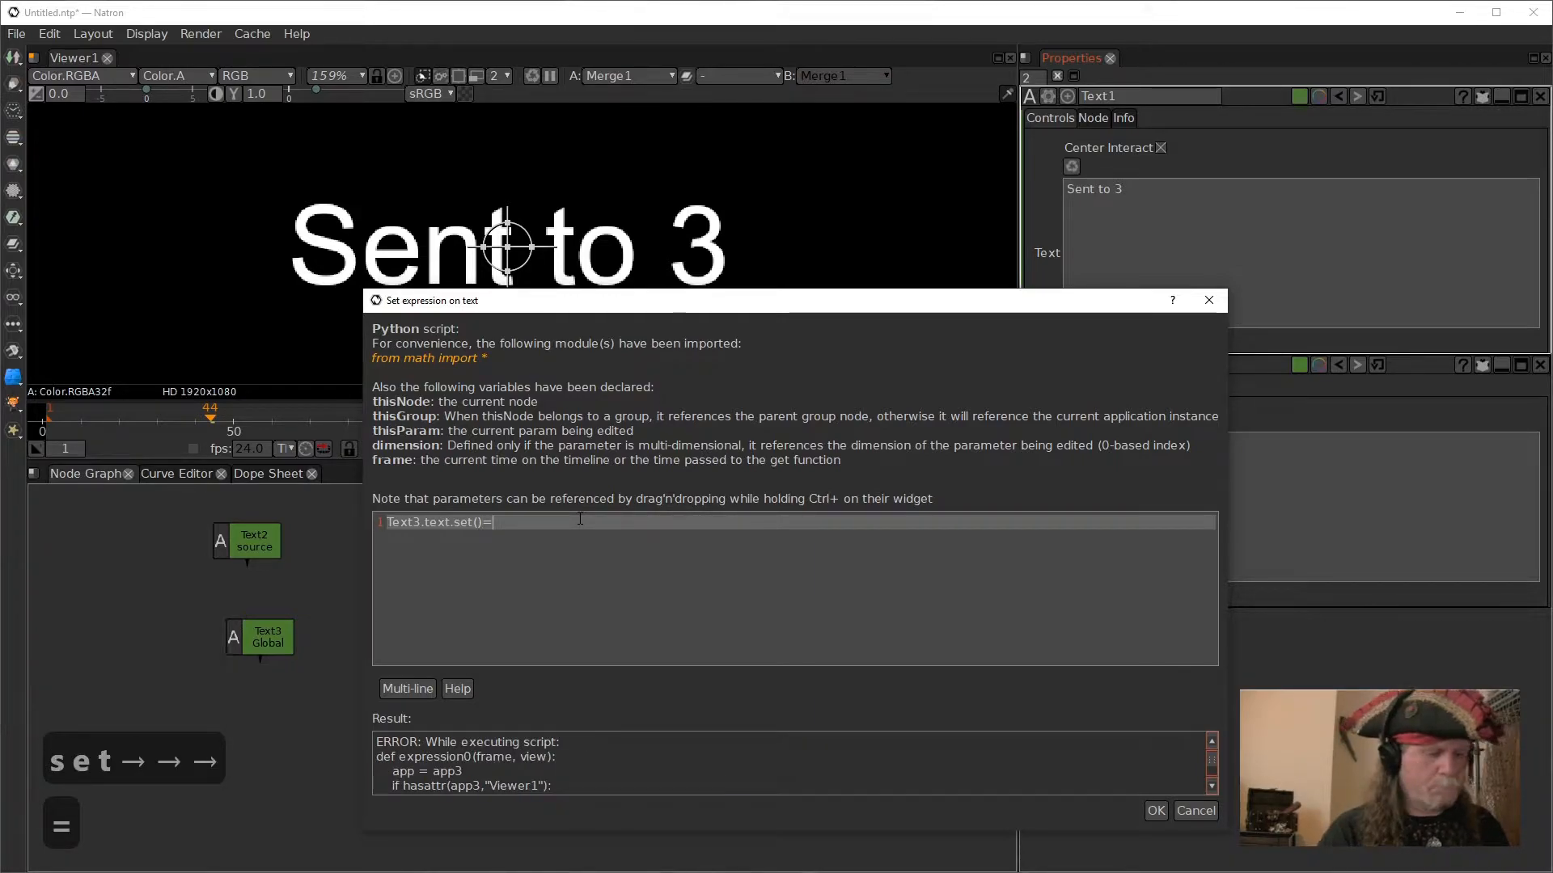
{"action": "type", "text": "\""}
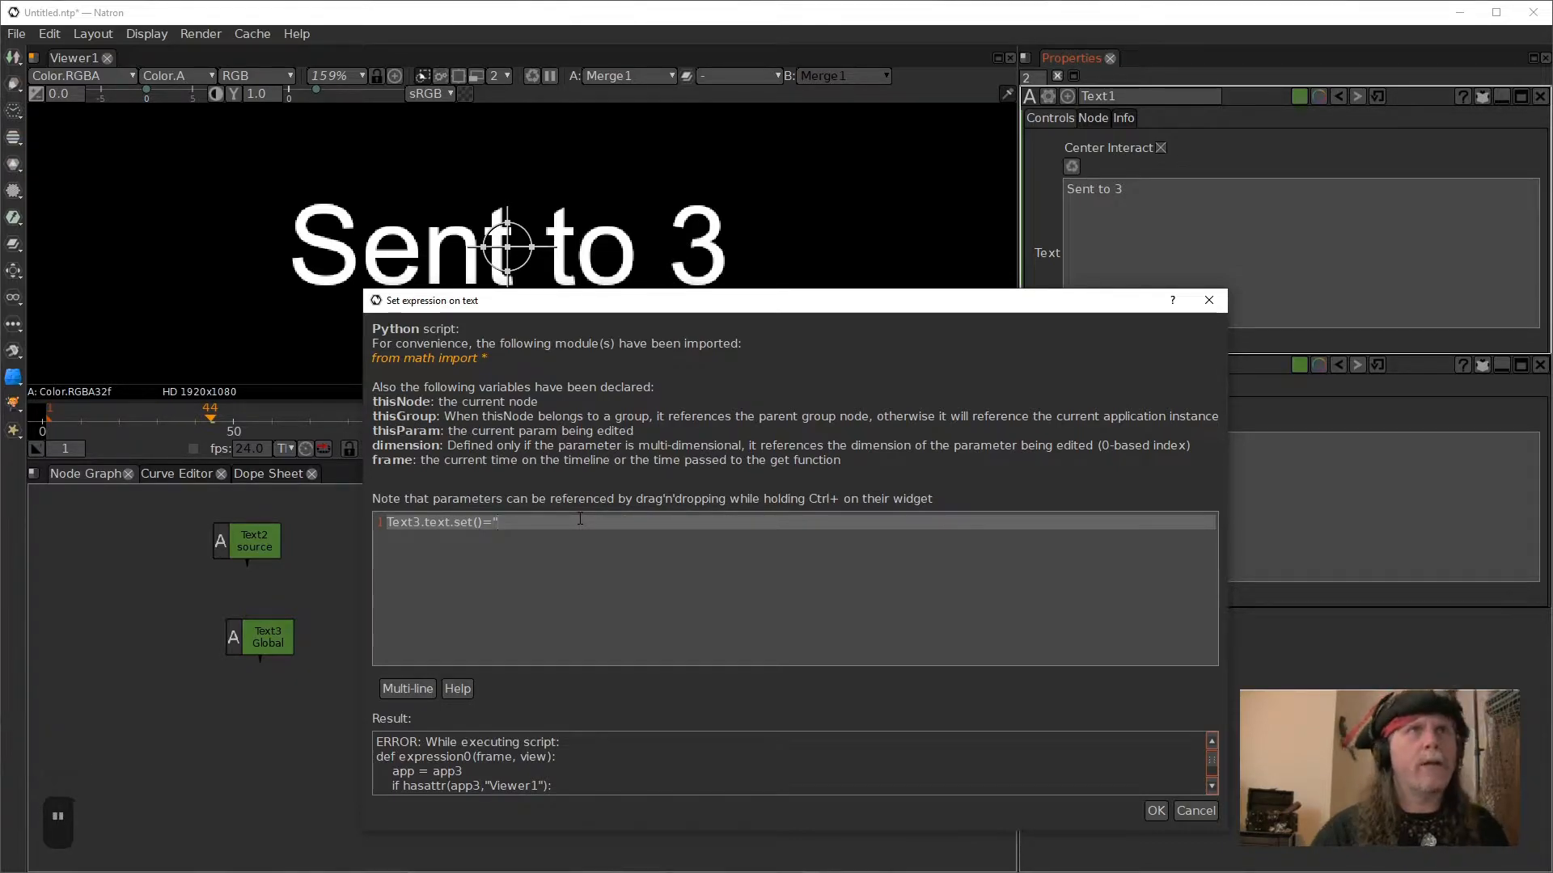
{"action": "type", "text": "sen"}
{"action": "key", "text": "BackSpace"}
{"action": "key", "text": "BackSpace"}
{"action": "type", "text": "S"}
{"action": "key", "text": "BackSpace"}
{"action": "key", "text": "BackSpace"}
{"action": "type", "text": "Se"}
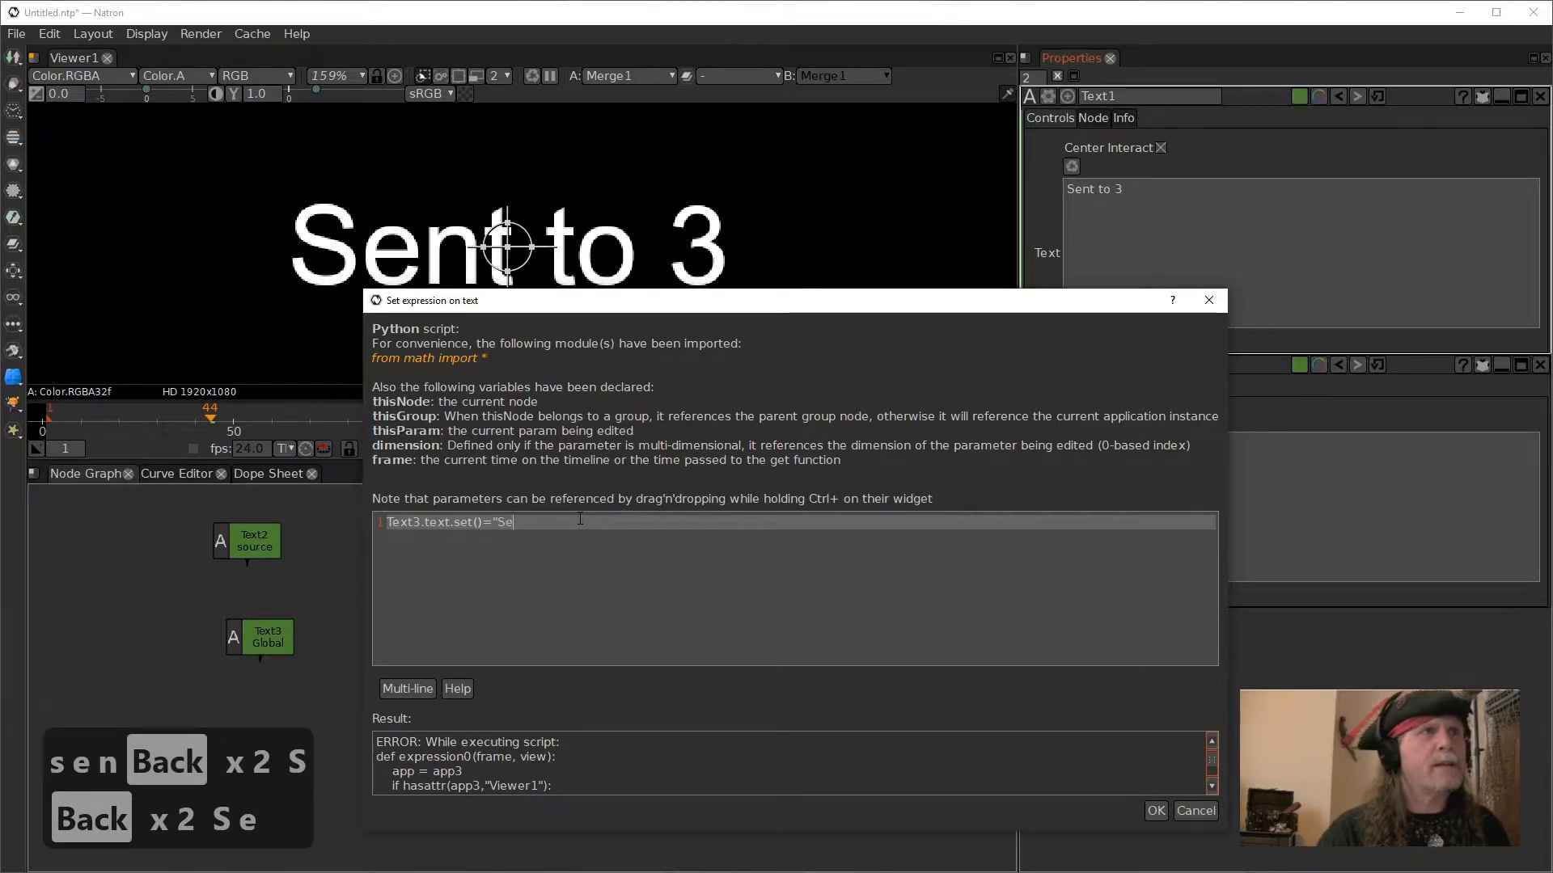
{"action": "key", "text": "BackSpace"}
{"action": "key", "text": "BackSpace"}
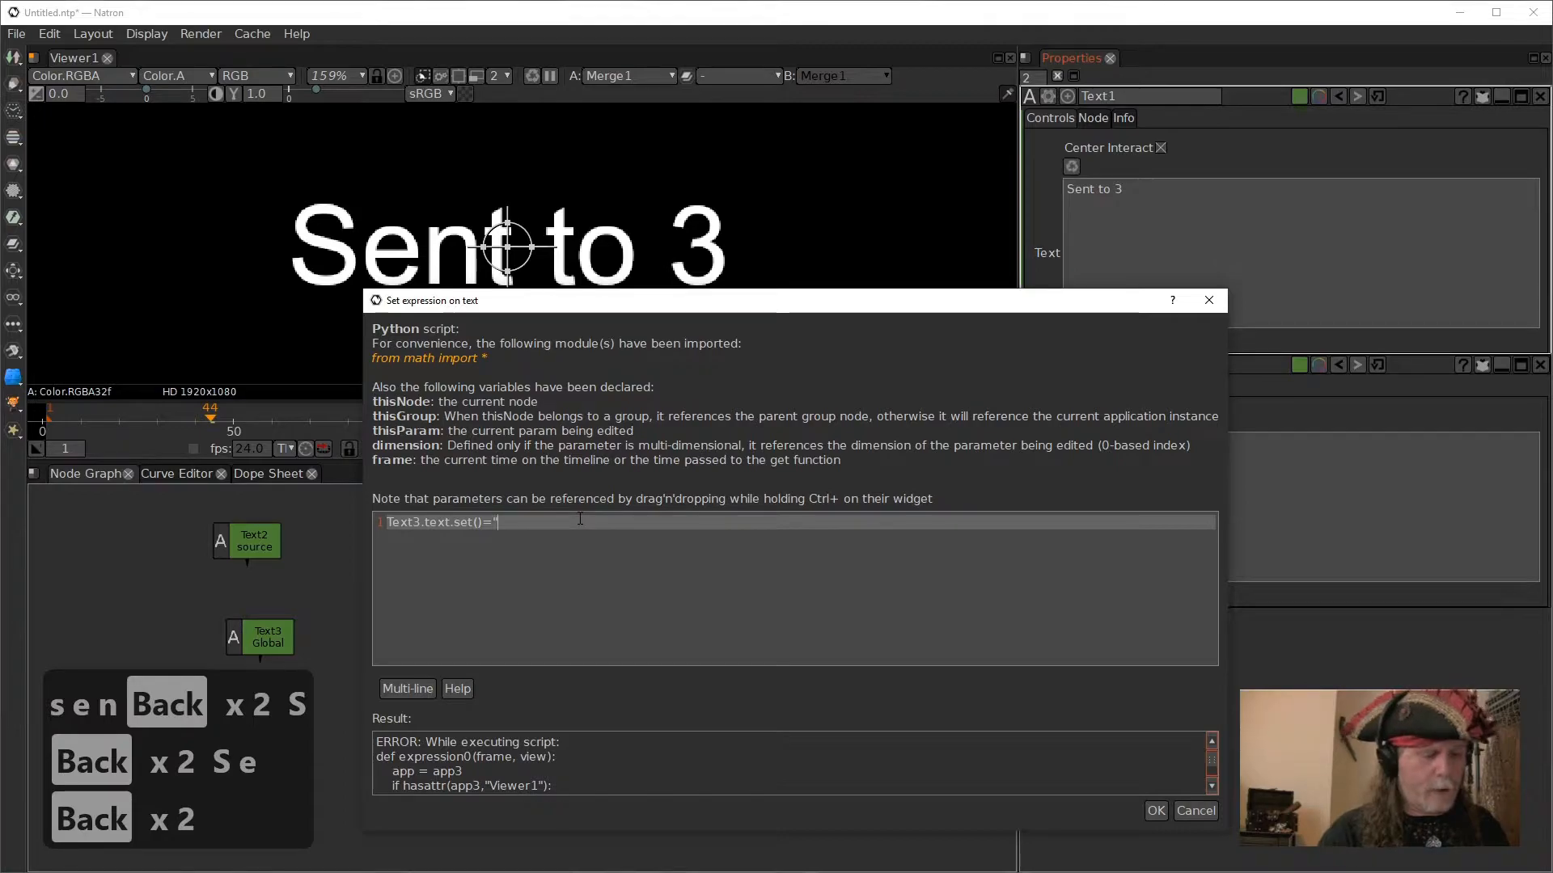
{"action": "type", "text": "T"}
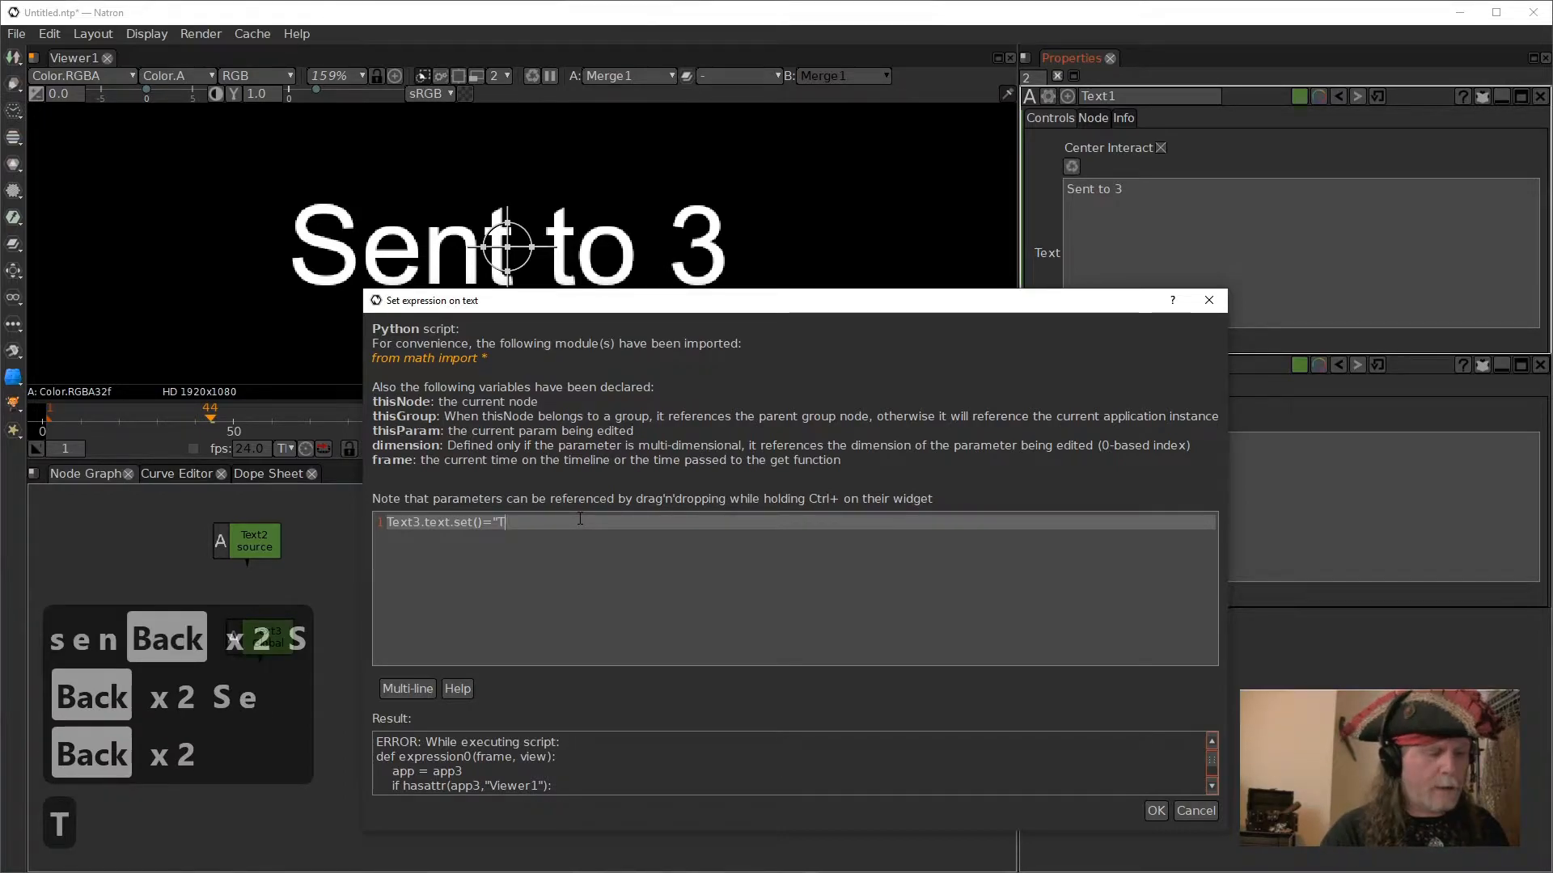
{"action": "key", "text": "BackSpace"}
{"action": "key", "text": "BackSpace"}
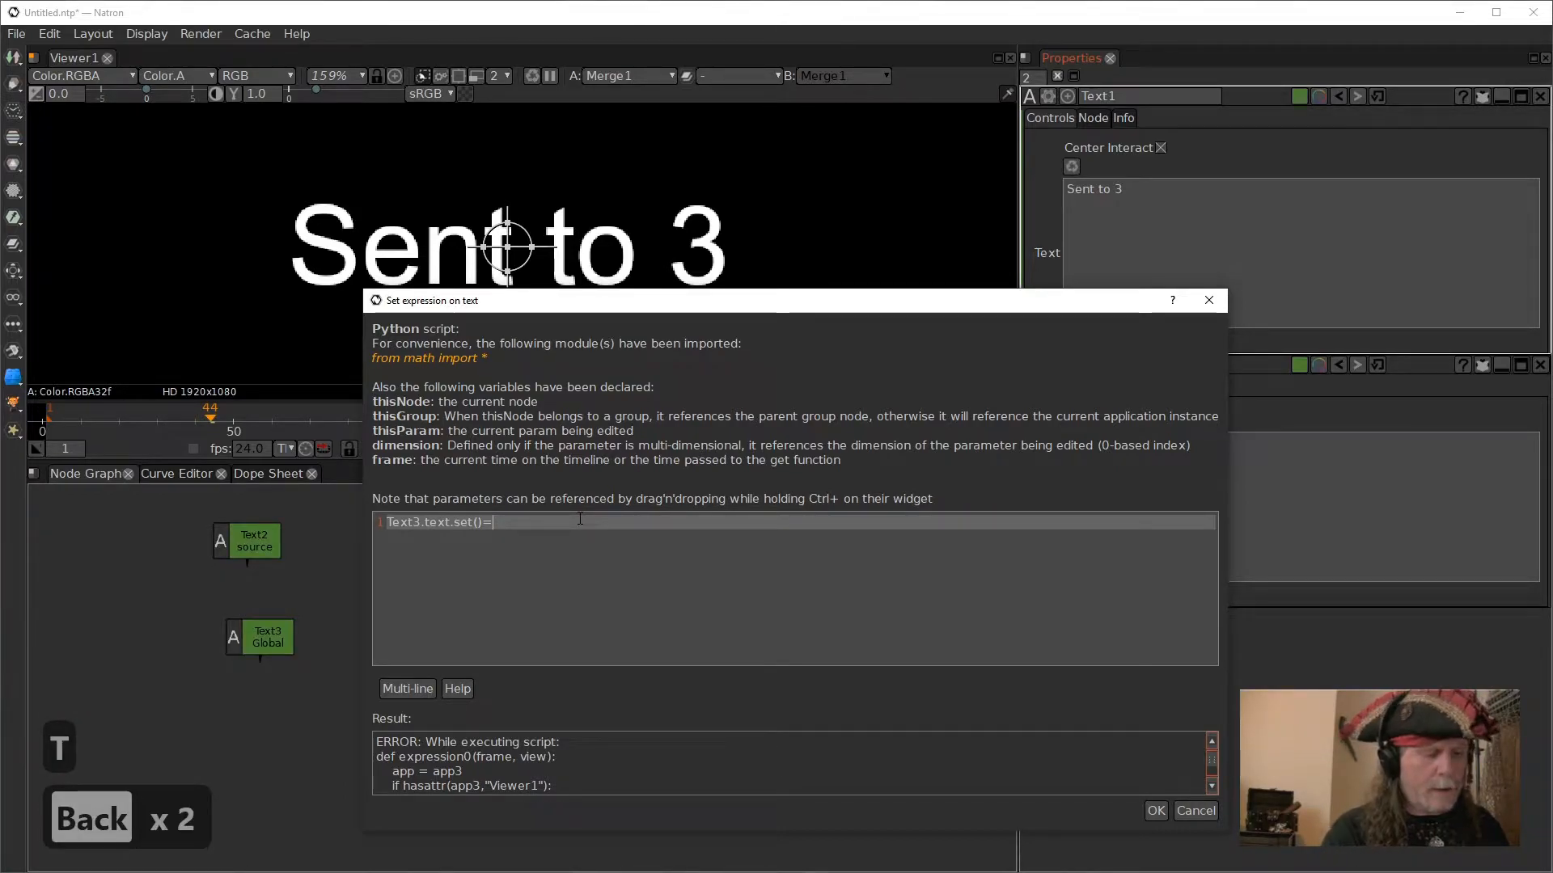
- Insert a reference to Text1's text after the equals sign, making the expression Text3.text.set()=Text1.text.get()
{"action": "type", "text": "t"}
{"action": "left_click_drag", "start_coordinate": [1124, 265], "coordinate": [612, 524]}
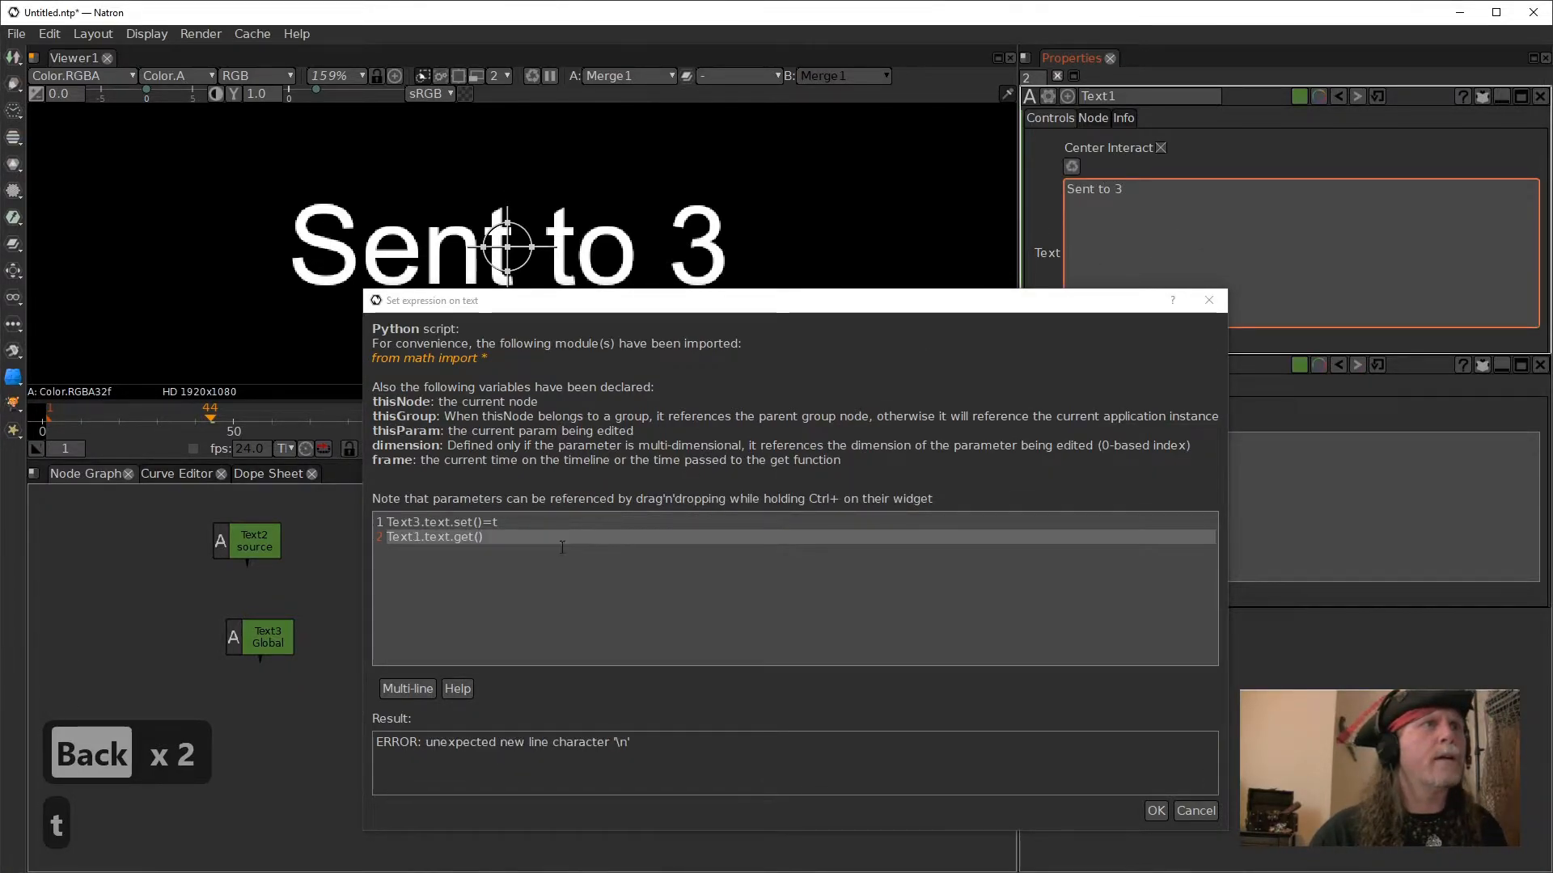
{"action": "left_click", "coordinate": [393, 540]}
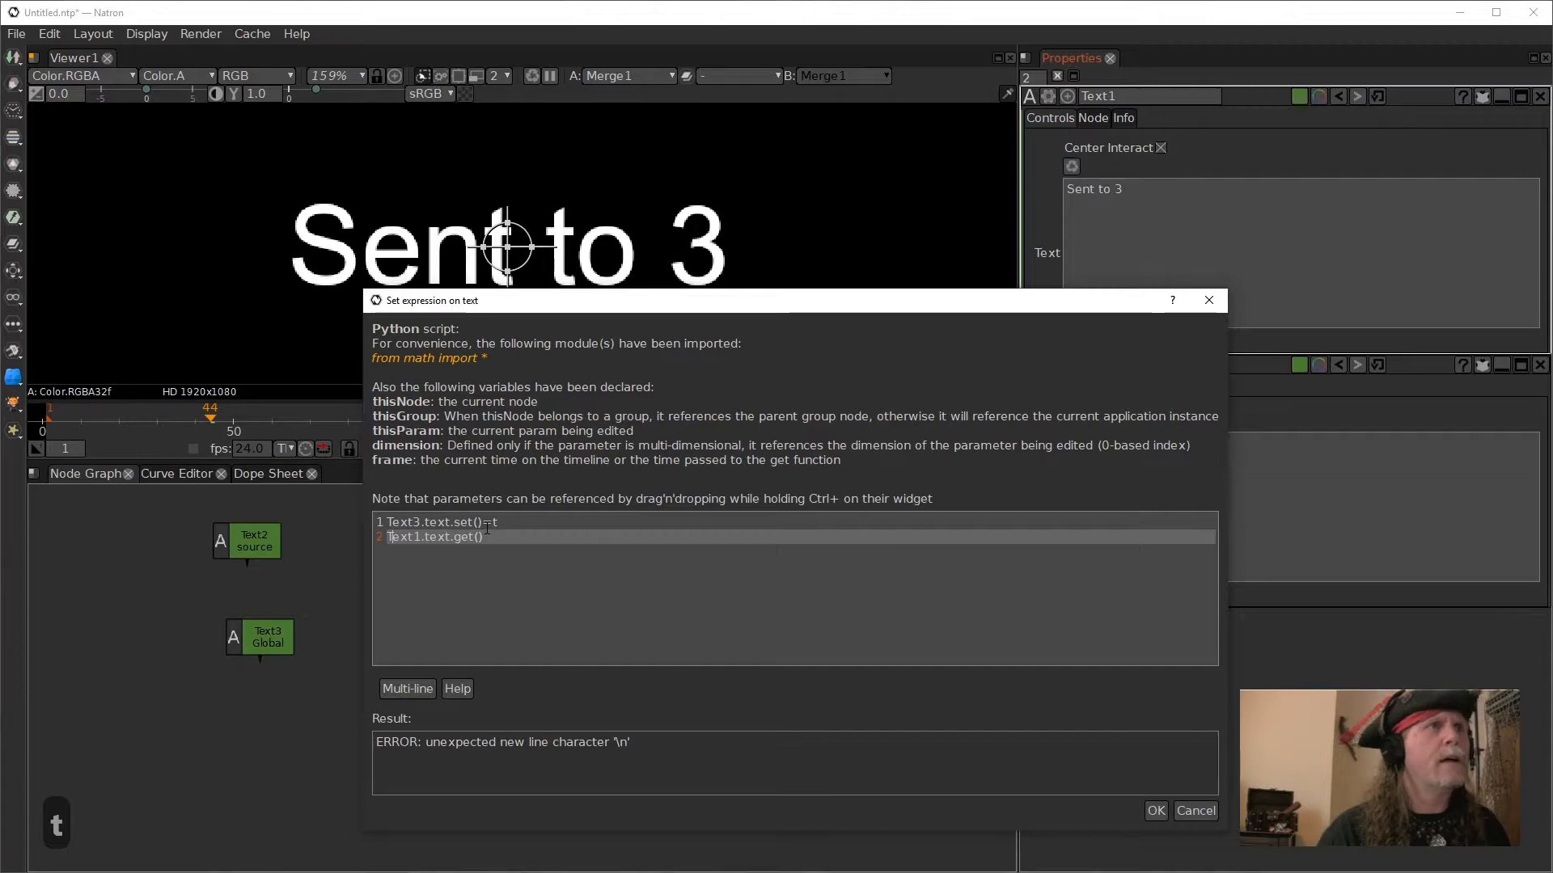
{"action": "key", "text": "BackSpace"}
{"action": "key", "text": "BackSpace"}
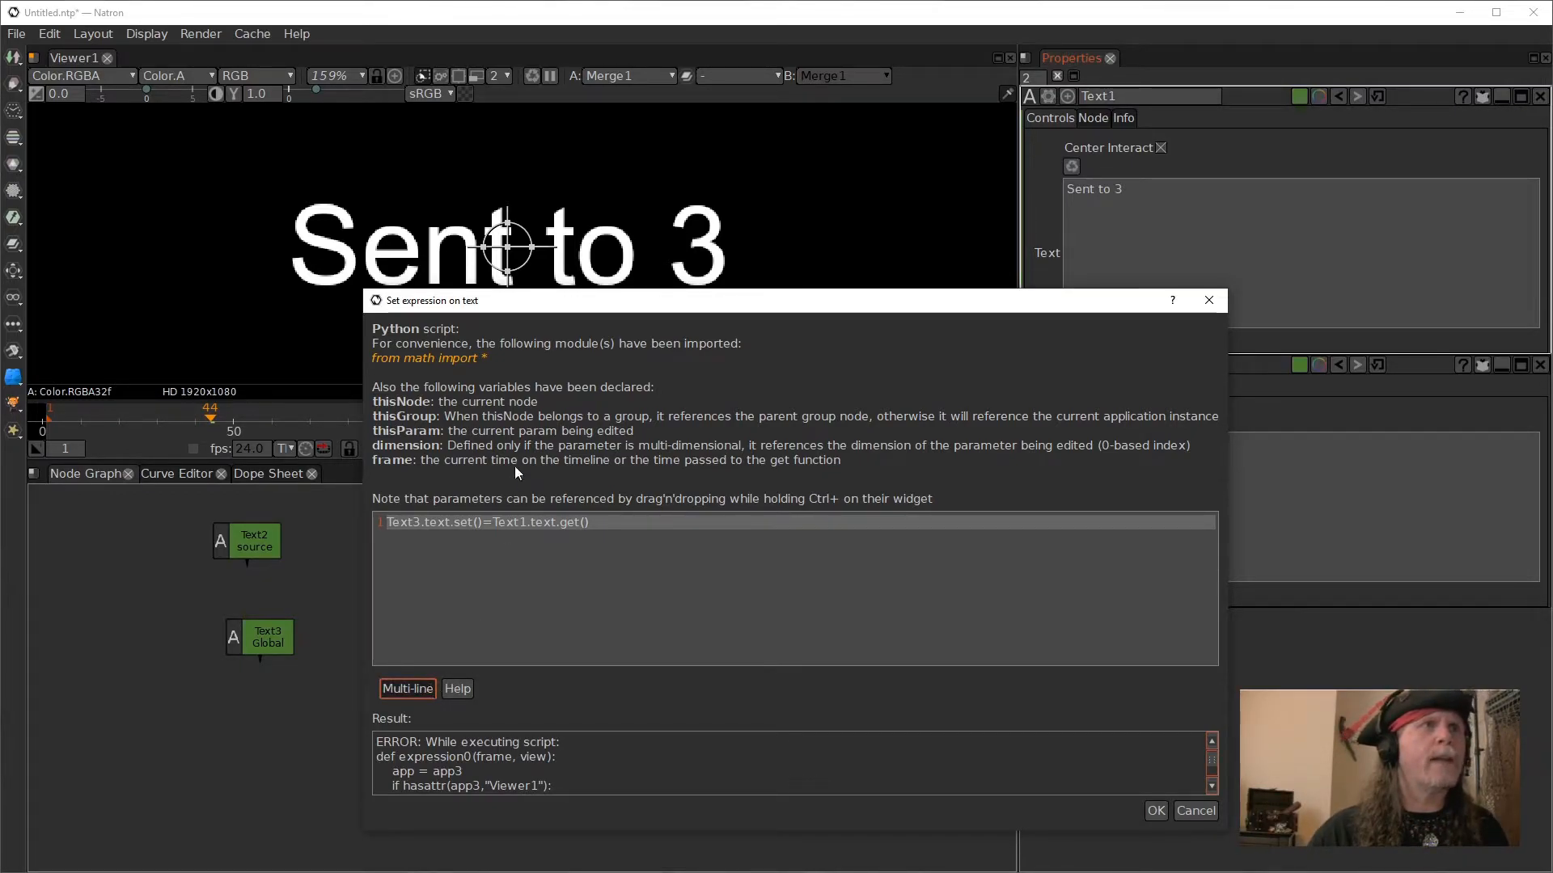
- Replace the Text1 reference with "Hello" and apply the expression Text3.text.set()="Hello" to Text1's text
{"action": "left_click_drag", "start_coordinate": [483, 524], "coordinate": [387, 523]}
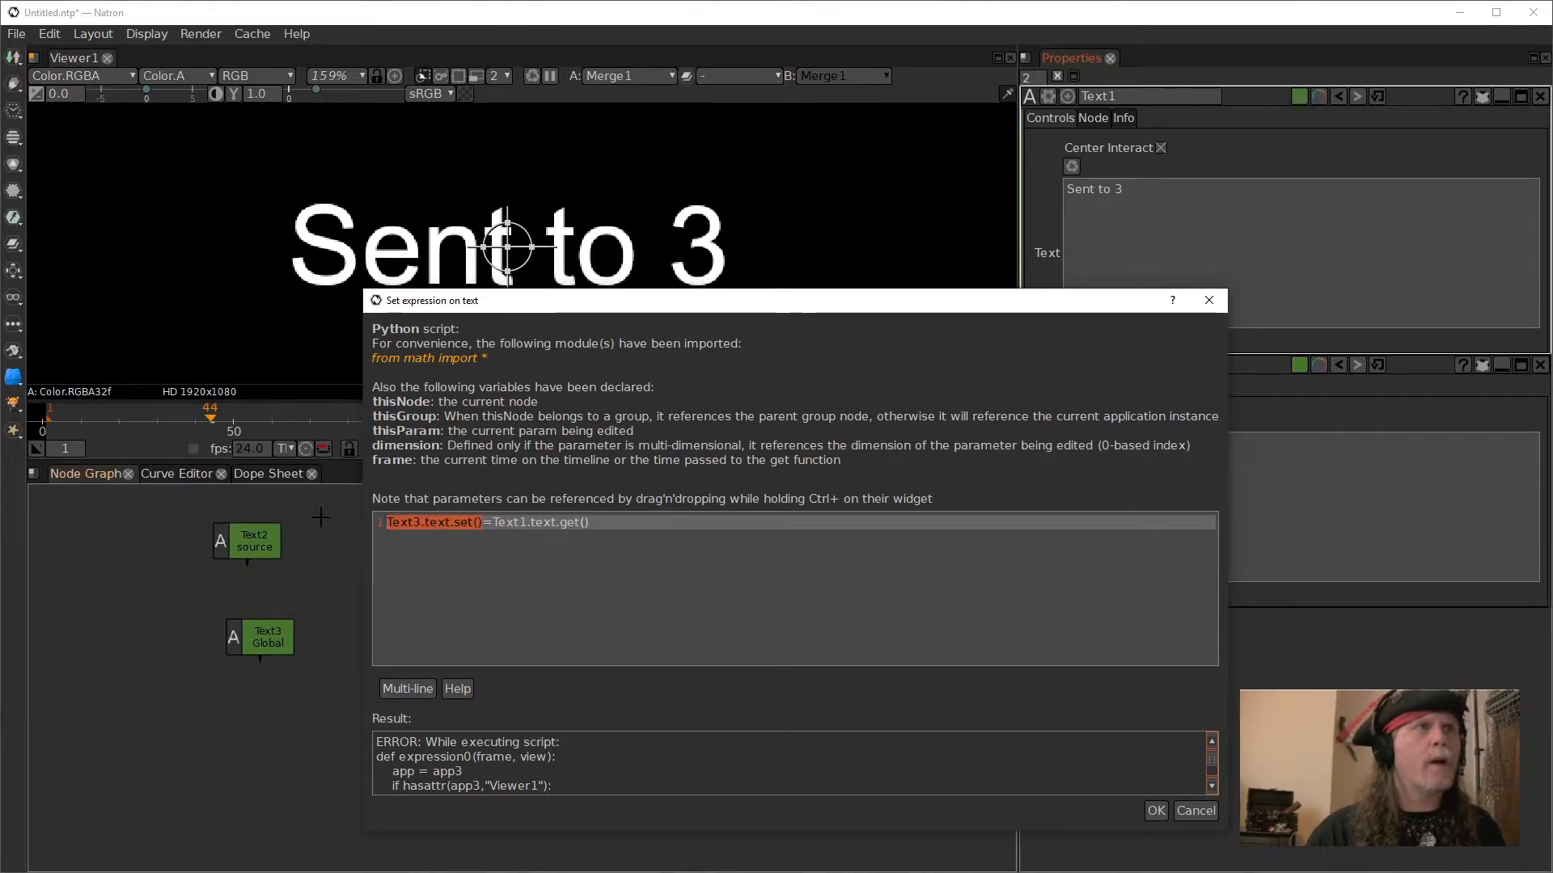
{"action": "left_click_drag", "start_coordinate": [621, 525], "coordinate": [396, 506]}
{"action": "left_click_drag", "start_coordinate": [627, 529], "coordinate": [498, 528]}
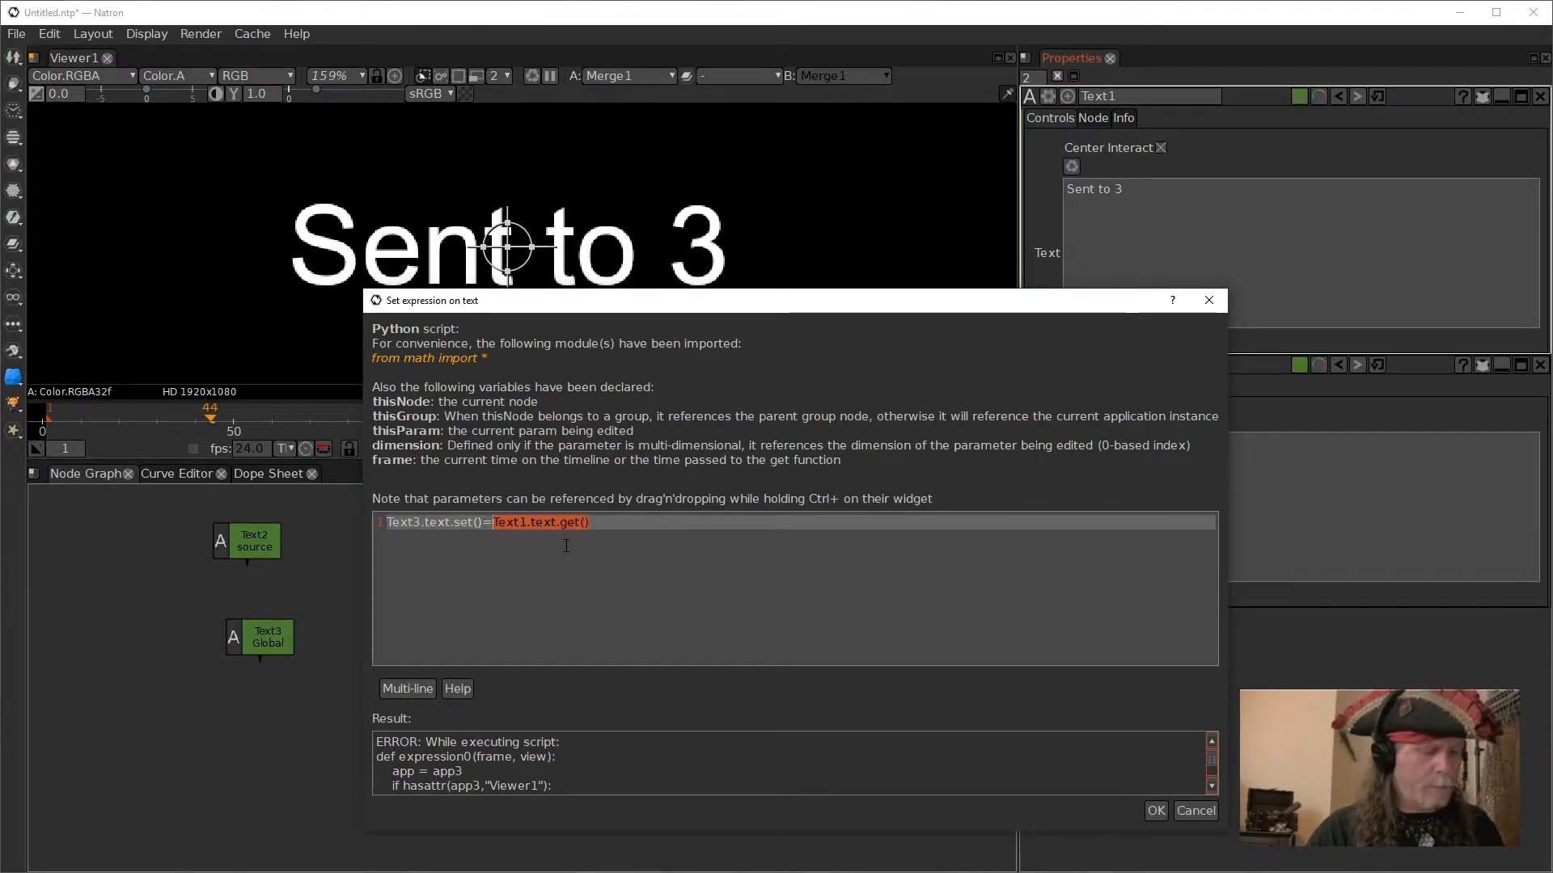
{"action": "key", "text": "ctrl+x"}
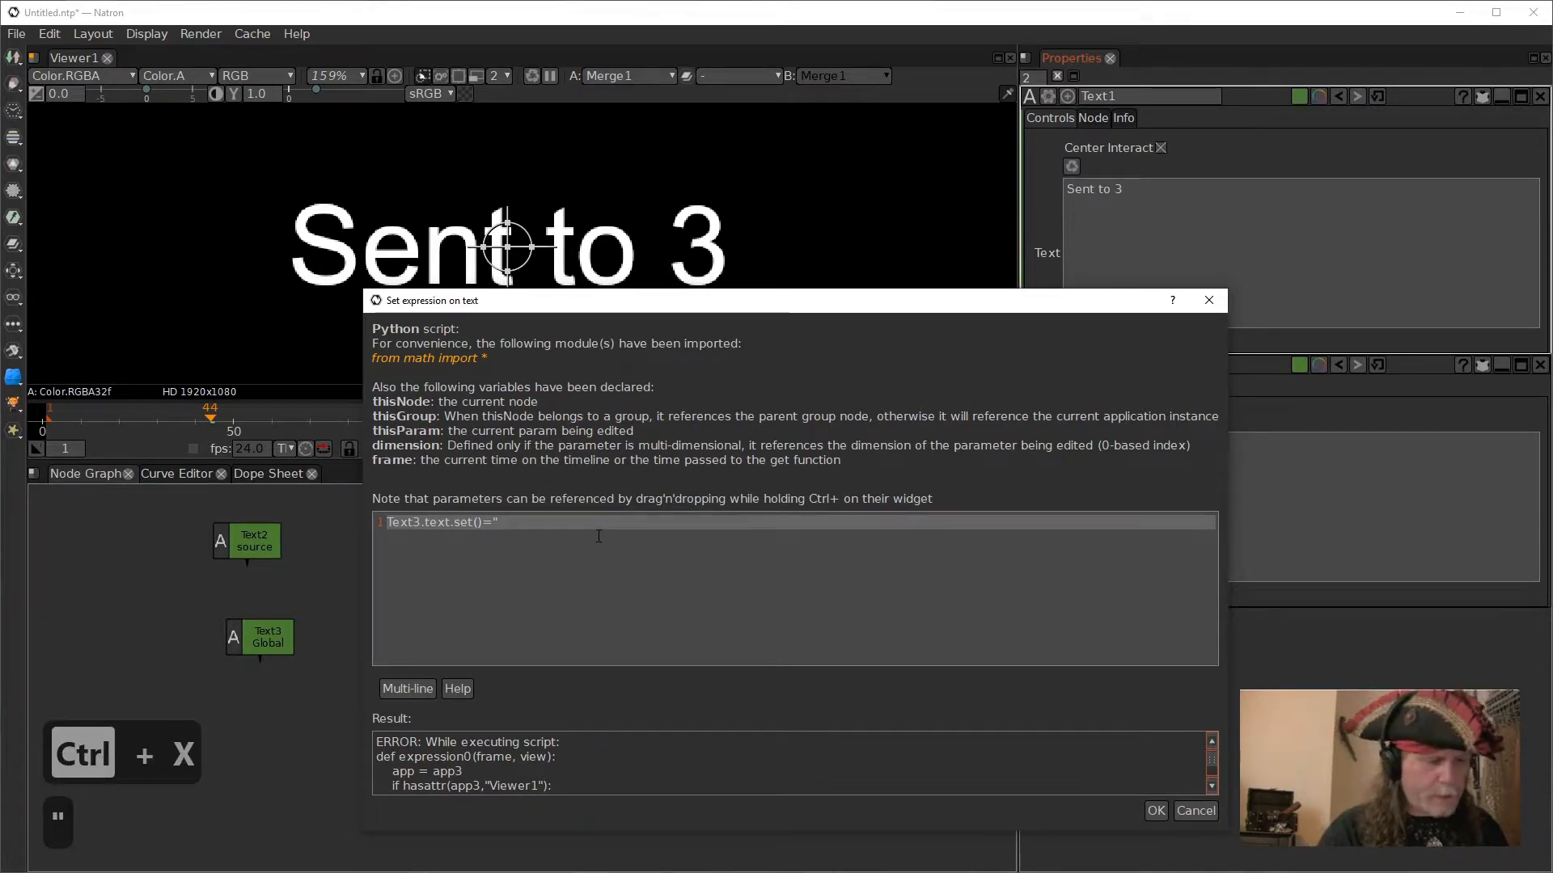
{"action": "type", "text": "\"Hello"}
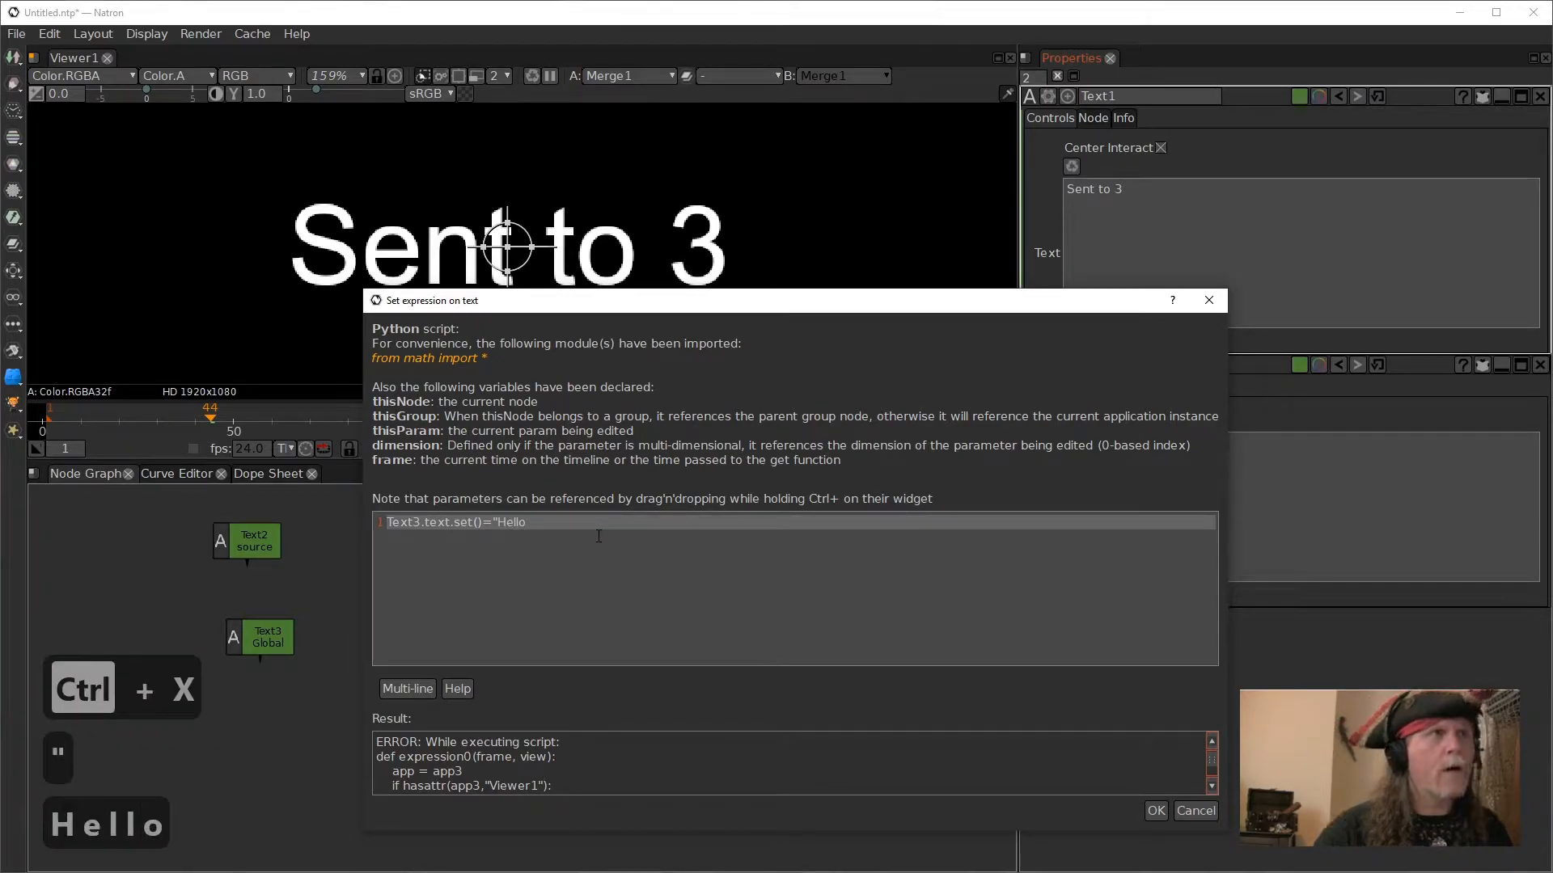
{"action": "type", "text": "\""}
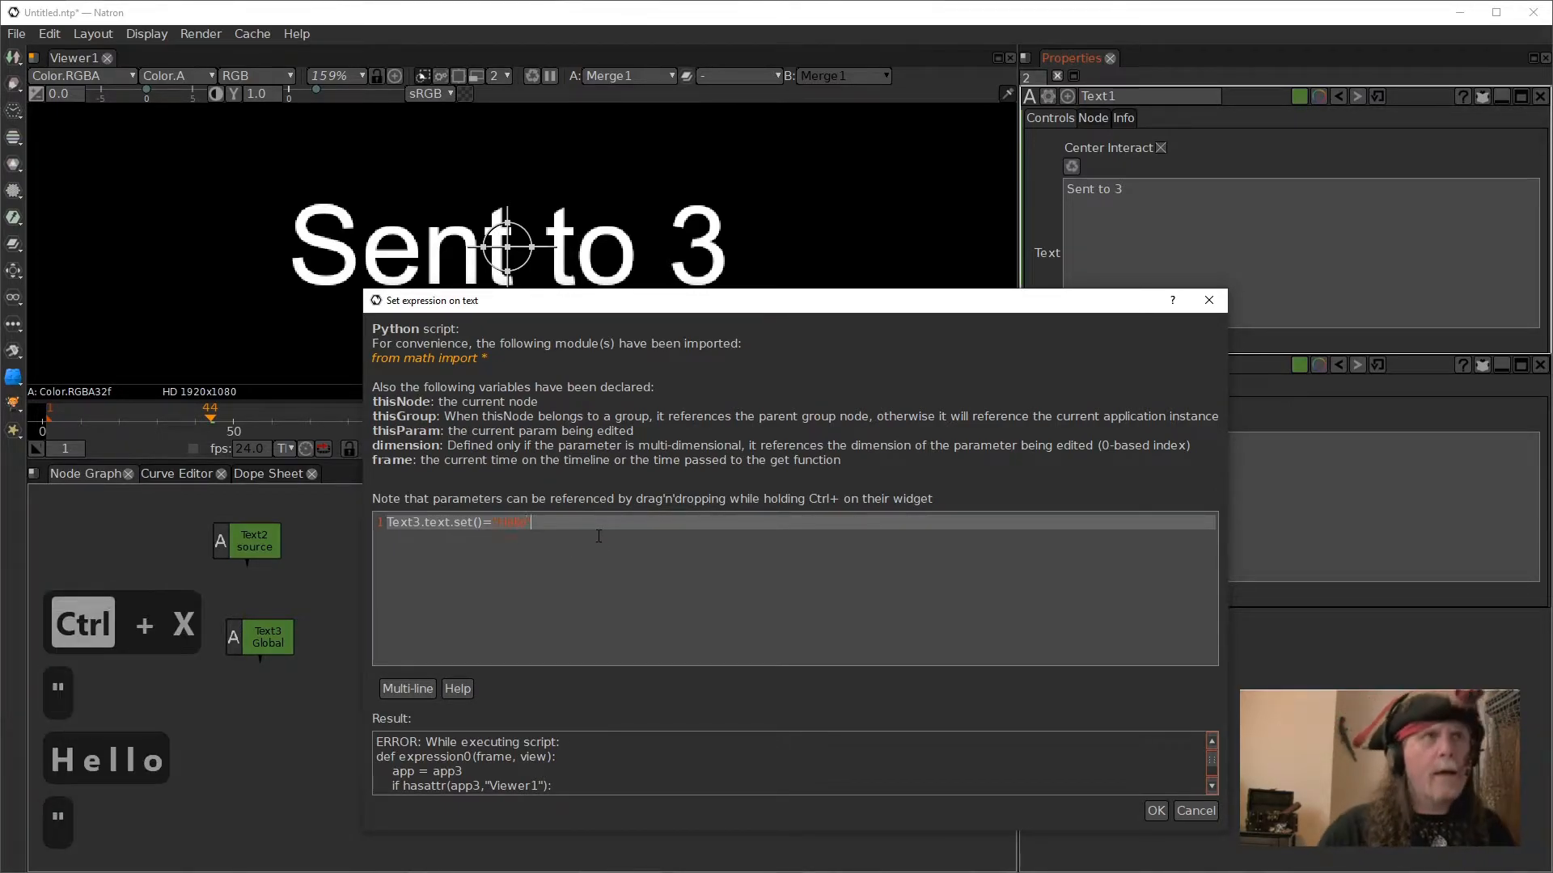
{"action": "left_click", "coordinate": [1152, 812]}
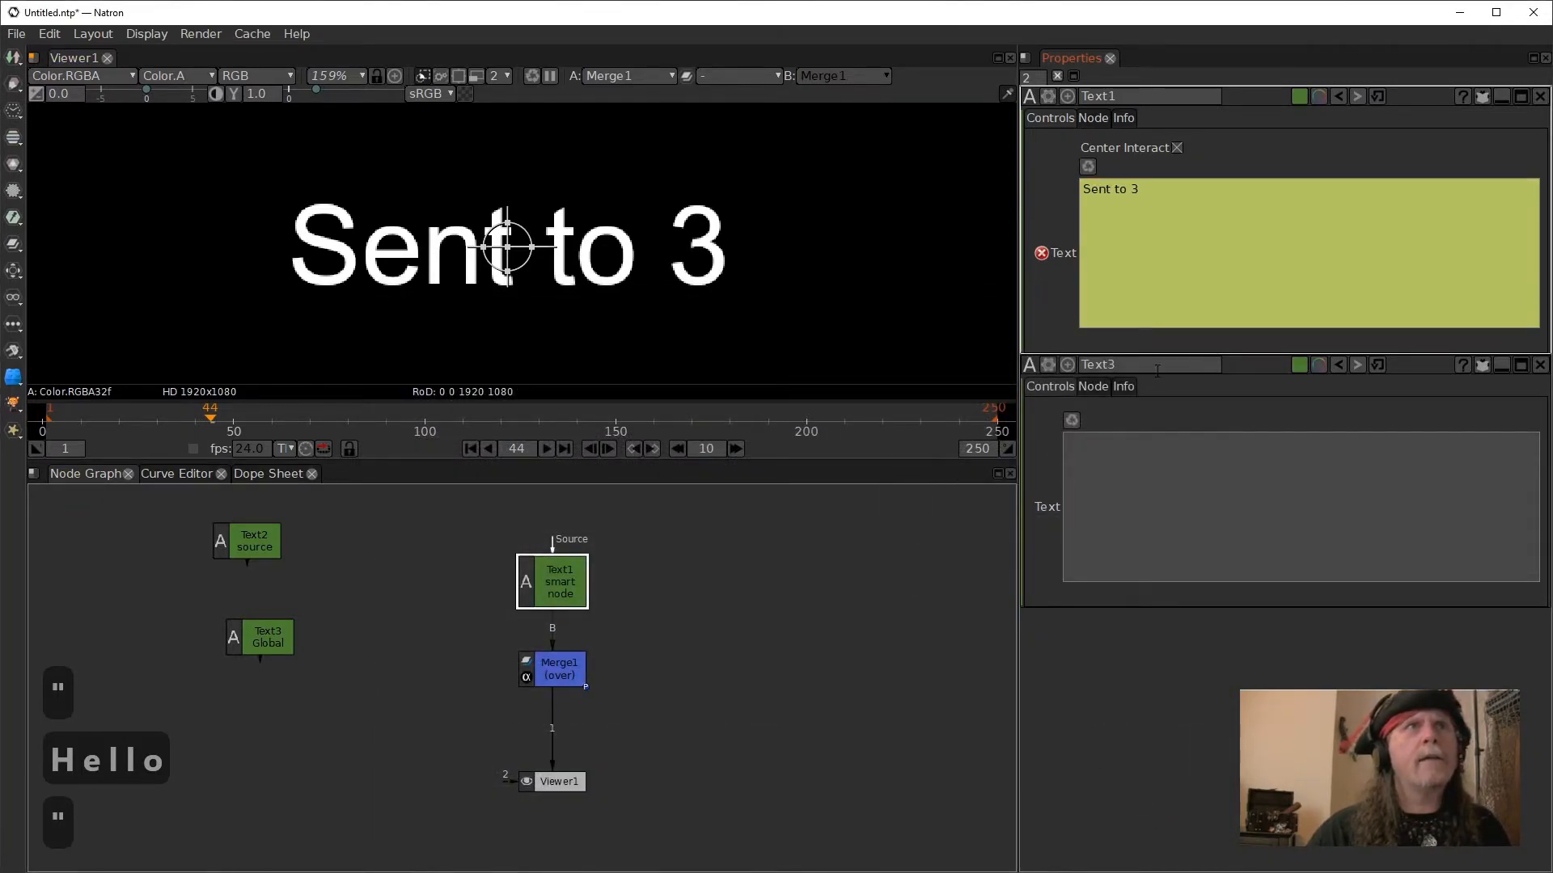
- Edit the expression on Text1's text again and remove the ="Hello" assignment, leaving Text3.text.set()
{"action": "right_click", "coordinate": [1145, 264]}
{"action": "left_click", "coordinate": [1217, 390]}
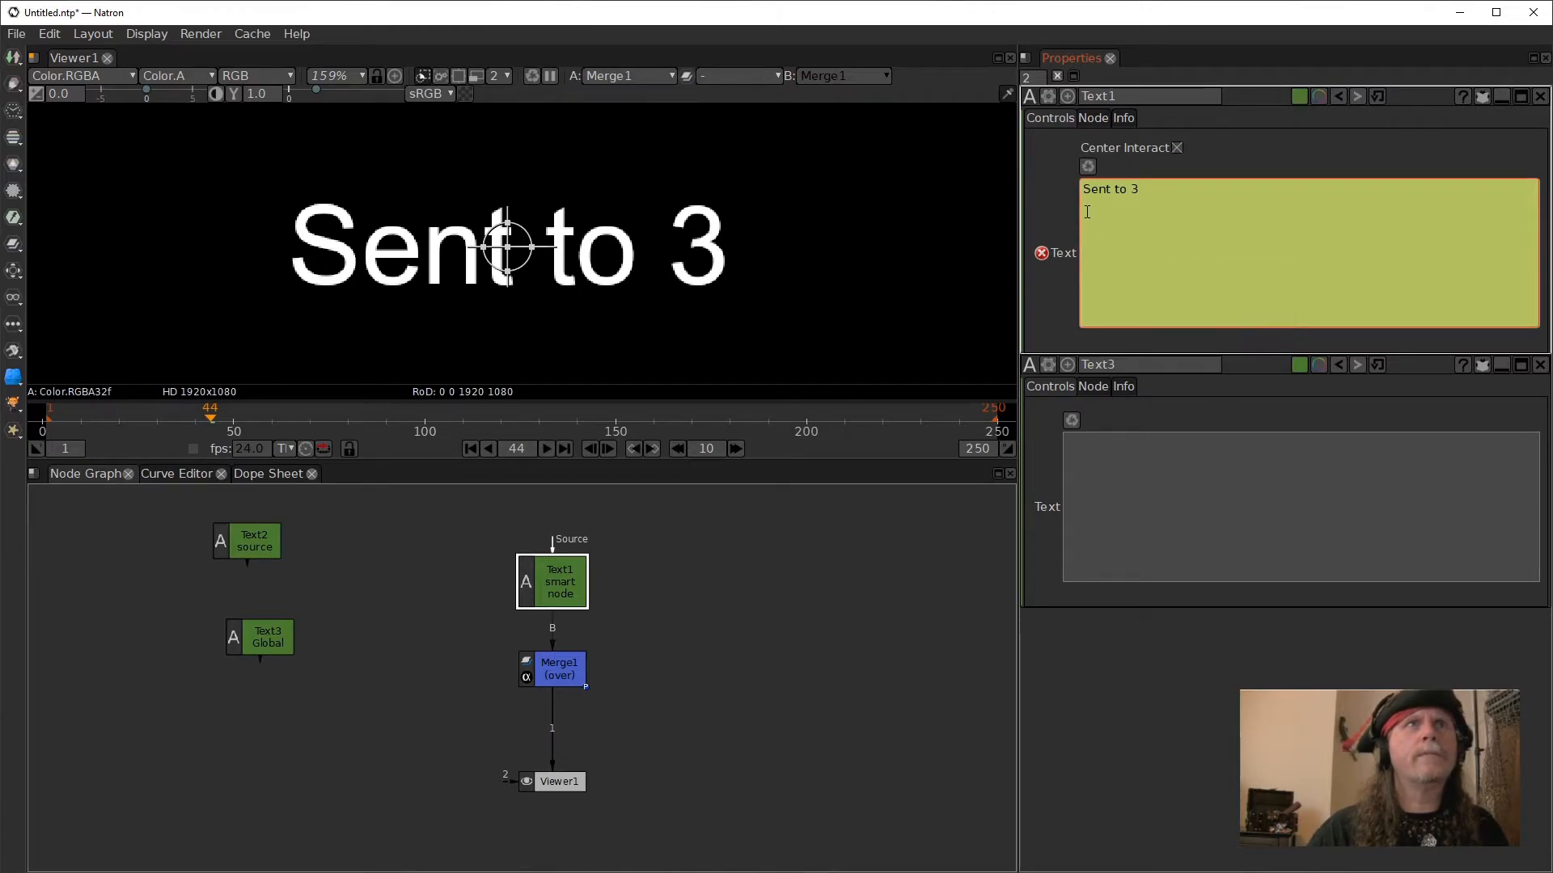
{"action": "right_click", "coordinate": [1159, 230]}
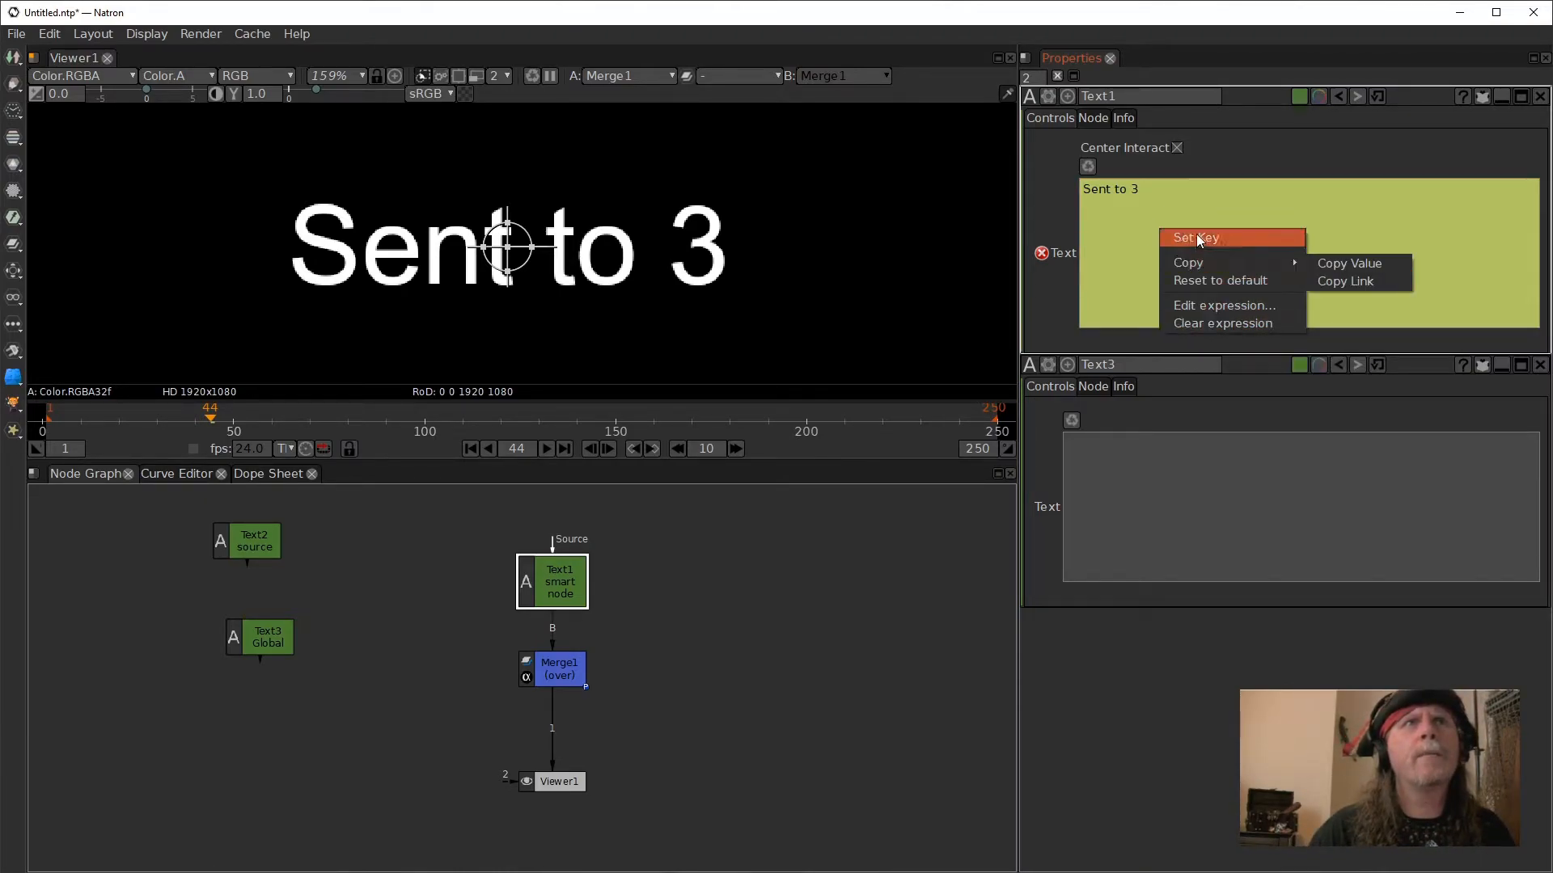
{"action": "left_click", "coordinate": [1209, 305]}
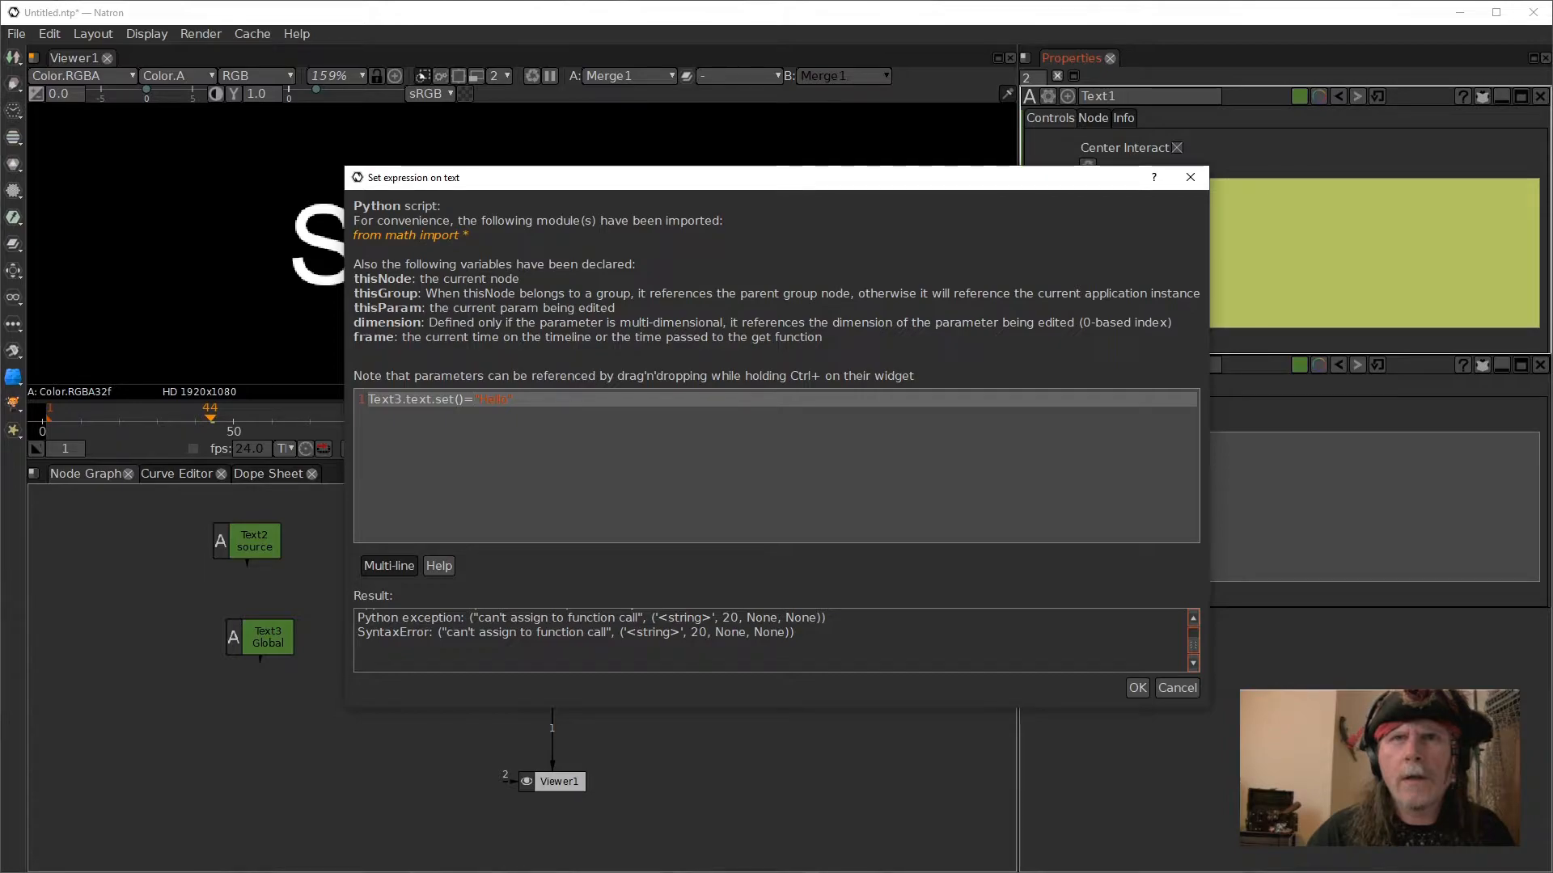
{"action": "key", "text": "BackSpace"}
{"action": "key", "text": "BackSpace"}
{"action": "key", "text": "BackSpace"}
{"action": "key", "text": "BackSpace"}
{"action": "key", "text": "BackSpace"}
{"action": "key", "text": "BackSpace"}
{"action": "key", "text": "BackSpace"}
{"action": "key", "text": "BackSpace"}
{"action": "key", "text": "Left"}
{"action": "key", "text": "Left"}
{"action": "key", "text": "Right"}
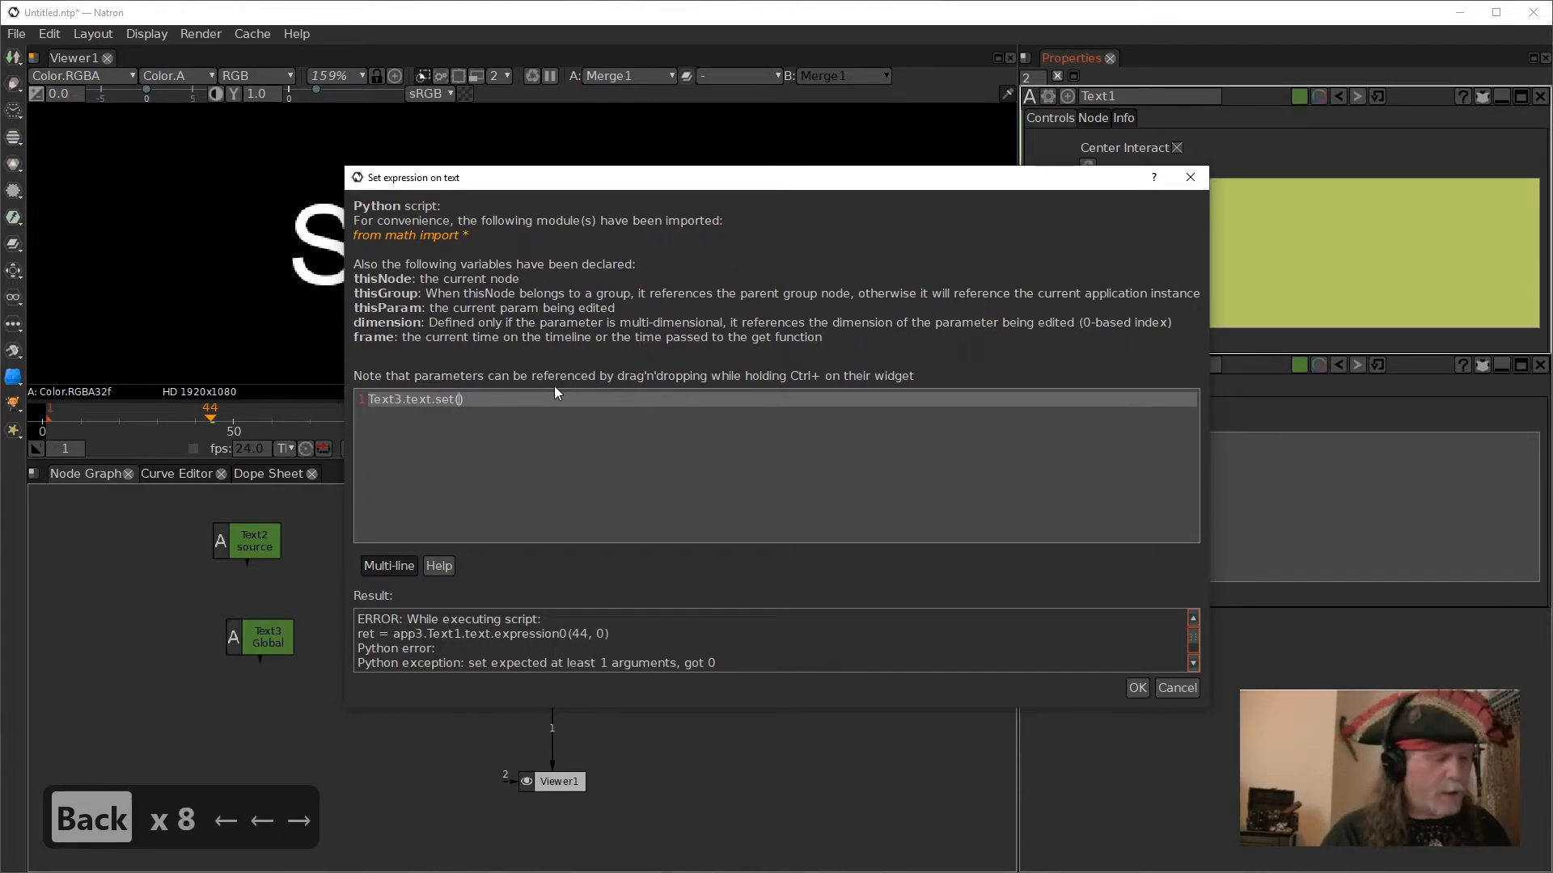
- Put "Hello" inside the parentheses and apply the expression Text3.text.set("Hello") to Text1's text
{"action": "type", "text": "\""}
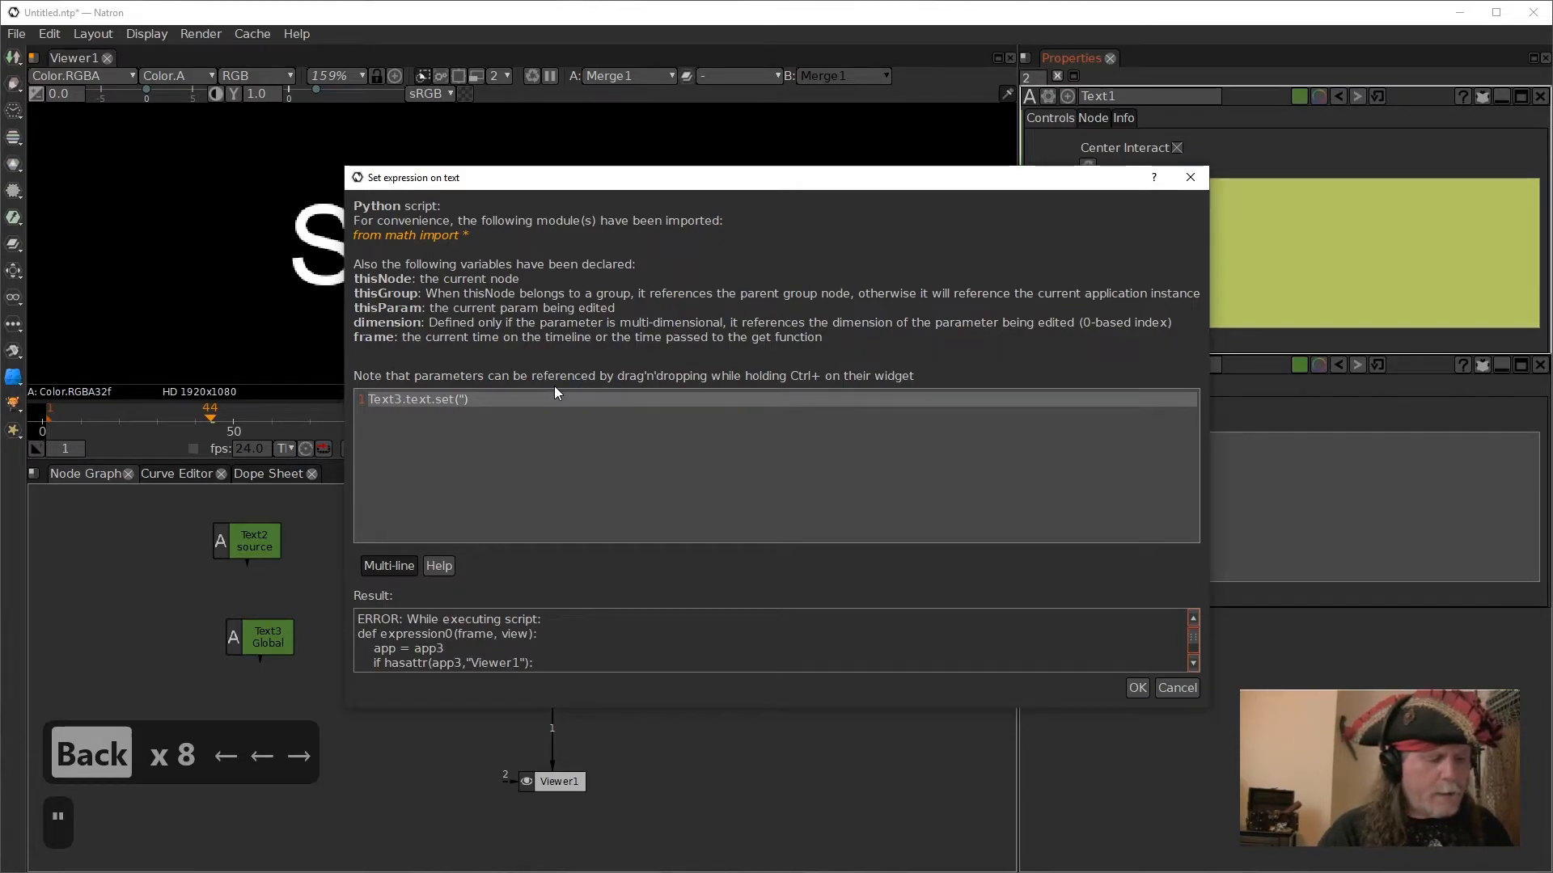
{"action": "type", "text": "Hello\""}
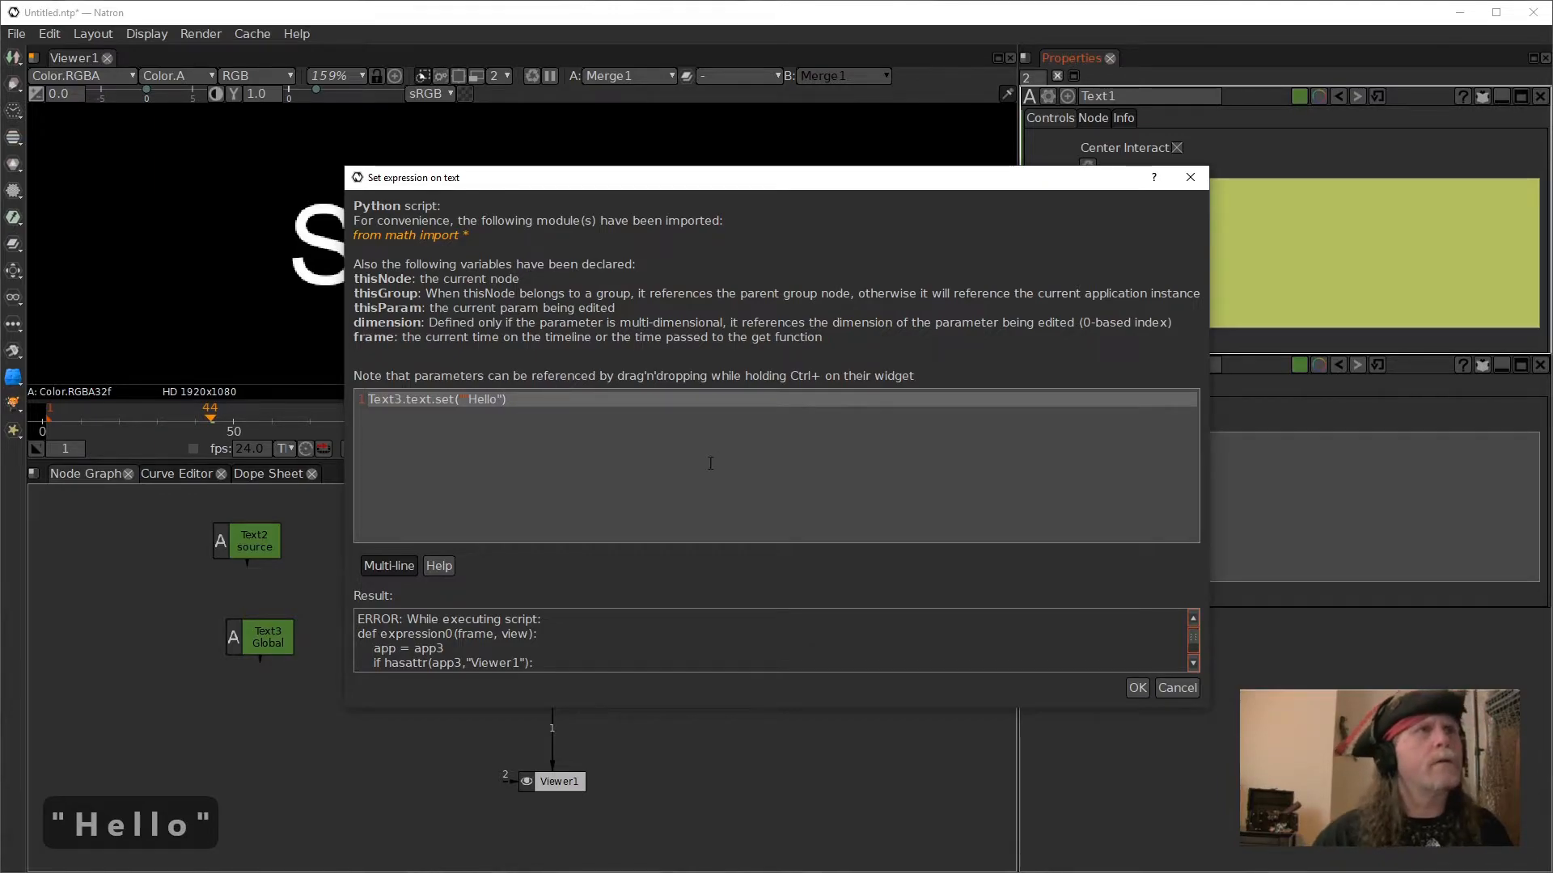
{"action": "key", "text": "Up"}
{"action": "key", "text": "Left"}
{"action": "key", "text": "Left"}
{"action": "key", "text": "Left"}
{"action": "key", "text": "Left"}
{"action": "key", "text": "Left"}
{"action": "key", "text": "Left"}
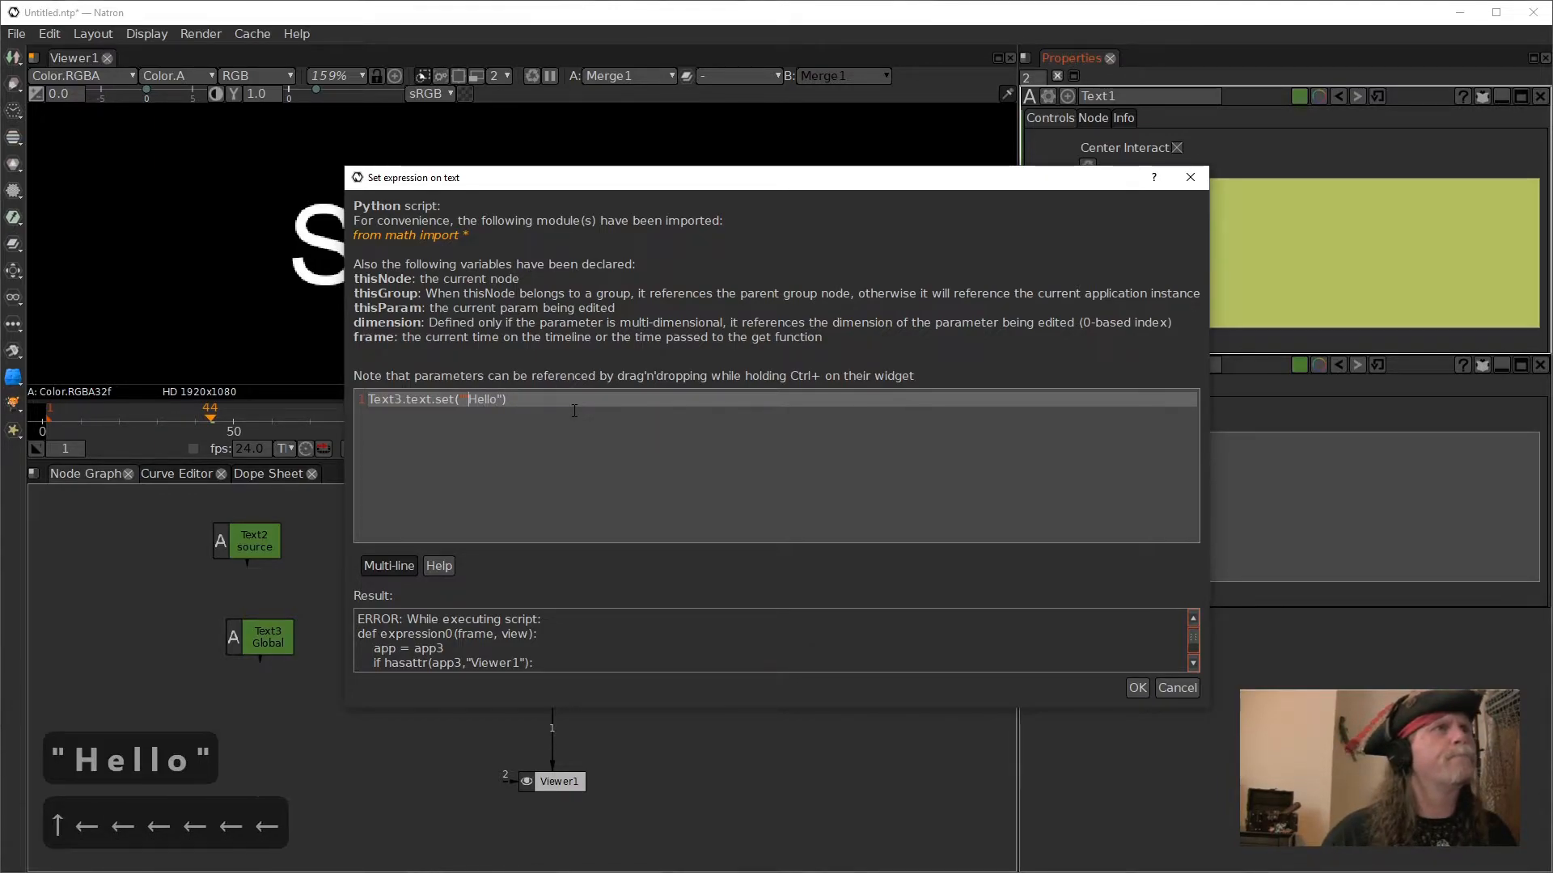
{"action": "key", "text": "BackSpace"}
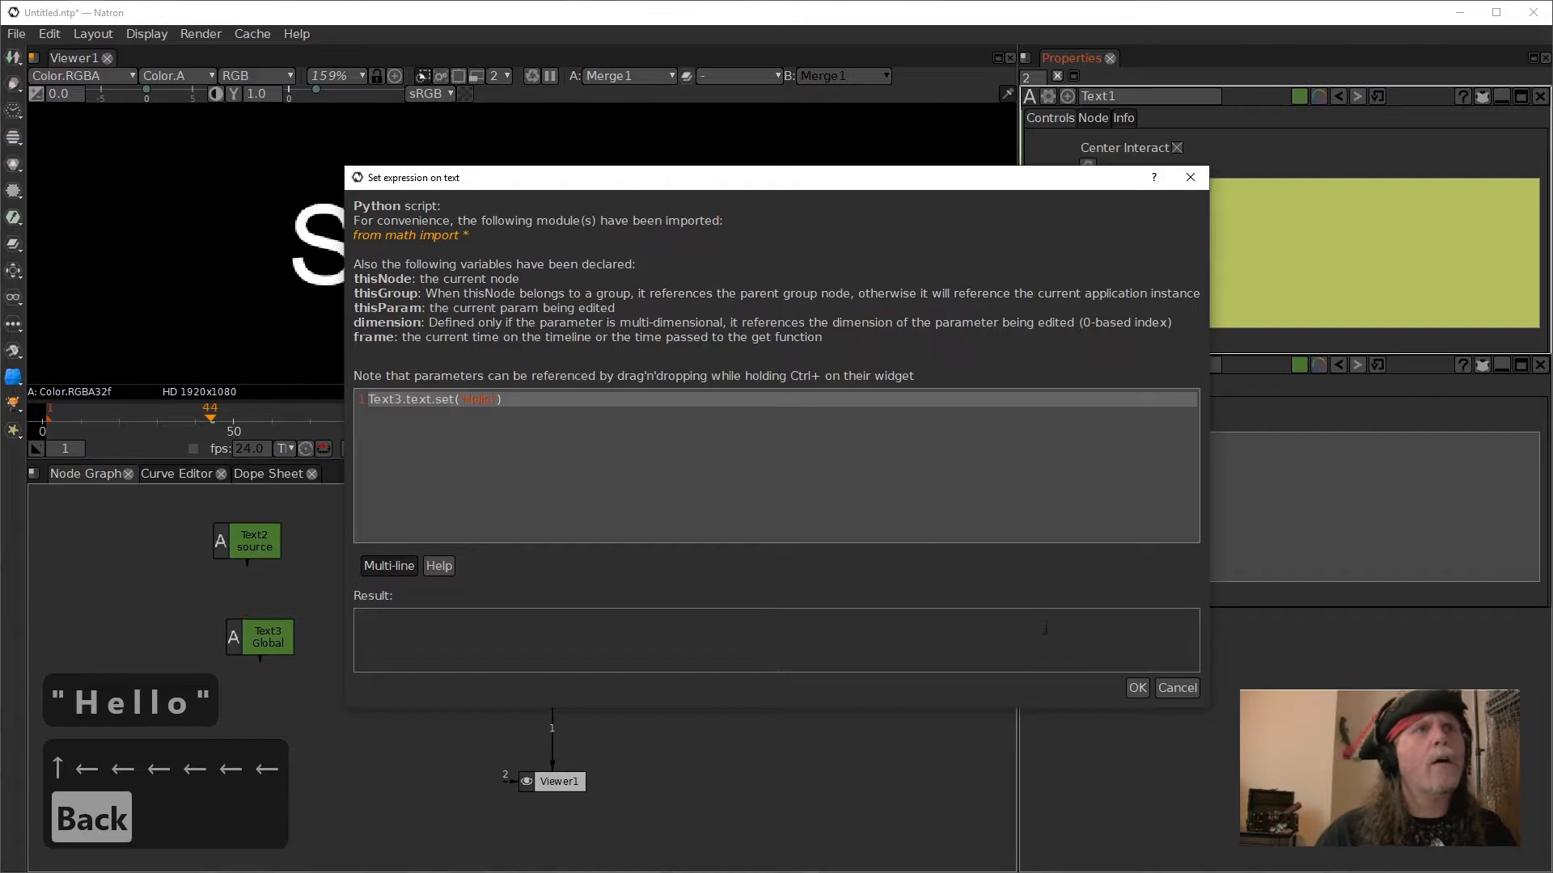
{"action": "left_click", "coordinate": [1133, 689]}
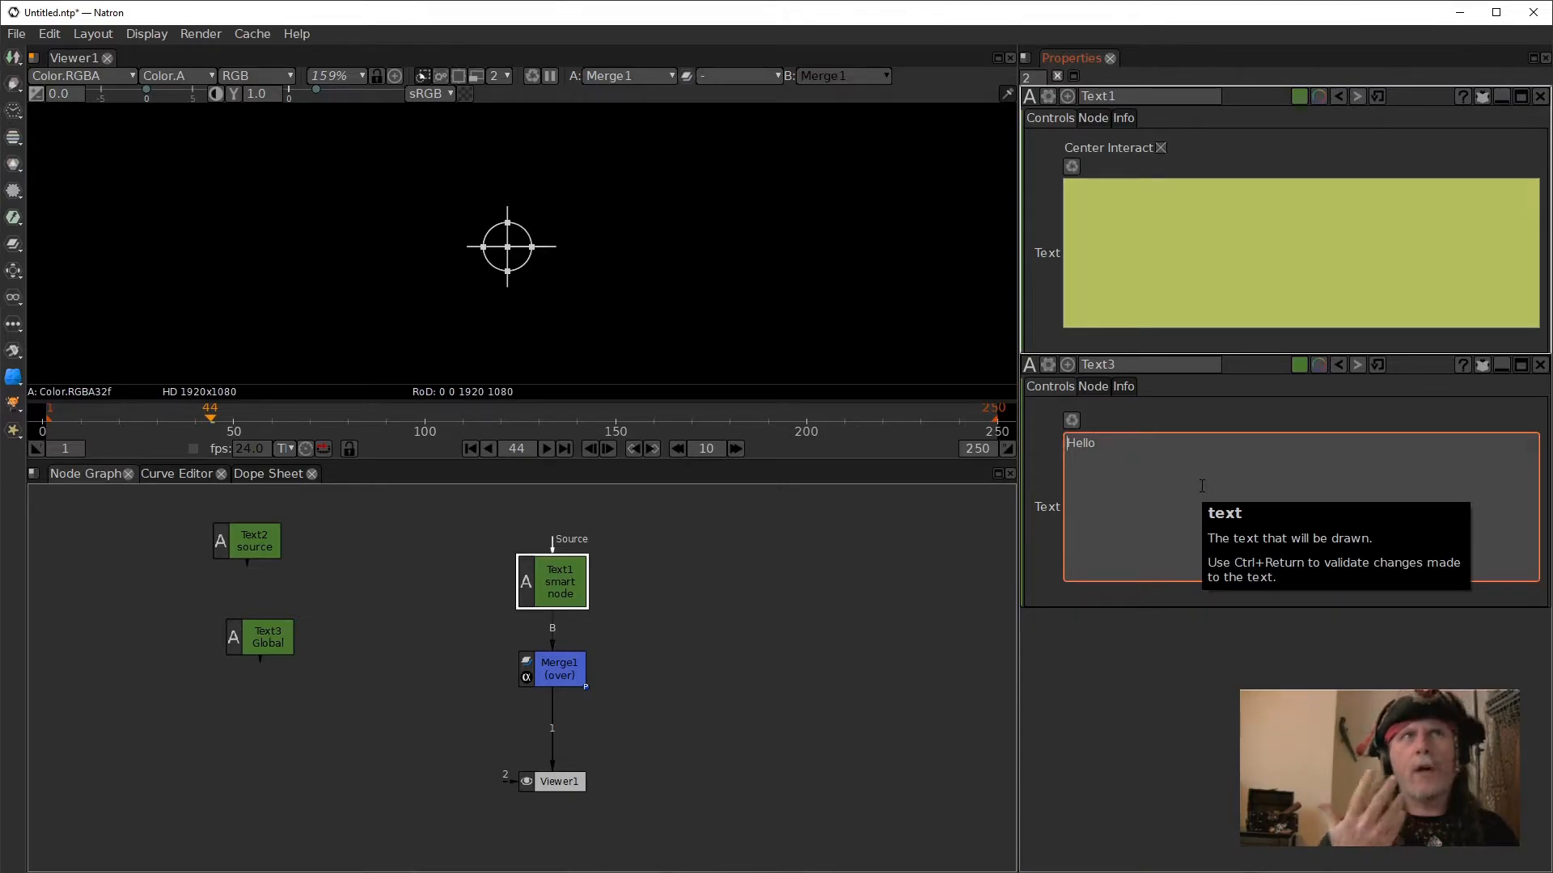
- Edit the expression on Text1's text again and insert an empty line above Text3.text.set("Hello")
{"action": "right_click", "coordinate": [1165, 253]}
{"action": "left_click", "coordinate": [1234, 327]}
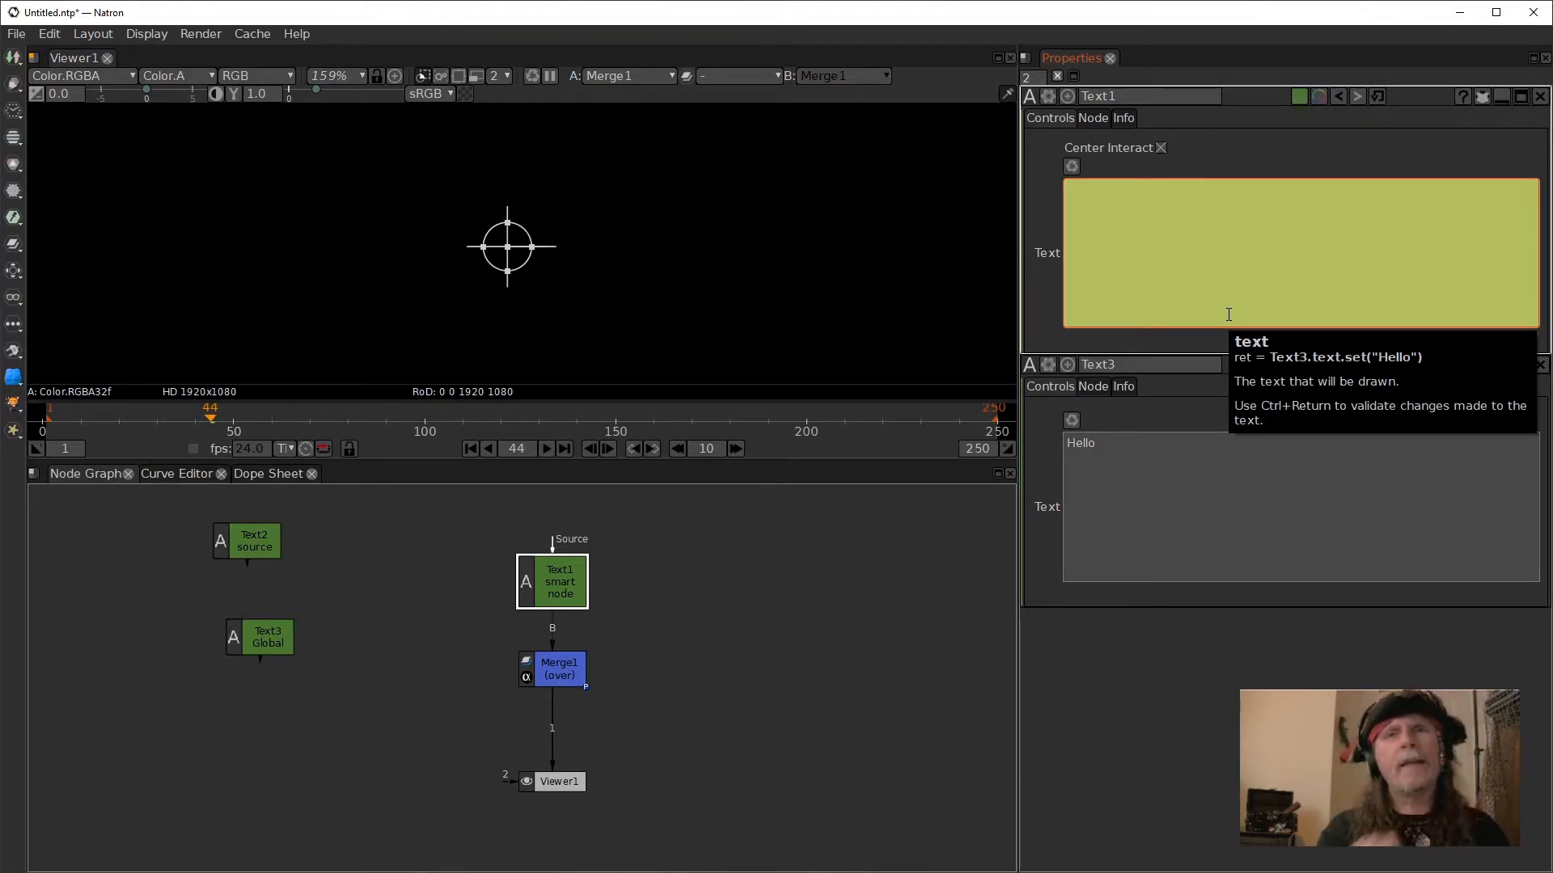
{"action": "right_click", "coordinate": [1143, 215]}
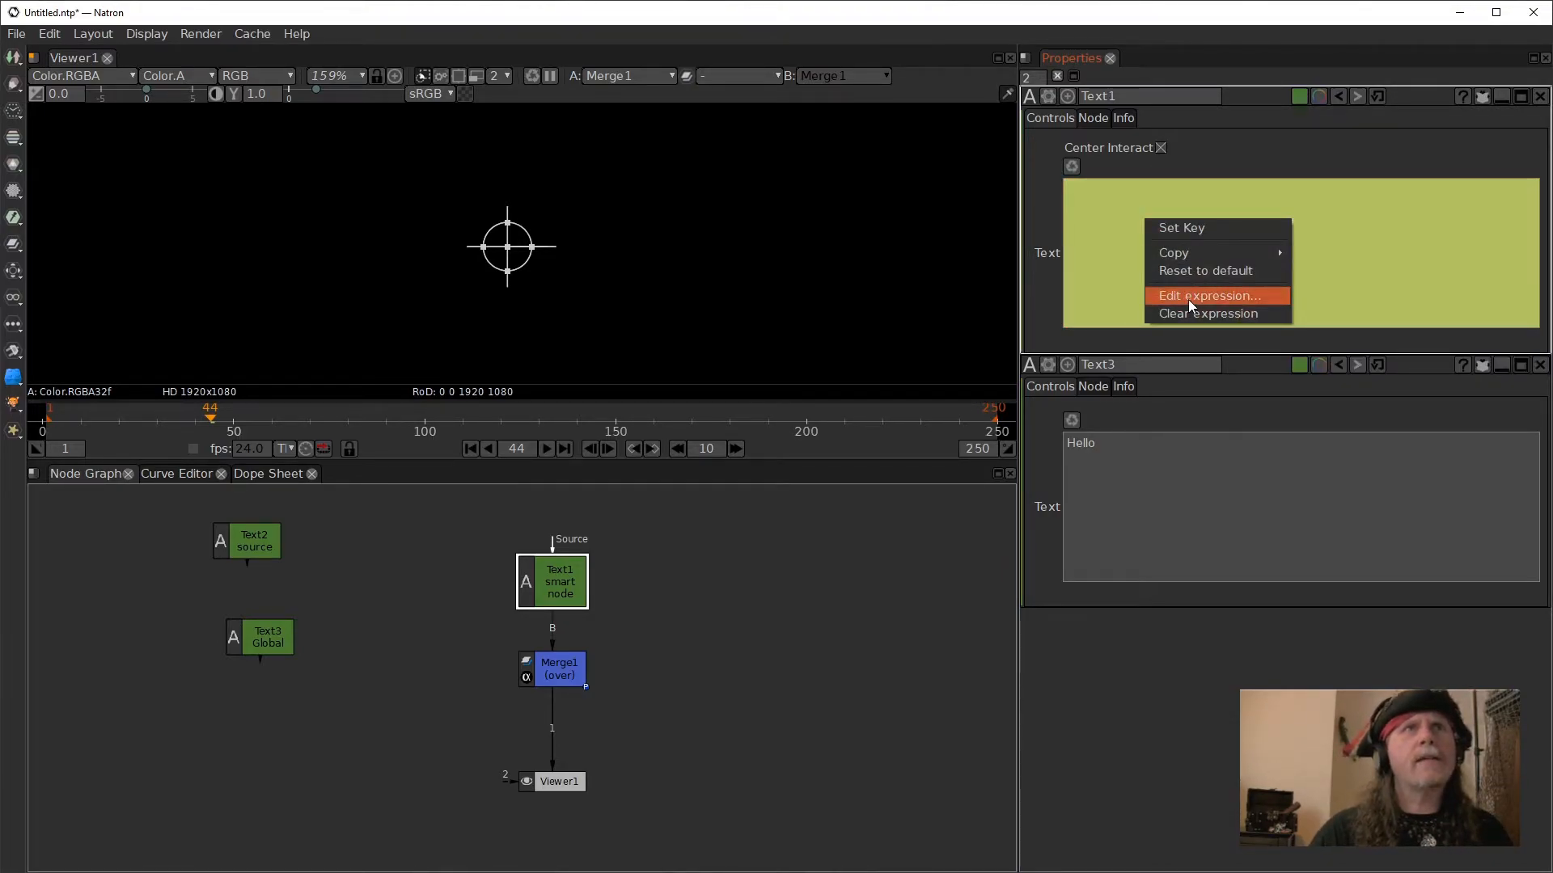
{"action": "left_click", "coordinate": [1192, 301]}
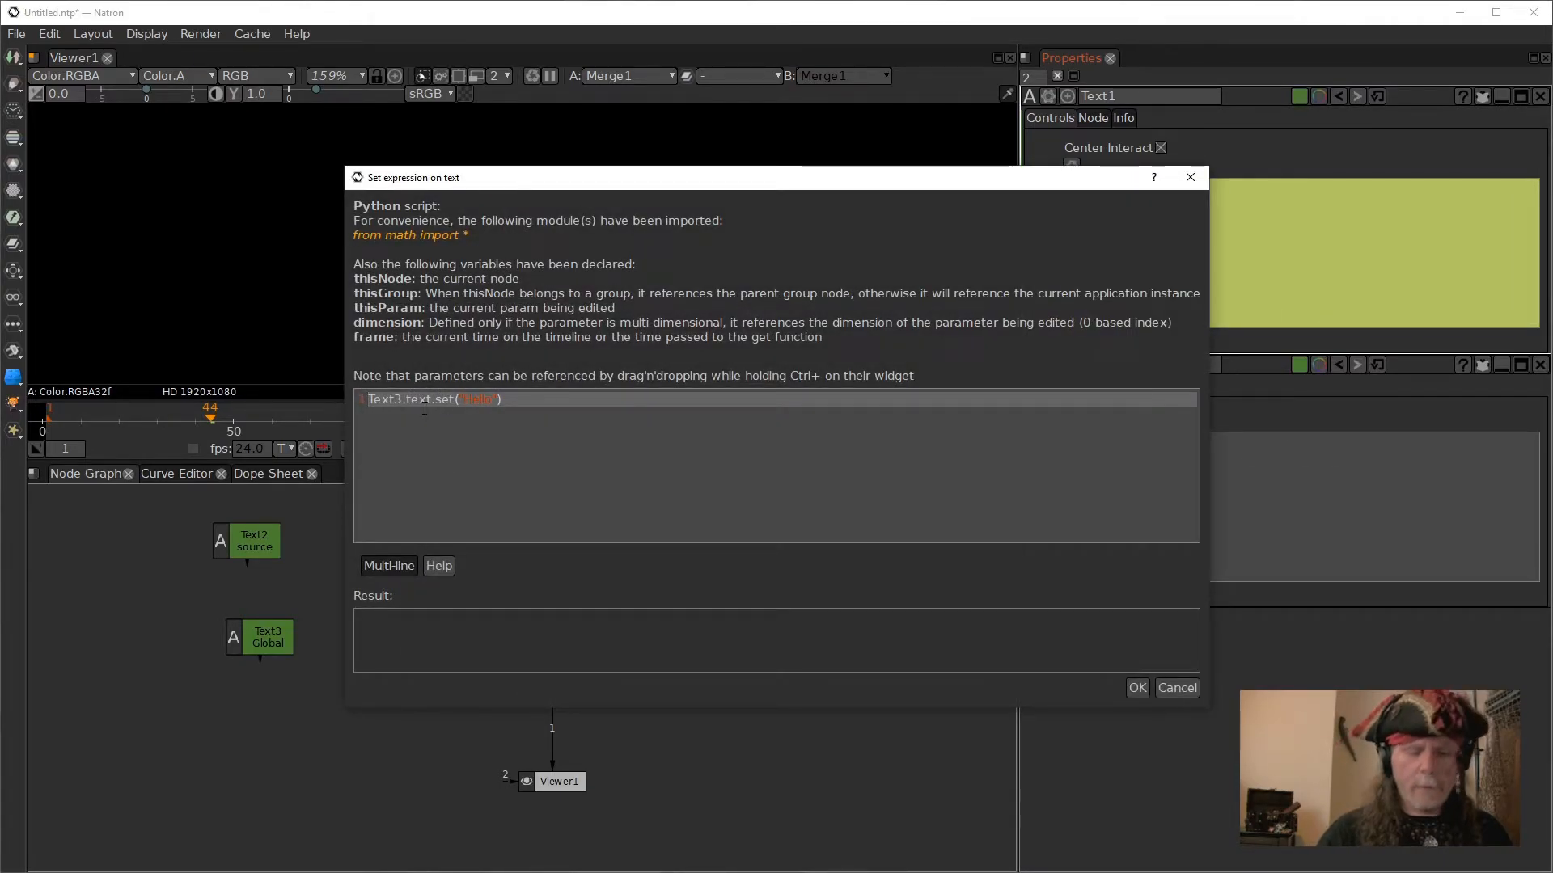
{"action": "key", "text": "Return"}
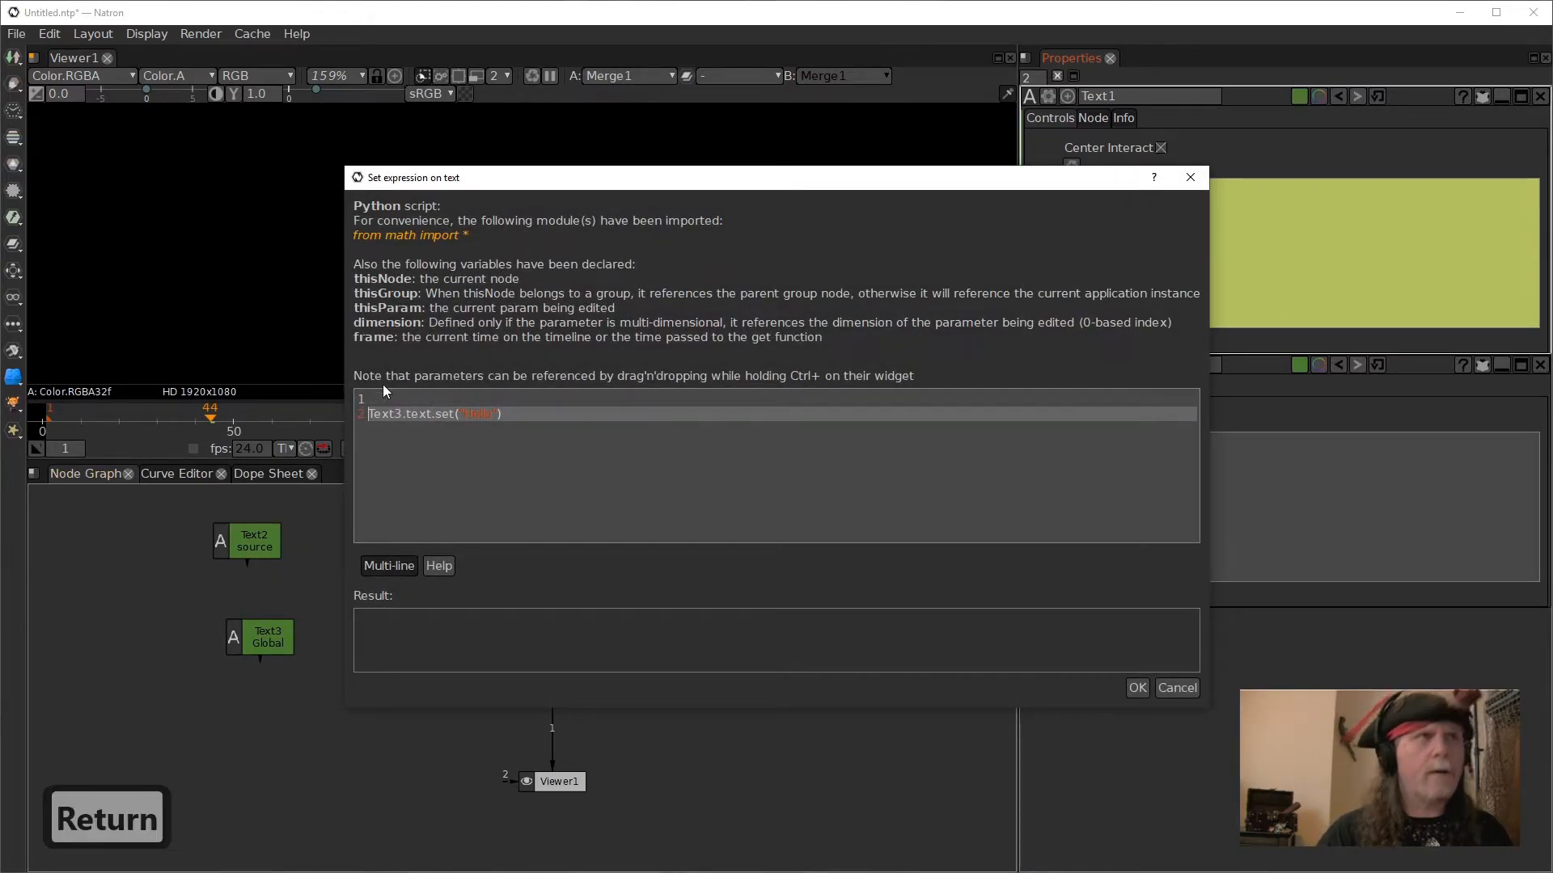
{"action": "left_click", "coordinate": [412, 400]}
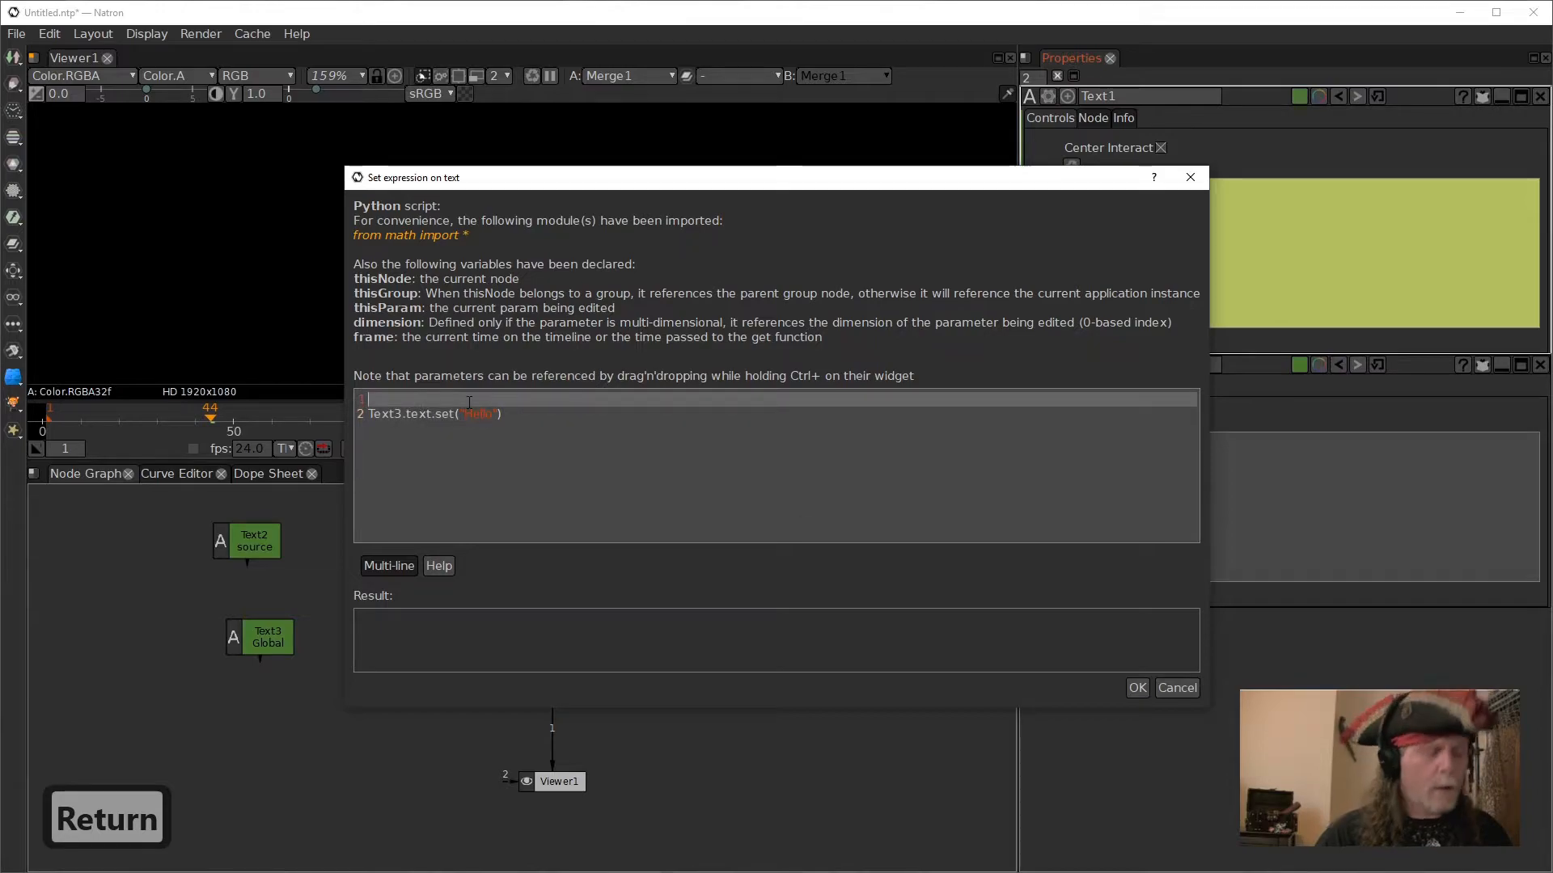
- Assign a reference to Text2's label to a variable on the first line, giving txt=Text2.userTextArea.get()
{"action": "double_click", "coordinate": [254, 540]}
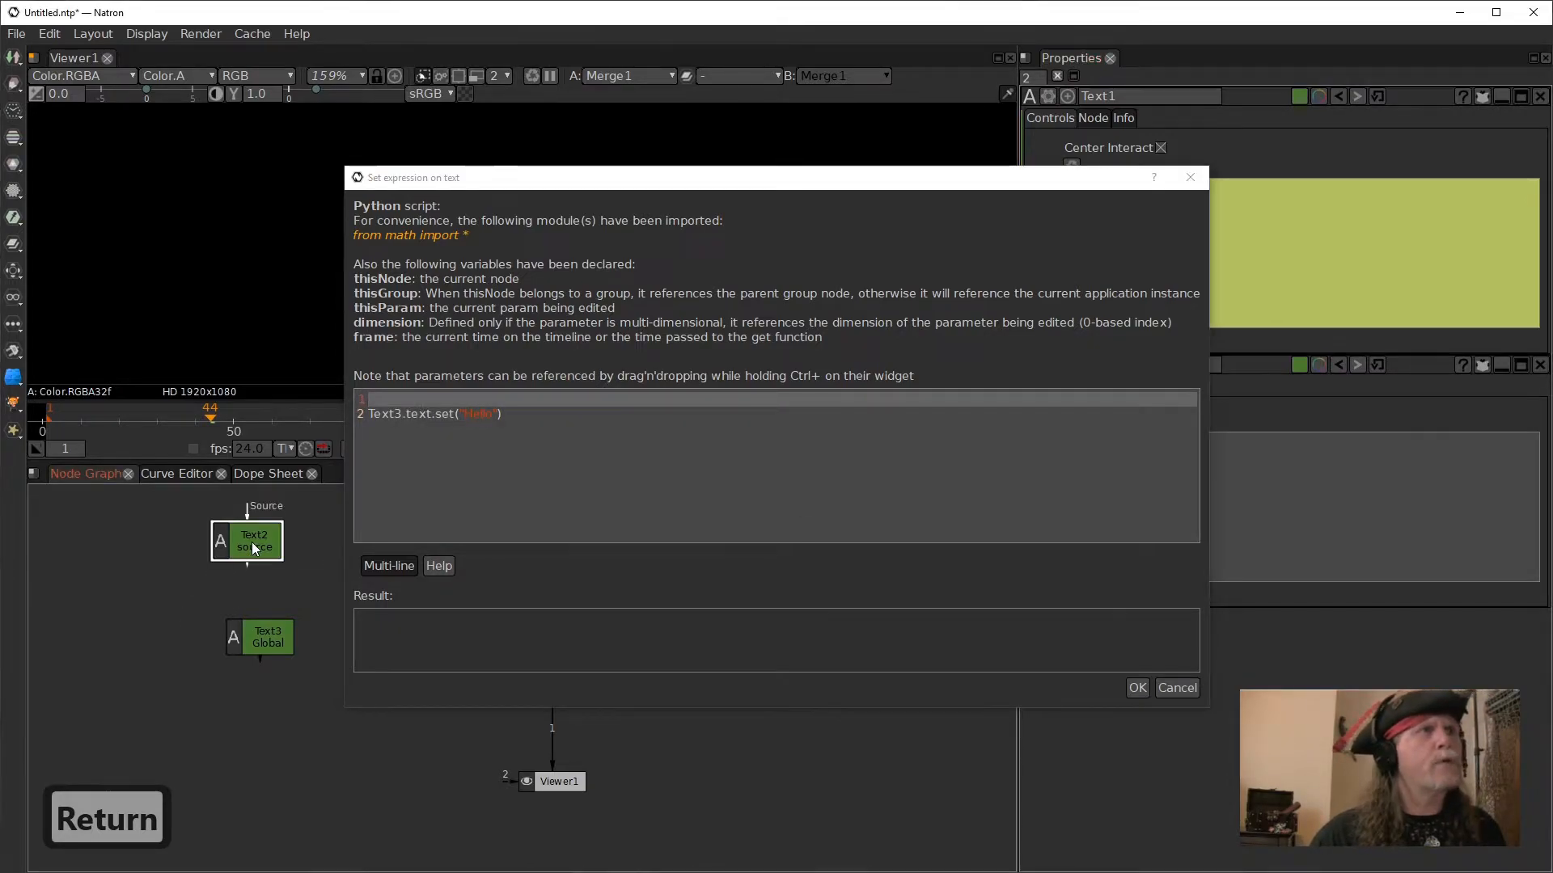
{"action": "left_click", "coordinate": [1357, 217]}
{"action": "left_click_drag", "start_coordinate": [1357, 217], "coordinate": [361, 427]}
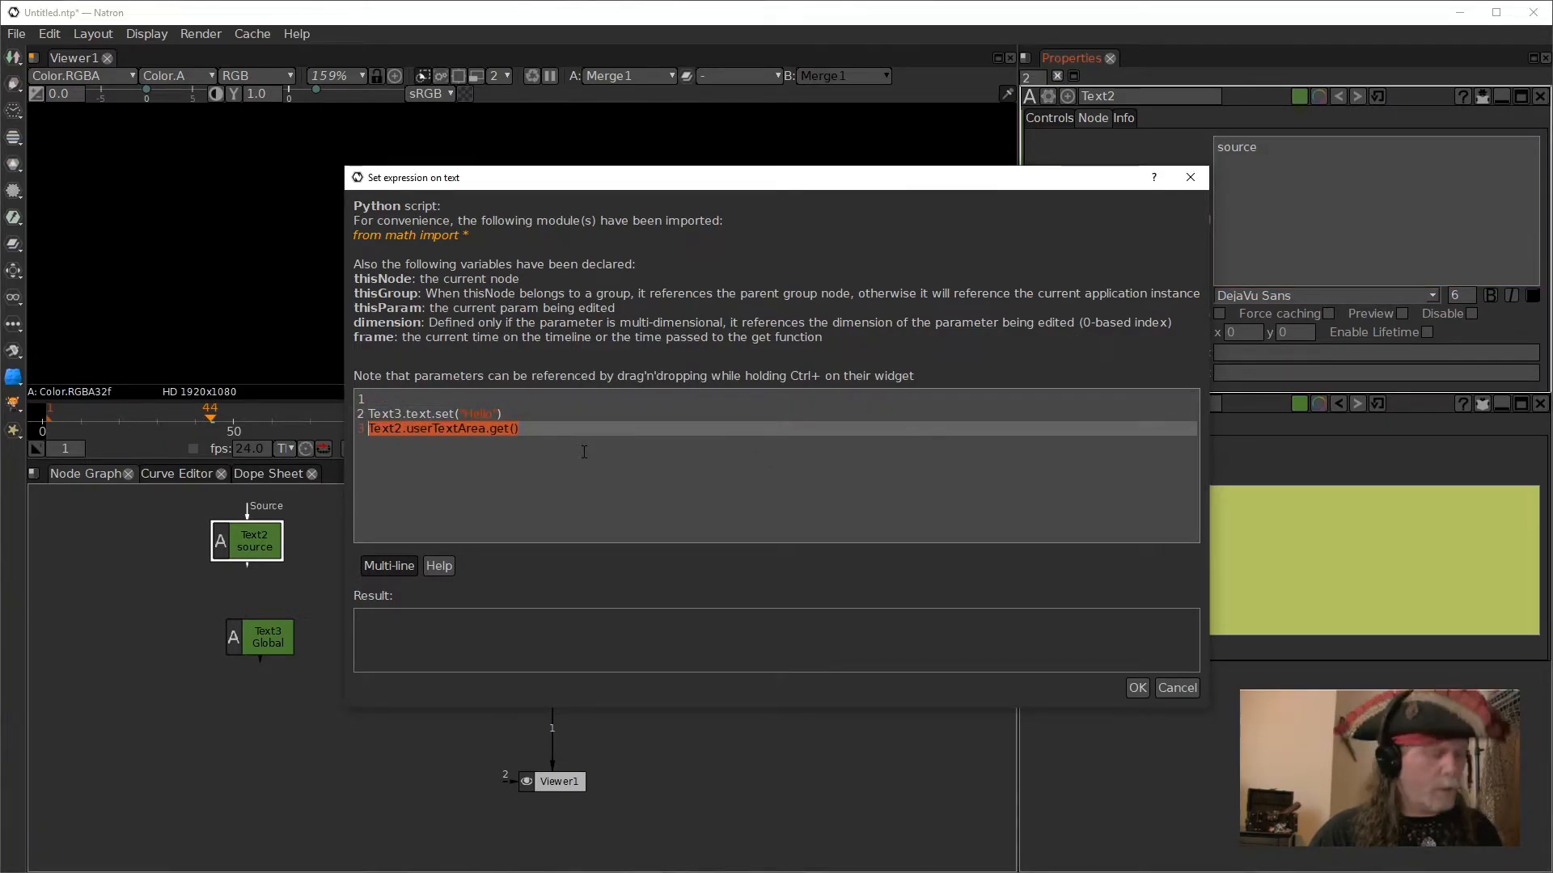
{"action": "key", "text": "ctrl+x"}
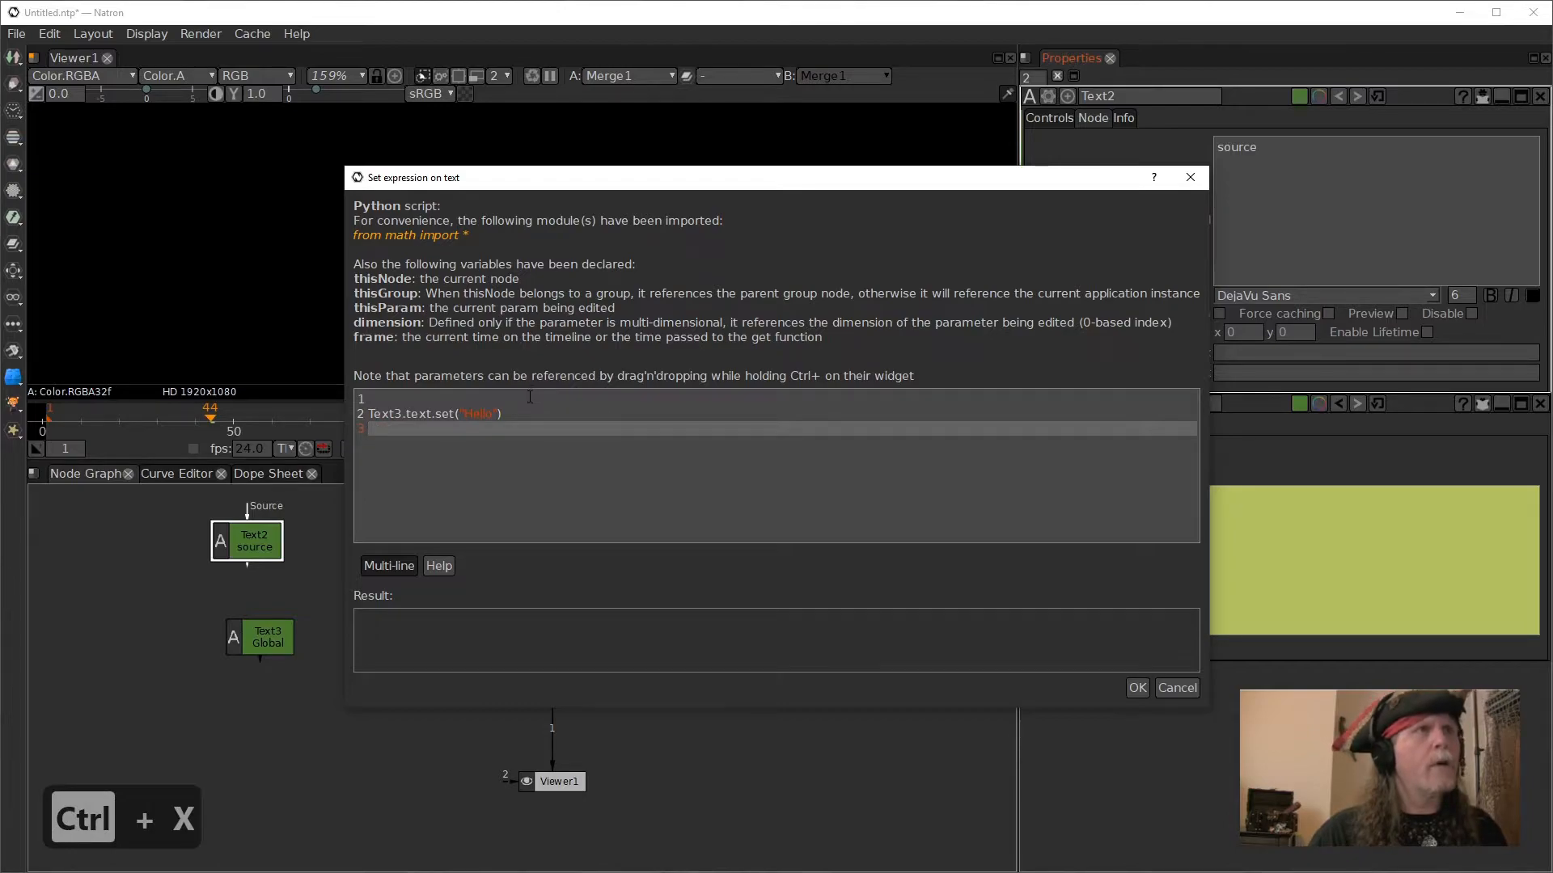
{"action": "left_click", "coordinate": [529, 397]}
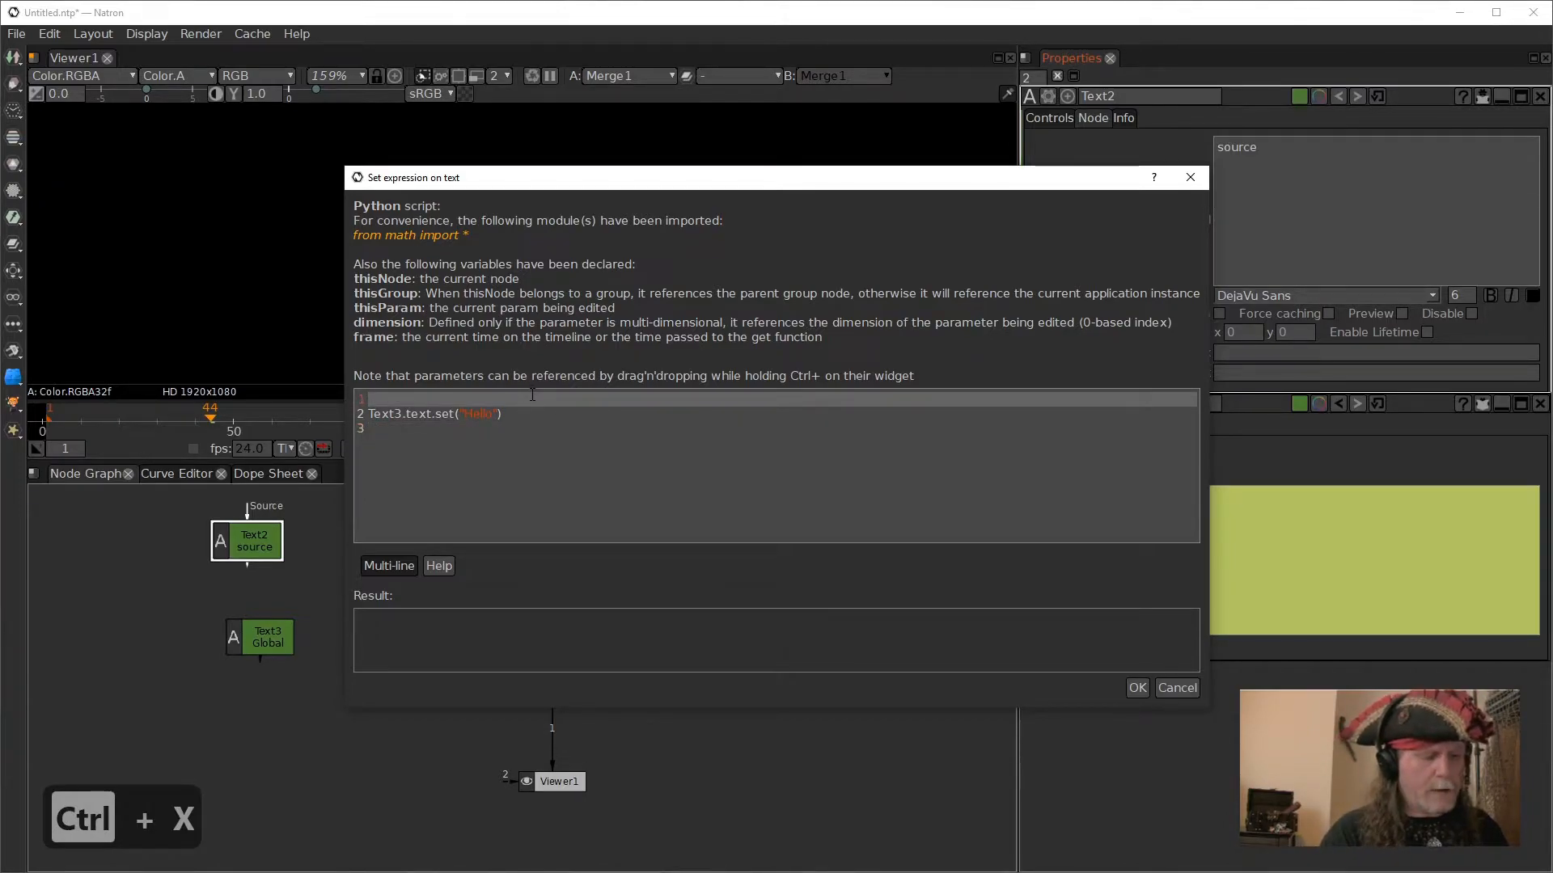
{"action": "type", "text": "txt"}
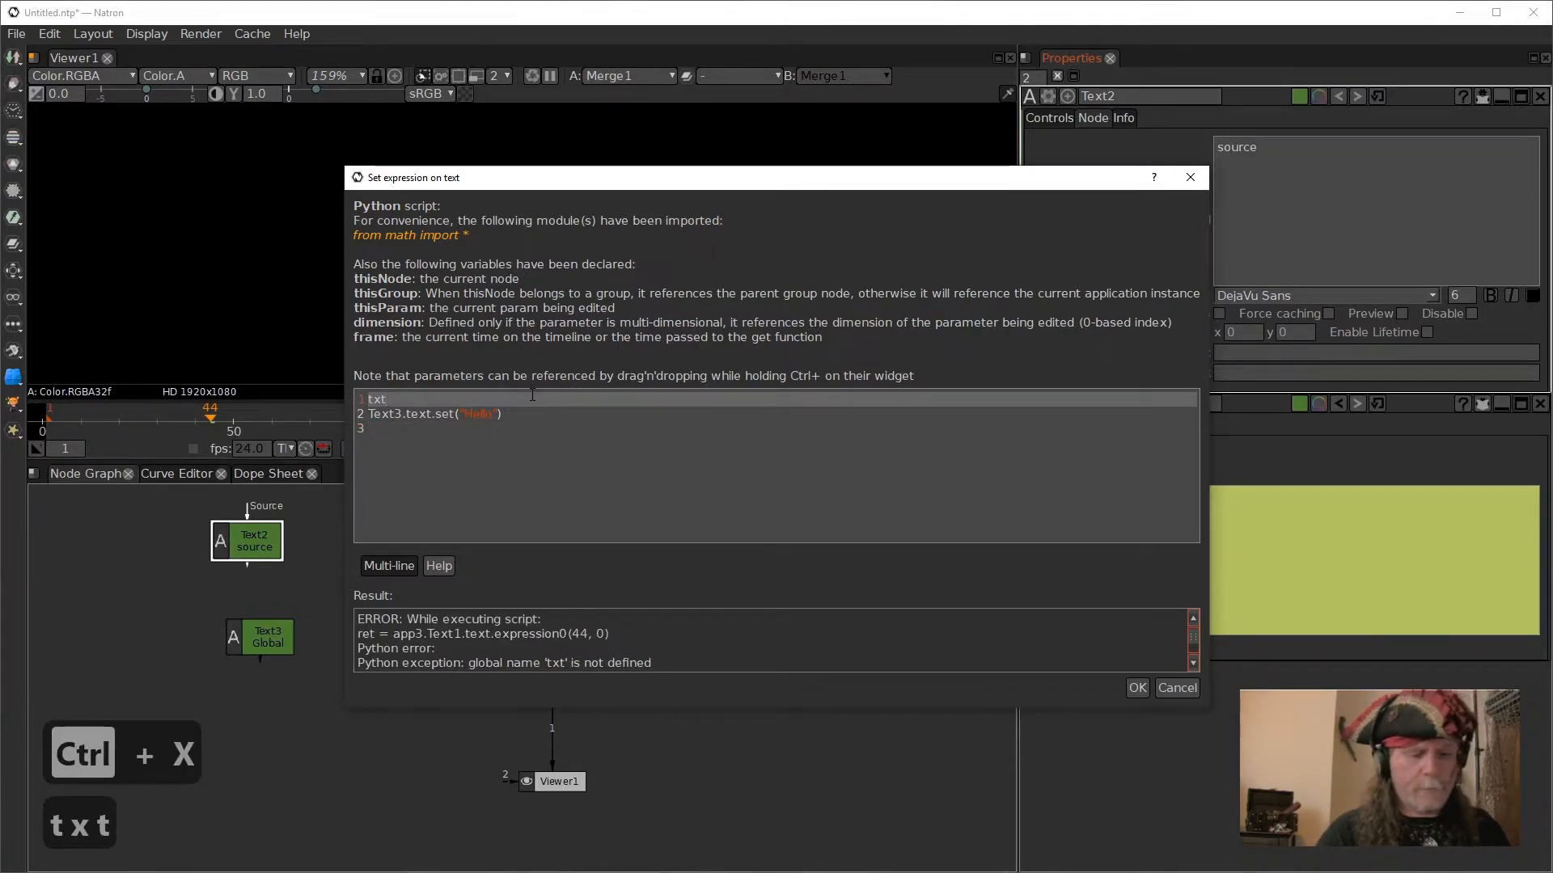
{"action": "type", "text": "="}
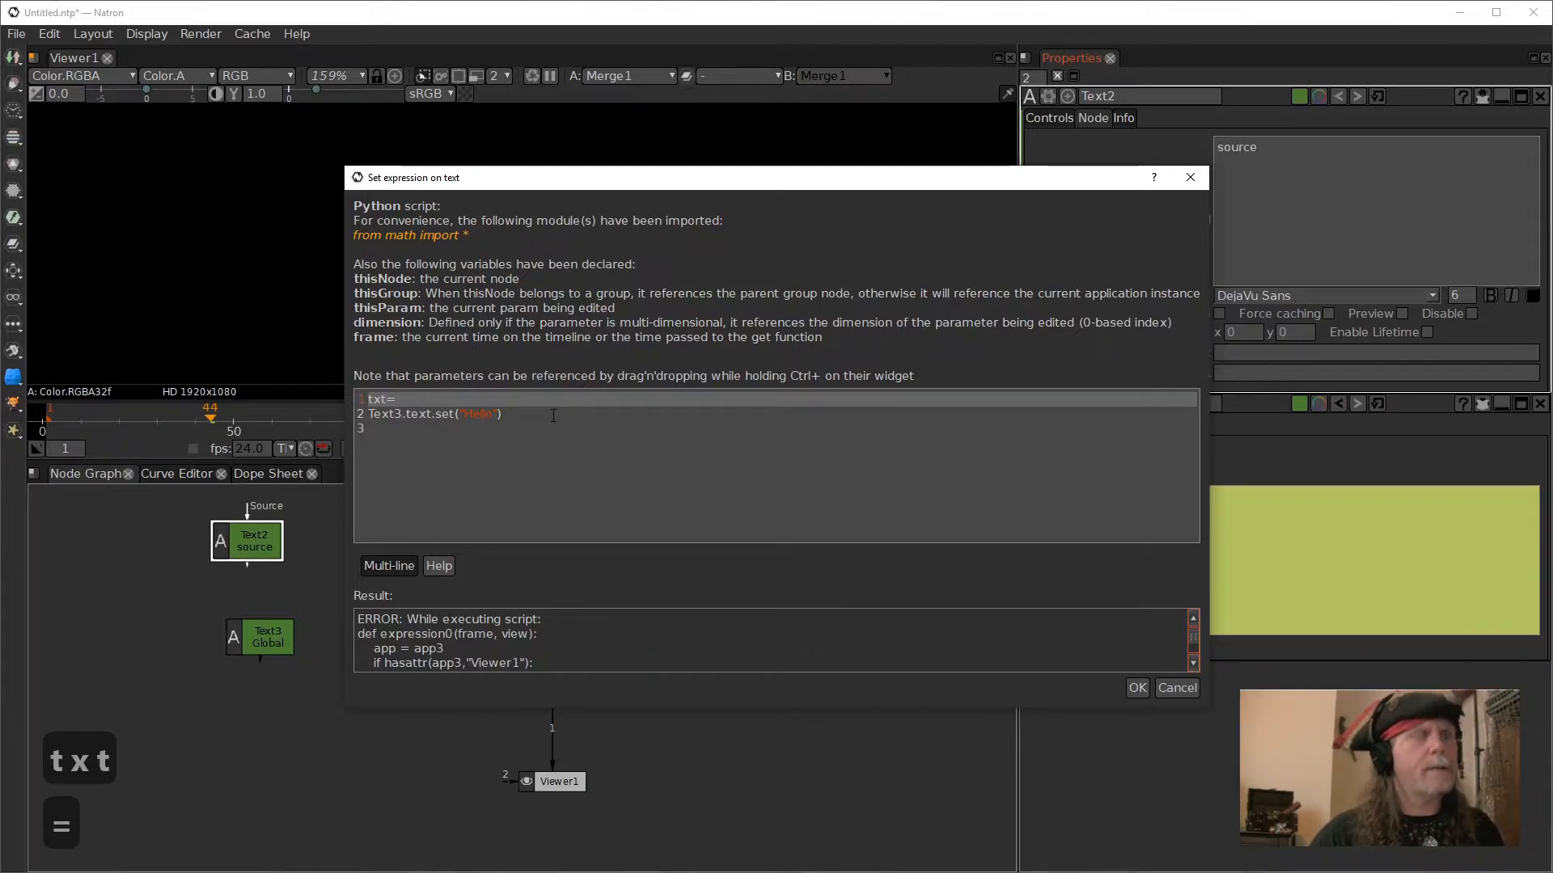
{"action": "key", "text": "ctrl+v"}
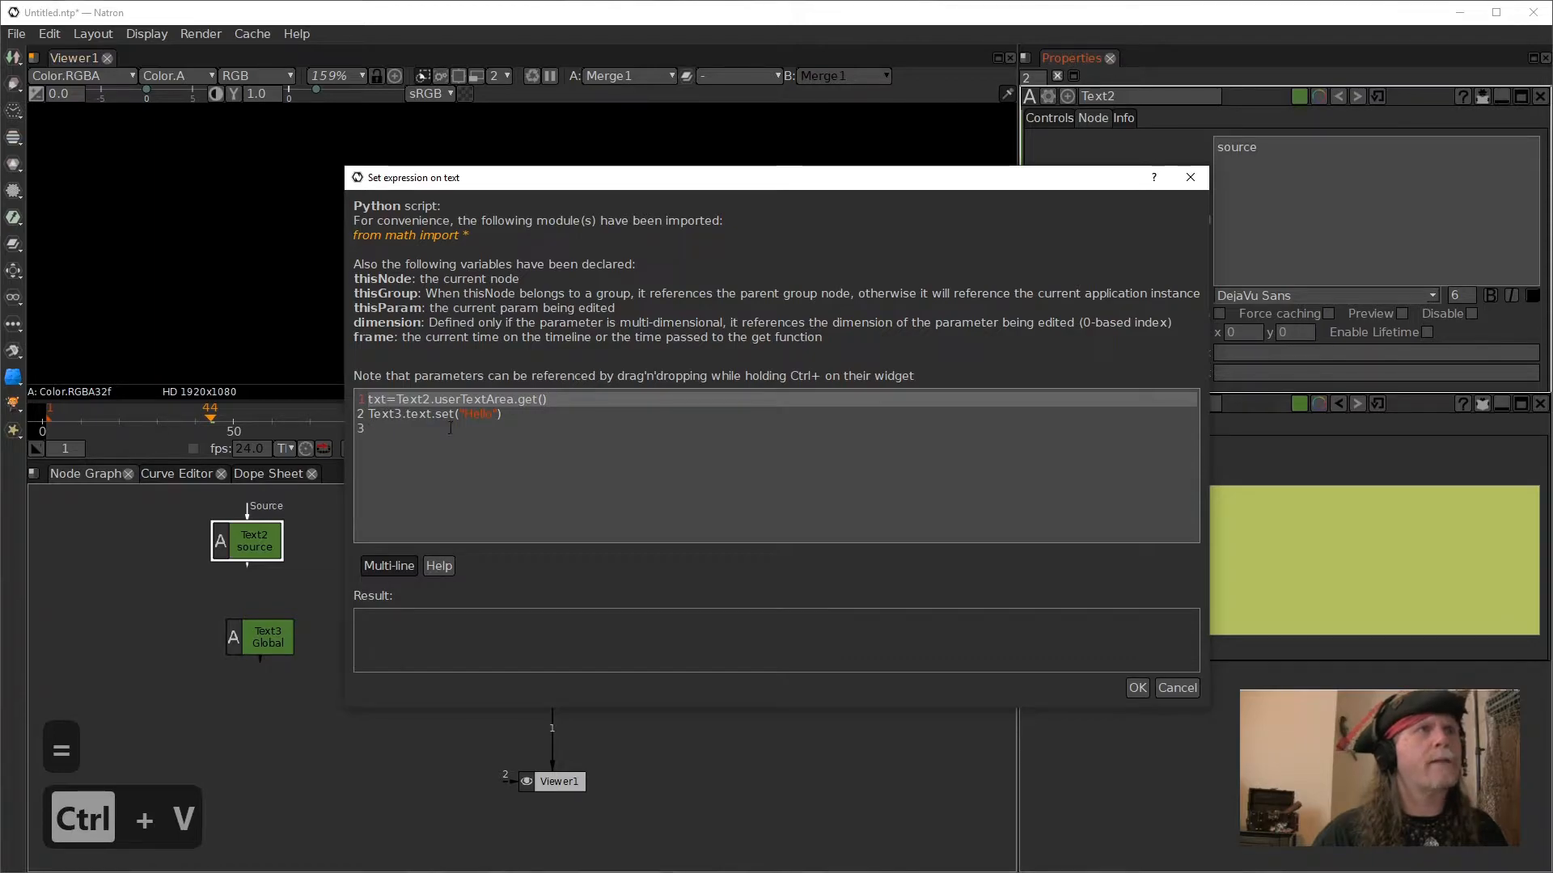
- Replace "Hello" with txt on the second line, giving Text3.text.set(txt), and apply the expression
{"action": "left_click", "coordinate": [481, 414]}
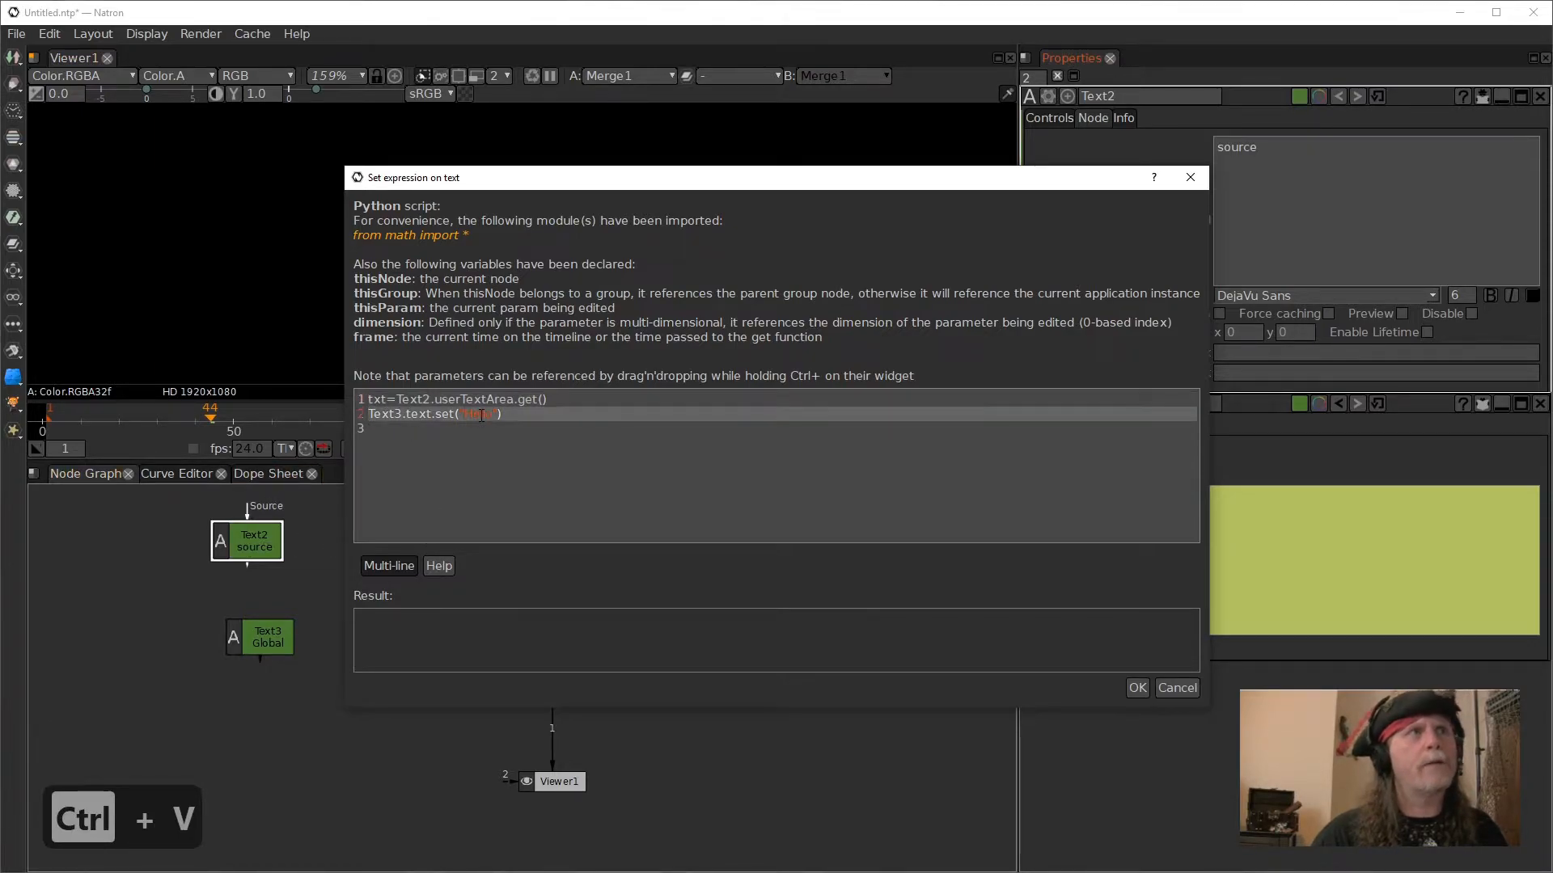
{"action": "key", "text": "Right"}
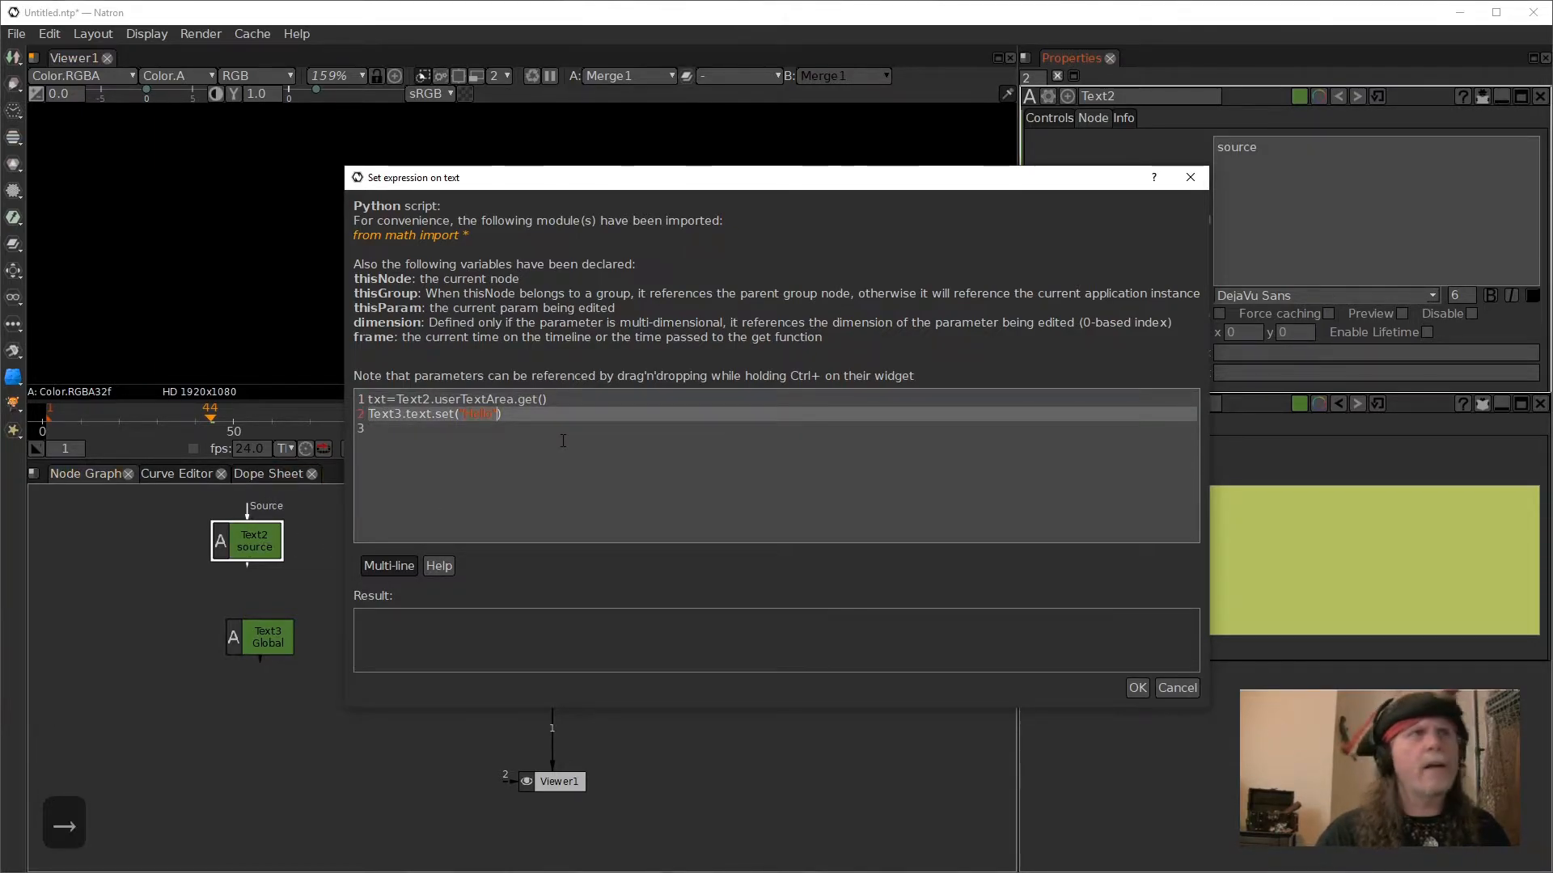
{"action": "key", "text": "BackSpace"}
{"action": "key", "text": "BackSpace"}
{"action": "key", "text": "BackSpace"}
{"action": "key", "text": "BackSpace"}
{"action": "key", "text": "BackSpace"}
{"action": "key", "text": "BackSpace"}
{"action": "key", "text": "BackSpace"}
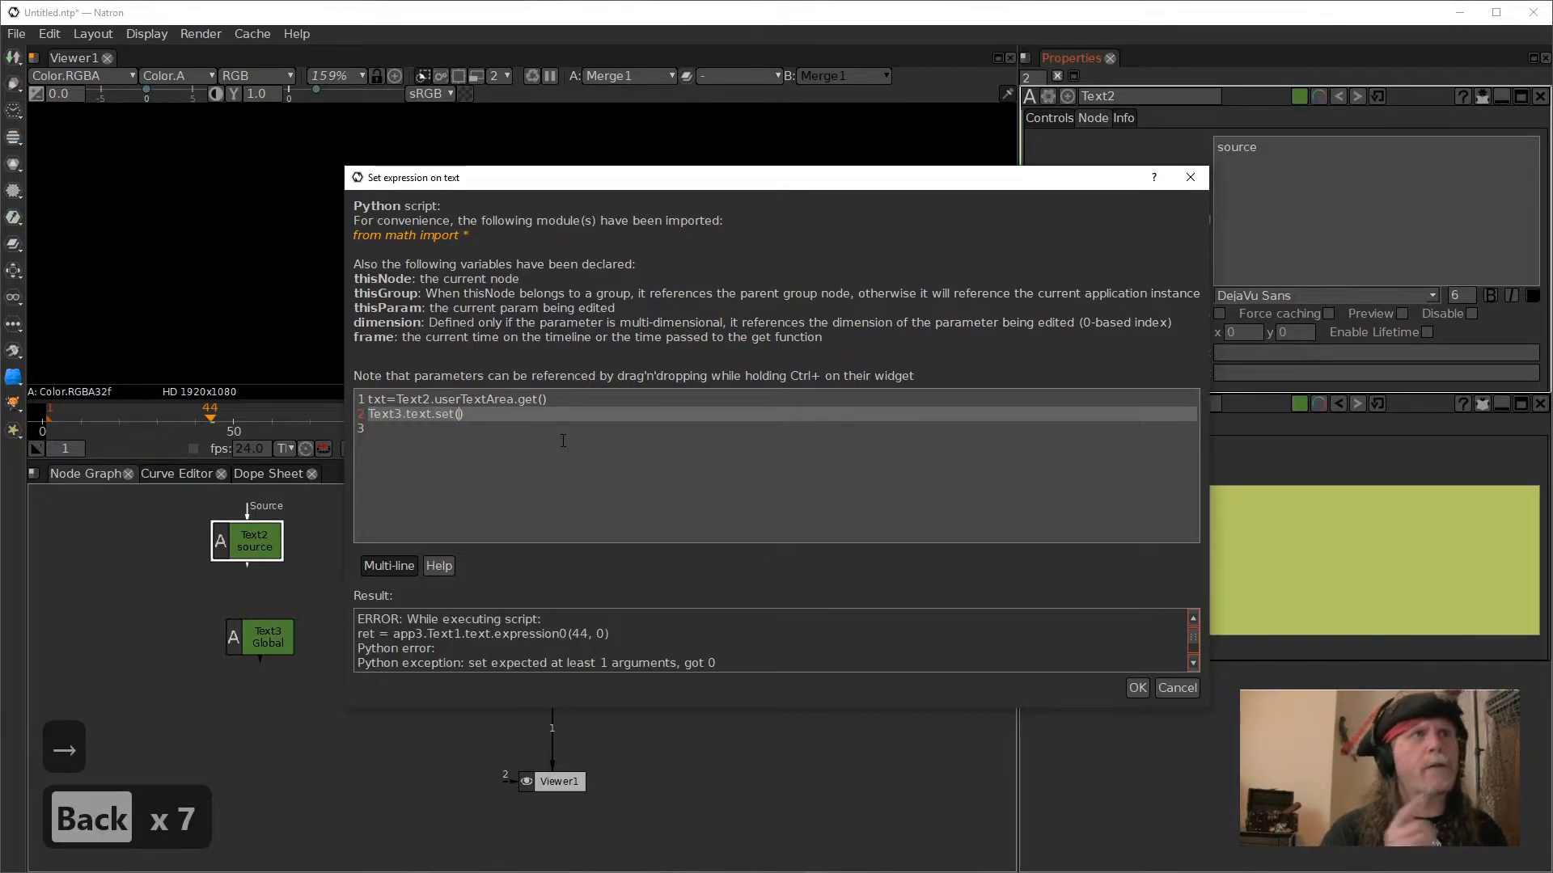
{"action": "type", "text": "txt"}
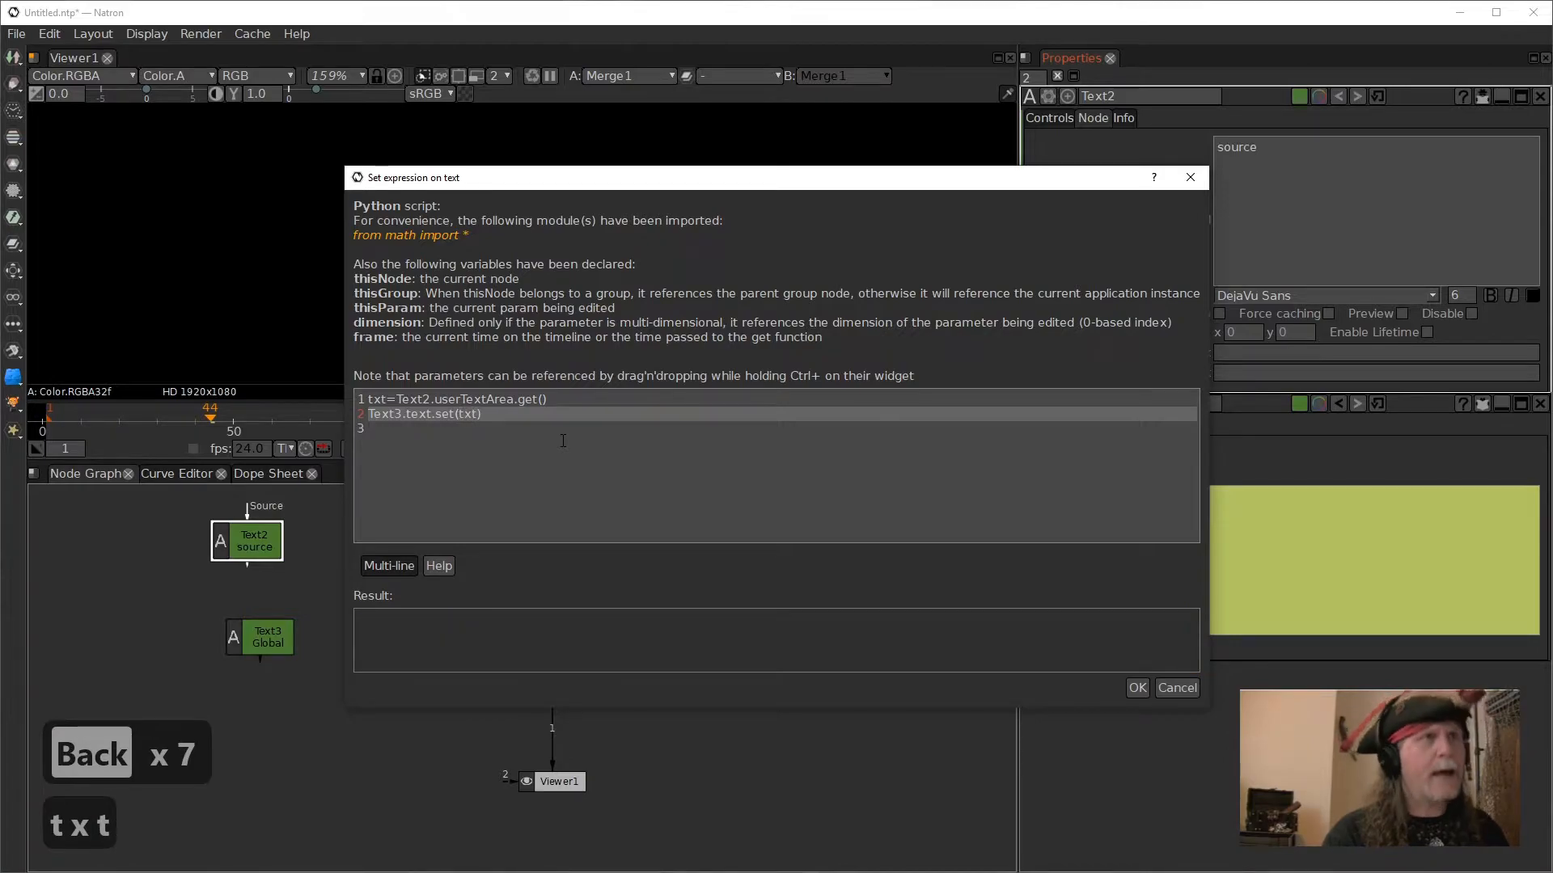
{"action": "left_click", "coordinate": [1135, 688]}
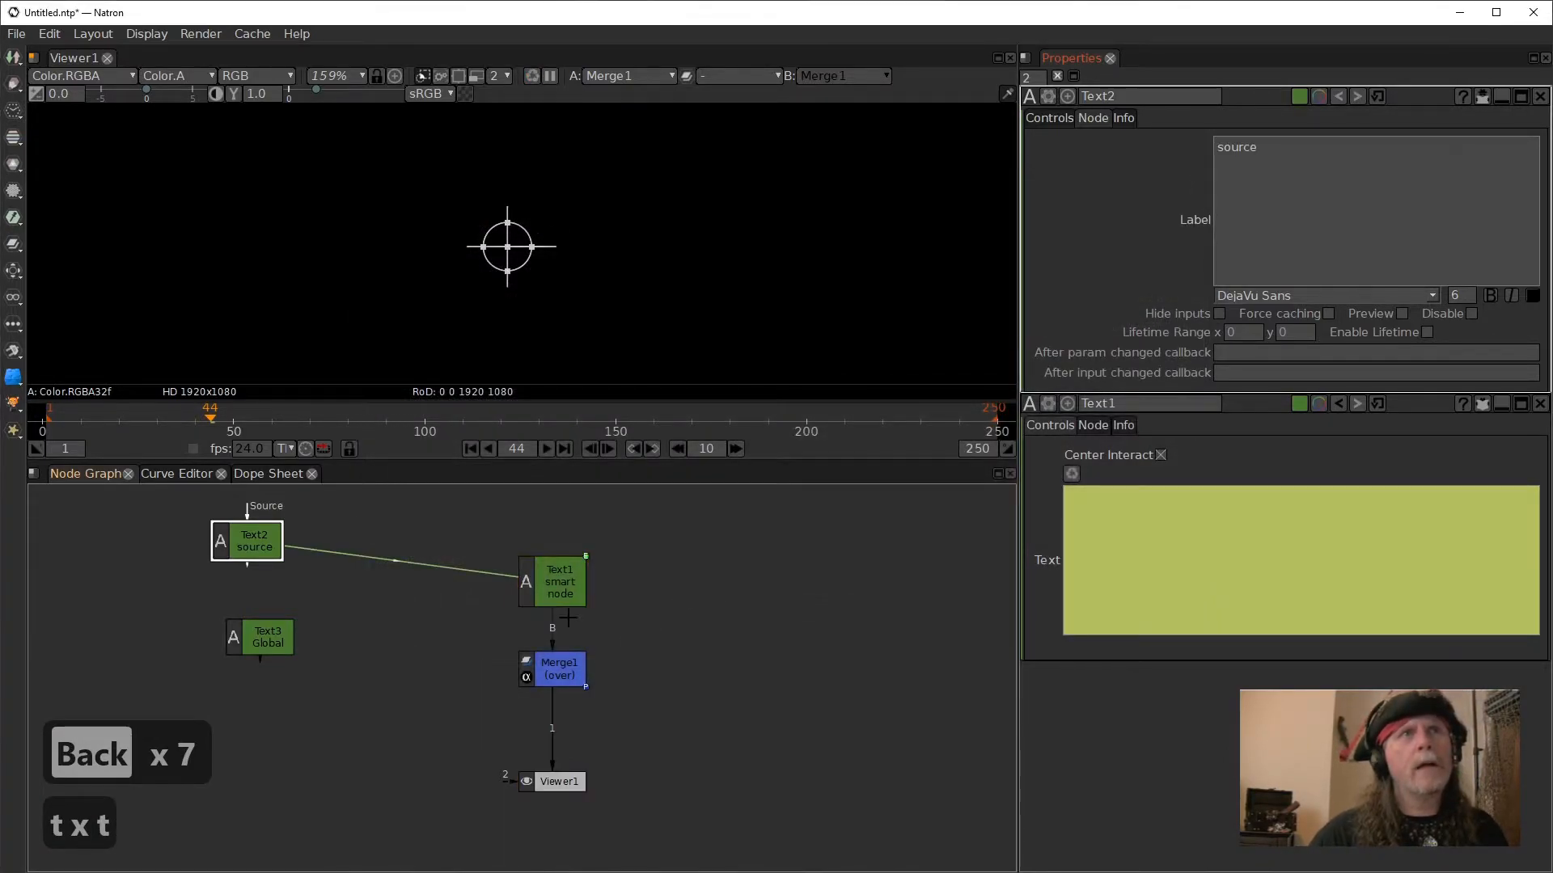
- Examine the text values of the Text3 Global, Text1 and Text2 source nodes, comparing their controls with Text3's node label
{"action": "left_click", "coordinate": [270, 647]}
{"action": "double_click", "coordinate": [270, 647]}
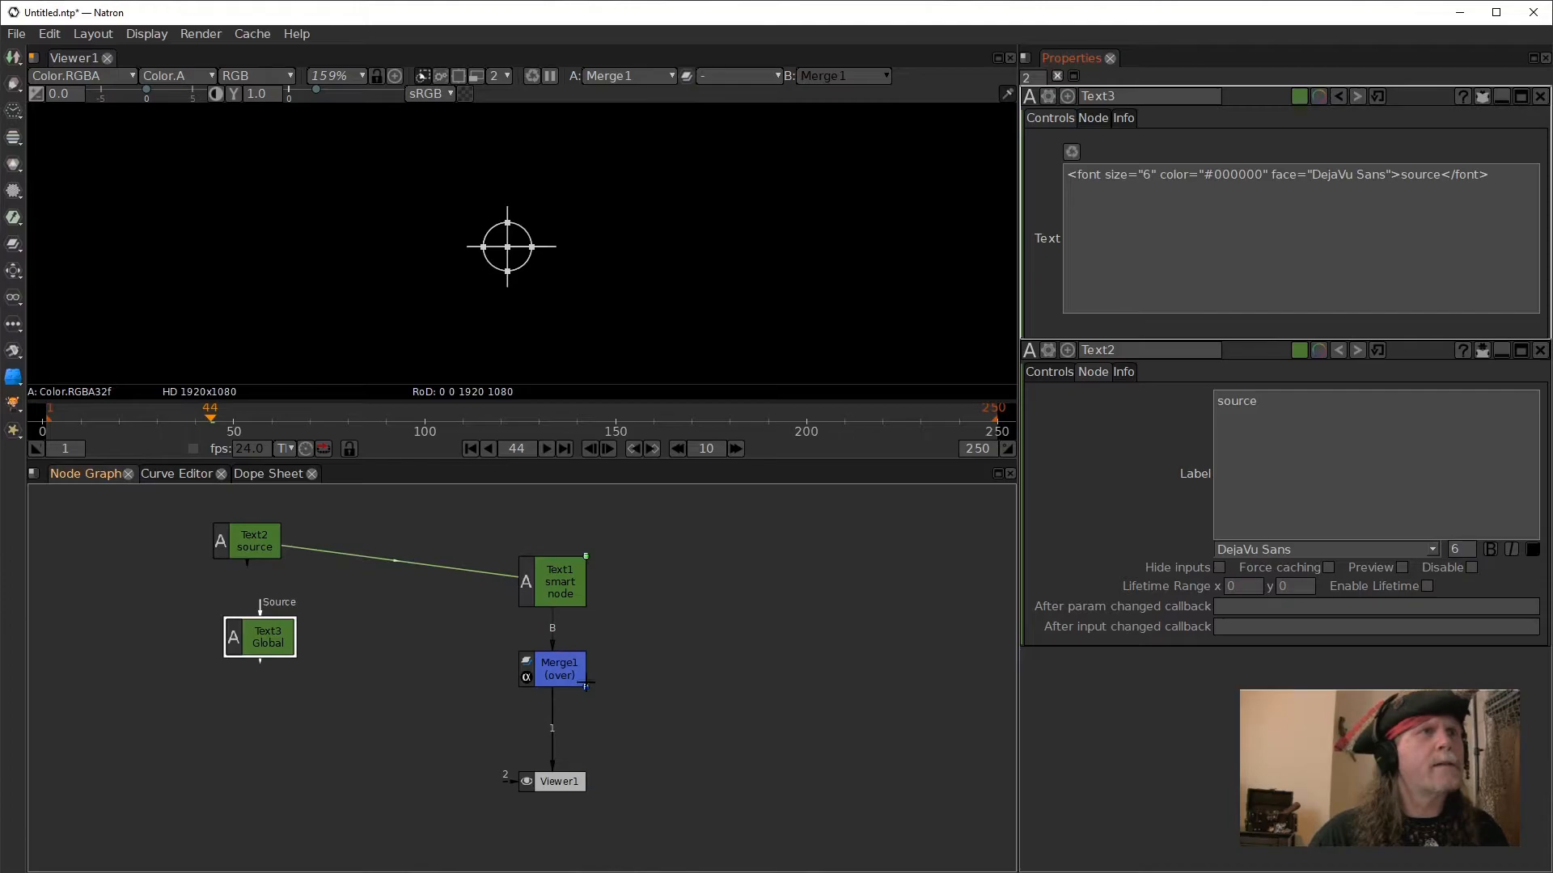
{"action": "left_click", "coordinate": [557, 588]}
{"action": "left_click", "coordinate": [557, 588]}
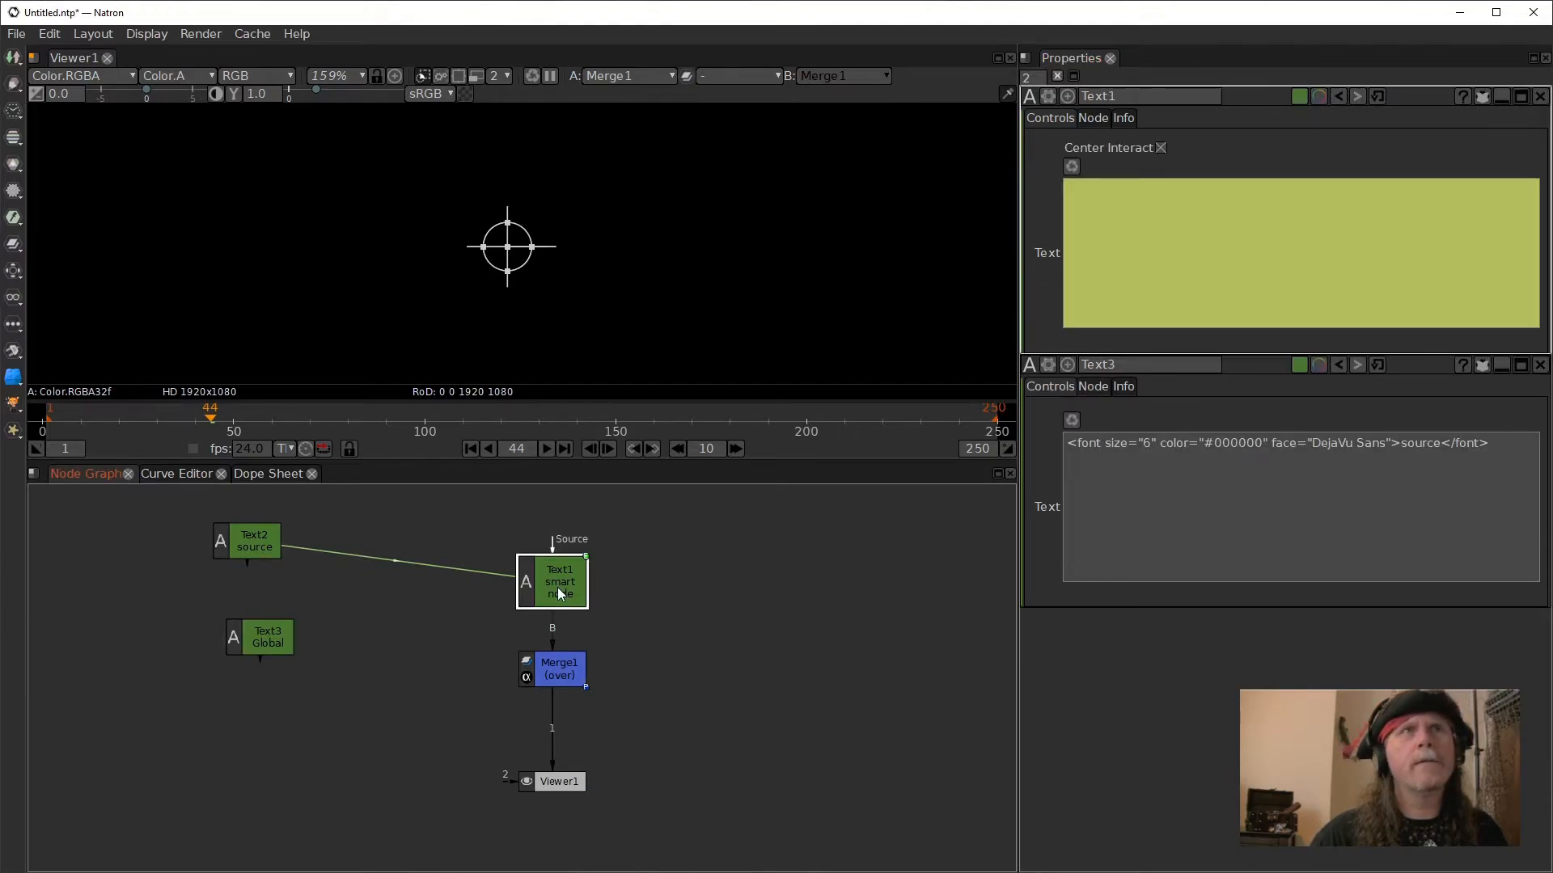
{"action": "left_click", "coordinate": [250, 631]}
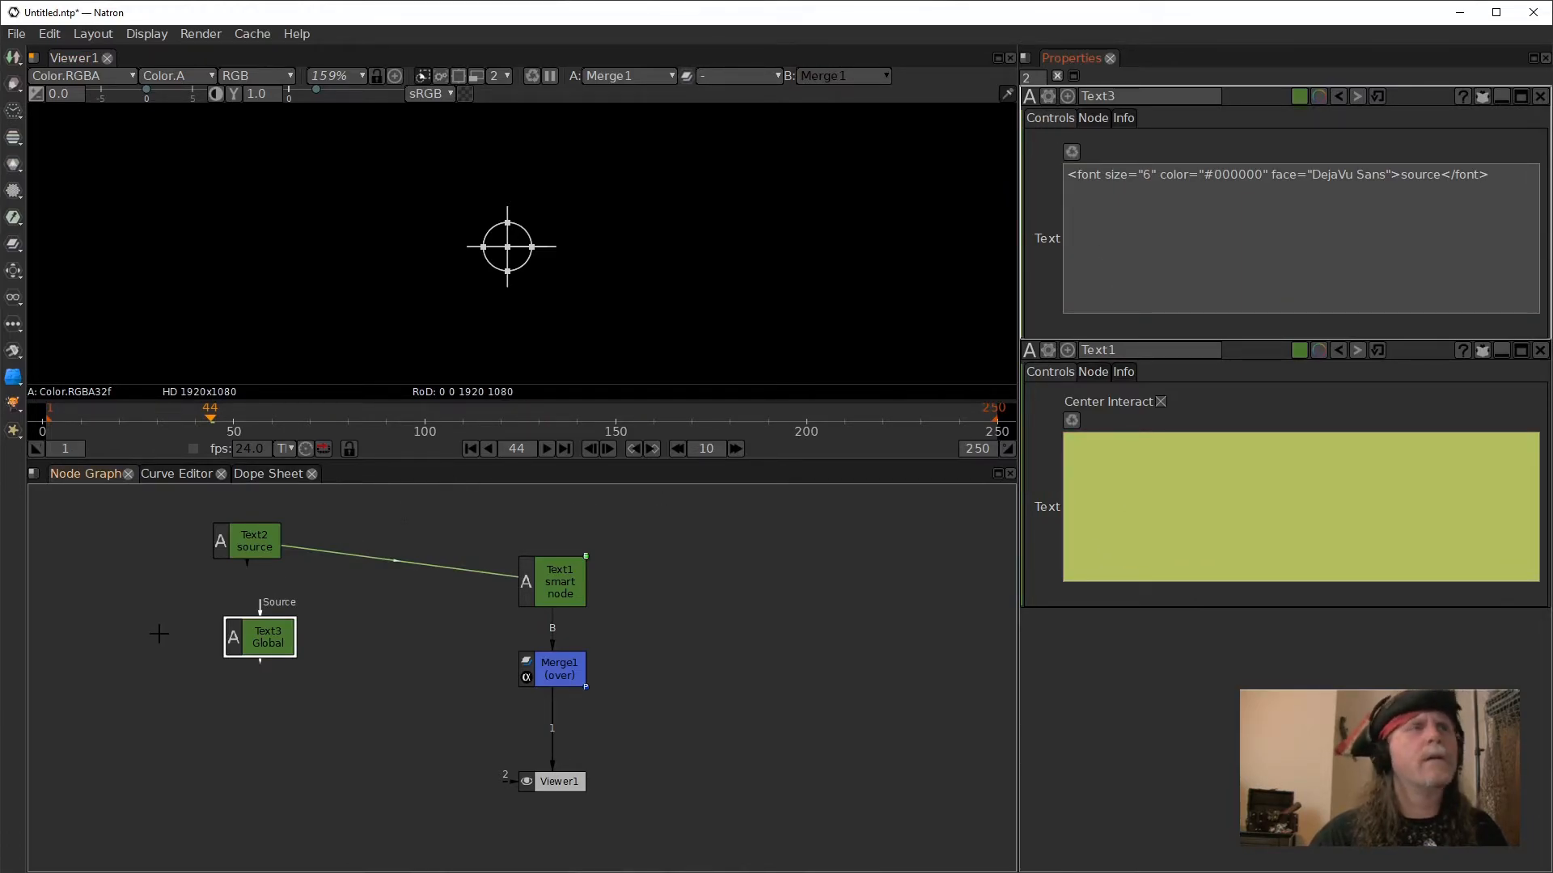
{"action": "left_click", "coordinate": [253, 543]}
{"action": "left_click", "coordinate": [1046, 118]}
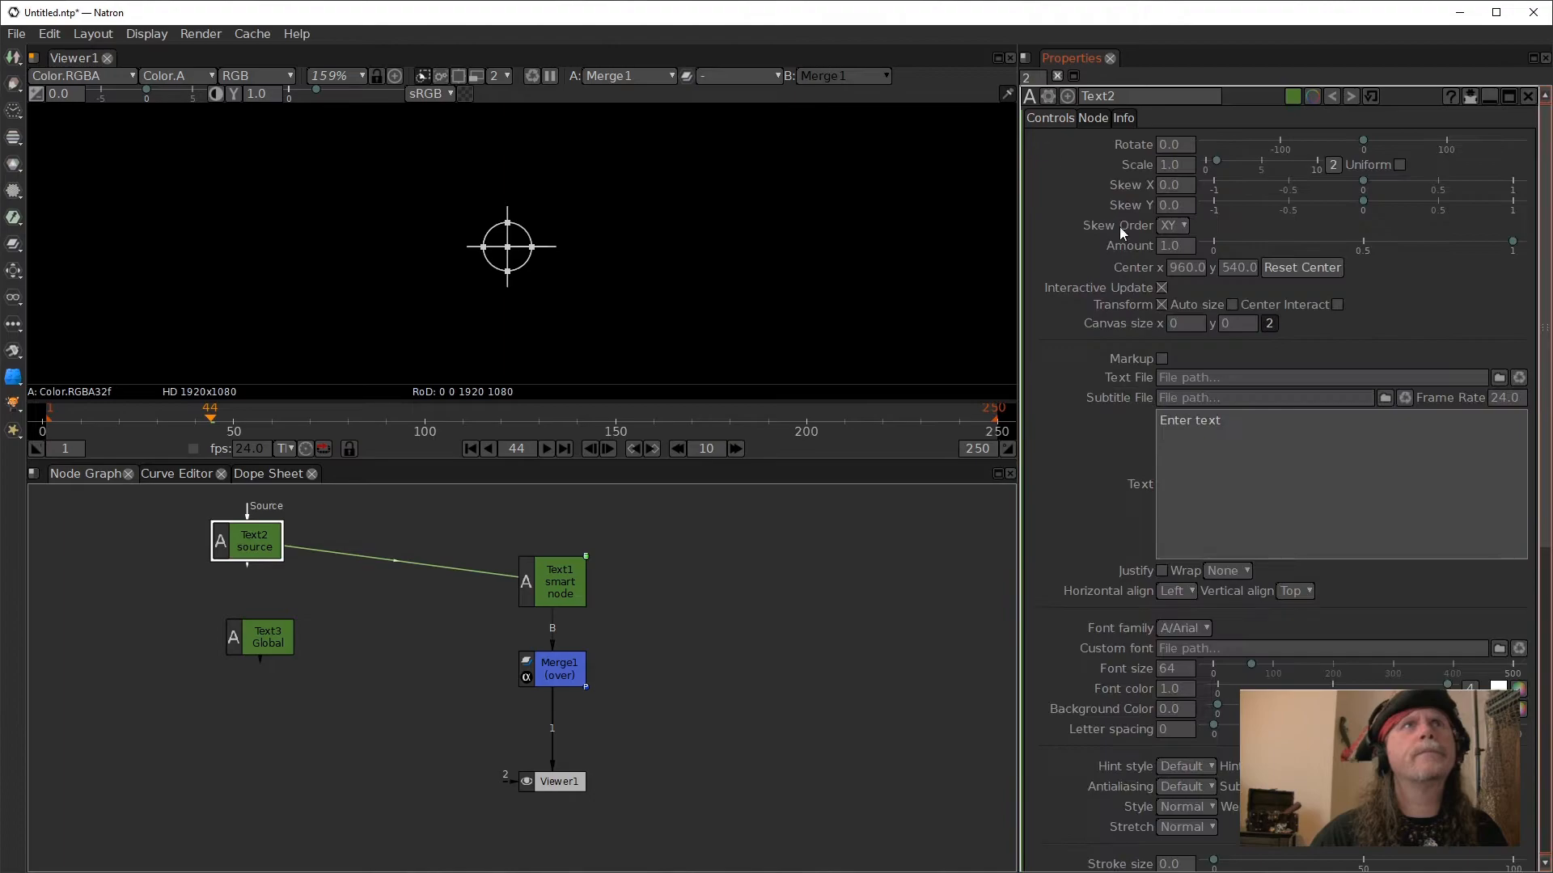
{"action": "left_click", "coordinate": [270, 635]}
{"action": "left_click", "coordinate": [1048, 119]}
{"action": "left_click", "coordinate": [1084, 119]}
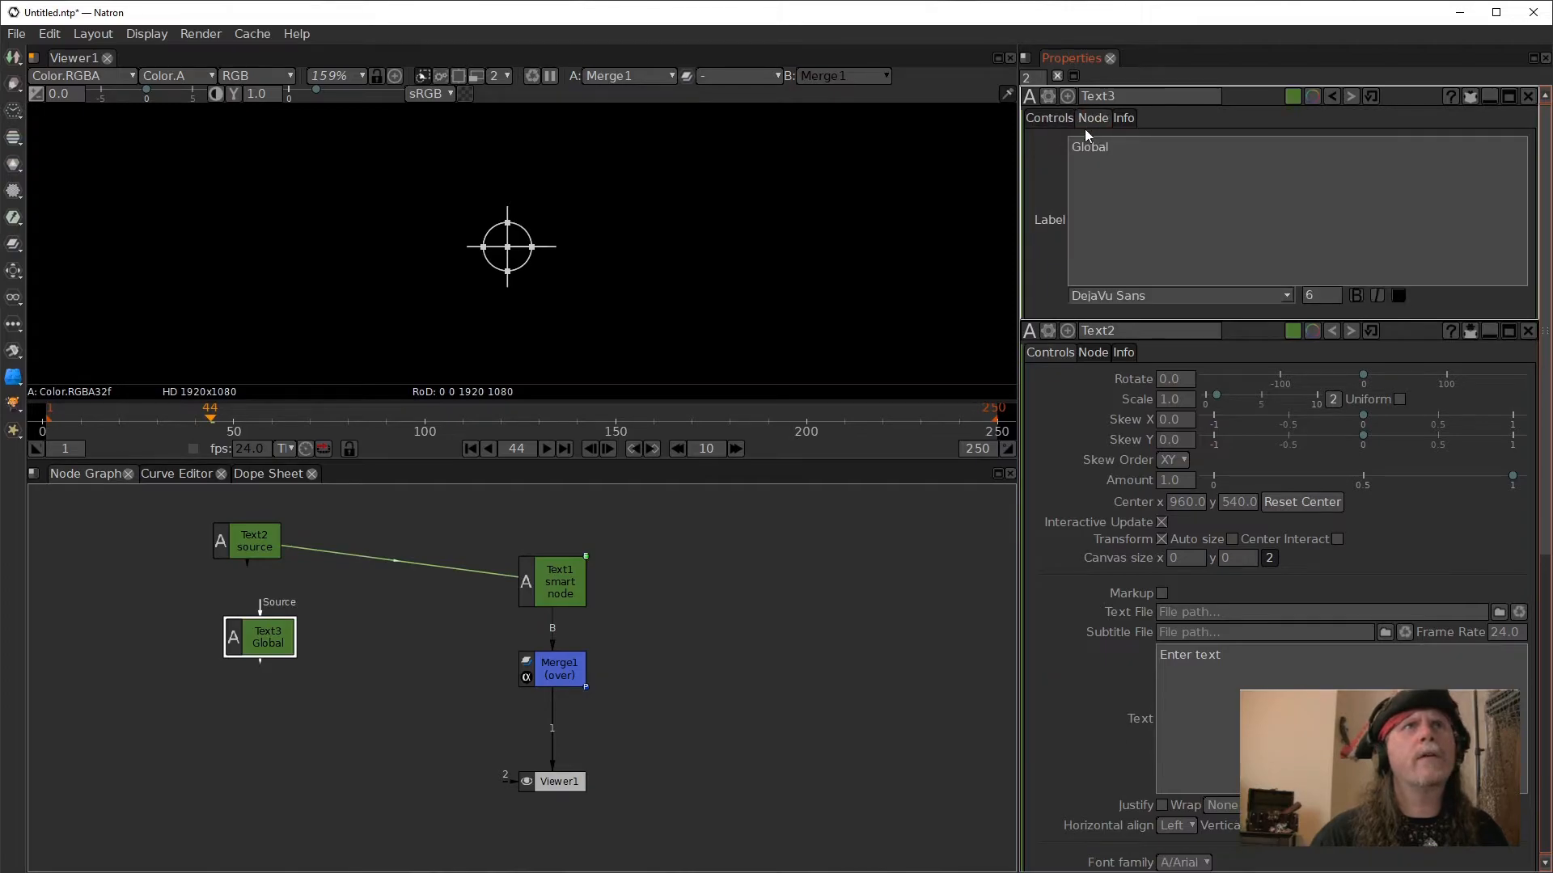
{"action": "left_click", "coordinate": [1048, 118]}
{"action": "left_click", "coordinate": [1075, 213]}
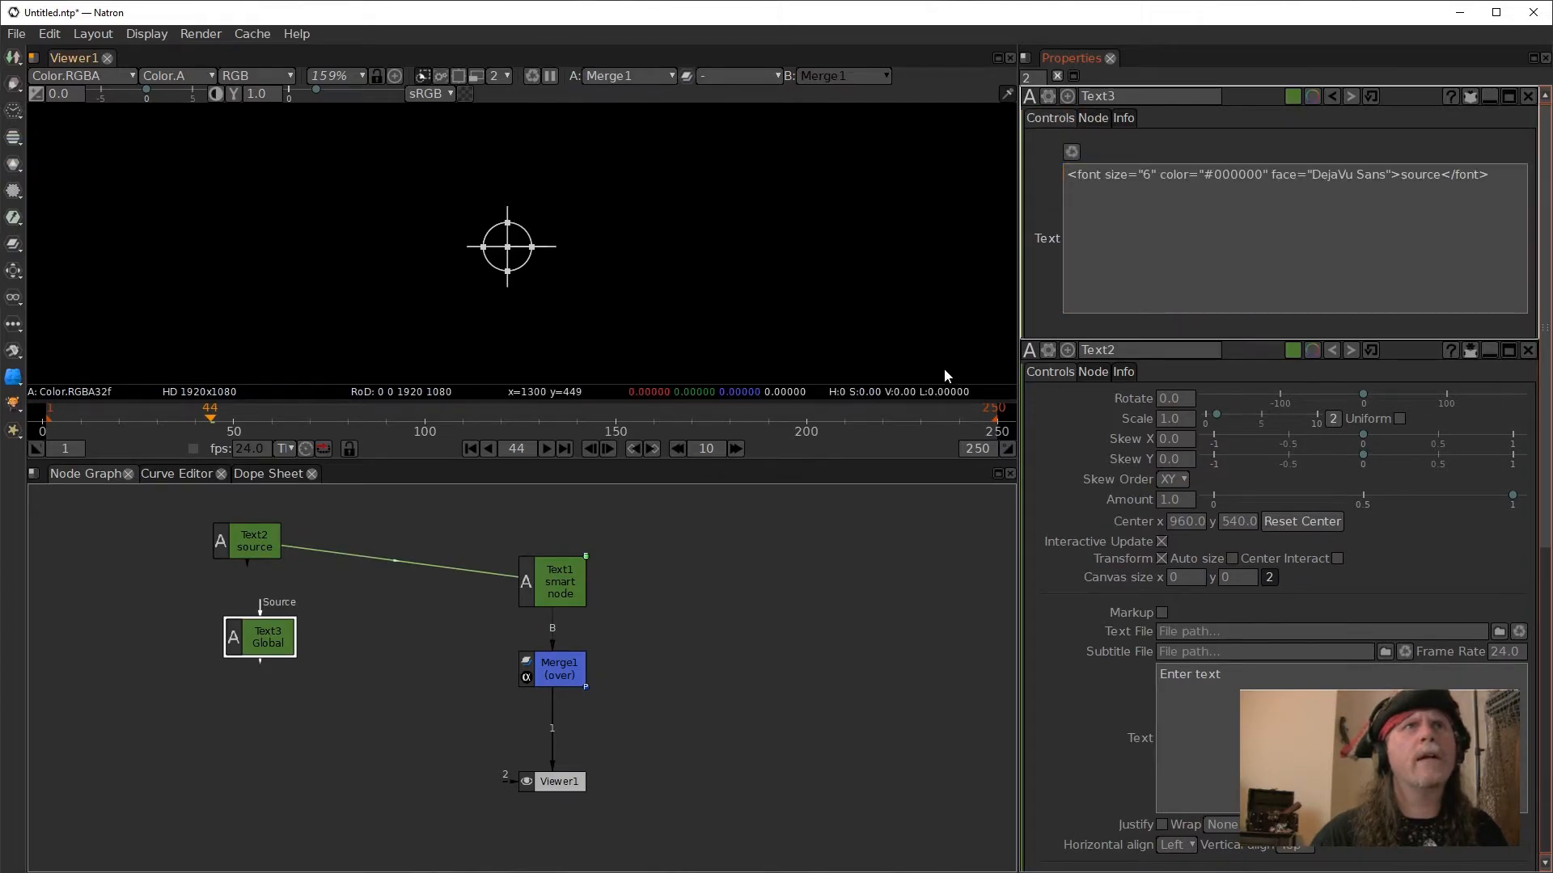
- In Text1's text expression, change the first line to txt=Text2.text.get(), apply it, and check Text3's text
{"action": "left_click", "coordinate": [549, 581]}
{"action": "right_click", "coordinate": [550, 579]}
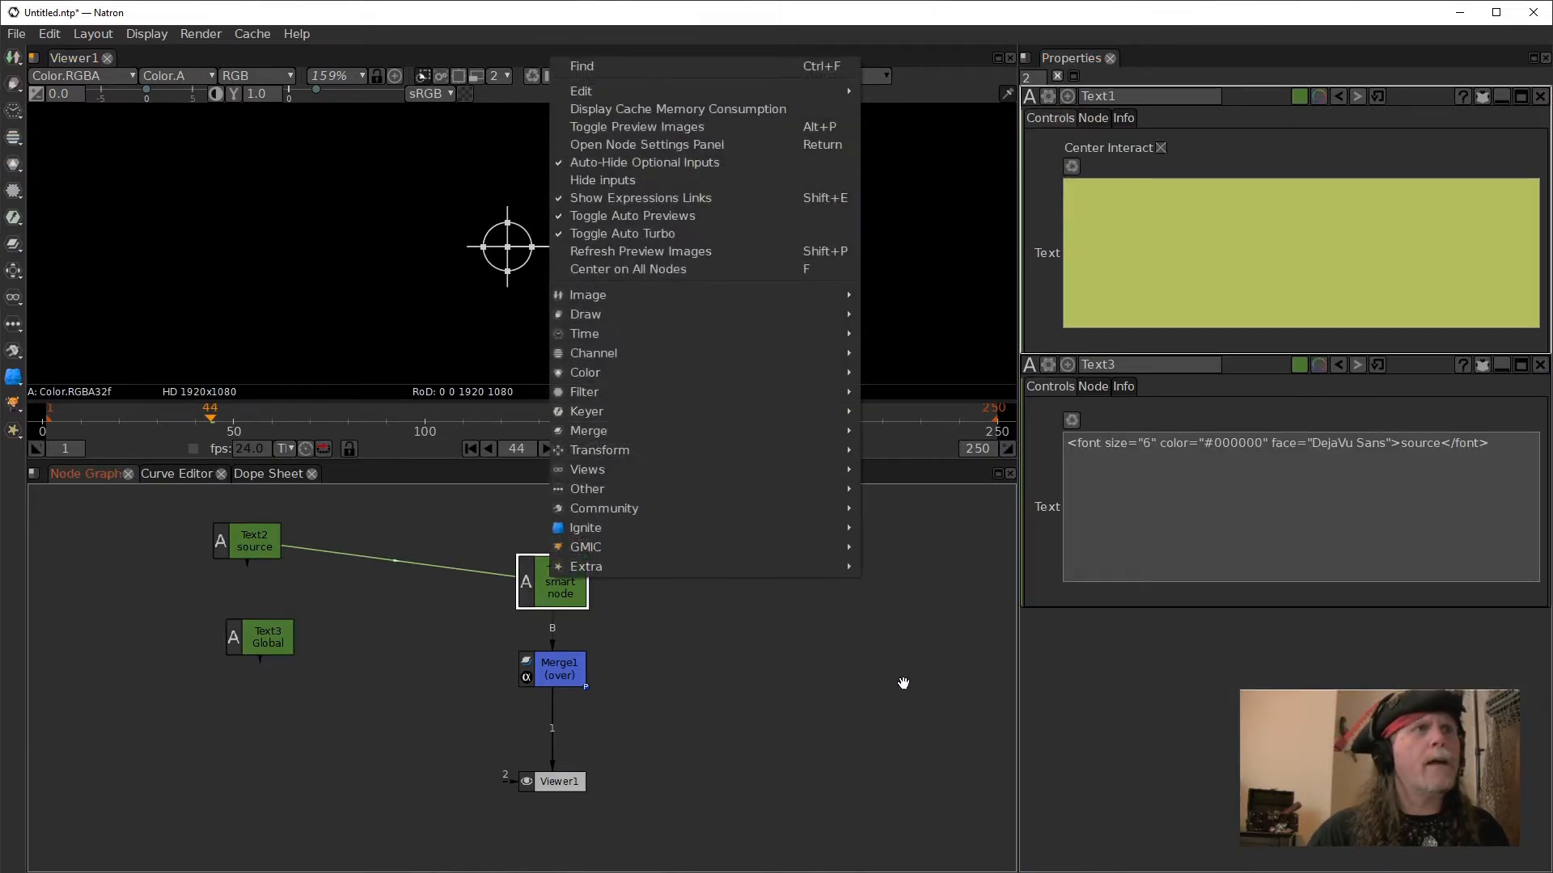
{"action": "left_click", "coordinate": [1189, 246]}
{"action": "right_click", "coordinate": [1166, 259]}
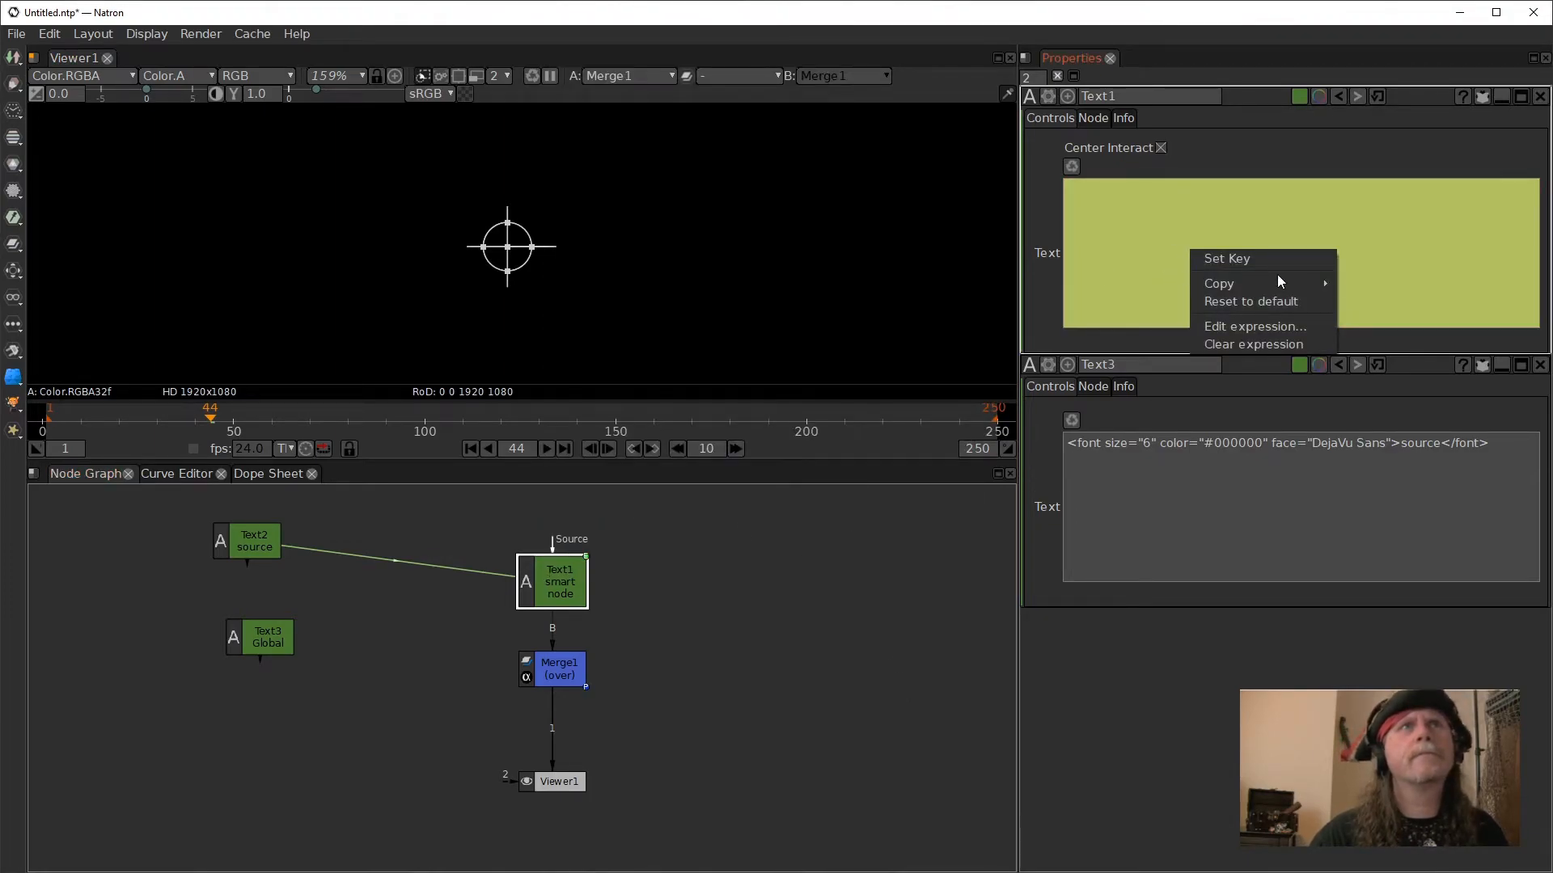
{"action": "left_click", "coordinate": [1254, 326]}
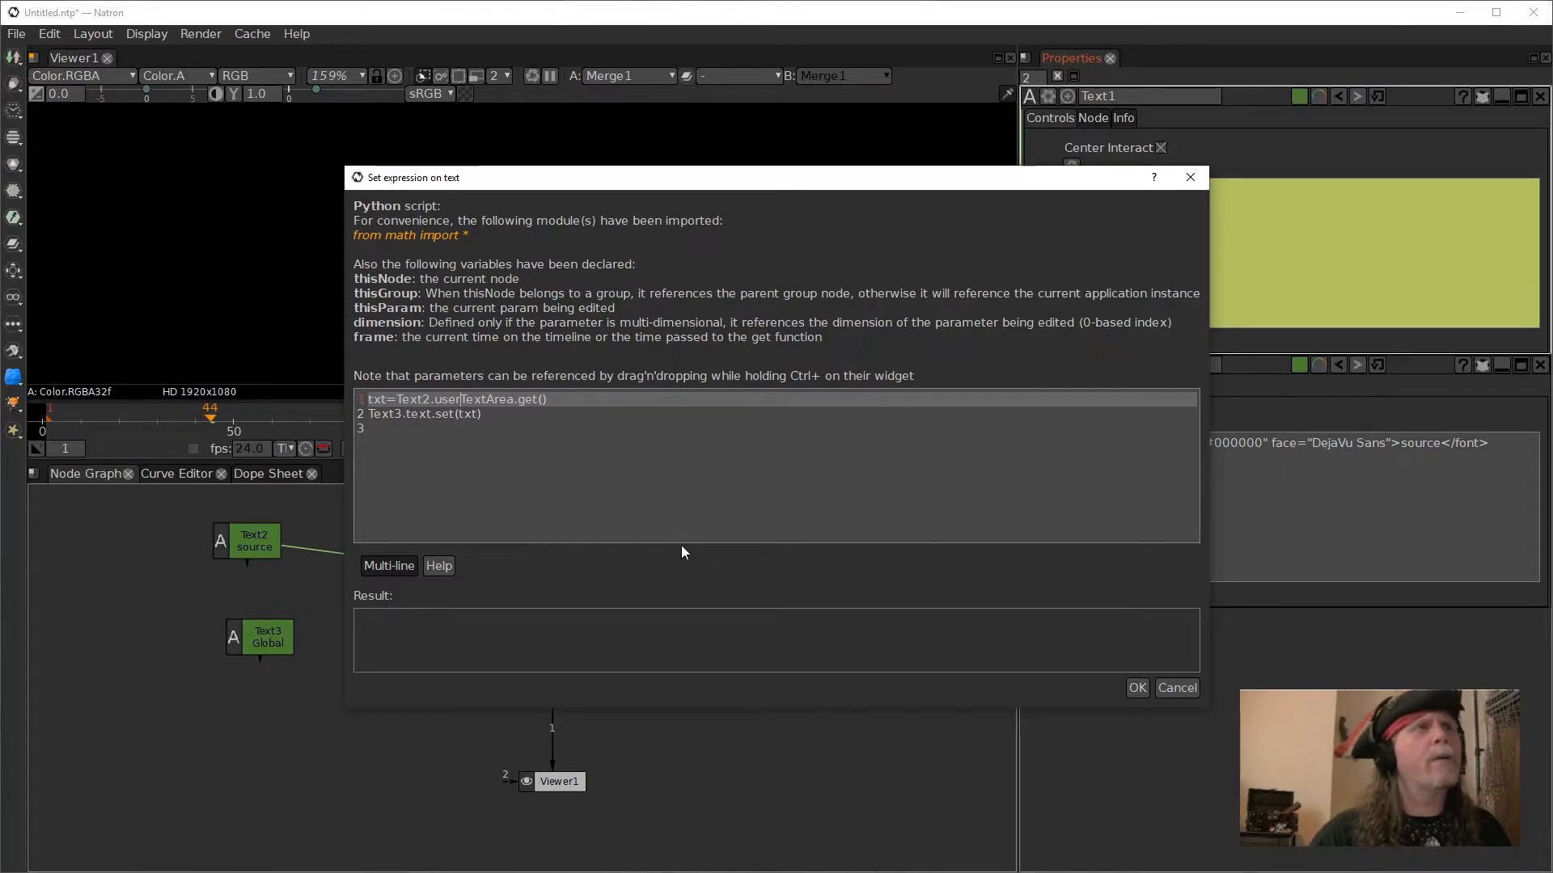
{"action": "key", "text": "Right"}
{"action": "key", "text": "Right"}
{"action": "key", "text": "Right"}
{"action": "key", "text": "Right"}
{"action": "key", "text": "Right"}
{"action": "key", "text": "Right"}
{"action": "key", "text": "Right"}
{"action": "key", "text": "Right"}
{"action": "key", "text": "BackSpace"}
{"action": "key", "text": "BackSpace"}
{"action": "key", "text": "BackSpace"}
{"action": "key", "text": "BackSpace"}
{"action": "key", "text": "BackSpace"}
{"action": "key", "text": "BackSpace"}
{"action": "key", "text": "BackSpace"}
{"action": "key", "text": "BackSpace"}
{"action": "key", "text": "BackSpace"}
{"action": "key", "text": "BackSpace"}
{"action": "key", "text": "BackSpace"}
{"action": "key", "text": "BackSpace"}
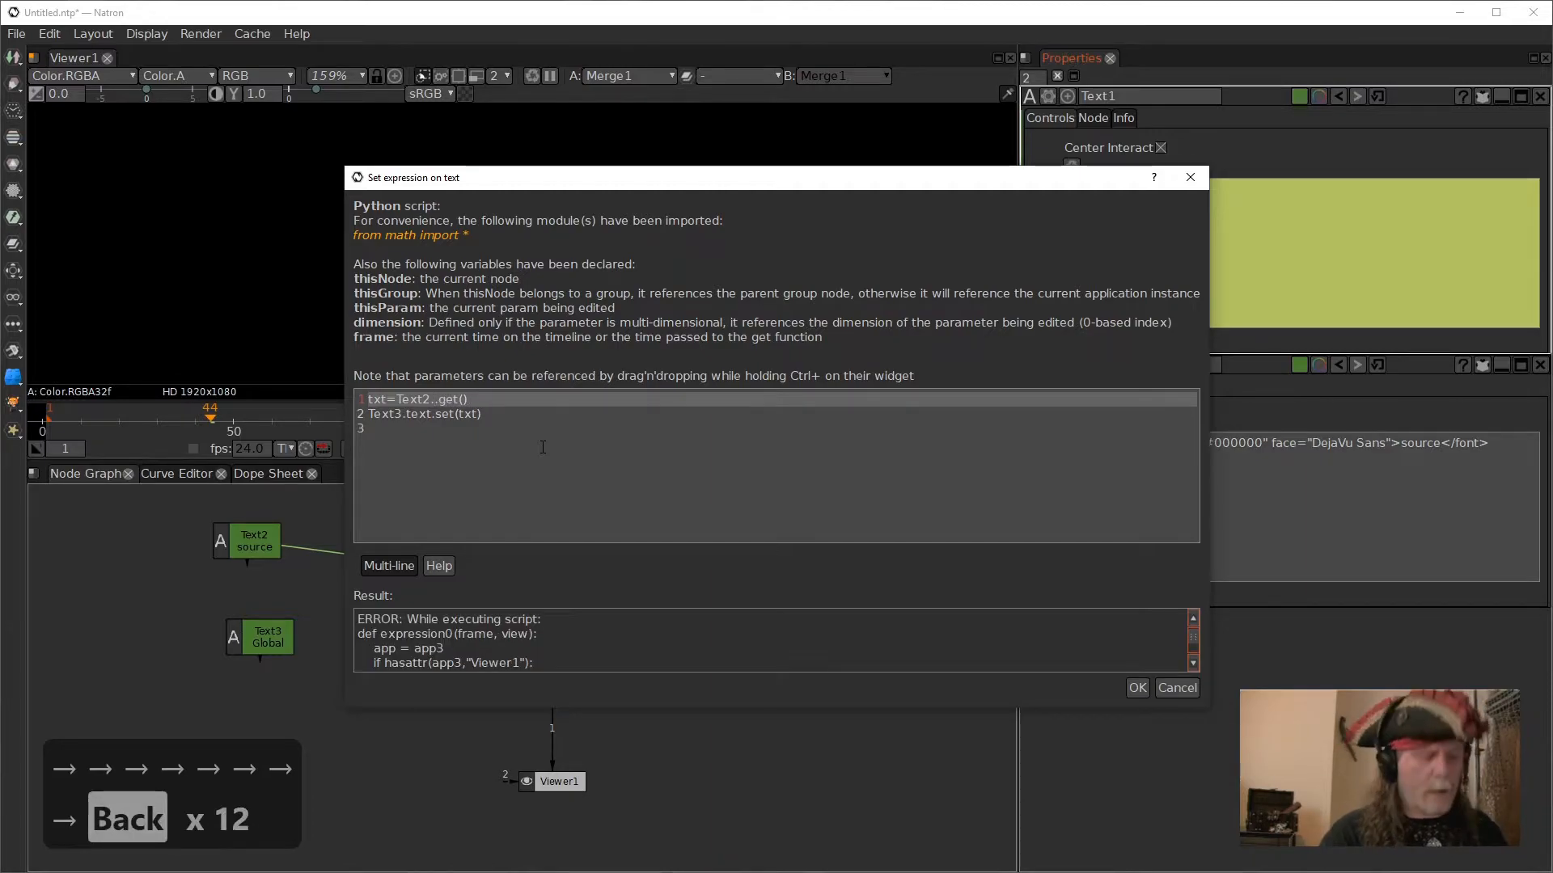
{"action": "type", "text": "text"}
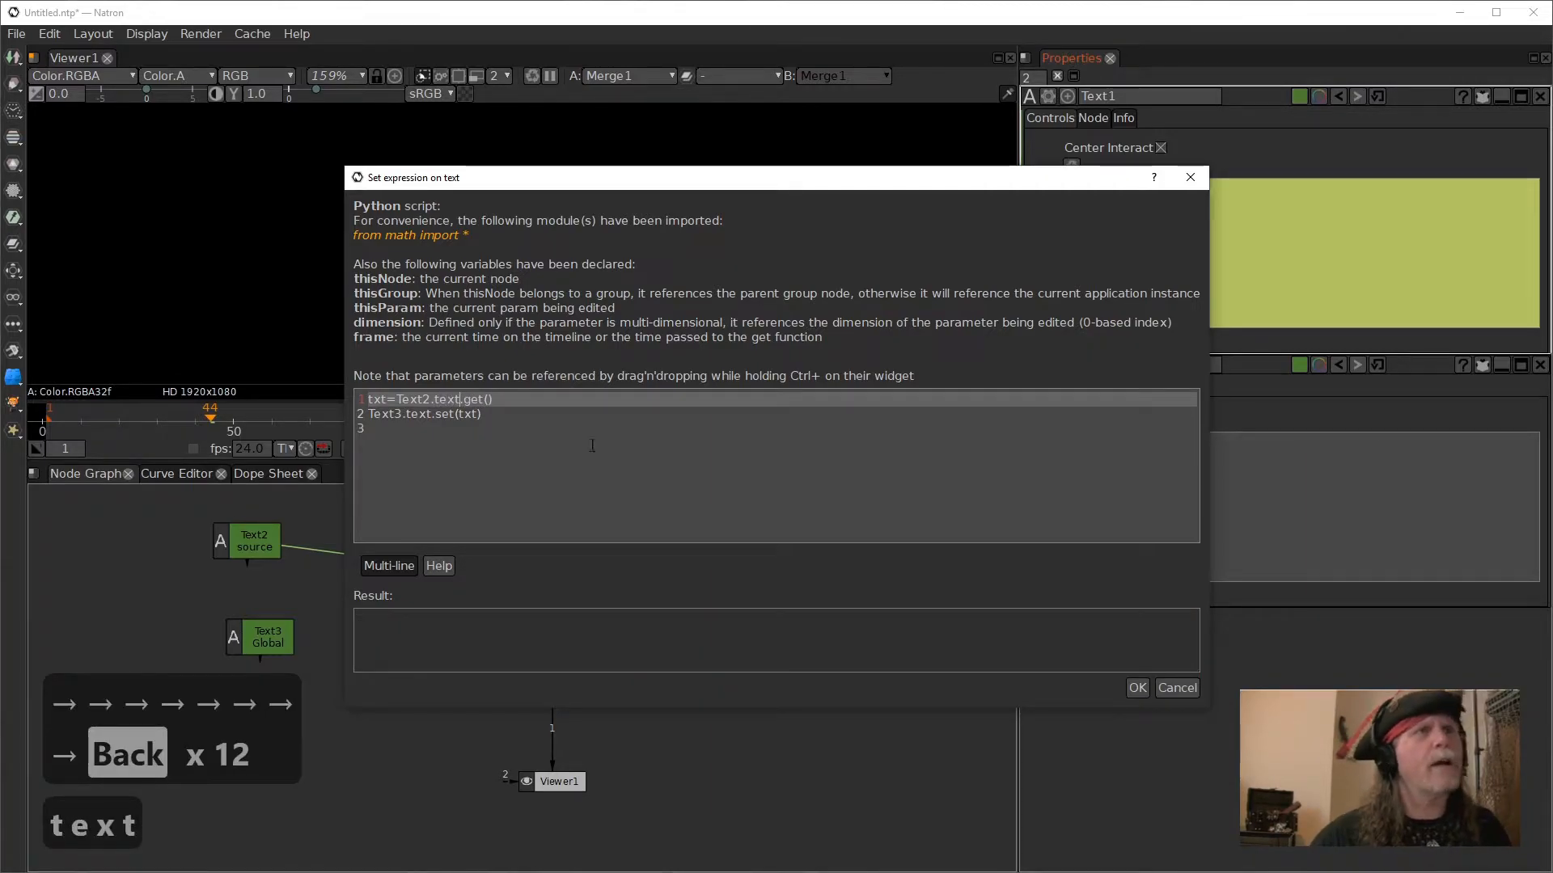
{"action": "left_click", "coordinate": [1139, 688]}
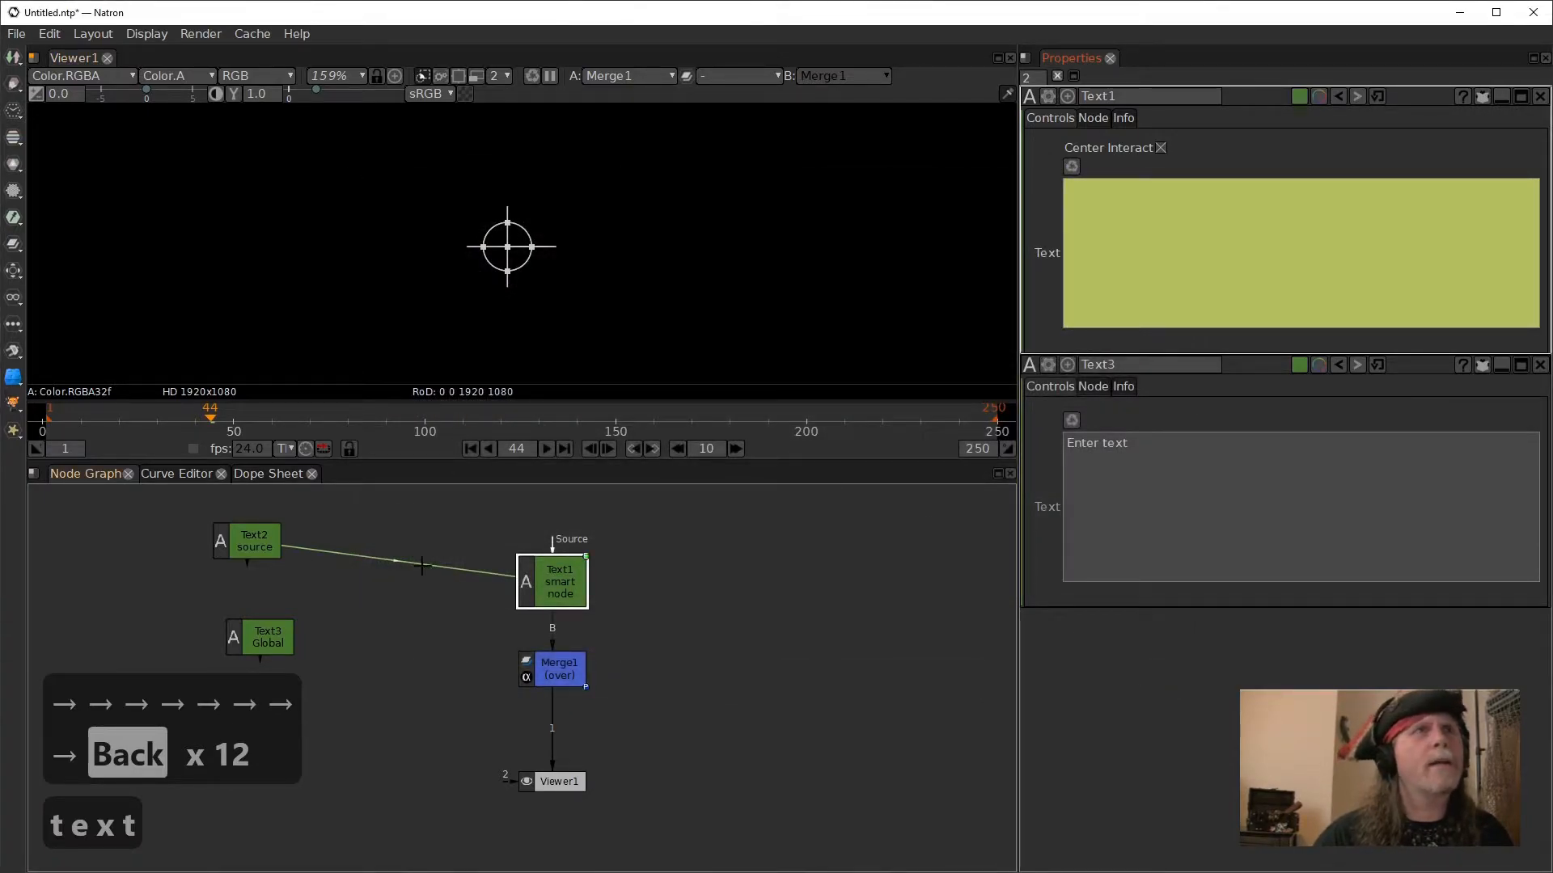
{"action": "left_click", "coordinate": [273, 640]}
{"action": "left_click", "coordinate": [1173, 195]}
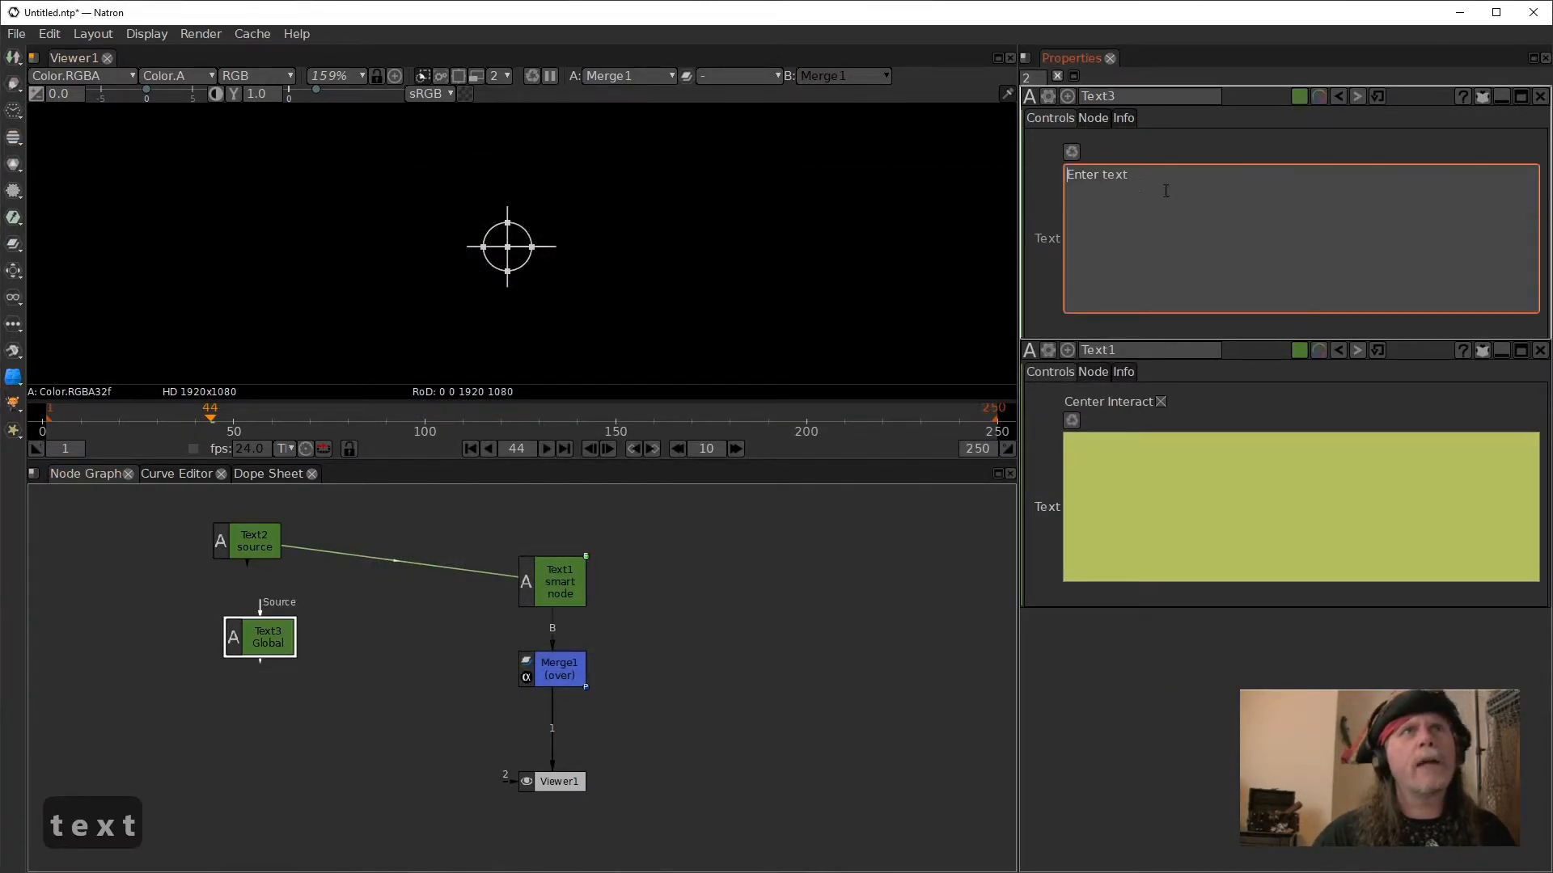
- Show Text2's properties together with Text3's and replace Text2's text with "Source"
{"action": "left_click", "coordinate": [259, 549]}
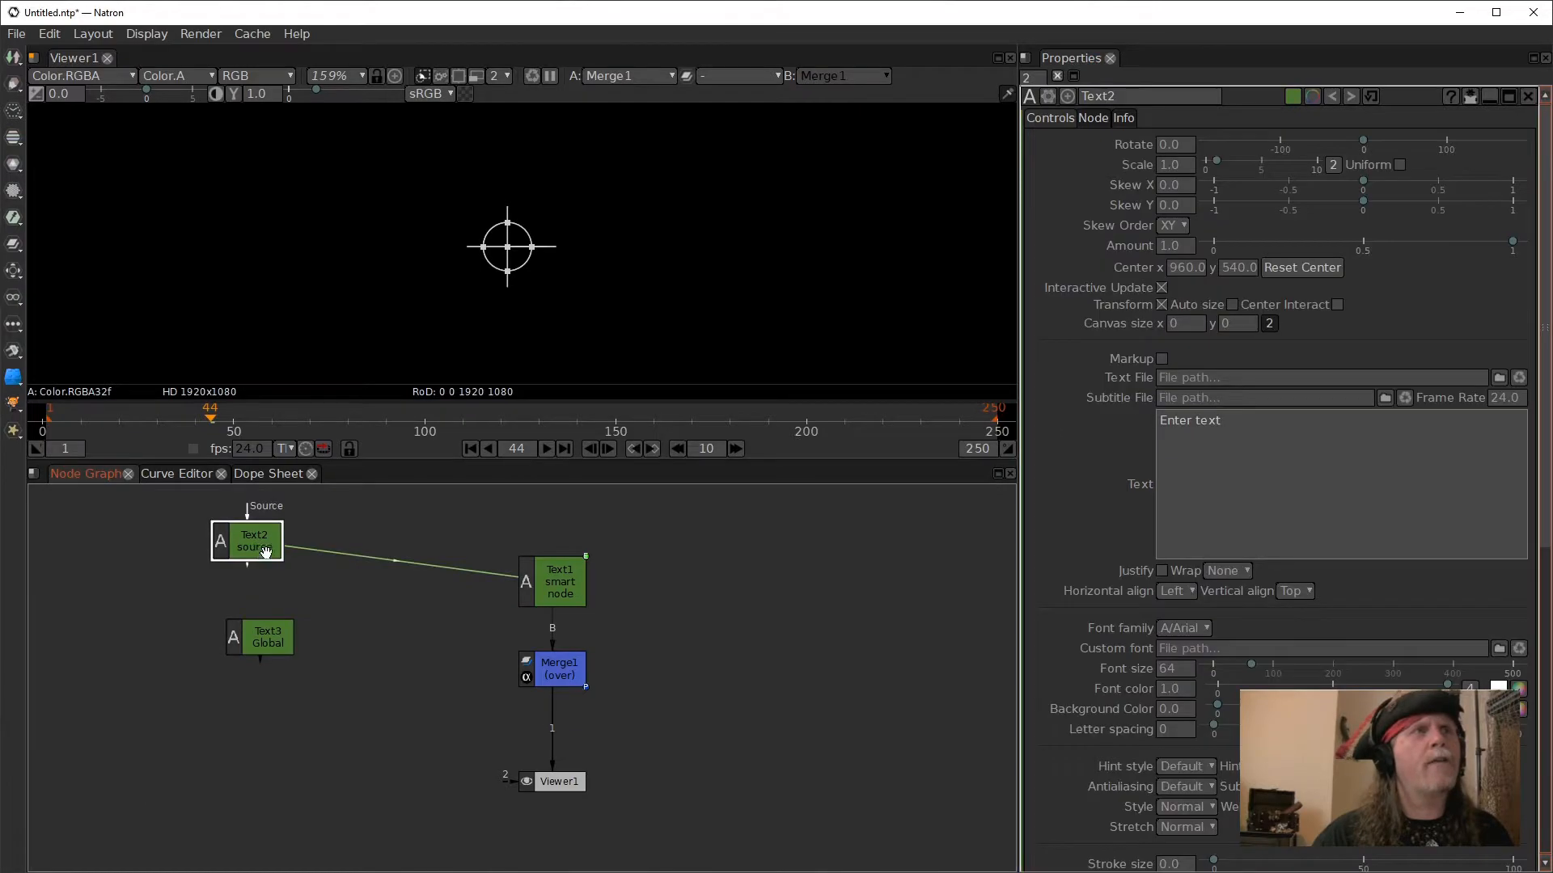
{"action": "left_click", "coordinate": [279, 649]}
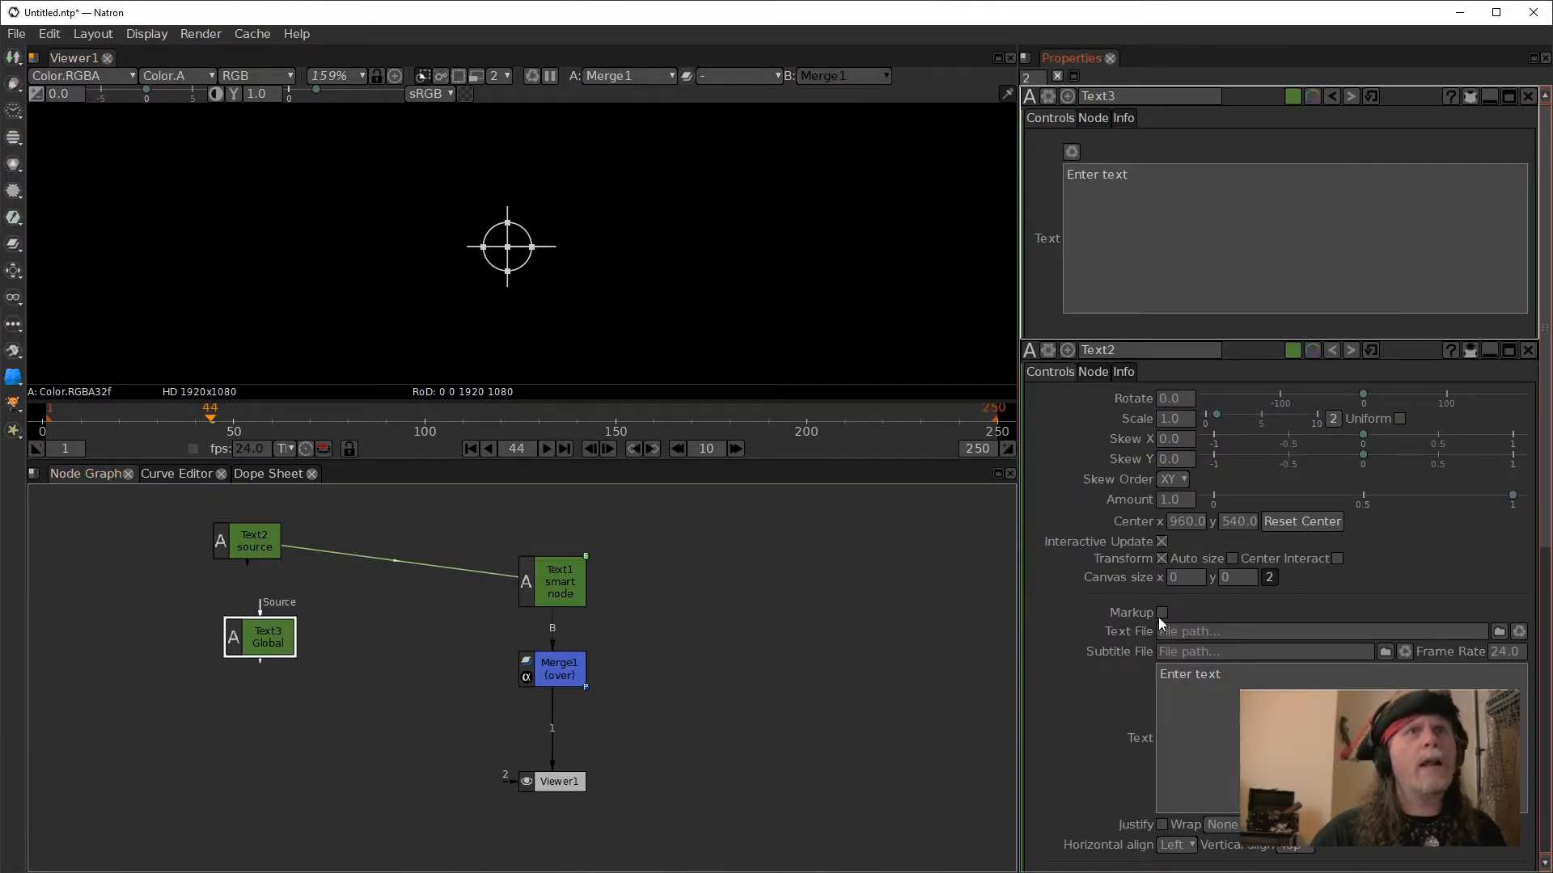
{"action": "left_click", "coordinate": [1469, 350]}
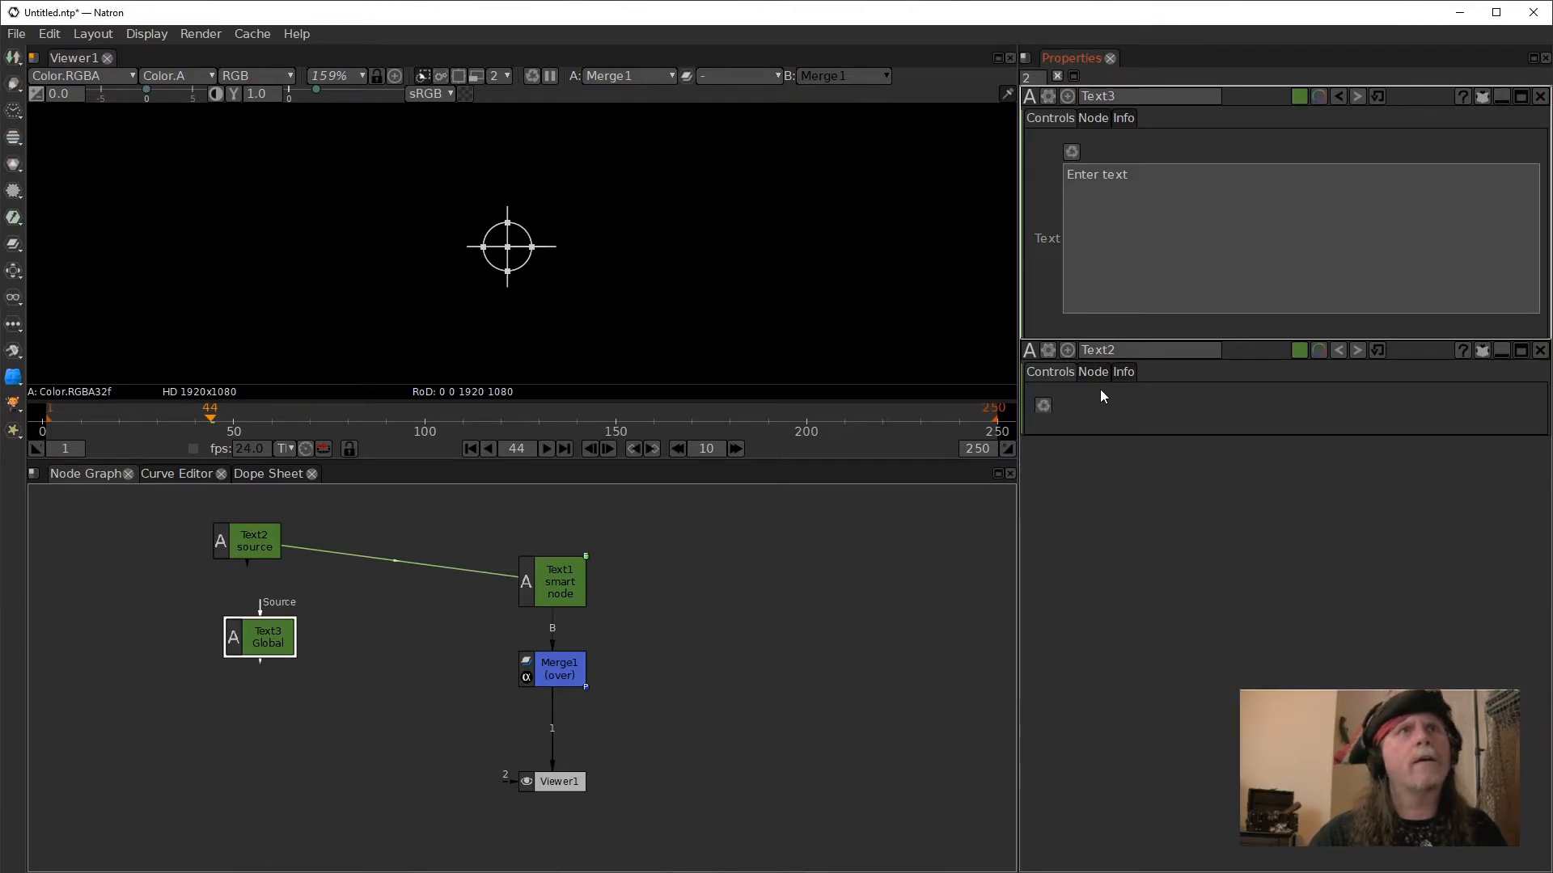
{"action": "left_click", "coordinate": [1481, 350]}
{"action": "left_click", "coordinate": [1286, 674]}
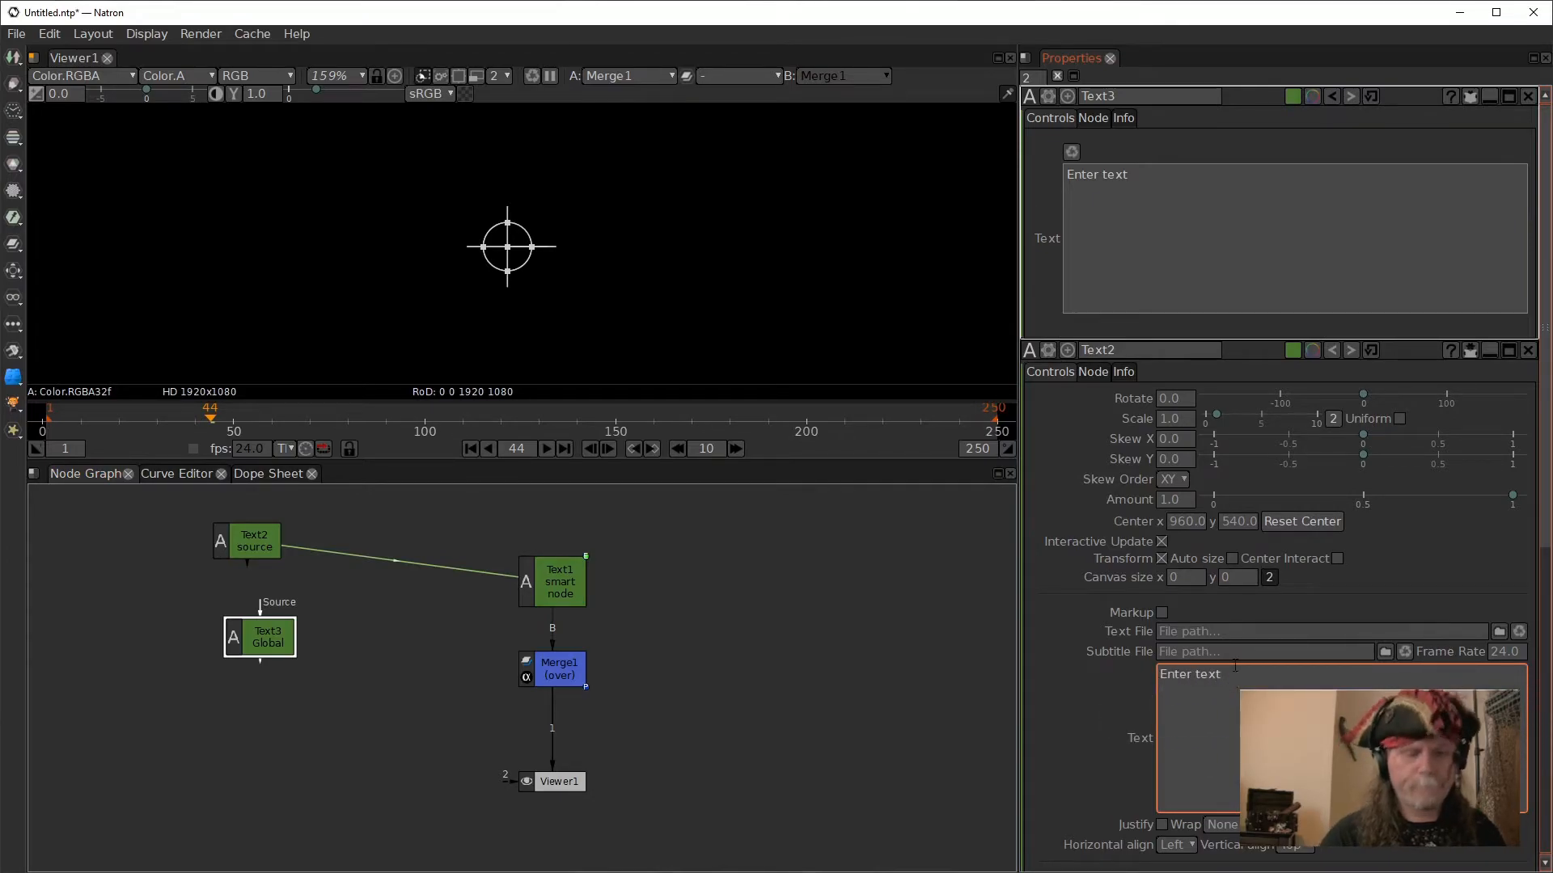
{"action": "key", "text": "BackSpace"}
{"action": "key", "text": "BackSpace"}
{"action": "key", "text": "BackSpace"}
{"action": "key", "text": "BackSpace"}
{"action": "key", "text": "BackSpace"}
{"action": "key", "text": "BackSpace"}
{"action": "key", "text": "BackSpace"}
{"action": "key", "text": "BackSpace"}
{"action": "key", "text": "BackSpace"}
{"action": "key", "text": "BackSpace"}
{"action": "key", "text": "BackSpace"}
{"action": "key", "text": "BackSpace"}
{"action": "key", "text": "BackSpace"}
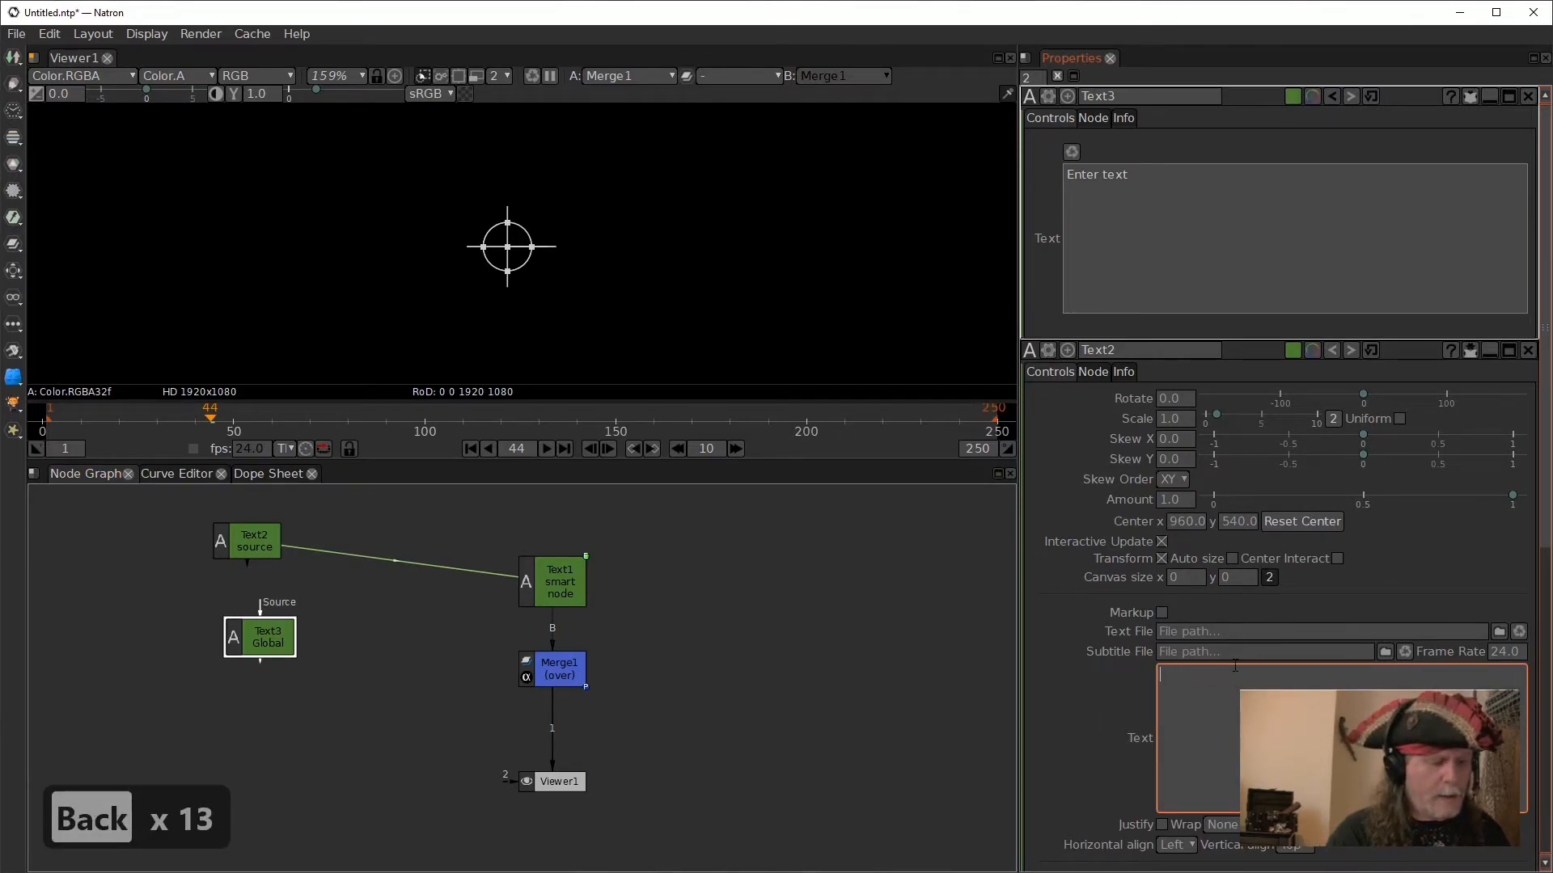
{"action": "type", "text": "Source"}
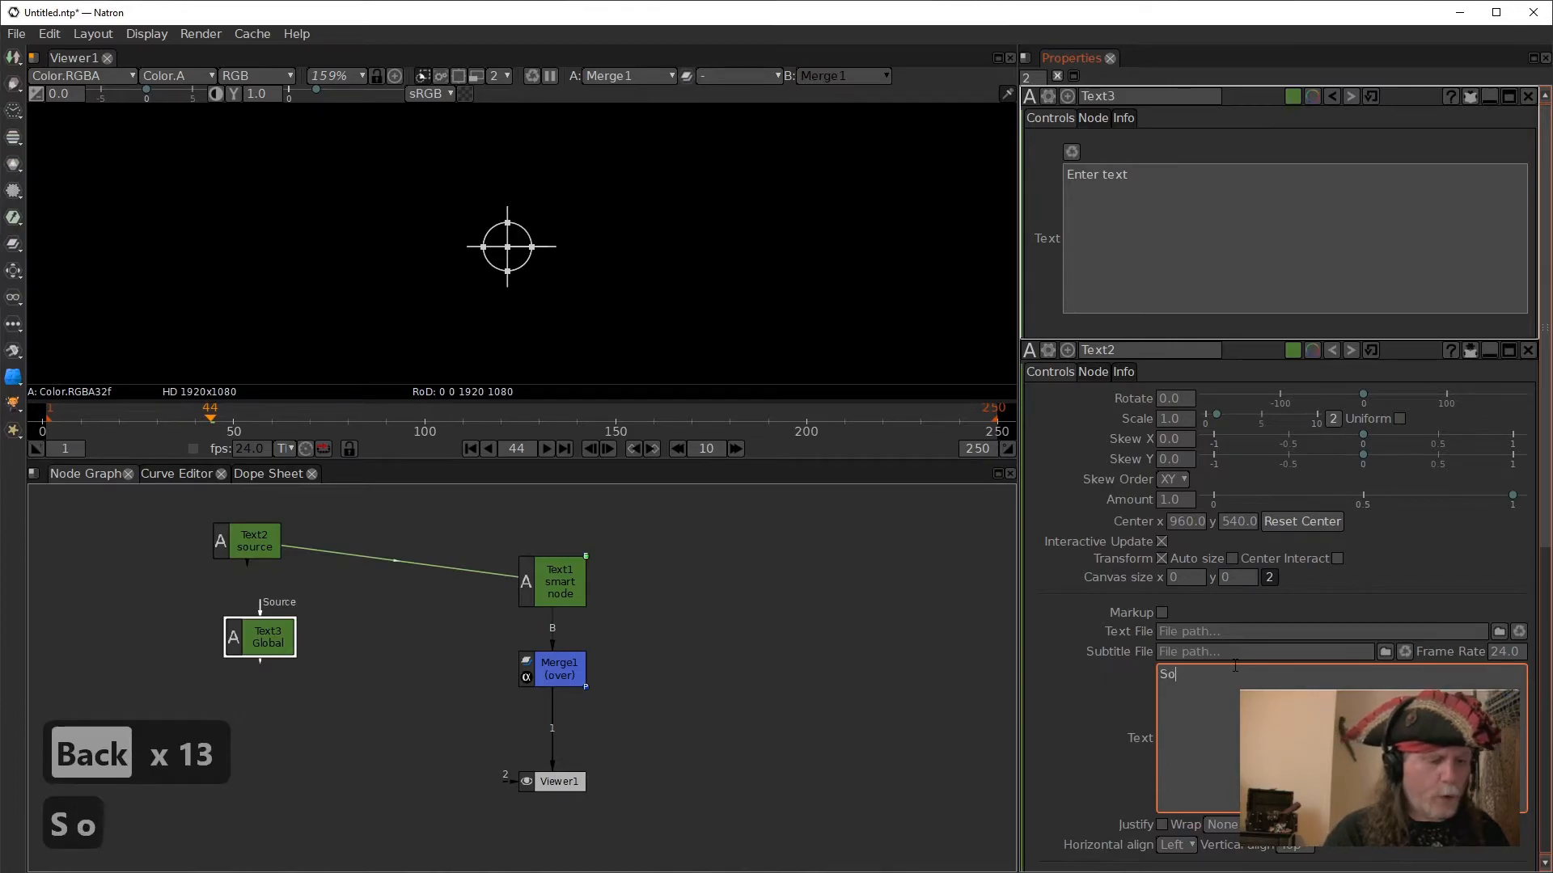
{"action": "left_click", "coordinate": [1068, 727]}
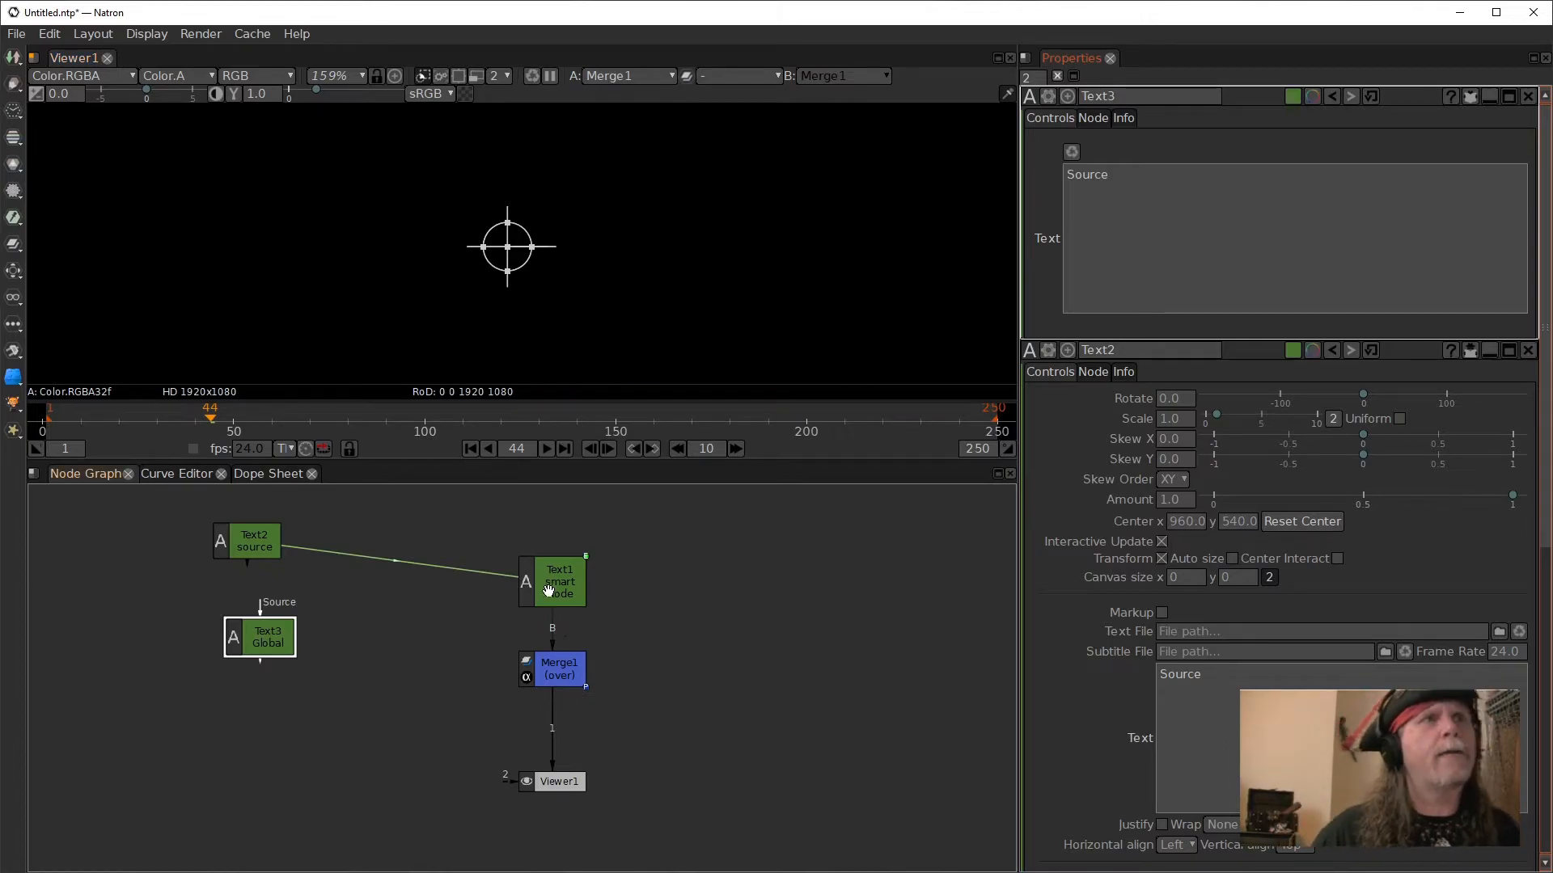
- Open the smart node Text1's properties and its existing text expression for editing
{"action": "left_click", "coordinate": [548, 595]}
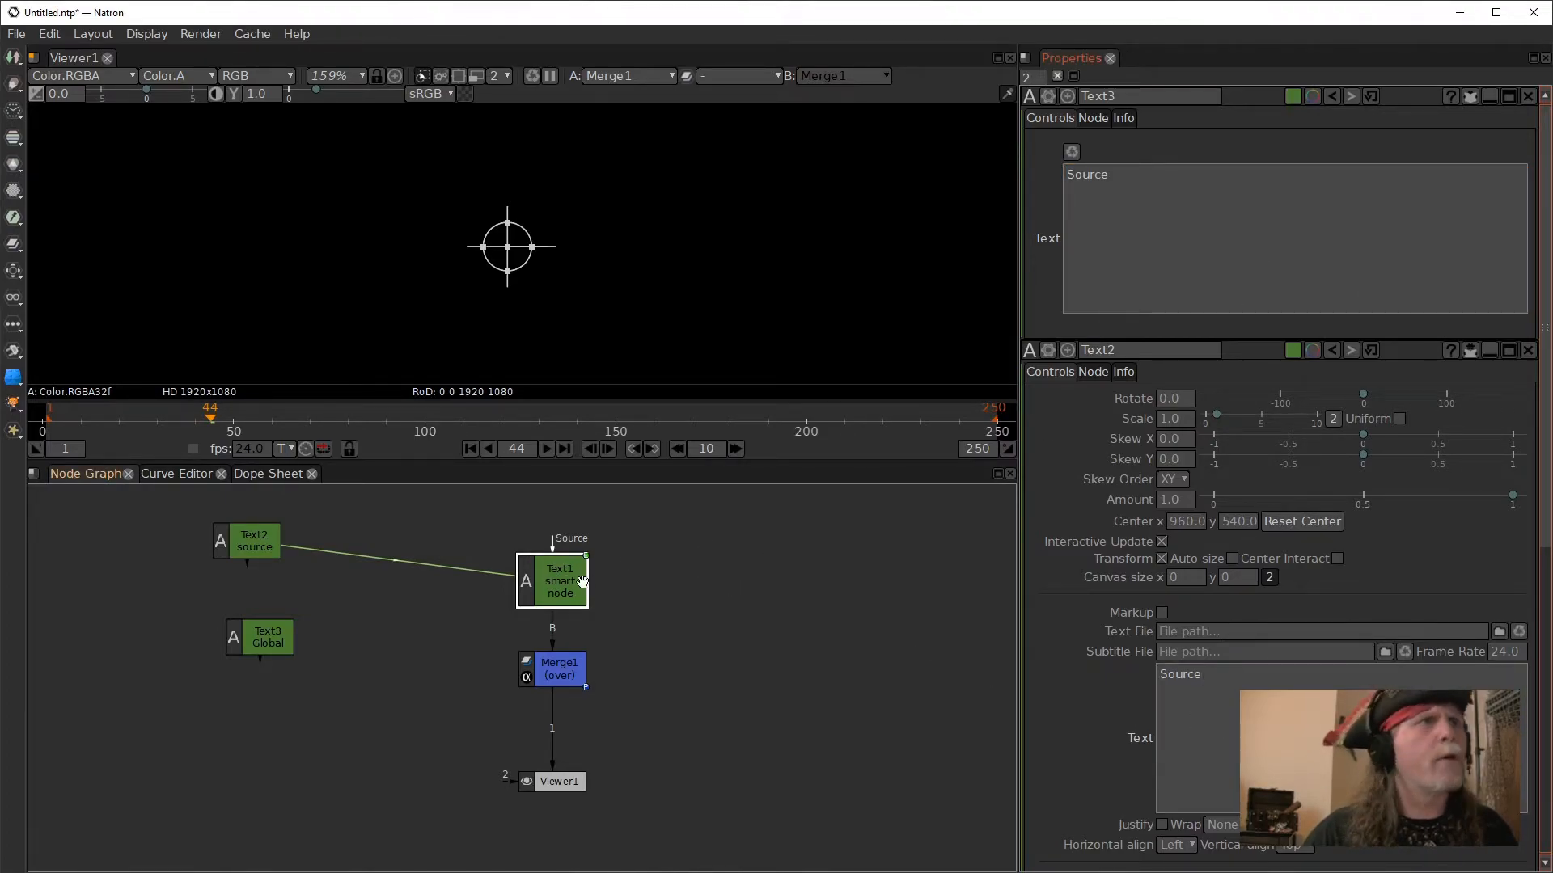
{"action": "double_click", "coordinate": [555, 588]}
{"action": "right_click", "coordinate": [1145, 222]}
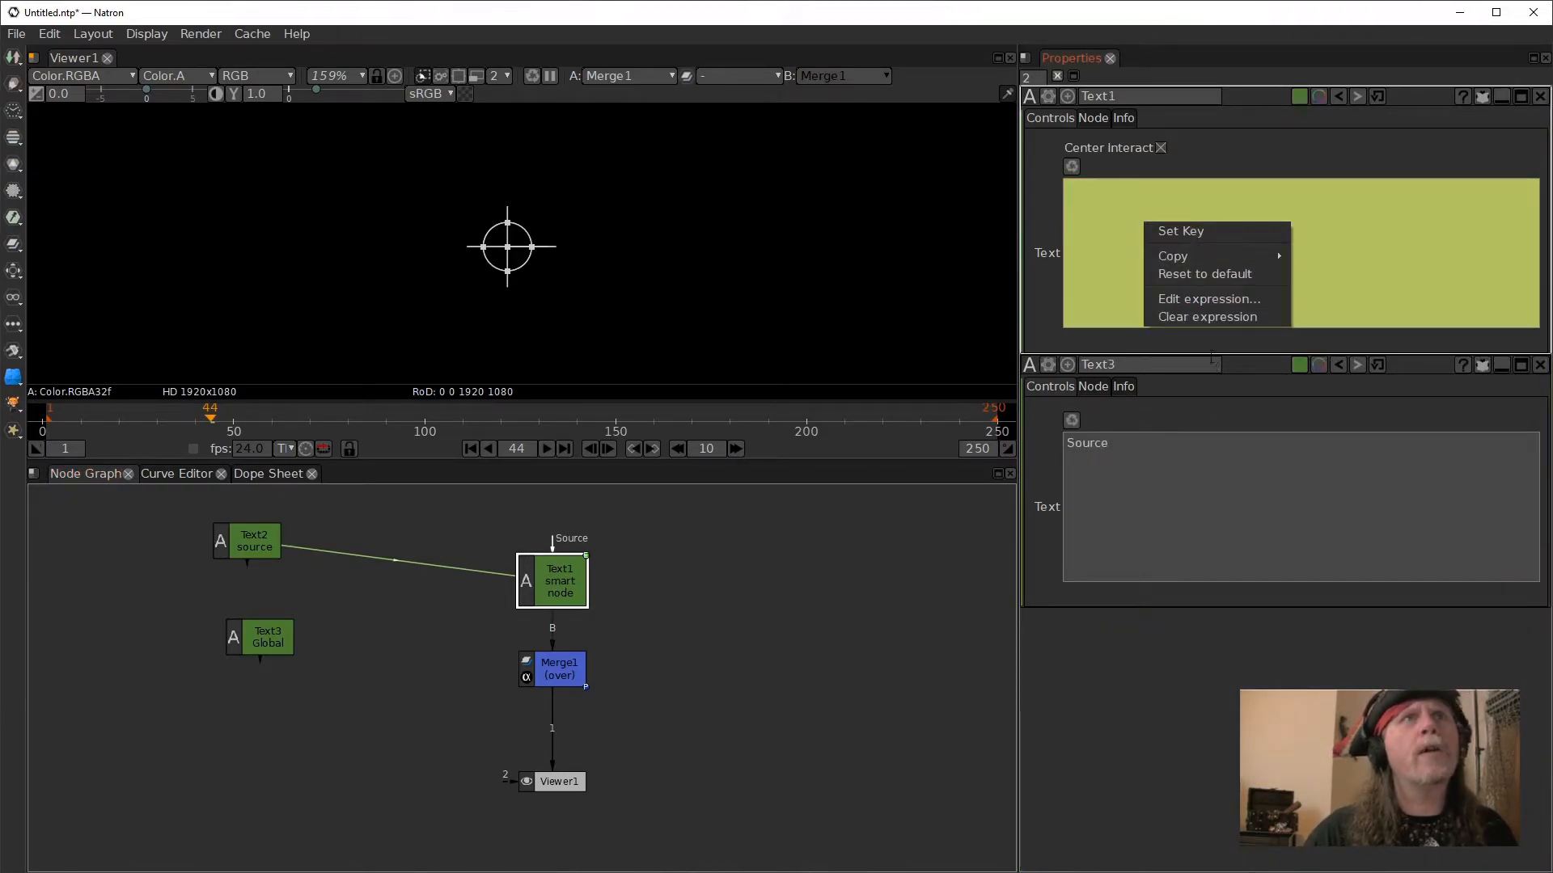
{"action": "left_click", "coordinate": [1181, 298]}
{"action": "left_click_drag", "start_coordinate": [609, 178], "coordinate": [900, 262]}
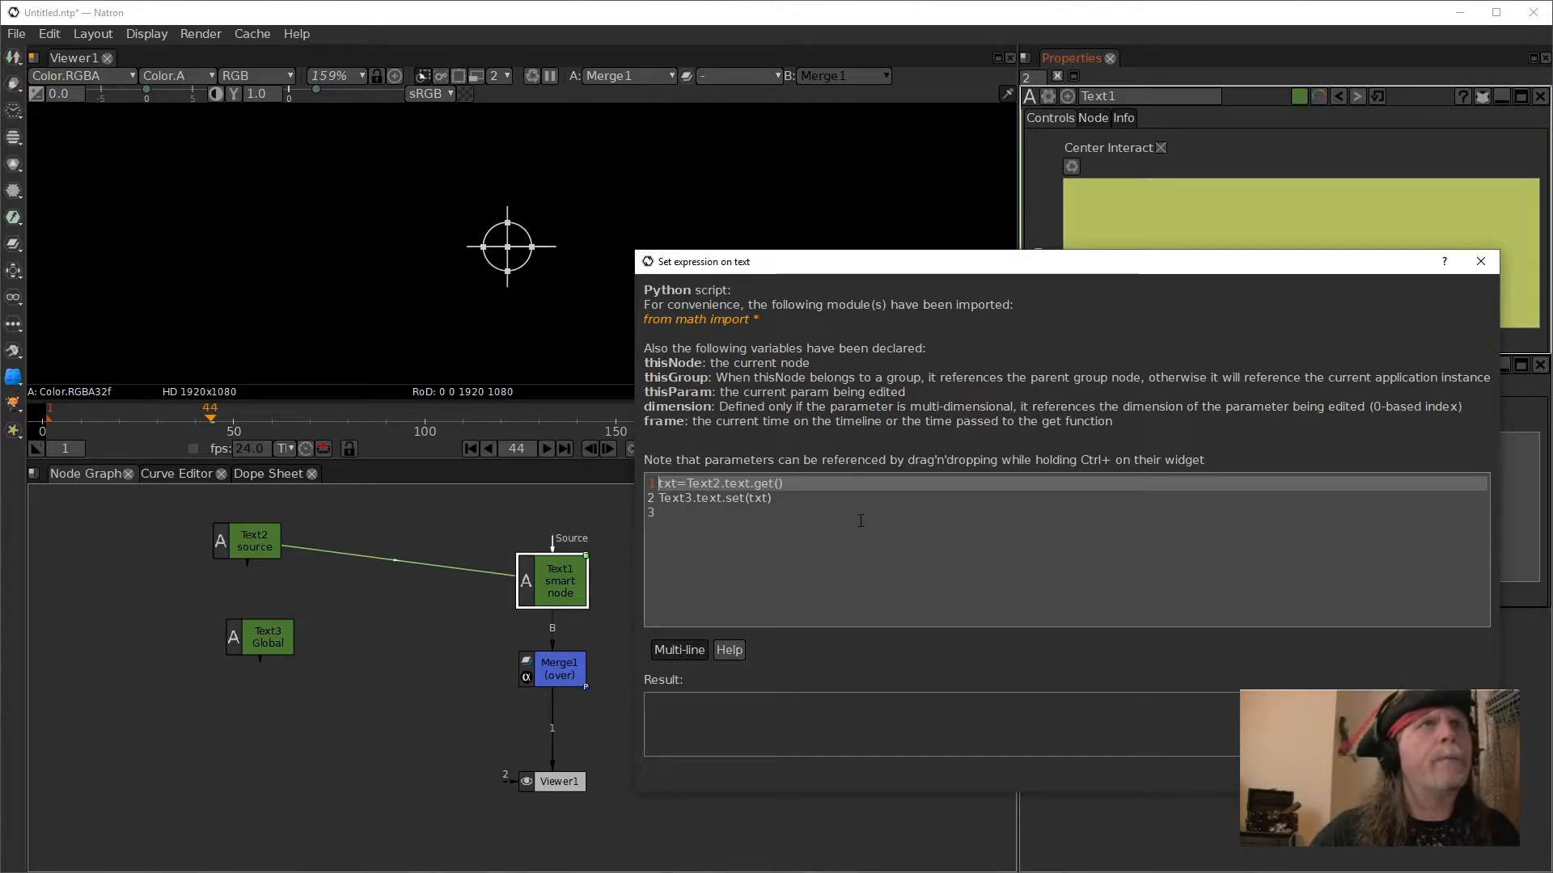
{"action": "left_click", "coordinate": [801, 484]}
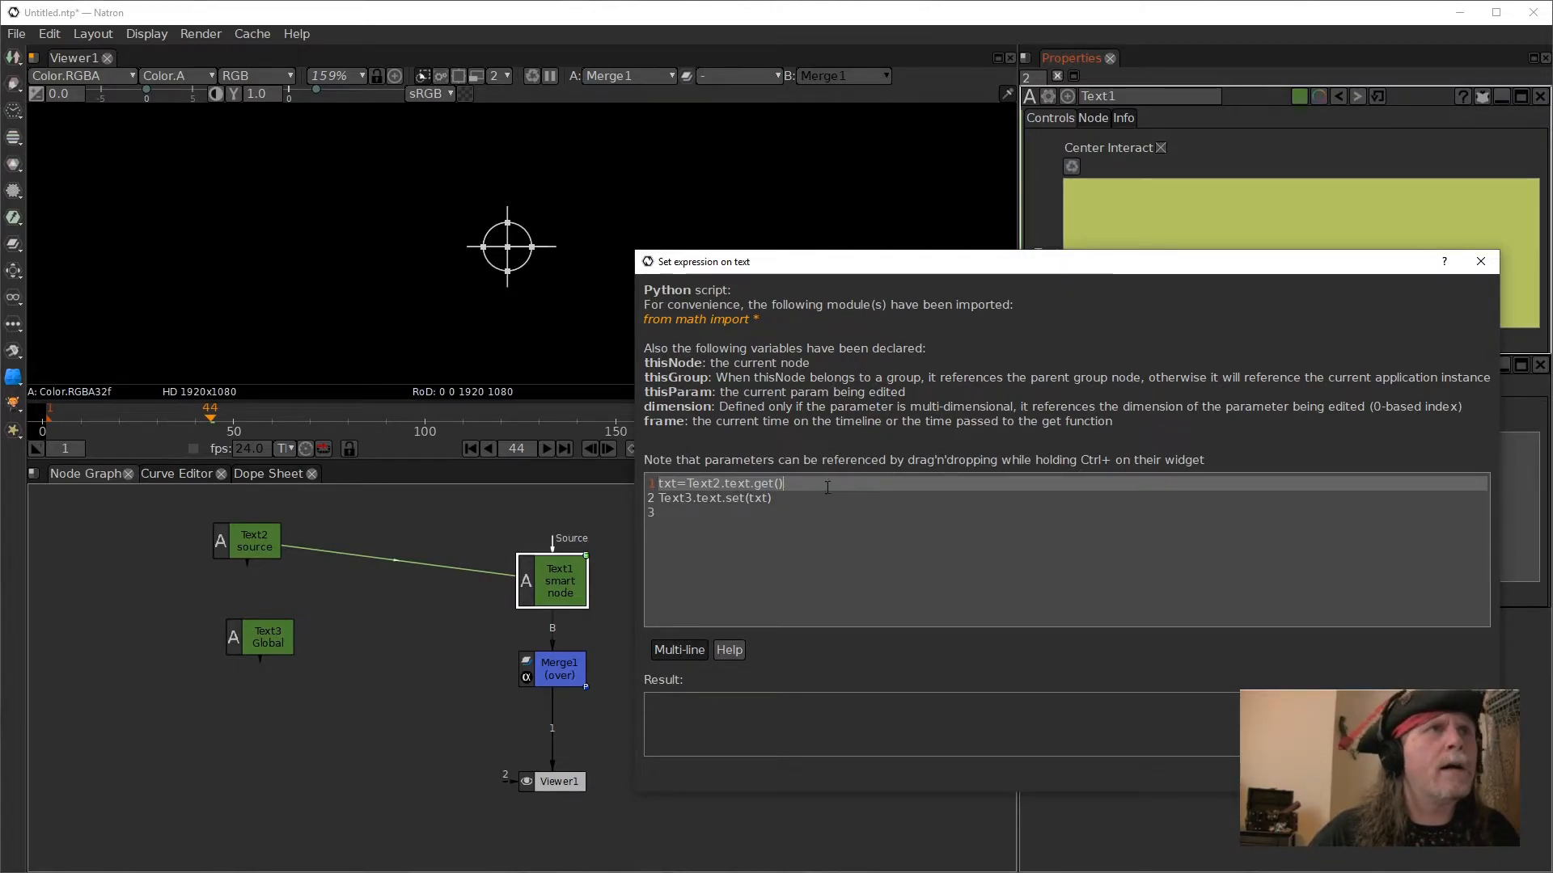
- Move the expression dialog out of the way and set the maximum number of open property panels to 3
{"action": "left_click_drag", "start_coordinate": [1051, 265], "coordinate": [714, 597]}
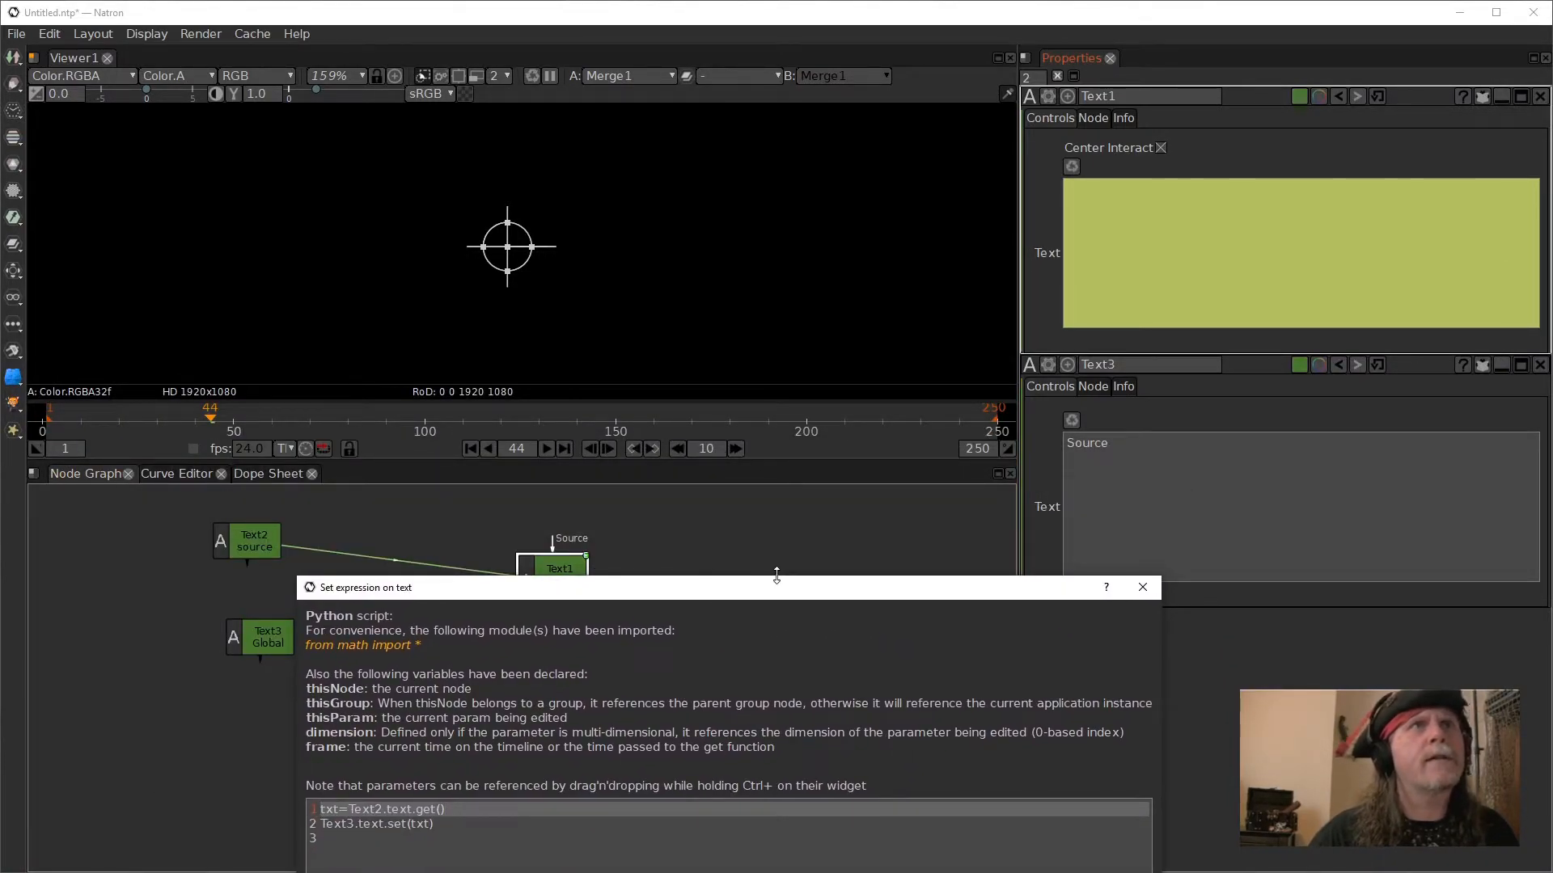
{"action": "left_click", "coordinate": [1033, 78]}
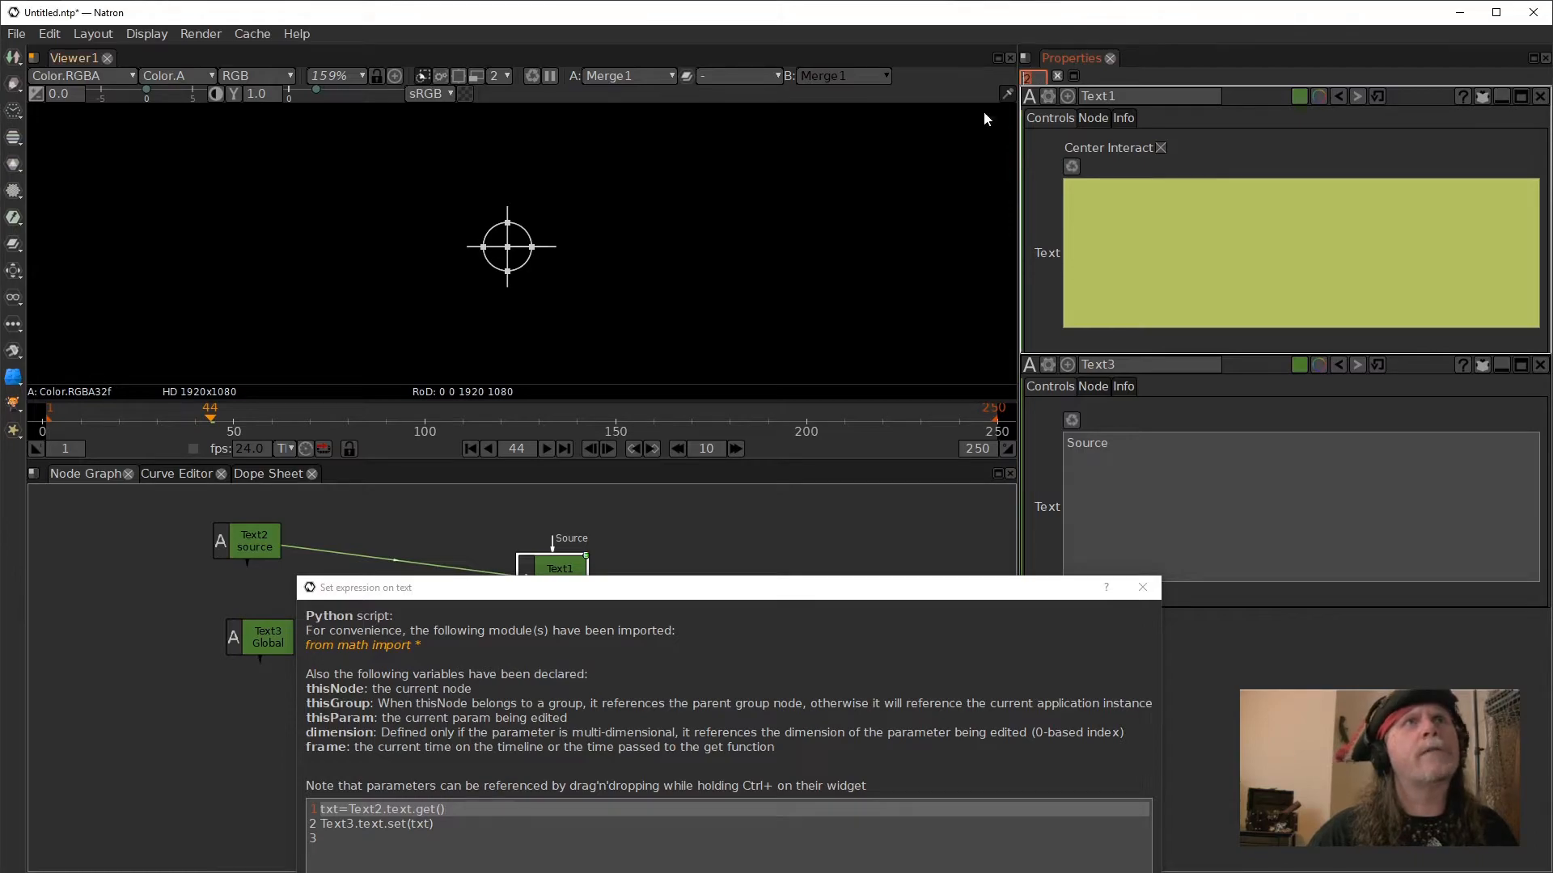
{"action": "left_click_drag", "start_coordinate": [845, 595], "coordinate": [588, 552]}
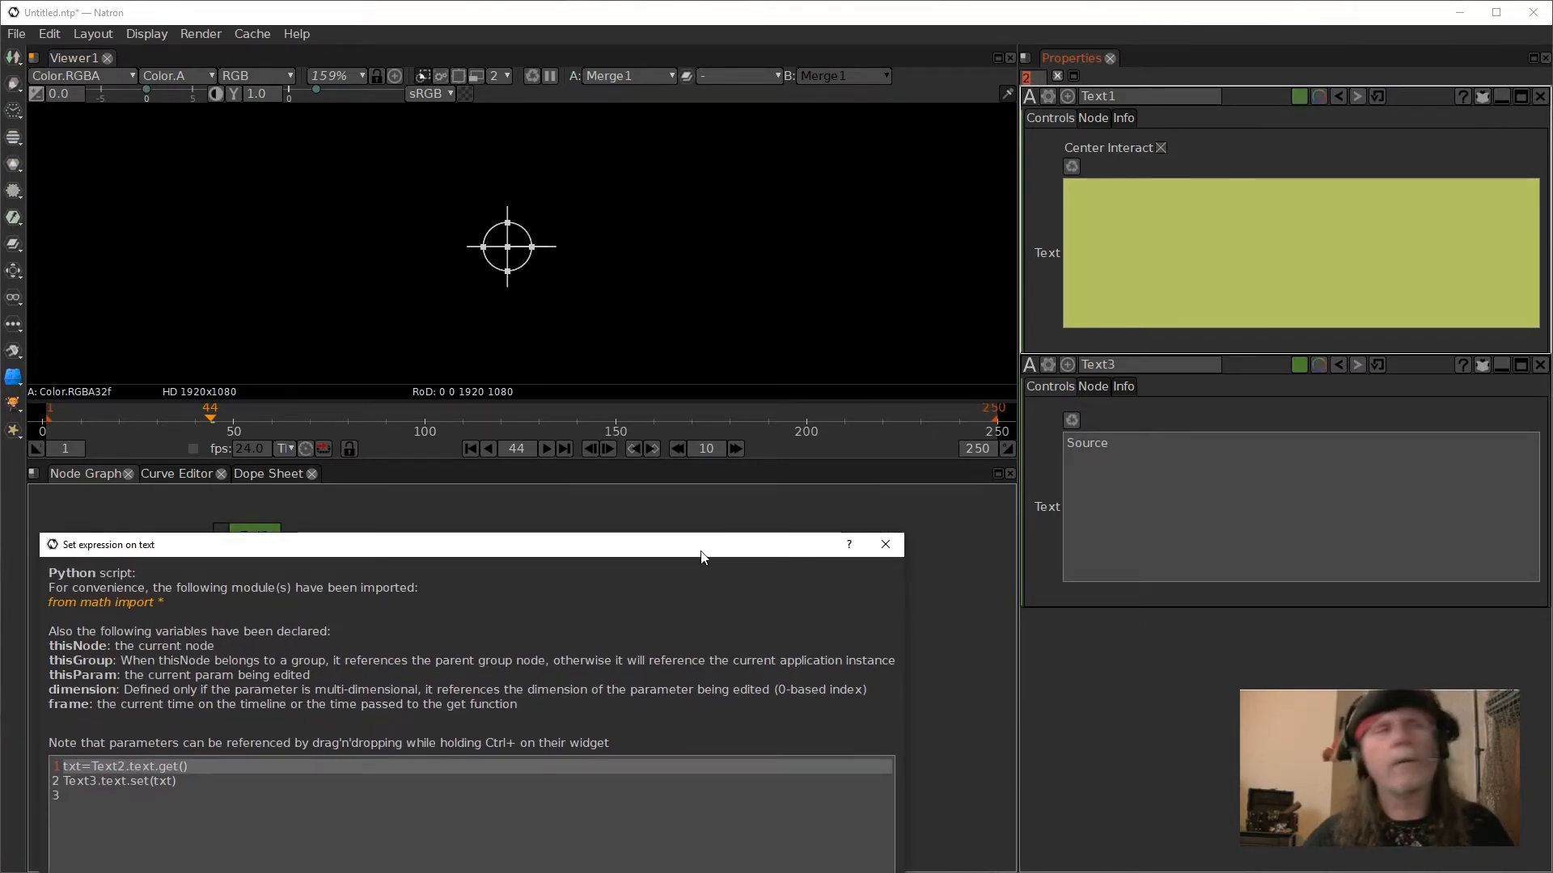
{"action": "left_click", "coordinate": [1034, 78]}
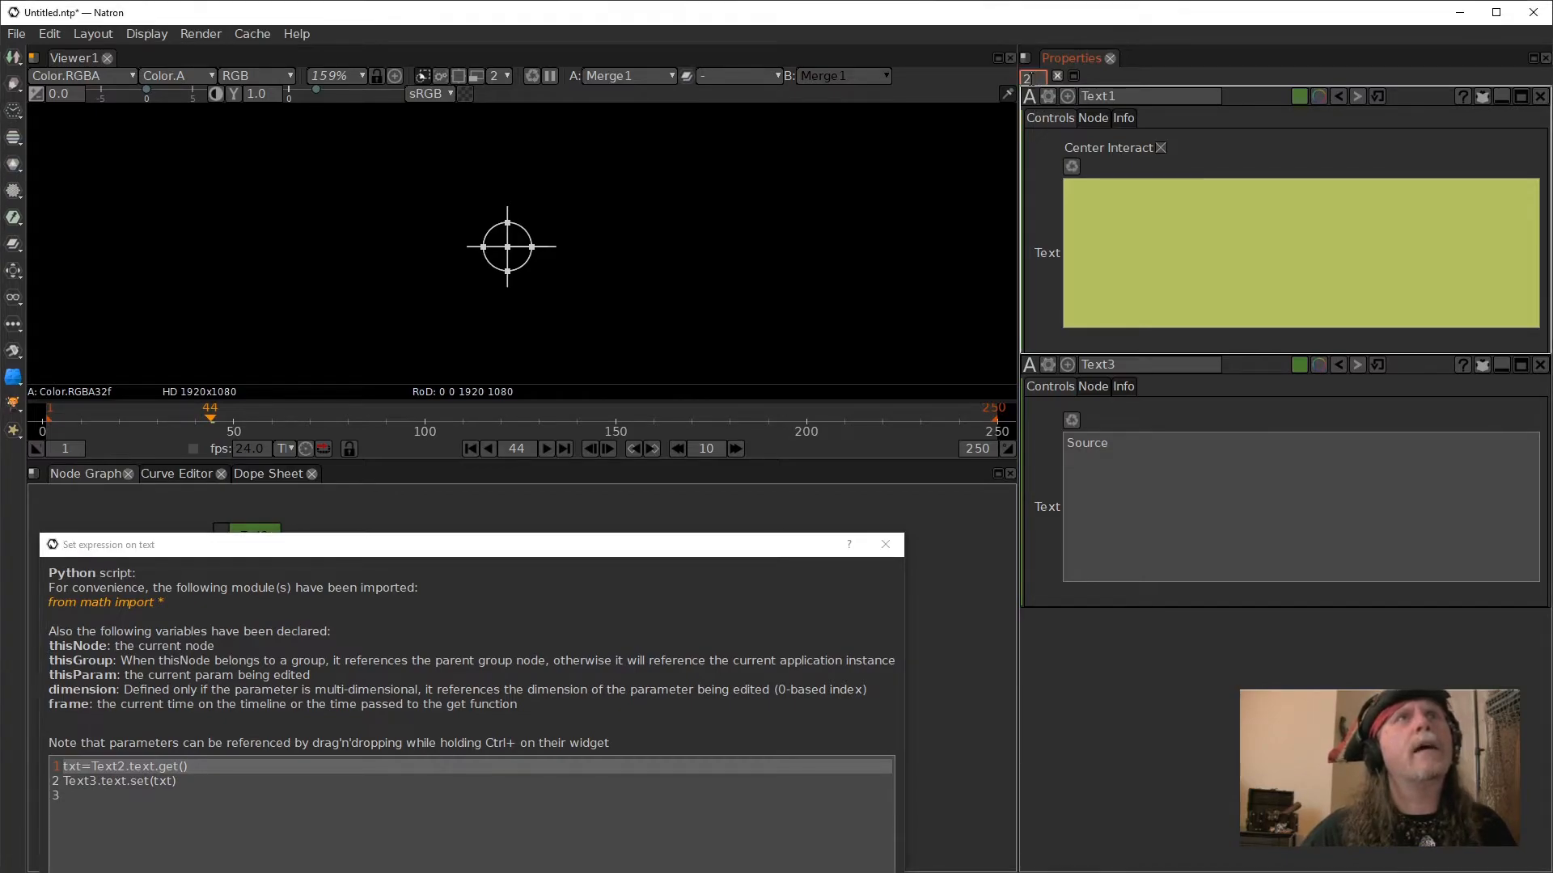
{"action": "type", "text": "3"}
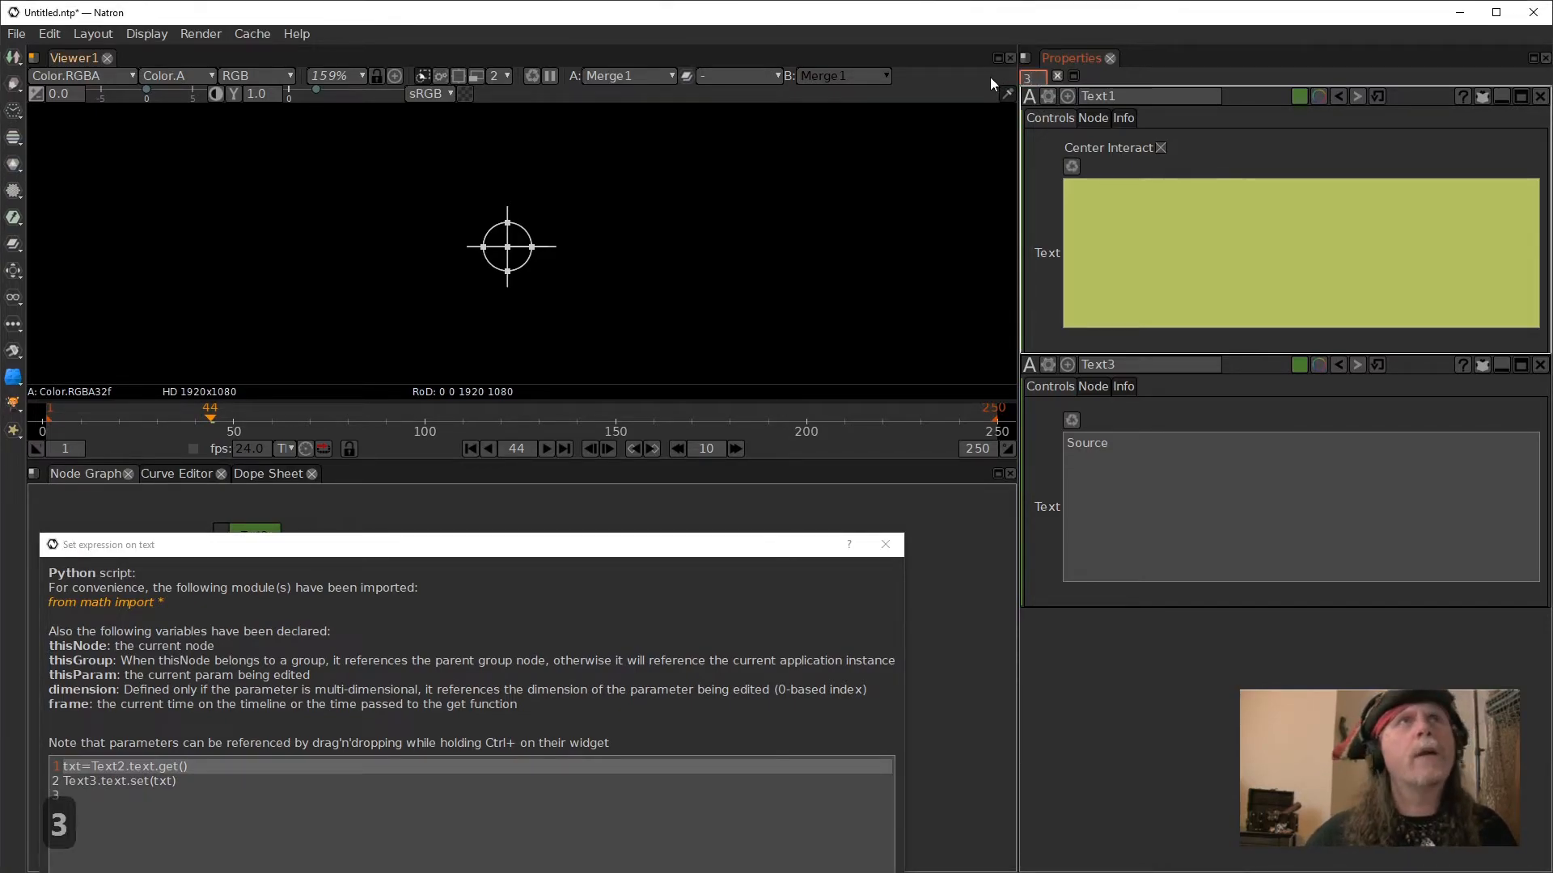
- Show the properties of Text1, Text2 and Text3 together, limiting Text2's to its modified parameters
{"action": "left_click_drag", "start_coordinate": [377, 545], "coordinate": [684, 784]}
{"action": "left_click", "coordinate": [570, 578]}
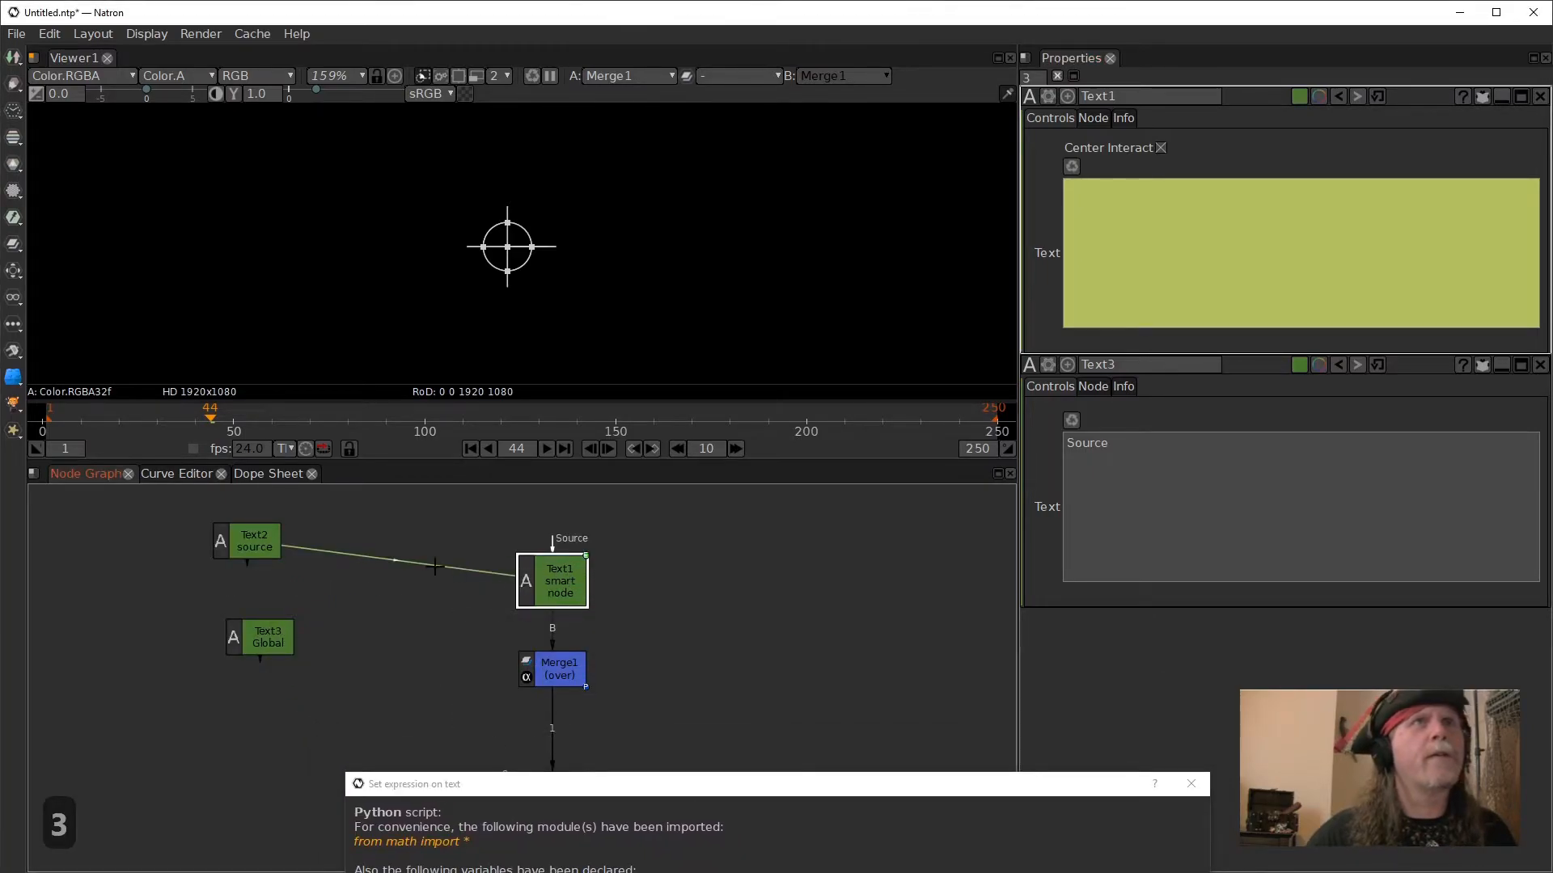
{"action": "left_click", "coordinate": [261, 641]}
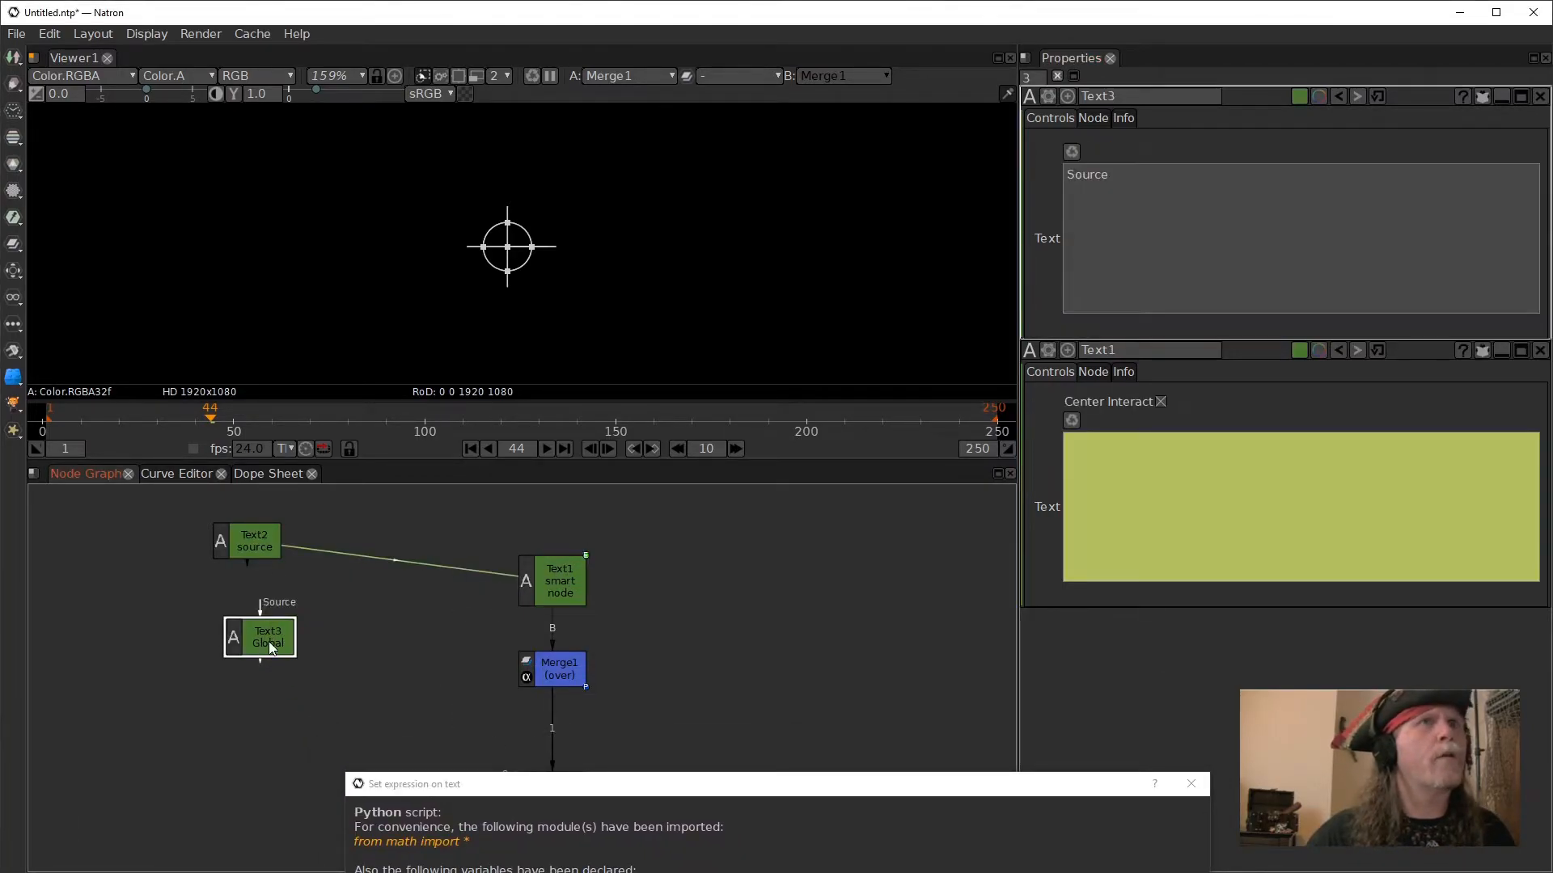
{"action": "left_click", "coordinate": [279, 546]}
{"action": "double_click", "coordinate": [556, 582]}
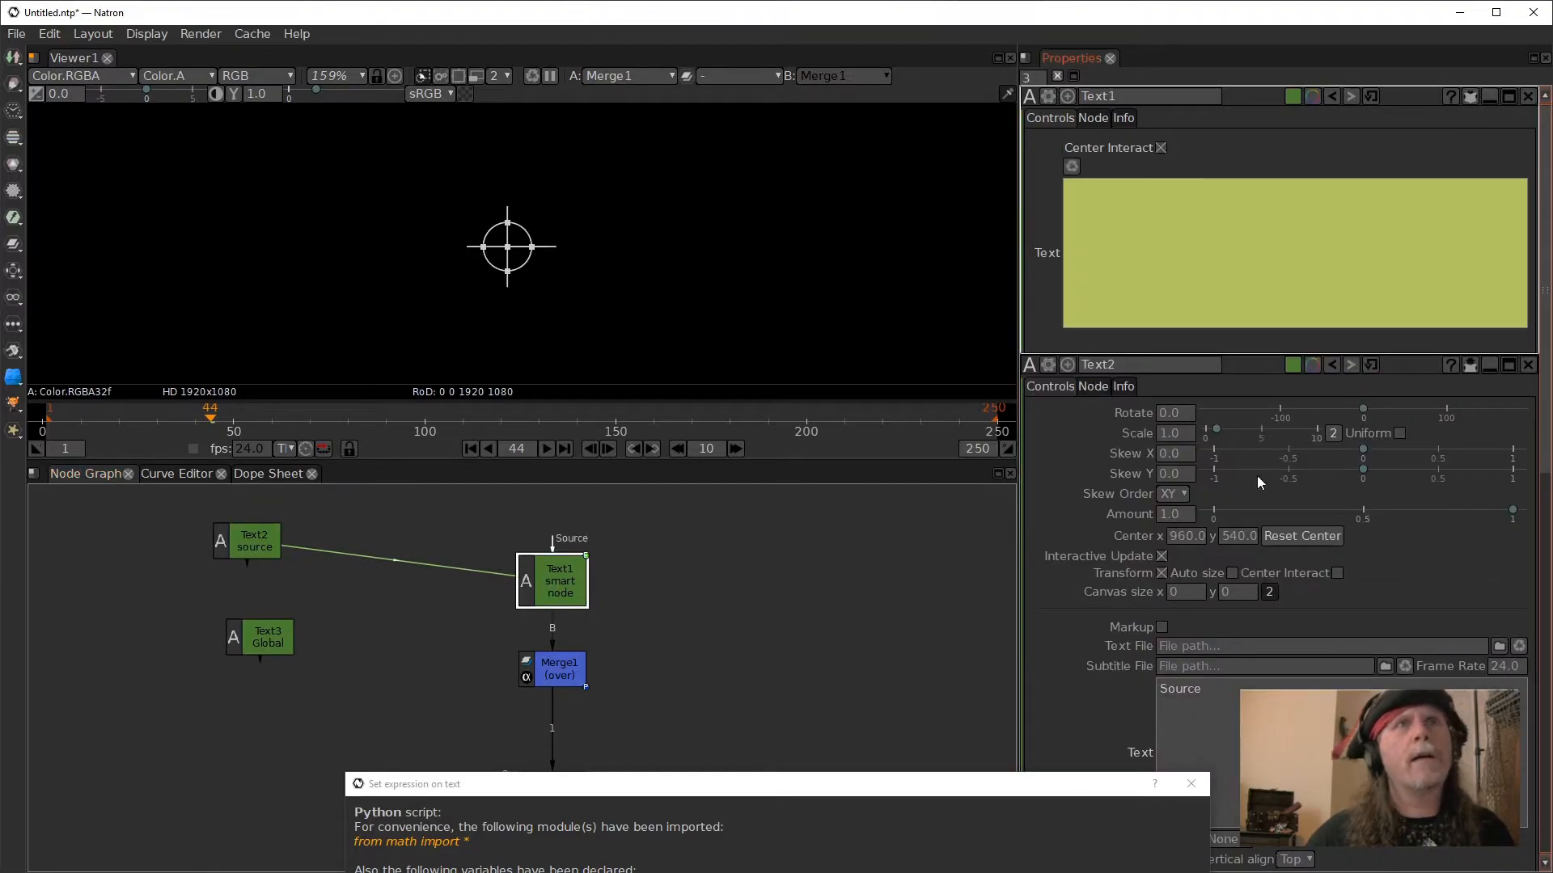
{"action": "left_click", "coordinate": [1469, 365]}
- Place the expression dialog beside the node properties and replace Text2's text with 12
{"action": "left_click_drag", "start_coordinate": [883, 786], "coordinate": [697, 124]}
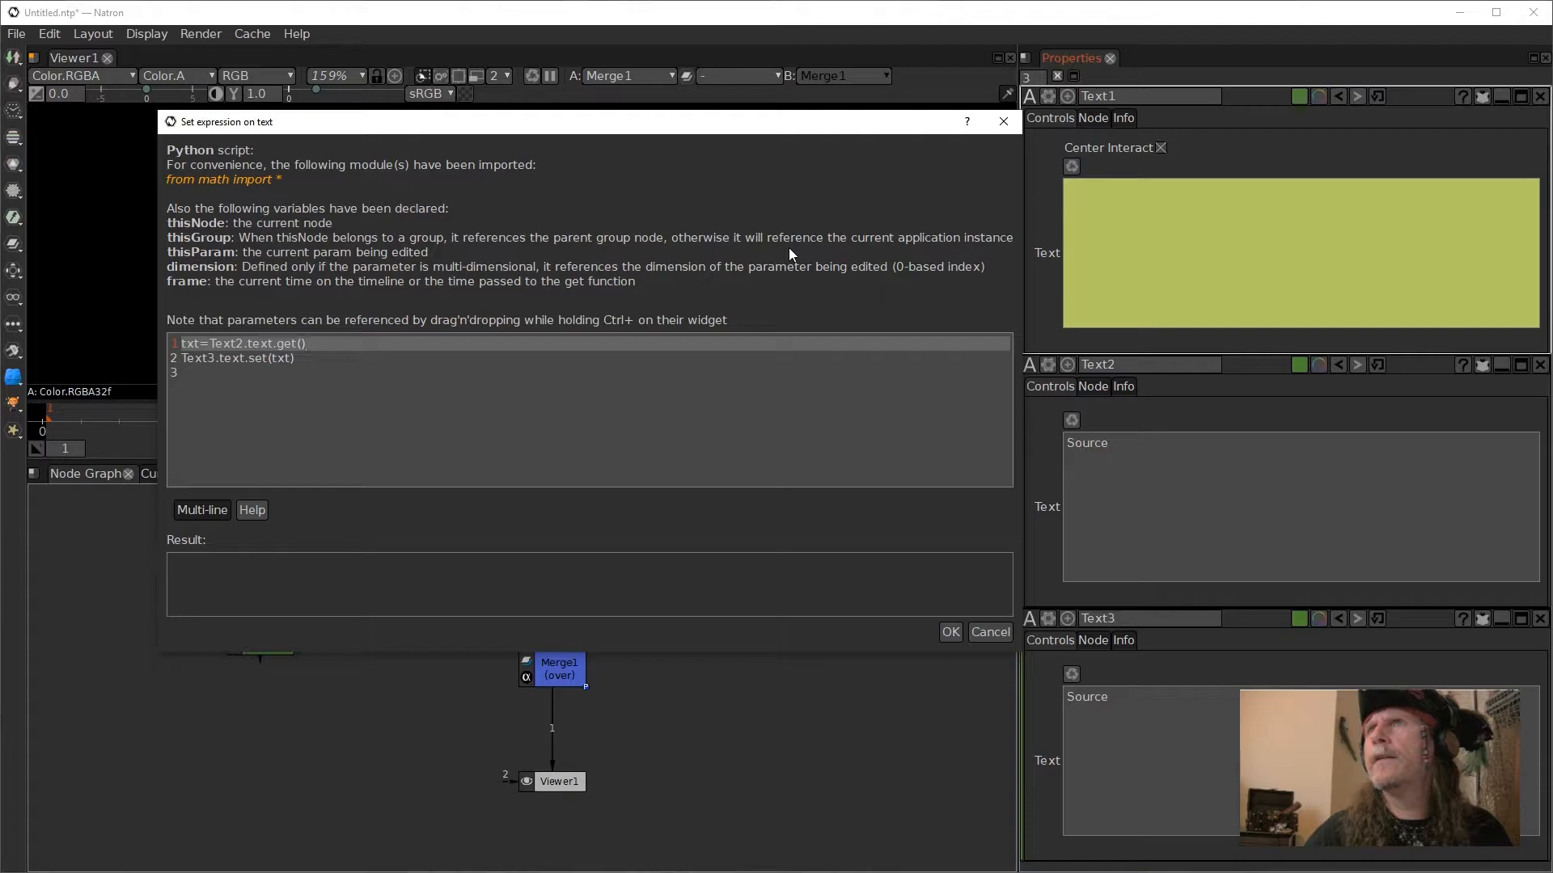
{"action": "left_click_drag", "start_coordinate": [606, 124], "coordinate": [545, 126]}
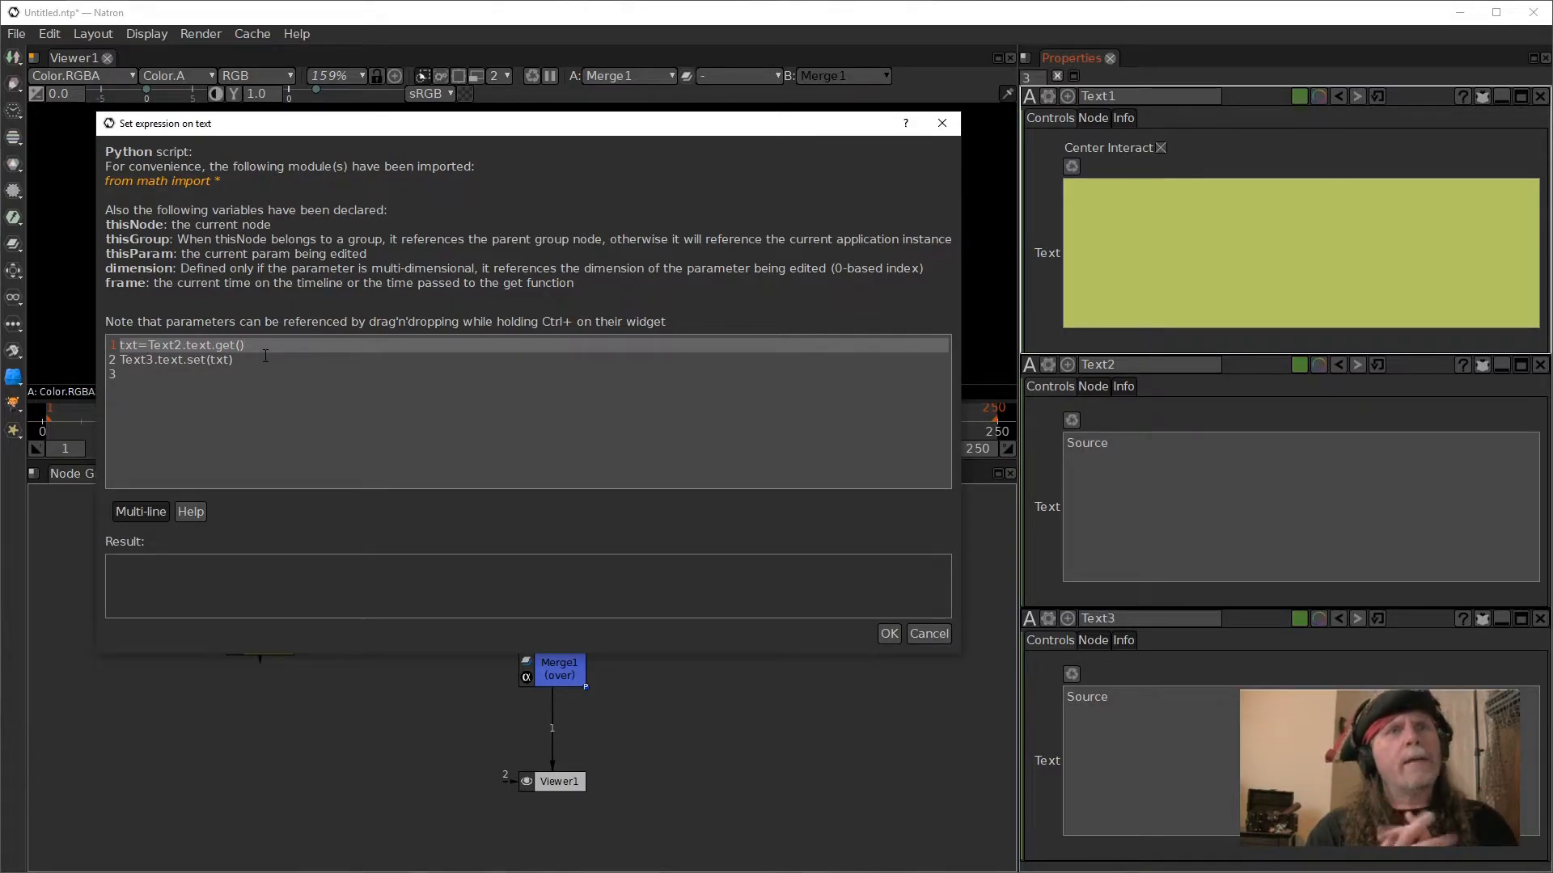
{"action": "left_click_drag", "start_coordinate": [1164, 449], "coordinate": [1064, 443]}
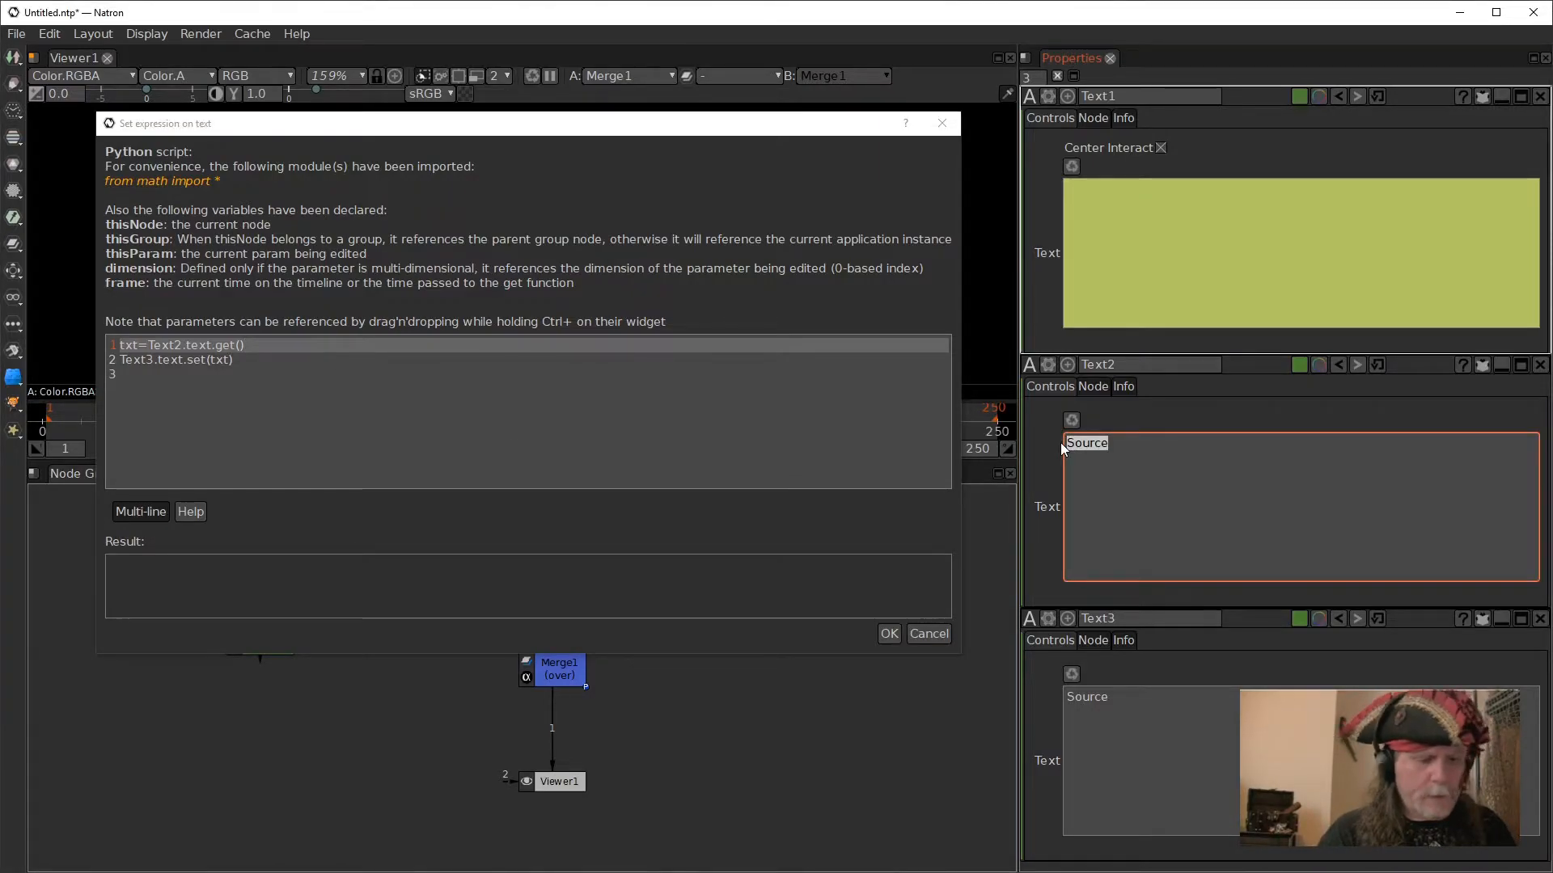
{"action": "type", "text": "12"}
{"action": "left_click", "coordinate": [828, 514]}
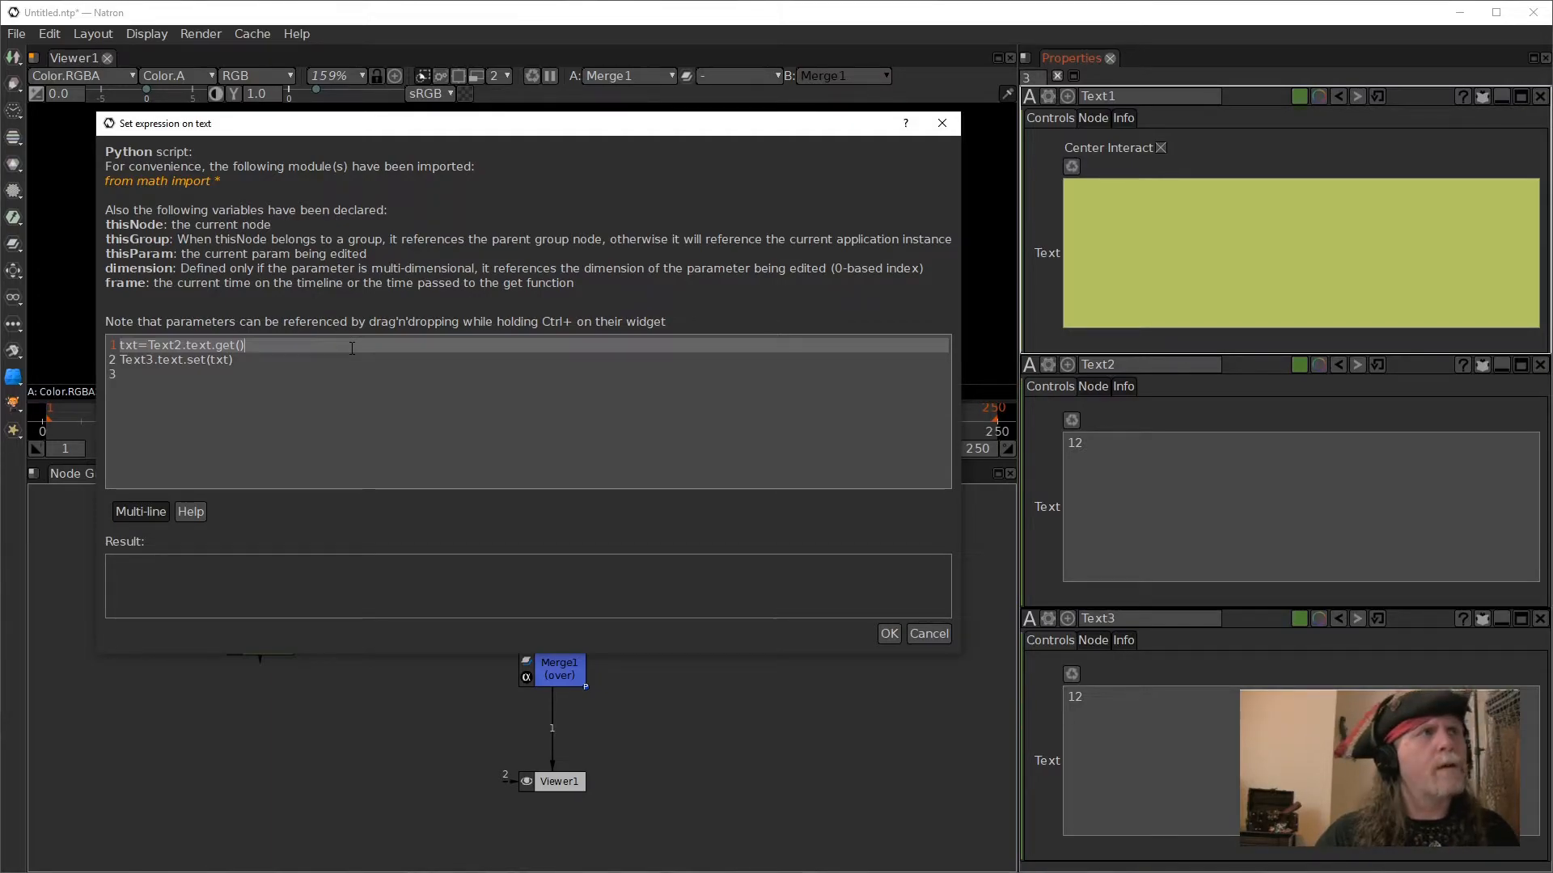
- In Text1's expression, insert the line num =float(txt) between the txt assignment and the Text3.text.set(txt) line
{"action": "key", "text": "Return"}
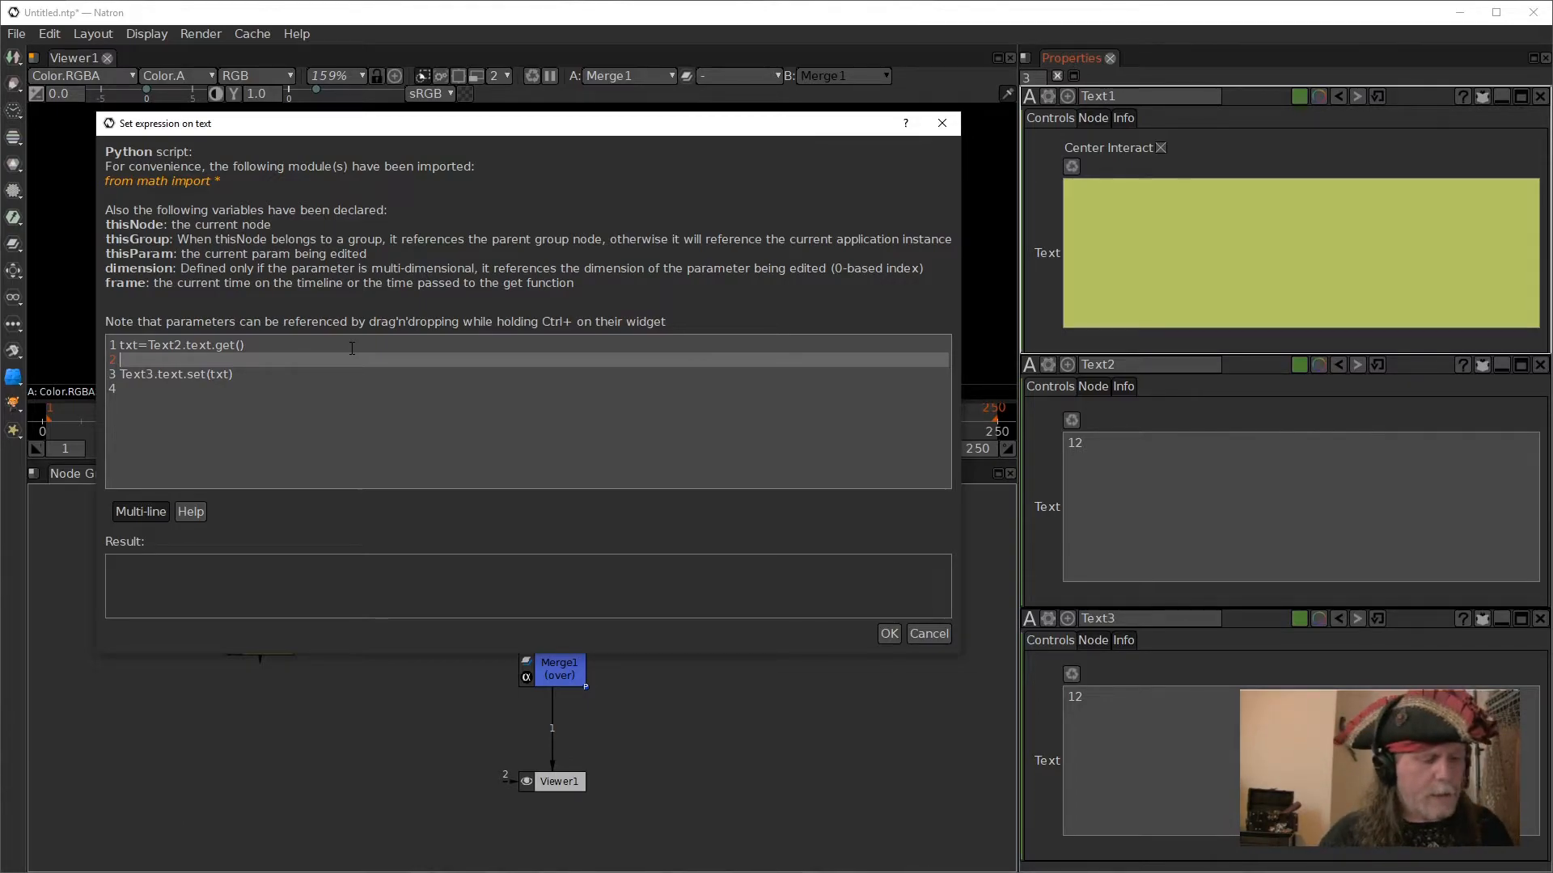
{"action": "type", "text": "num"}
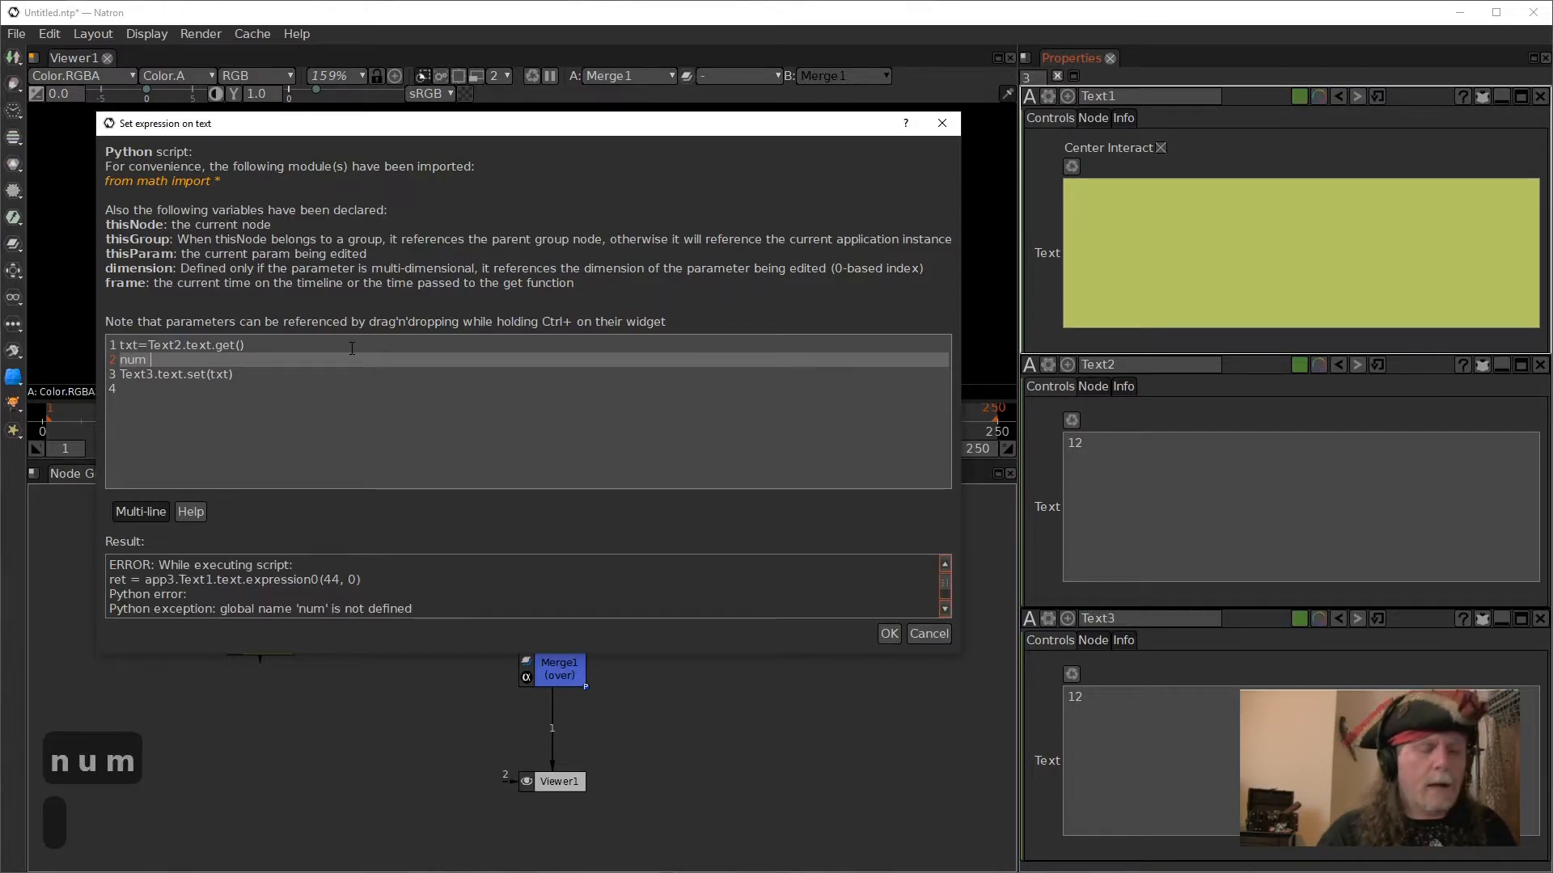
{"action": "type", "text": " ="}
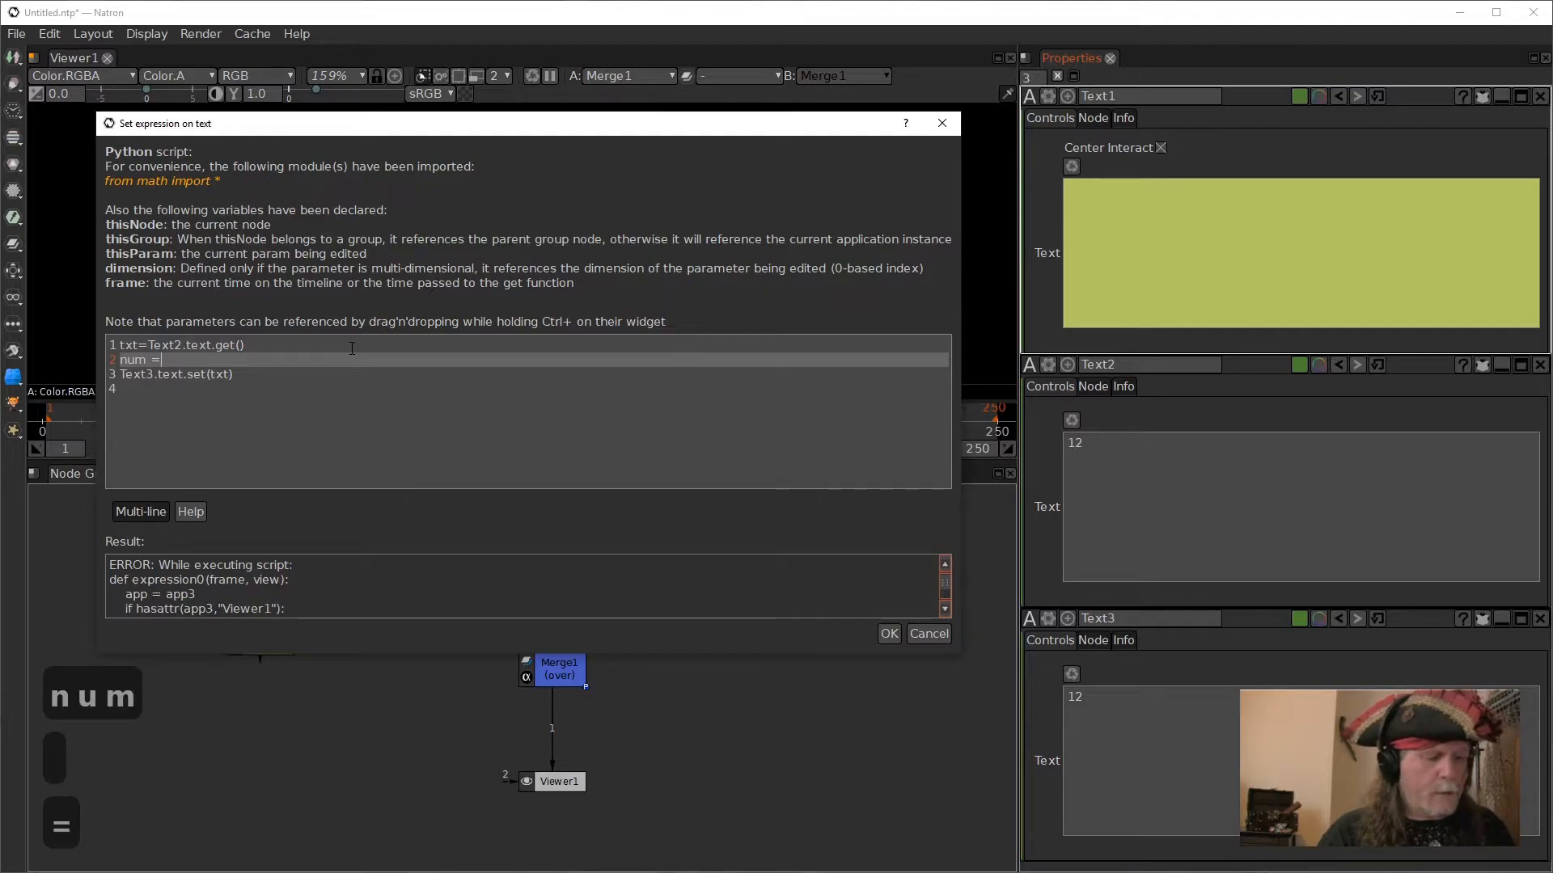
{"action": "type", "text": "int"}
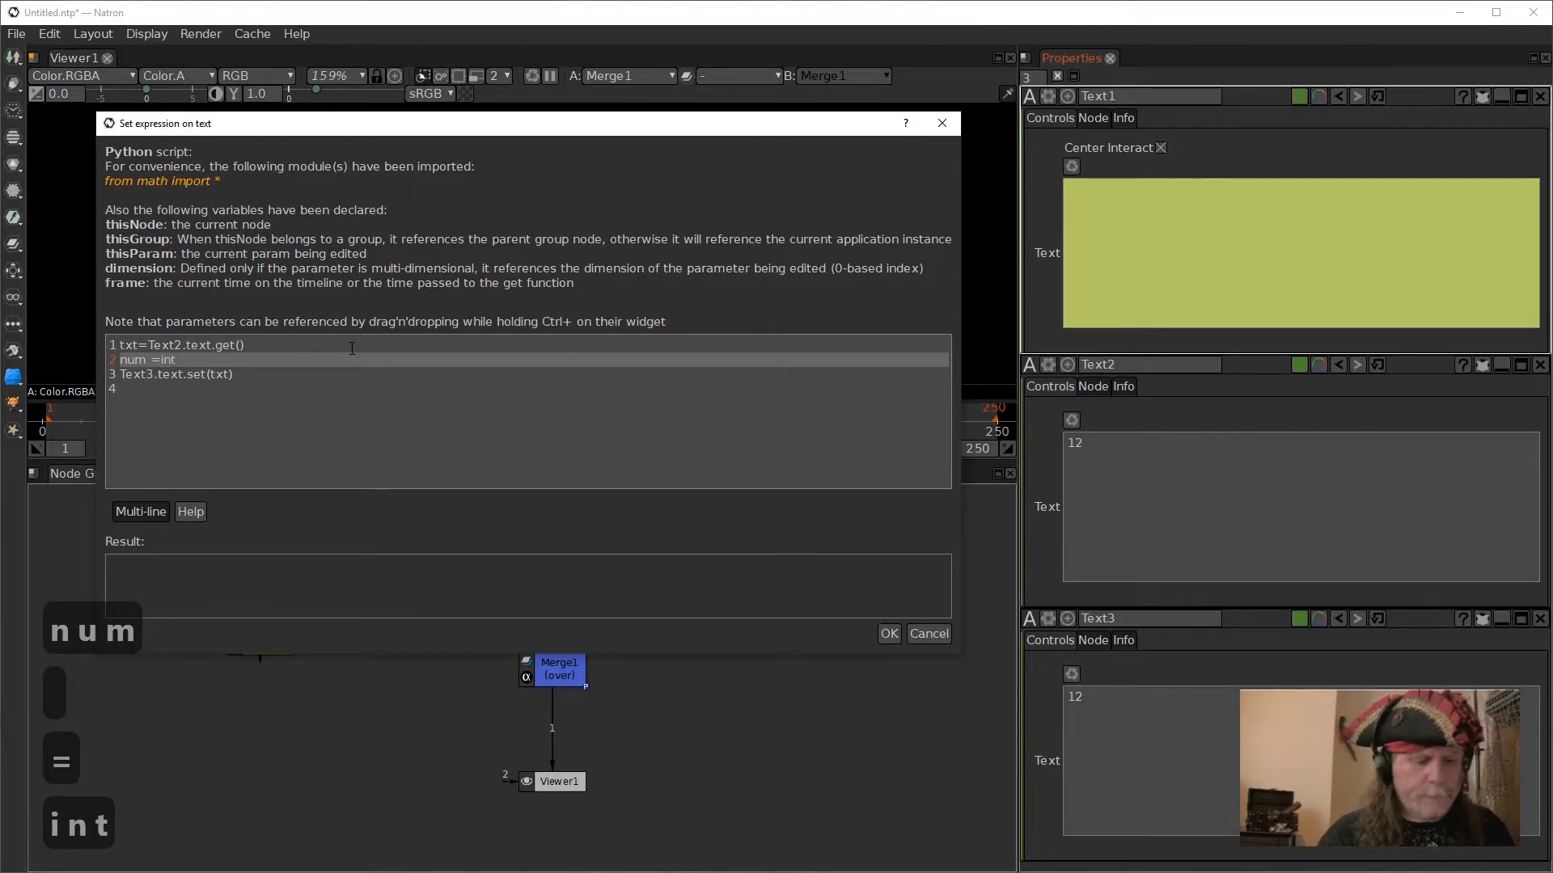
{"action": "key", "text": "BackSpace"}
{"action": "key", "text": "BackSpace"}
{"action": "key", "text": "BackSpace"}
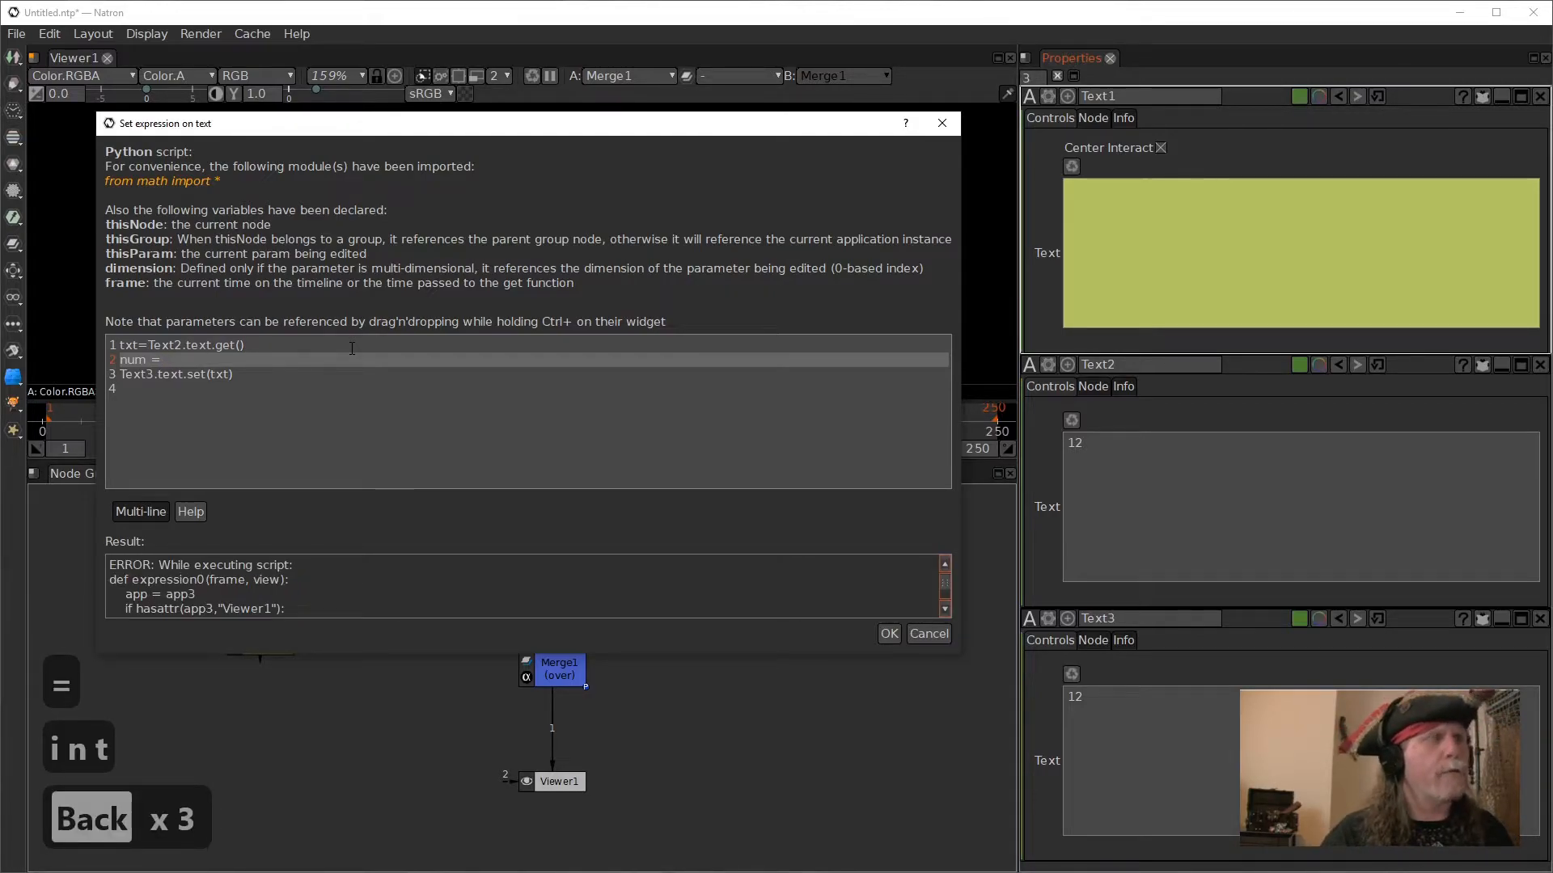
{"action": "type", "text": "float"}
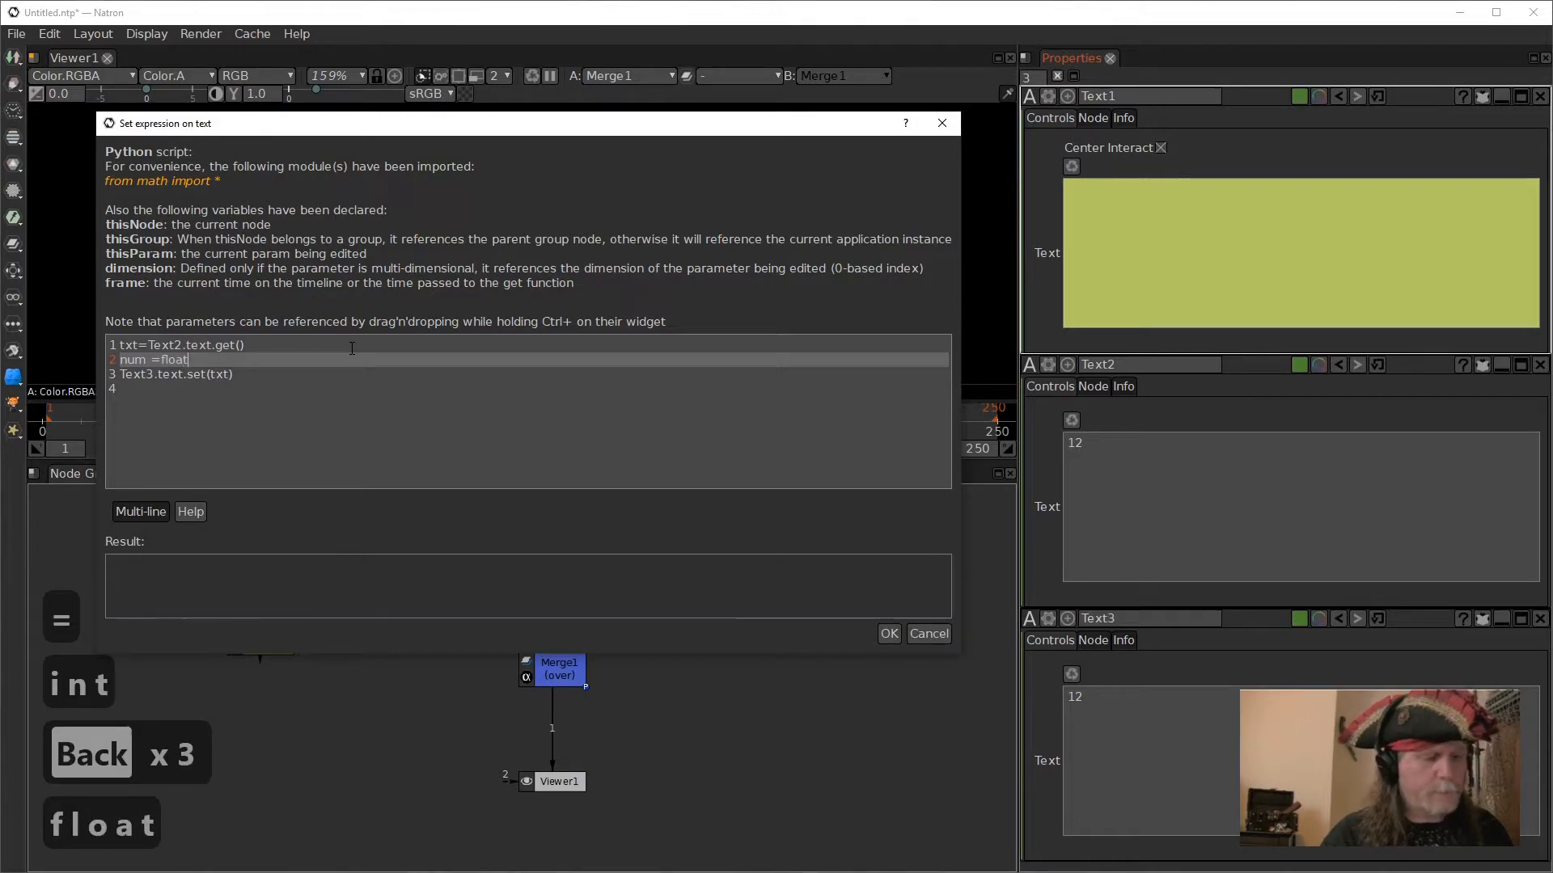
{"action": "type", "text": "("}
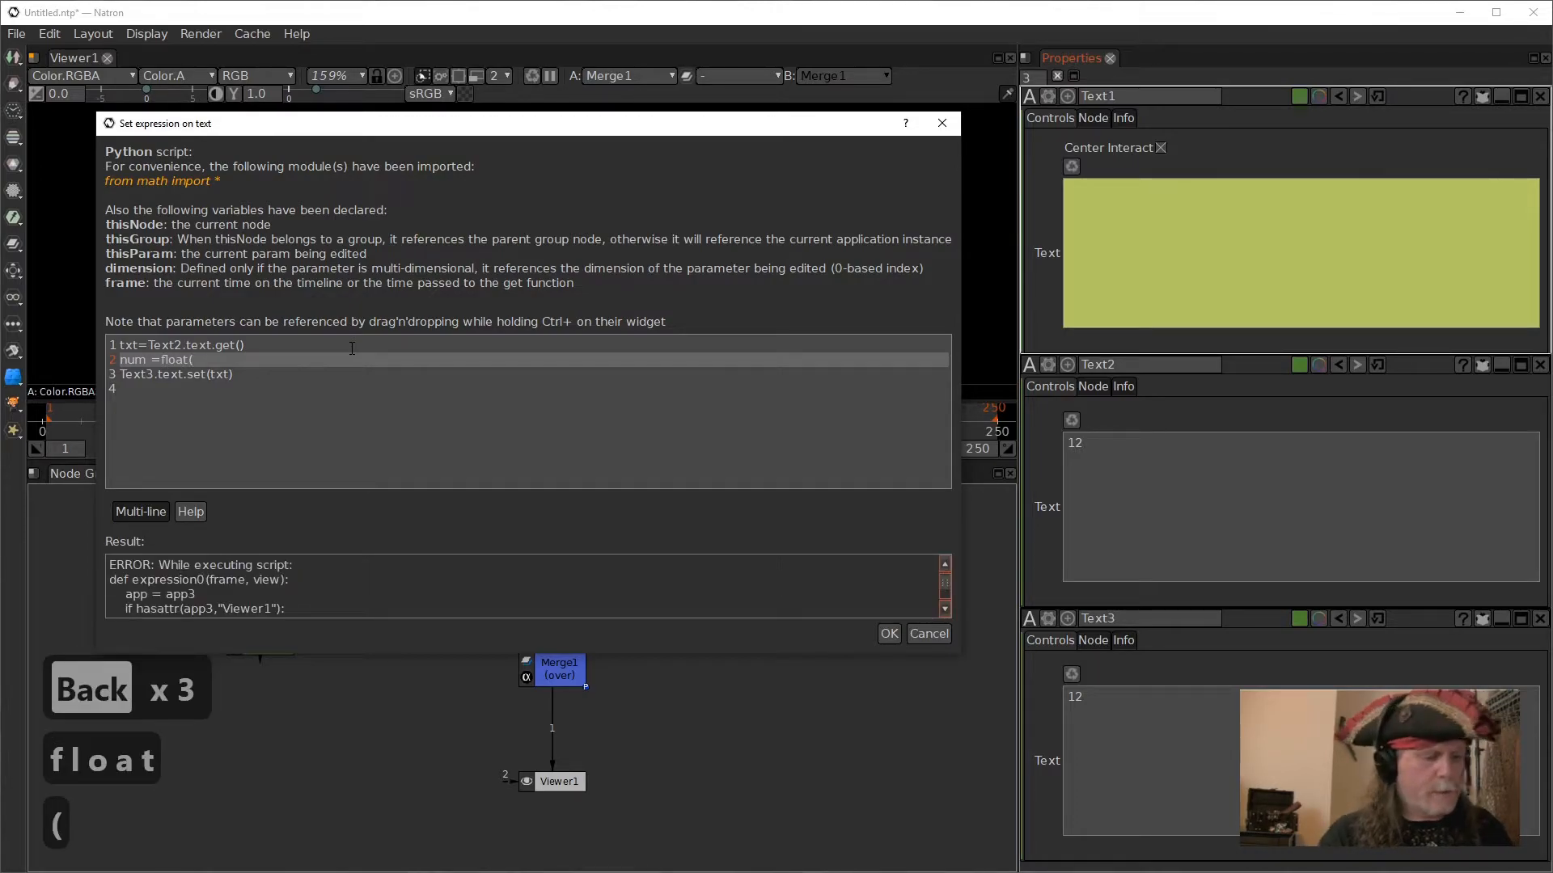
{"action": "type", "text": "txt"}
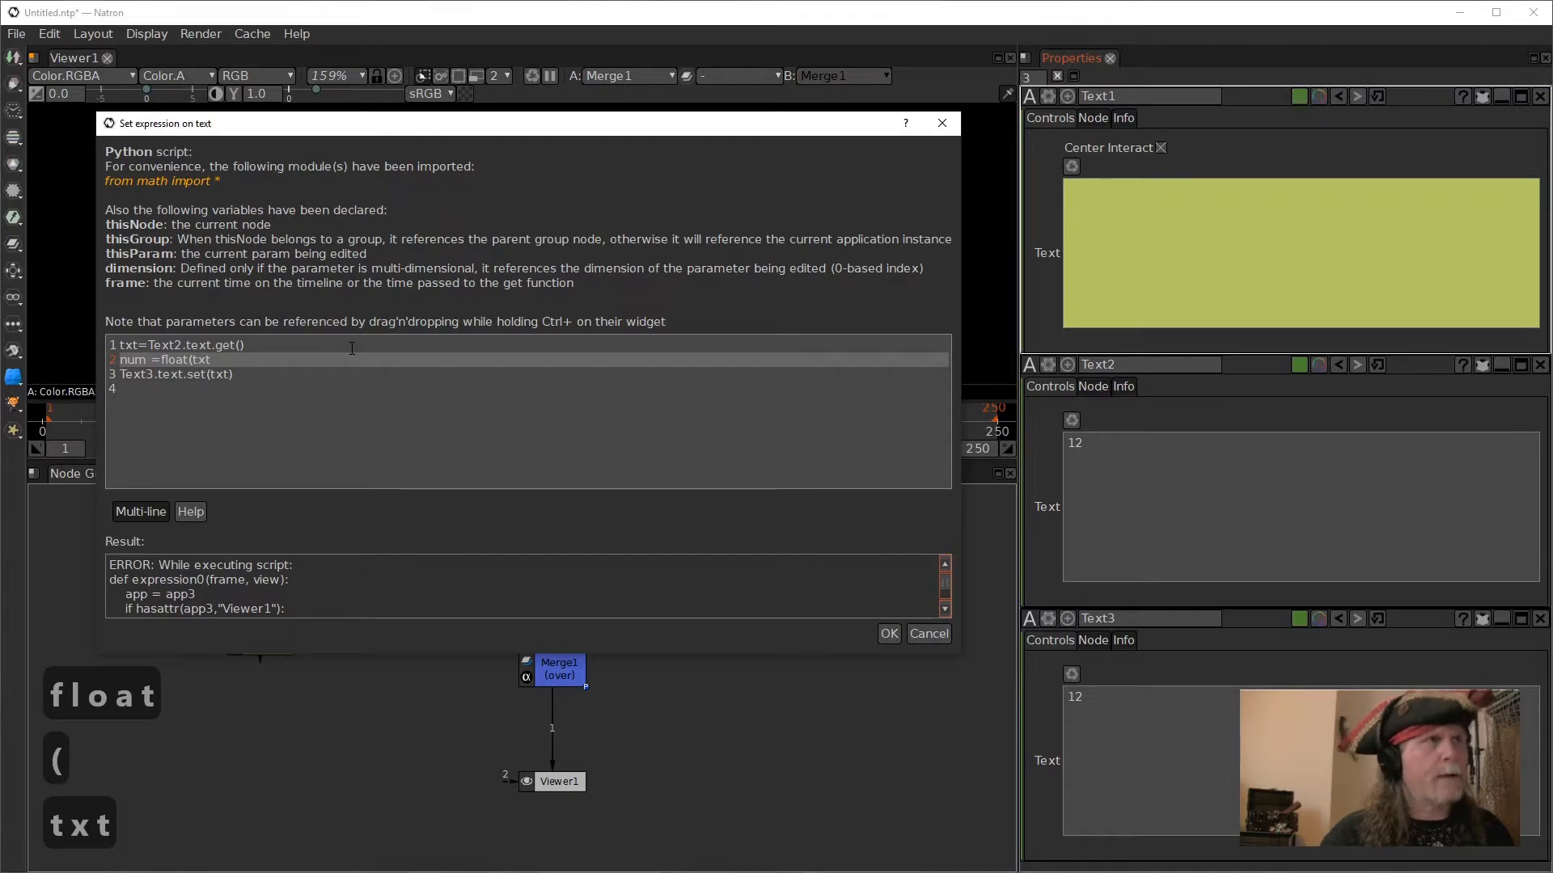
{"action": "type", "text": ")"}
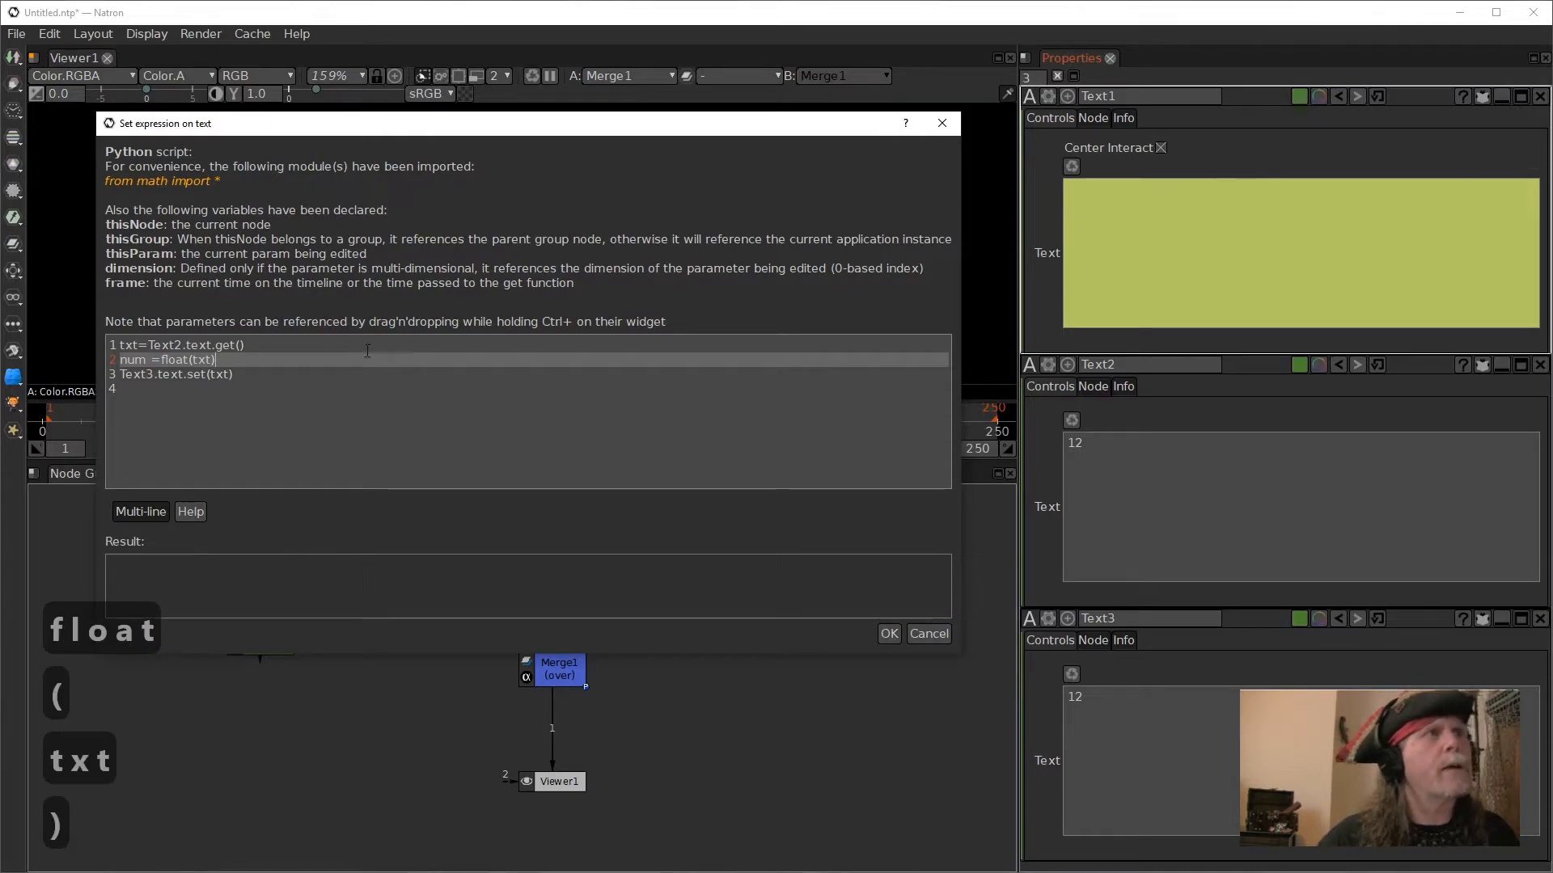
{"action": "left_click", "coordinate": [361, 374]}
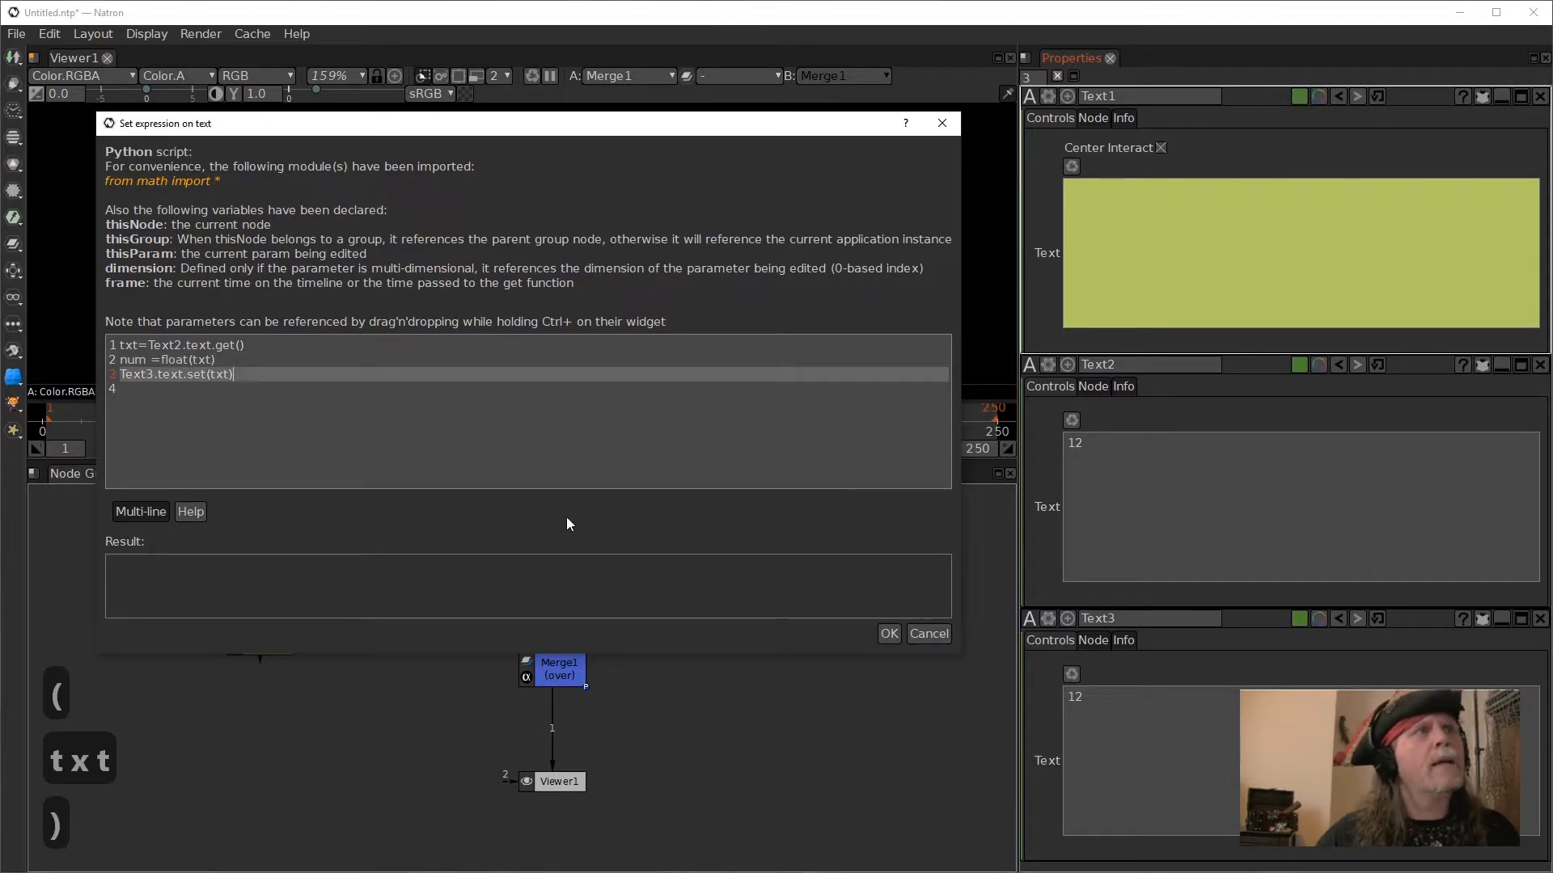
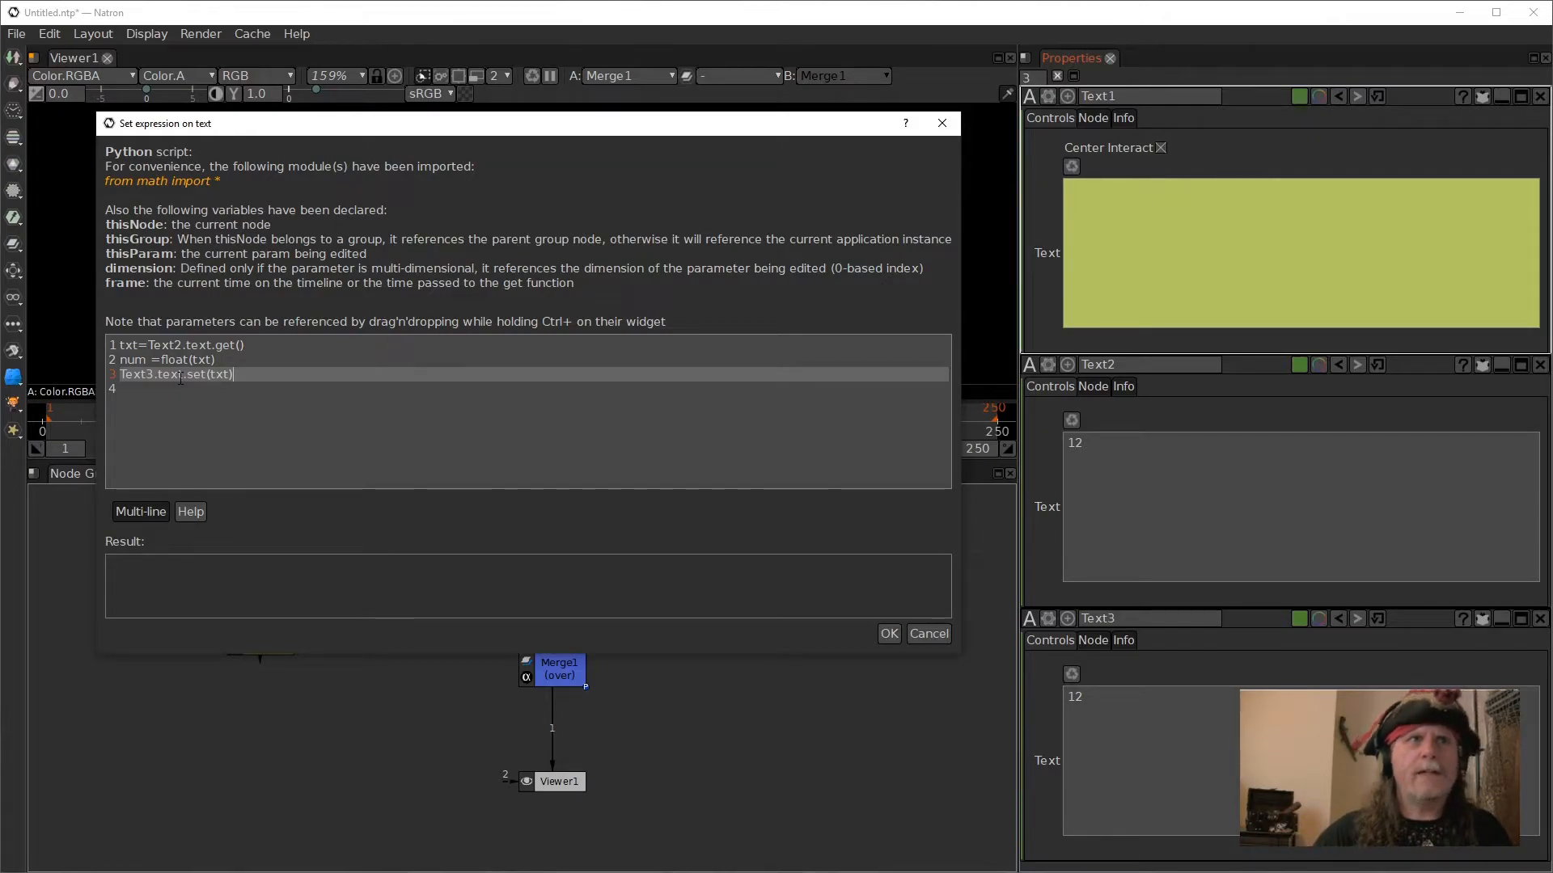
- Discard the open expression edit on Text1 and switch to the Smart Node Example_001.ntp project window
{"action": "left_click", "coordinate": [927, 633]}
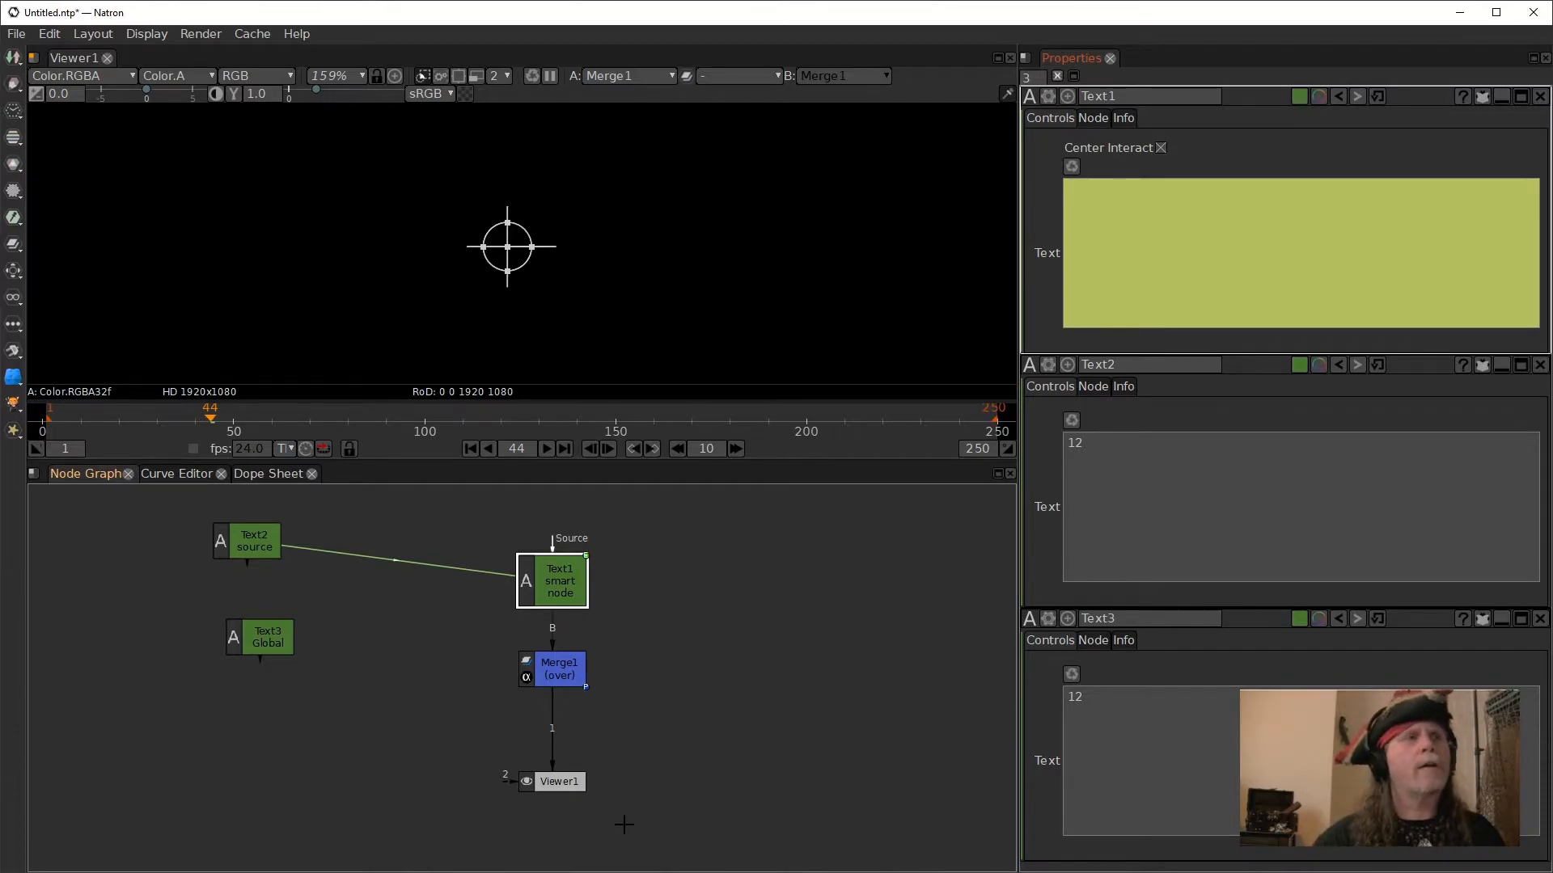
{"action": "mouse_move", "coordinate": [692, 872]}
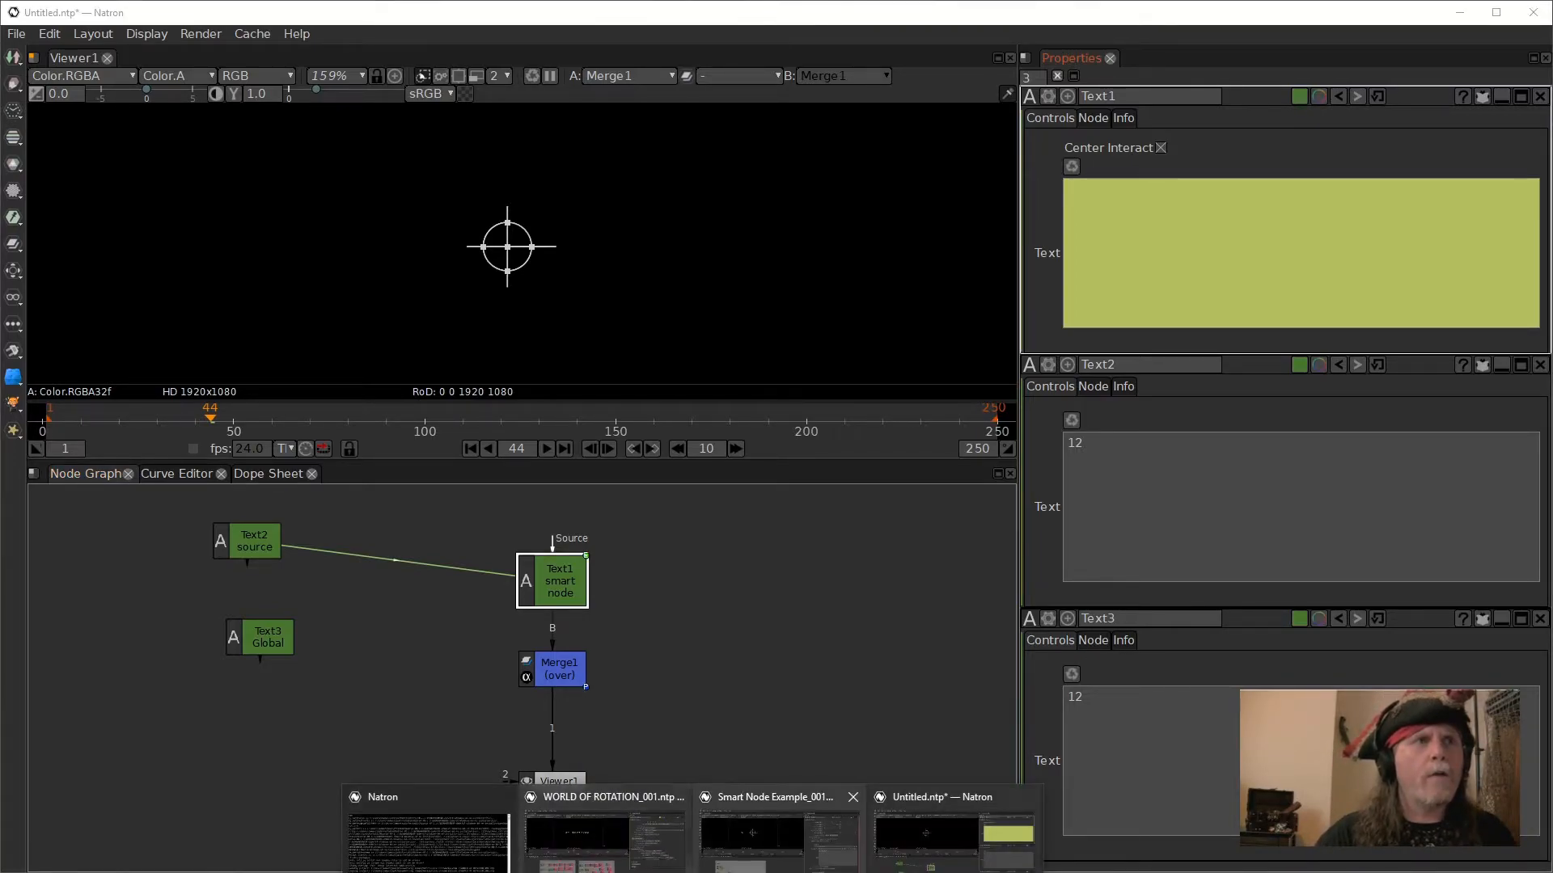
{"action": "left_click", "coordinate": [782, 867]}
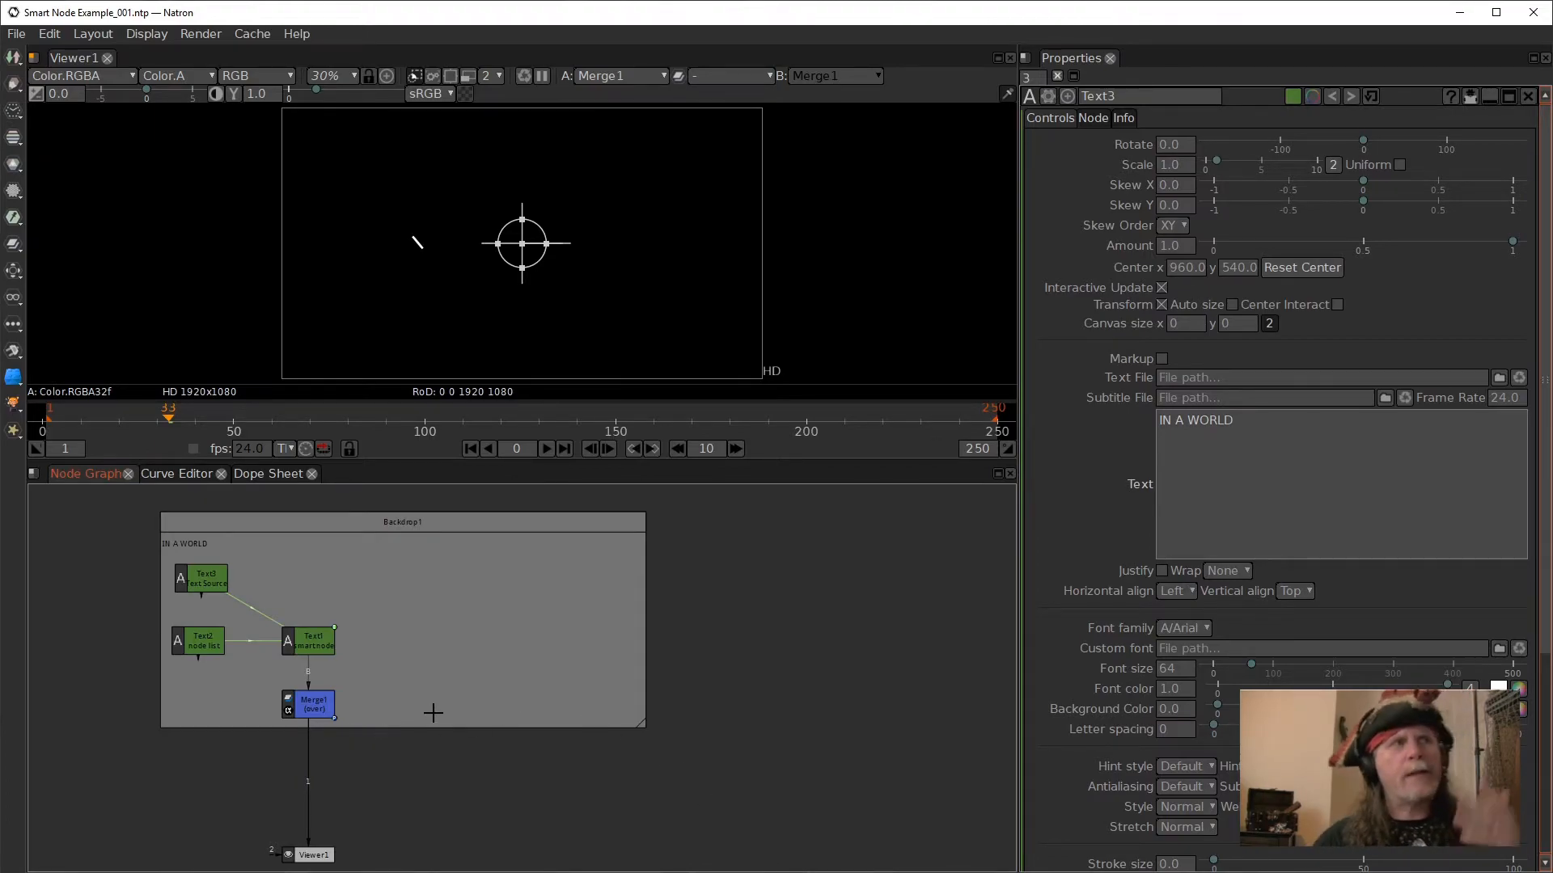
- Check the source text in Text3 and examine the expression on Text1's Rotate parameter, closing it without changes
{"action": "left_click", "coordinate": [189, 581]}
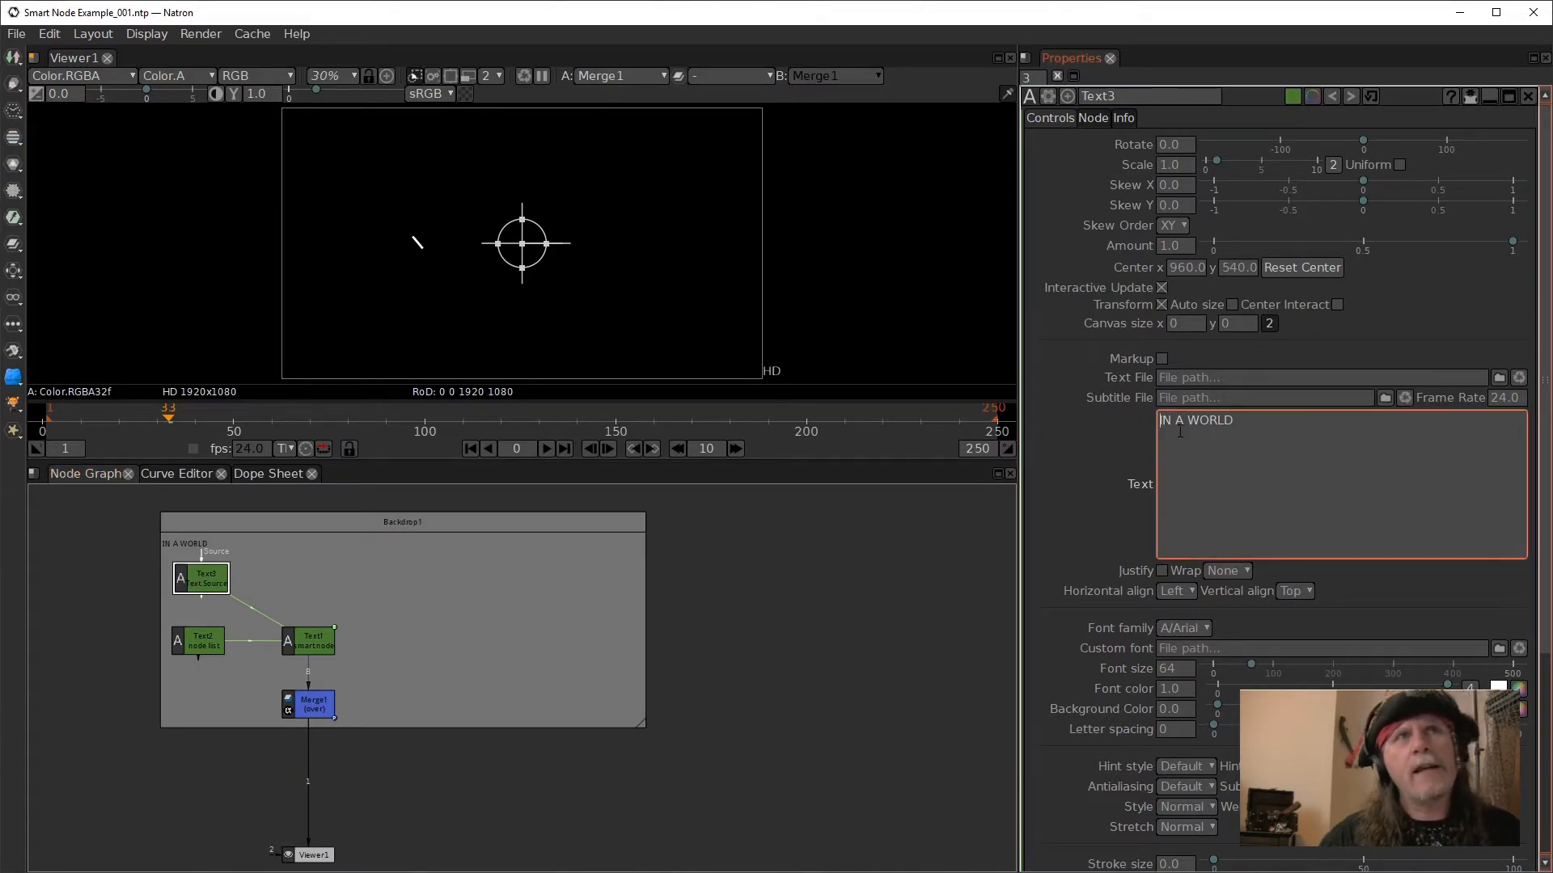
{"action": "left_click", "coordinate": [317, 641]}
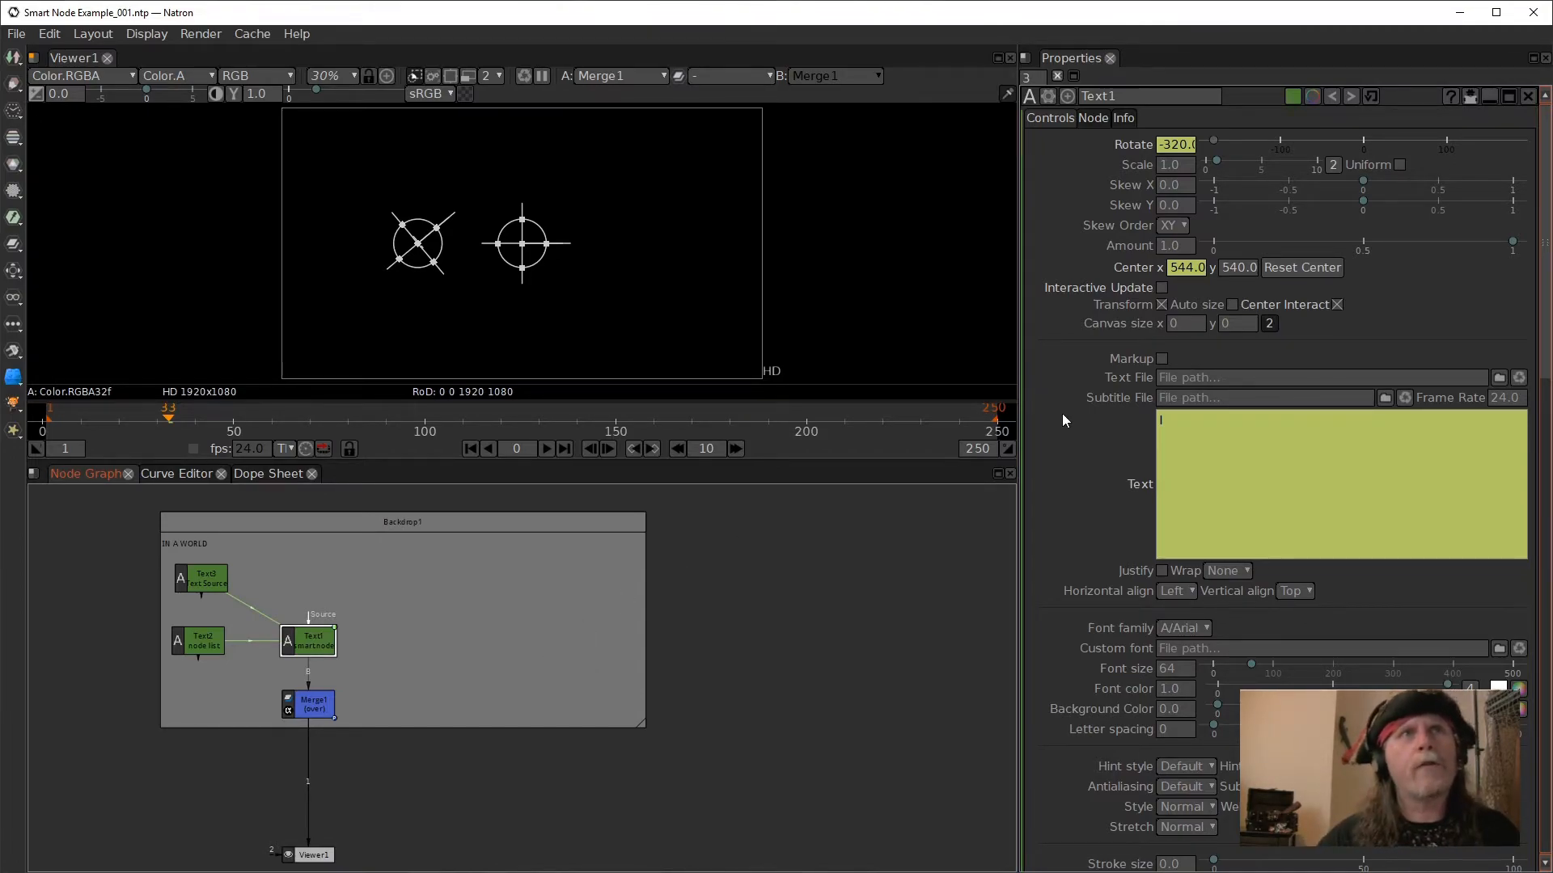
{"action": "right_click", "coordinate": [1174, 146]}
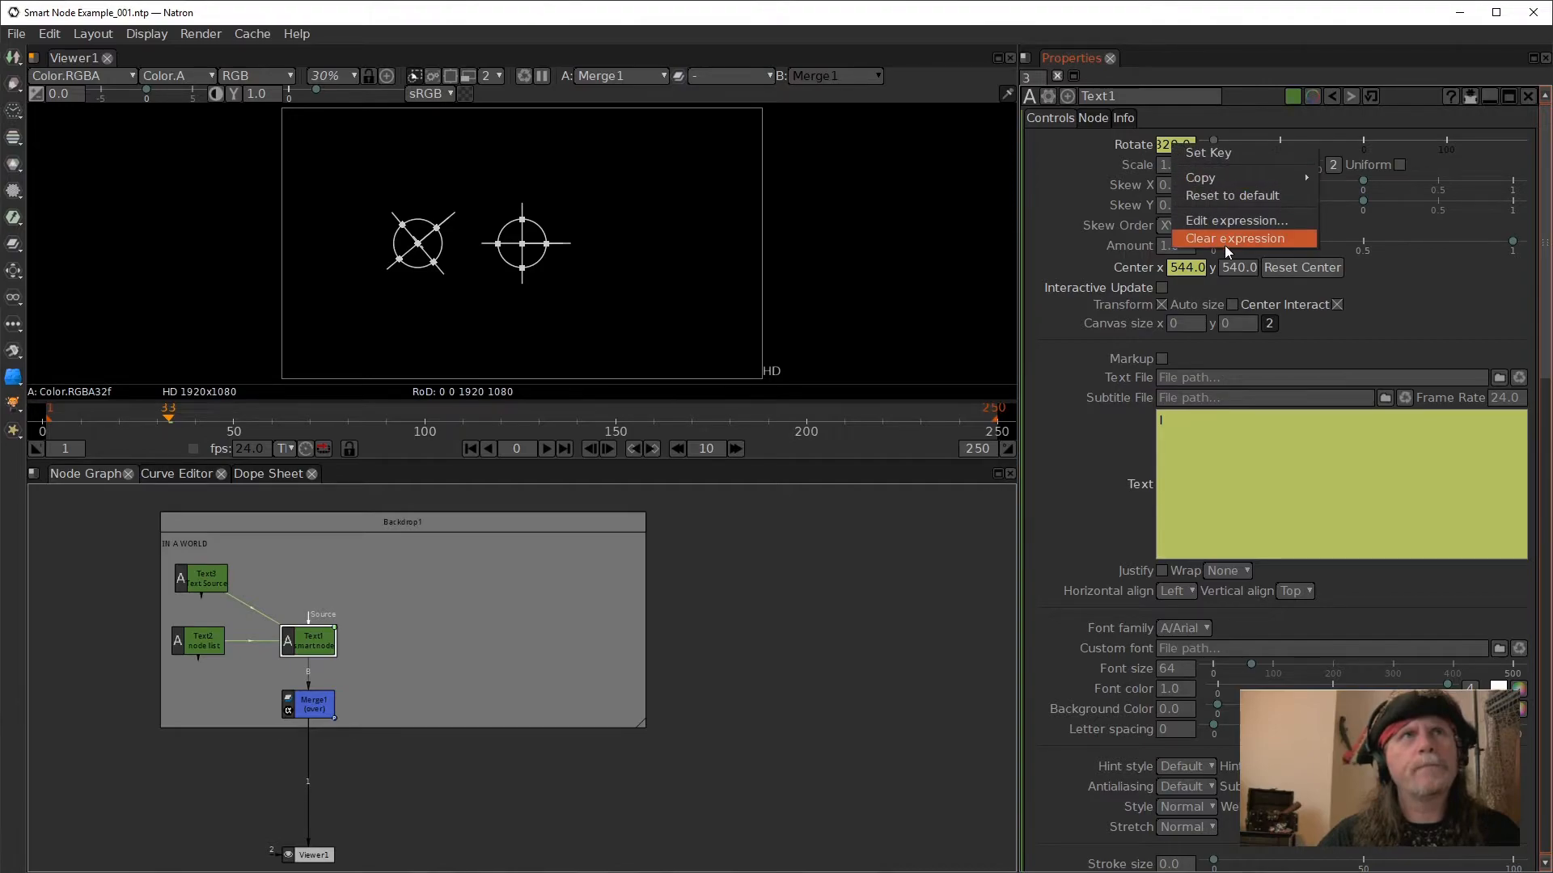
{"action": "left_click", "coordinate": [1216, 225]}
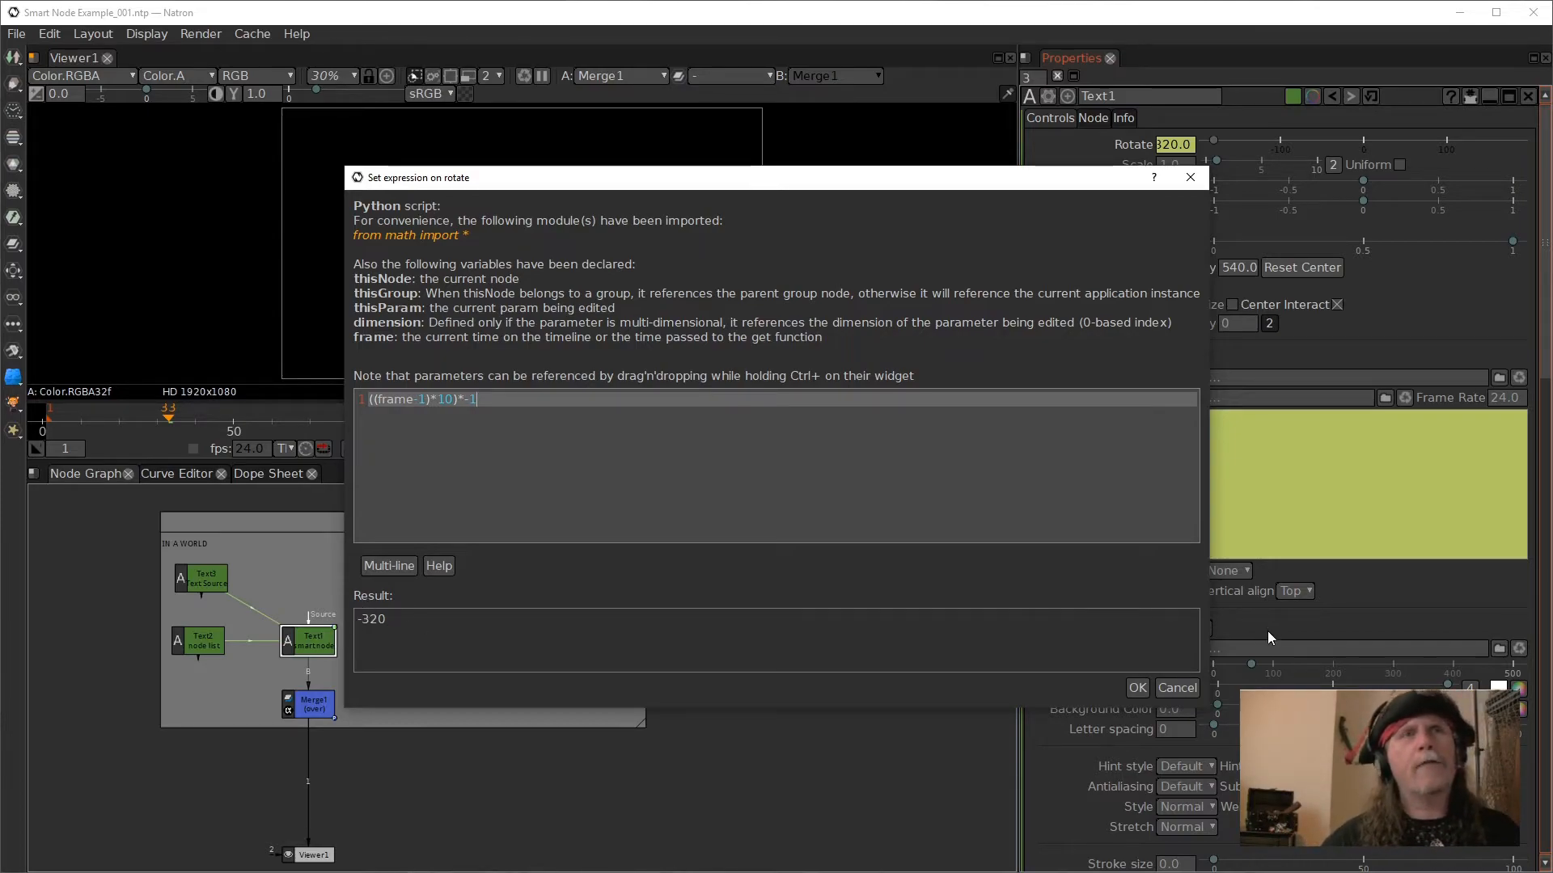
{"action": "left_click", "coordinate": [1178, 688]}
{"action": "left_click", "coordinate": [766, 521]}
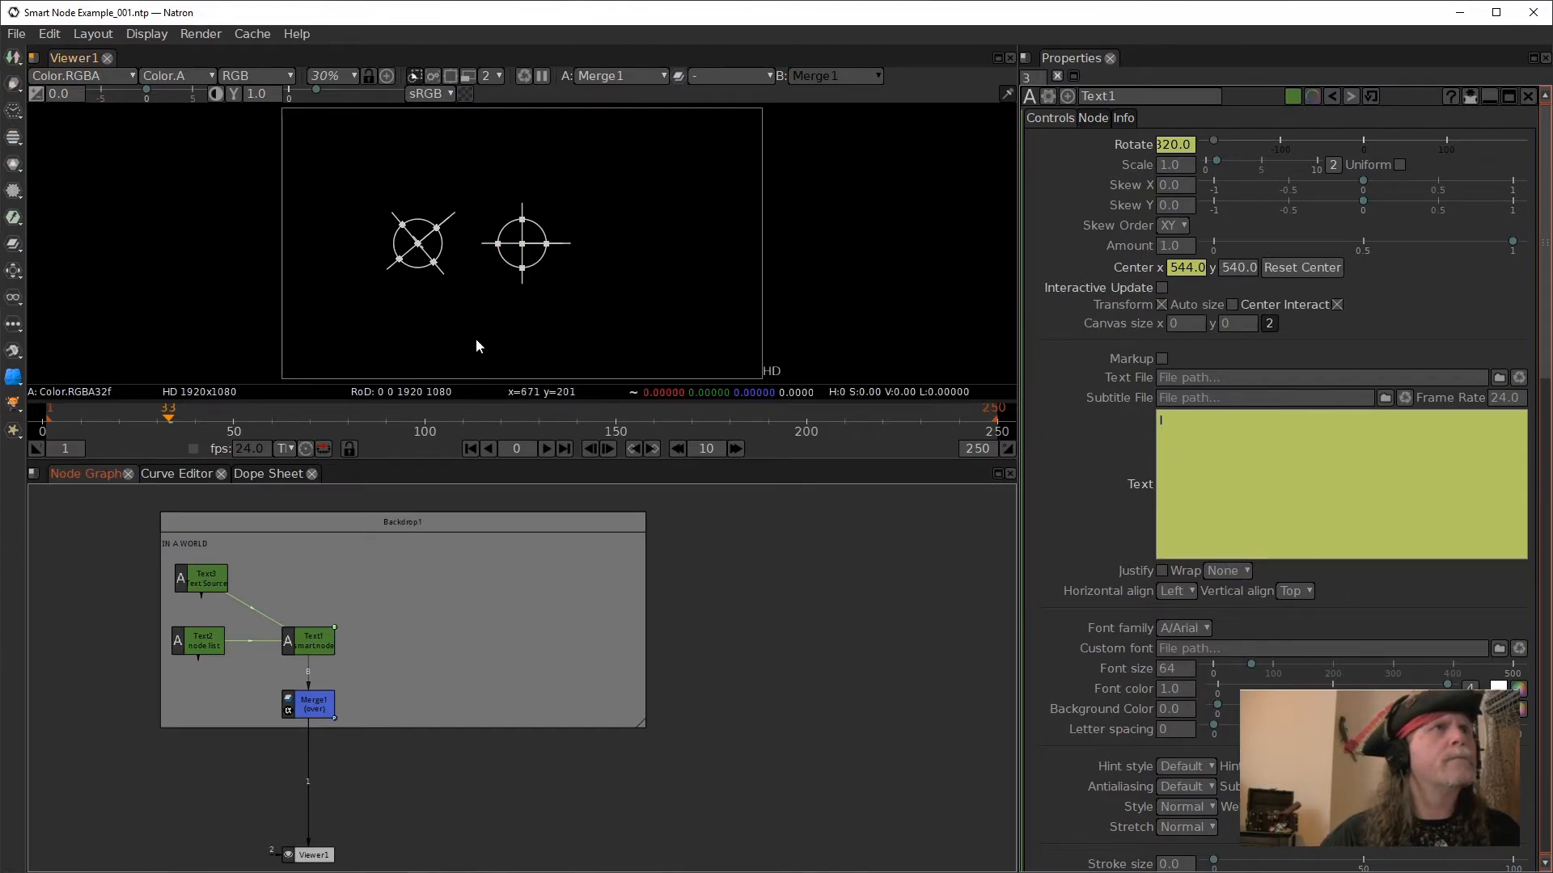
- Scrub to frame 44 and, with viewer overlays hidden, to frame 59 to examine the letter's rotation, turning the overlays back on
{"action": "mouse_move", "coordinate": [235, 411]}
{"action": "left_mouse_down"}
{"action": "mouse_move", "coordinate": [261, 416]}
{"action": "mouse_move", "coordinate": [211, 415]}
{"action": "left_mouse_up"}
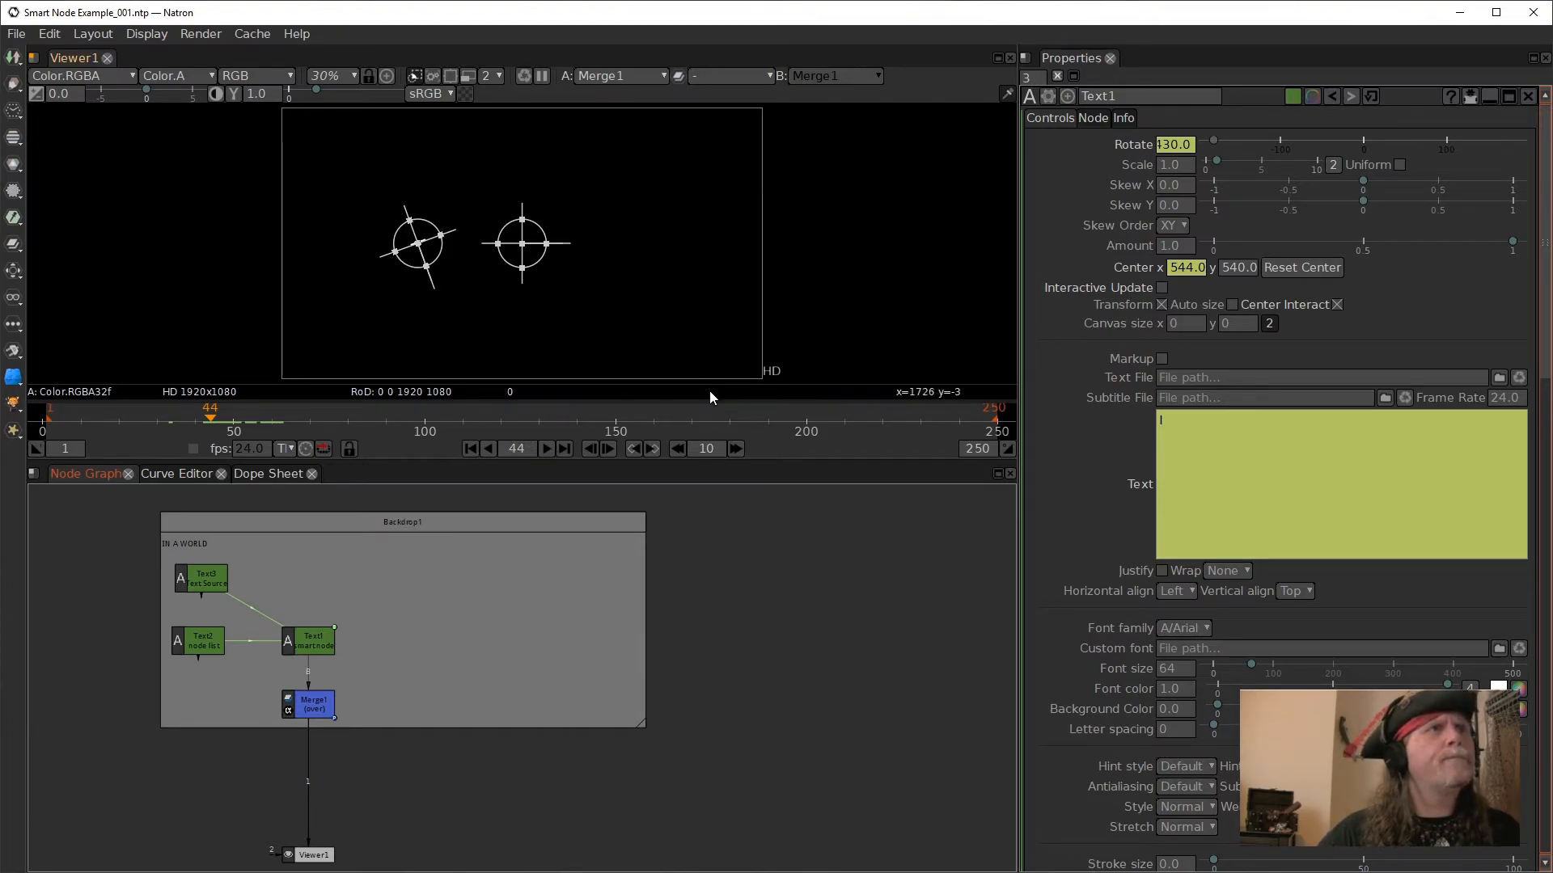
{"action": "right_click", "coordinate": [588, 275]}
{"action": "left_click", "coordinate": [686, 396]}
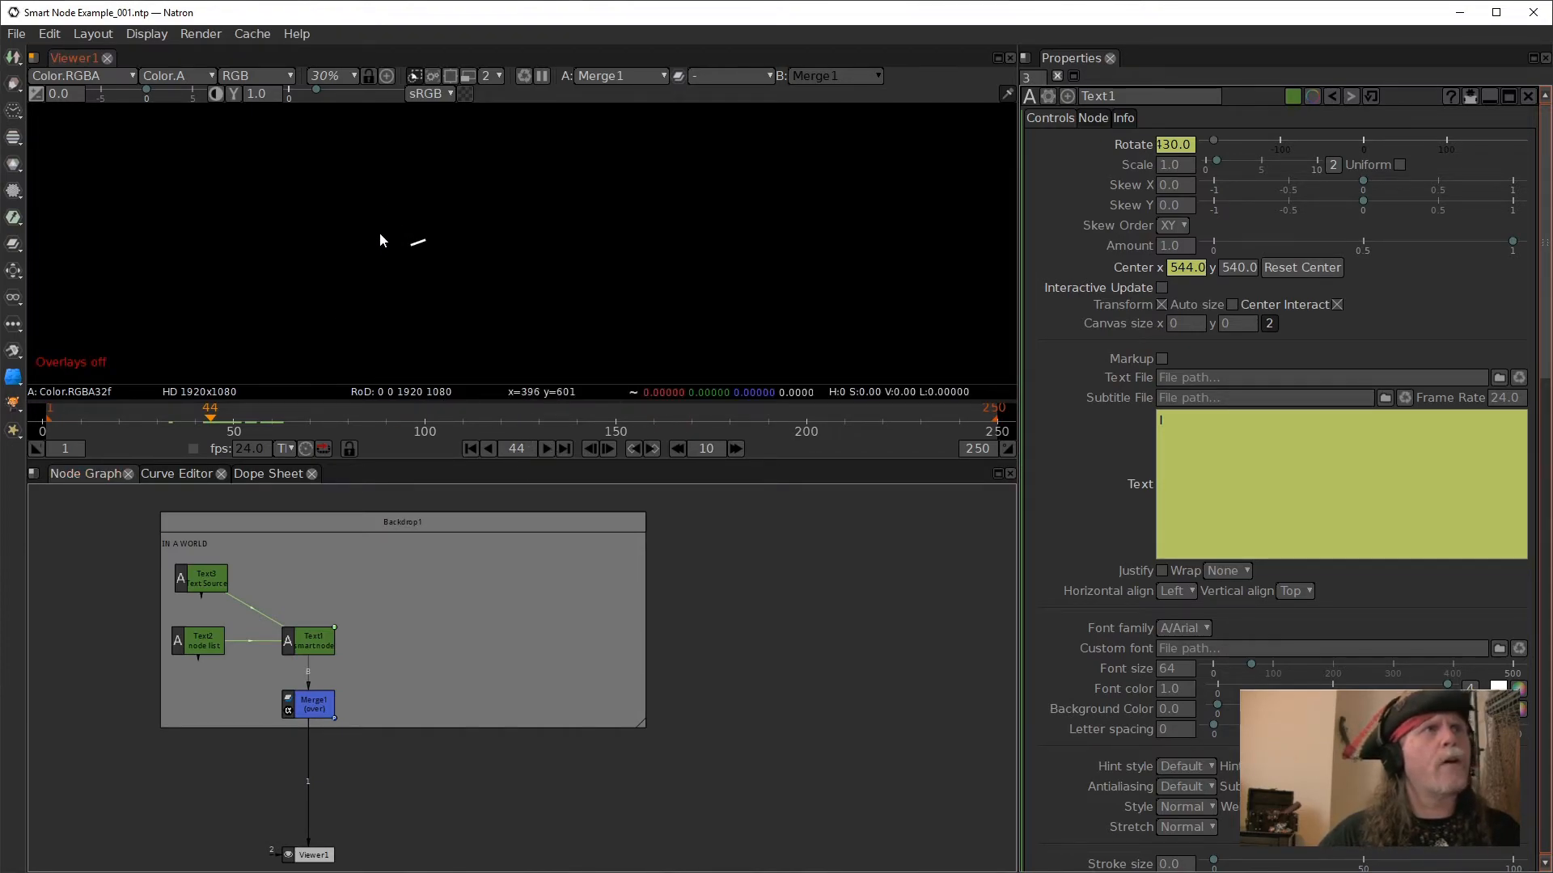
{"action": "left_click_drag", "start_coordinate": [230, 420], "coordinate": [268, 419]}
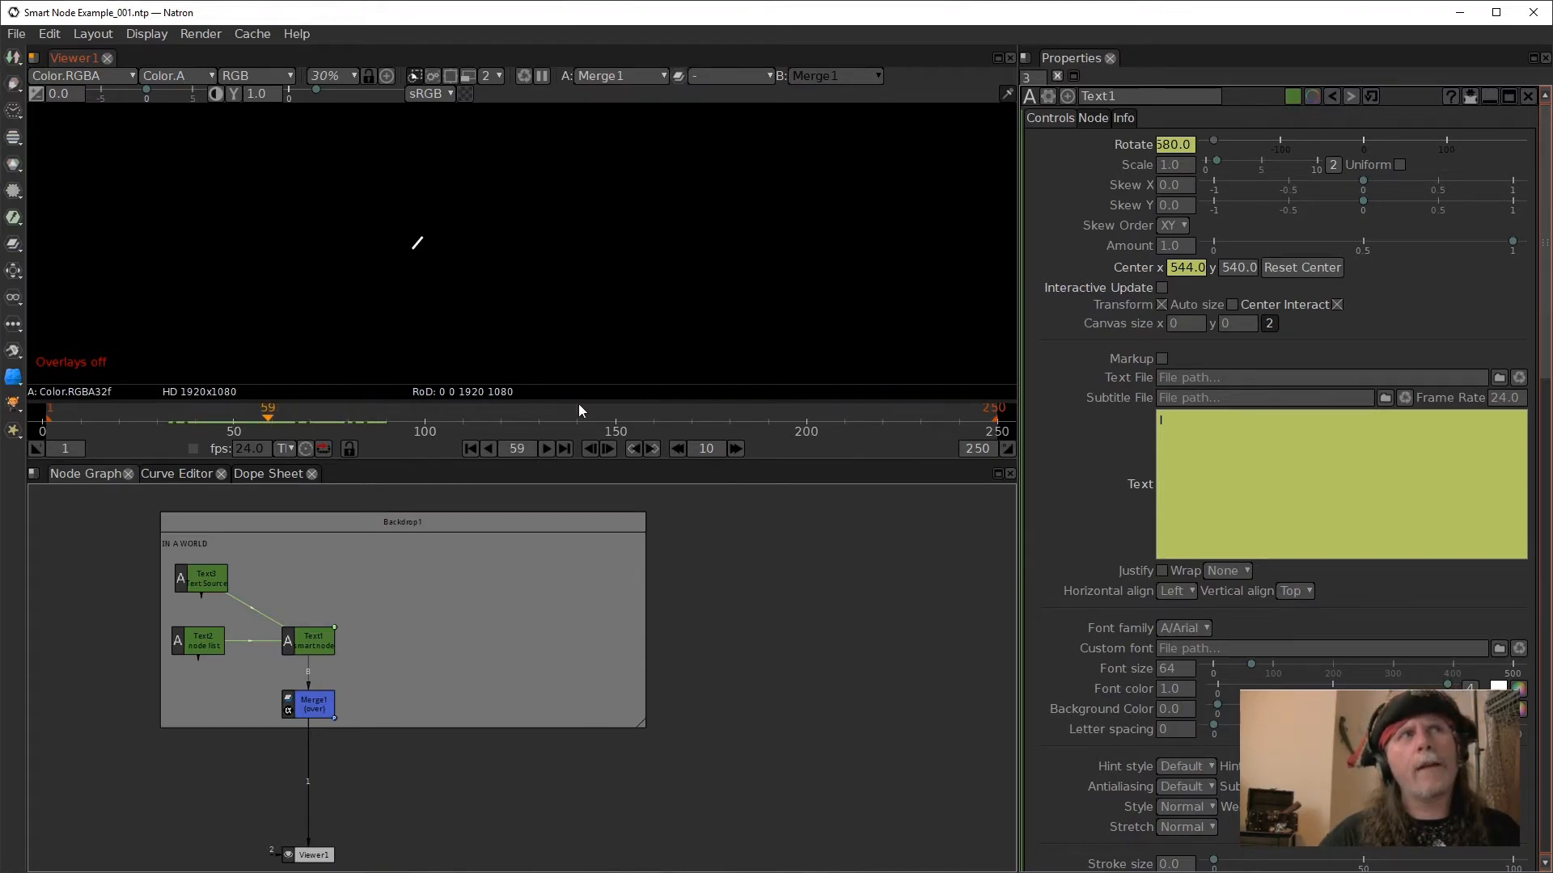
{"action": "scroll", "coordinate": [478, 420], "scroll_direction": "up", "scroll_amount": 1}
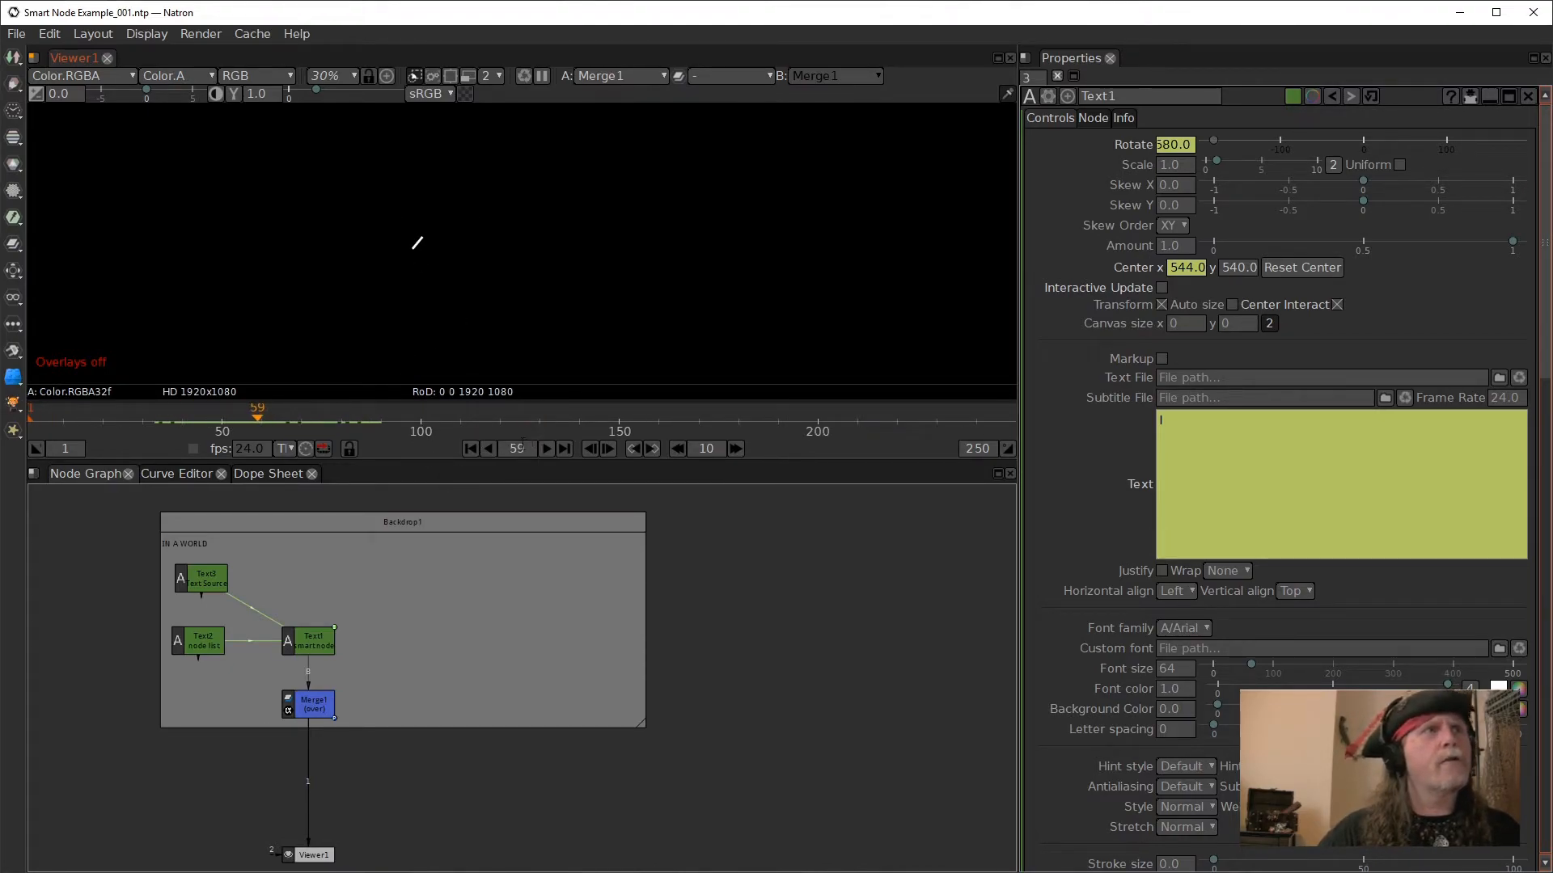
{"action": "scroll", "coordinate": [428, 423], "scroll_direction": "up", "scroll_amount": 3}
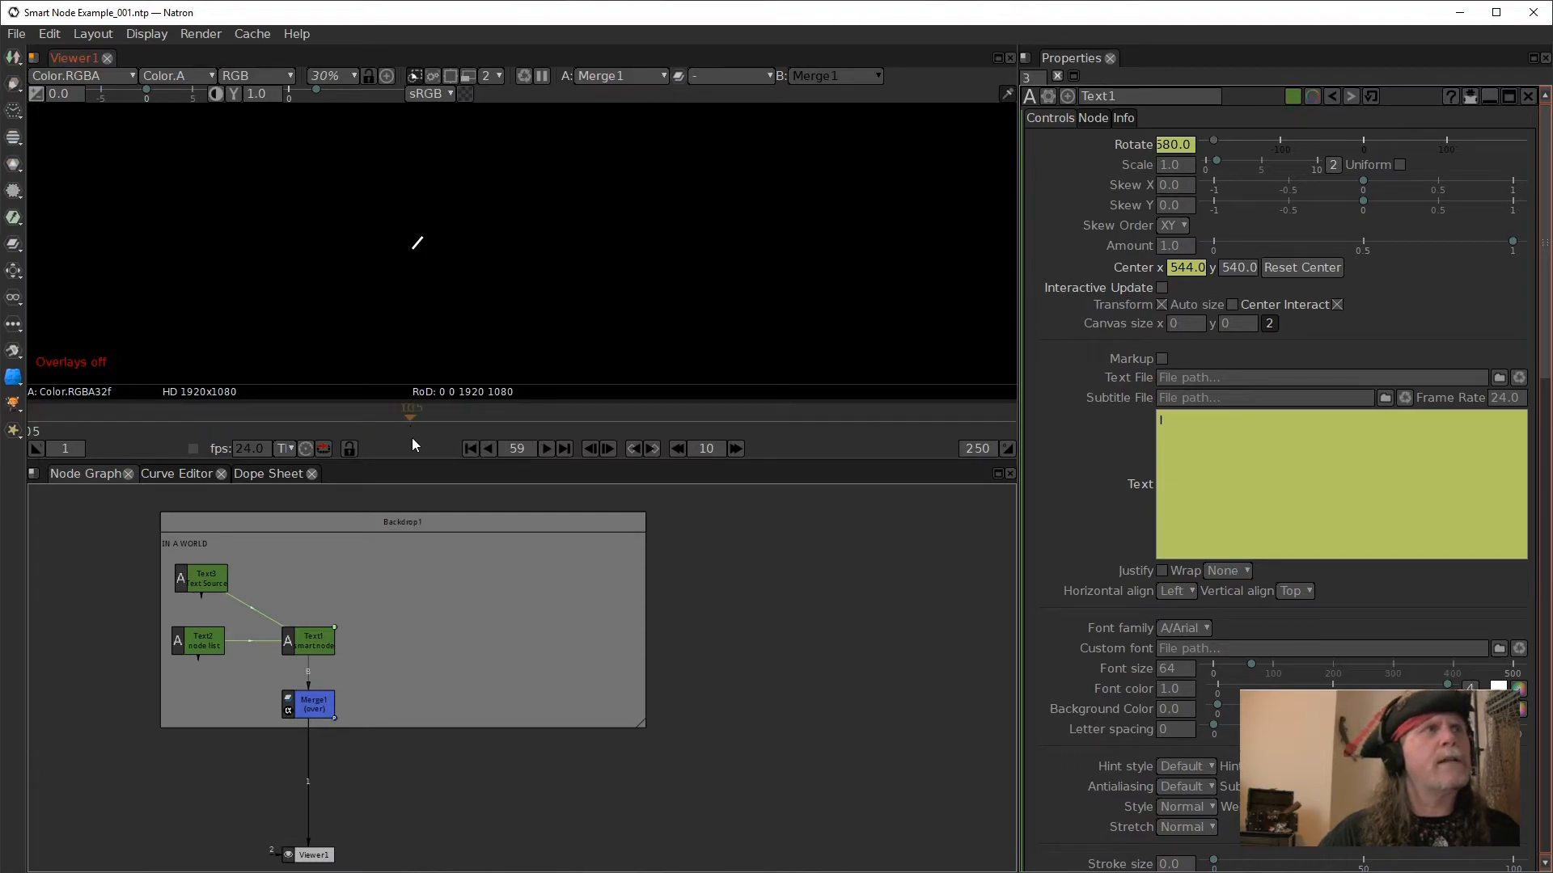
{"action": "scroll", "coordinate": [421, 417], "scroll_direction": "down", "scroll_amount": 3}
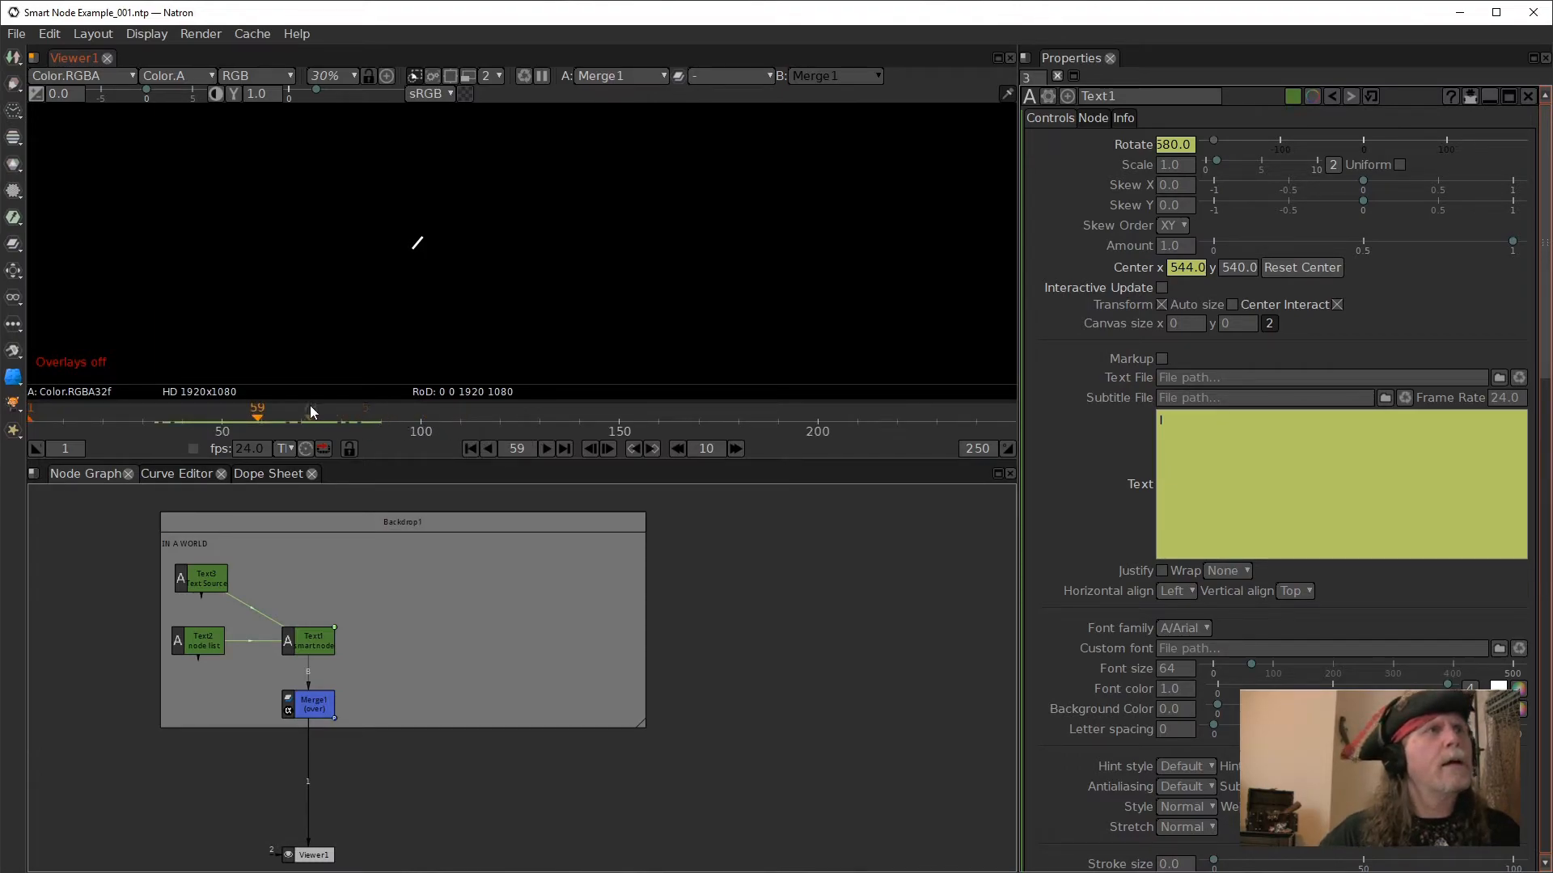
{"action": "right_click", "coordinate": [518, 266]}
{"action": "left_click", "coordinate": [600, 380]}
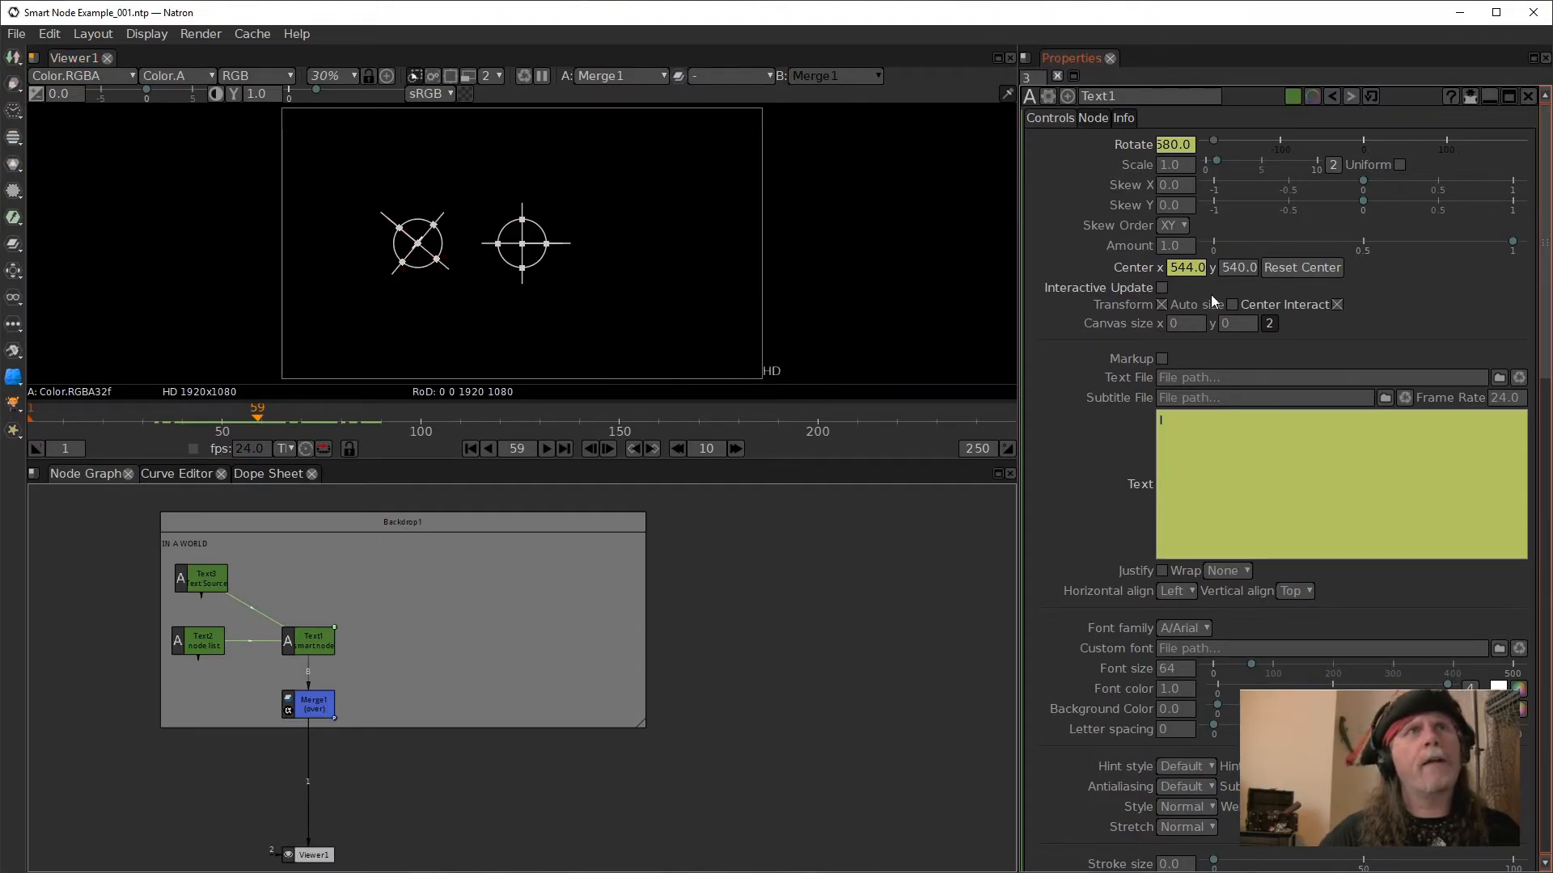
- Examine the multi-line expression on Text1's Center x, including its spacing variable, and close it without changes
{"action": "right_click", "coordinate": [1181, 269]}
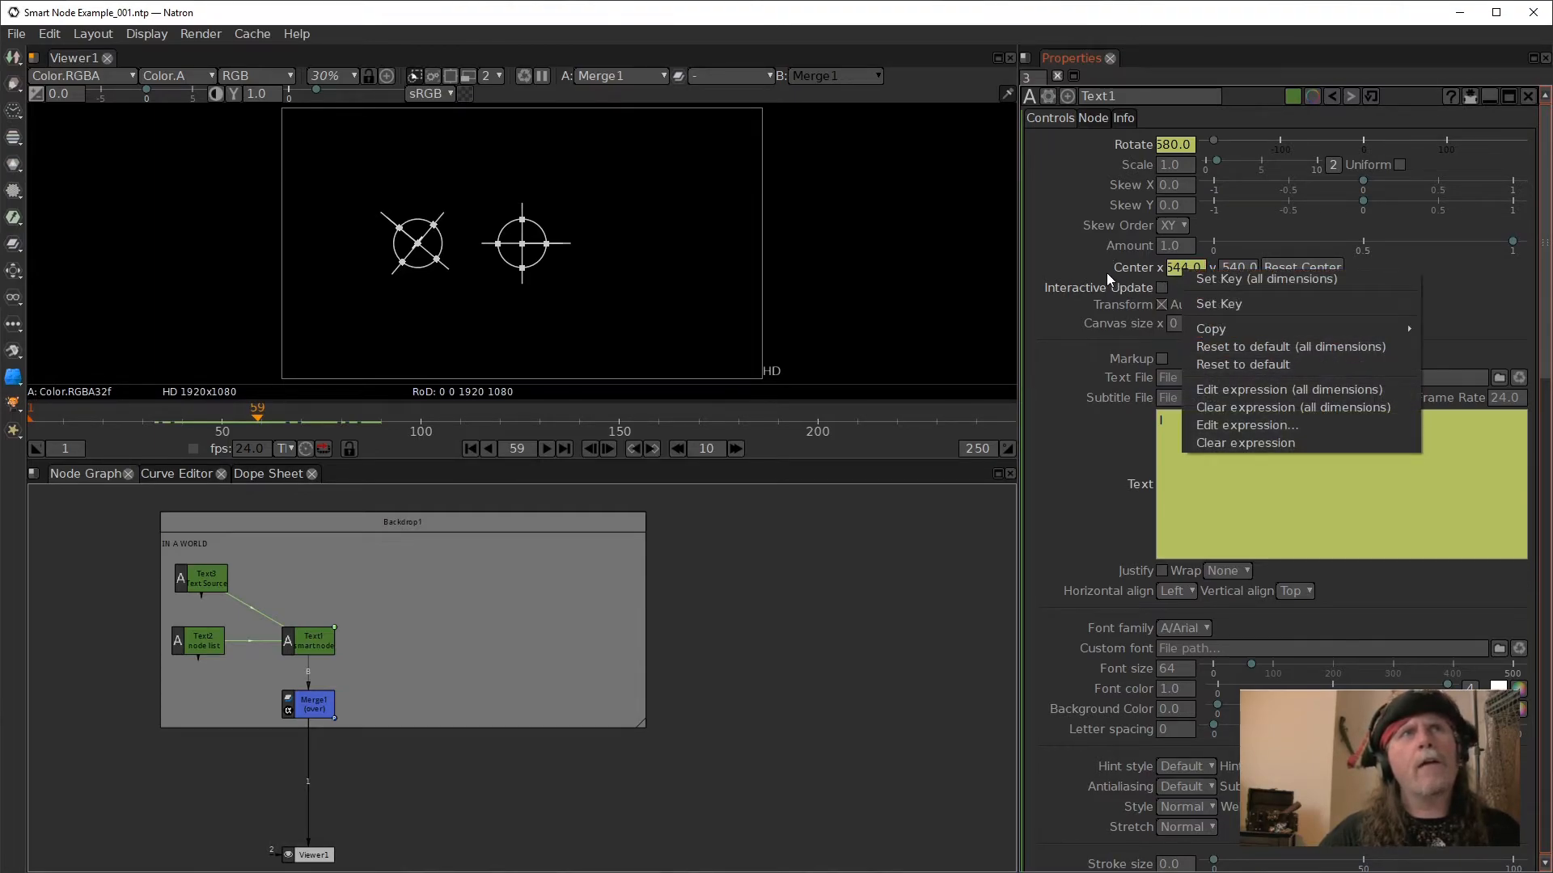
{"action": "left_click", "coordinate": [1214, 430]}
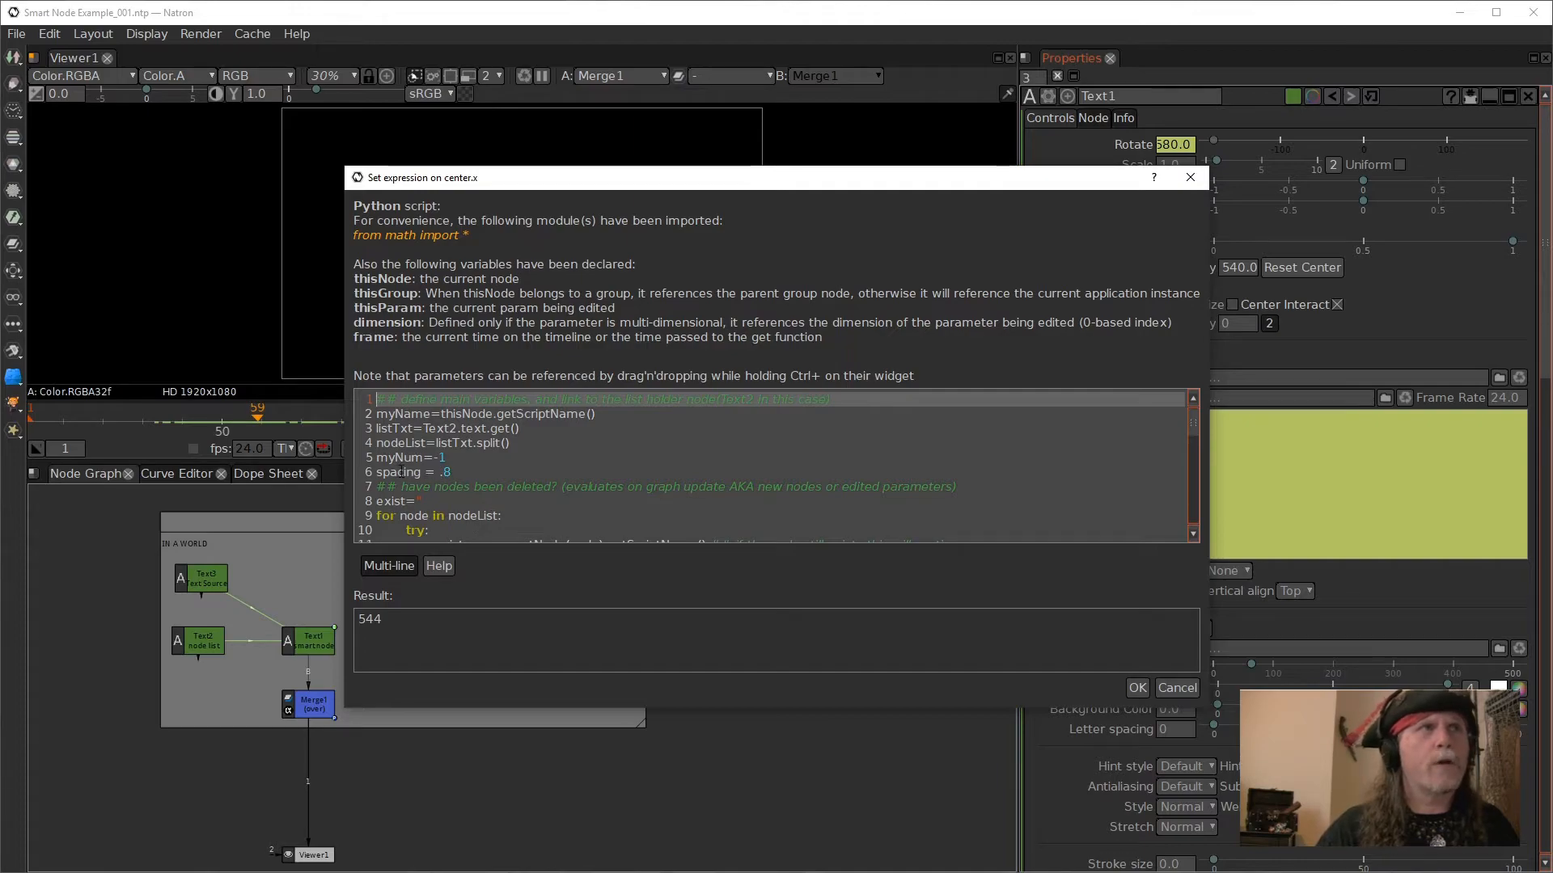
{"action": "triple_click", "coordinate": [402, 472]}
{"action": "left_click", "coordinate": [488, 475]}
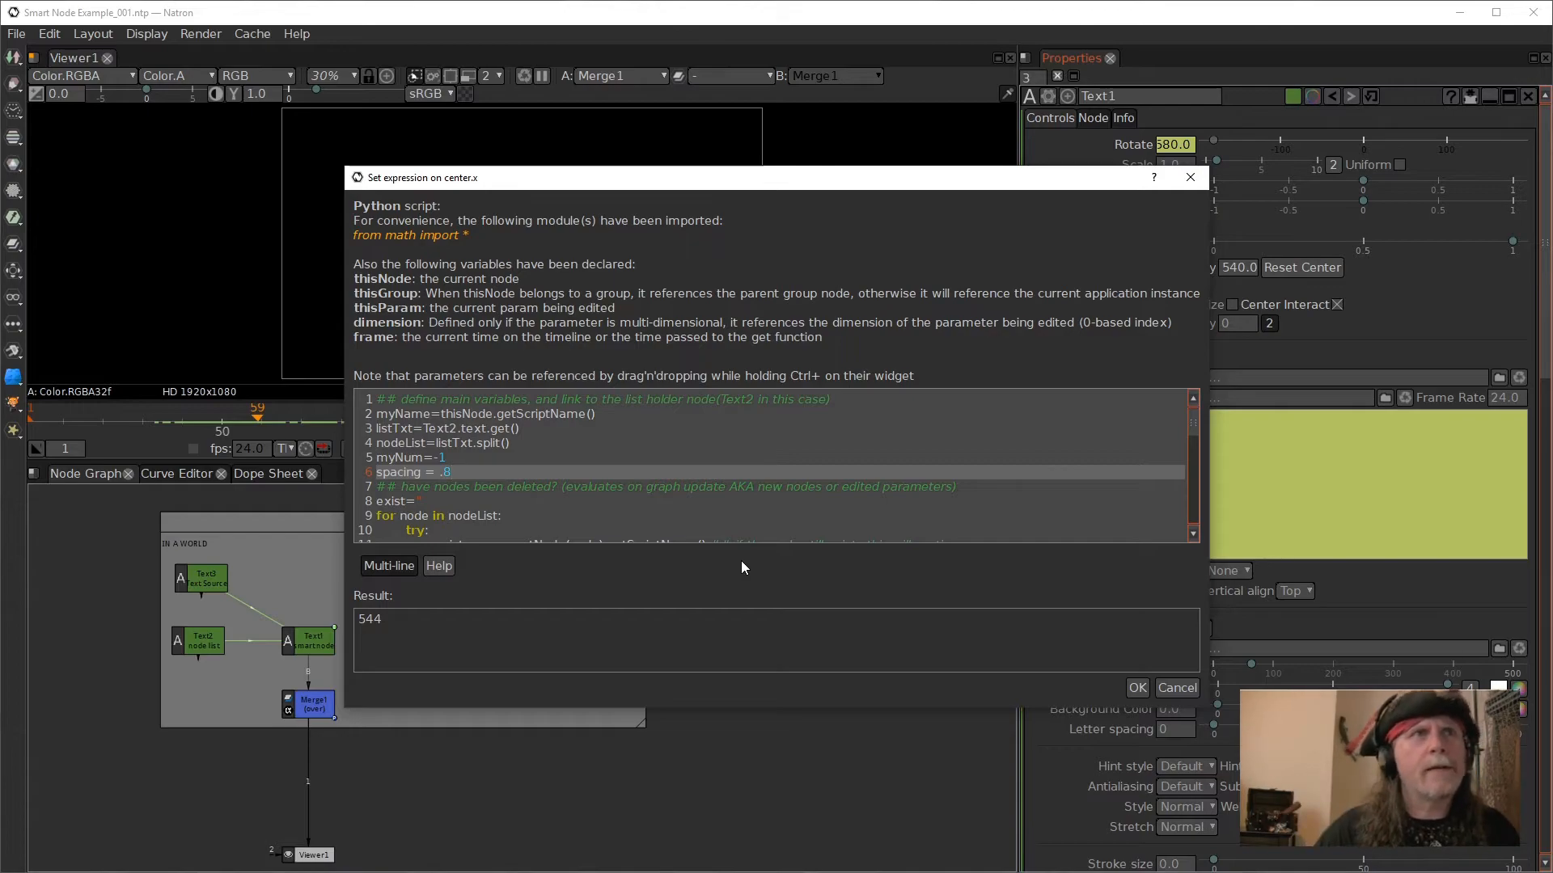
{"action": "scroll", "coordinate": [632, 496], "scroll_direction": "down", "scroll_amount": 1}
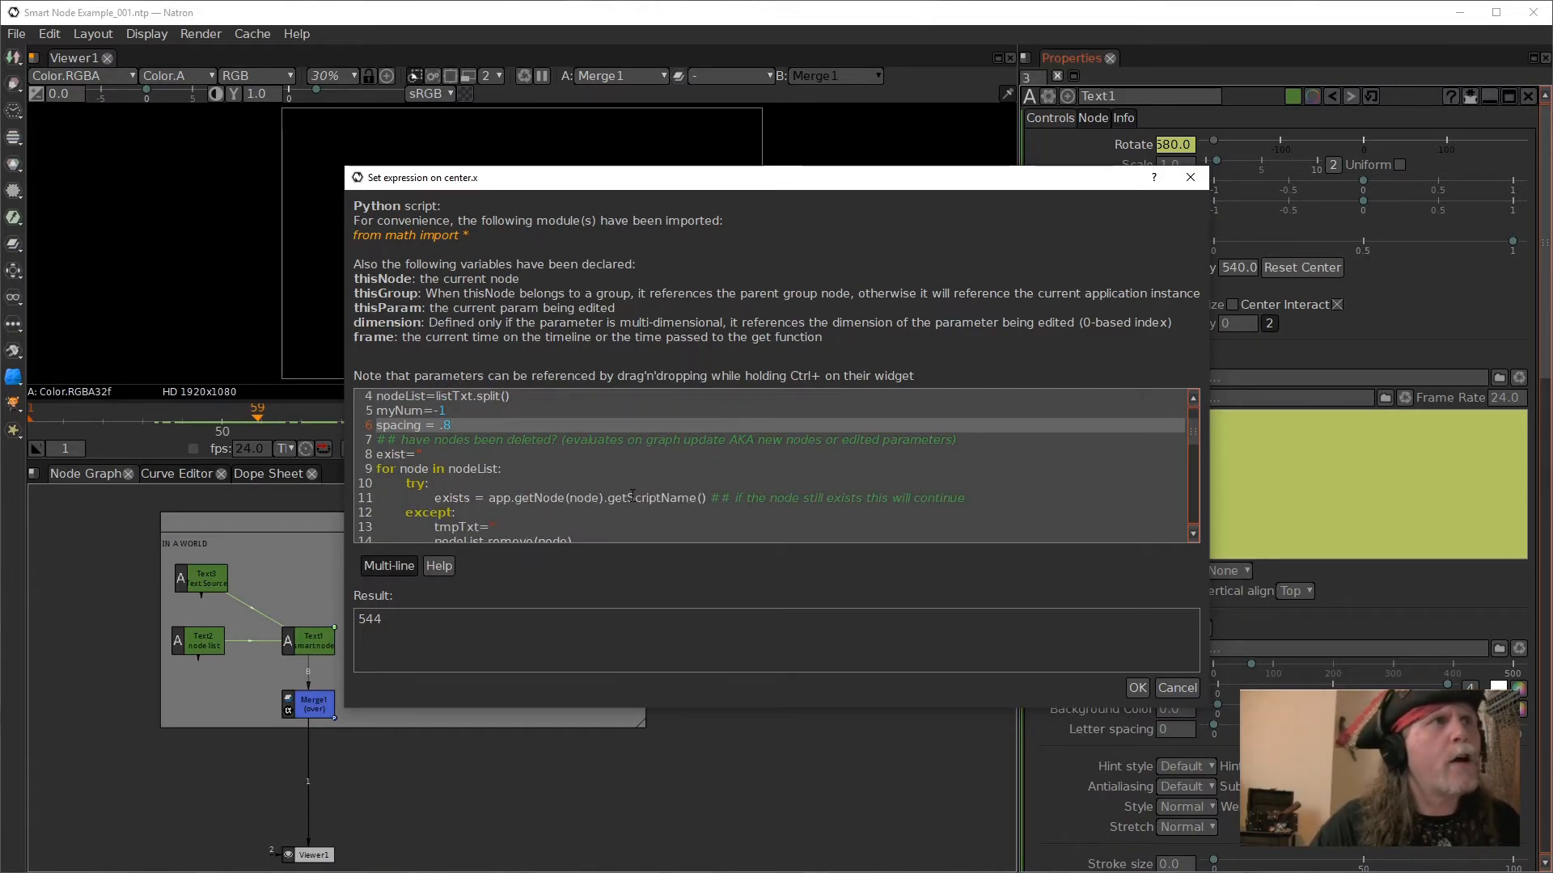
{"action": "left_click", "coordinate": [1177, 688]}
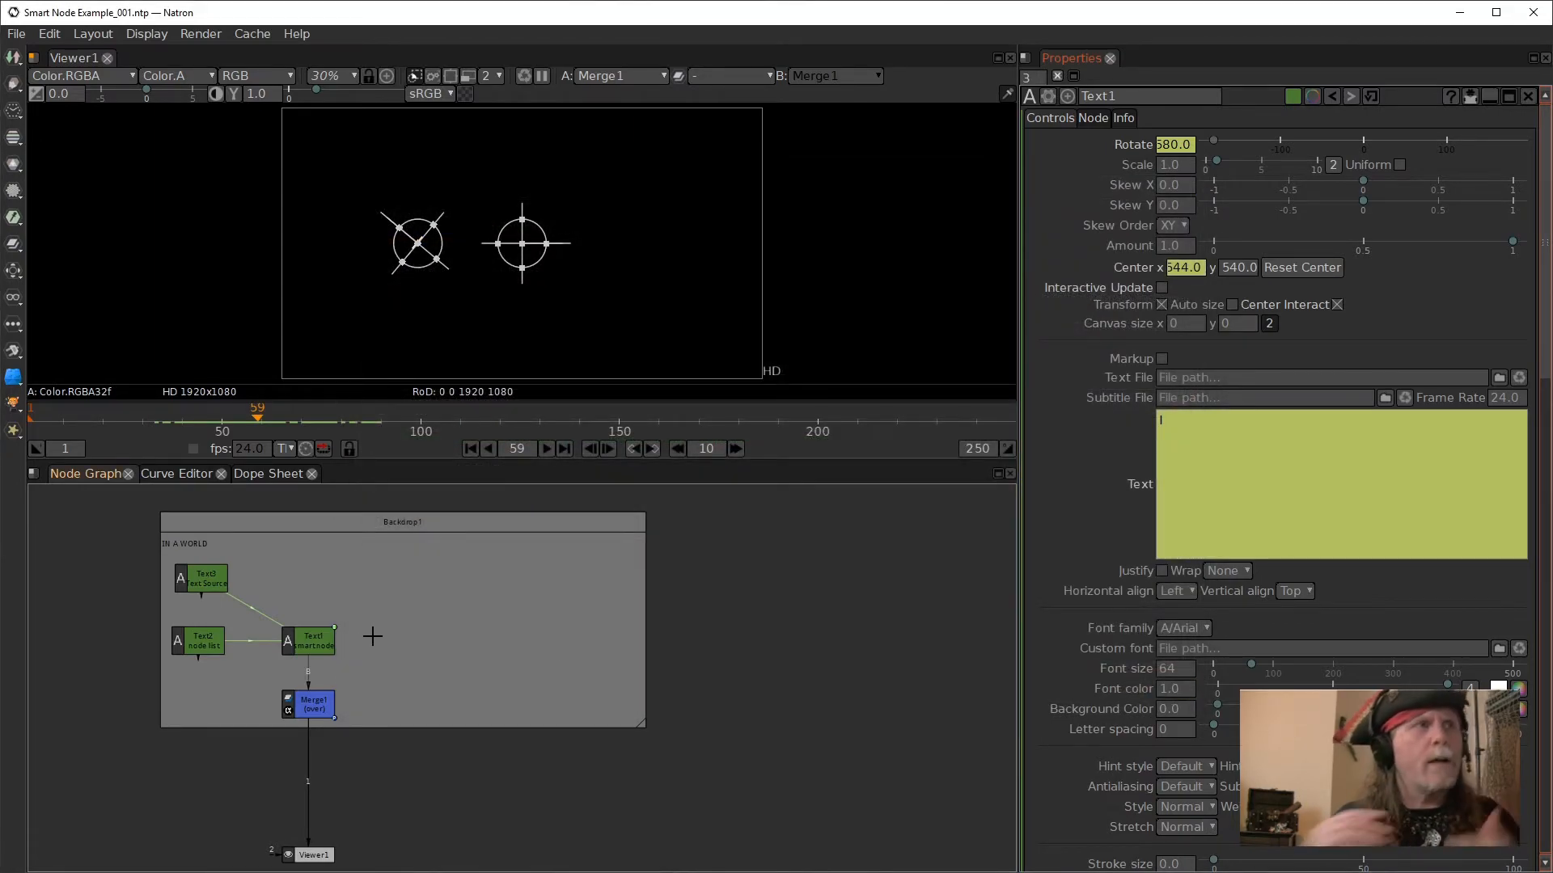
- Compare the Text3 source node with the Text1 smart node and read through the expression on Text1's text parameter
{"action": "left_click", "coordinate": [317, 649]}
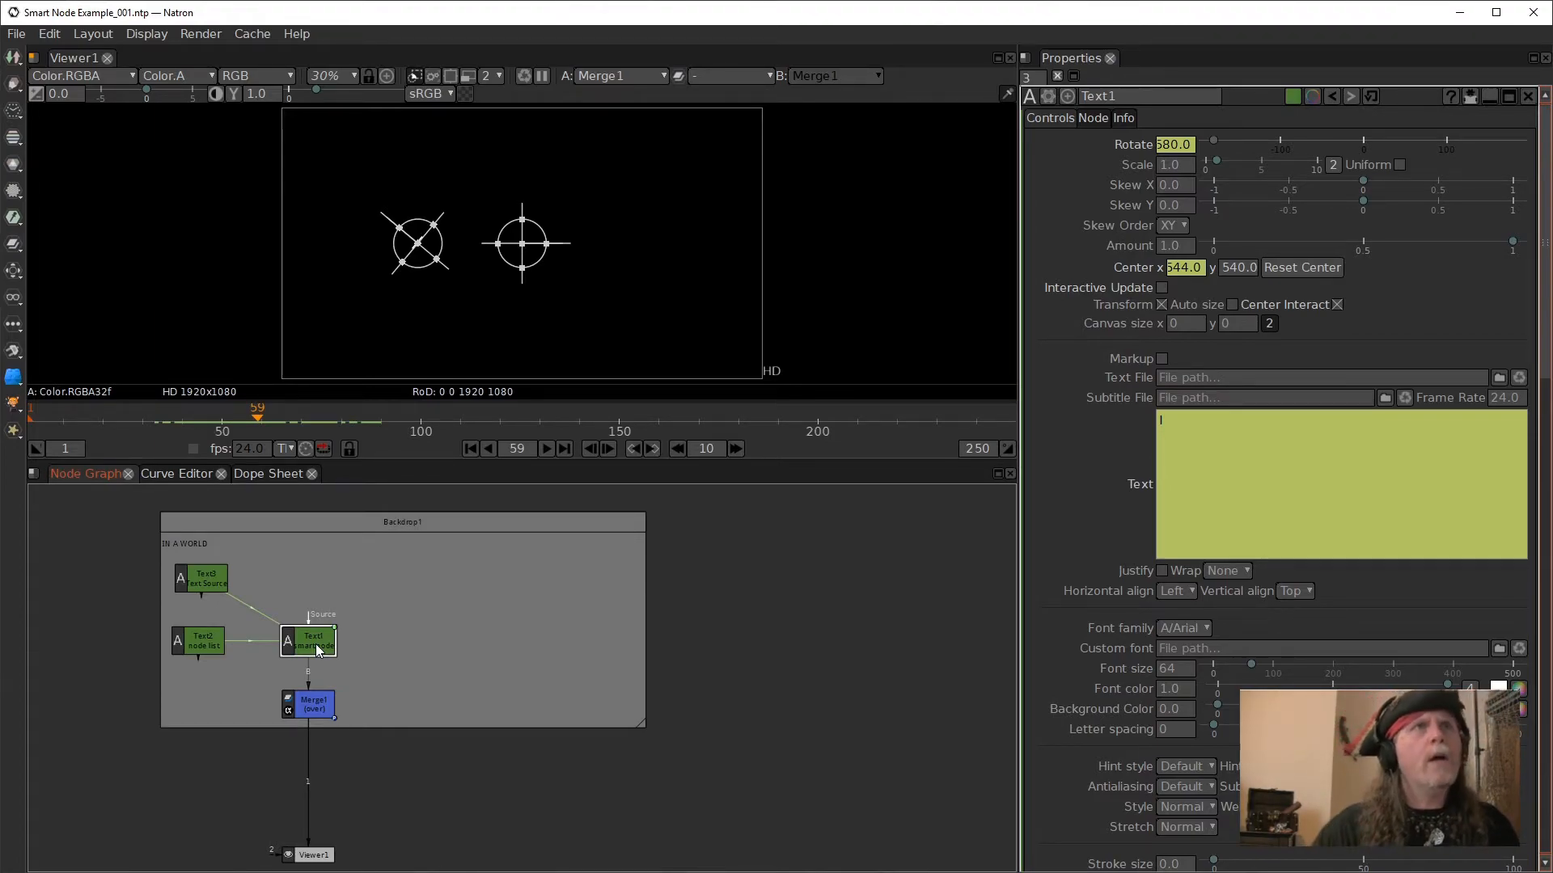
{"action": "left_click", "coordinate": [217, 581]}
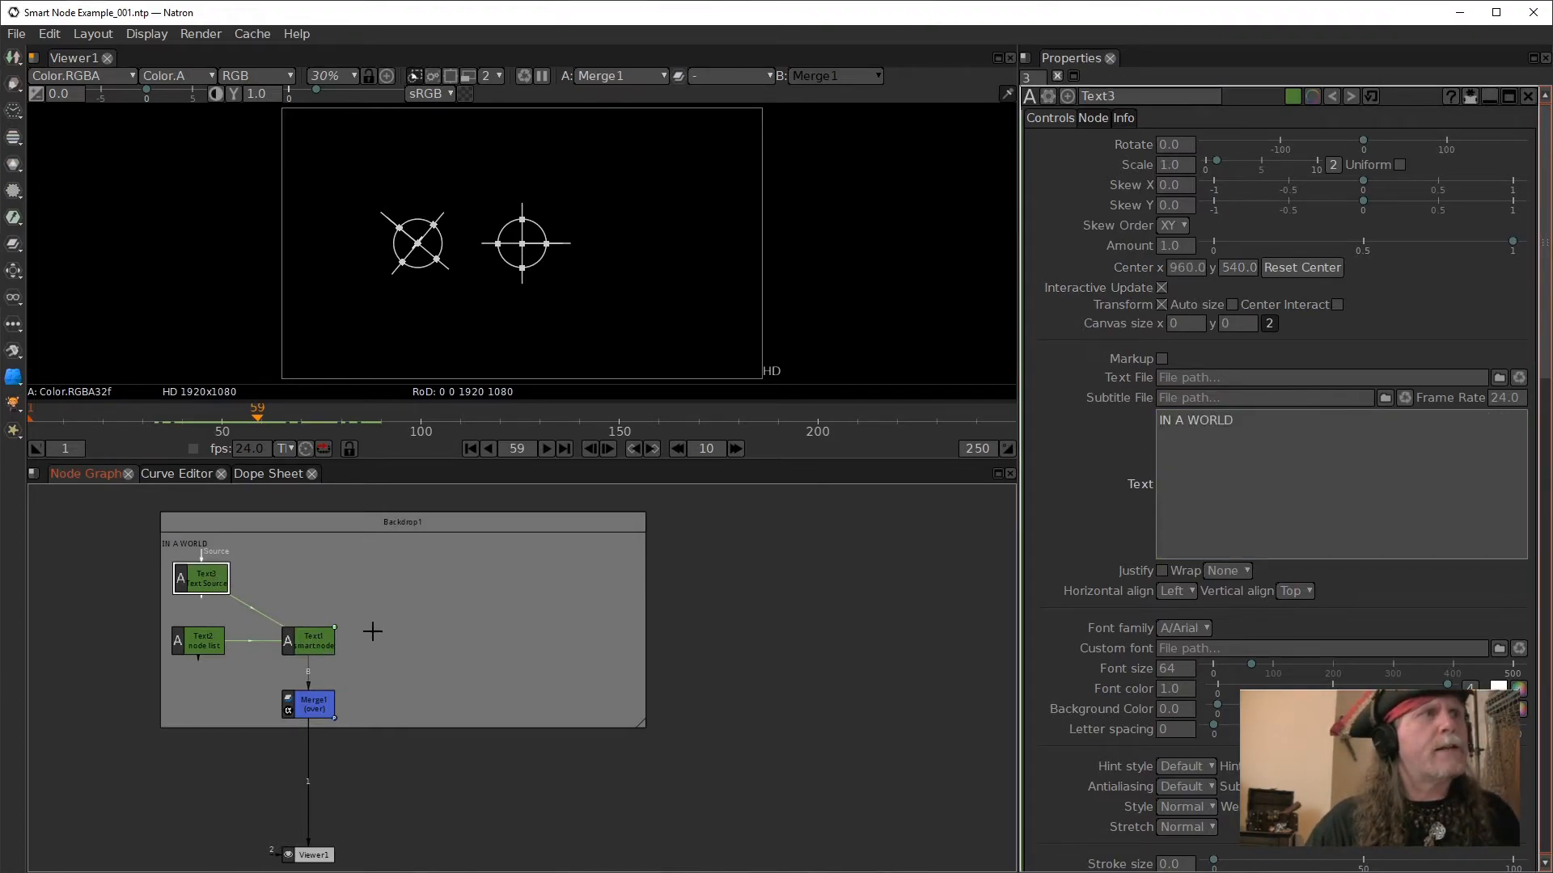
{"action": "left_click", "coordinate": [307, 641]}
{"action": "left_click", "coordinate": [1270, 483]}
{"action": "right_click", "coordinate": [1270, 483]}
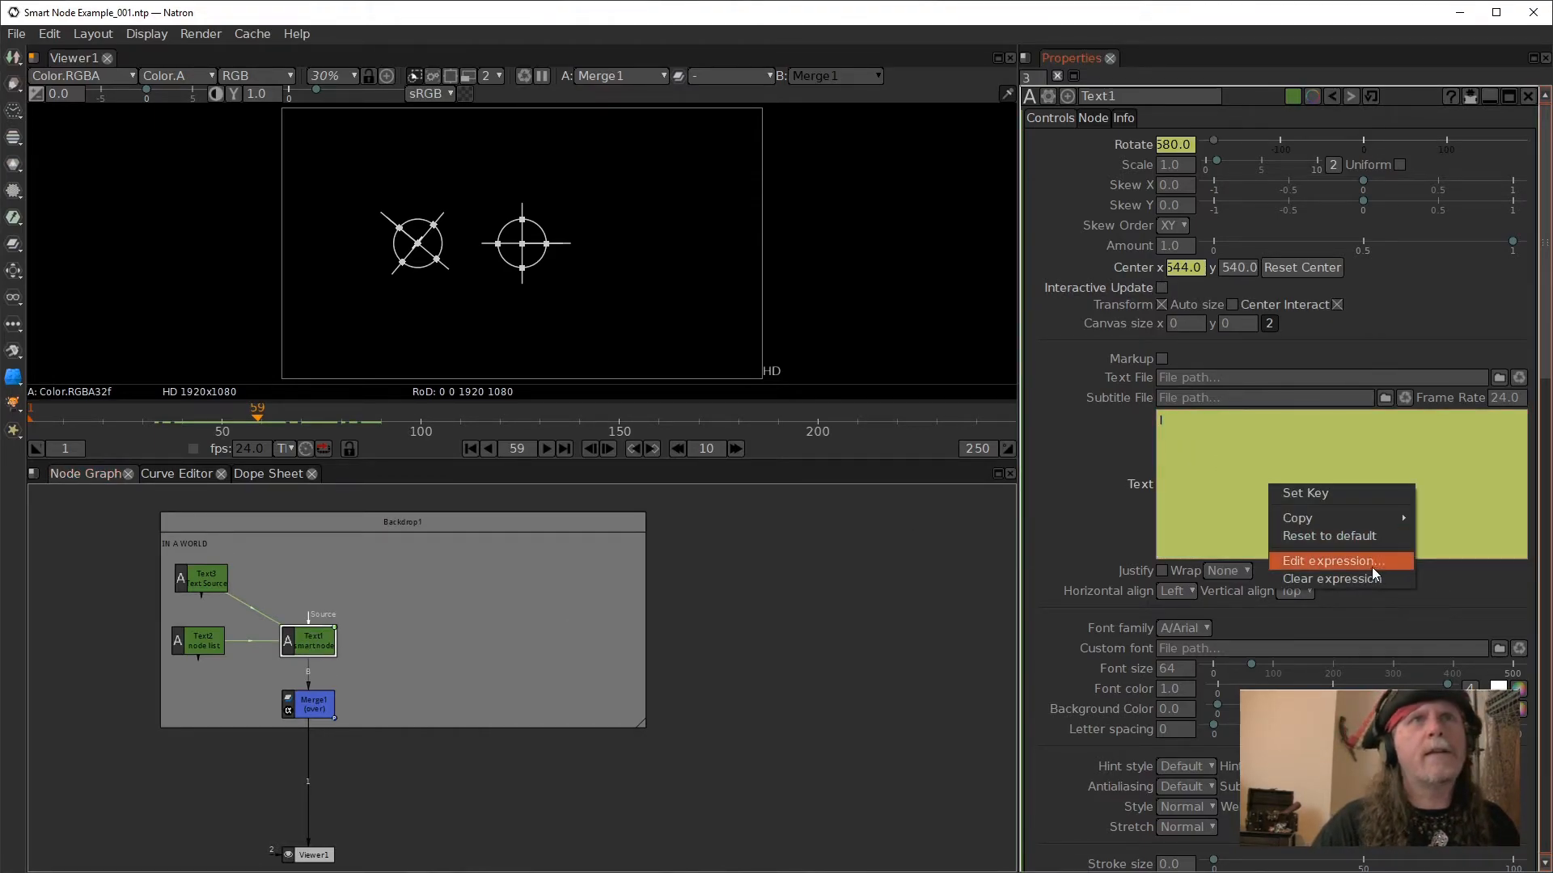
{"action": "left_click", "coordinate": [1318, 561]}
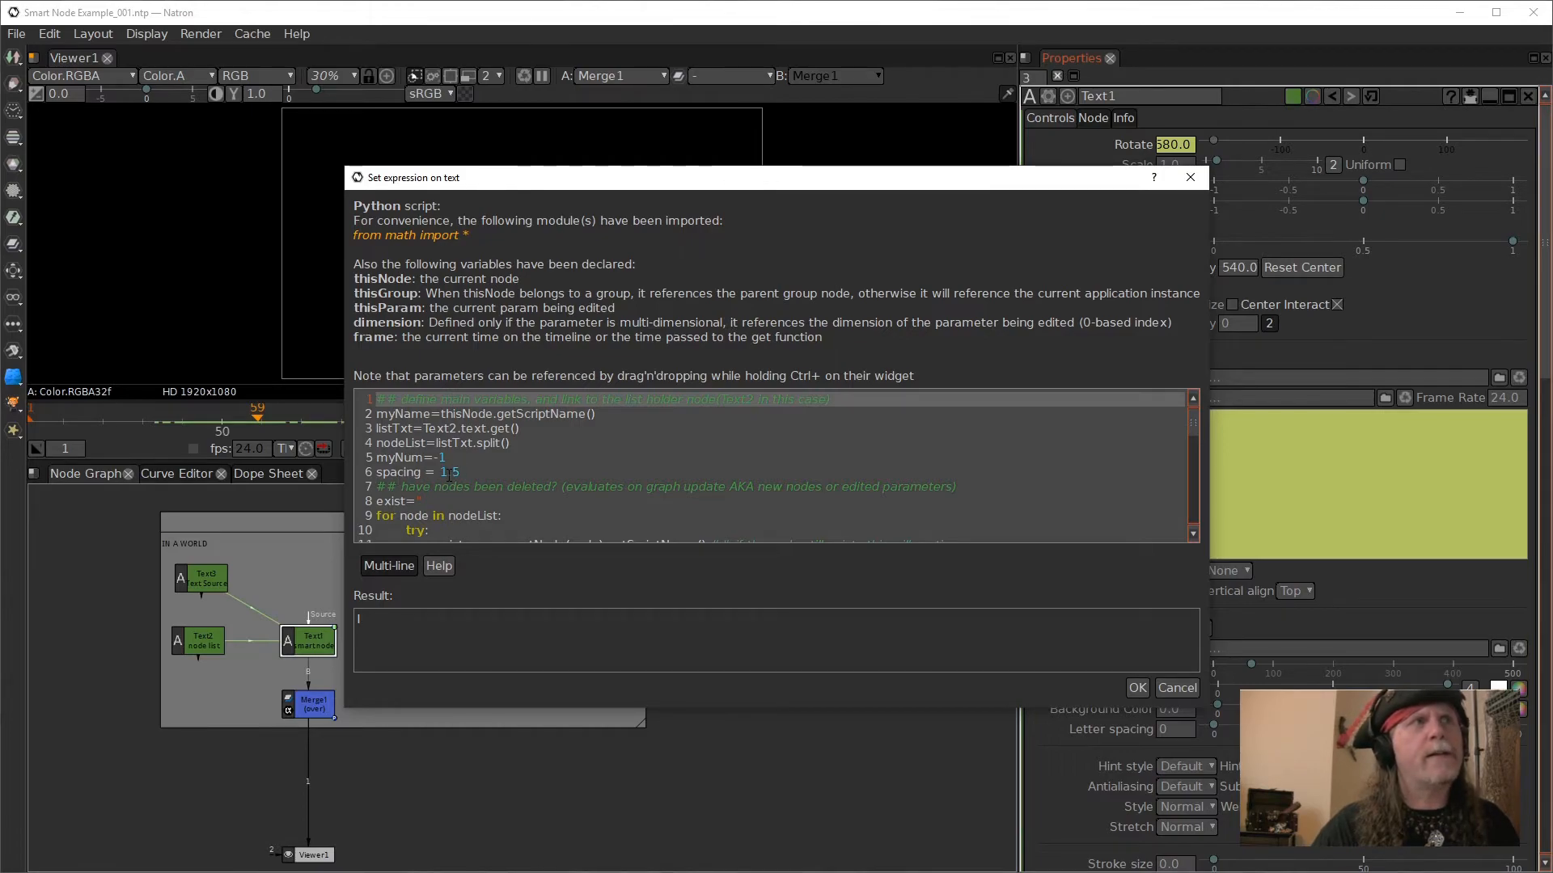
{"action": "scroll", "coordinate": [450, 477], "scroll_direction": "down", "scroll_amount": 1}
{"action": "scroll", "coordinate": [454, 482], "scroll_direction": "up", "scroll_amount": 1}
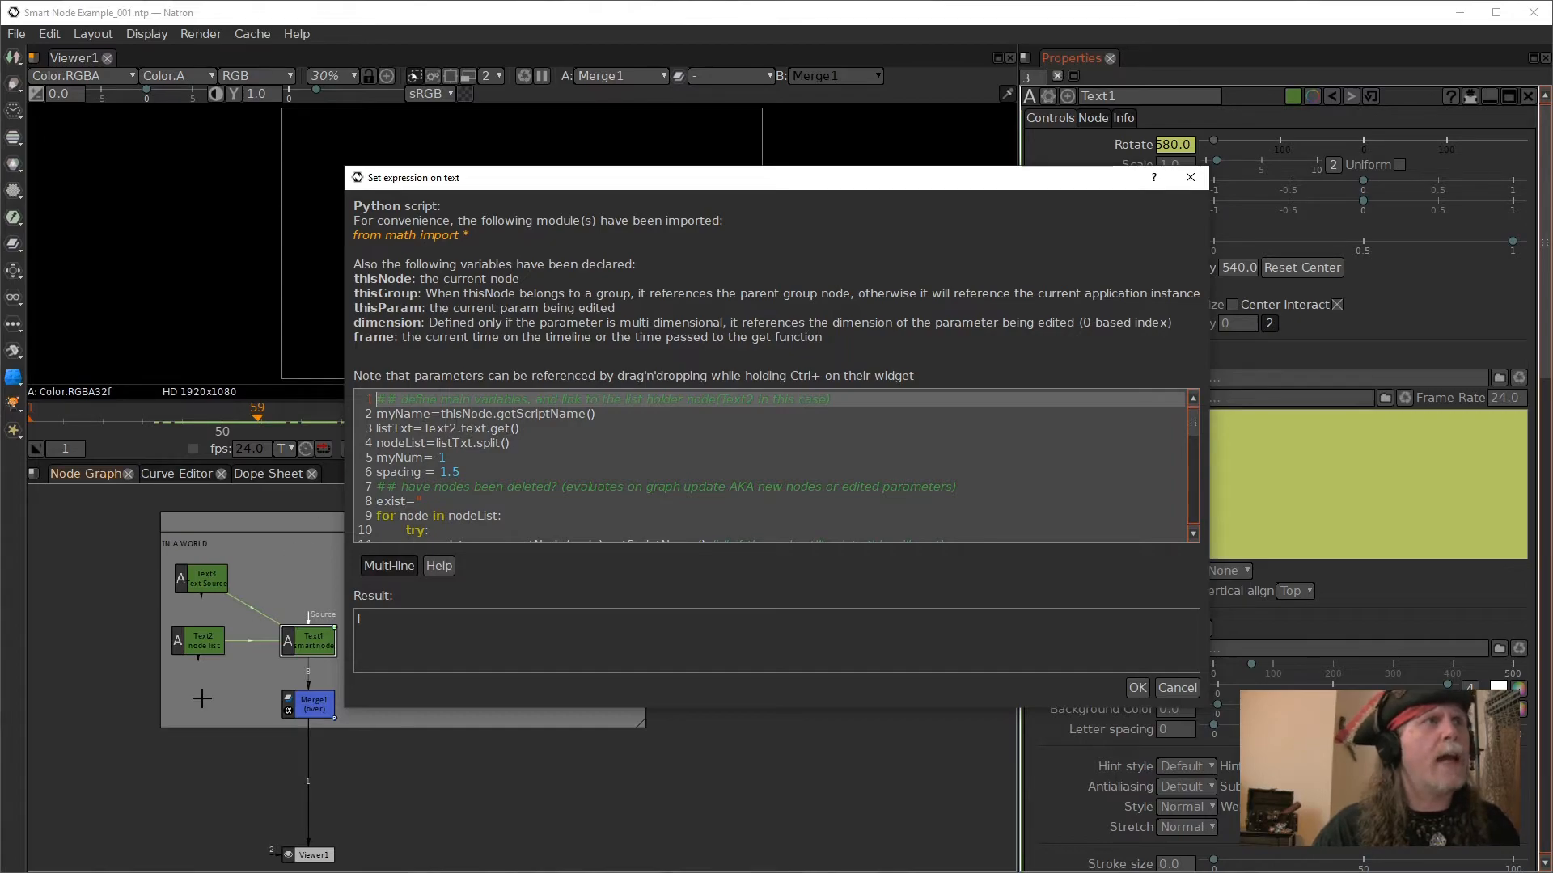
- Move the text expression dialog clear of the node graph and compare the node list in Text2's text with the Text1 smart node
{"action": "left_click", "coordinate": [198, 644]}
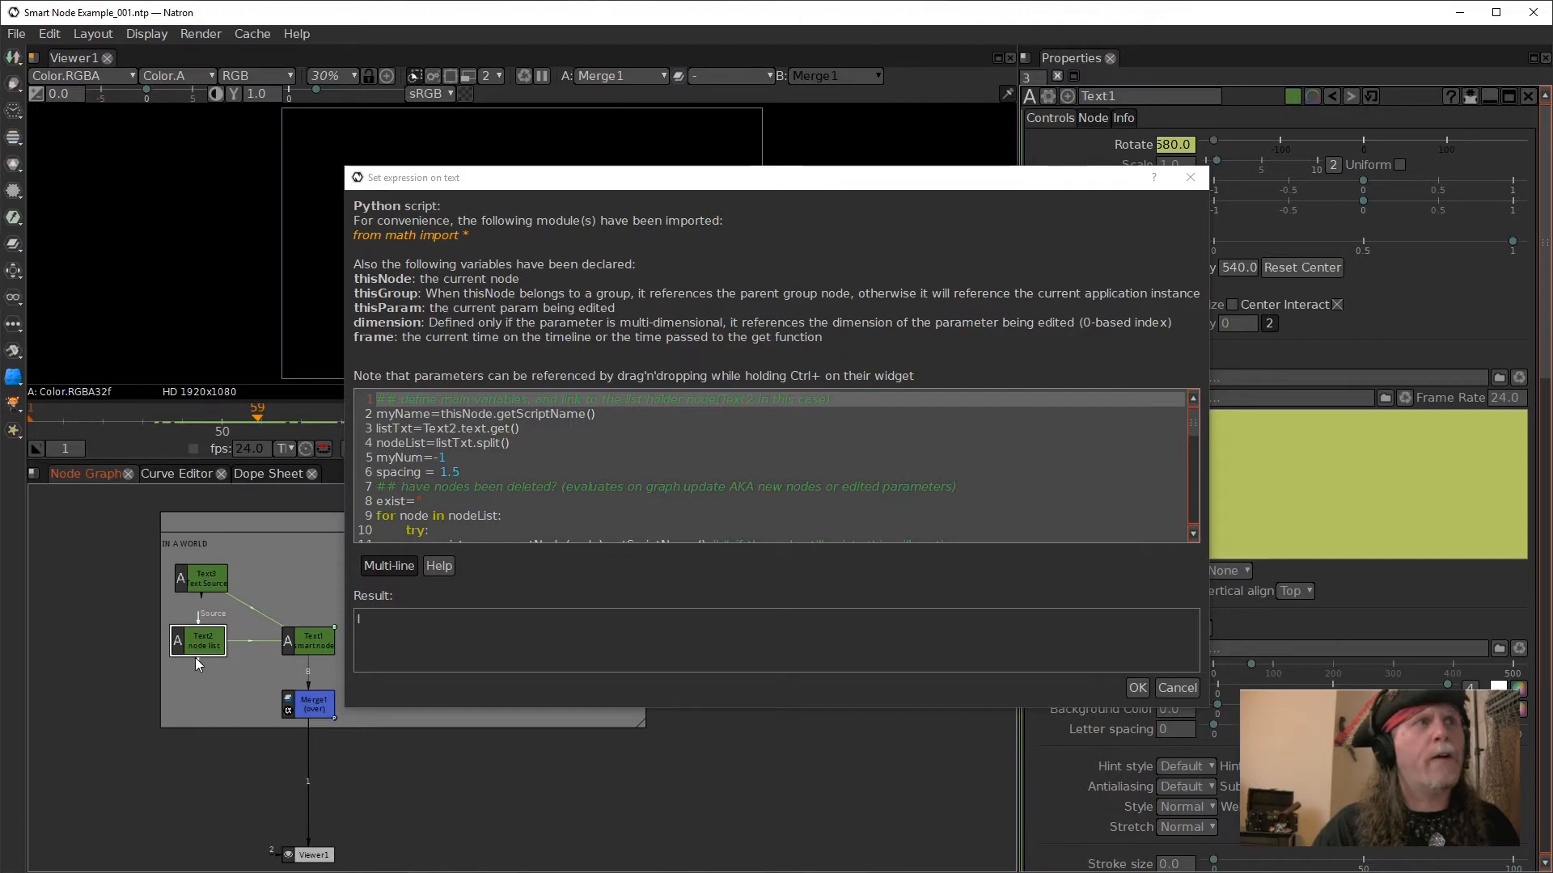
{"action": "left_click_drag", "start_coordinate": [687, 188], "coordinate": [590, 819]}
{"action": "left_click", "coordinate": [186, 646]}
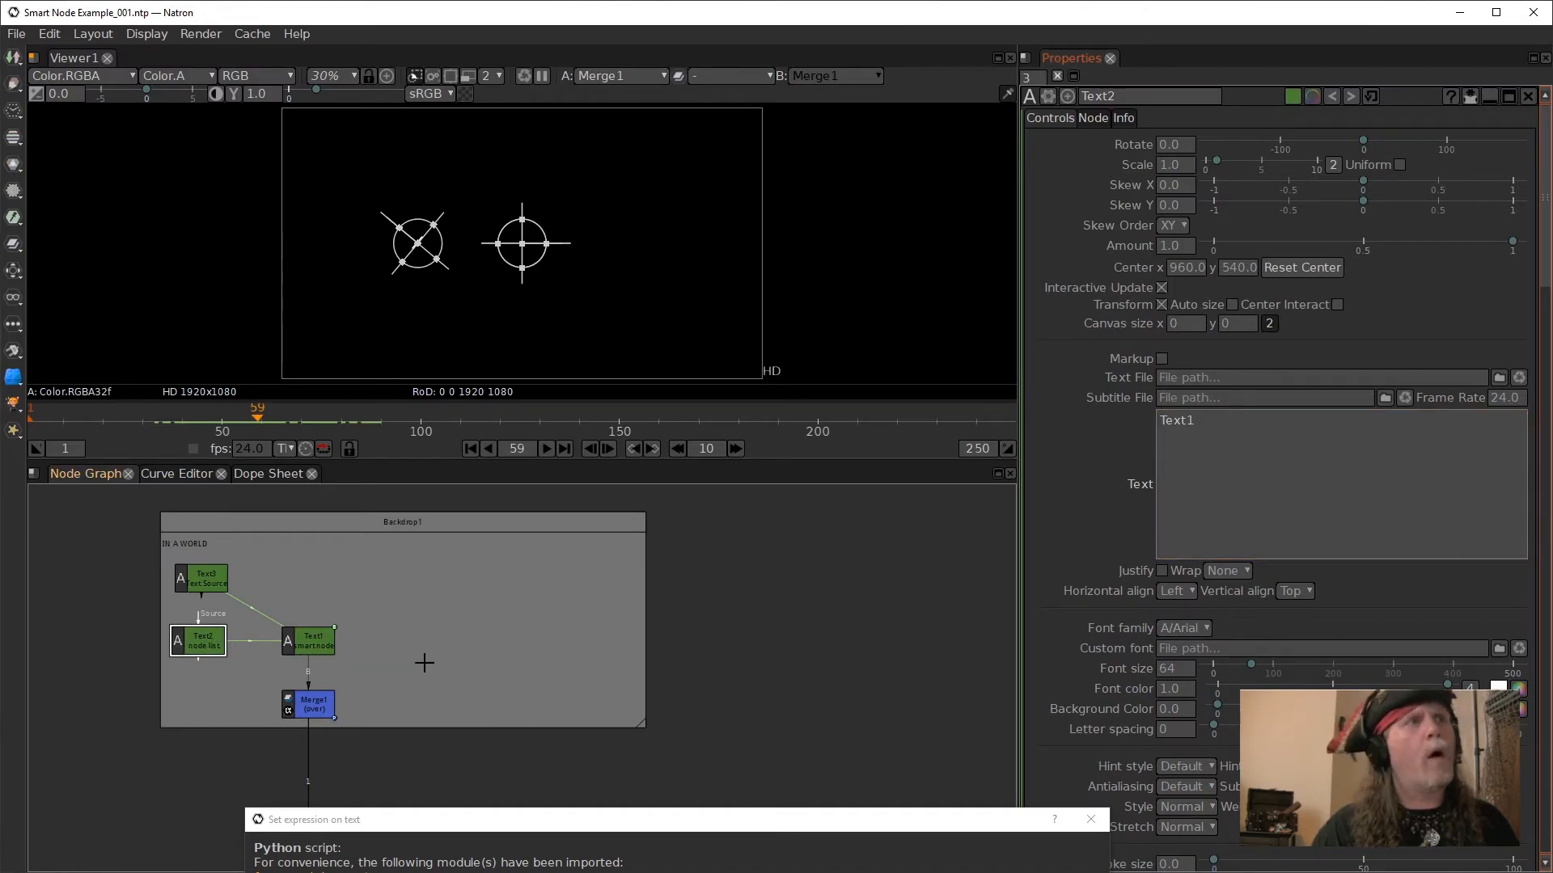
{"action": "left_click", "coordinate": [317, 645]}
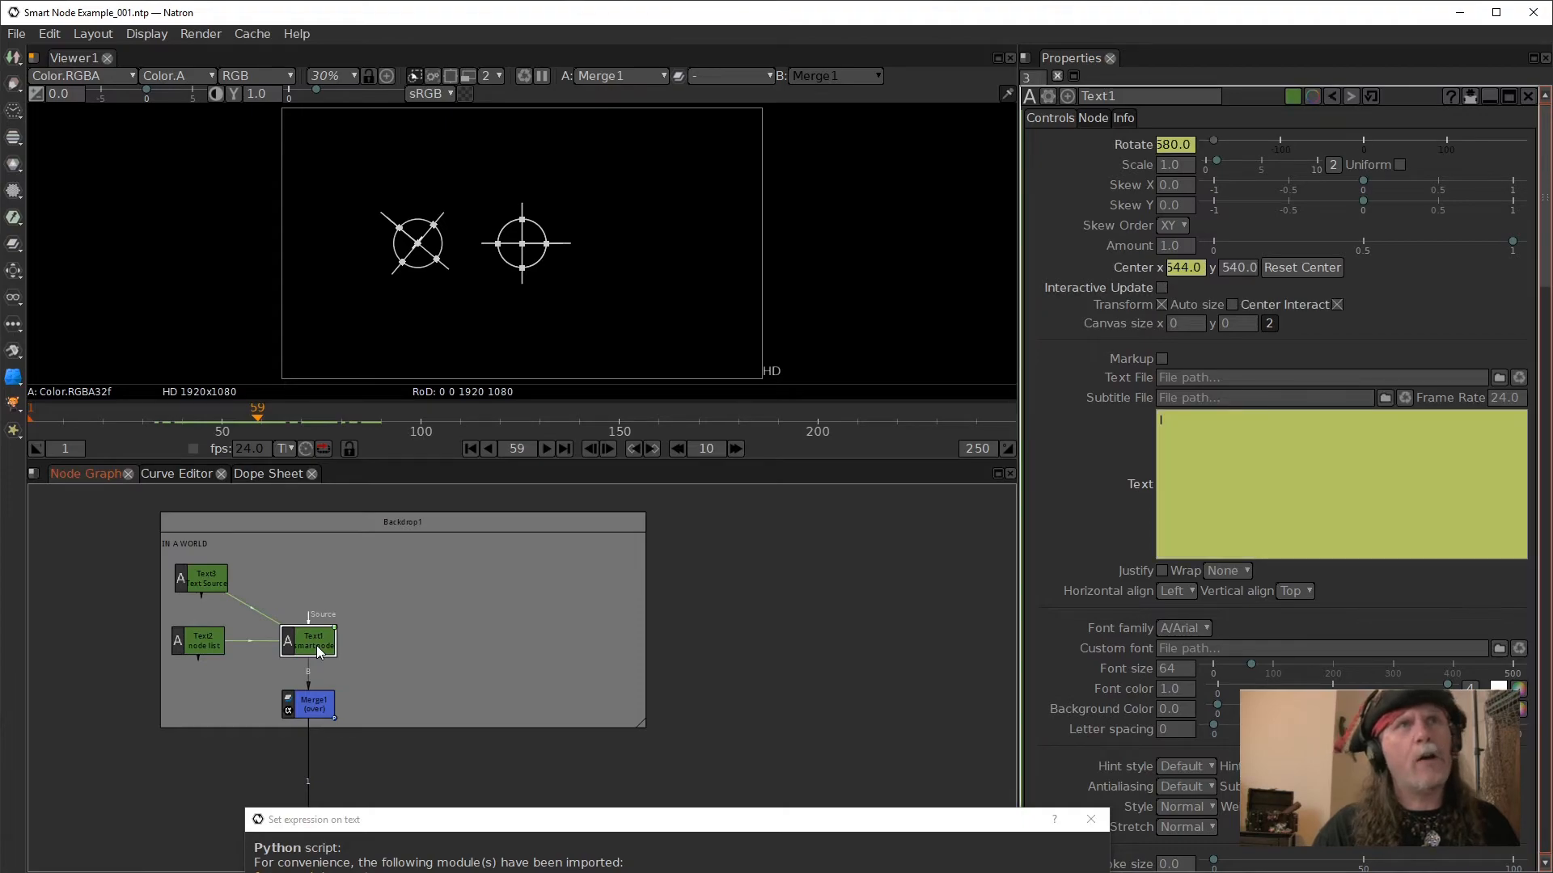
{"action": "left_click", "coordinate": [194, 647]}
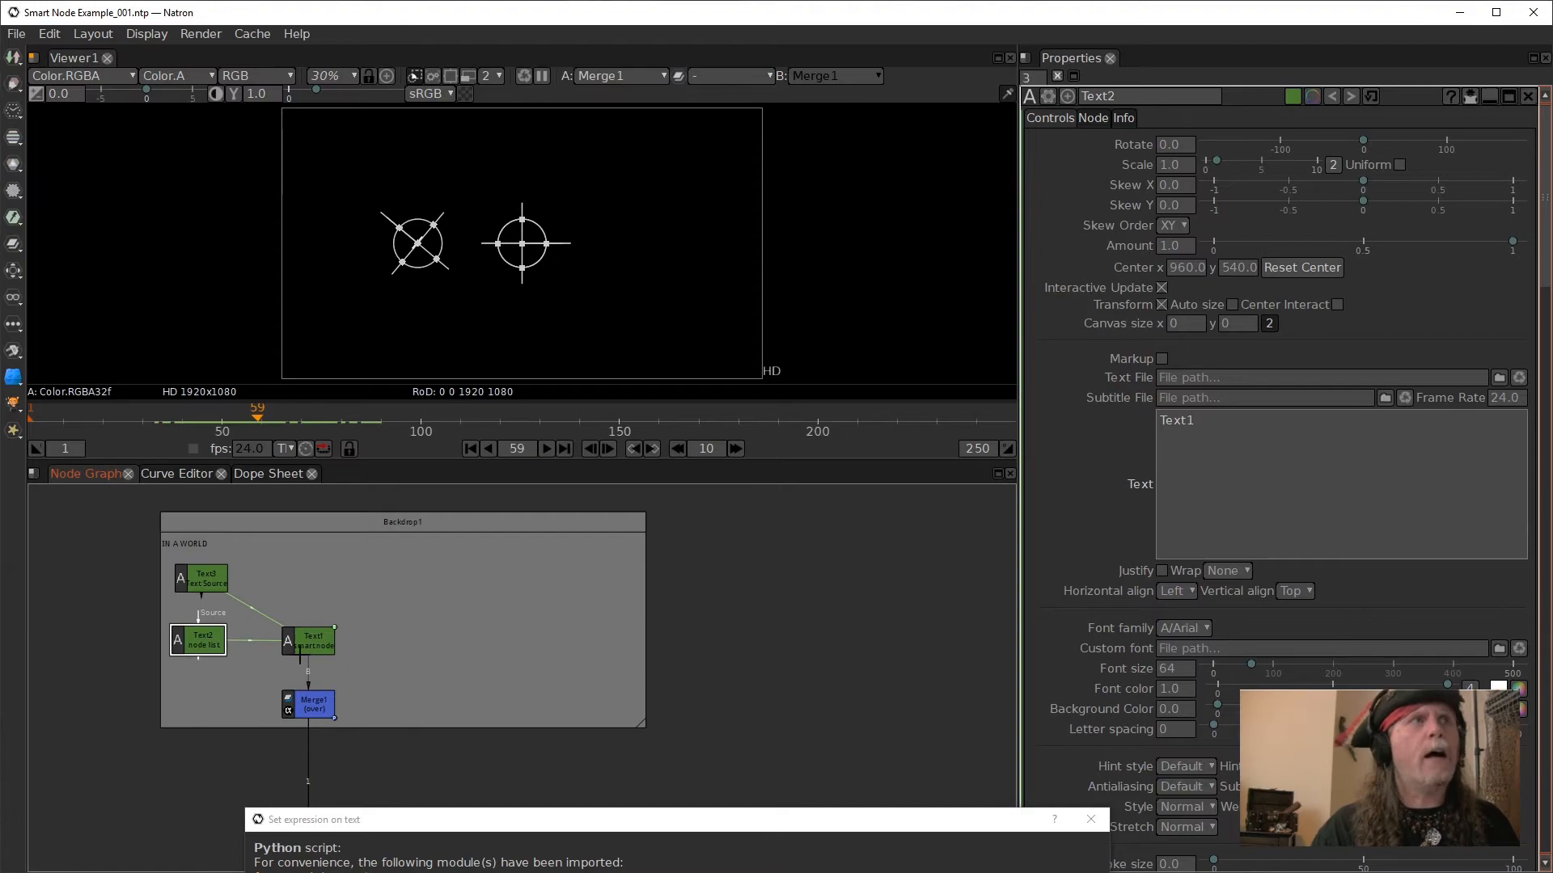
{"action": "left_click", "coordinate": [317, 645]}
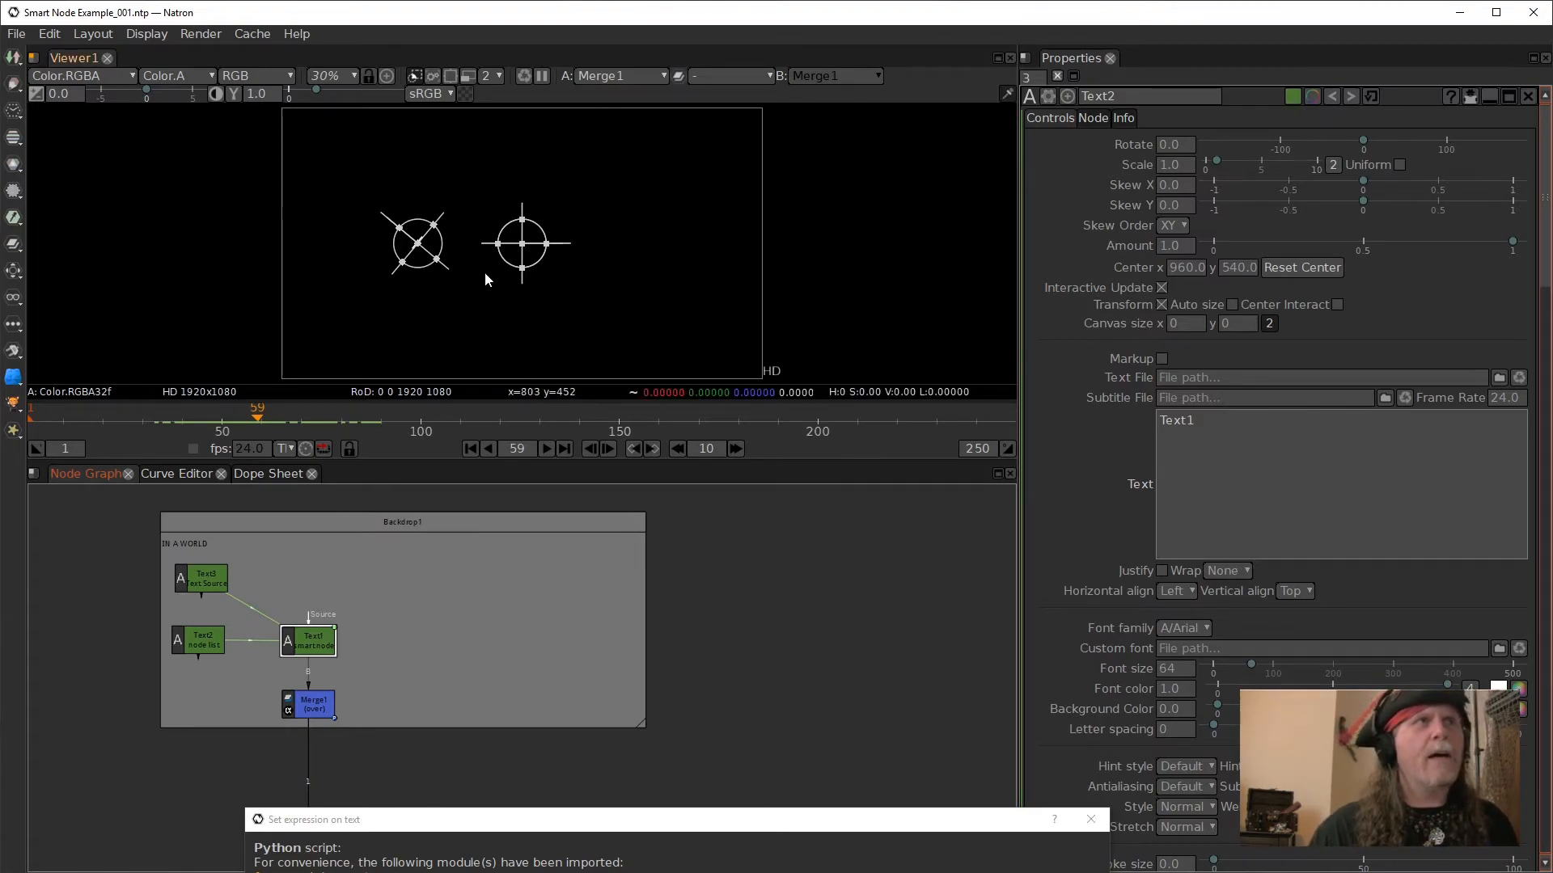
- Hide the viewer overlays, clone the Text1 smart node and place the clone just above and to the right of Text1 in the backdrop
{"action": "right_click", "coordinate": [668, 288]}
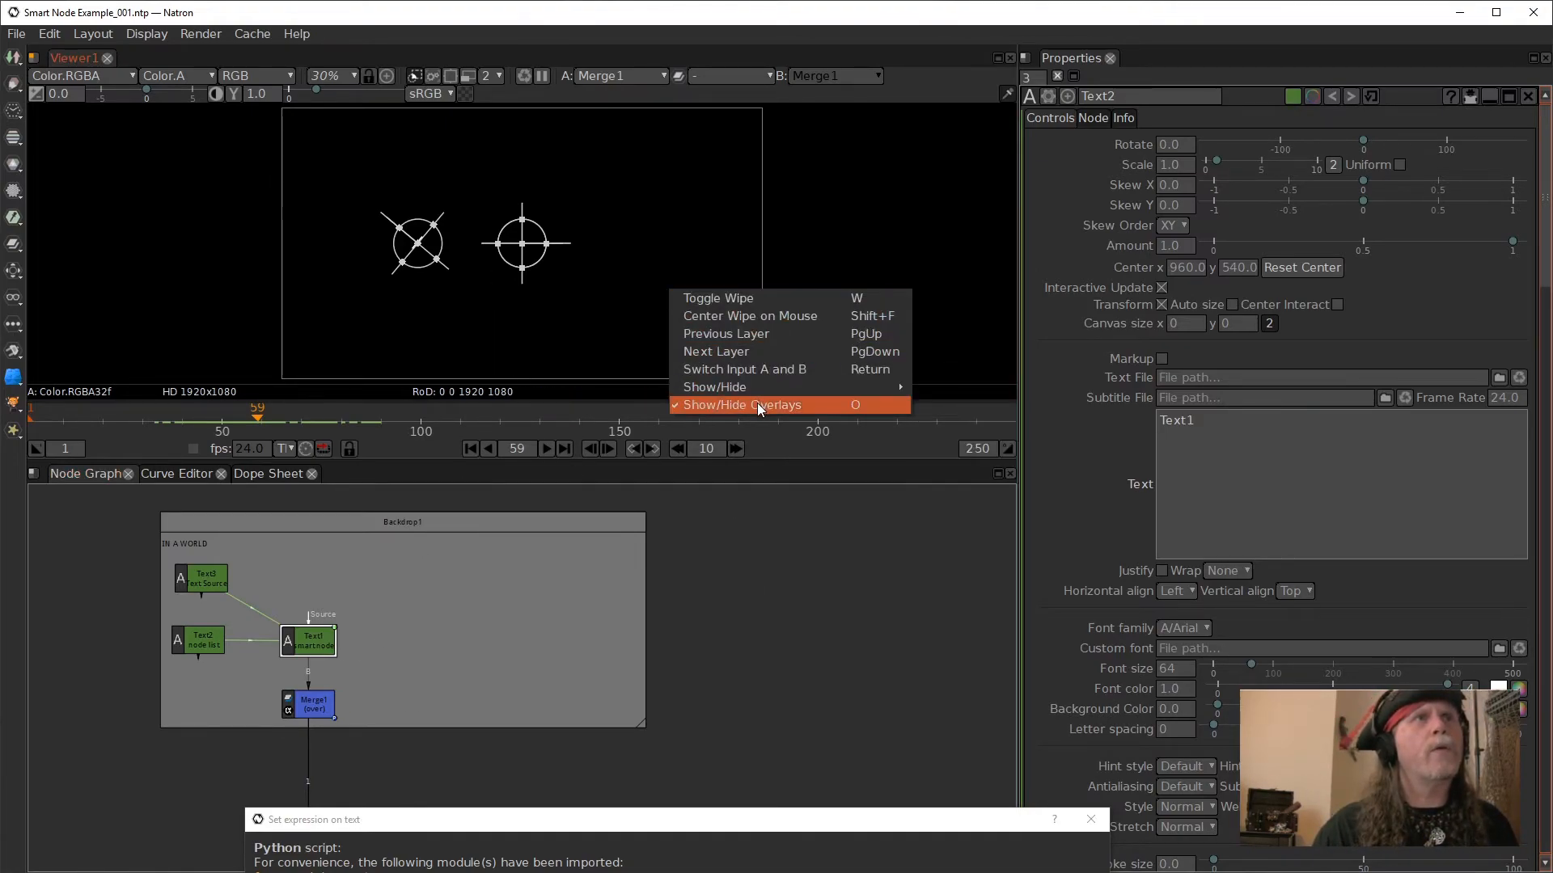
{"action": "left_click", "coordinate": [756, 404]}
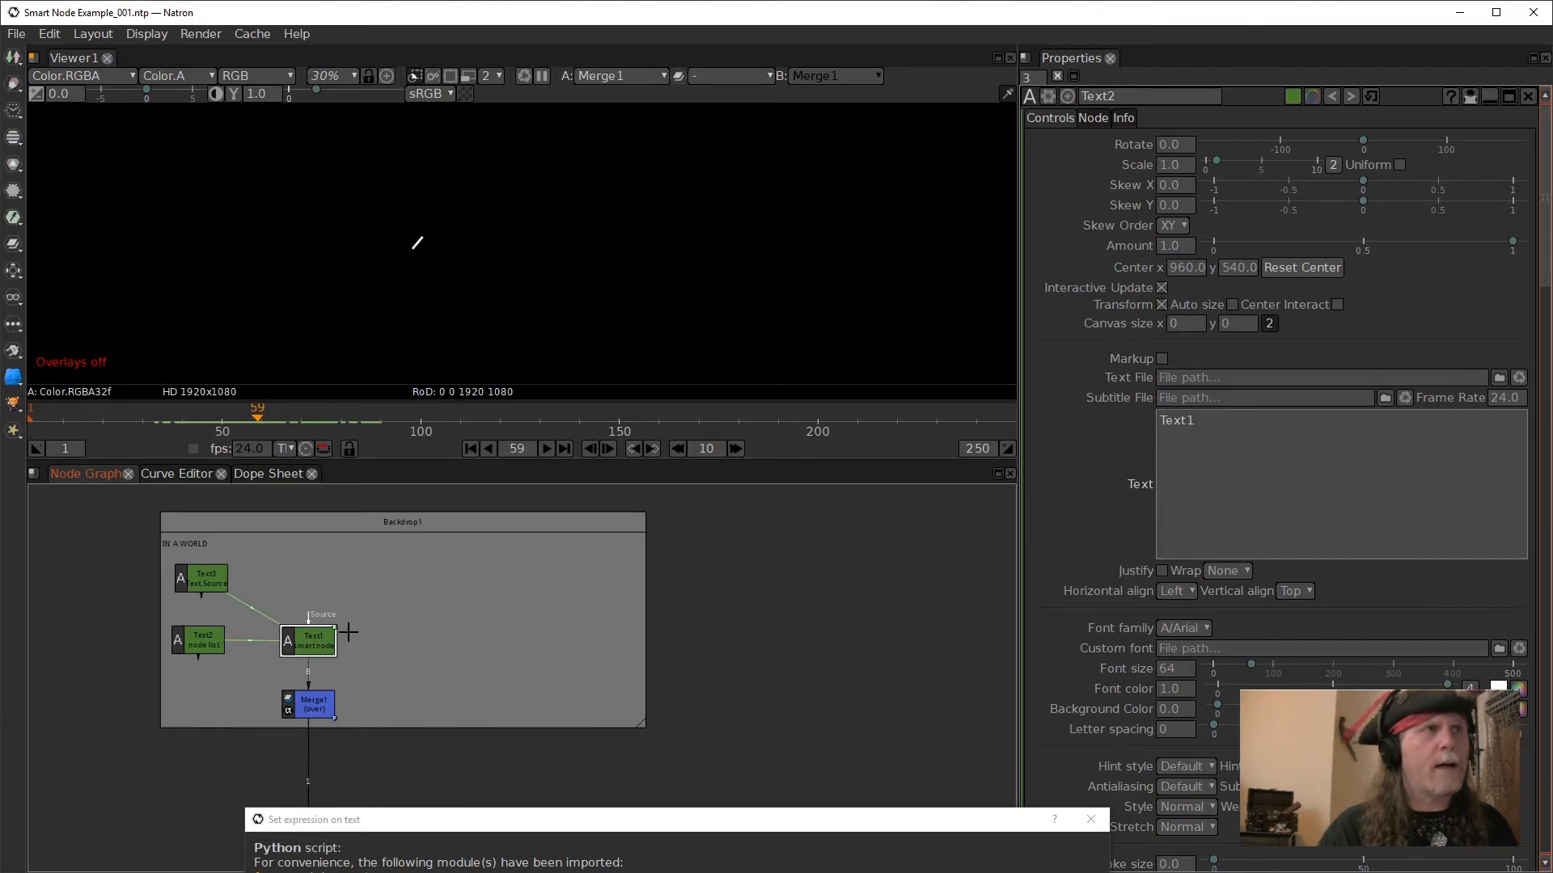
{"action": "key", "text": "alt+k"}
{"action": "left_click_drag", "start_coordinate": [162, 644], "coordinate": [409, 592]}
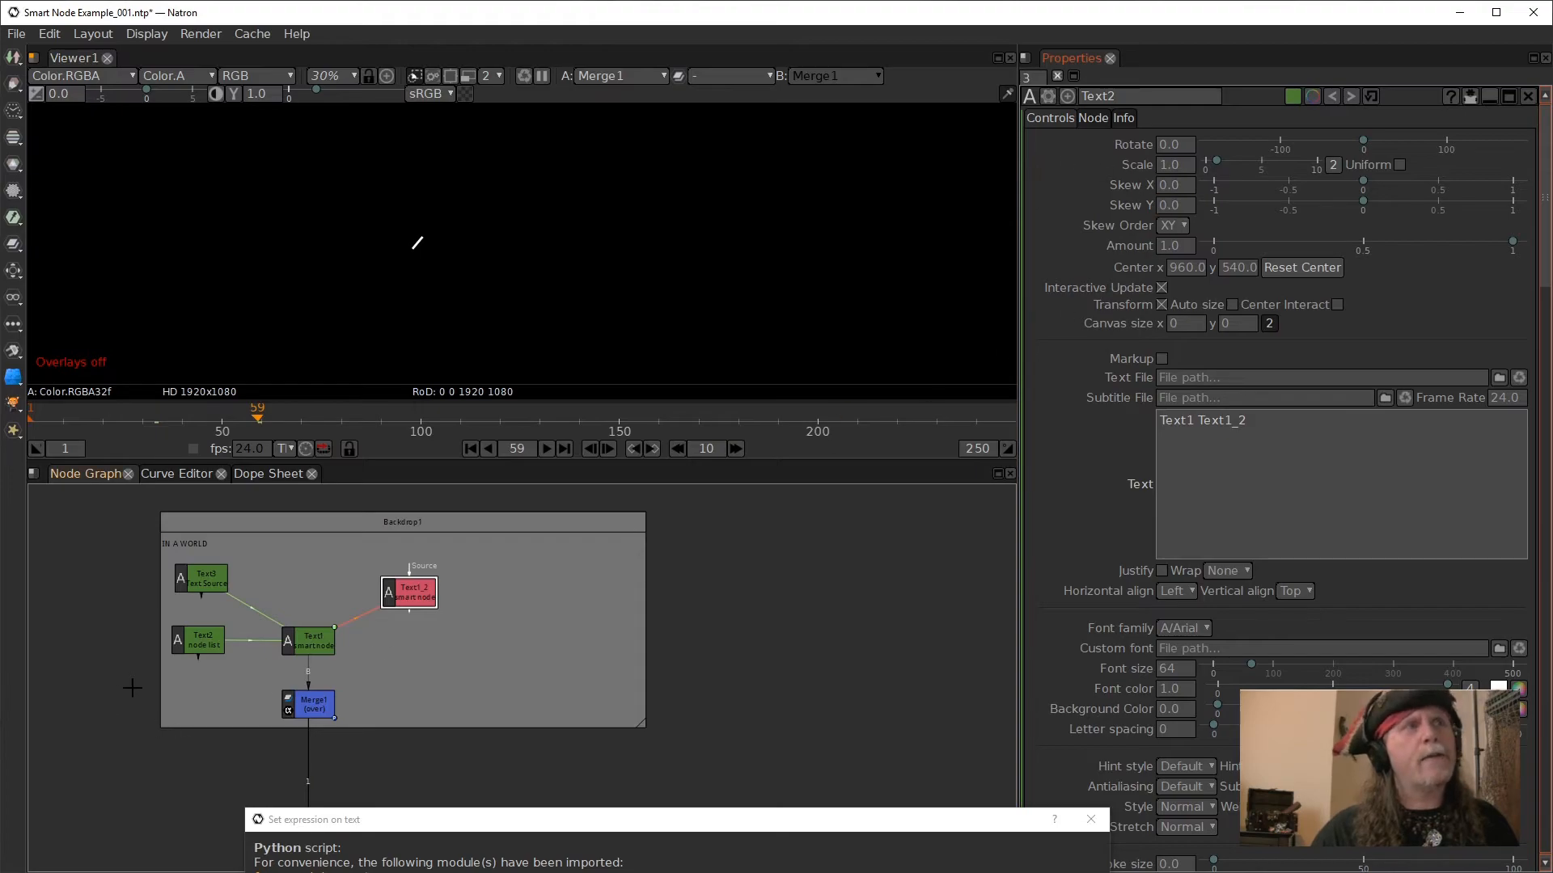
{"action": "left_click", "coordinate": [1199, 440]}
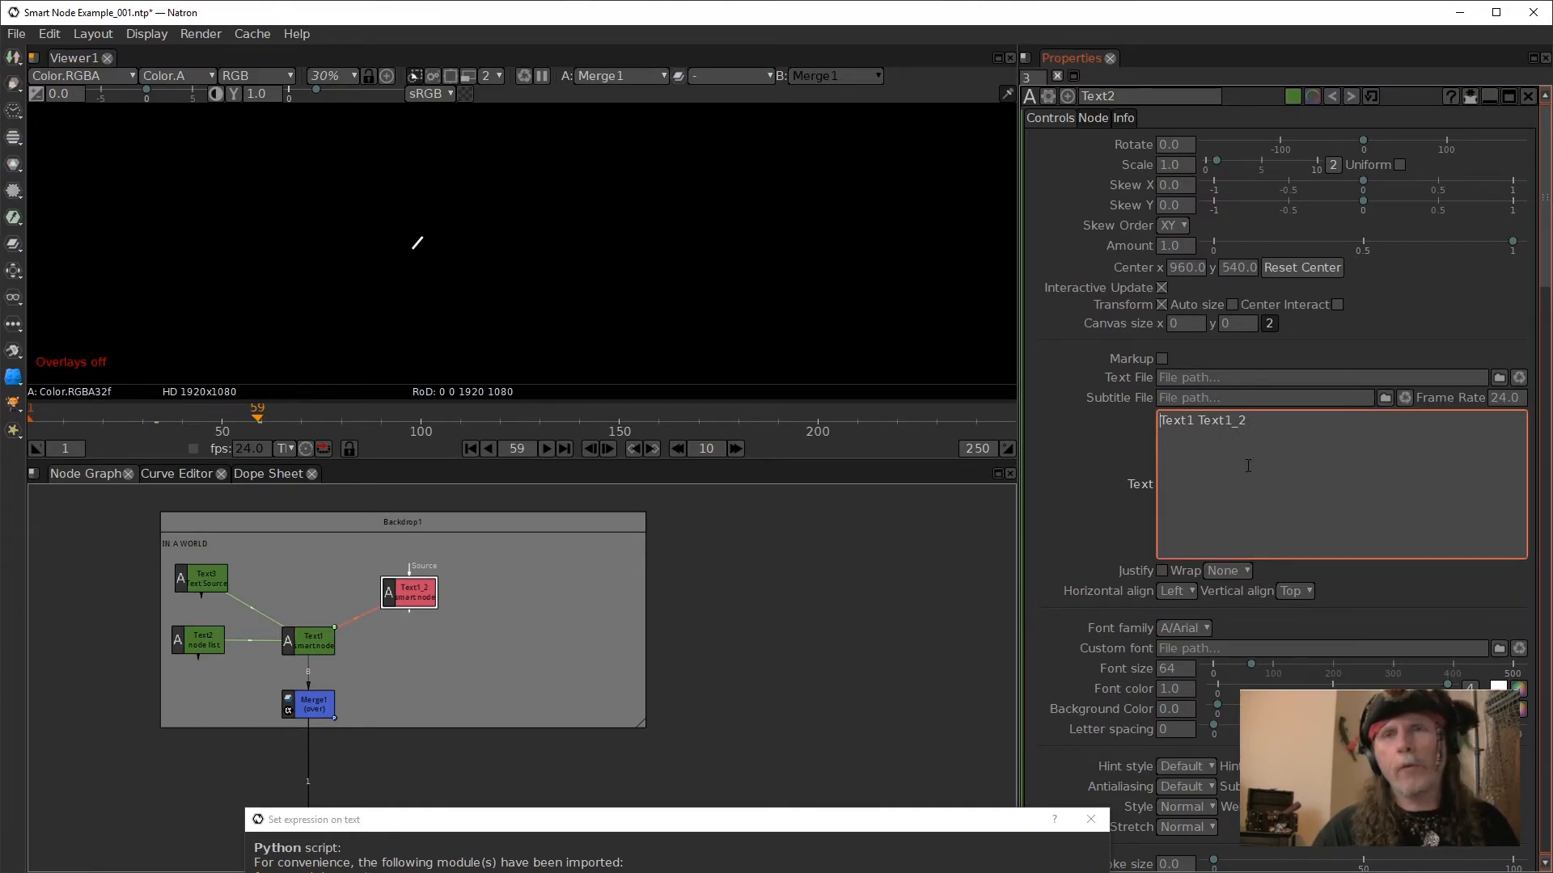
{"action": "left_click_drag", "start_coordinate": [429, 600], "coordinate": [382, 597]}
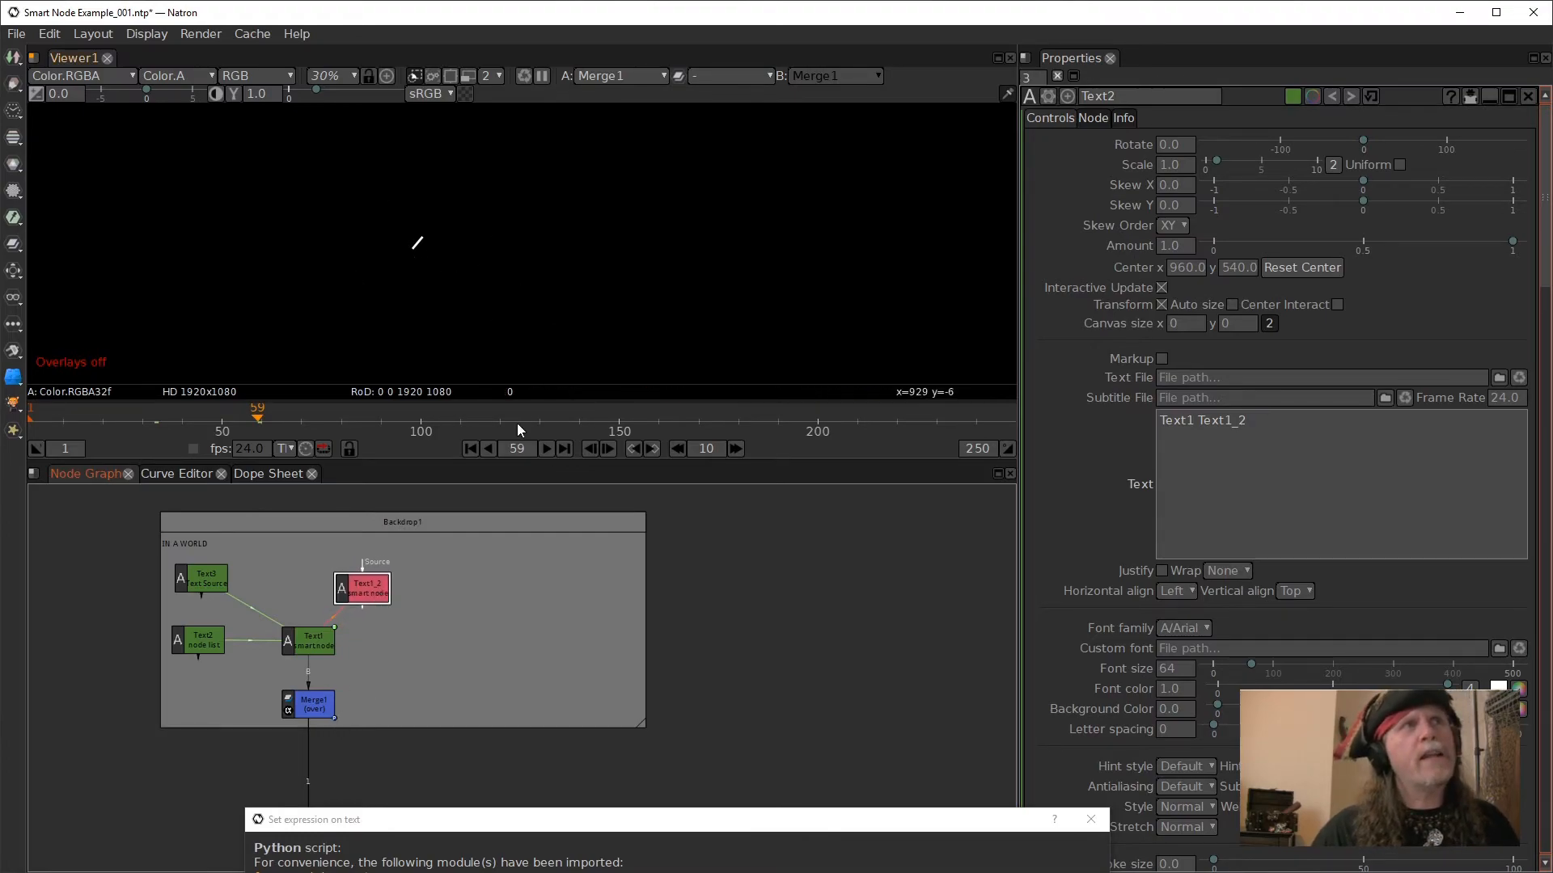
- Connect a Merge1 input to the Text1_2 clone and keep the clone above and to the right of Text1
{"action": "left_click", "coordinate": [312, 702]}
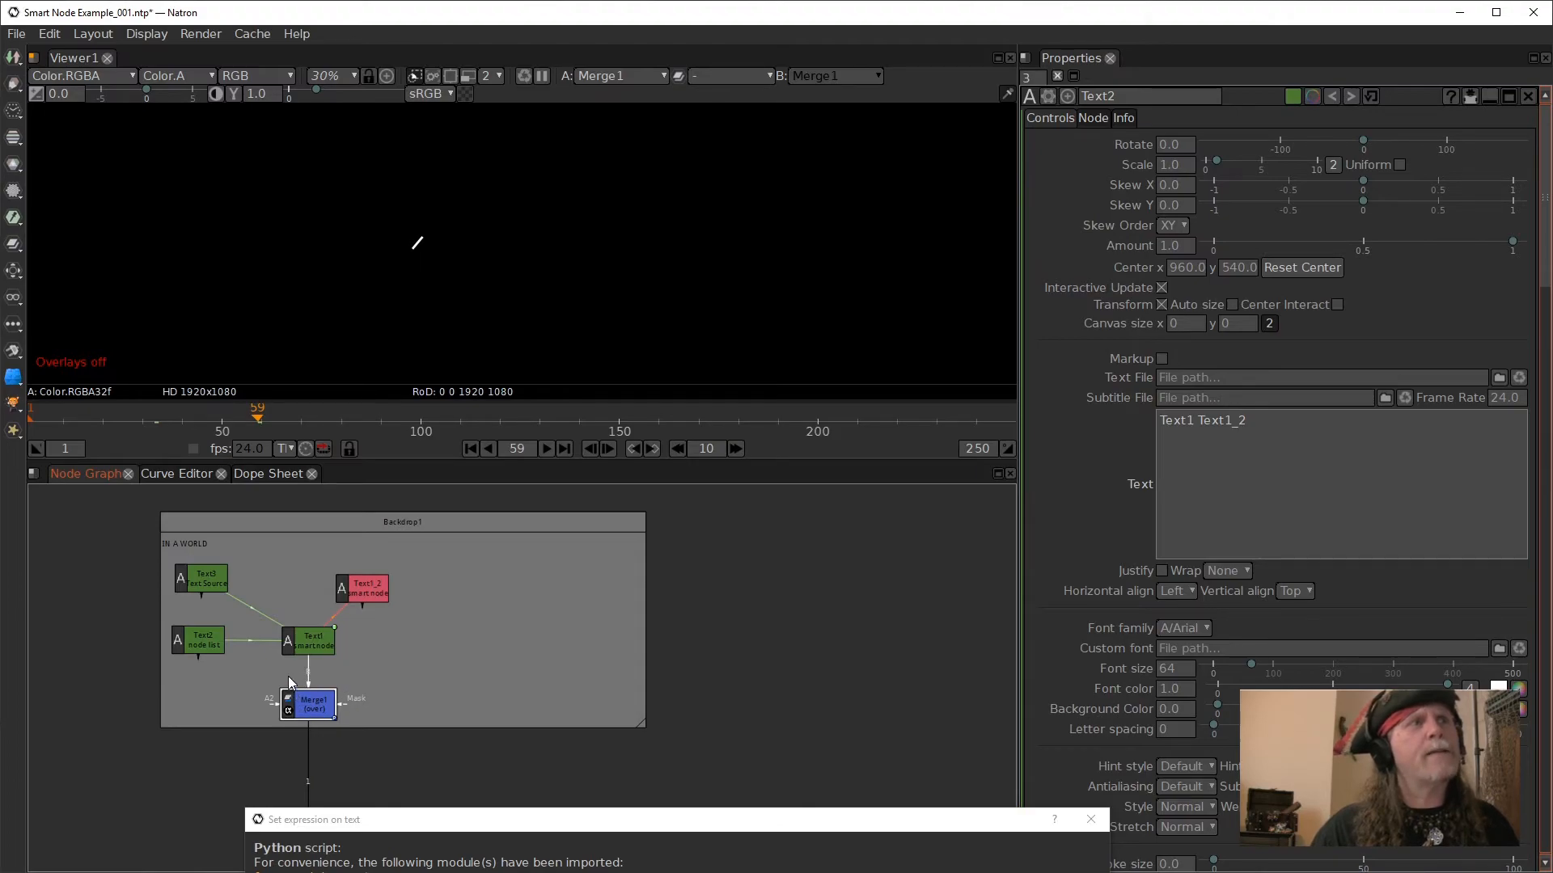
{"action": "left_click_drag", "start_coordinate": [364, 588], "coordinate": [366, 587]}
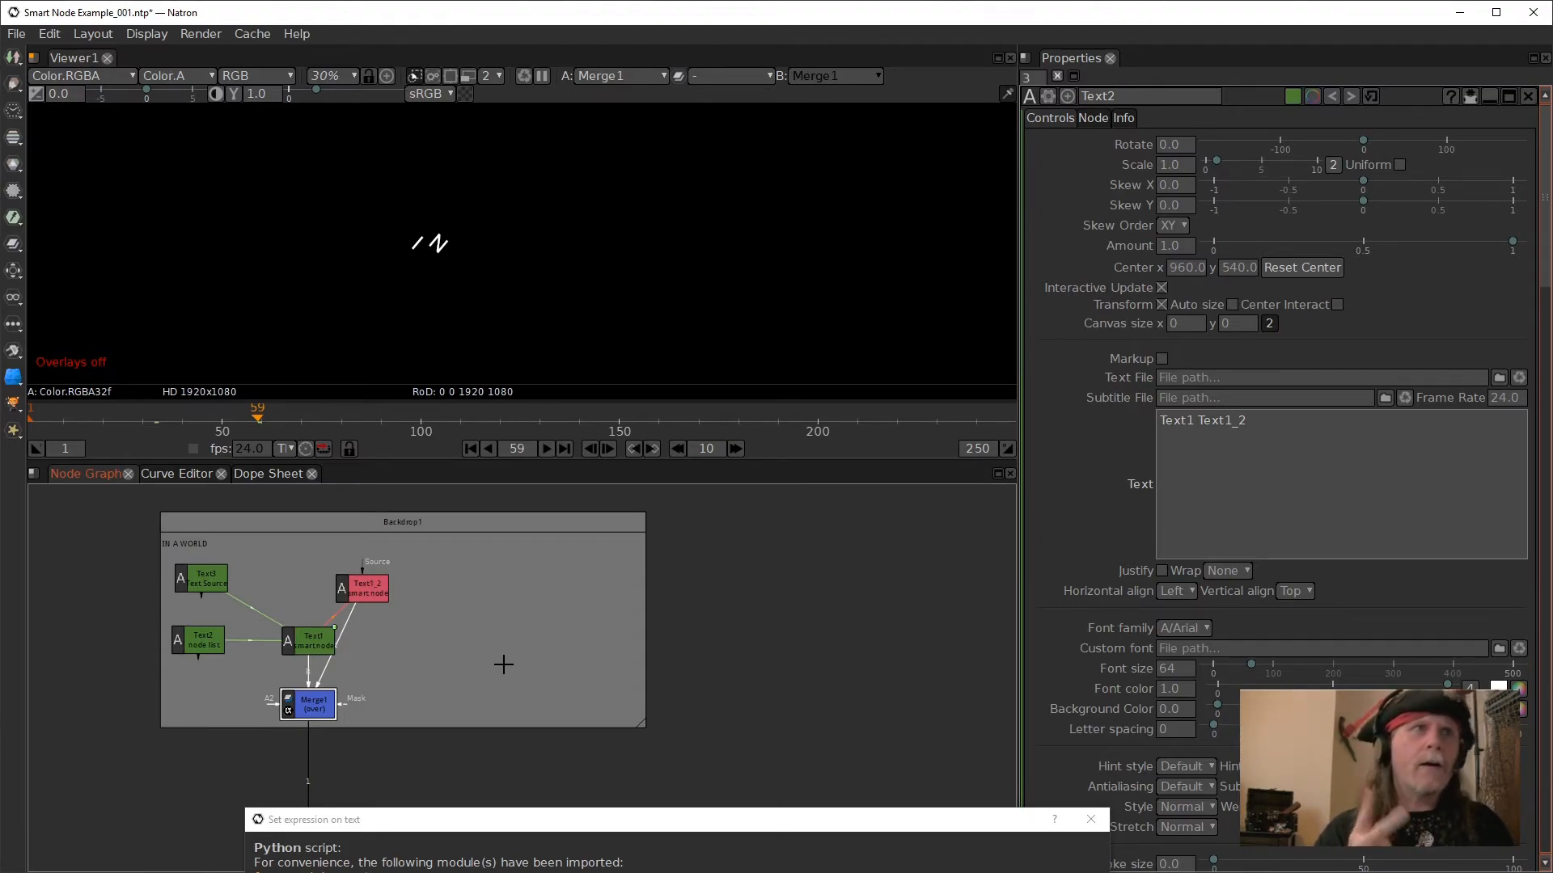
{"action": "left_click_drag", "start_coordinate": [362, 585], "coordinate": [326, 595]}
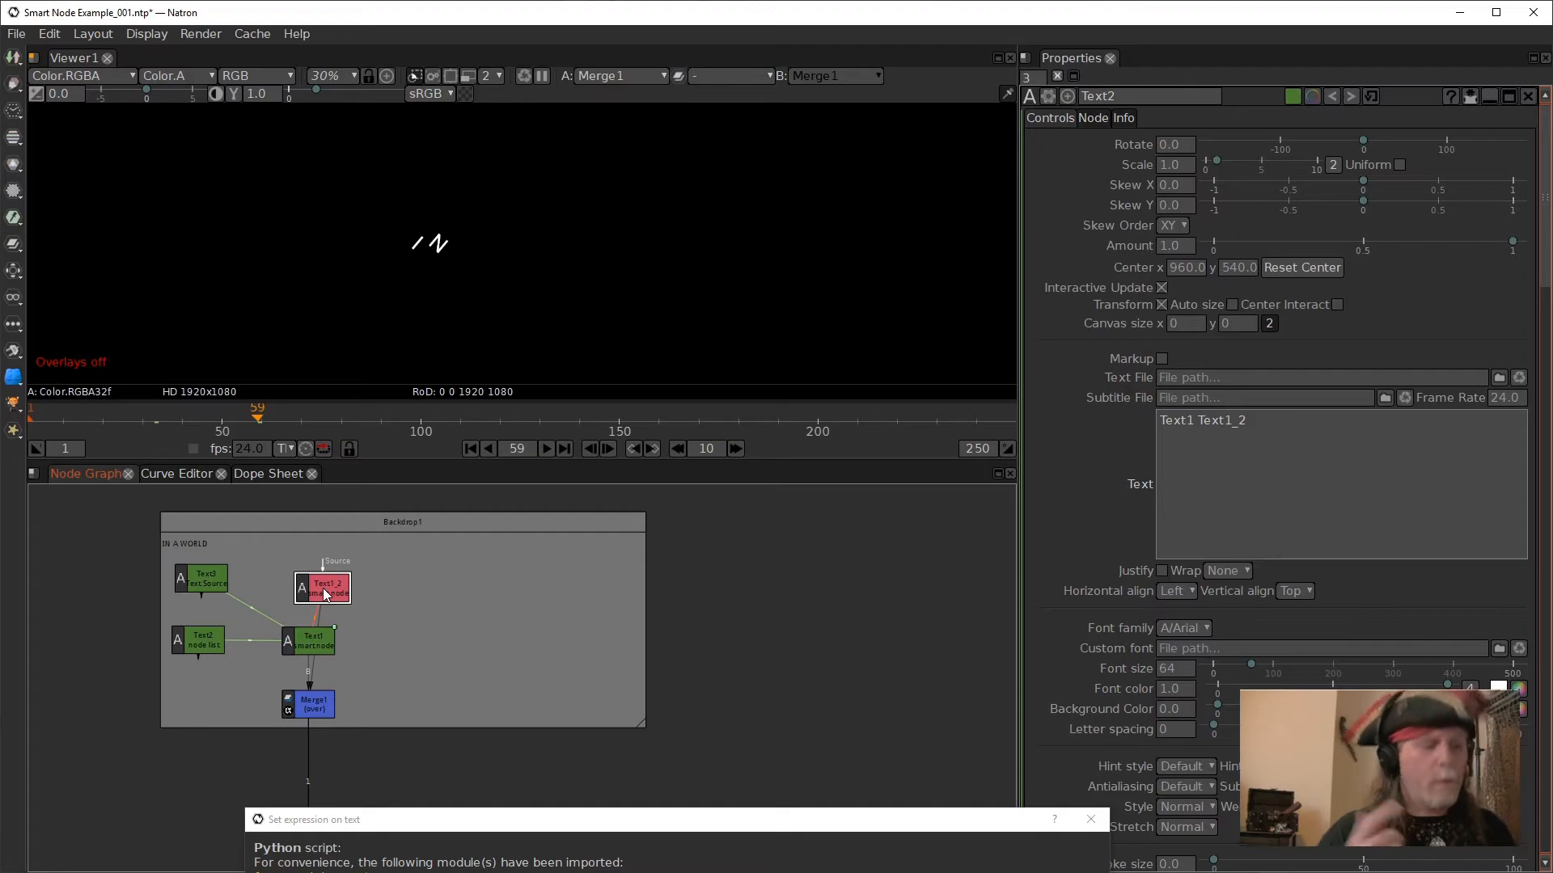
{"action": "left_click_drag", "start_coordinate": [327, 582], "coordinate": [372, 583]}
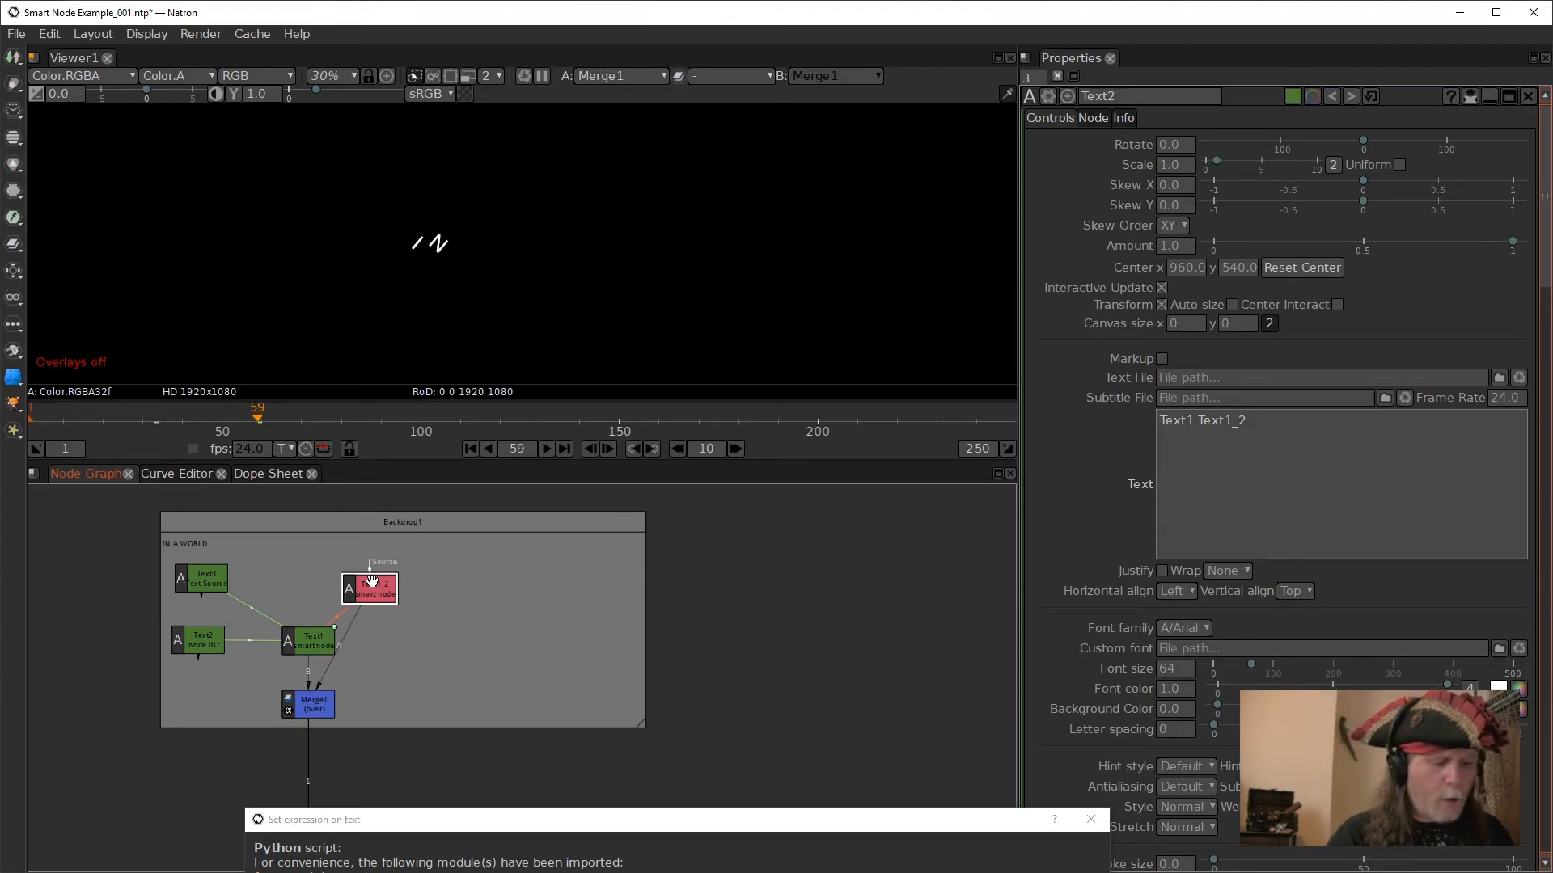
- Clone the Text1_2 smart node and place the new clone beside it in the backdrop
{"action": "key", "text": "alt+k"}
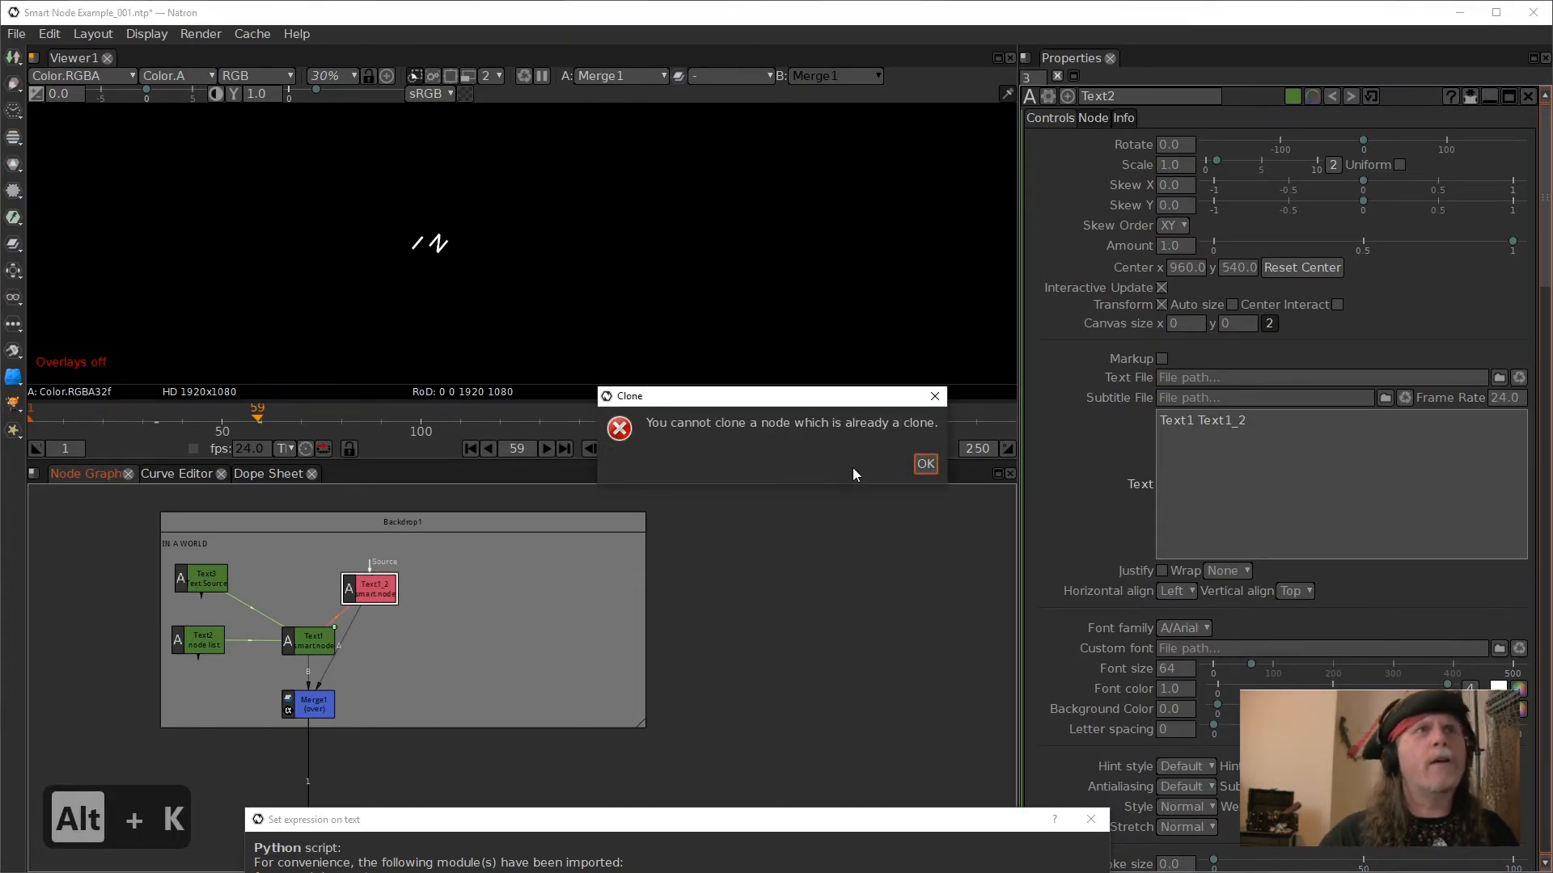
{"action": "left_click", "coordinate": [926, 465]}
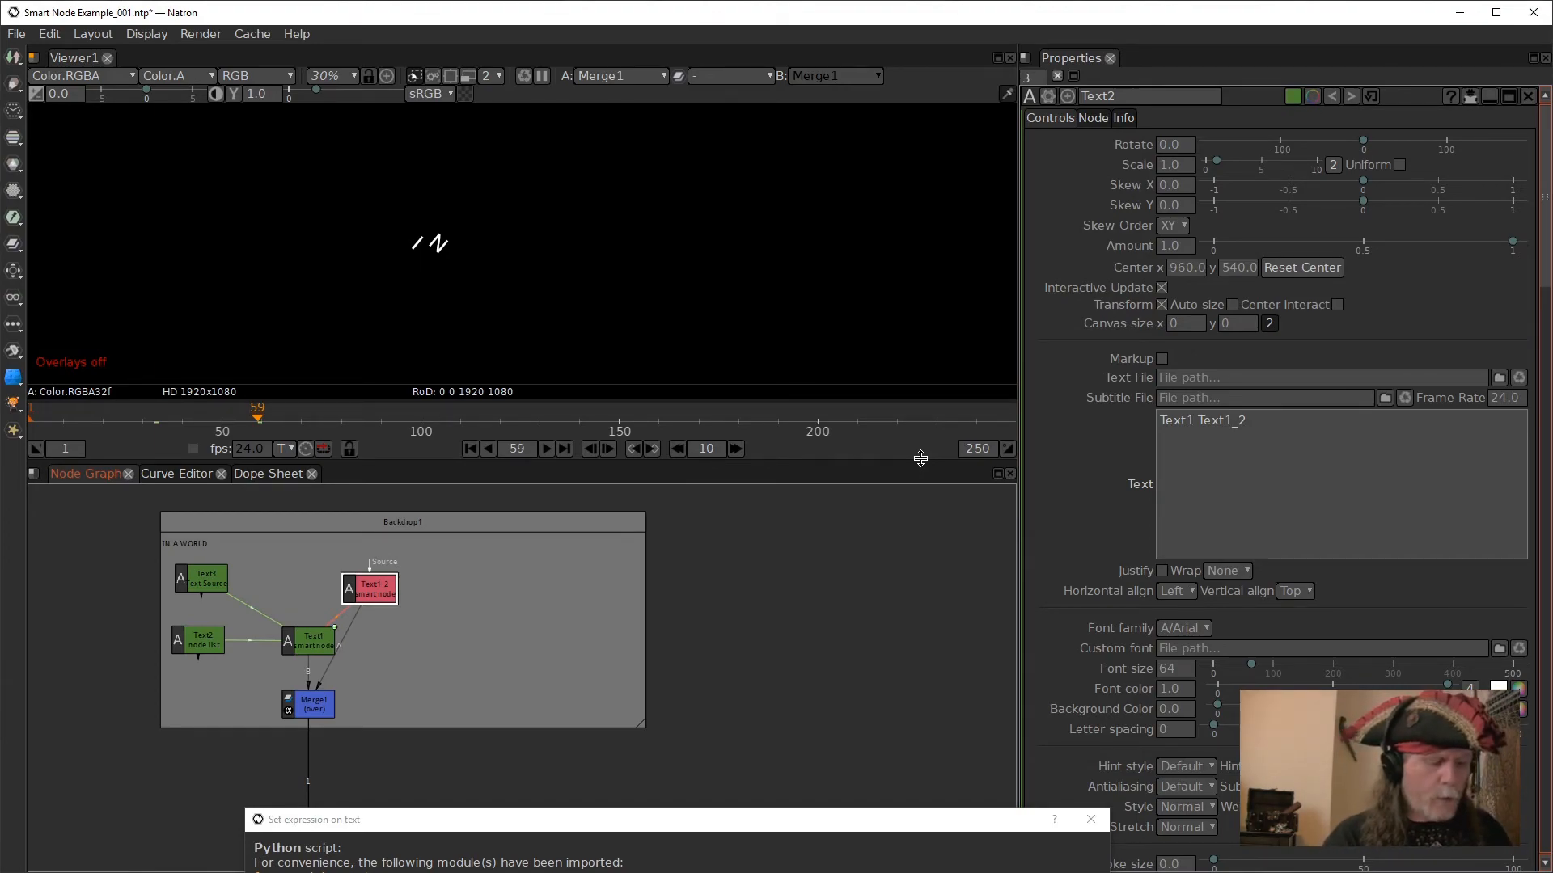
{"action": "key", "text": "alt+c"}
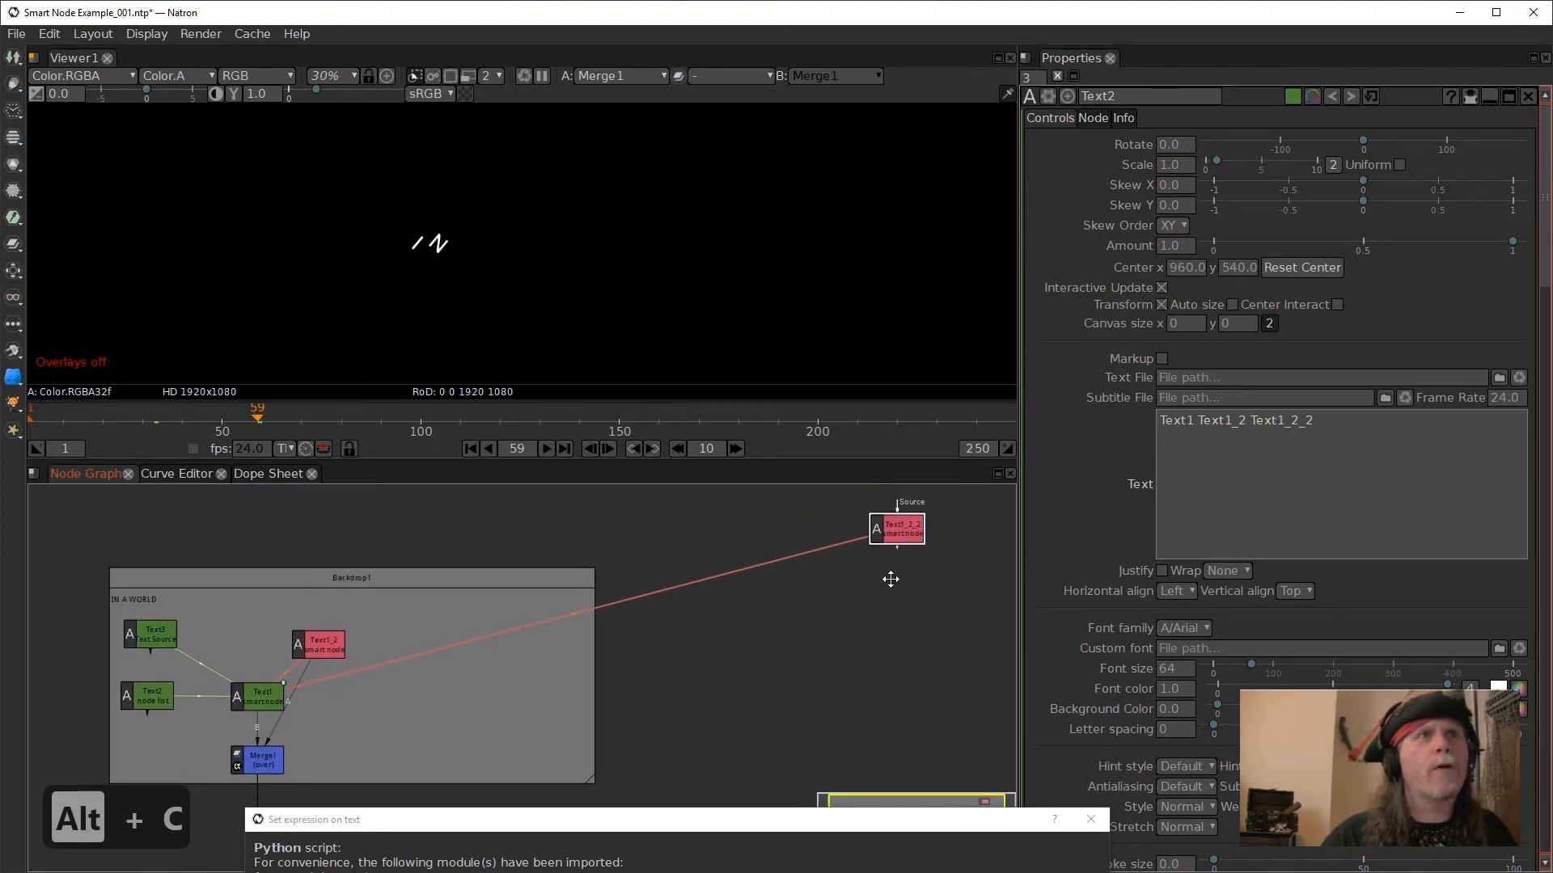
{"action": "left_click_drag", "start_coordinate": [894, 524], "coordinate": [502, 661]}
{"action": "left_click_drag", "start_coordinate": [688, 678], "coordinate": [802, 606]}
{"action": "left_click_drag", "start_coordinate": [617, 596], "coordinate": [439, 582]}
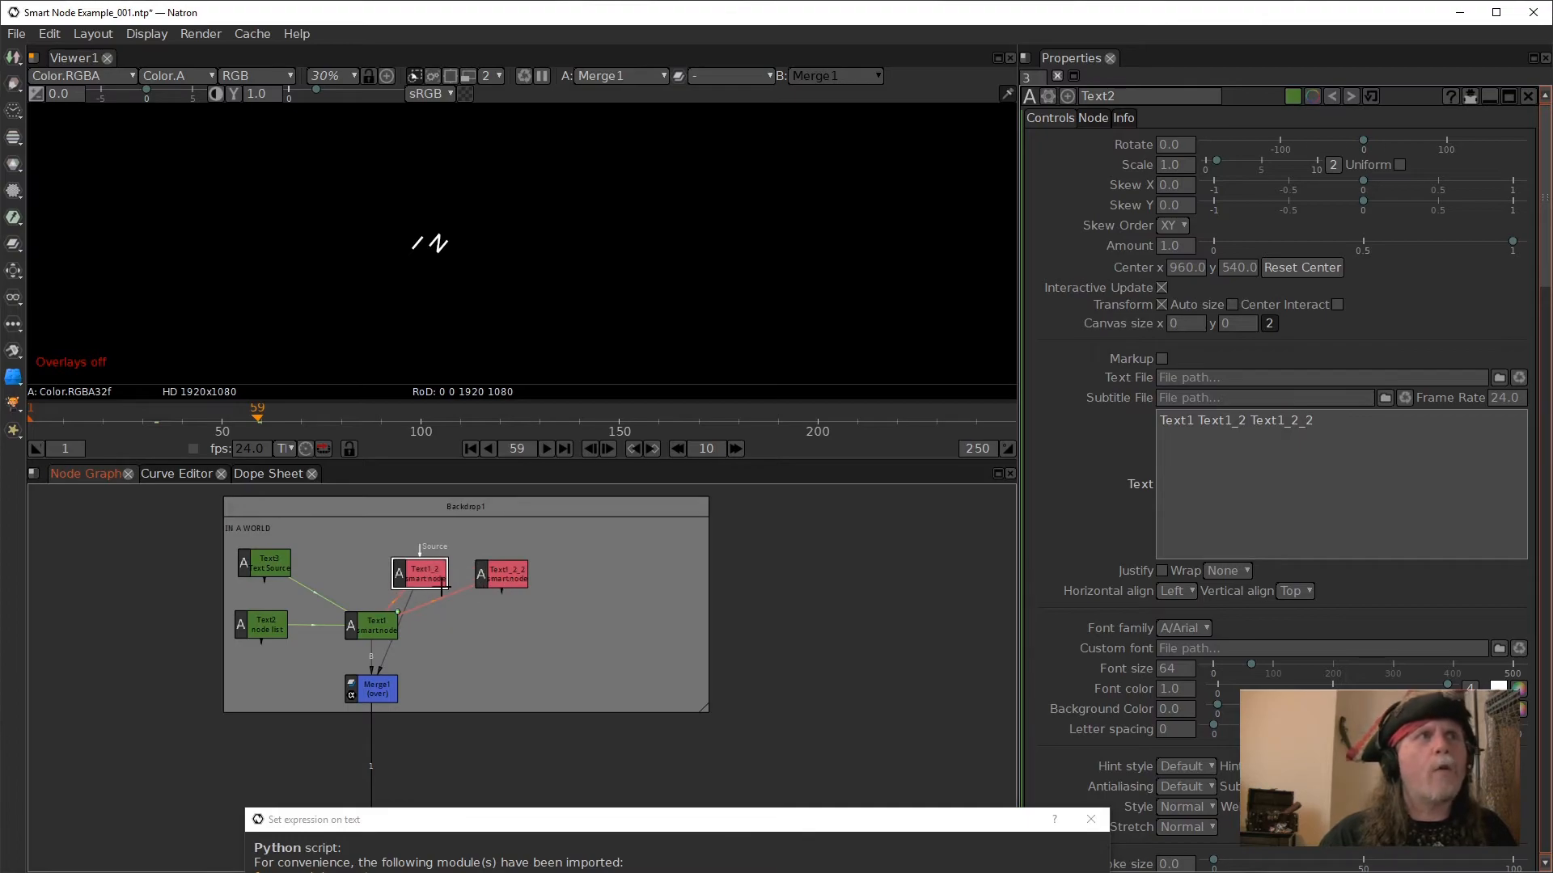
- Compare the text of the Text1 smart node and the Text3 source with the node list in Text2
{"action": "left_click", "coordinate": [376, 627]}
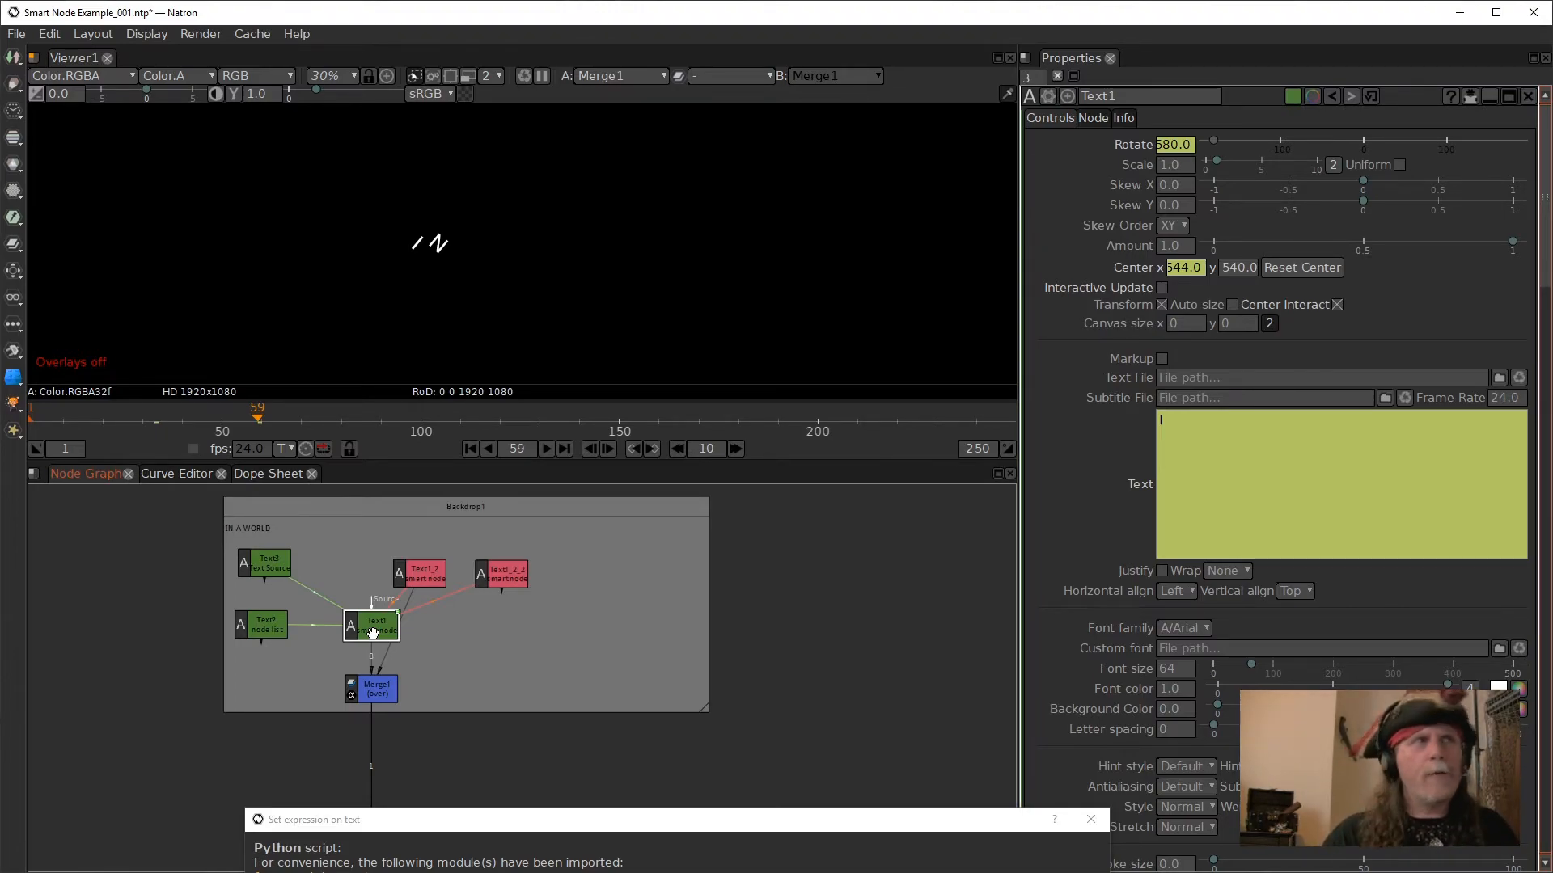
{"action": "left_click", "coordinate": [270, 566]}
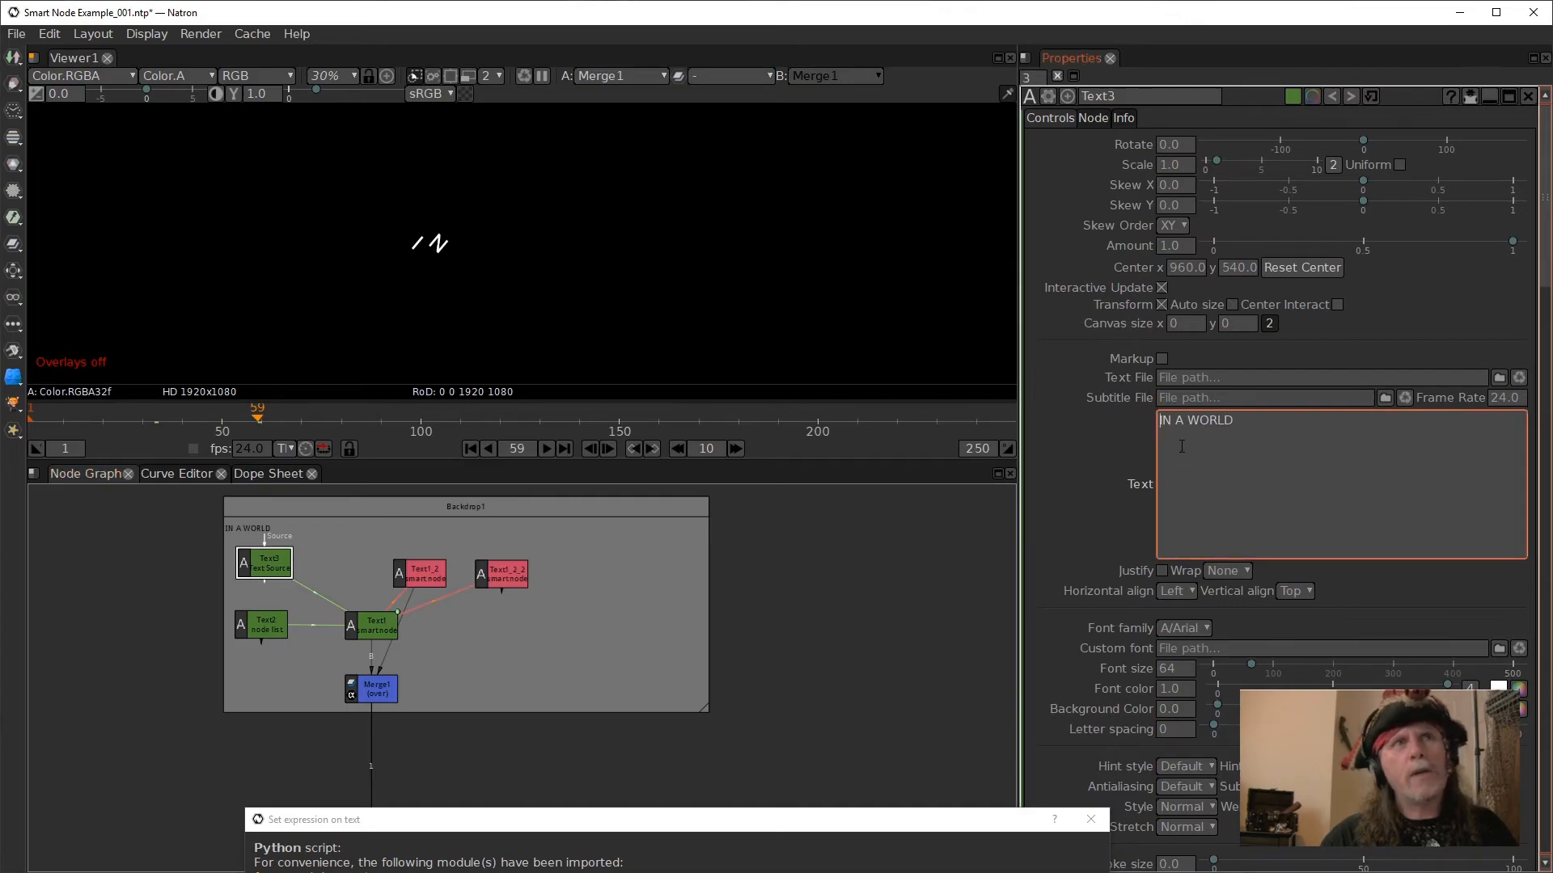
{"action": "left_click", "coordinate": [265, 627]}
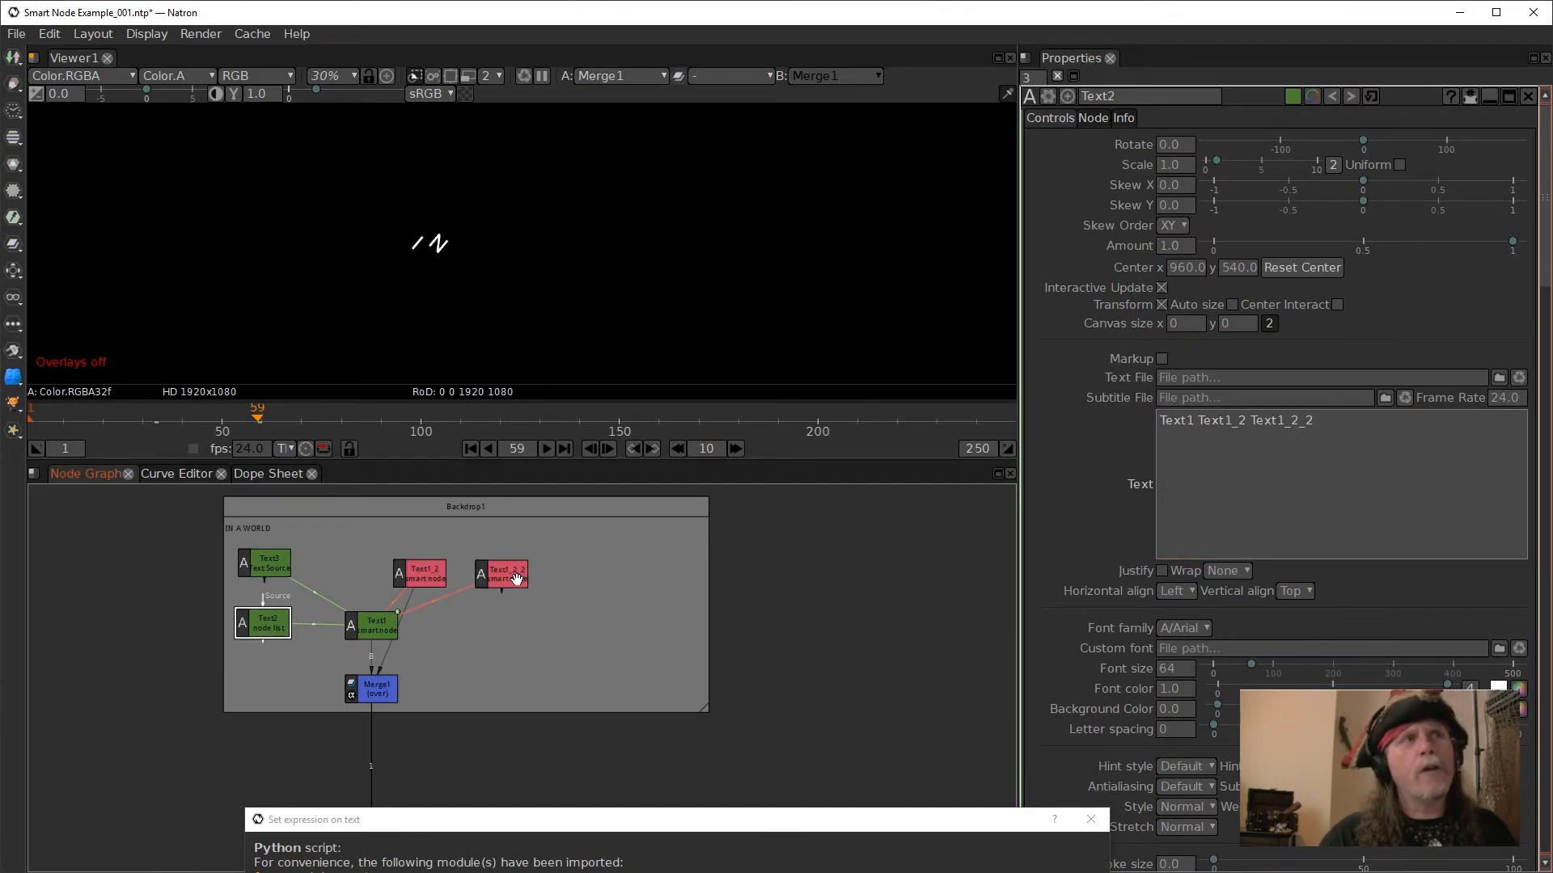
{"action": "left_click_drag", "start_coordinate": [423, 576], "coordinate": [395, 569]}
{"action": "left_click", "coordinate": [1280, 418]}
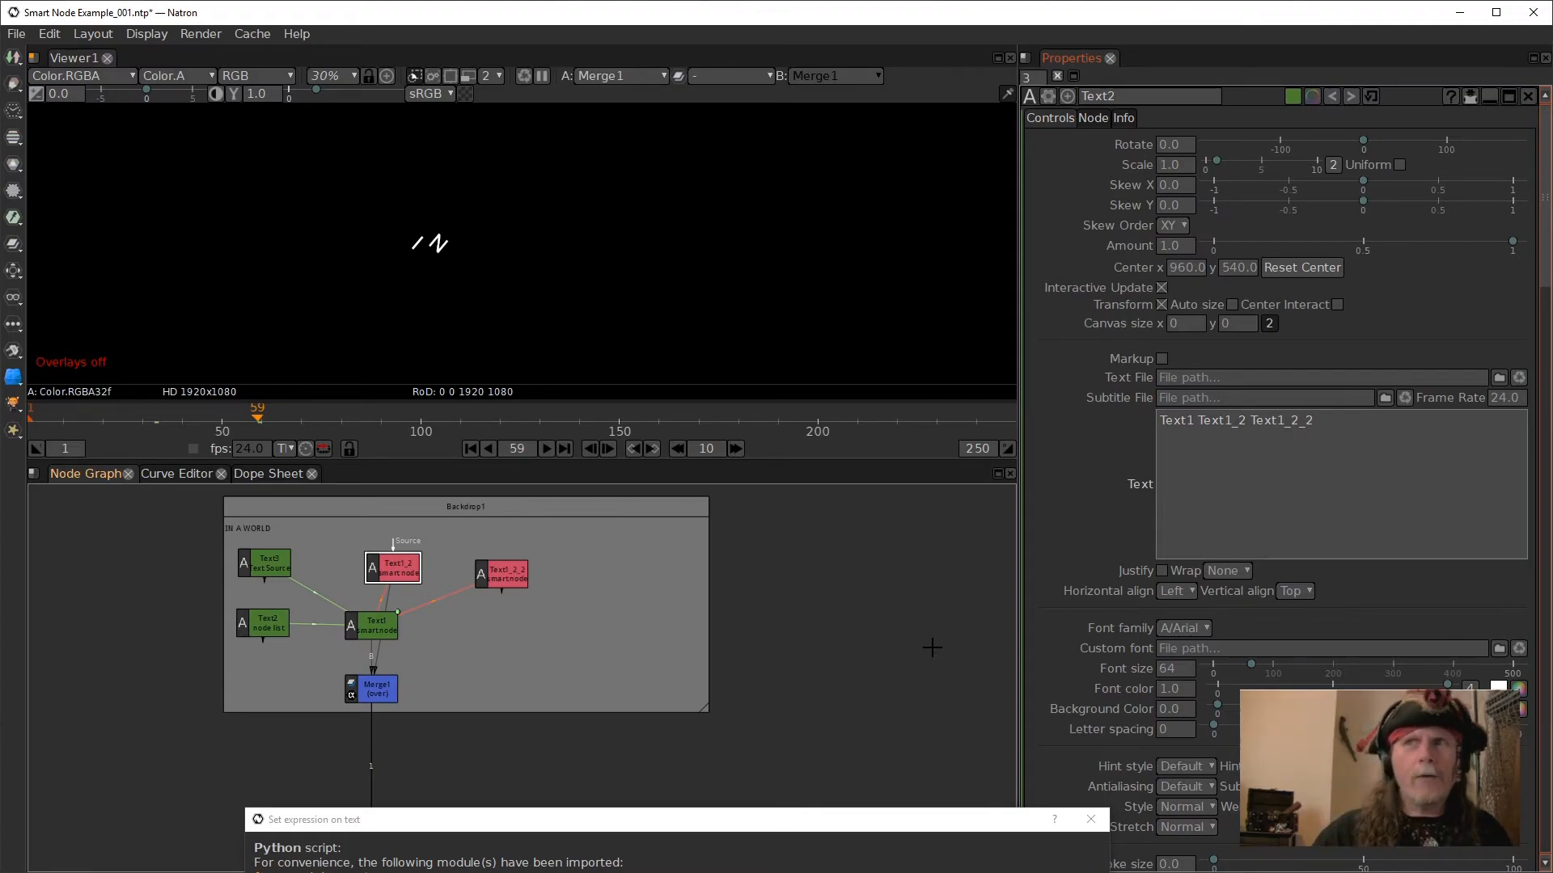
- Connect a Merge1 input to the Text1_2_2 clone and line up both clones above Text1
{"action": "left_click", "coordinate": [378, 692]}
{"action": "left_click_drag", "start_coordinate": [336, 694], "coordinate": [487, 569]}
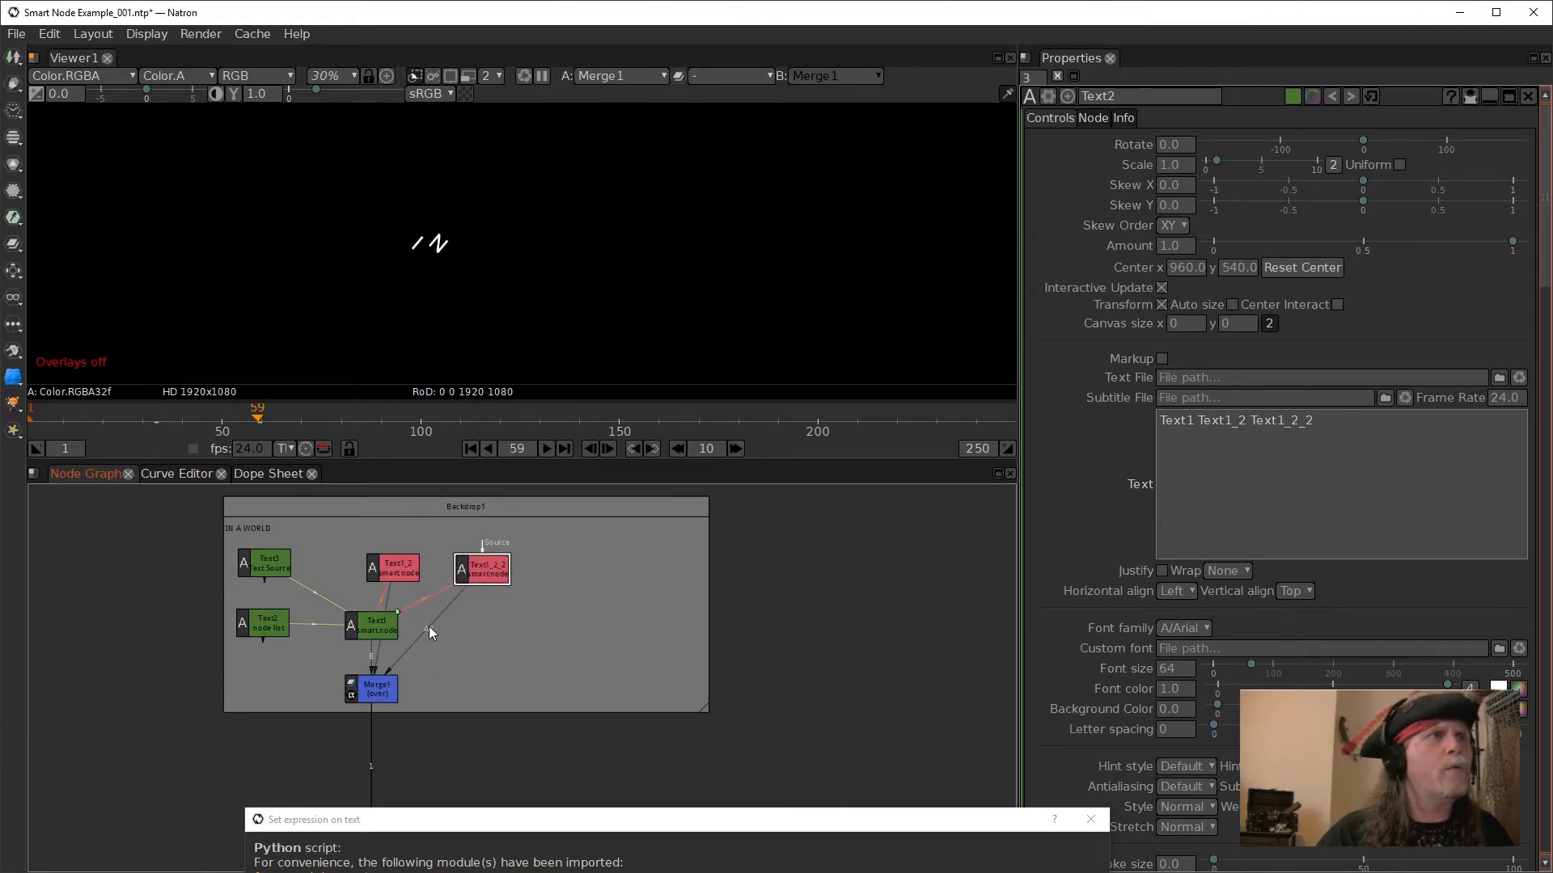
{"action": "left_click", "coordinate": [391, 565]}
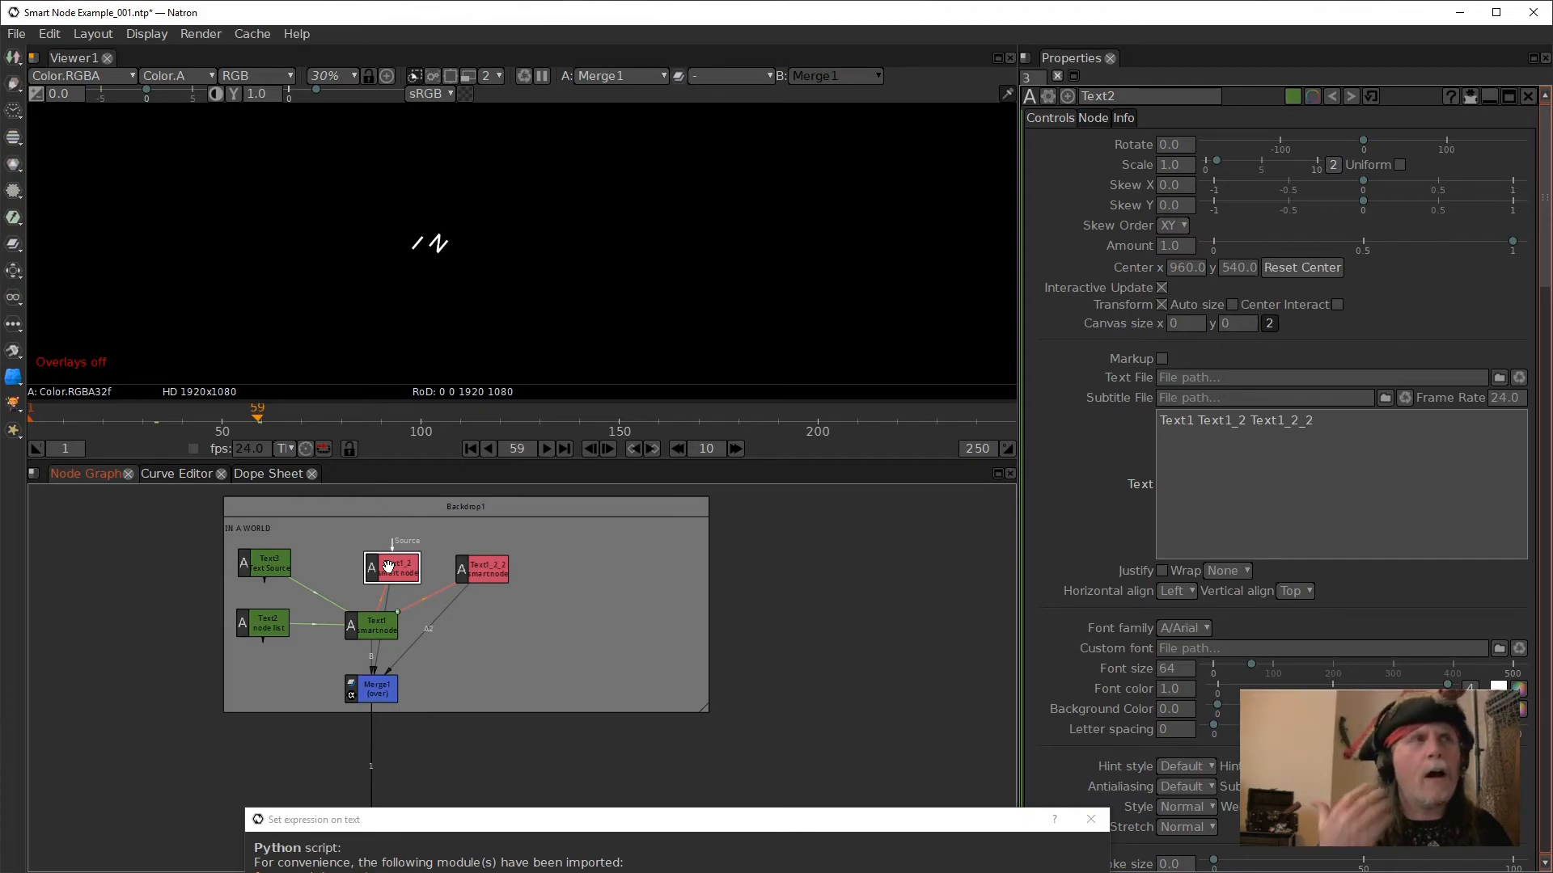
{"action": "mouse_move", "coordinate": [424, 572]}
{"action": "left_mouse_down"}
{"action": "mouse_move", "coordinate": [400, 567]}
{"action": "mouse_move", "coordinate": [455, 571]}
{"action": "left_mouse_up"}
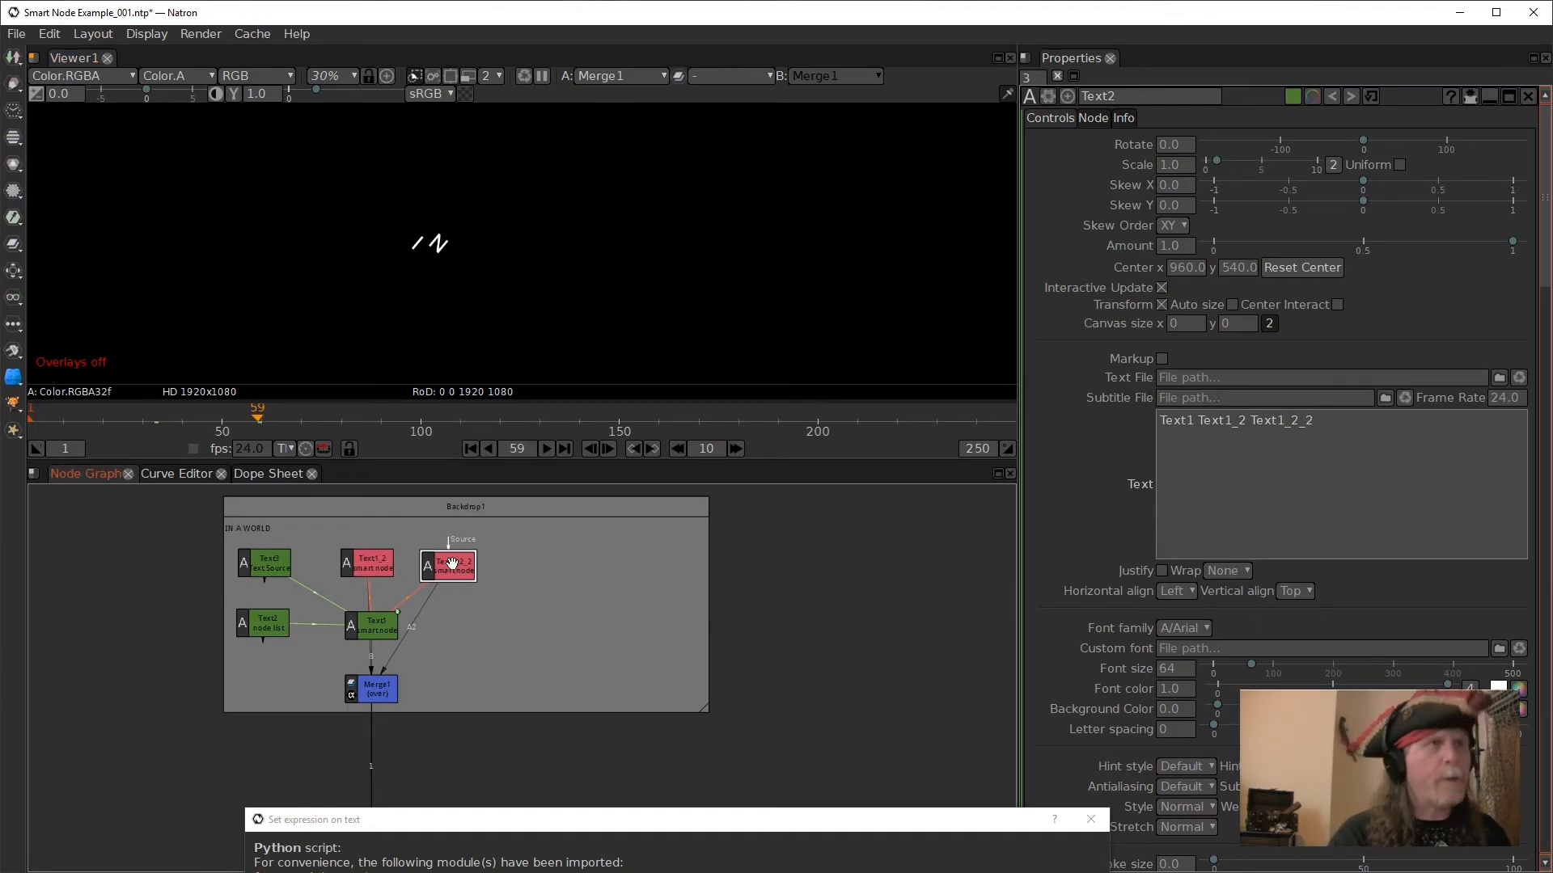
- Clone the Text1_2_2 smart node many times in a row to fill Text2's node list
{"action": "key", "text": "alt+c"}
{"action": "key", "text": "alt+c"}
{"action": "key", "text": "alt+c"}
{"action": "key", "text": "alt+c"}
{"action": "key", "text": "alt+c"}
{"action": "key", "text": "alt+c"}
{"action": "key", "text": "alt+c"}
{"action": "key", "text": "alt+c"}
{"action": "key", "text": "alt+c"}
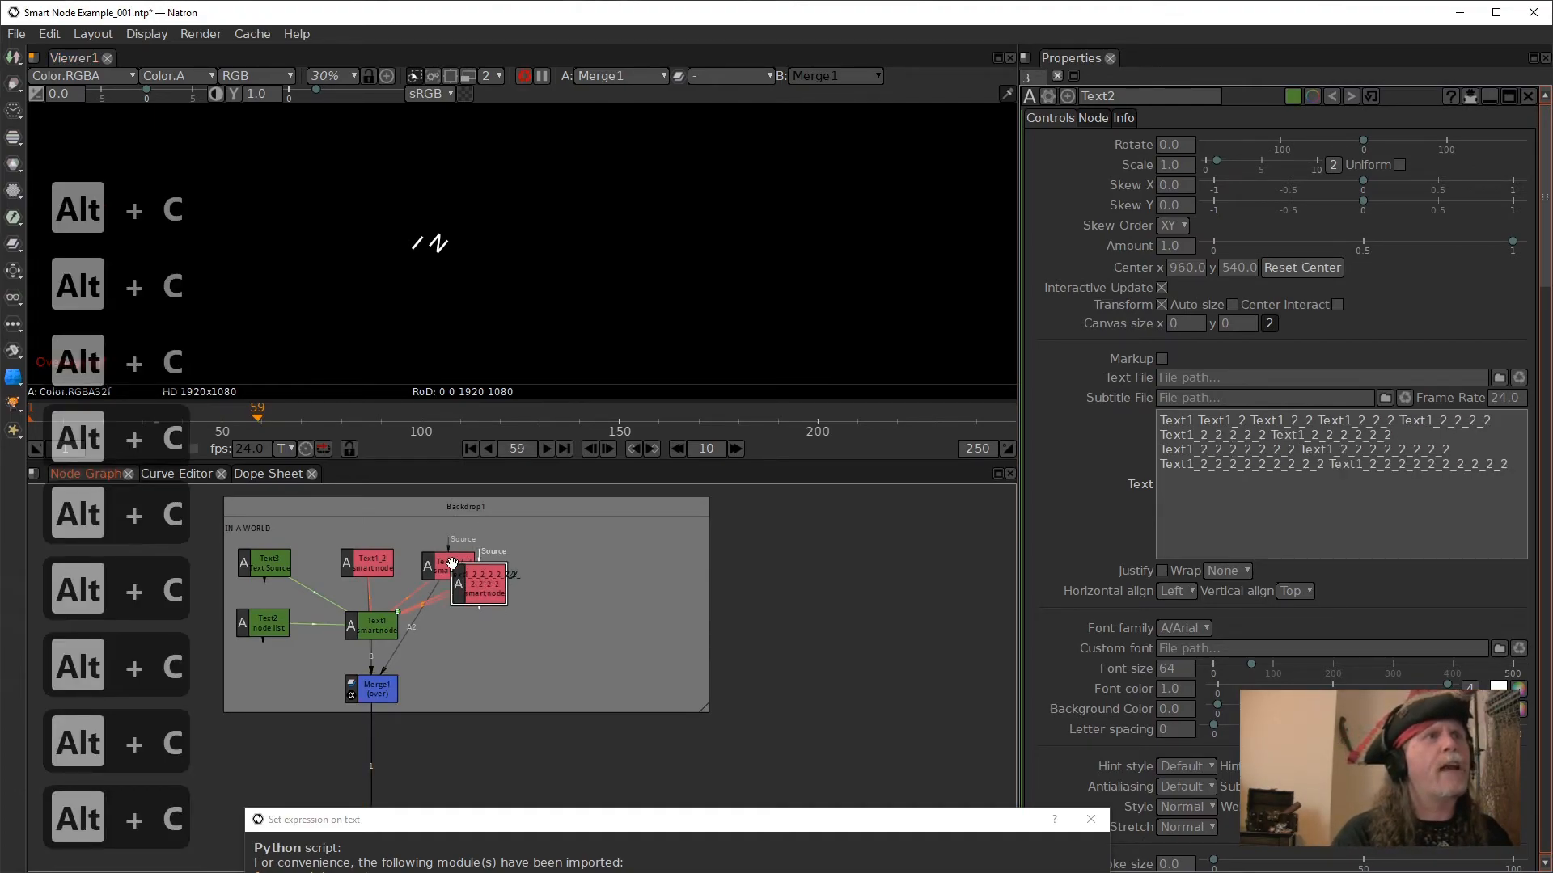
{"action": "key", "text": "alt+c"}
{"action": "key", "text": "alt+c"}
{"action": "key", "text": "alt+c"}
{"action": "key", "text": "alt+c"}
{"action": "key", "text": "alt+c"}
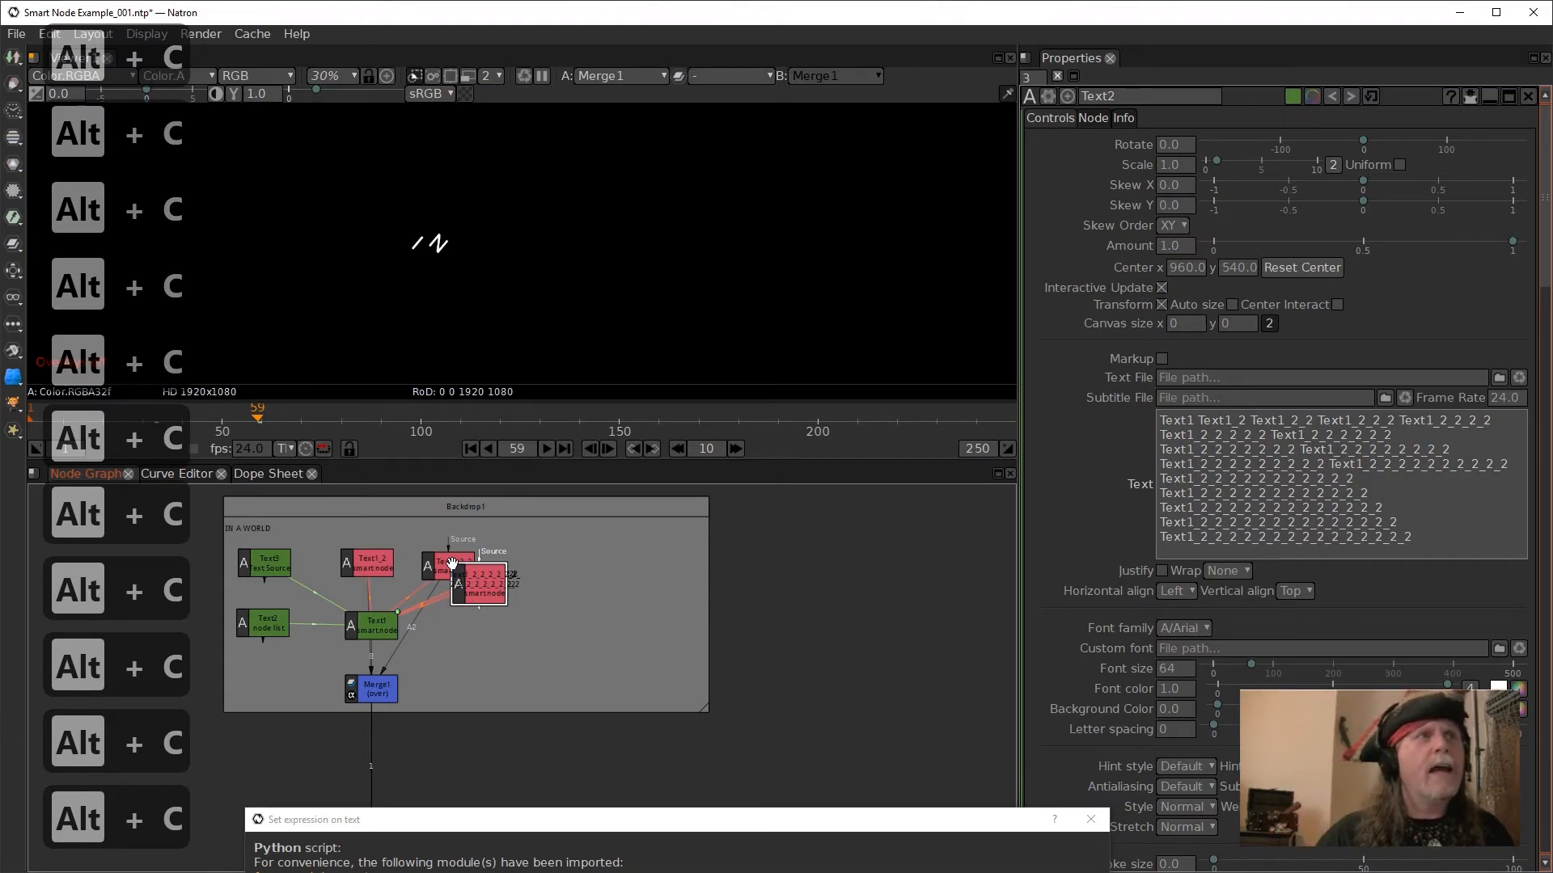
- Spread the stacked surplus clones apart in the backdrop and move Text1_2_2 over beside Text1_2
{"action": "left_click_drag", "start_coordinate": [471, 589], "coordinate": [604, 661]}
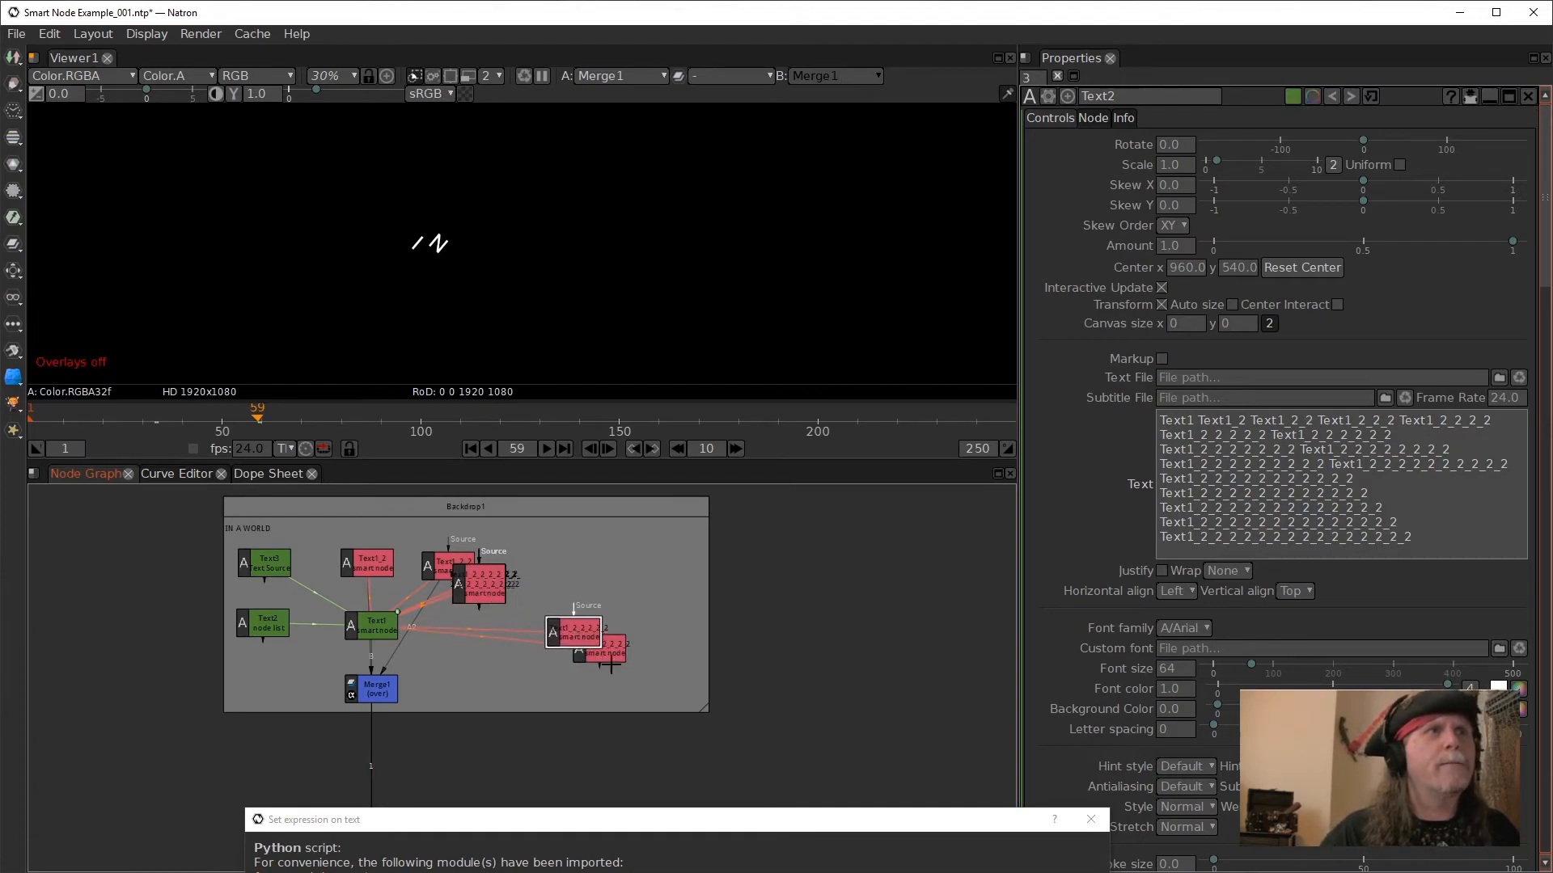
{"action": "left_click_drag", "start_coordinate": [483, 595], "coordinate": [594, 586]}
{"action": "left_click_drag", "start_coordinate": [478, 587], "coordinate": [404, 553]}
{"action": "left_click", "coordinate": [1429, 431]}
- Delete the surplus clones and their names from Text2's text, keeping only Text1, Text1_2 and Text1_2_2
{"action": "left_click_drag", "start_coordinate": [678, 677], "coordinate": [444, 527]}
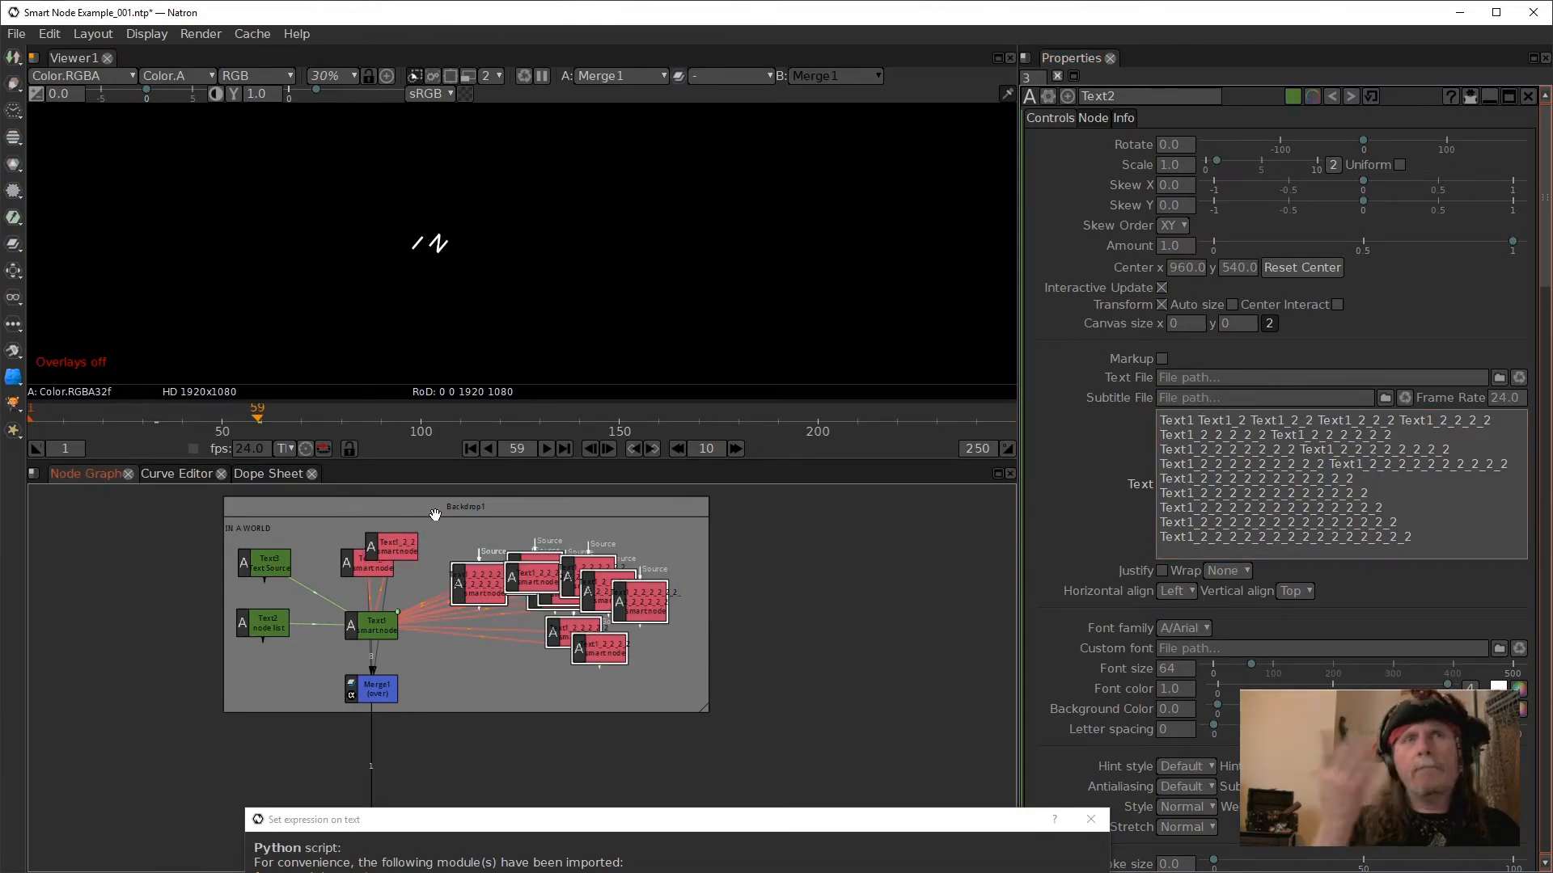
{"action": "key", "text": "Delete"}
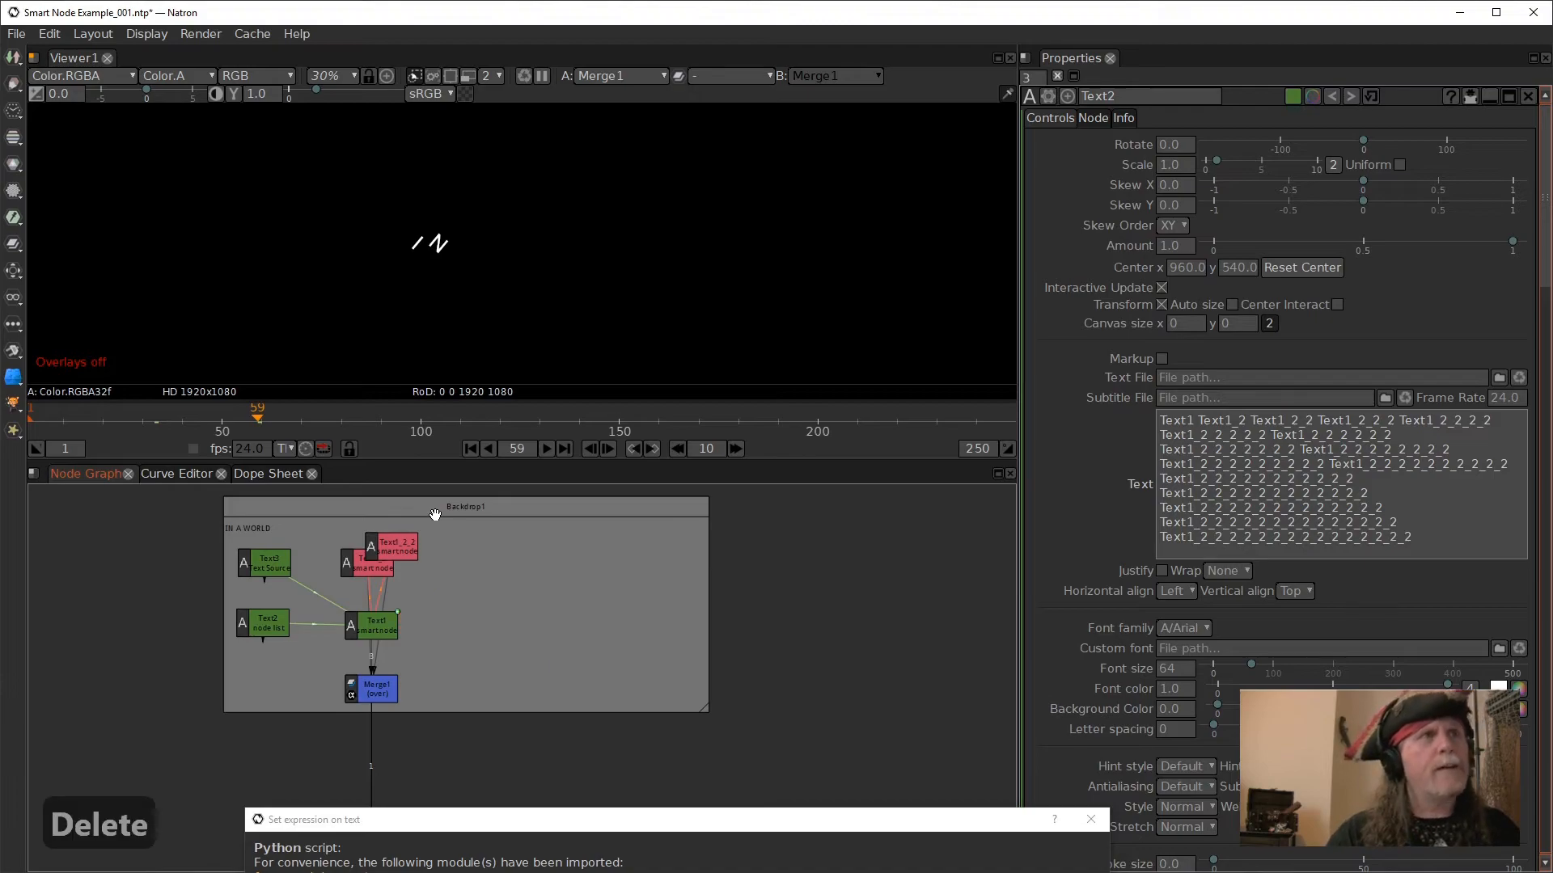
{"action": "left_click", "coordinate": [1185, 472]}
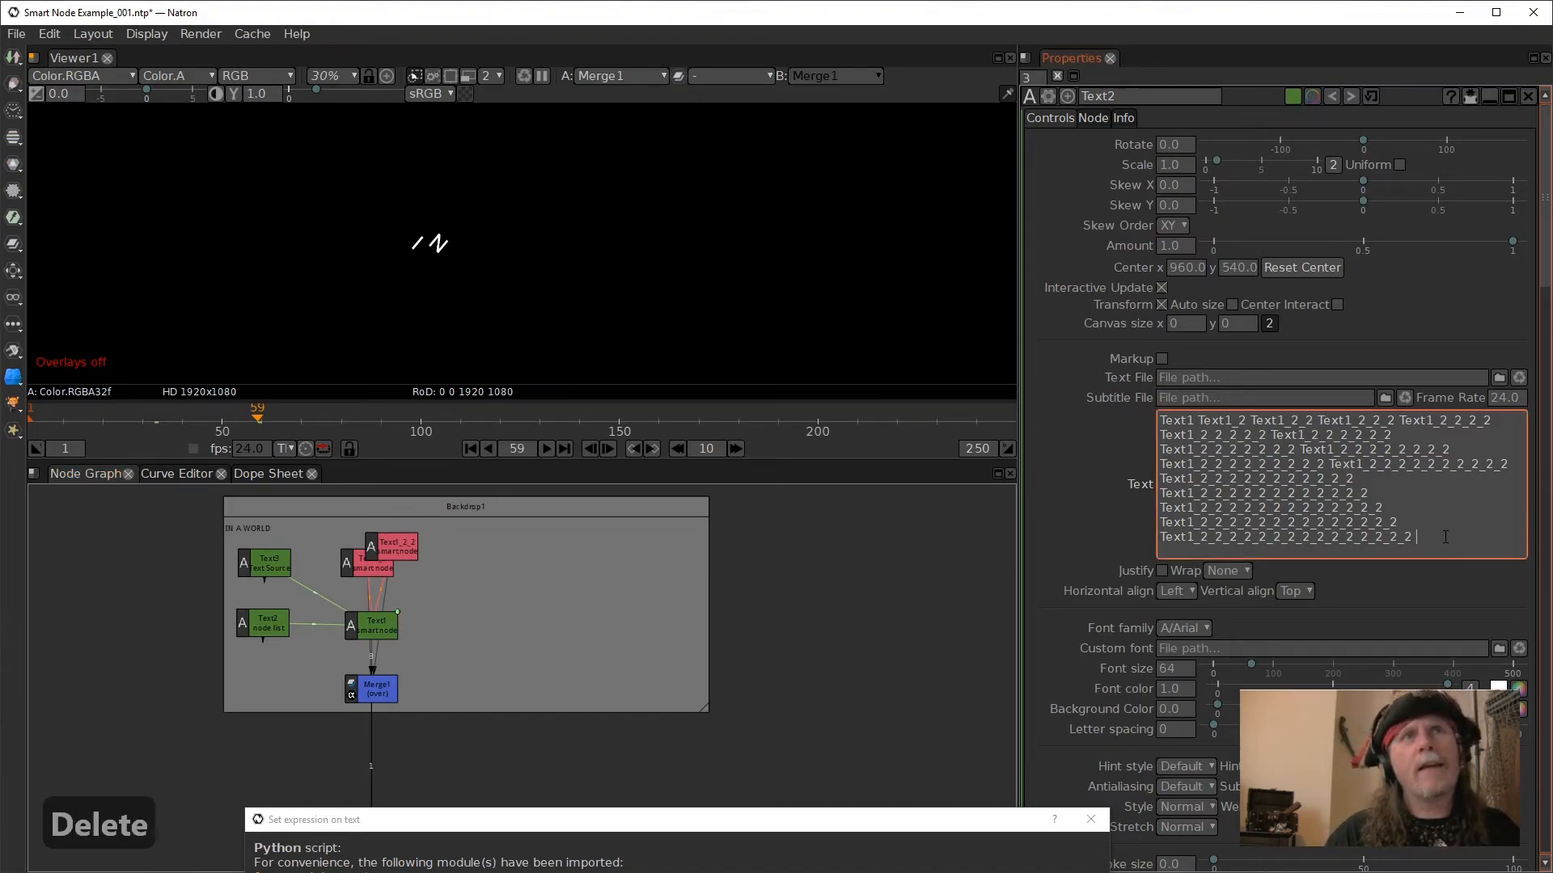
{"action": "left_click_drag", "start_coordinate": [1445, 537], "coordinate": [1156, 421]}
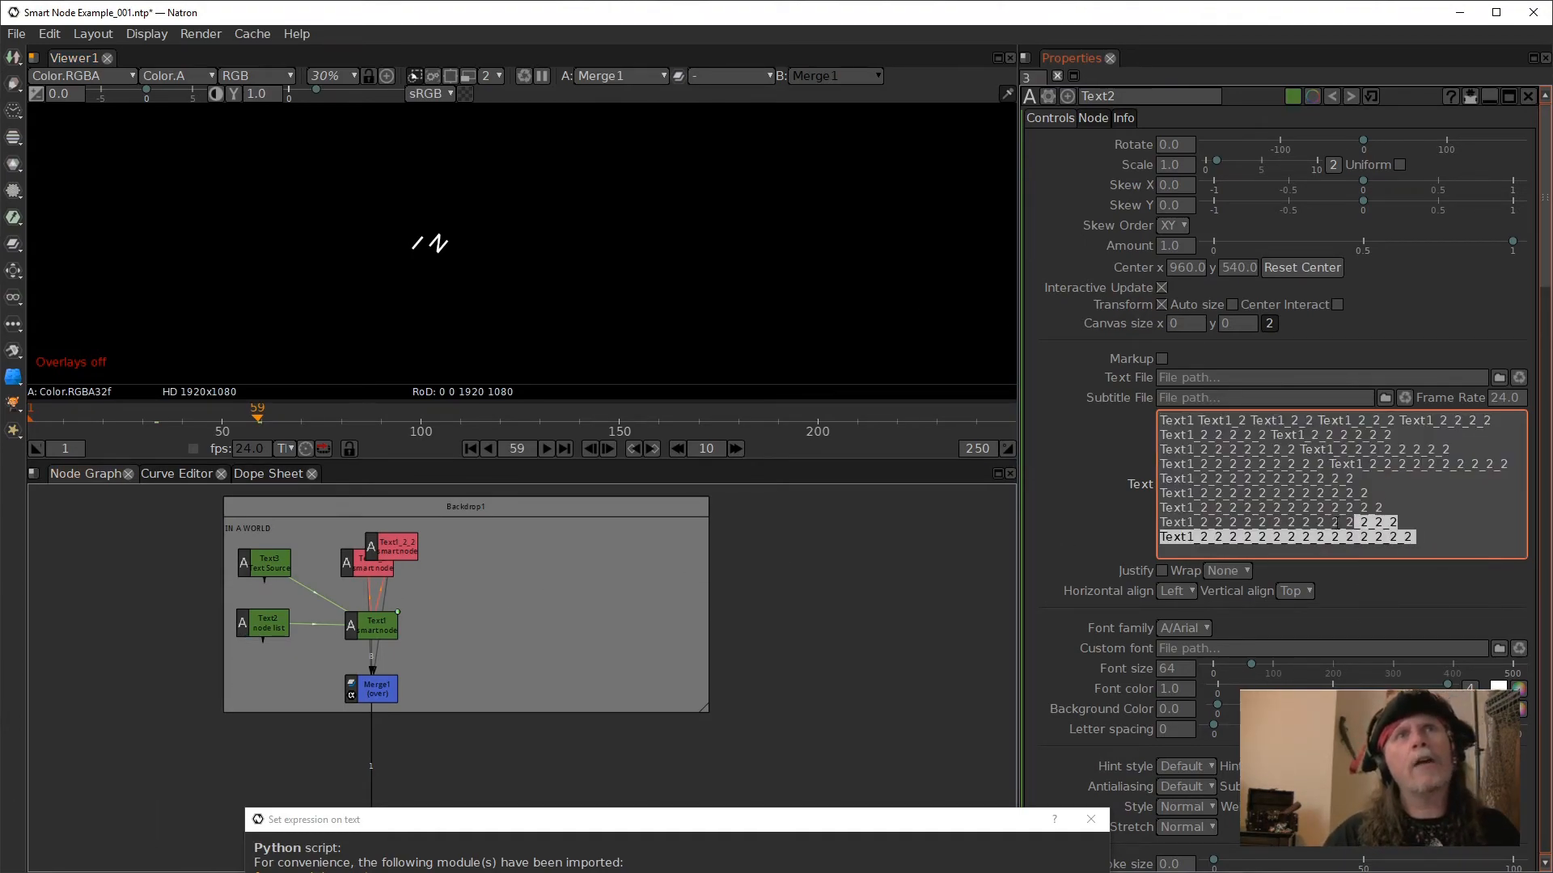
{"action": "key", "text": "Delete"}
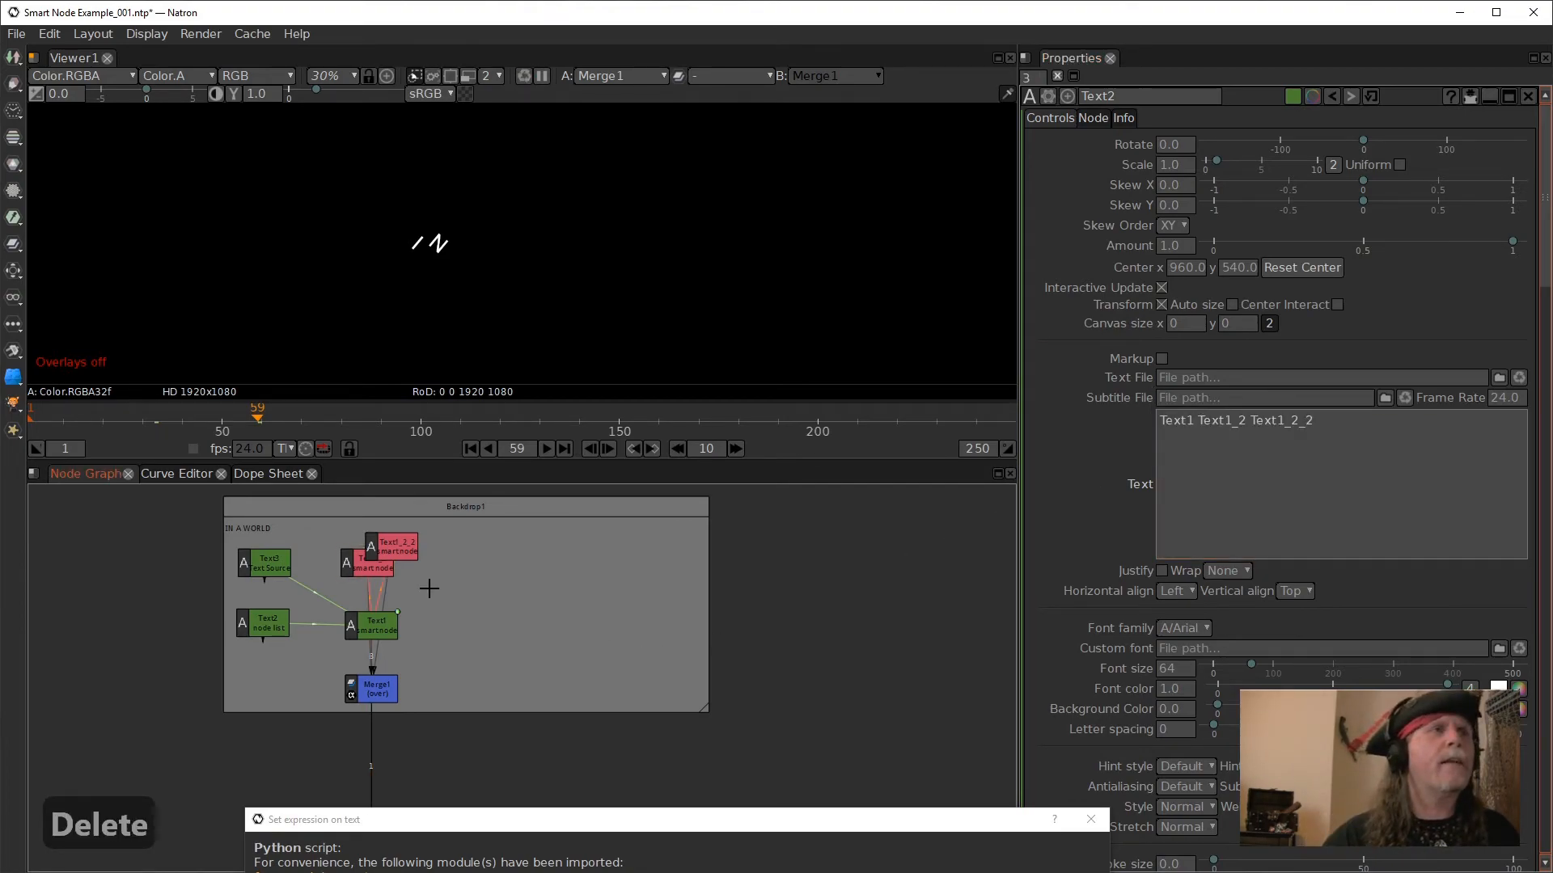
- Move Text1_2_2 clear of Text1_2, clone it once and place the new clone next to it
{"action": "left_click_drag", "start_coordinate": [400, 554], "coordinate": [434, 560]}
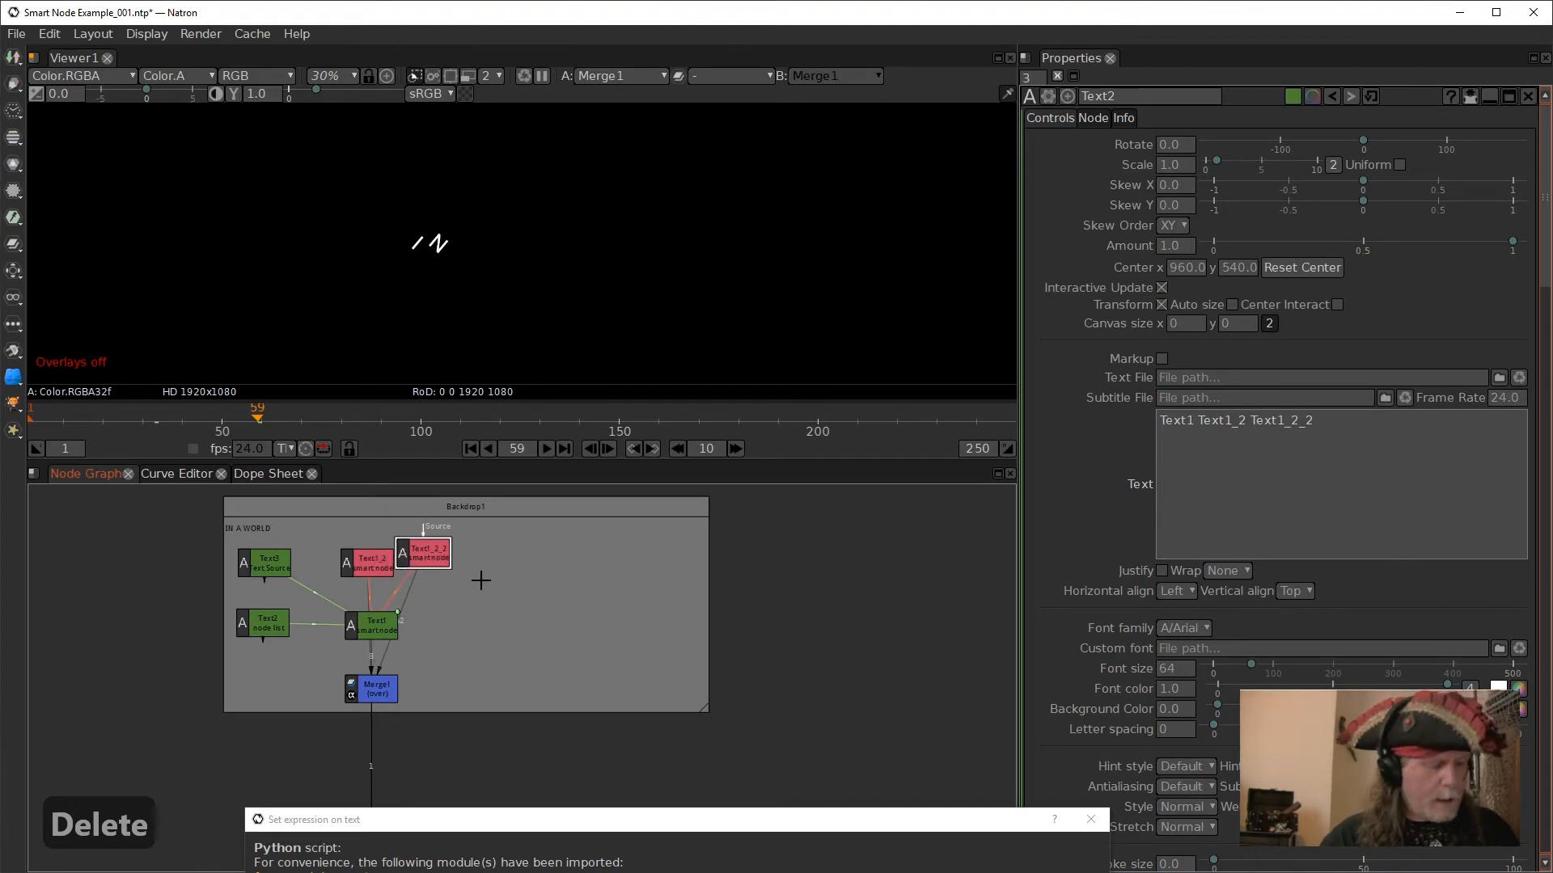
{"action": "key", "text": "alt+c"}
{"action": "left_click_drag", "start_coordinate": [558, 596], "coordinate": [487, 558]}
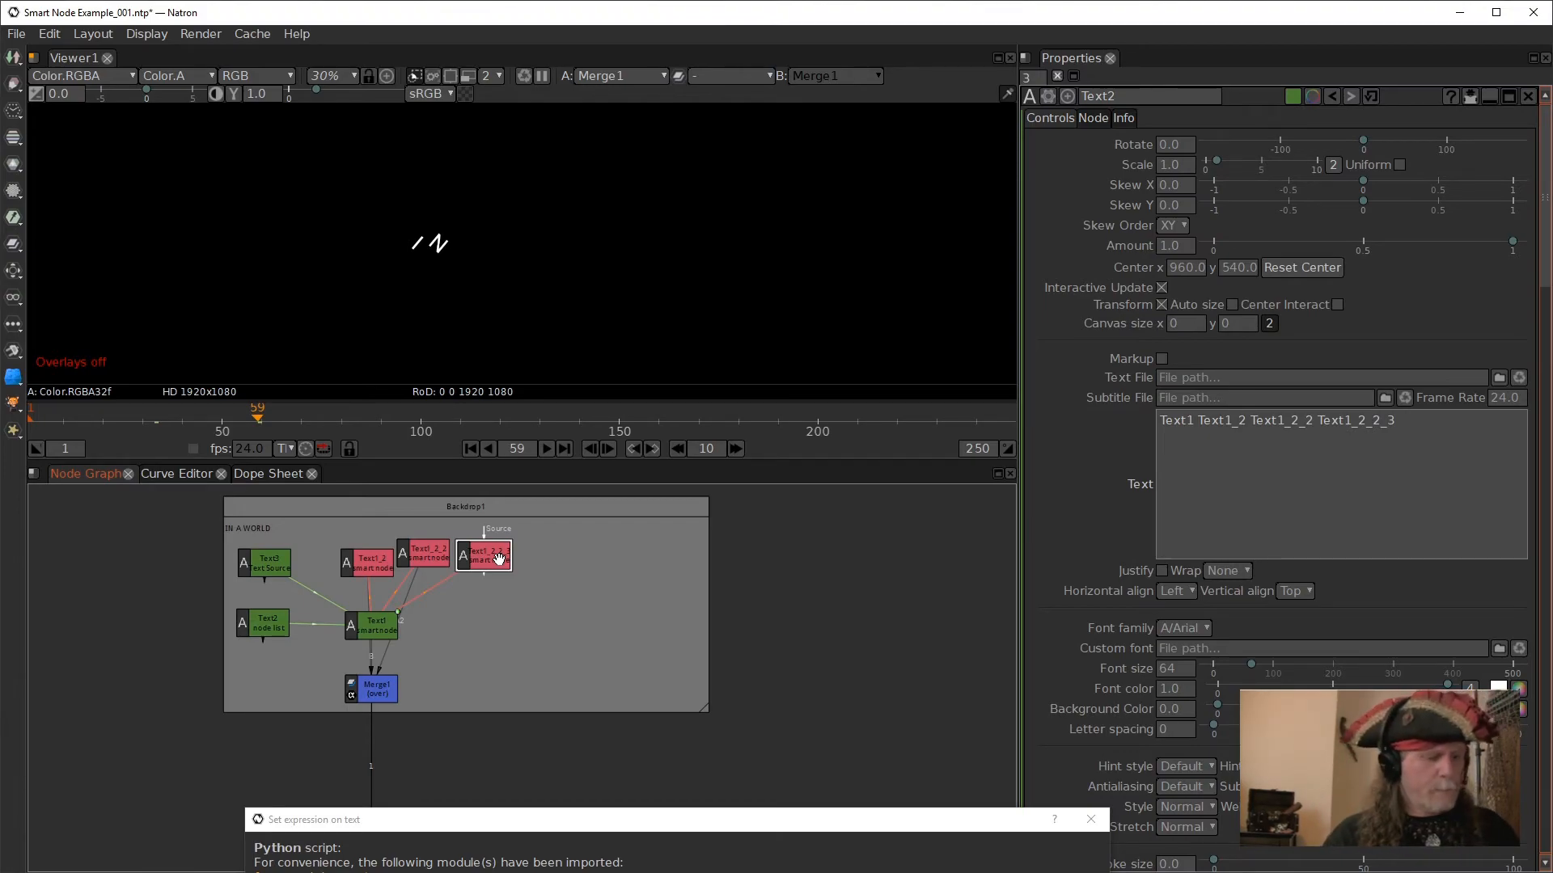
{"action": "key", "text": "alt"}
- Compare the characters of Text3's source text with the cloned smart nodes in the backdrop
{"action": "left_click", "coordinate": [282, 572]}
{"action": "left_click", "coordinate": [1162, 421]}
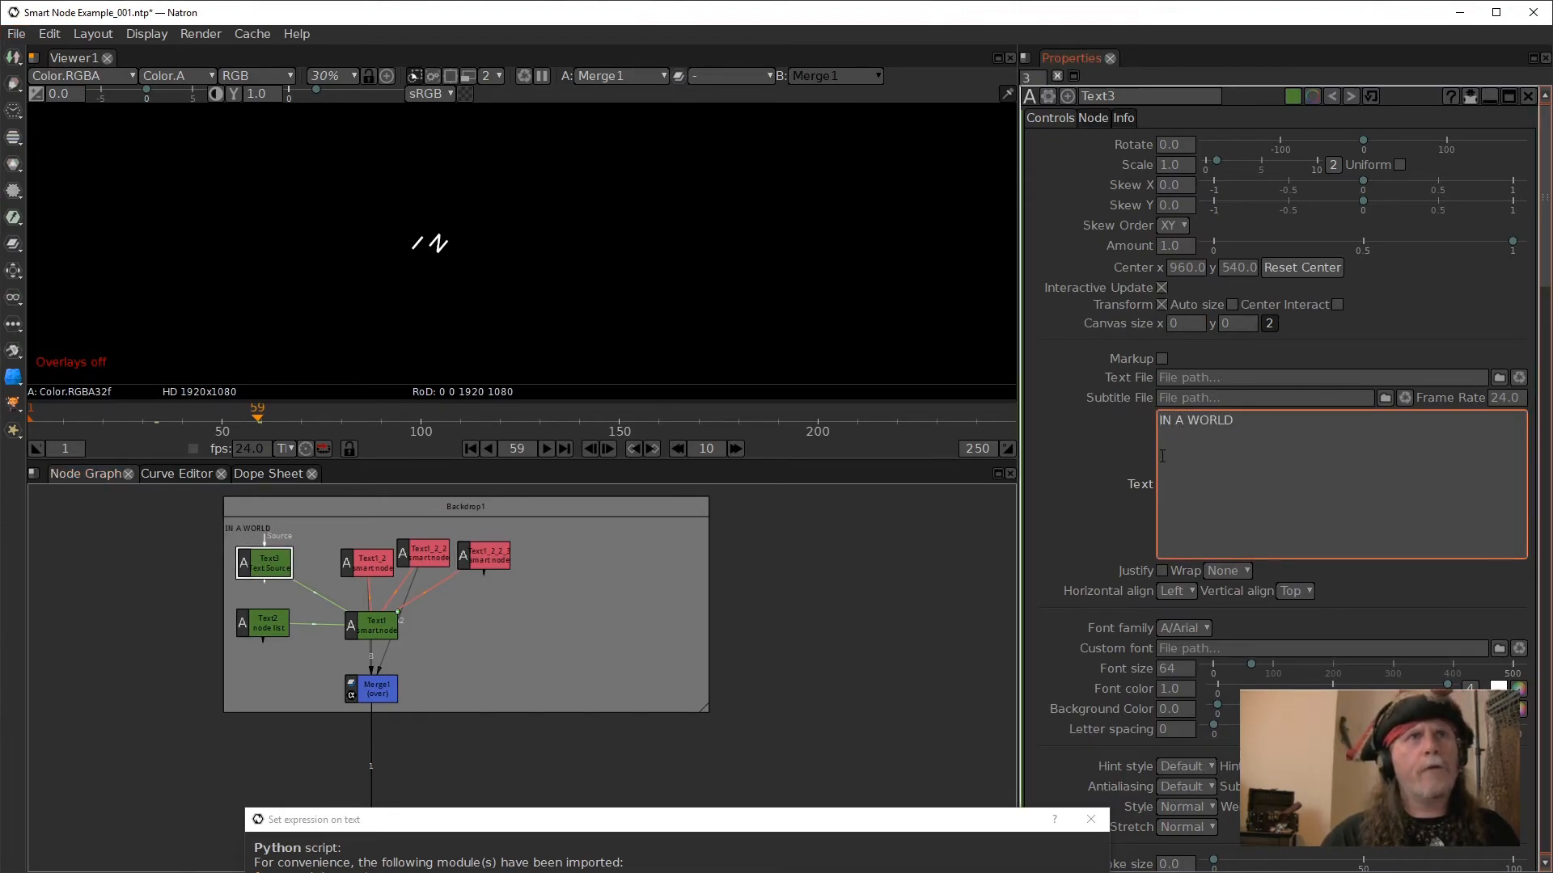
{"action": "left_click", "coordinate": [485, 556]}
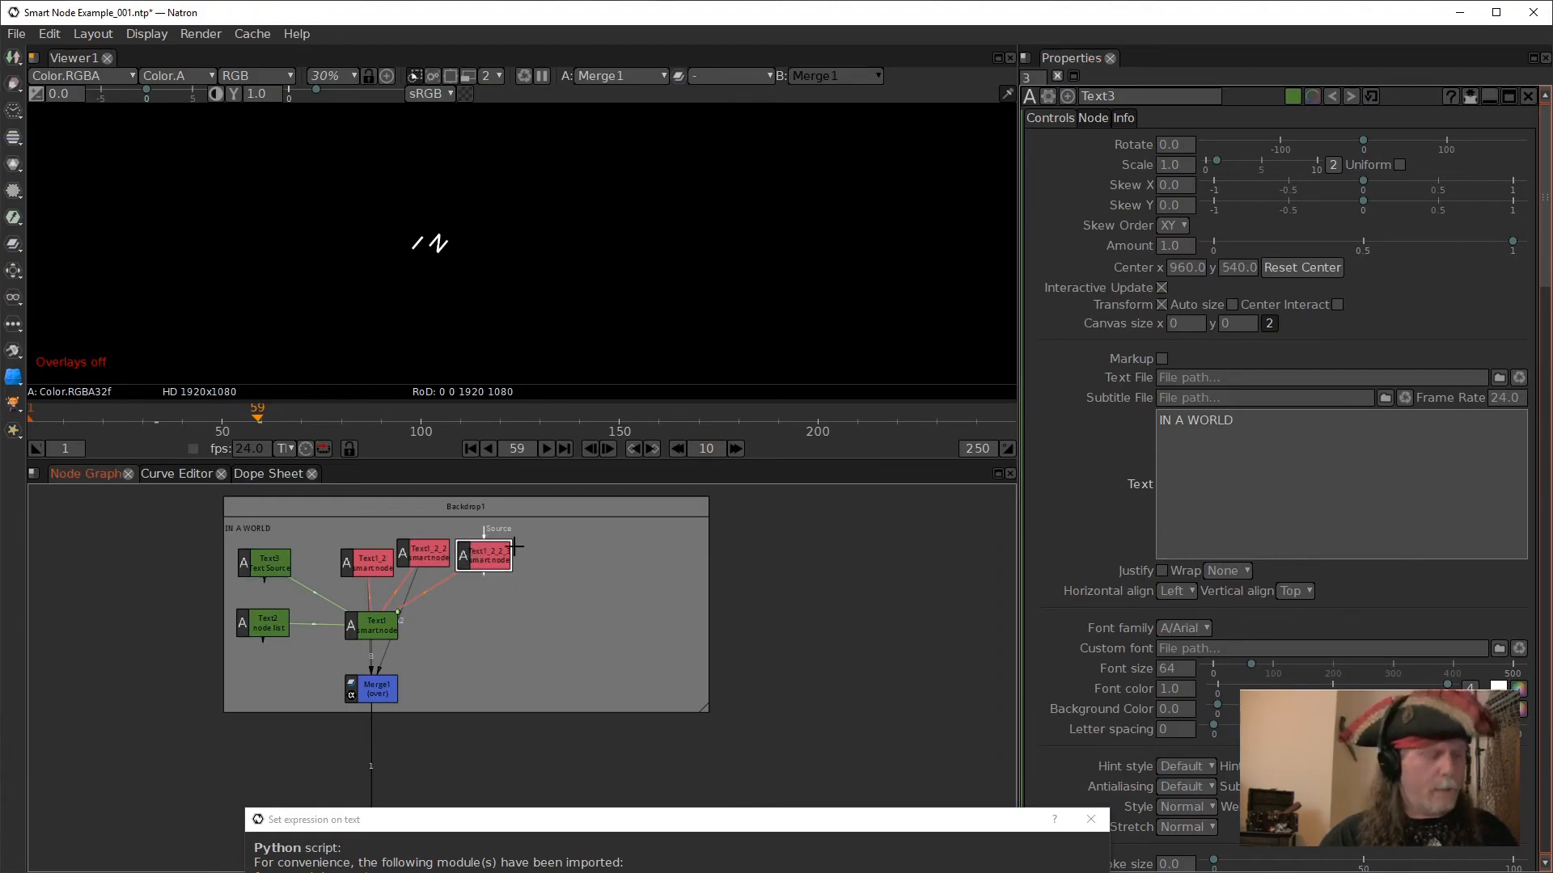
{"action": "left_click", "coordinate": [431, 555]}
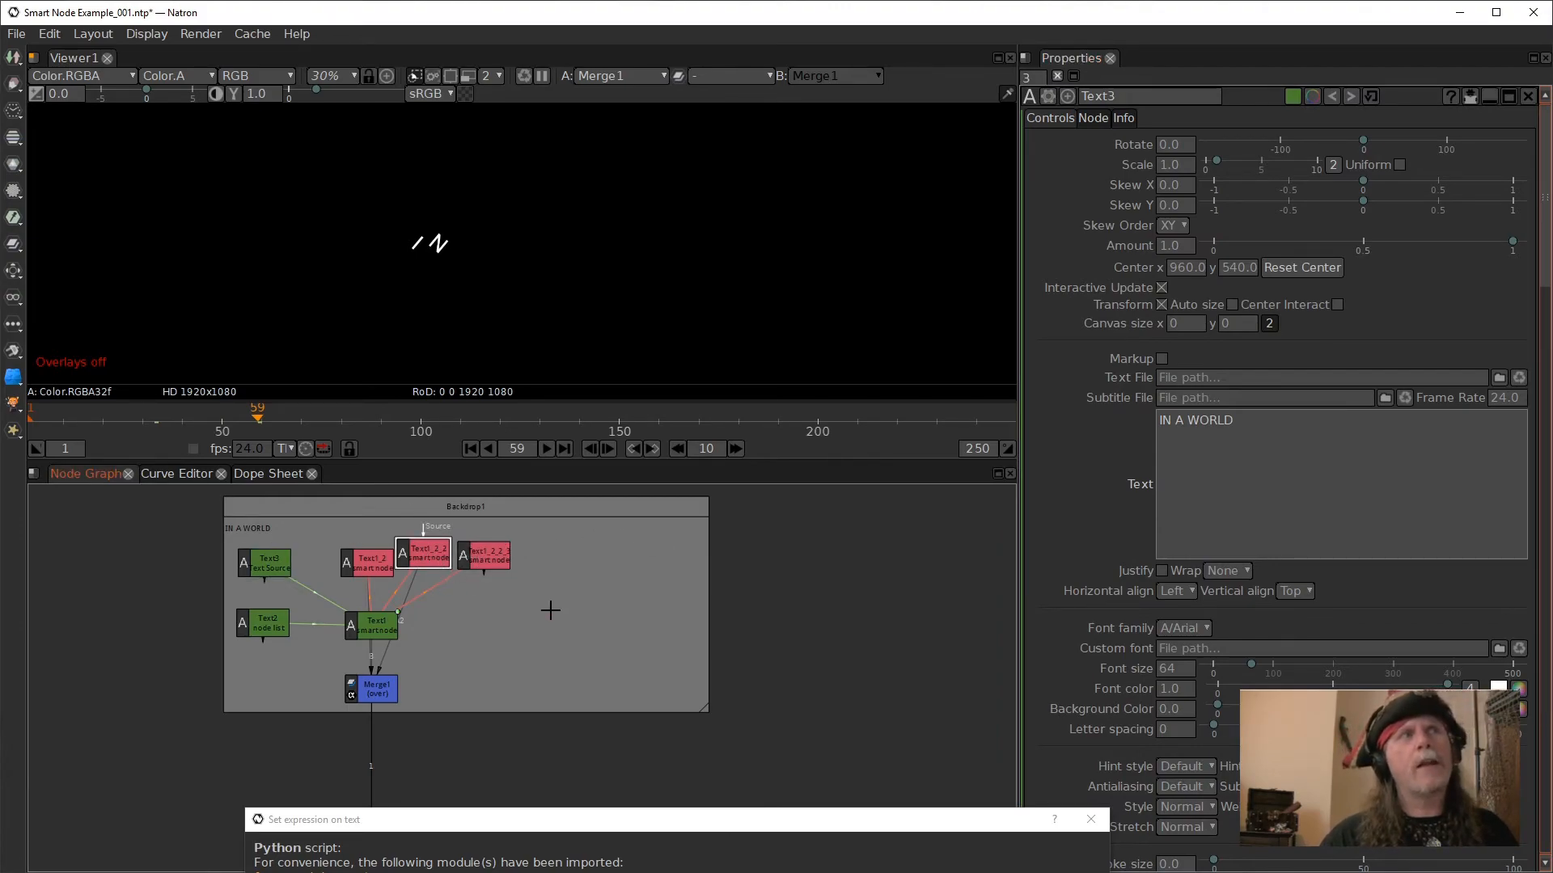
- Clone the Text1_2 smart node and its successive clones to add six more smart nodes
{"action": "left_click", "coordinate": [383, 570]}
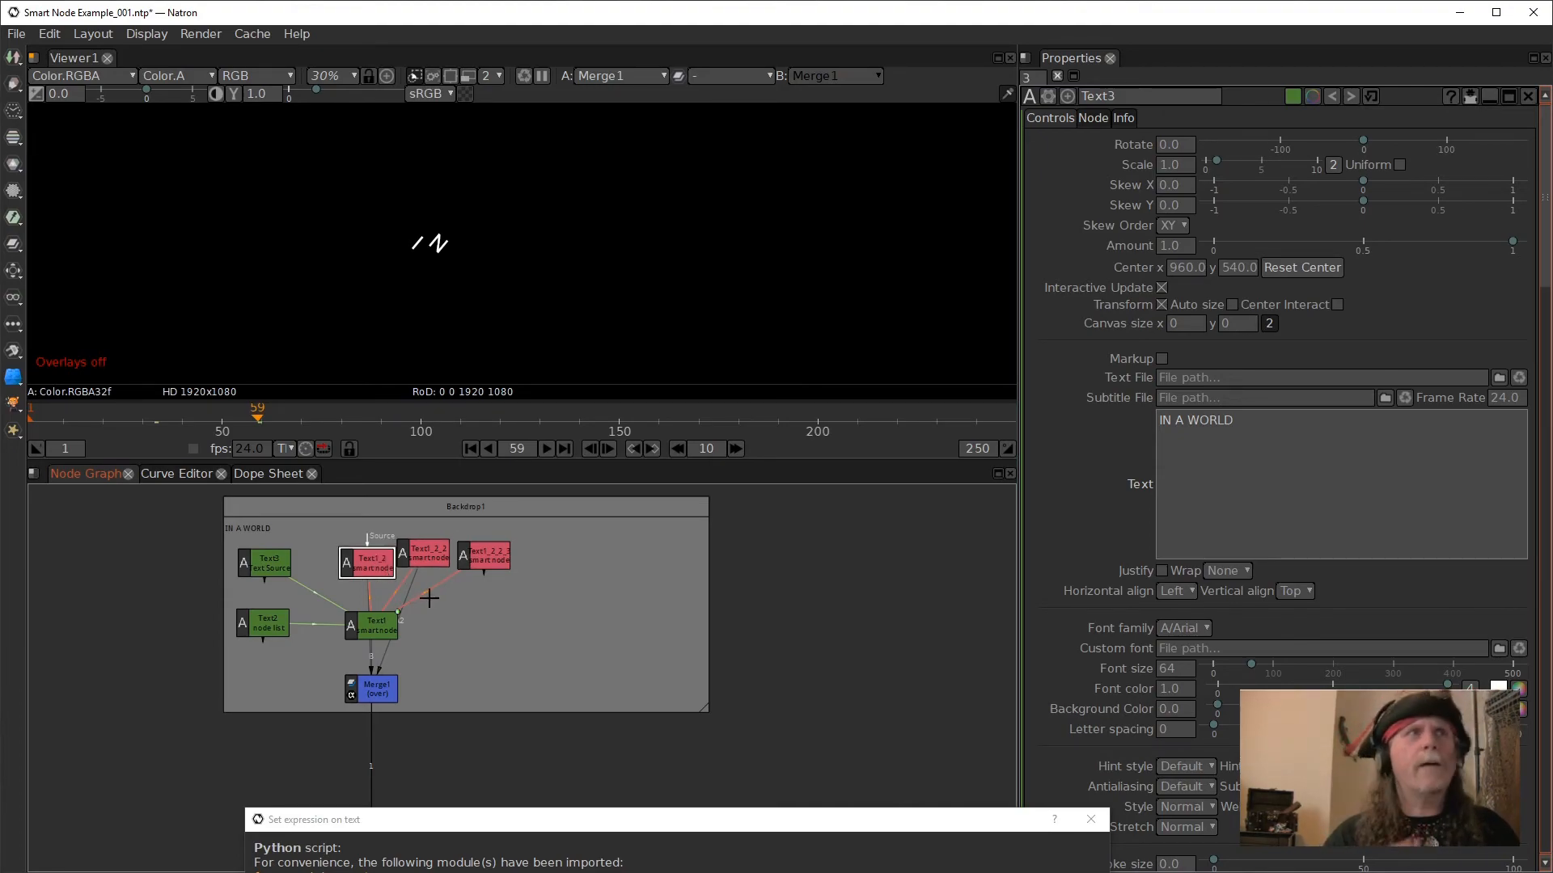
{"action": "key", "text": "alt+c"}
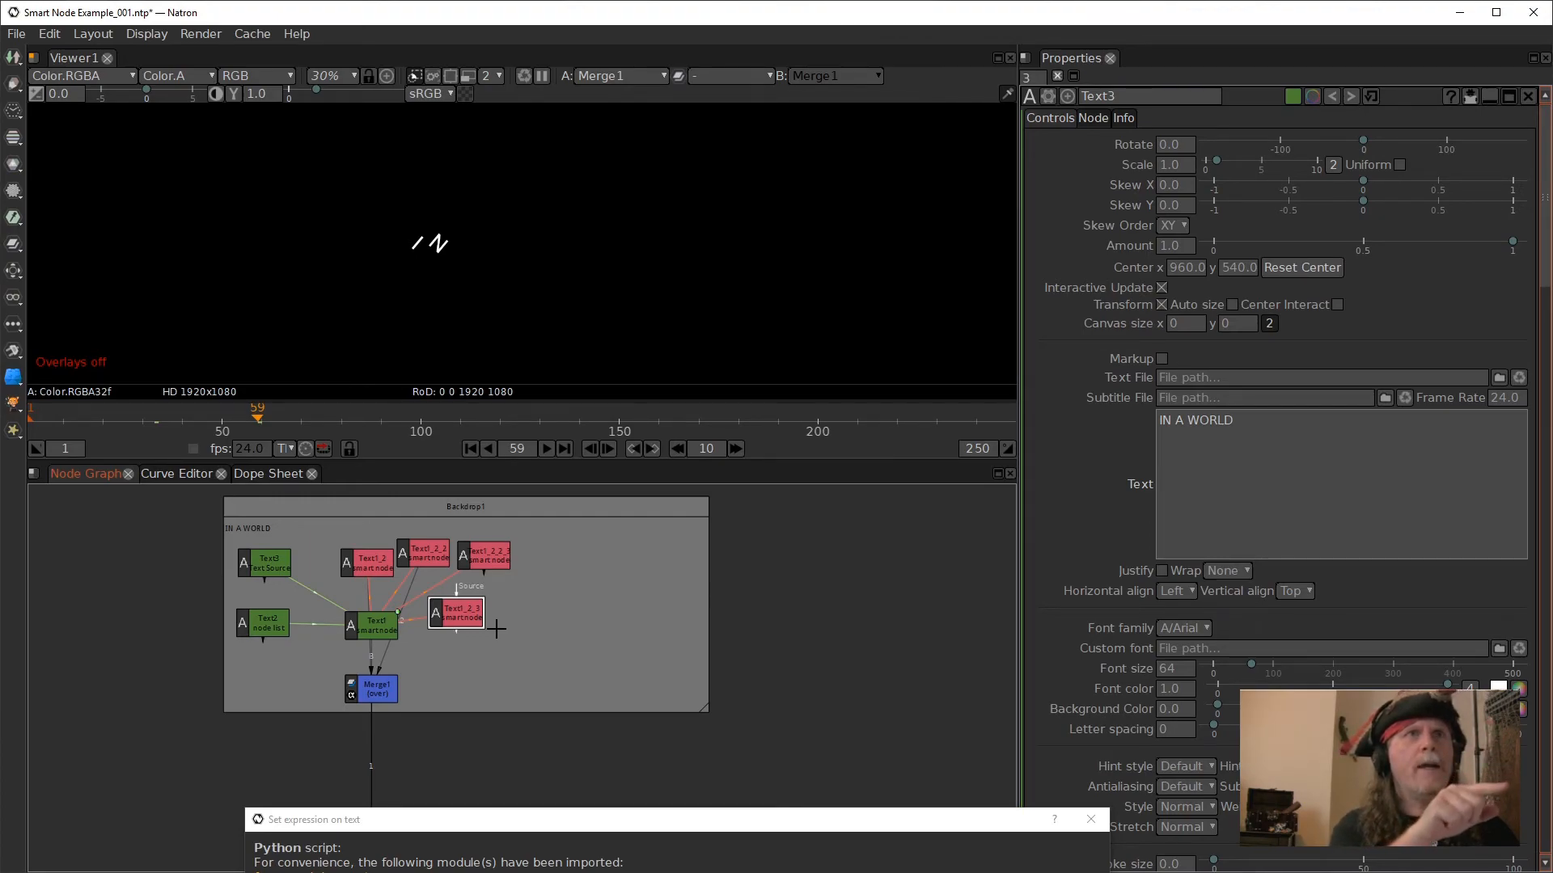
{"action": "key", "text": "alt+c"}
{"action": "key", "text": "alt+c"}
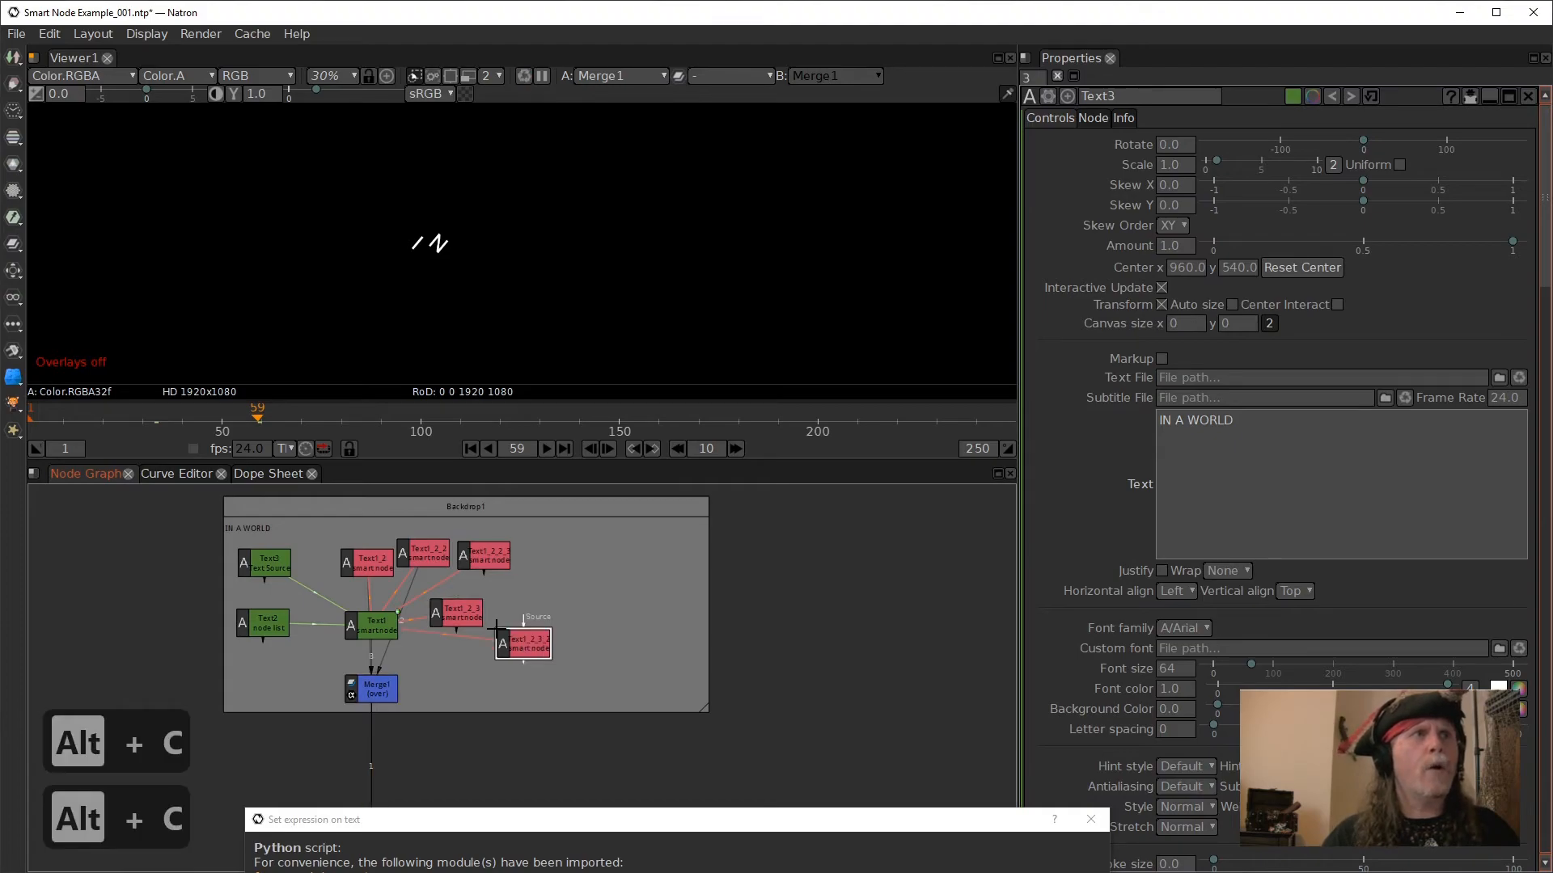
{"action": "key", "text": "alt+c"}
{"action": "key", "text": "alt+c"}
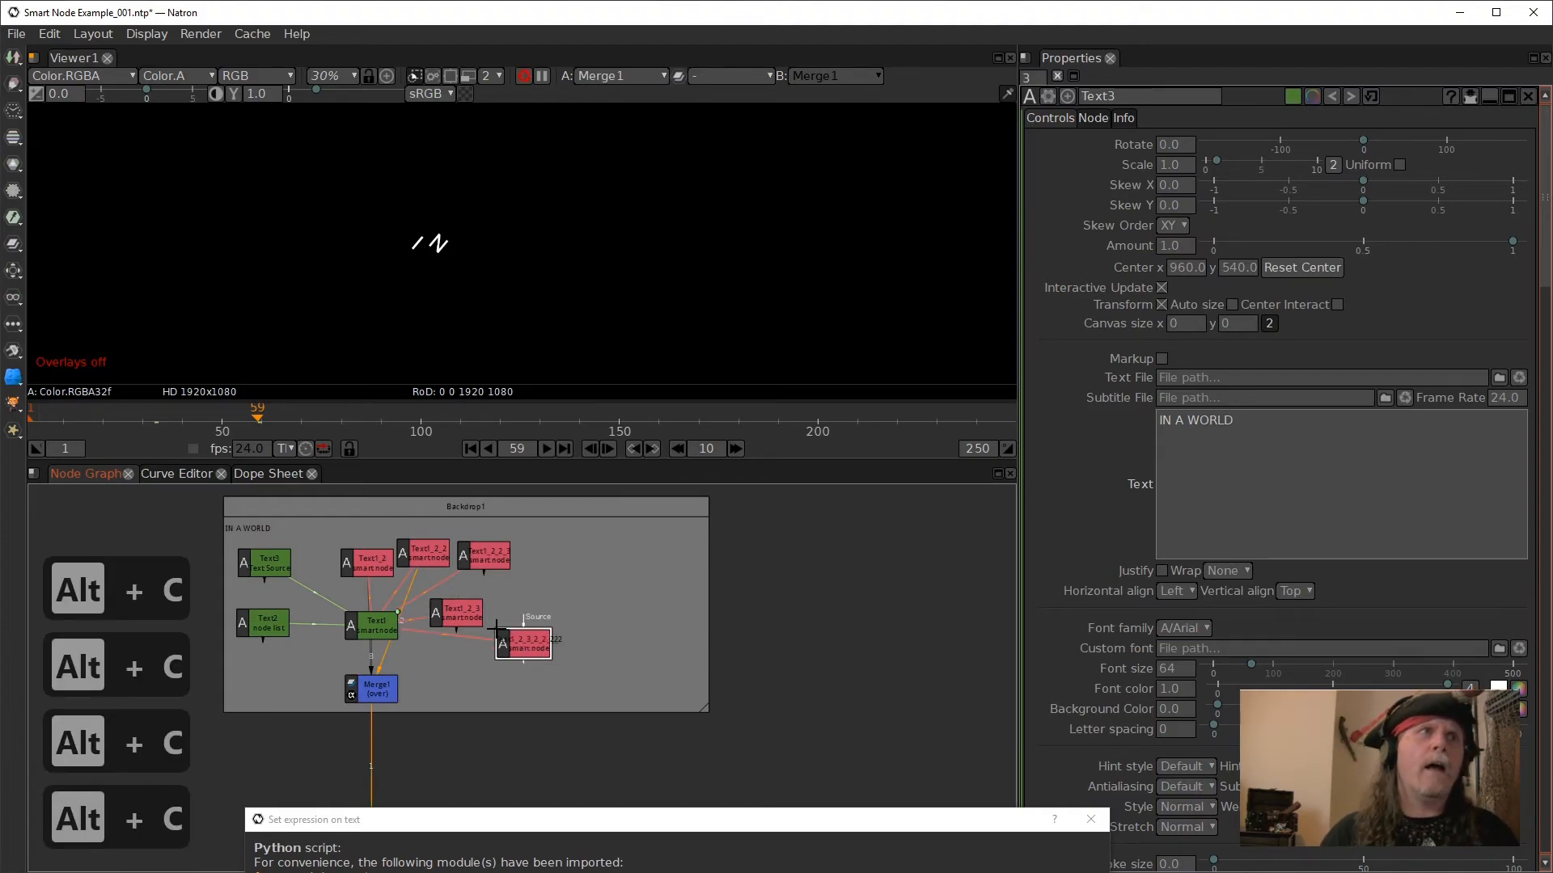
{"action": "key", "text": "alt+c"}
- Spread the stacked new clones apart across the backdrop so each smart node stands separately
{"action": "left_click_drag", "start_coordinate": [521, 657], "coordinate": [624, 562]}
{"action": "left_click_drag", "start_coordinate": [540, 652], "coordinate": [531, 569]}
{"action": "mouse_move", "coordinate": [525, 643]}
{"action": "left_mouse_down"}
{"action": "mouse_move", "coordinate": [639, 605]}
{"action": "mouse_move", "coordinate": [629, 653]}
{"action": "mouse_move", "coordinate": [447, 672]}
{"action": "left_mouse_up"}
{"action": "left_click_drag", "start_coordinate": [517, 570], "coordinate": [555, 556]}
{"action": "left_click_drag", "start_coordinate": [469, 663], "coordinate": [512, 669]}
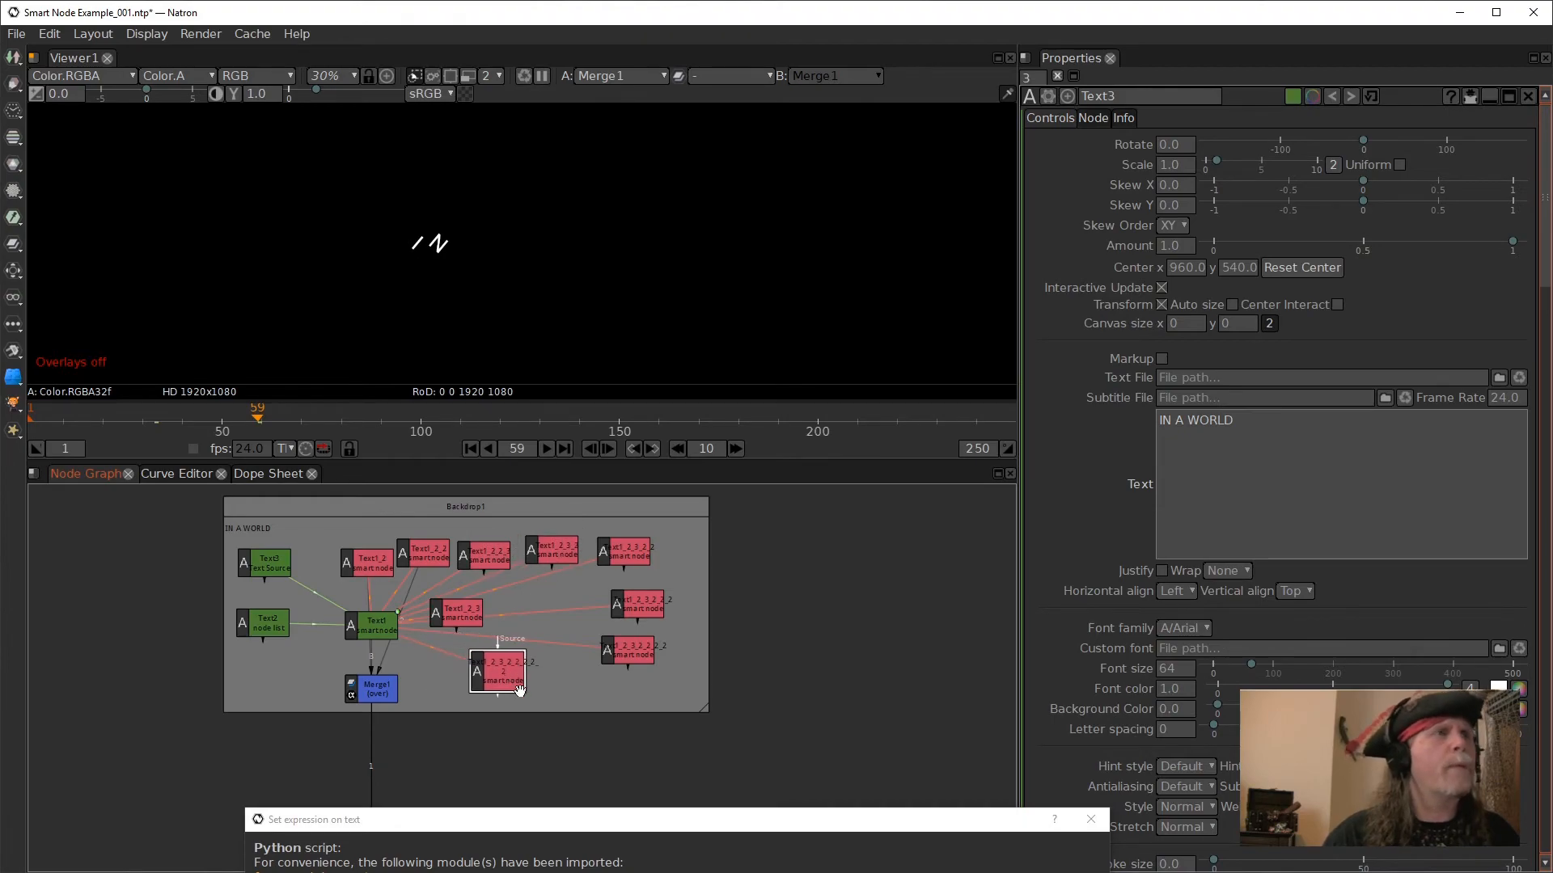
- Connect five more Text1 clones to free inputs of Merge1, leaving the last two smart nodes unconnected
{"action": "left_click", "coordinate": [389, 695]}
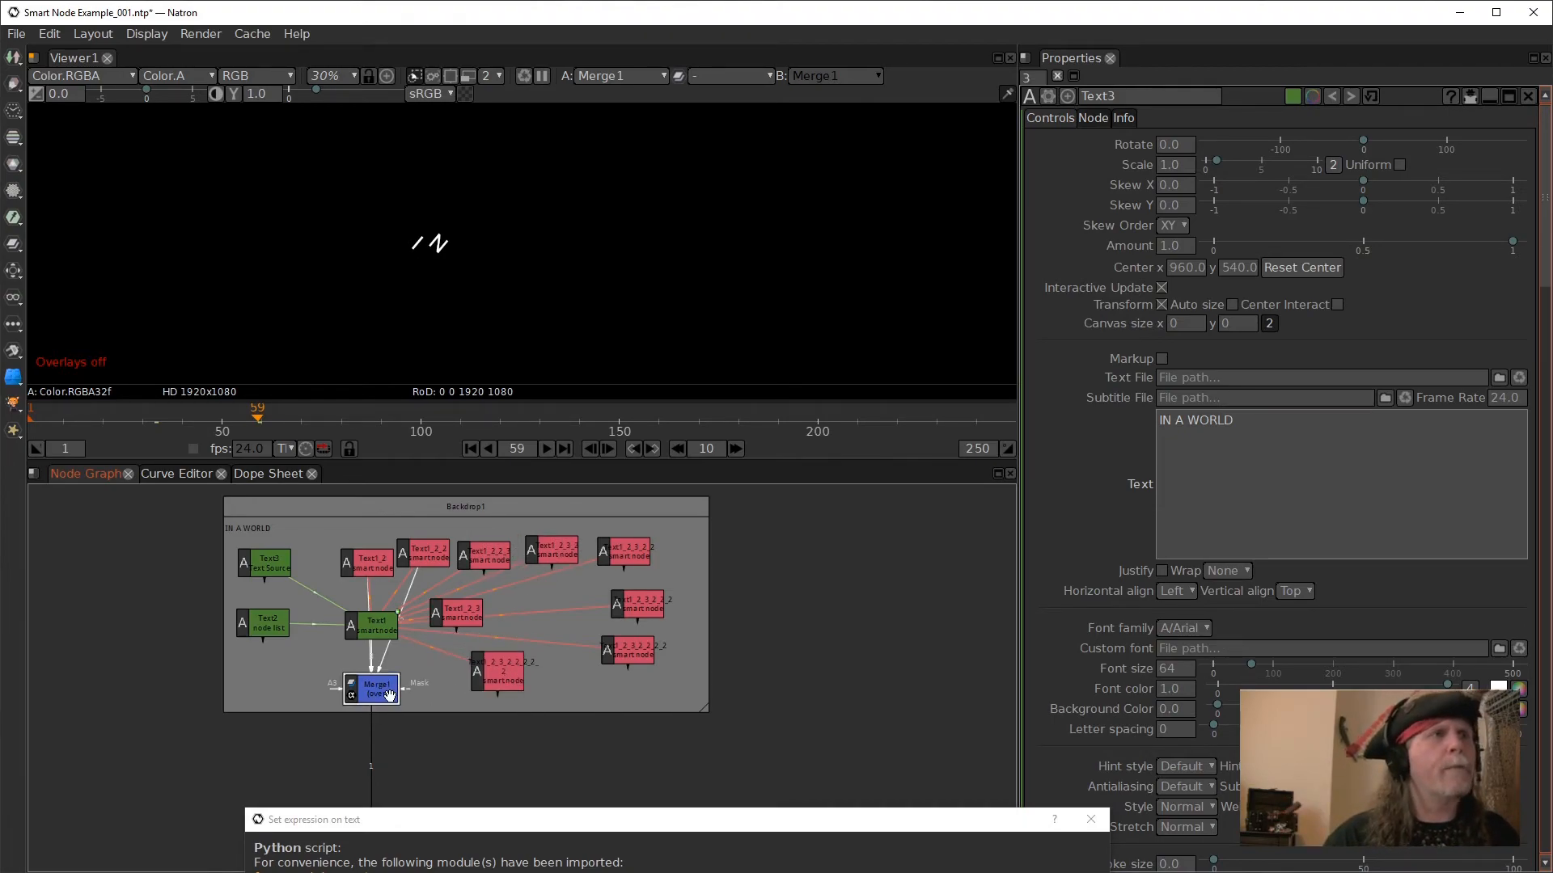
{"action": "left_click_drag", "start_coordinate": [334, 690], "coordinate": [488, 553]}
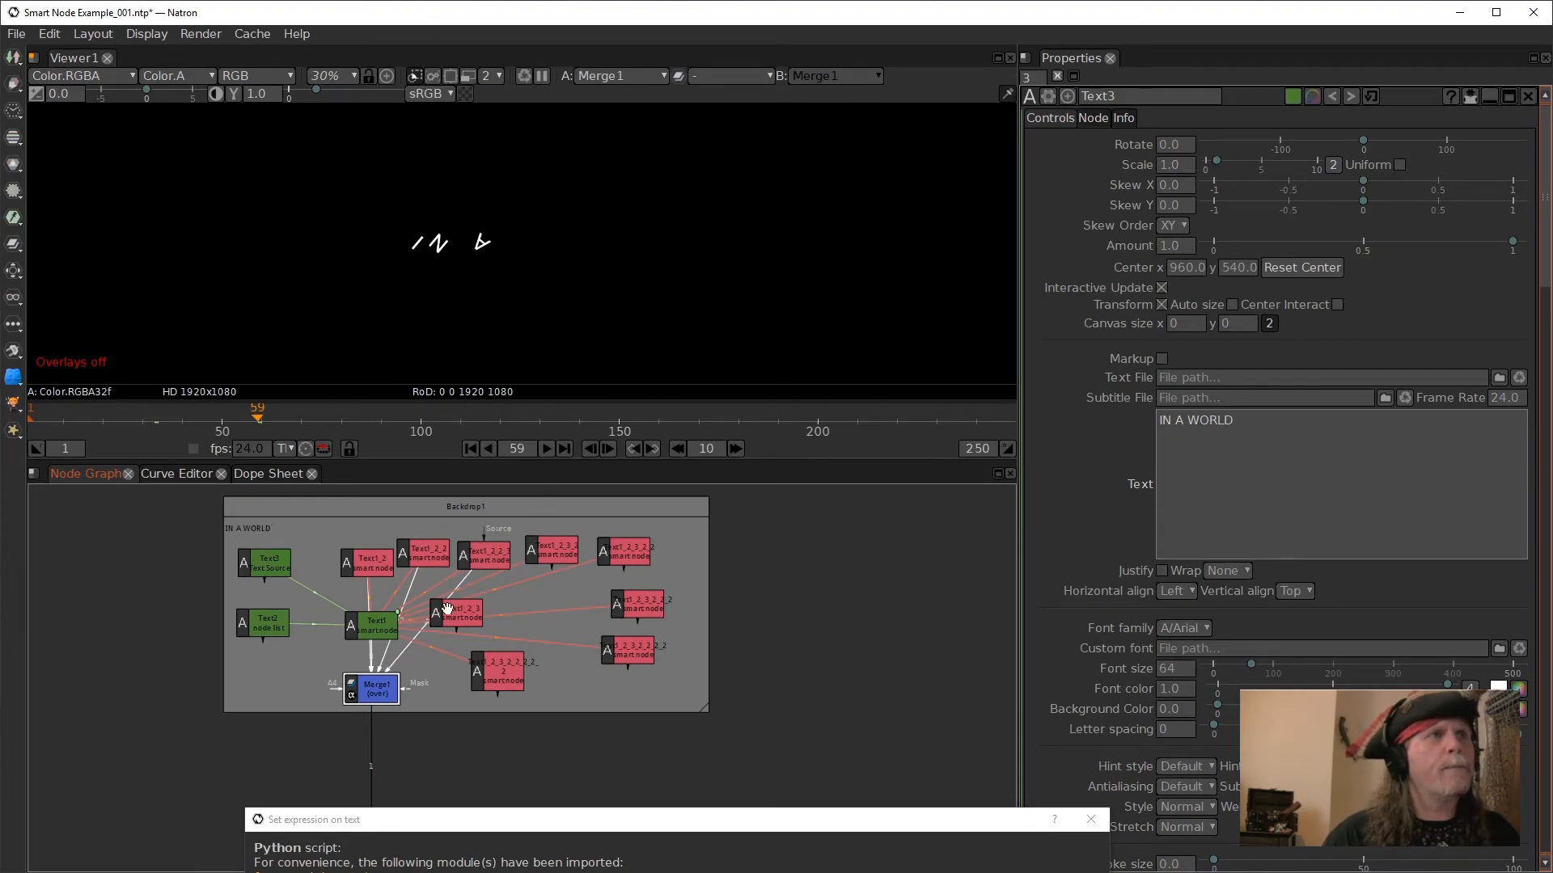
{"action": "left_click_drag", "start_coordinate": [333, 691], "coordinate": [549, 556]}
{"action": "left_click_drag", "start_coordinate": [334, 689], "coordinate": [418, 655]}
{"action": "left_click_drag", "start_coordinate": [338, 691], "coordinate": [622, 556]}
{"action": "left_click_drag", "start_coordinate": [337, 688], "coordinate": [624, 653]}
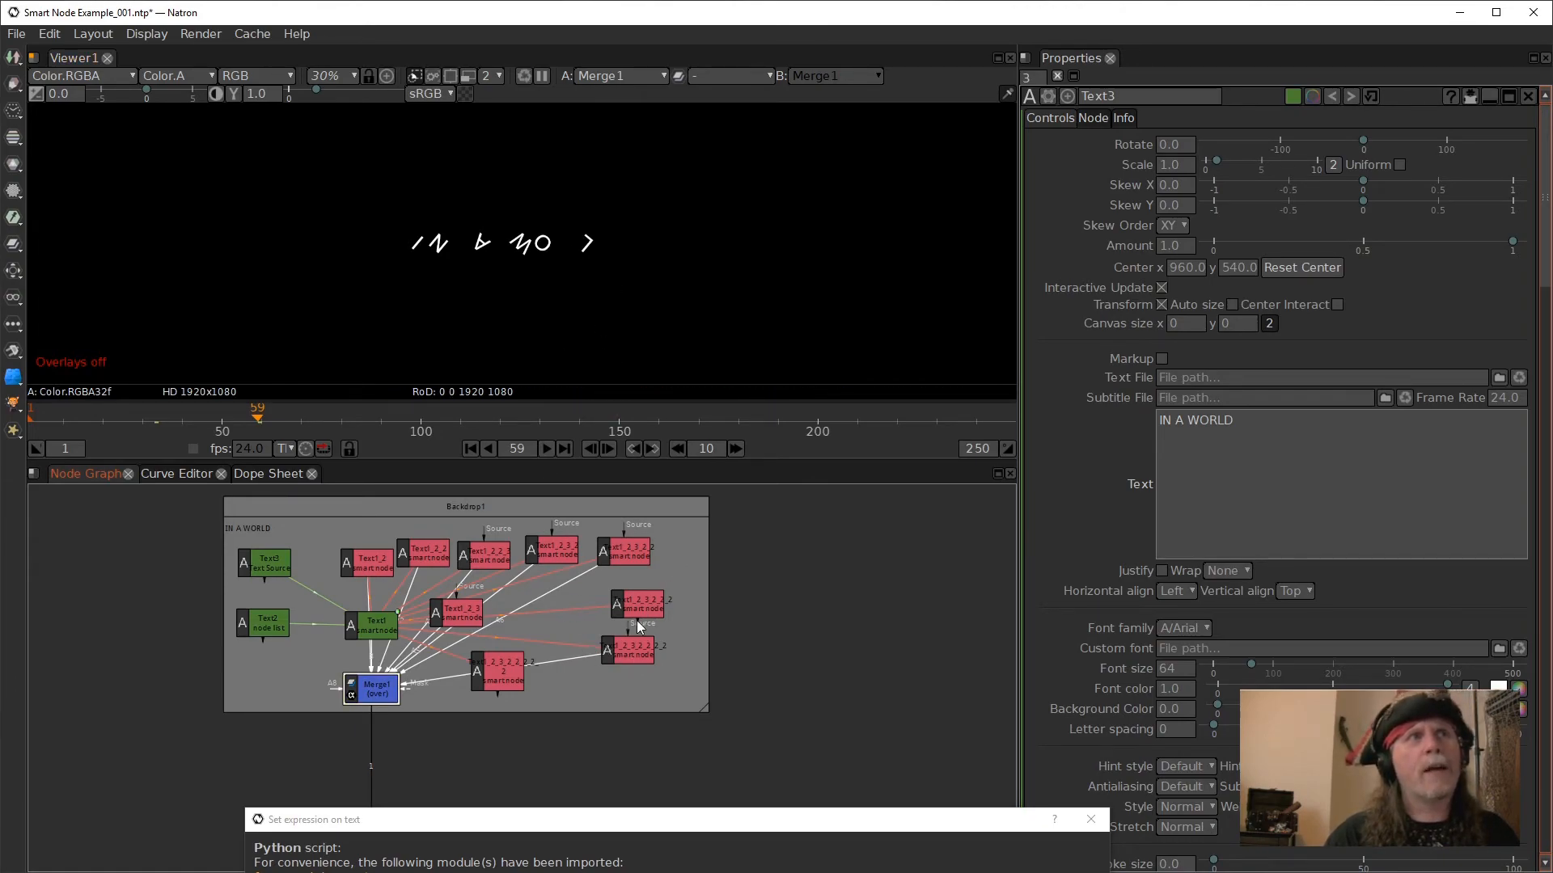
- Connect the last two smart node clones to Merge1, shifting the lowest clone further from the merge
{"action": "left_click_drag", "start_coordinate": [330, 693], "coordinate": [649, 604]}
{"action": "left_click_drag", "start_coordinate": [483, 667], "coordinate": [525, 668]}
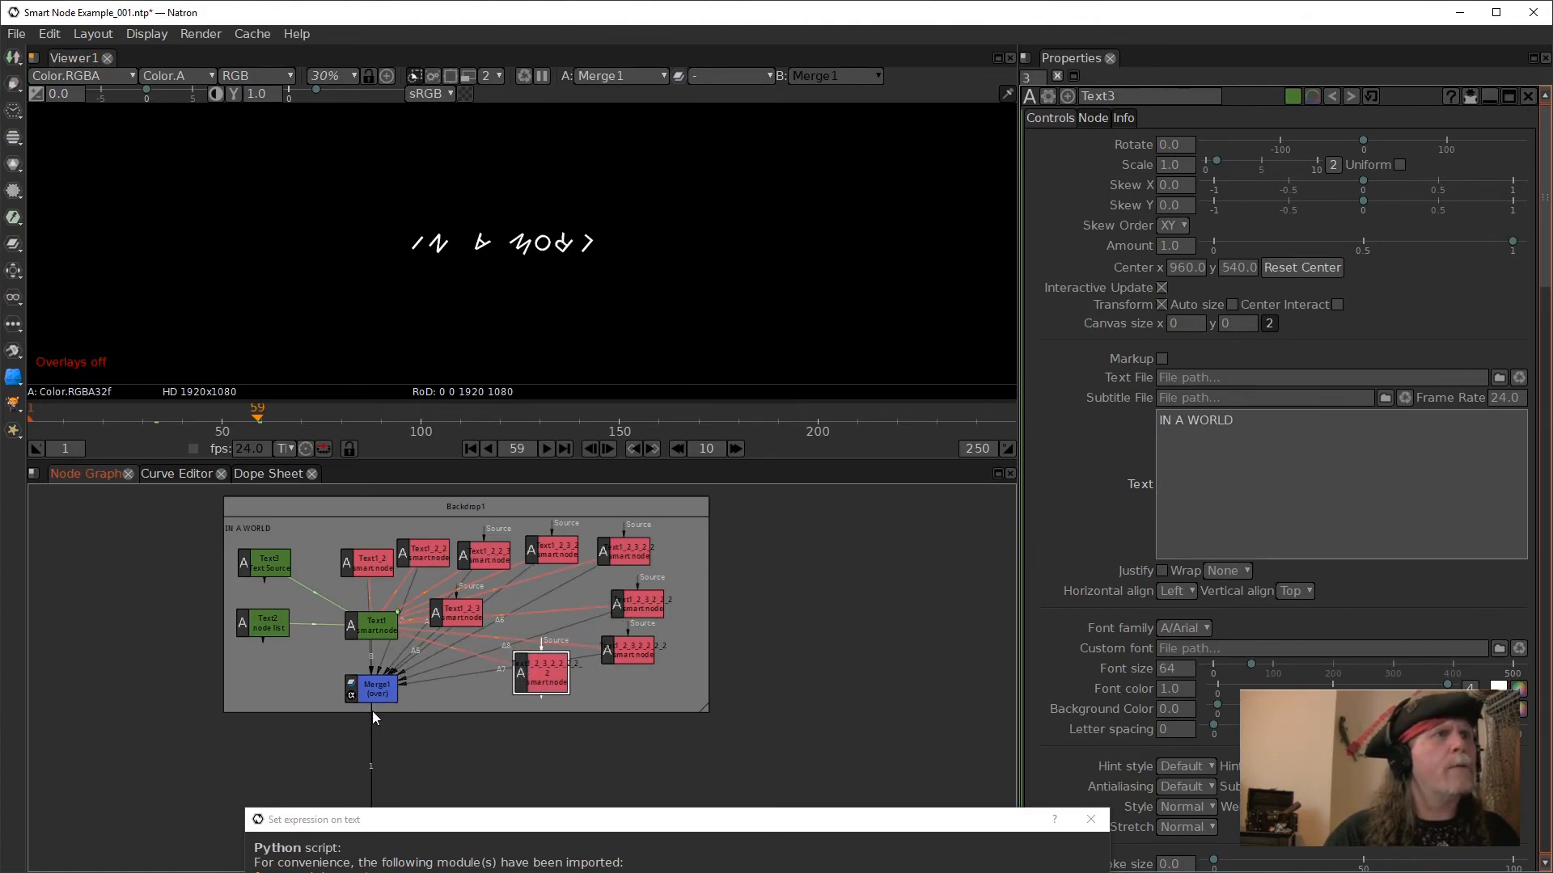
{"action": "left_click_drag", "start_coordinate": [328, 686], "coordinate": [545, 681]}
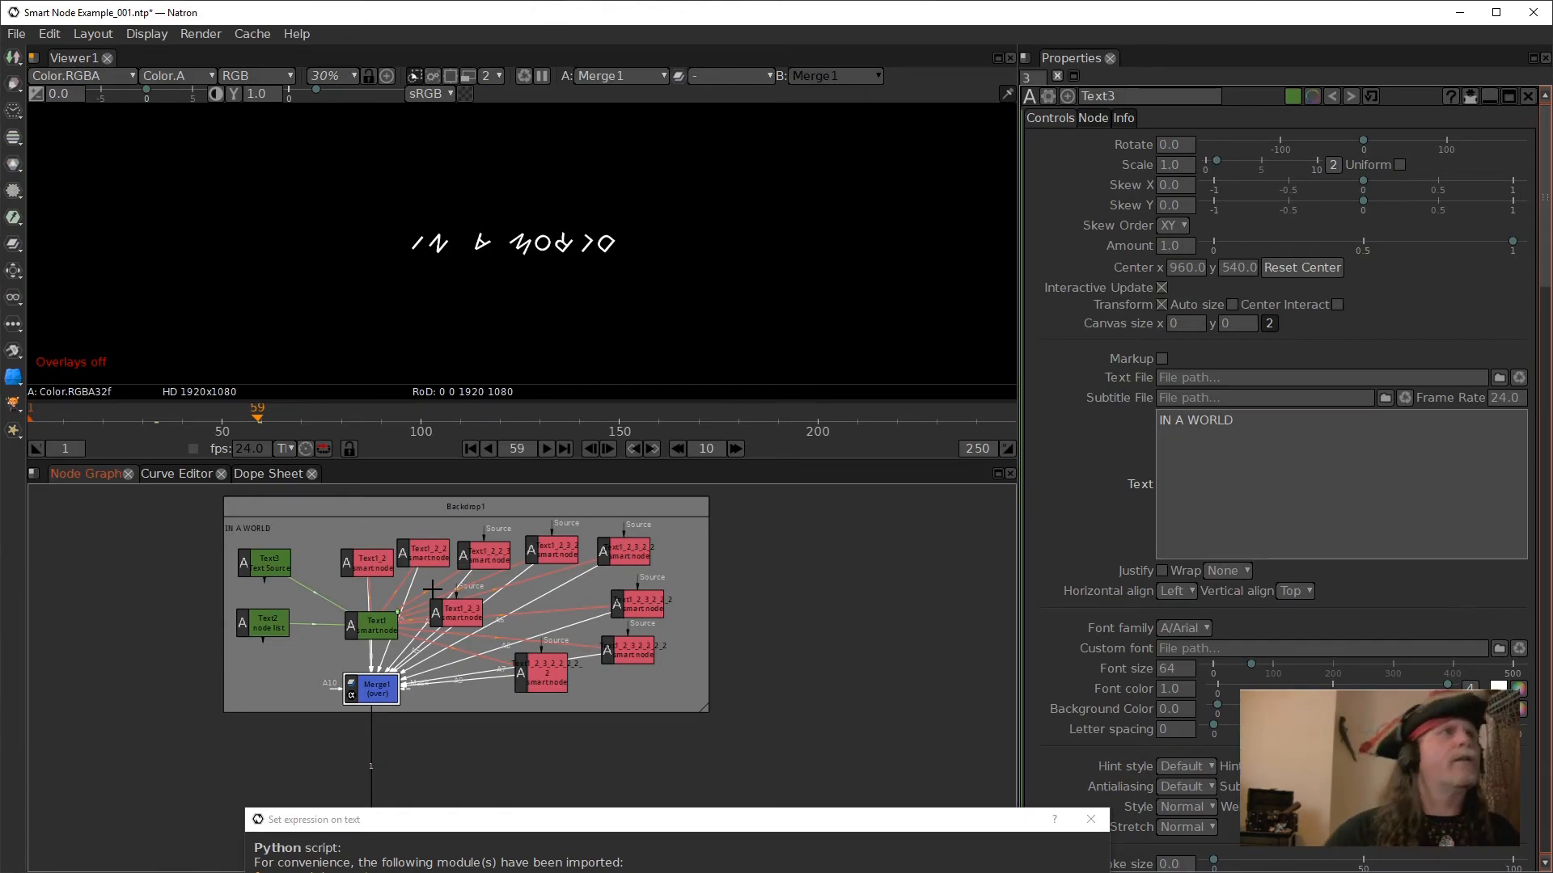
- Play the rotating text animation from frame 1 in the viewer and stop it partway
{"action": "left_click", "coordinate": [469, 448]}
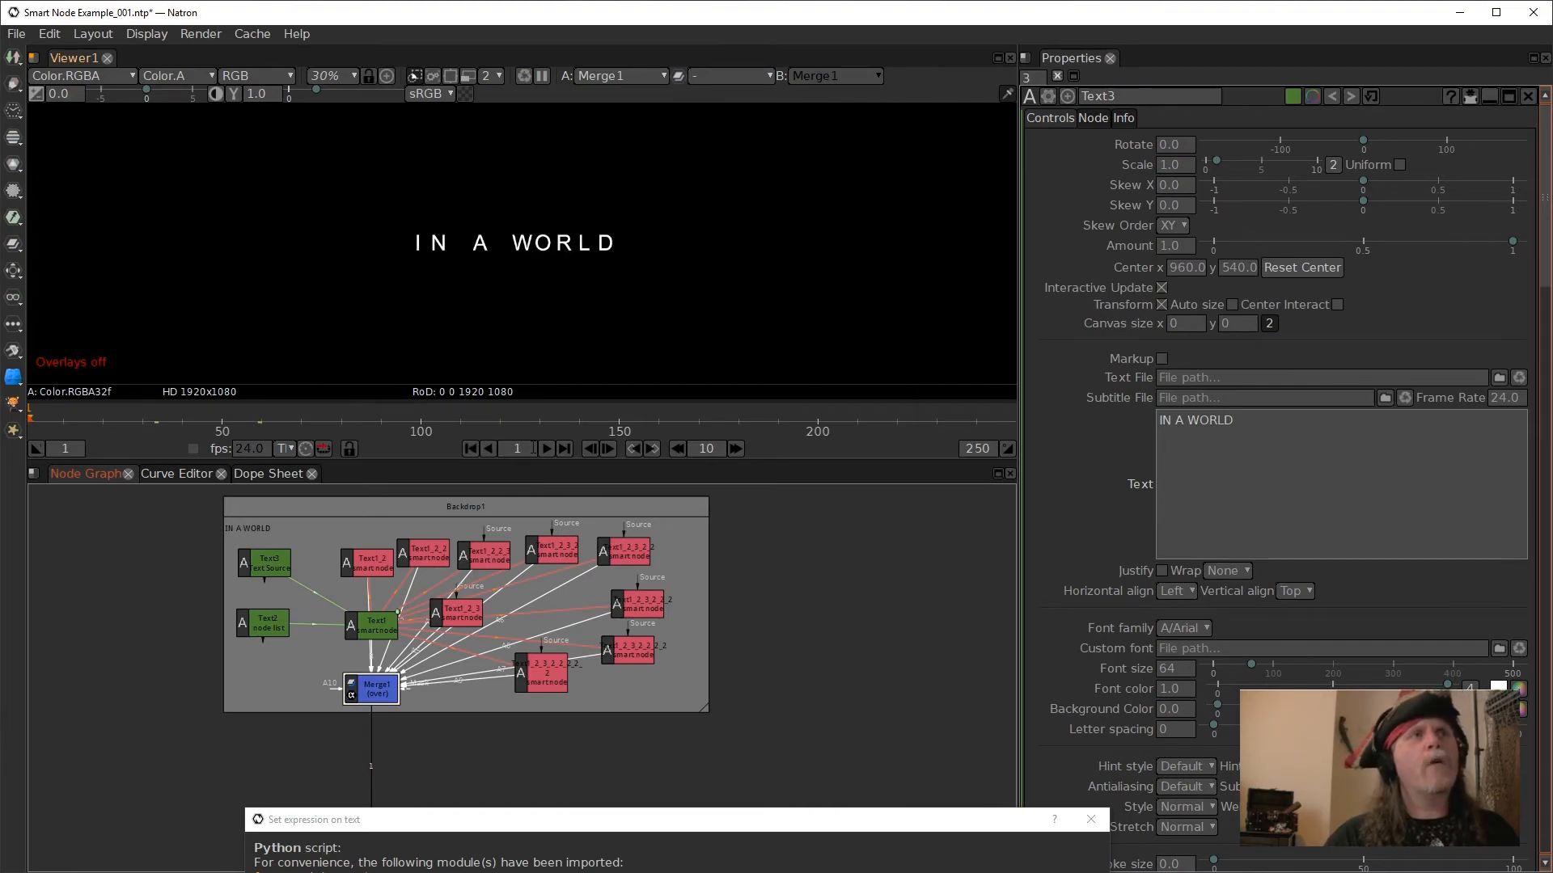
{"action": "left_click", "coordinate": [549, 454]}
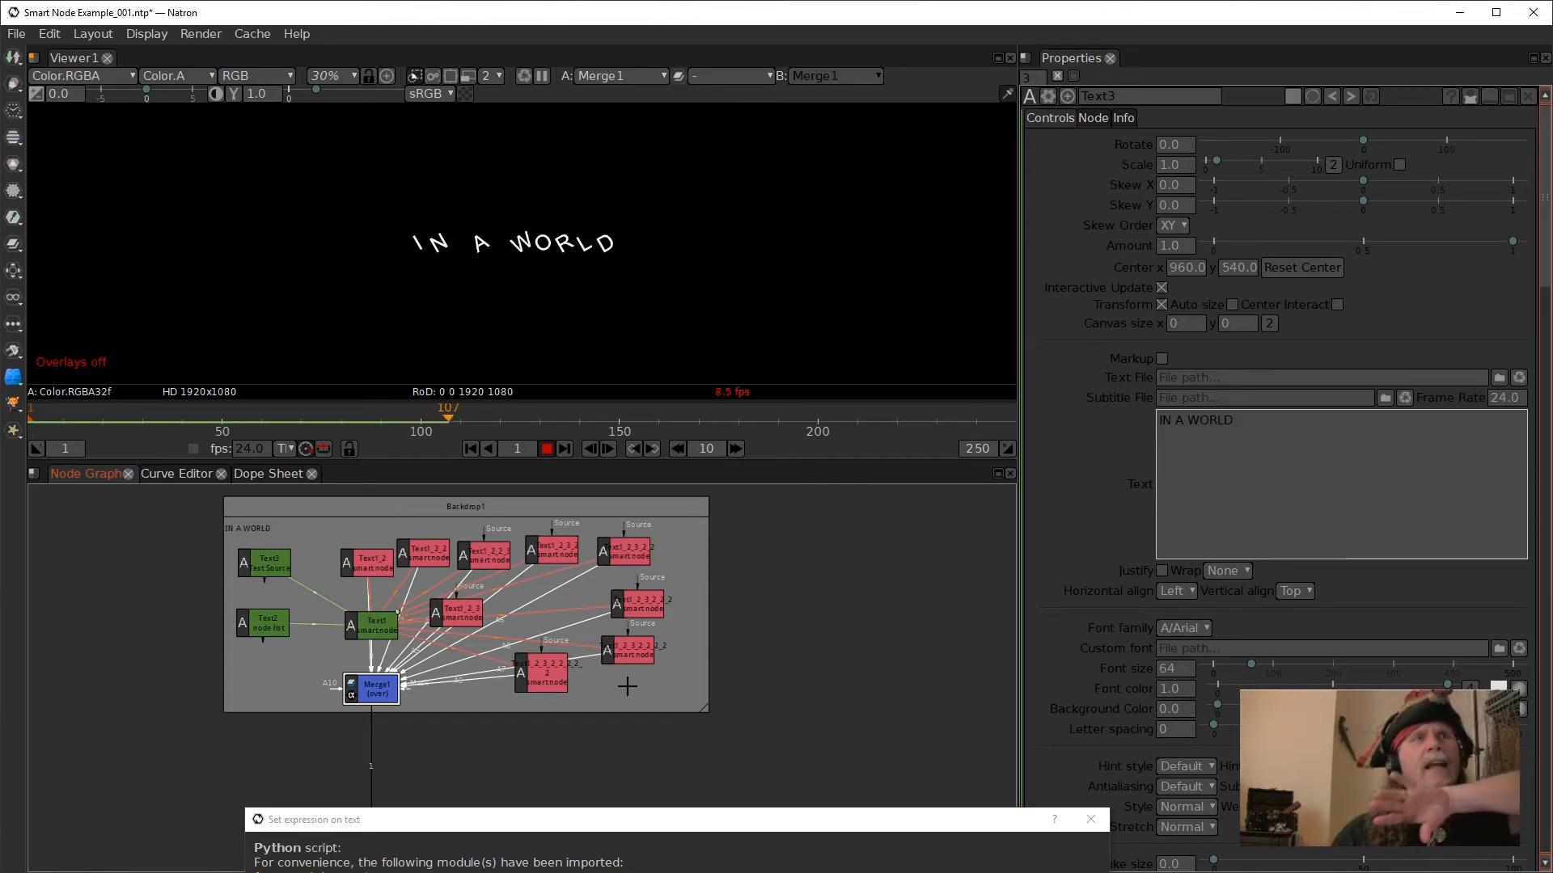
{"action": "left_click", "coordinate": [543, 450]}
- Check the text of Text1_2, then open the Python expression driving Text1's text
{"action": "left_click", "coordinate": [370, 562]}
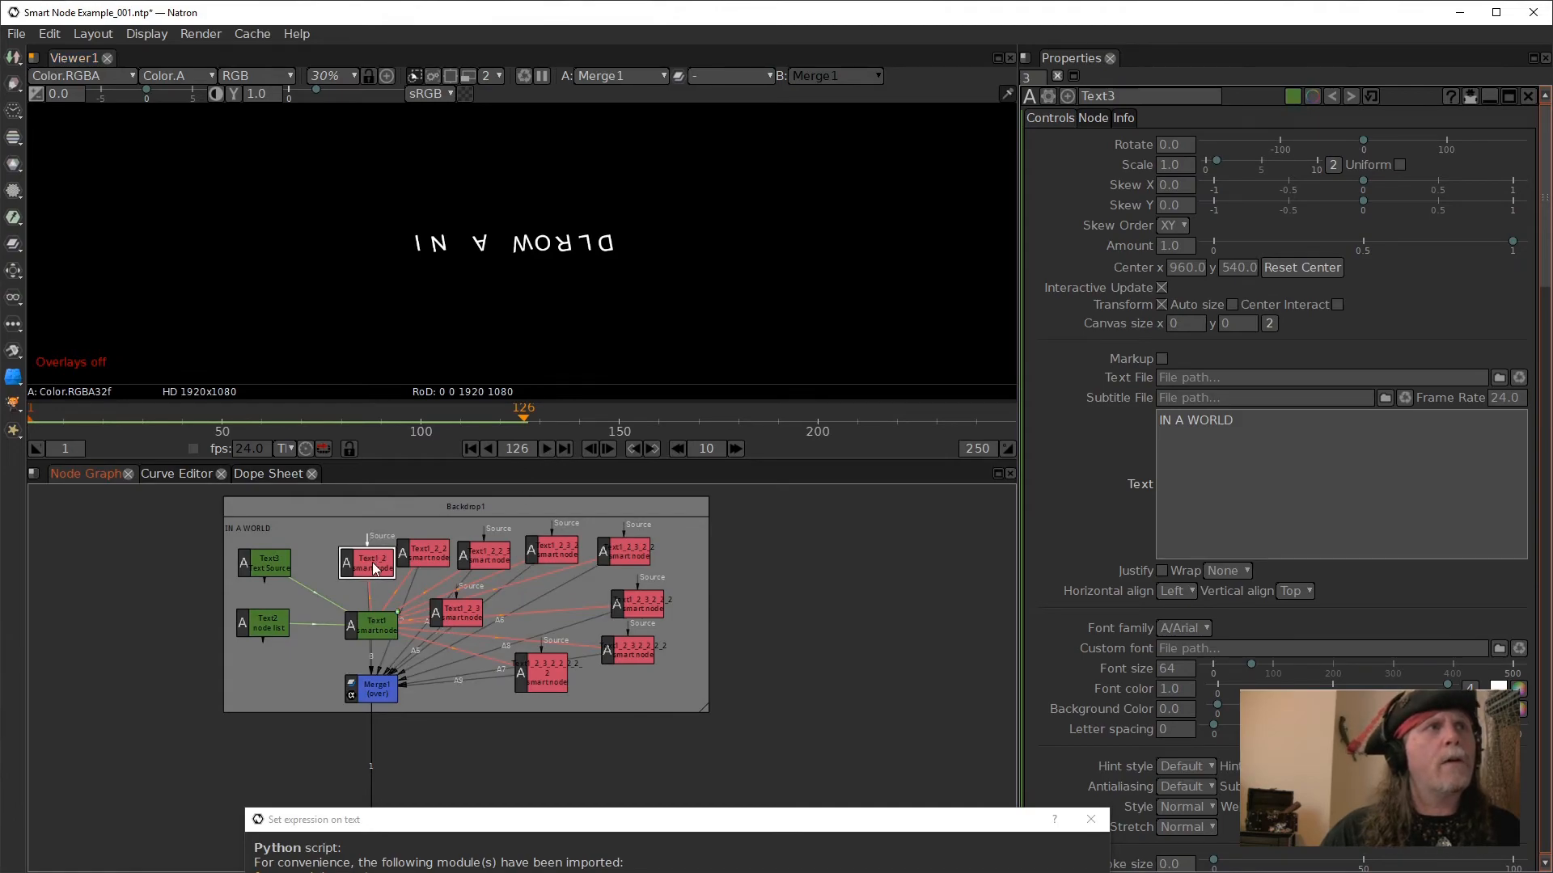
{"action": "left_click", "coordinate": [371, 624]}
{"action": "left_click", "coordinate": [1284, 483]}
{"action": "right_click", "coordinate": [1229, 460]}
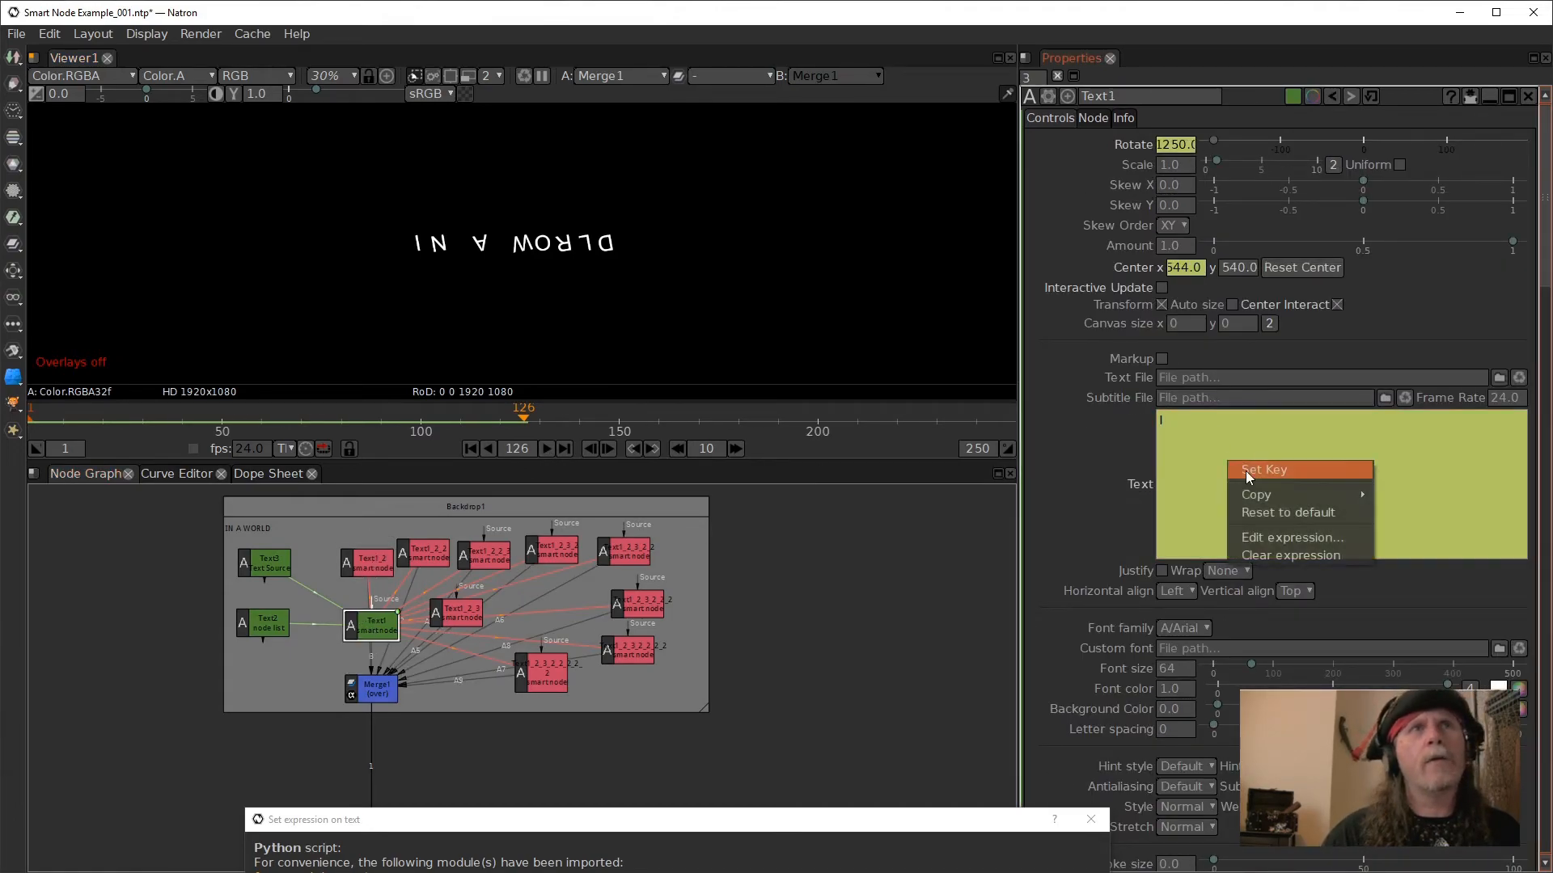
{"action": "left_click", "coordinate": [1278, 539]}
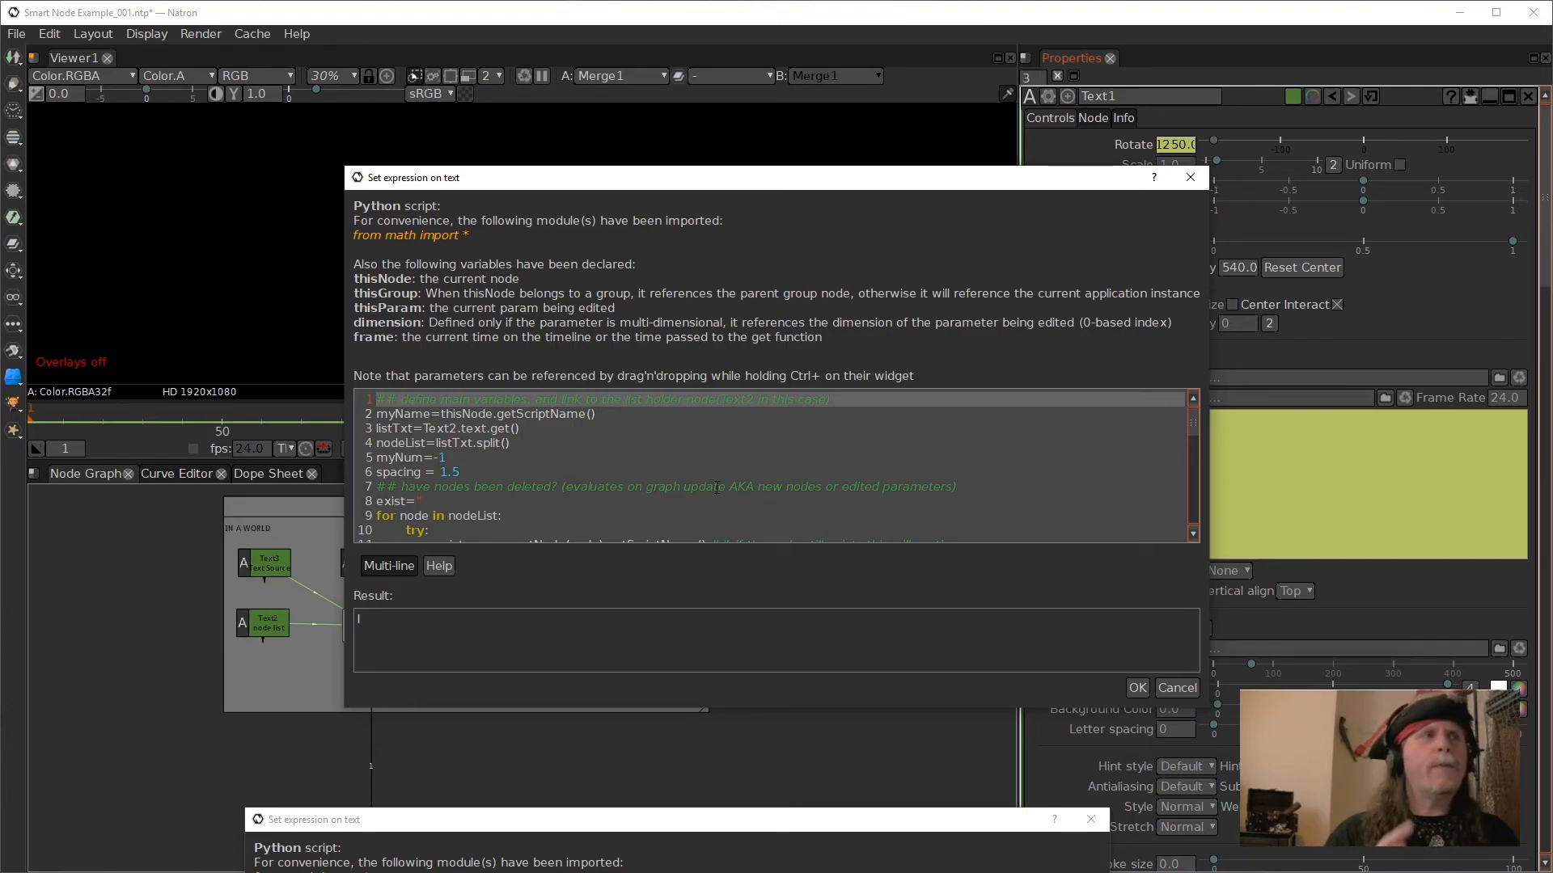
- Close the expression unchanged and examine the list of node names stored in Text2's text
{"action": "left_click", "coordinate": [262, 623]}
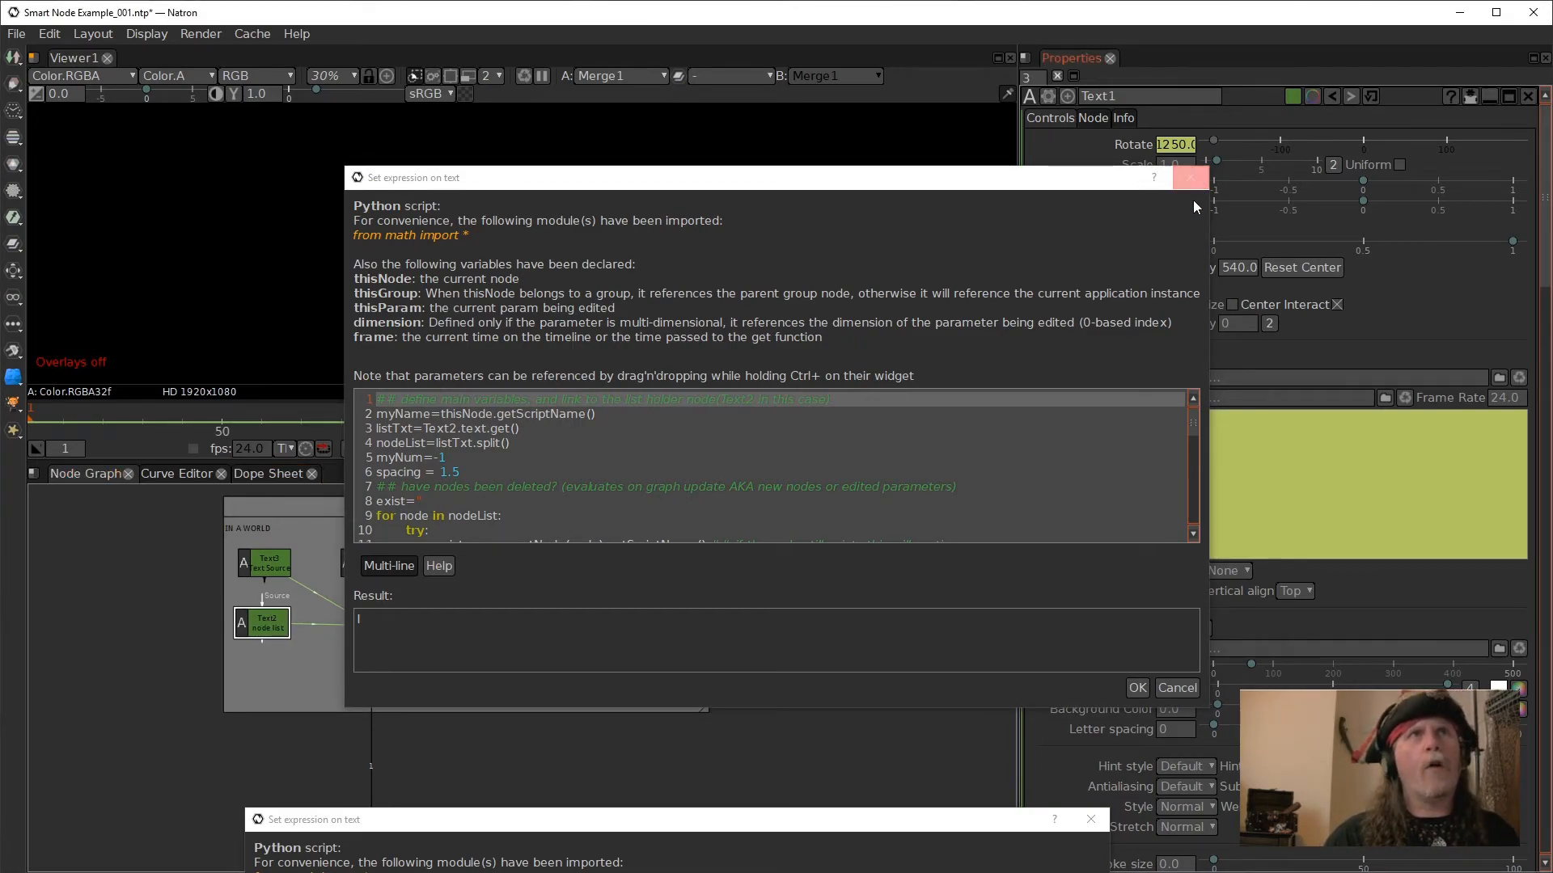
{"action": "left_click", "coordinate": [1176, 687]}
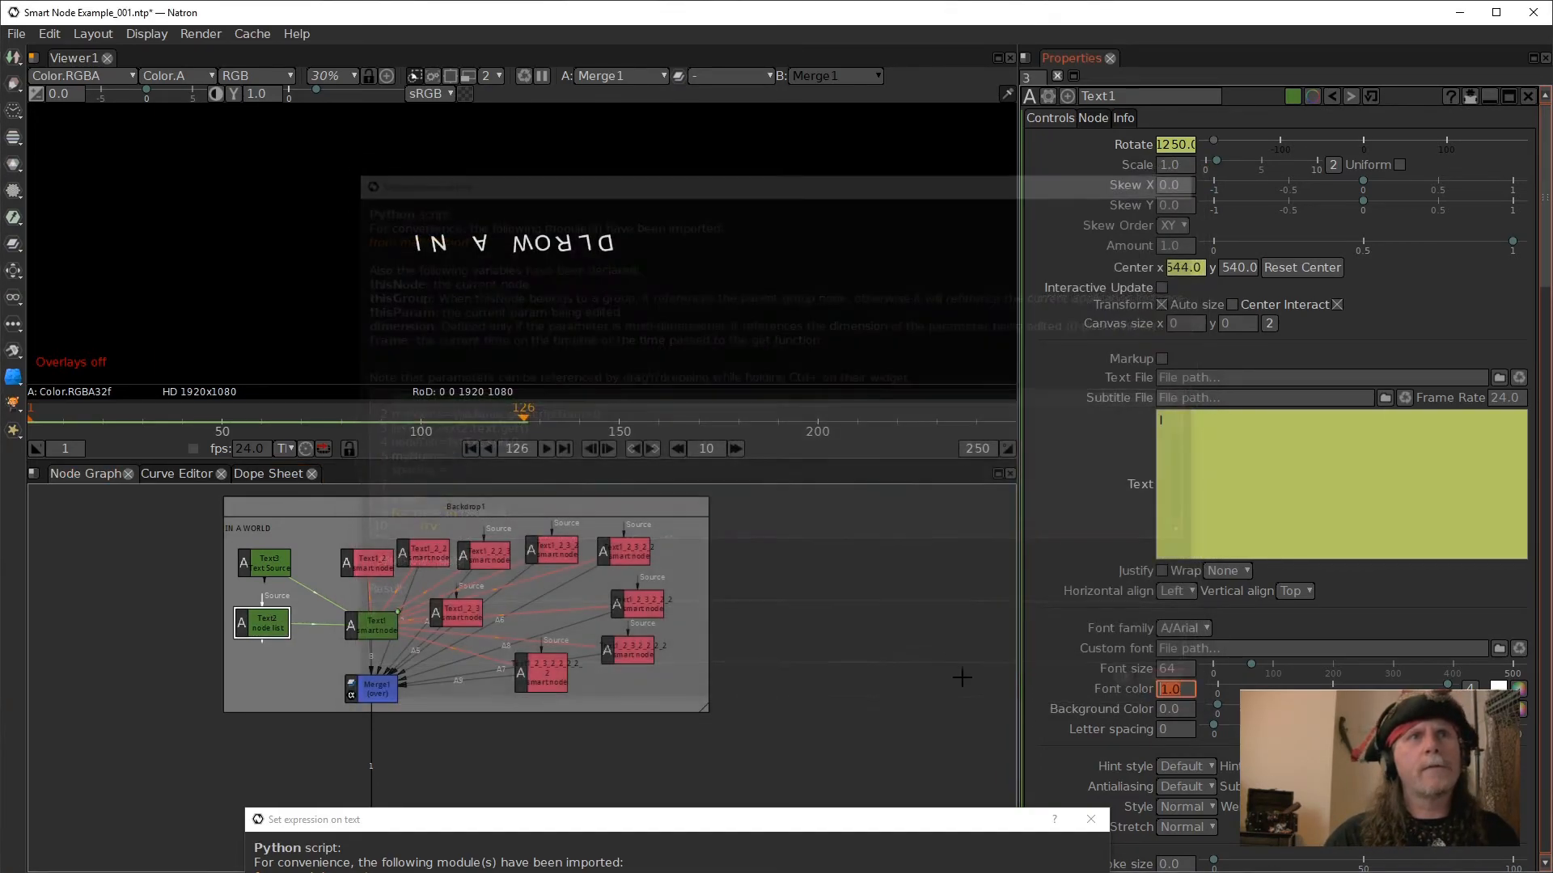
{"action": "double_click", "coordinate": [261, 623]}
{"action": "left_click", "coordinate": [1278, 471]}
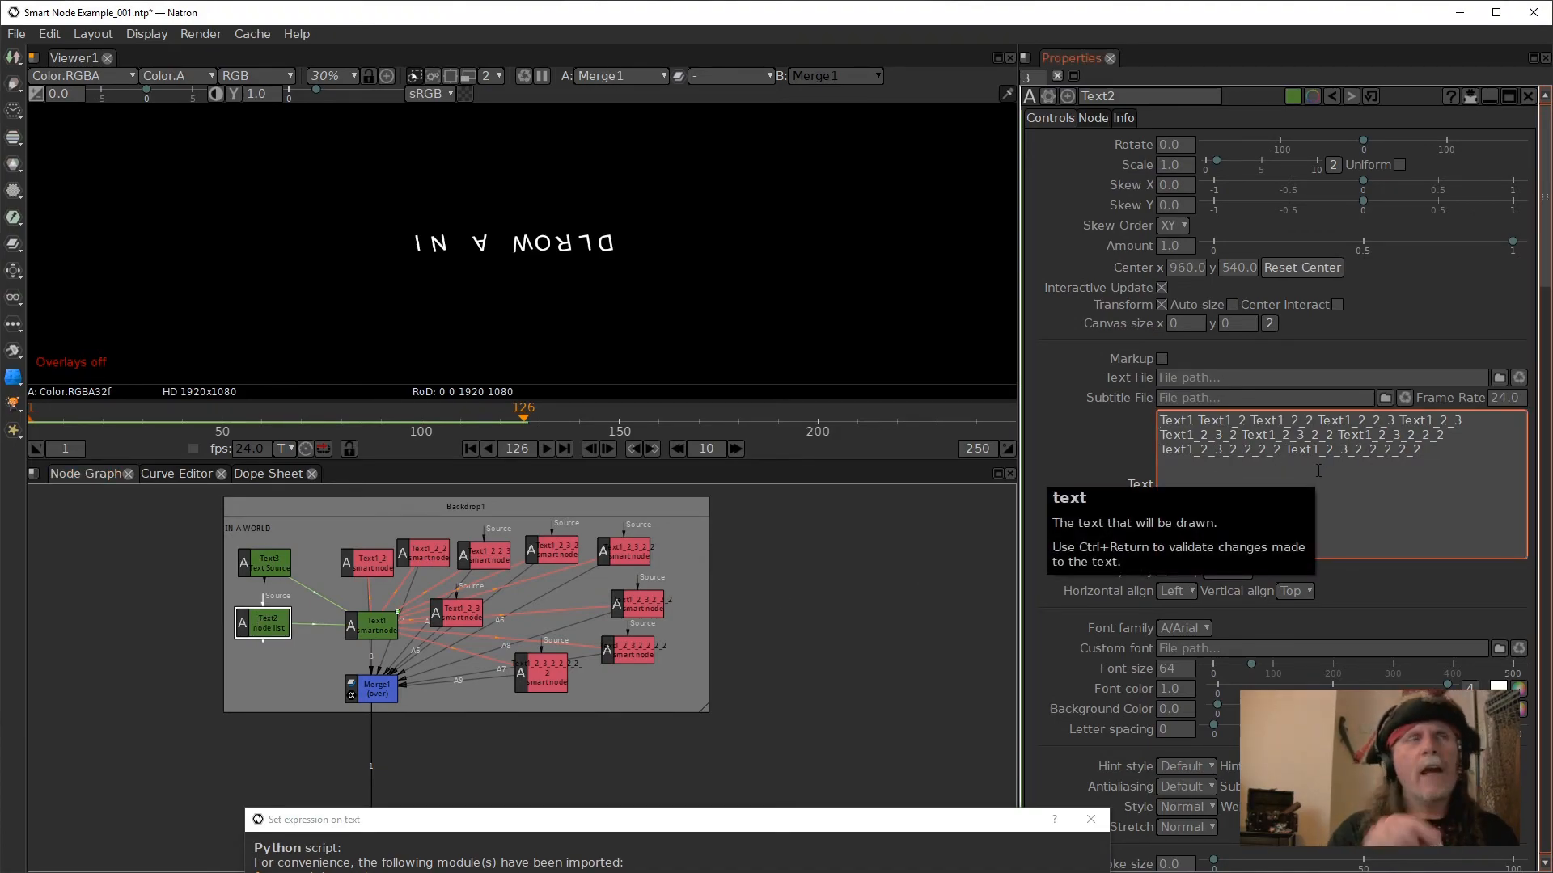
- Reopen Text1's text expression and examine the lines that define listTxt and split it into nodeList
{"action": "left_click", "coordinate": [362, 623]}
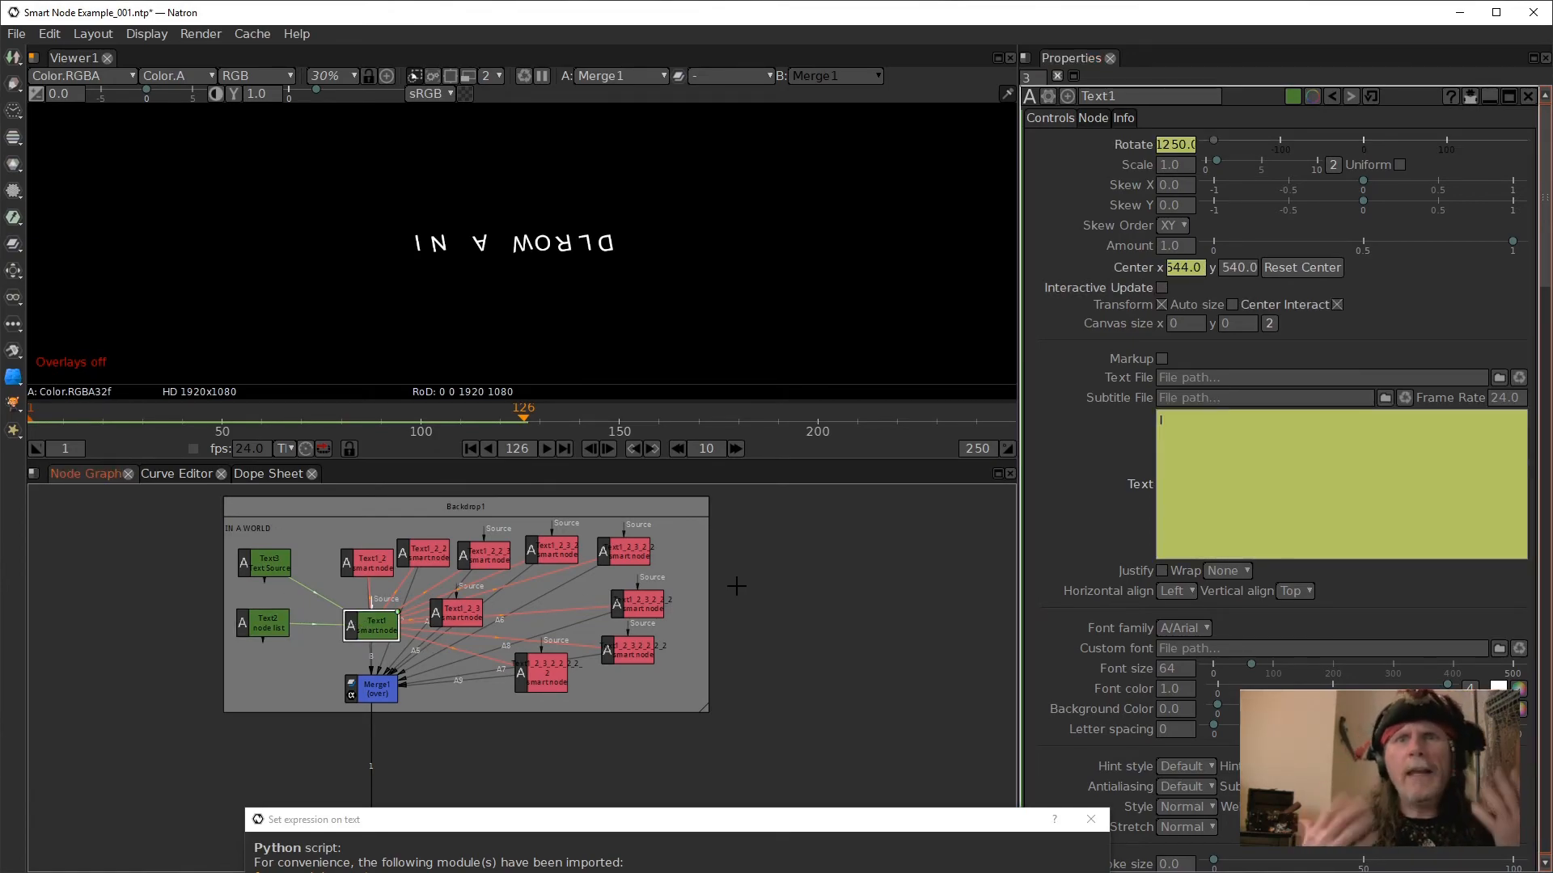
{"action": "right_click", "coordinate": [1249, 493]}
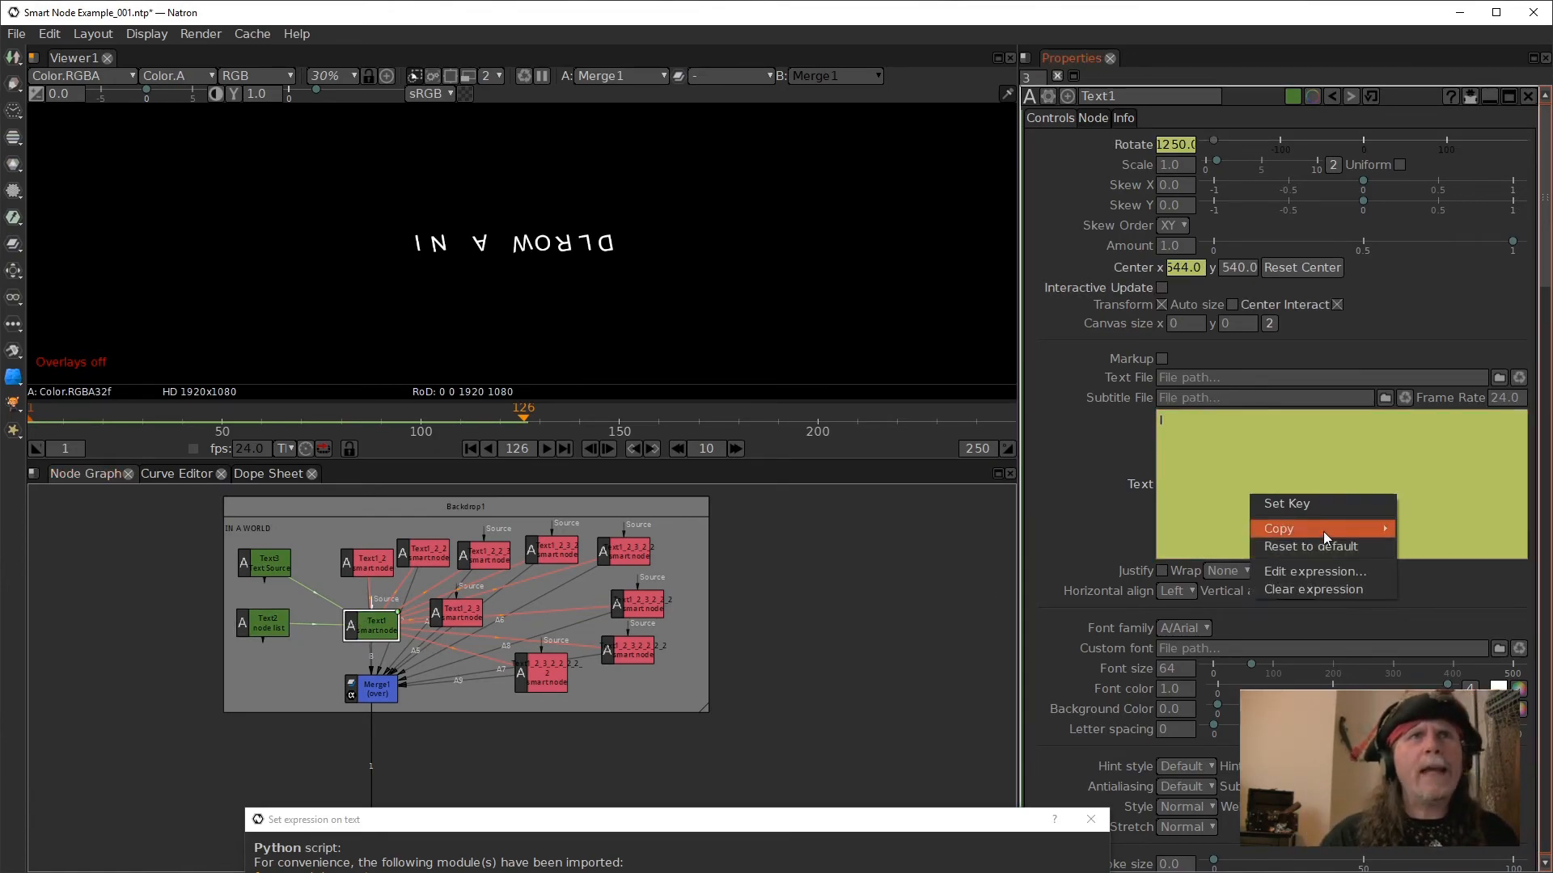
{"action": "left_click", "coordinate": [1314, 571]}
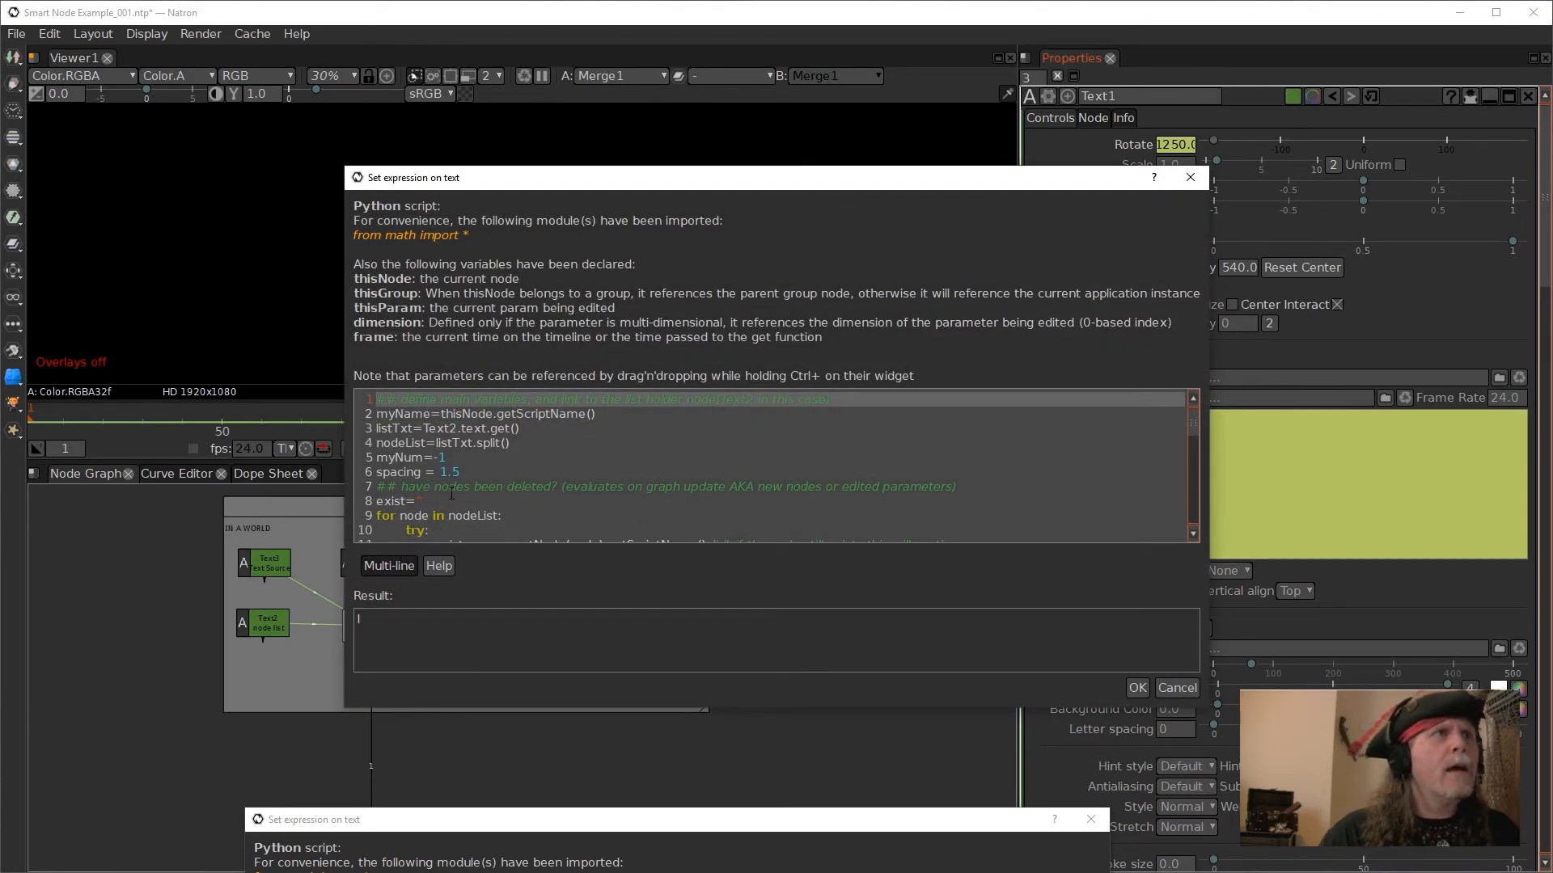
{"action": "double_click", "coordinate": [402, 444]}
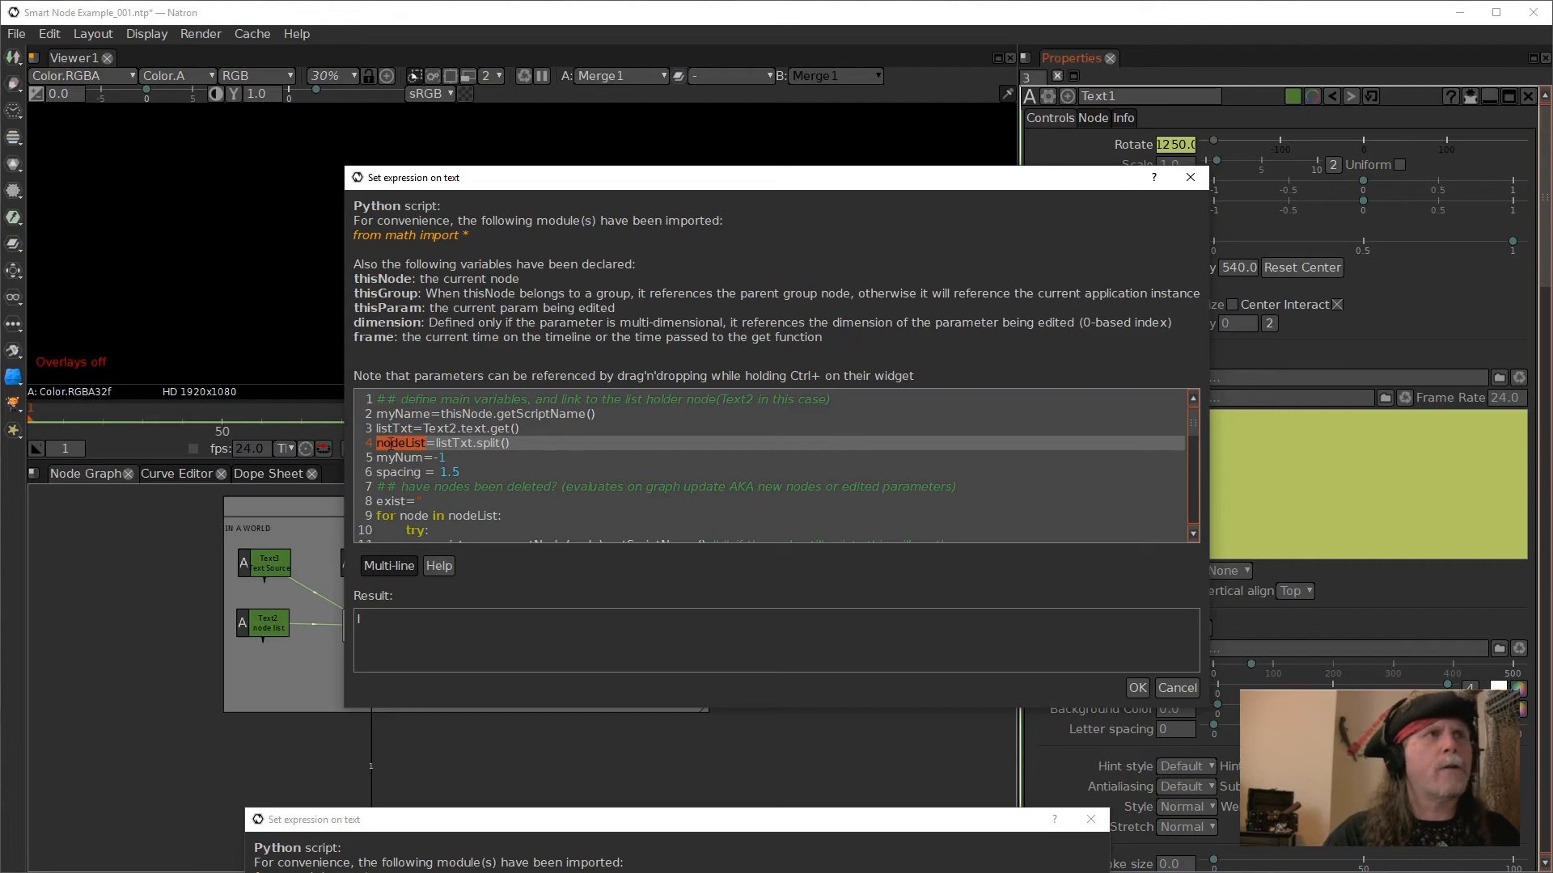
{"action": "double_click", "coordinate": [392, 431]}
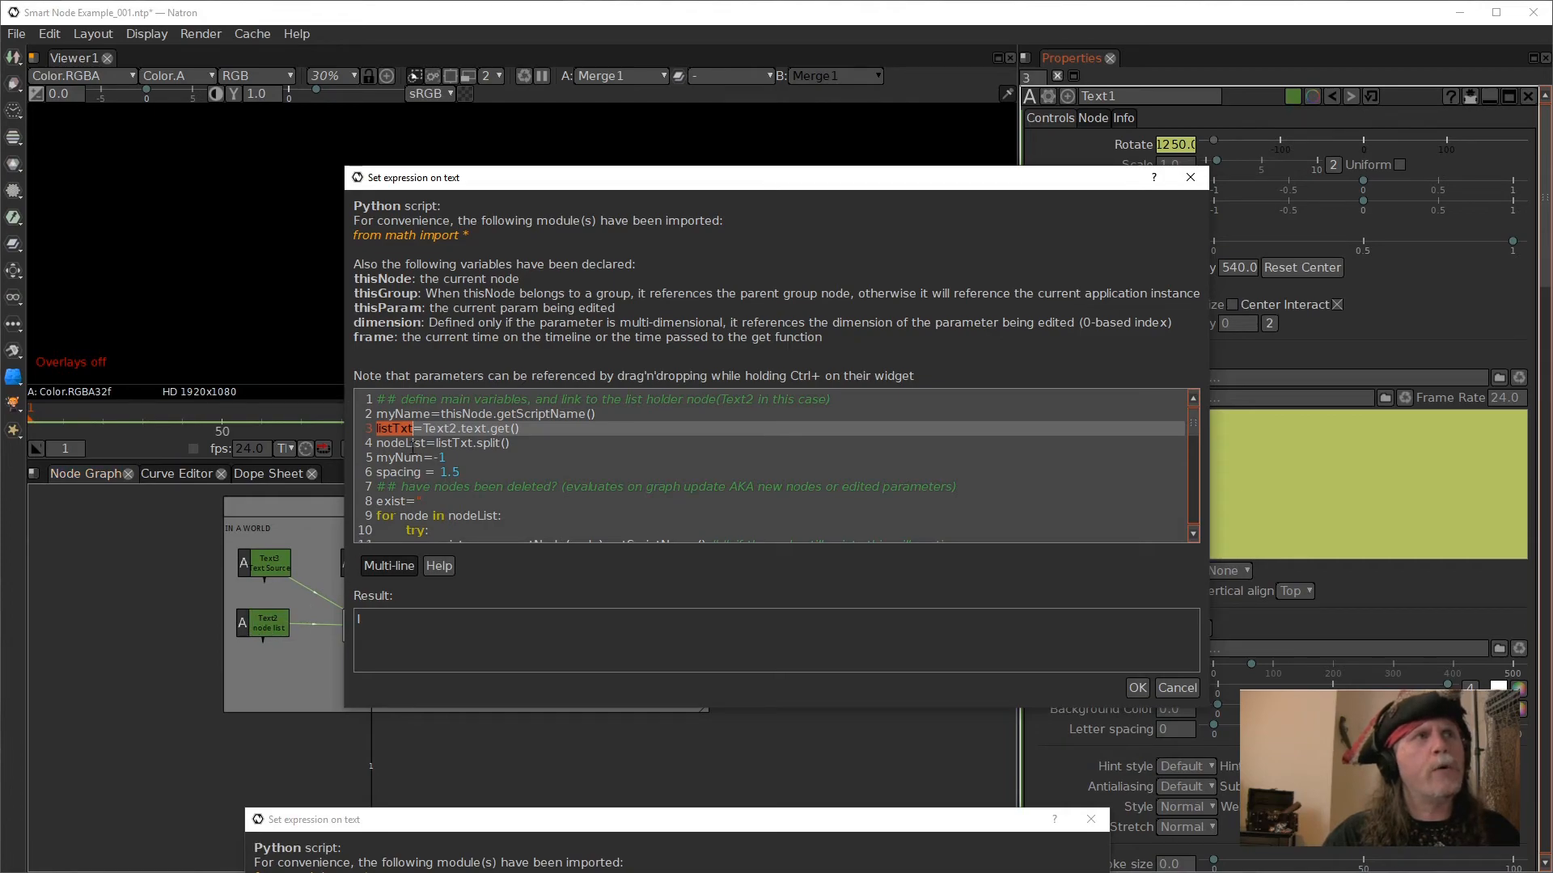
{"action": "left_click", "coordinate": [382, 449]}
{"action": "double_click", "coordinate": [398, 443]}
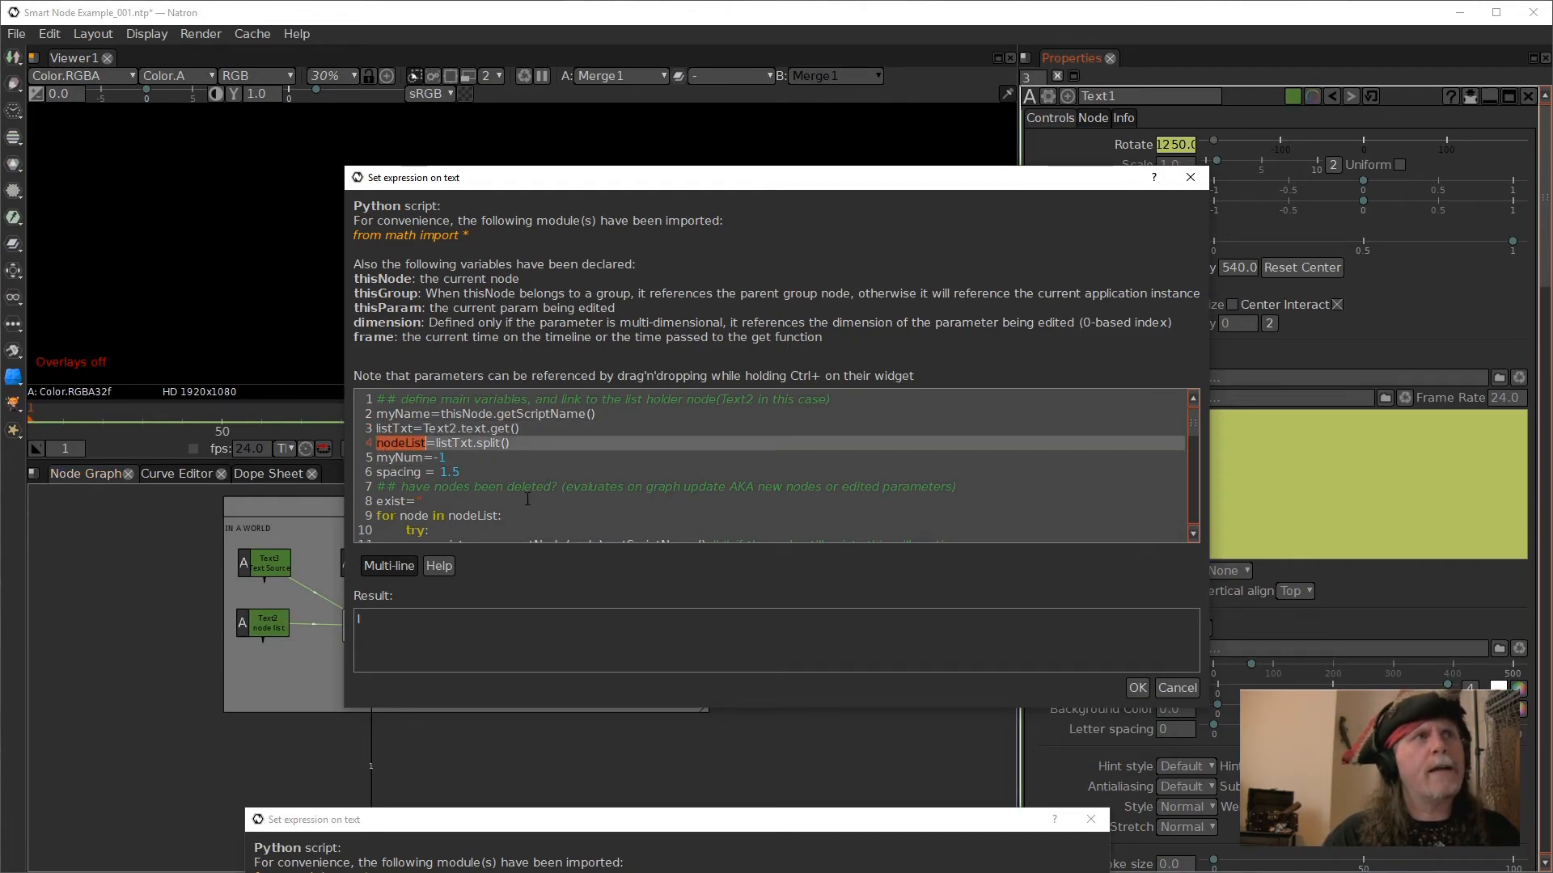
{"action": "double_click", "coordinate": [454, 443]}
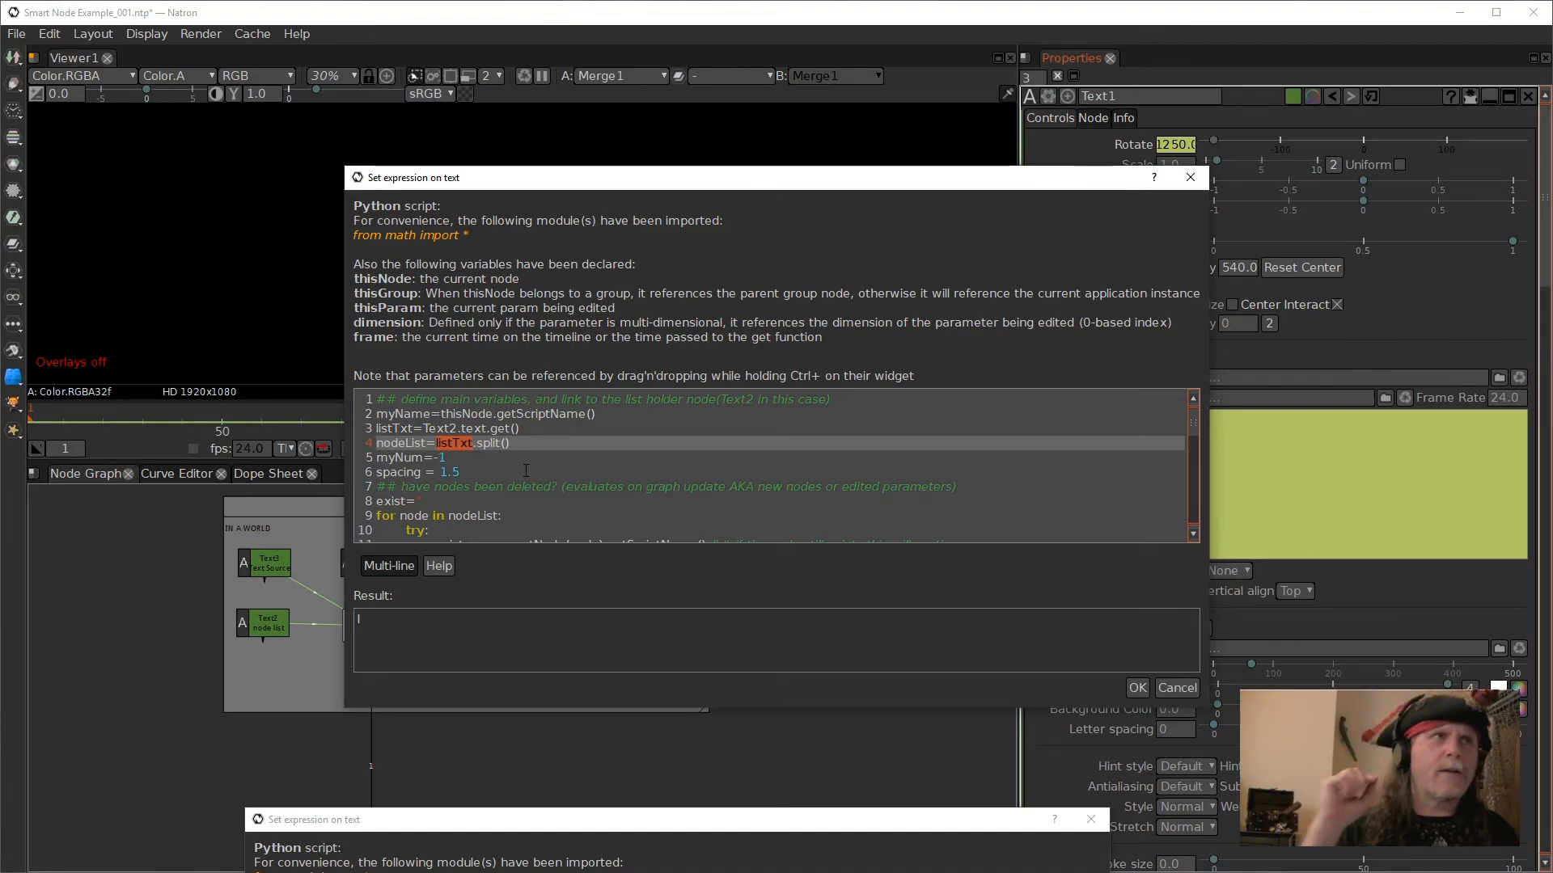
- Enlarge the expression editor, read the rest of Text1's script down to its last line, and close it unchanged
{"action": "scroll", "coordinate": [525, 471], "scroll_direction": "down", "scroll_amount": 4}
{"action": "scroll", "coordinate": [577, 495], "scroll_direction": "up", "scroll_amount": 2}
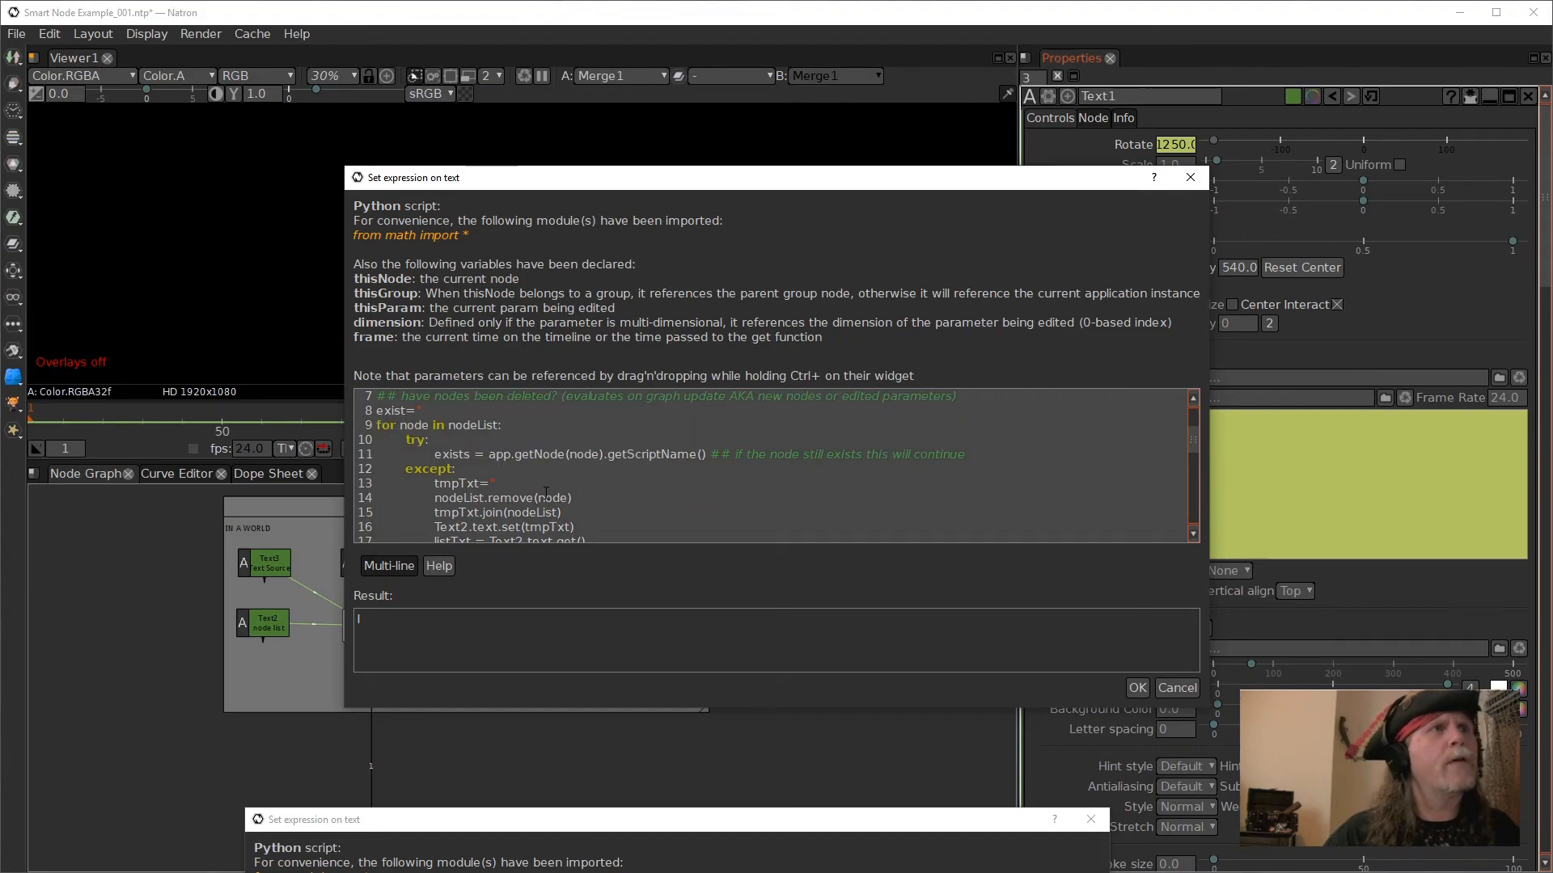
{"action": "left_click_drag", "start_coordinate": [896, 708], "coordinate": [897, 872]}
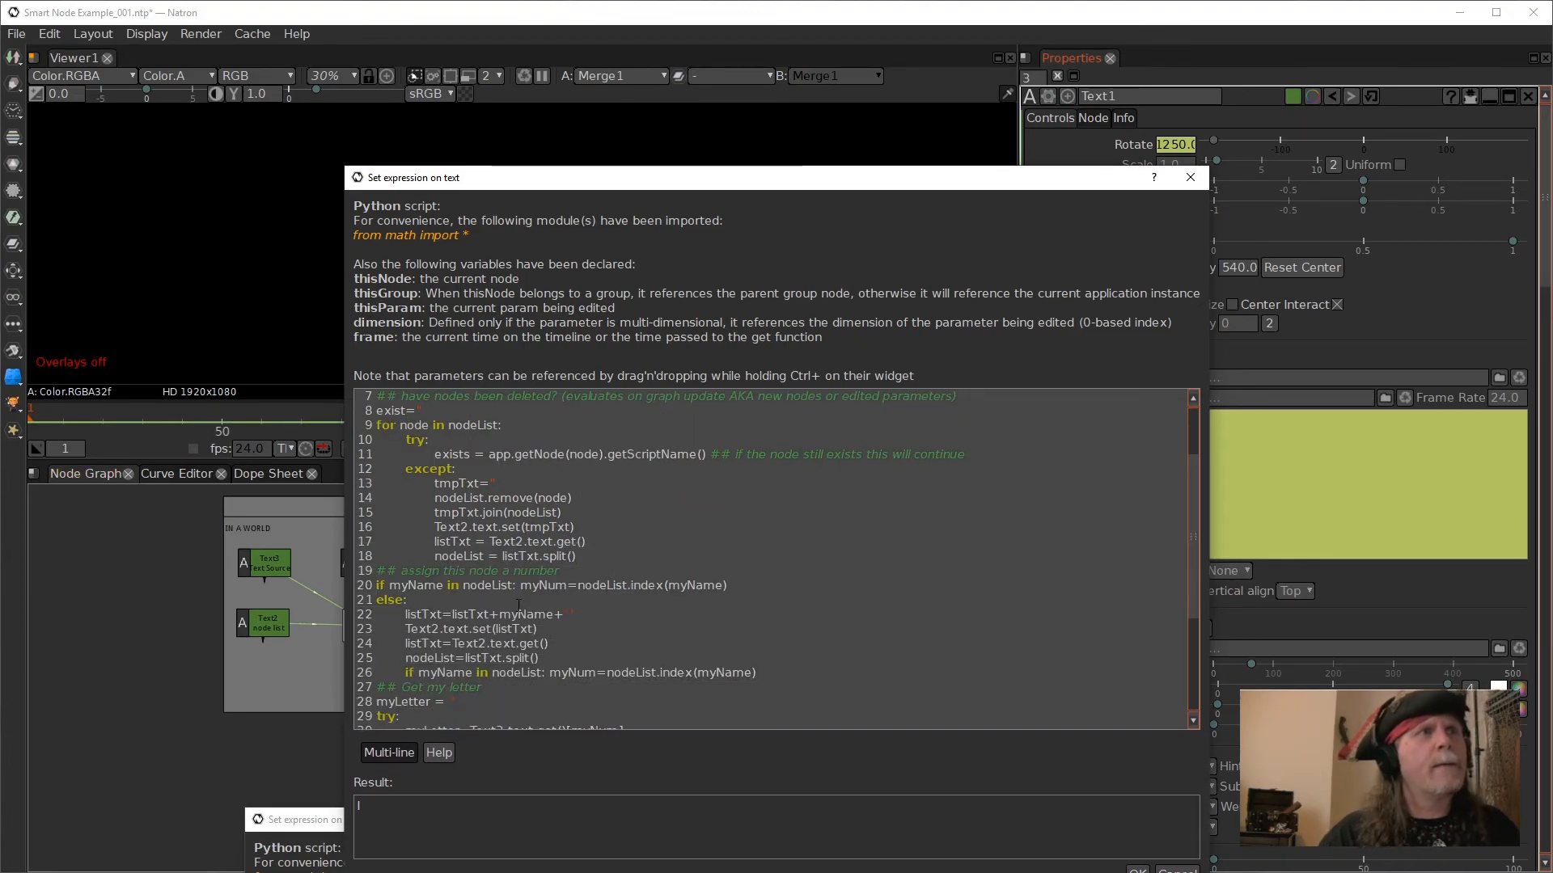
{"action": "scroll", "coordinate": [499, 584], "scroll_direction": "down", "scroll_amount": 2}
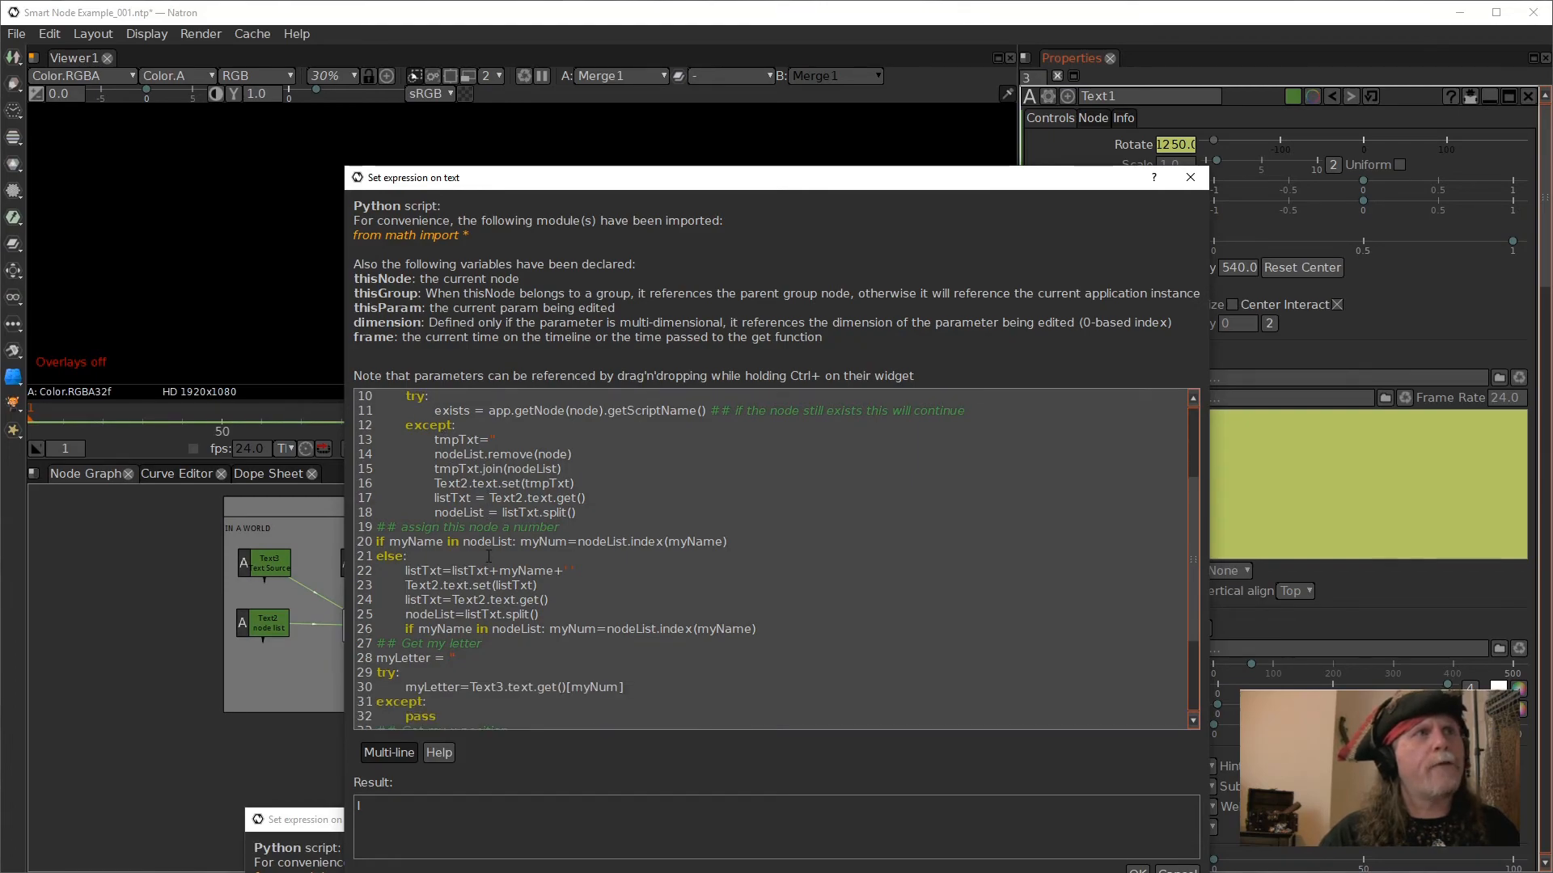
{"action": "scroll", "coordinate": [499, 585], "scroll_direction": "down", "scroll_amount": 2}
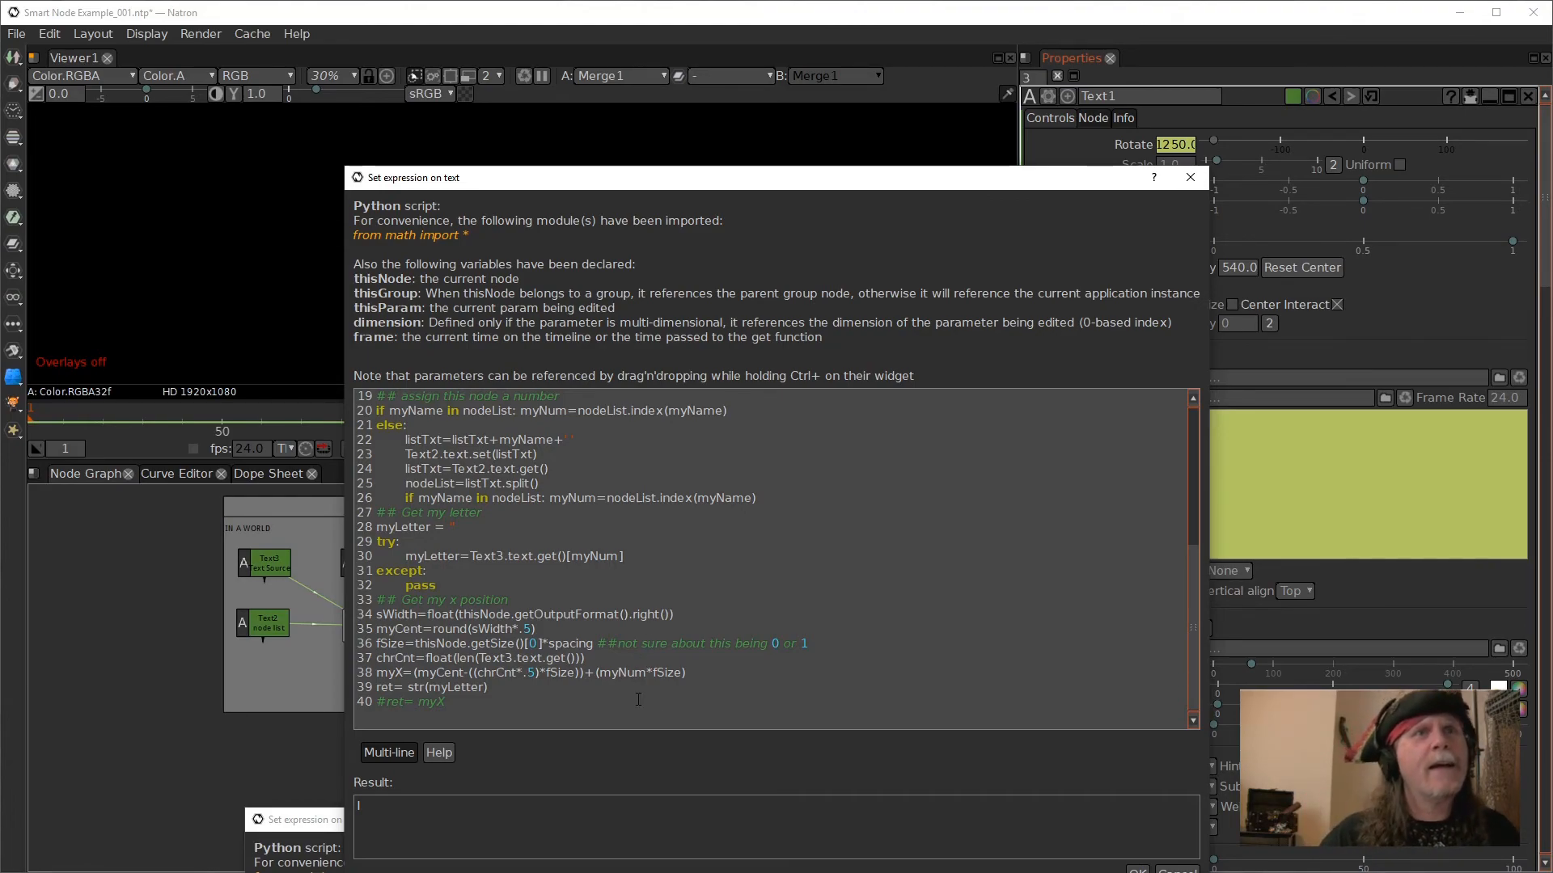
{"action": "left_click", "coordinate": [1176, 870]}
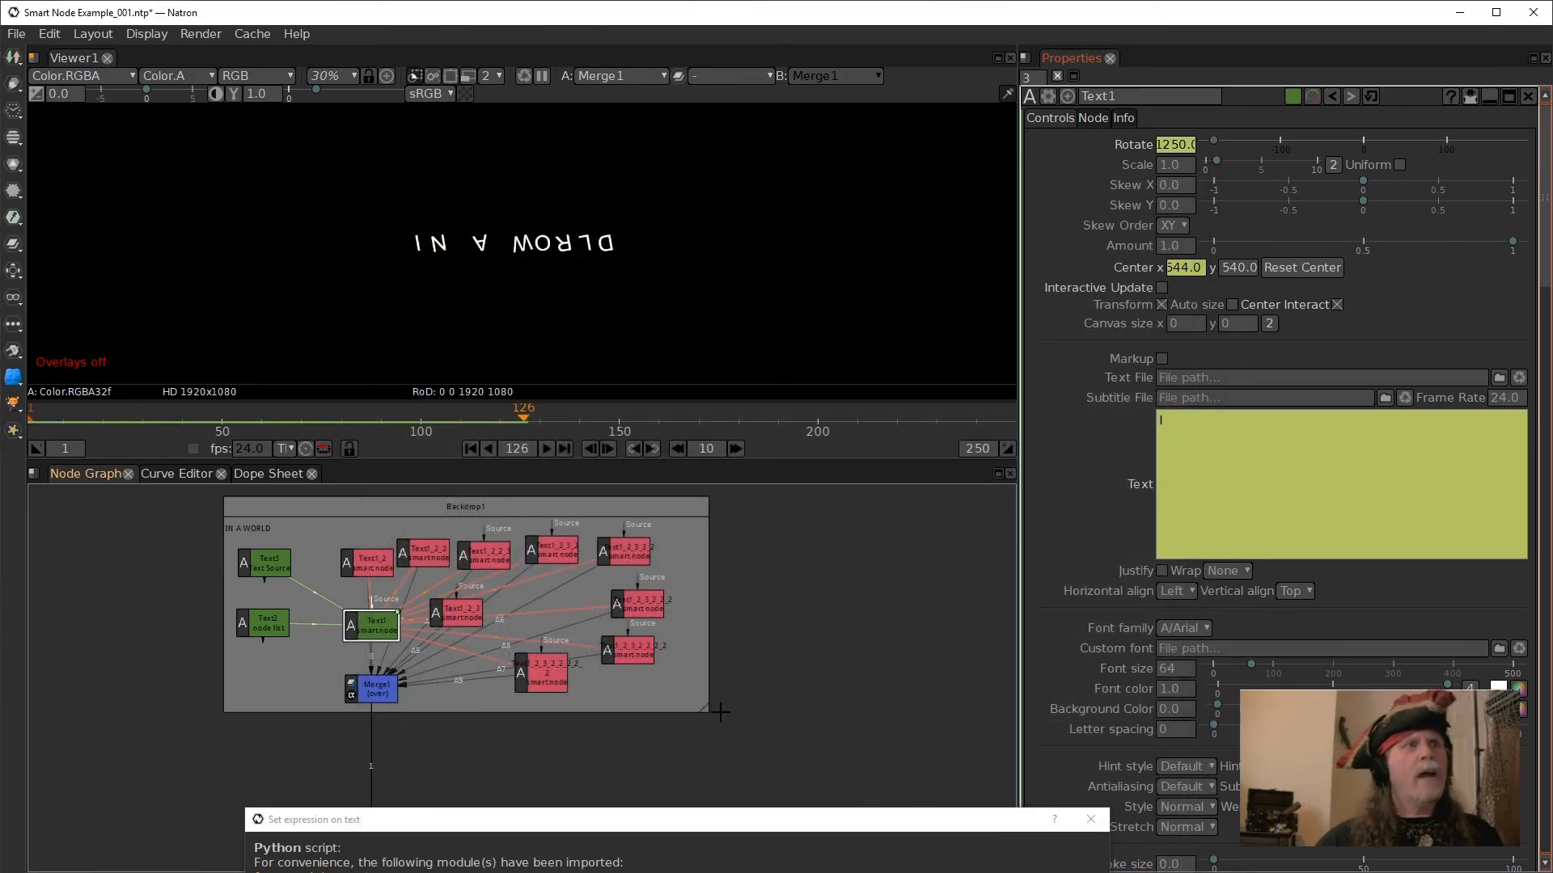
- Bring the other open text expression dialog into view and close it without changes
{"action": "left_click", "coordinate": [758, 820]}
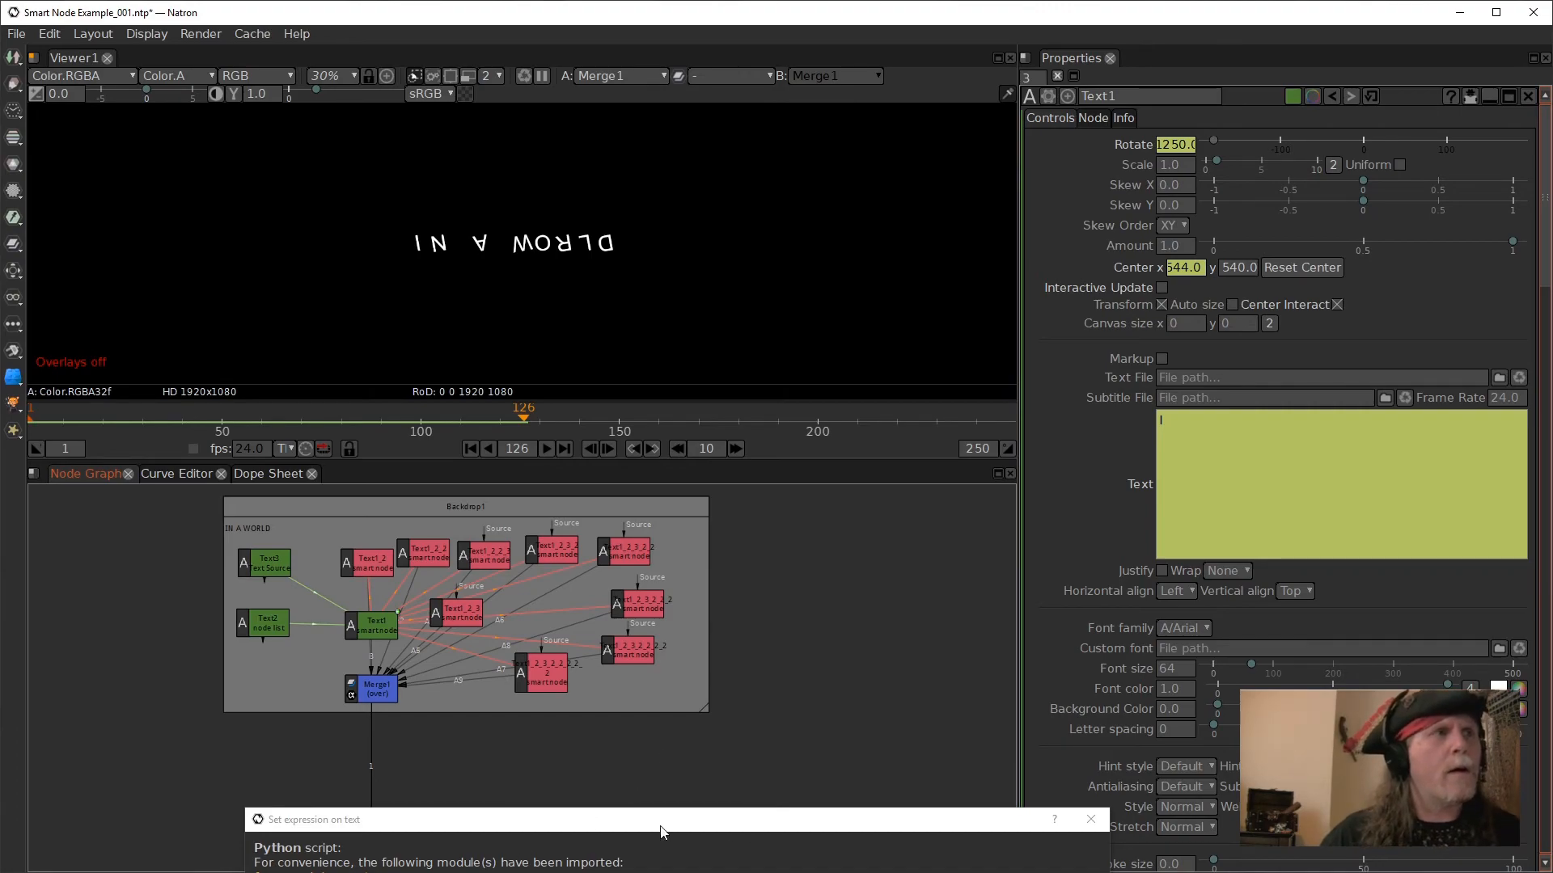
{"action": "left_click_drag", "start_coordinate": [980, 819], "coordinate": [875, 395]}
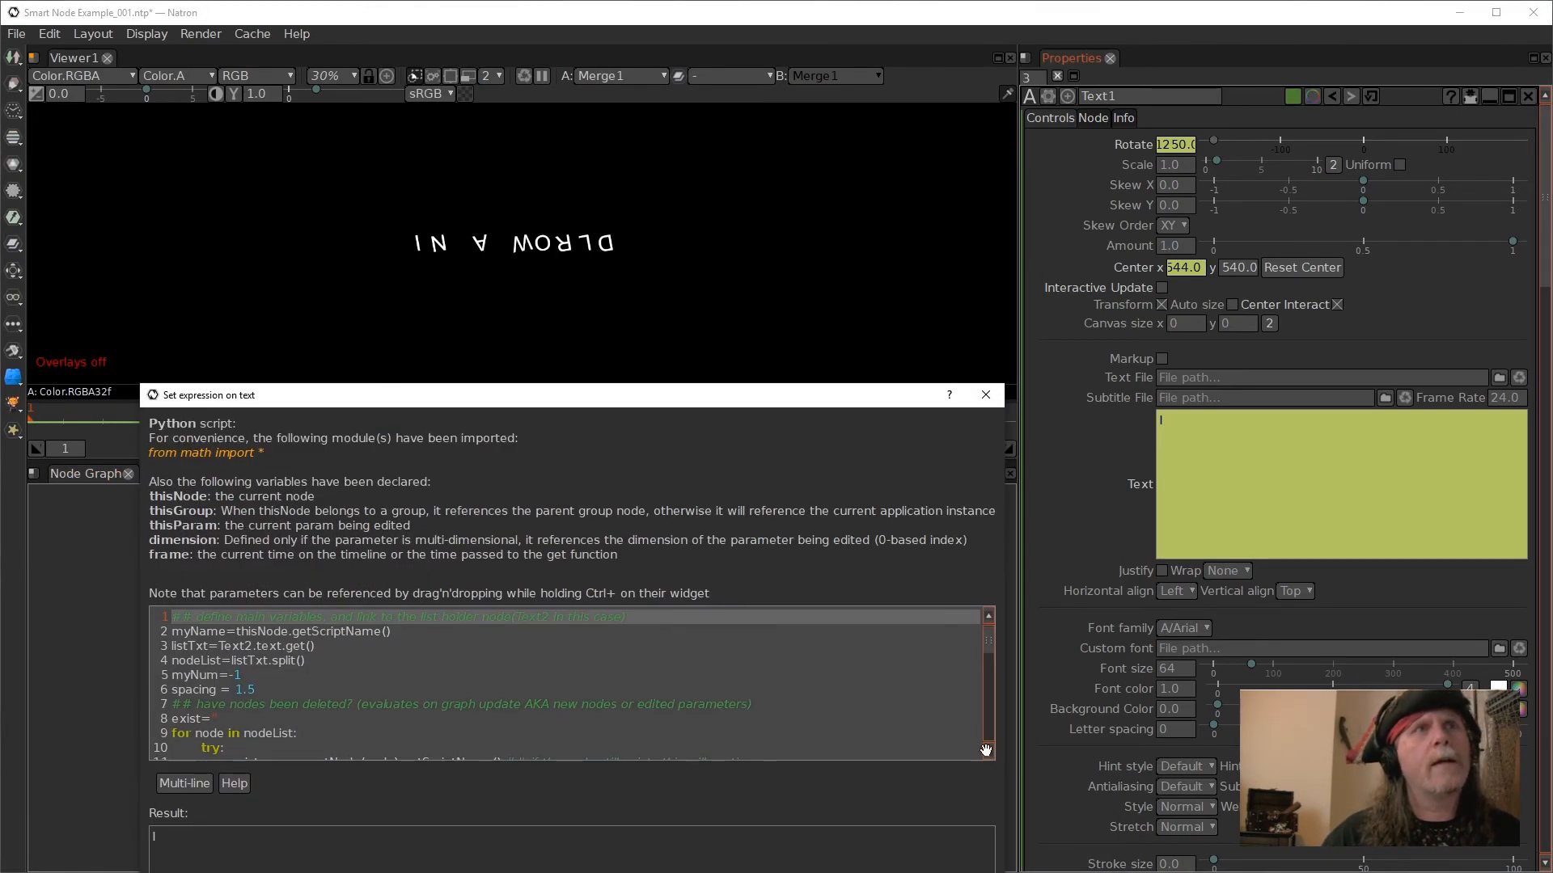
{"action": "key", "text": "Escape"}
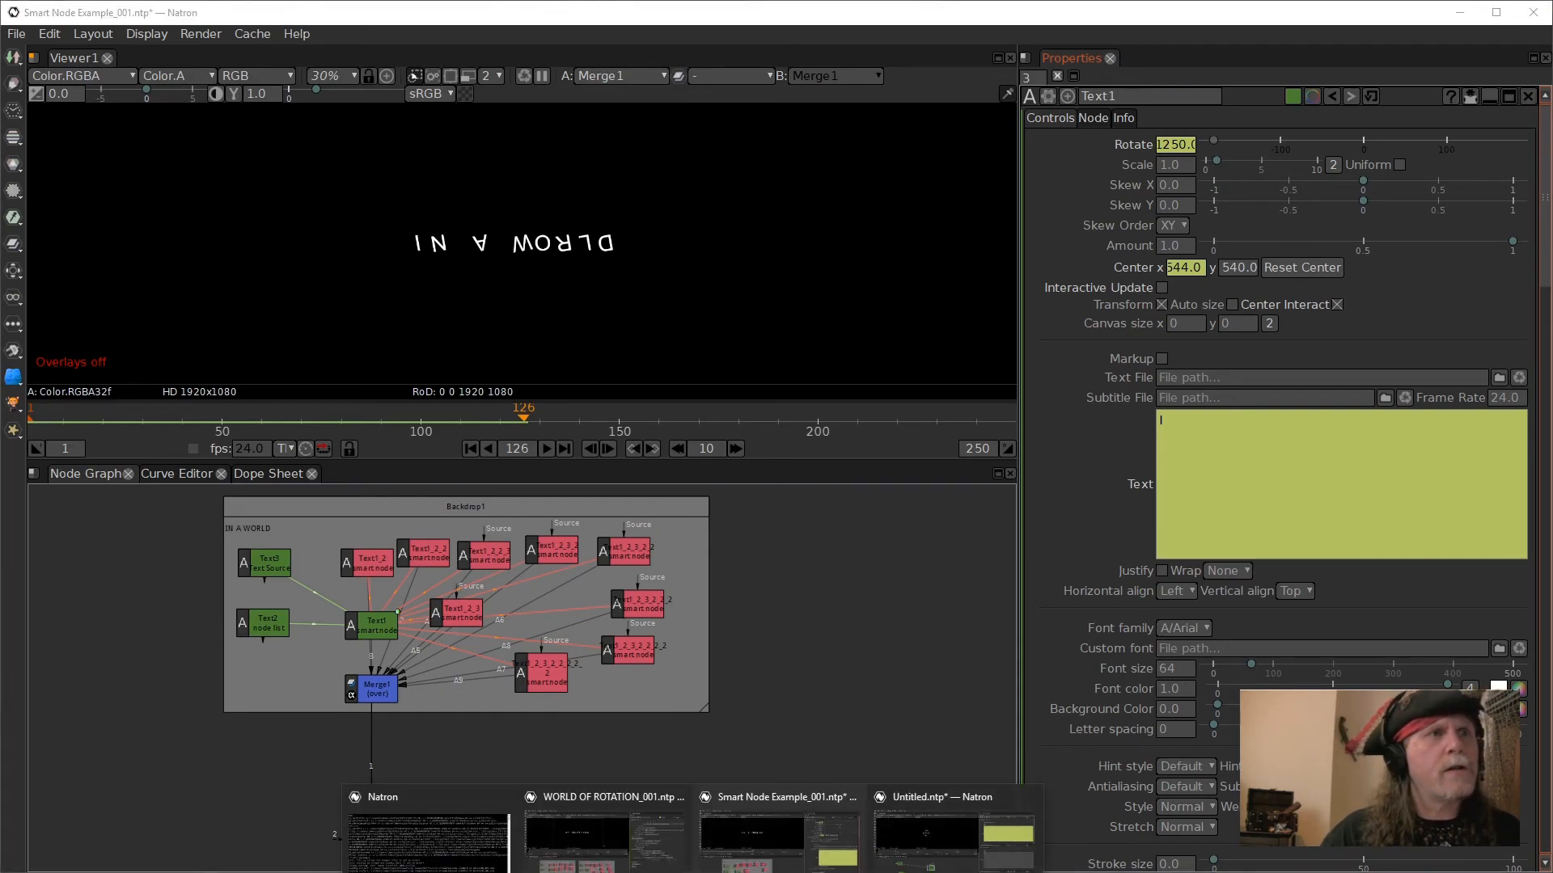
- Switch to the WORLD OF ROTATION_001.ntp project and show the output of Merge1 in the viewer
{"action": "left_click", "coordinate": [625, 861]}
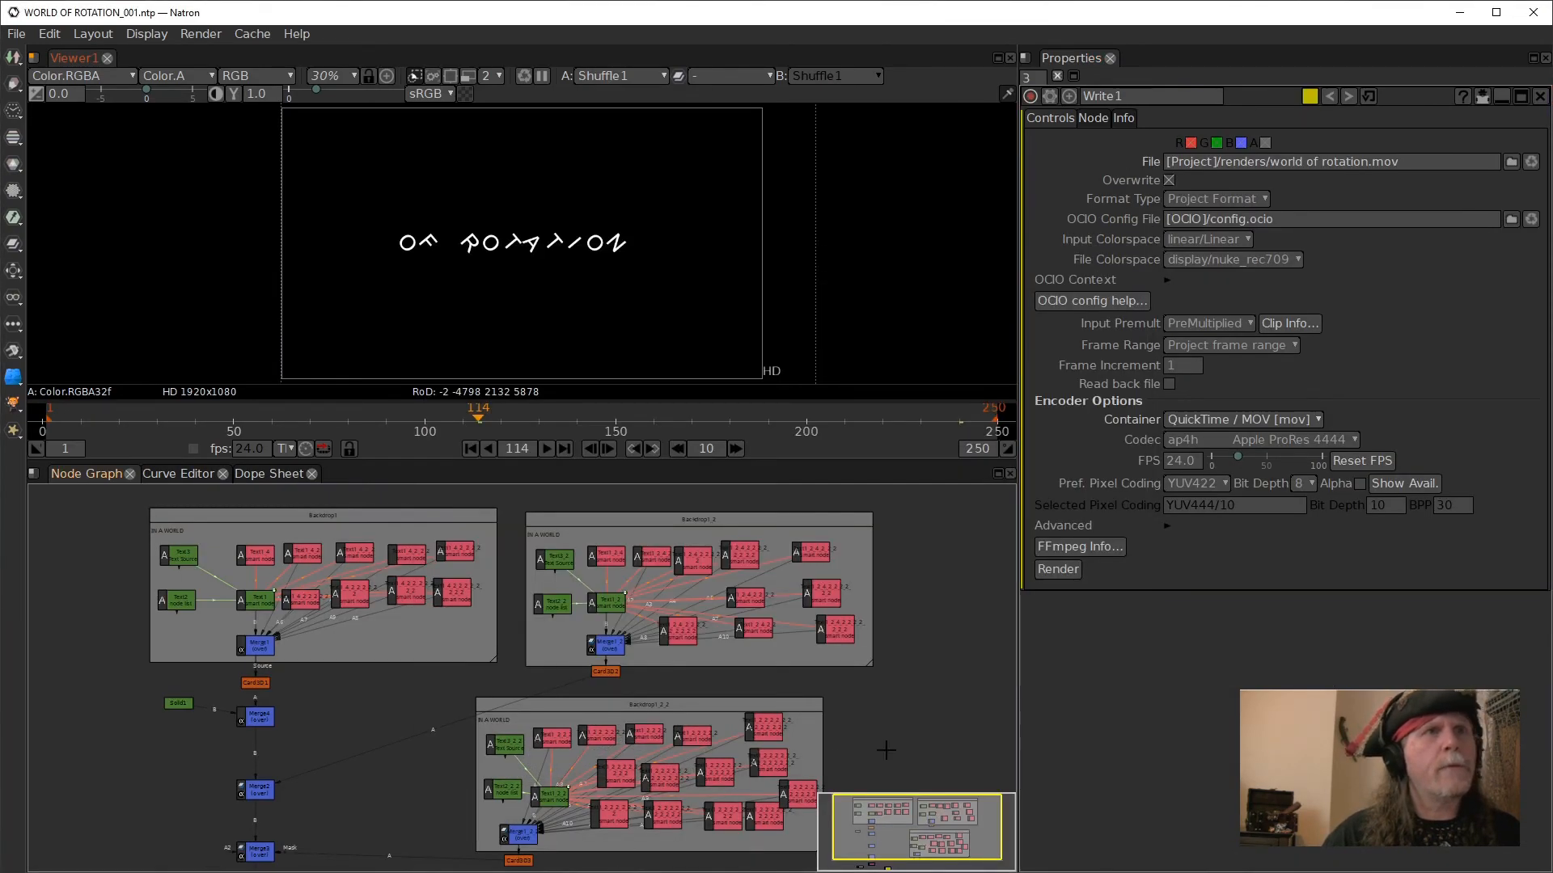
{"action": "mouse_move", "coordinate": [384, 795]}
{"action": "left_mouse_down"}
{"action": "mouse_move", "coordinate": [388, 749]}
{"action": "mouse_move", "coordinate": [392, 783]}
{"action": "left_mouse_up"}
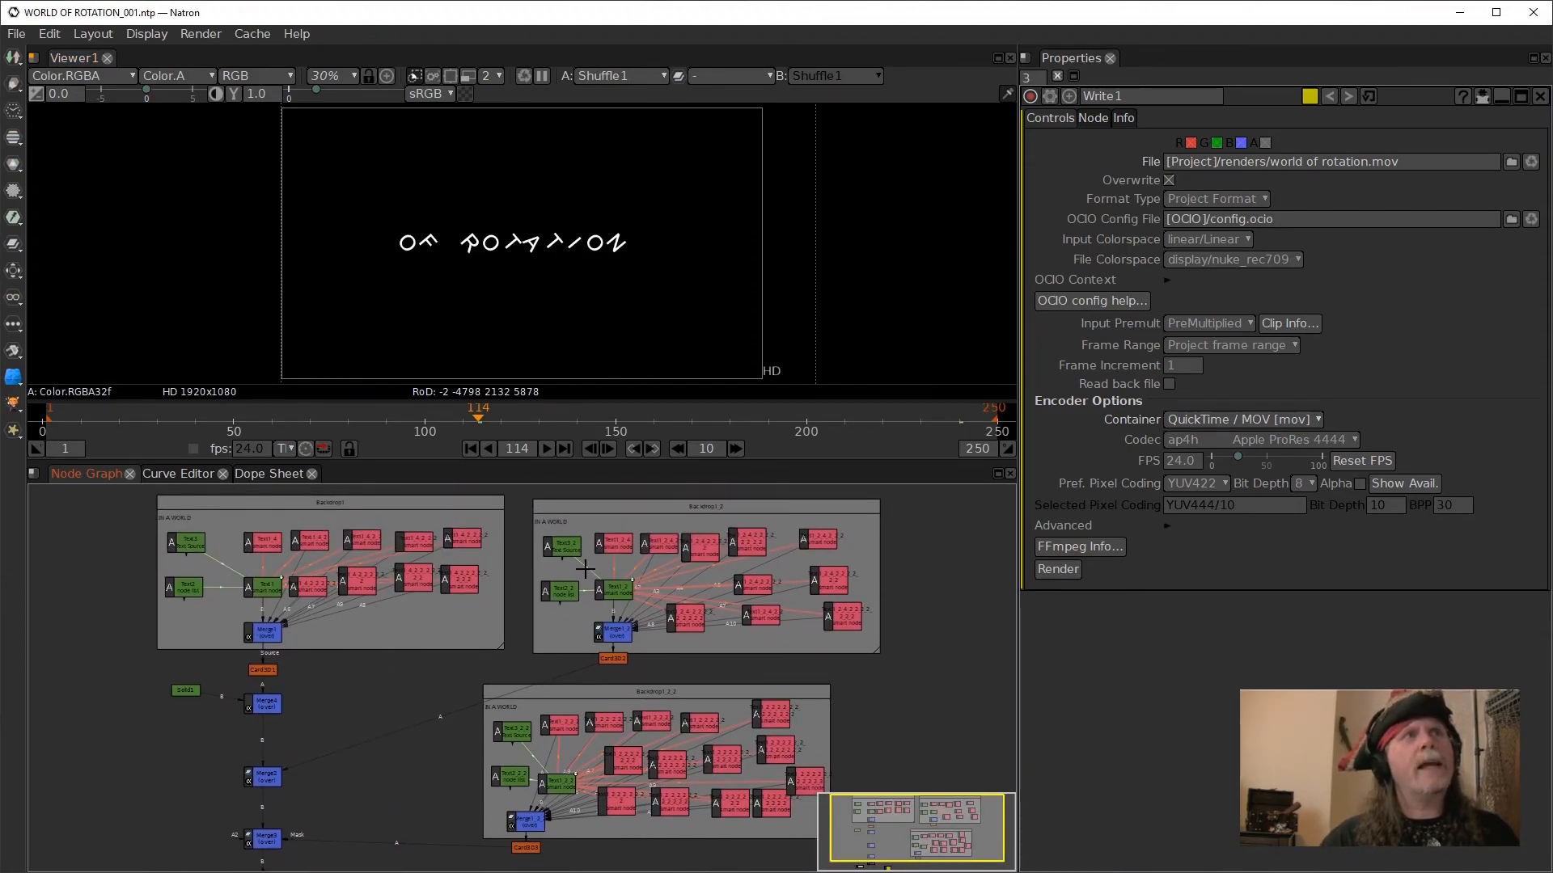
{"action": "left_click", "coordinate": [274, 639]}
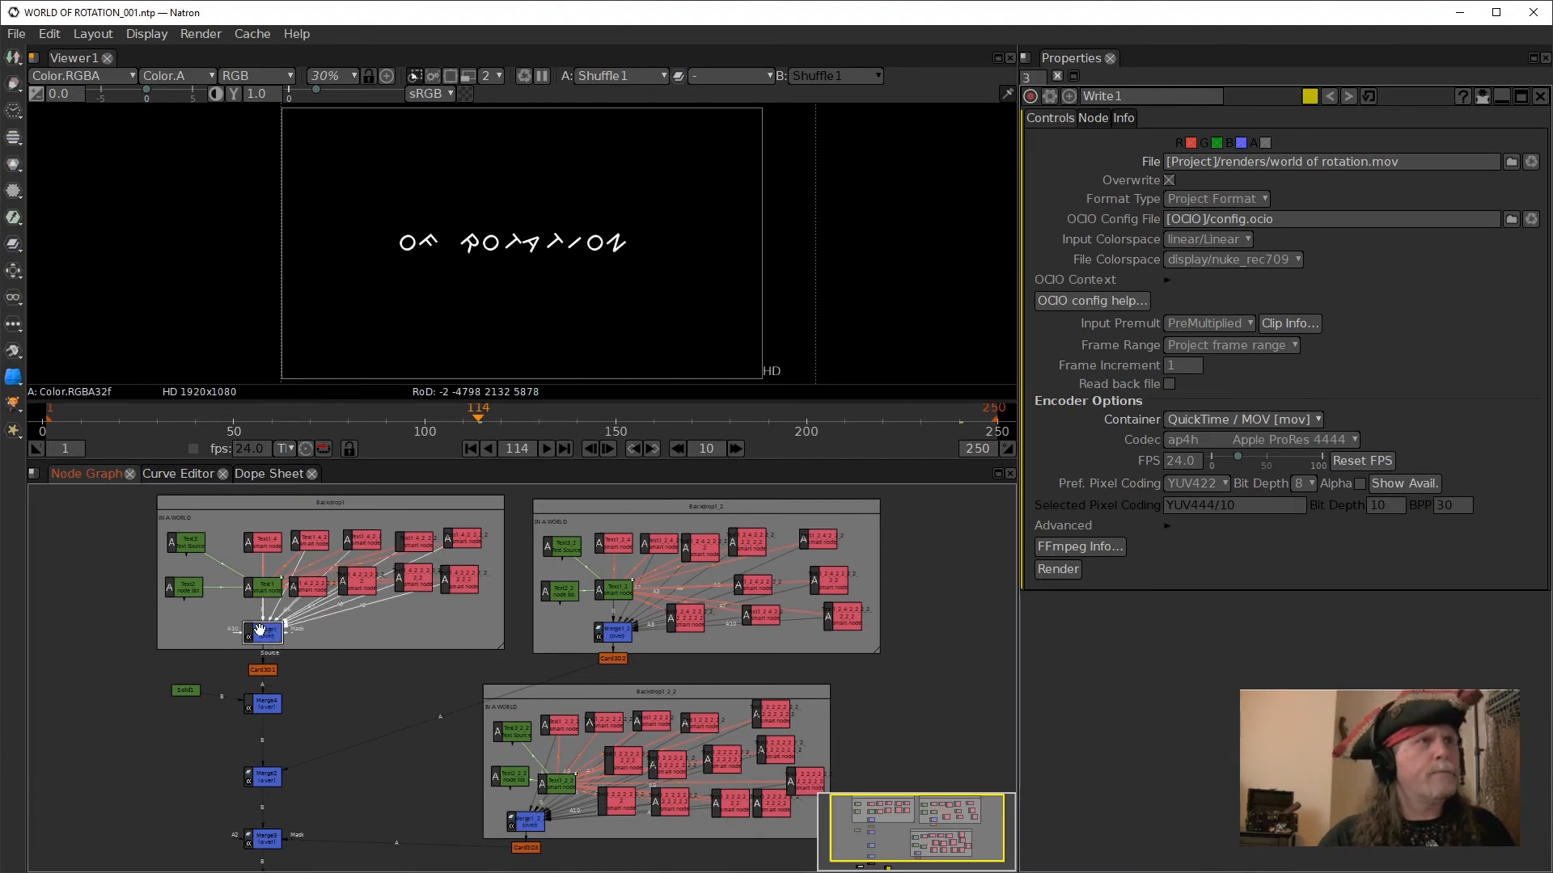
{"action": "key", "text": "1"}
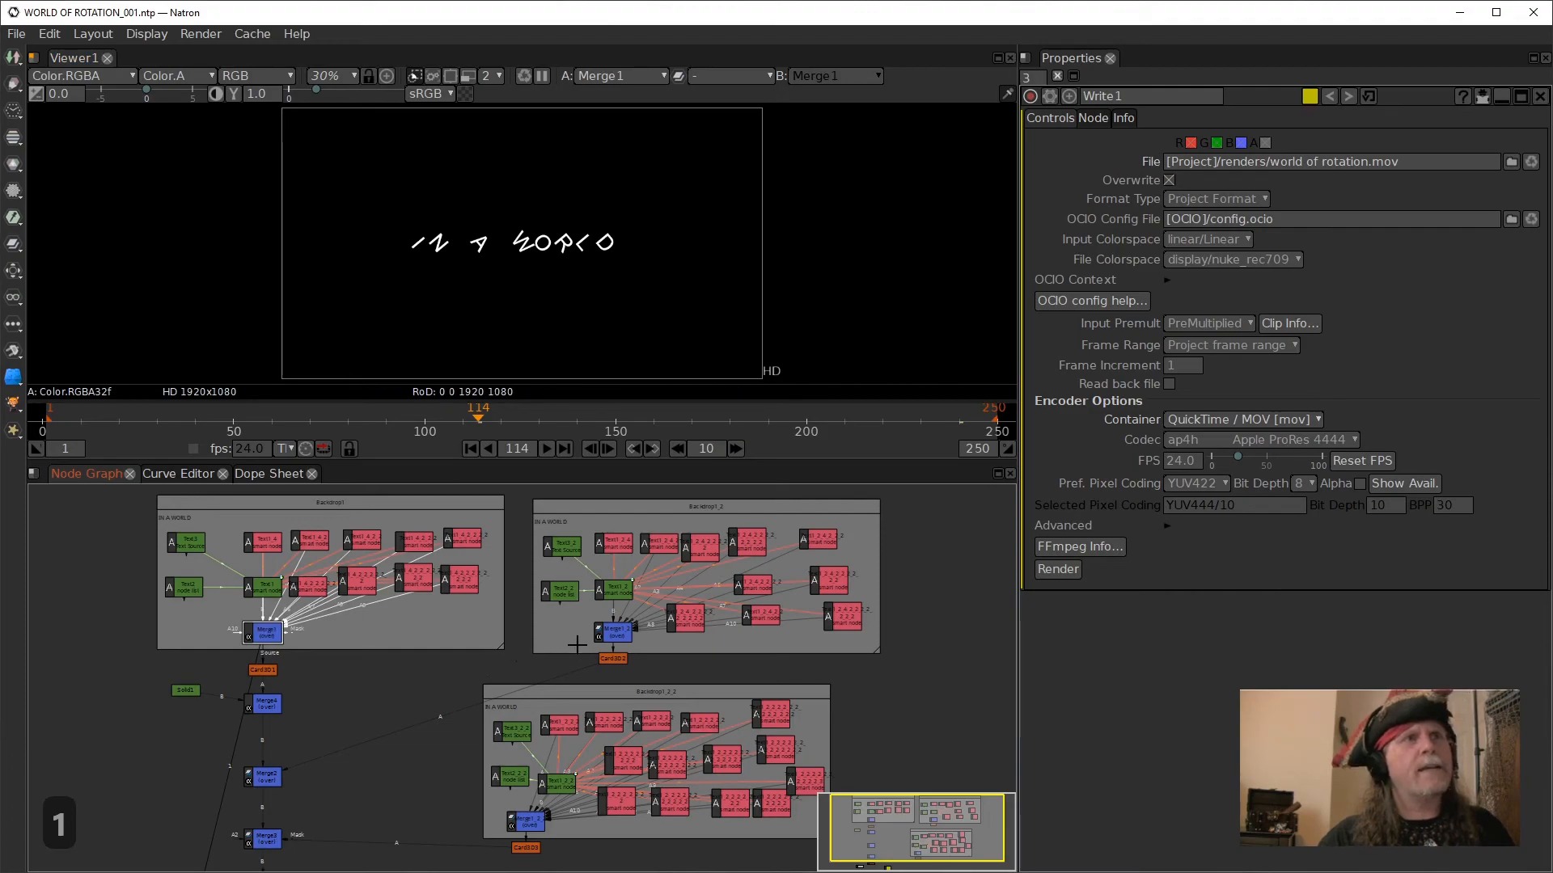
- Show the outputs of Merge1_2 and Merge1_2_2 in the viewer, and inspect the first backdrop's node group
{"action": "left_click", "coordinate": [618, 635]}
{"action": "key", "text": "1"}
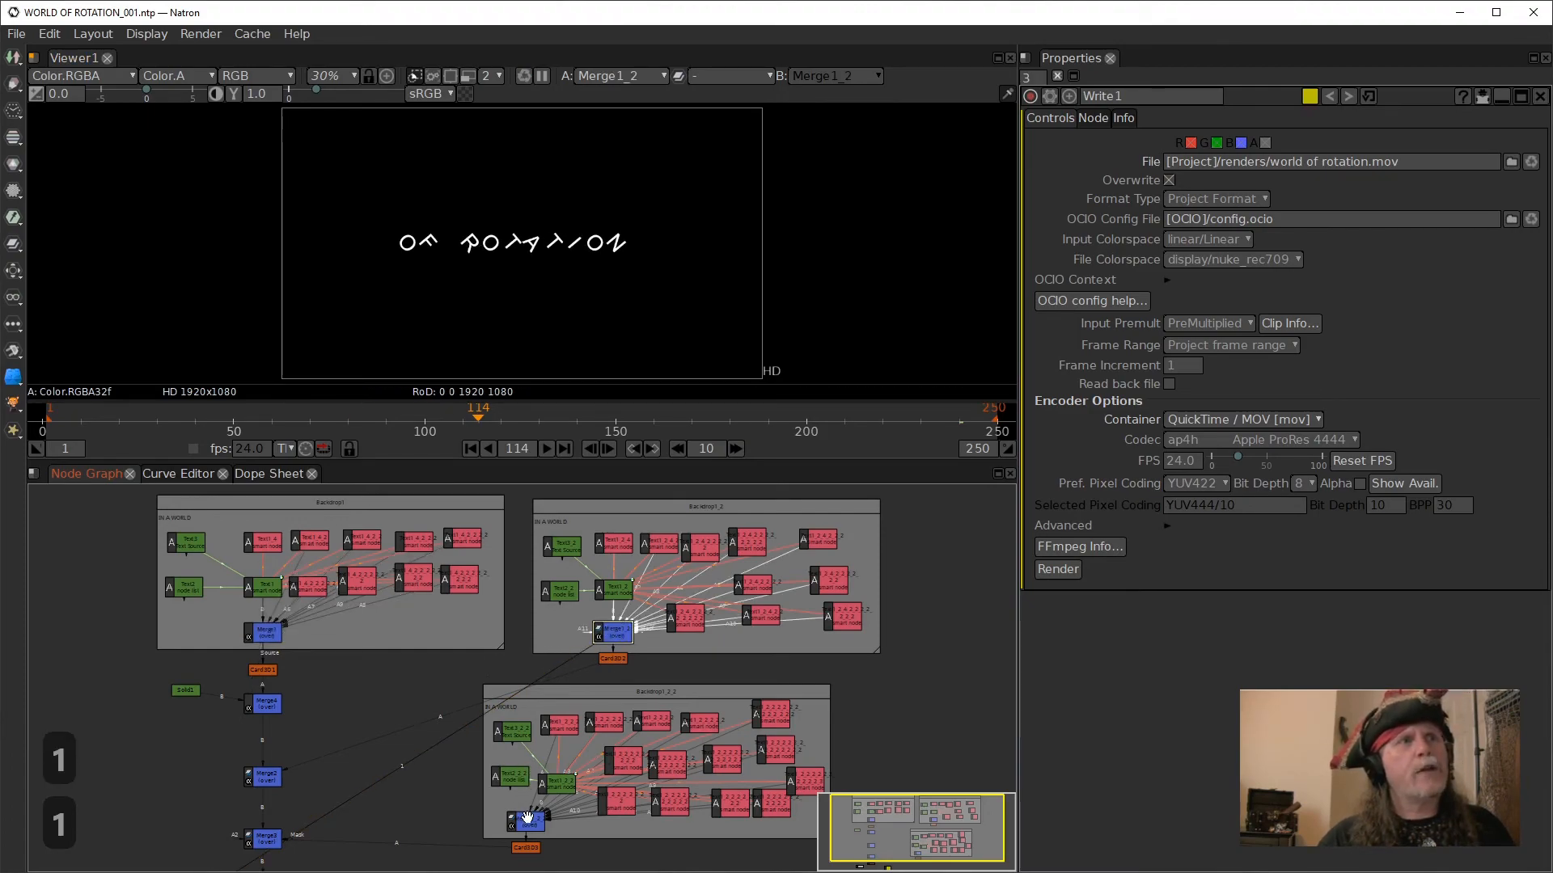
{"action": "left_click", "coordinate": [523, 821]}
{"action": "key", "text": "1"}
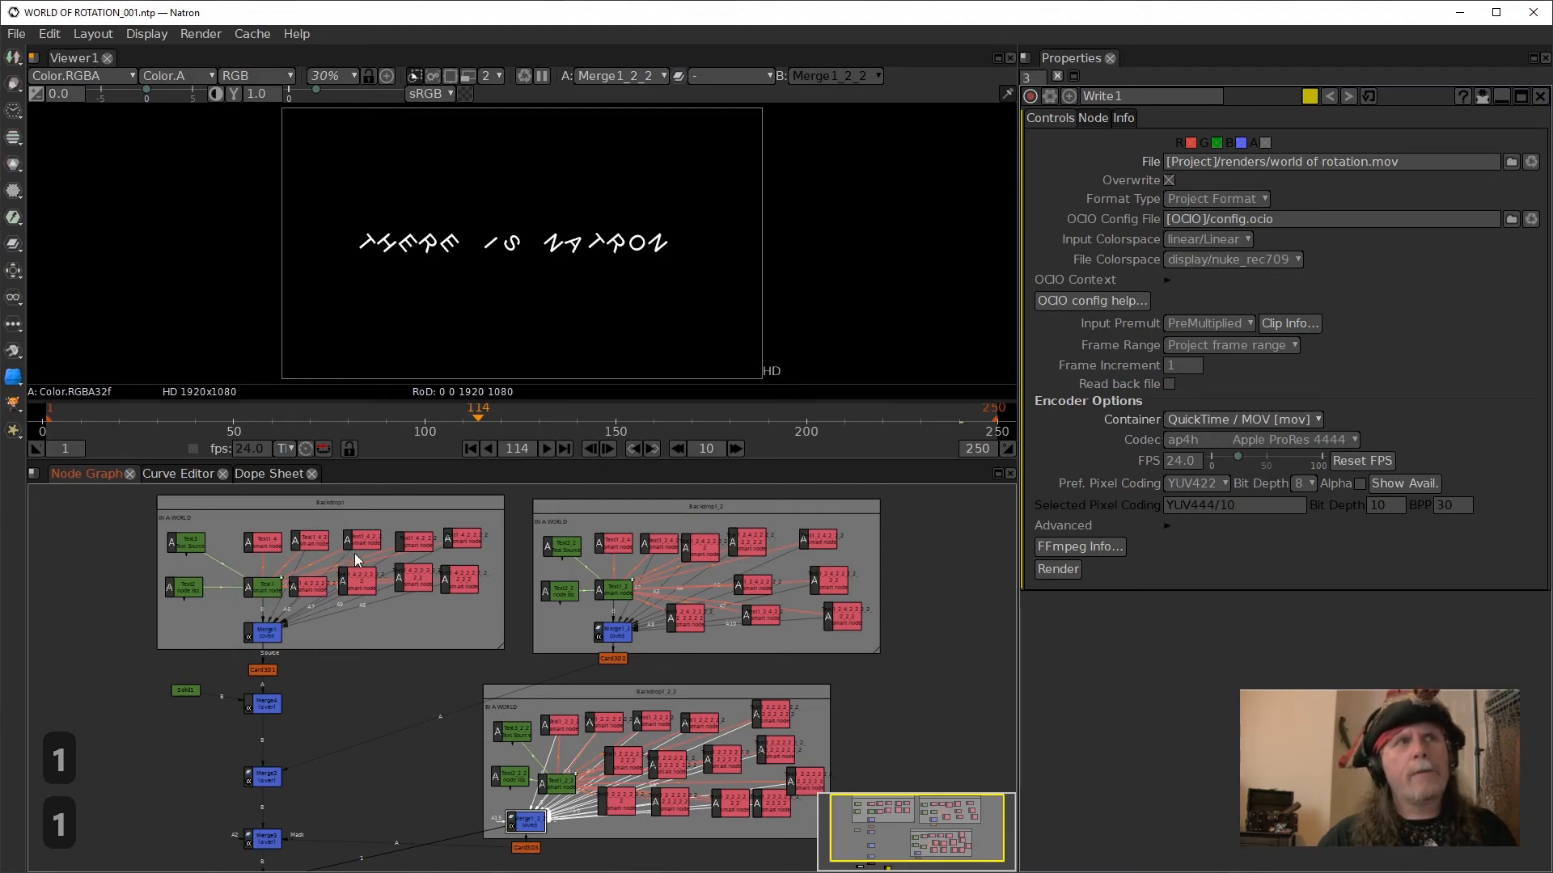
{"action": "left_click", "coordinate": [361, 506]}
{"action": "left_click_drag", "start_coordinate": [385, 731], "coordinate": [614, 690]}
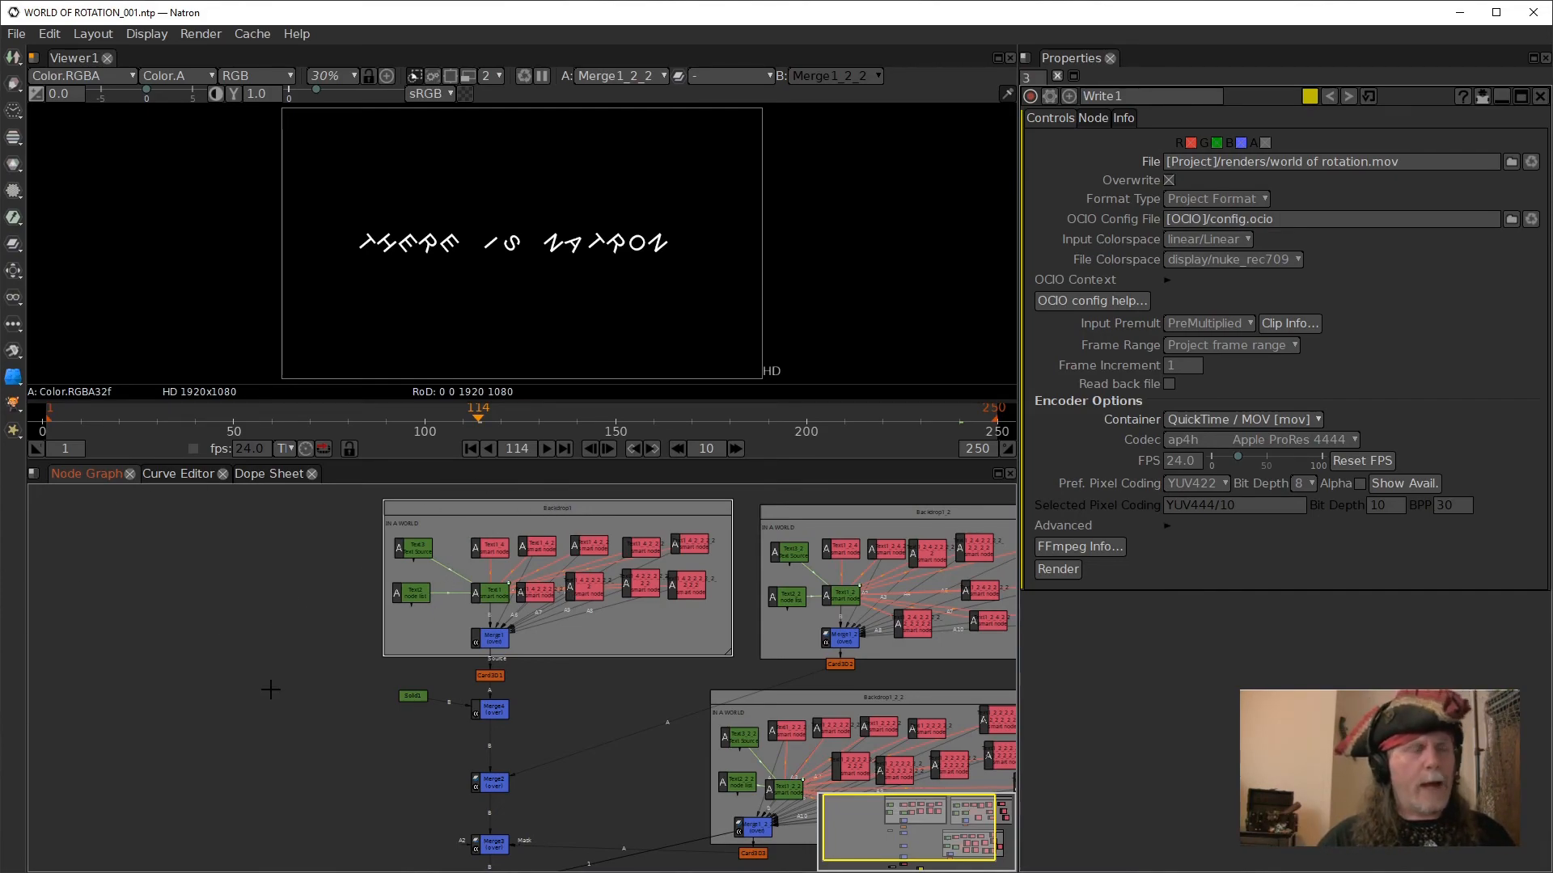
- Duplicate the Backdrop1 node group, place the copy in the empty area beside the Merge4 chain, and move Solid1 clear of it
{"action": "key", "text": "alt+c"}
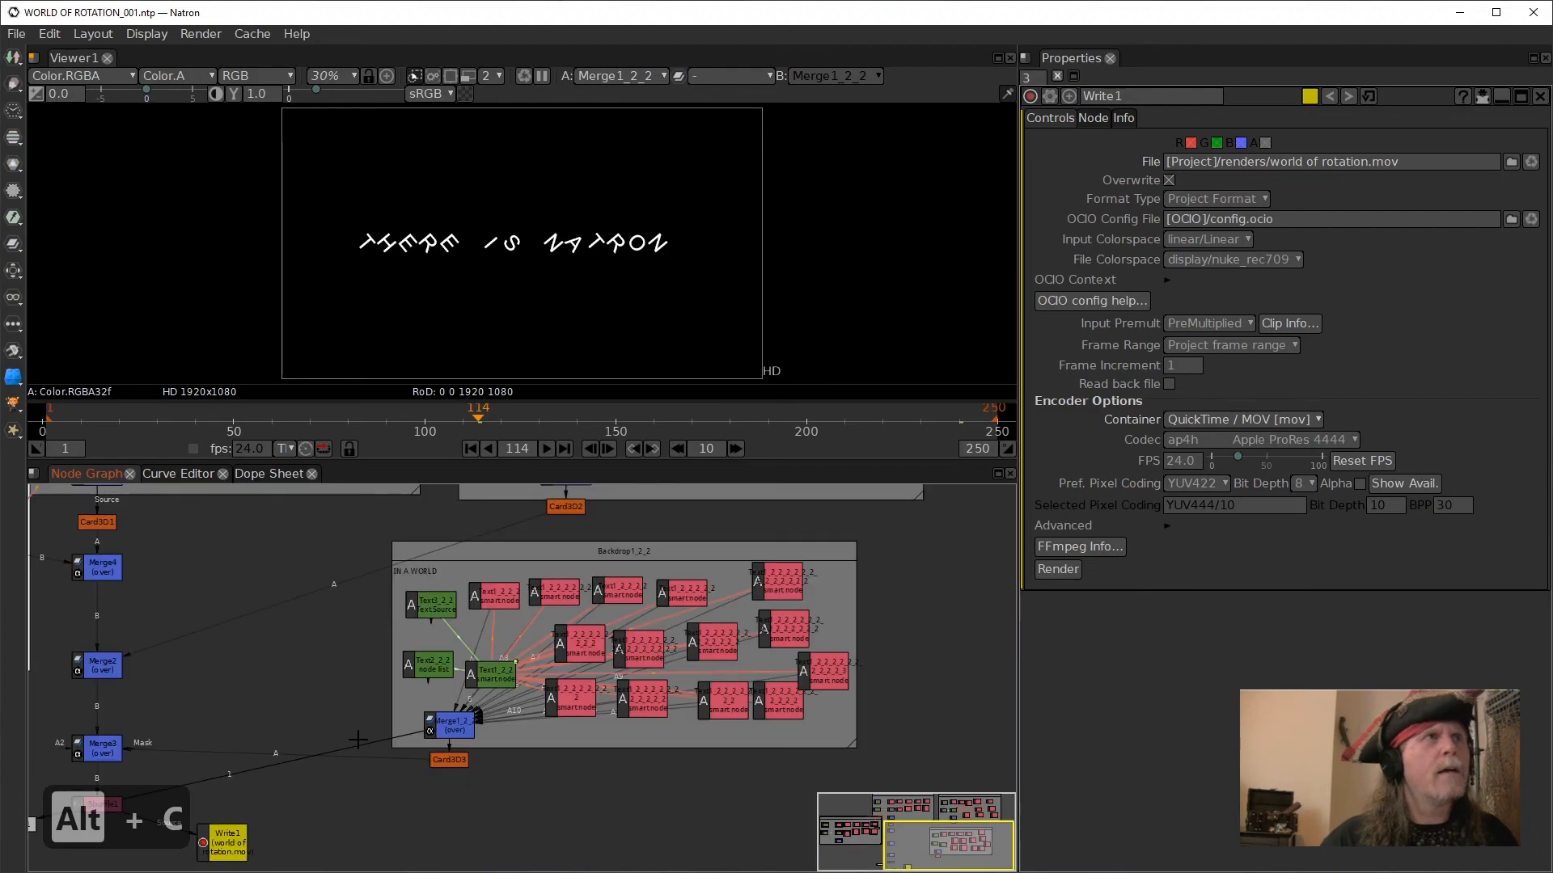
{"action": "left_click_drag", "start_coordinate": [345, 693], "coordinate": [586, 811]}
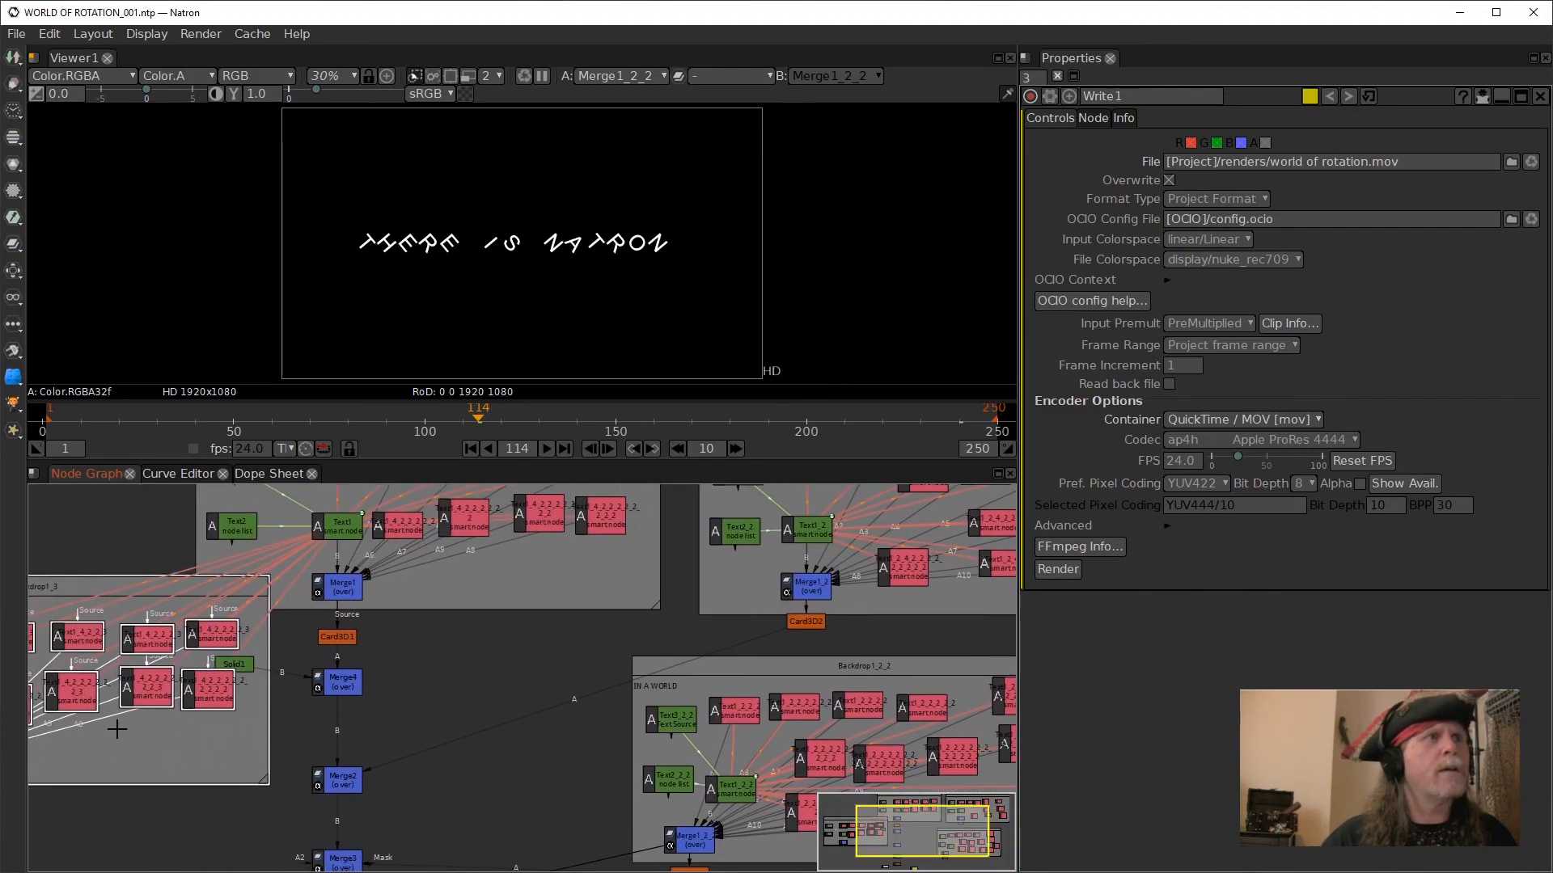
{"action": "left_click_drag", "start_coordinate": [95, 827], "coordinate": [449, 821]}
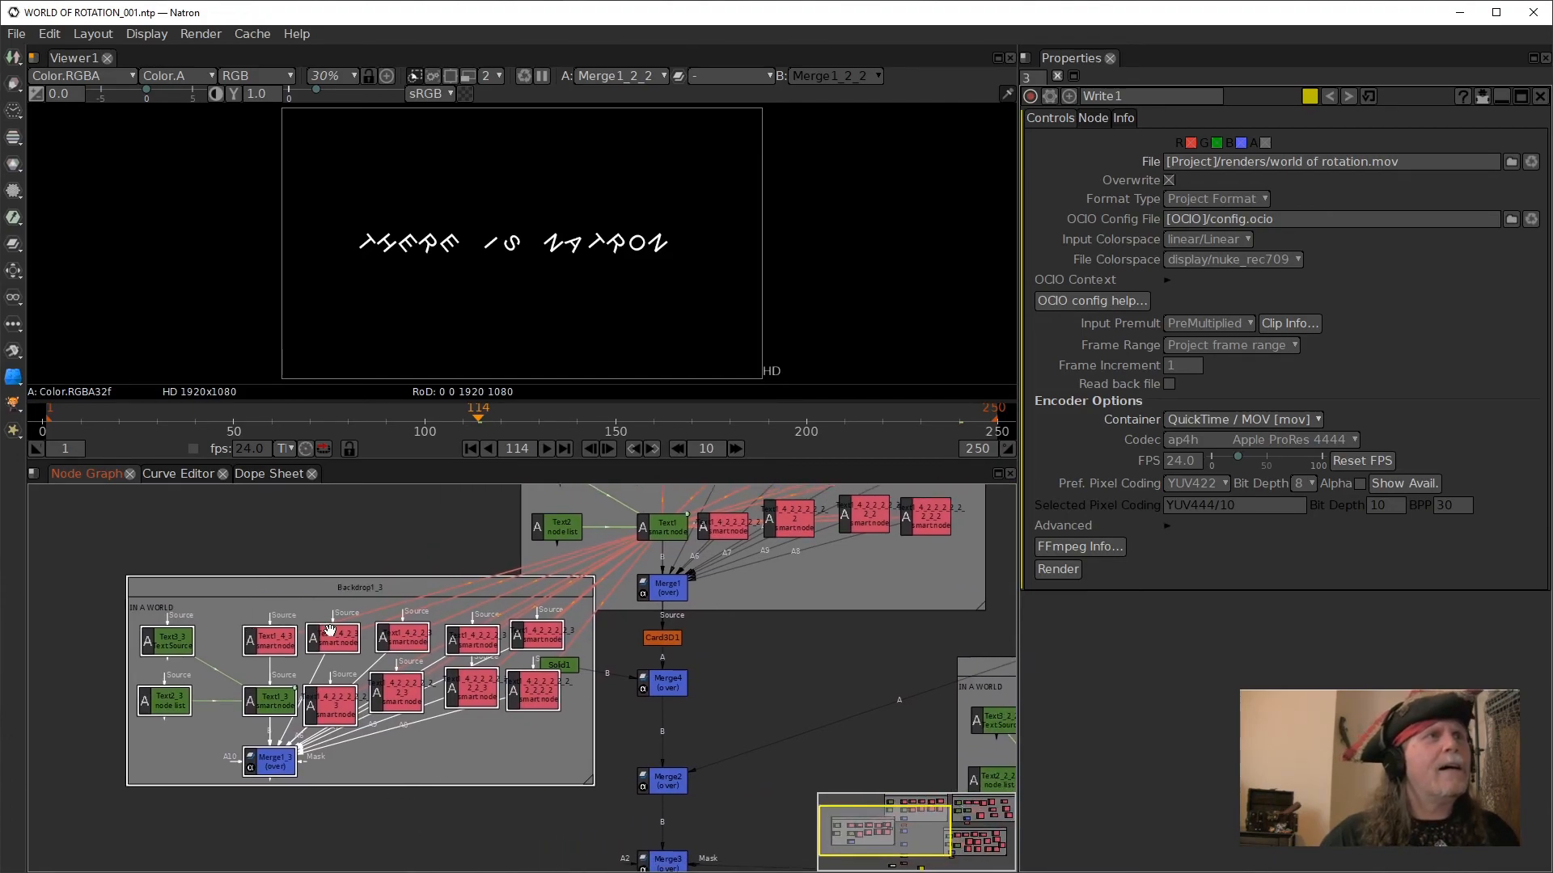
{"action": "left_click_drag", "start_coordinate": [319, 586], "coordinate": [240, 596]}
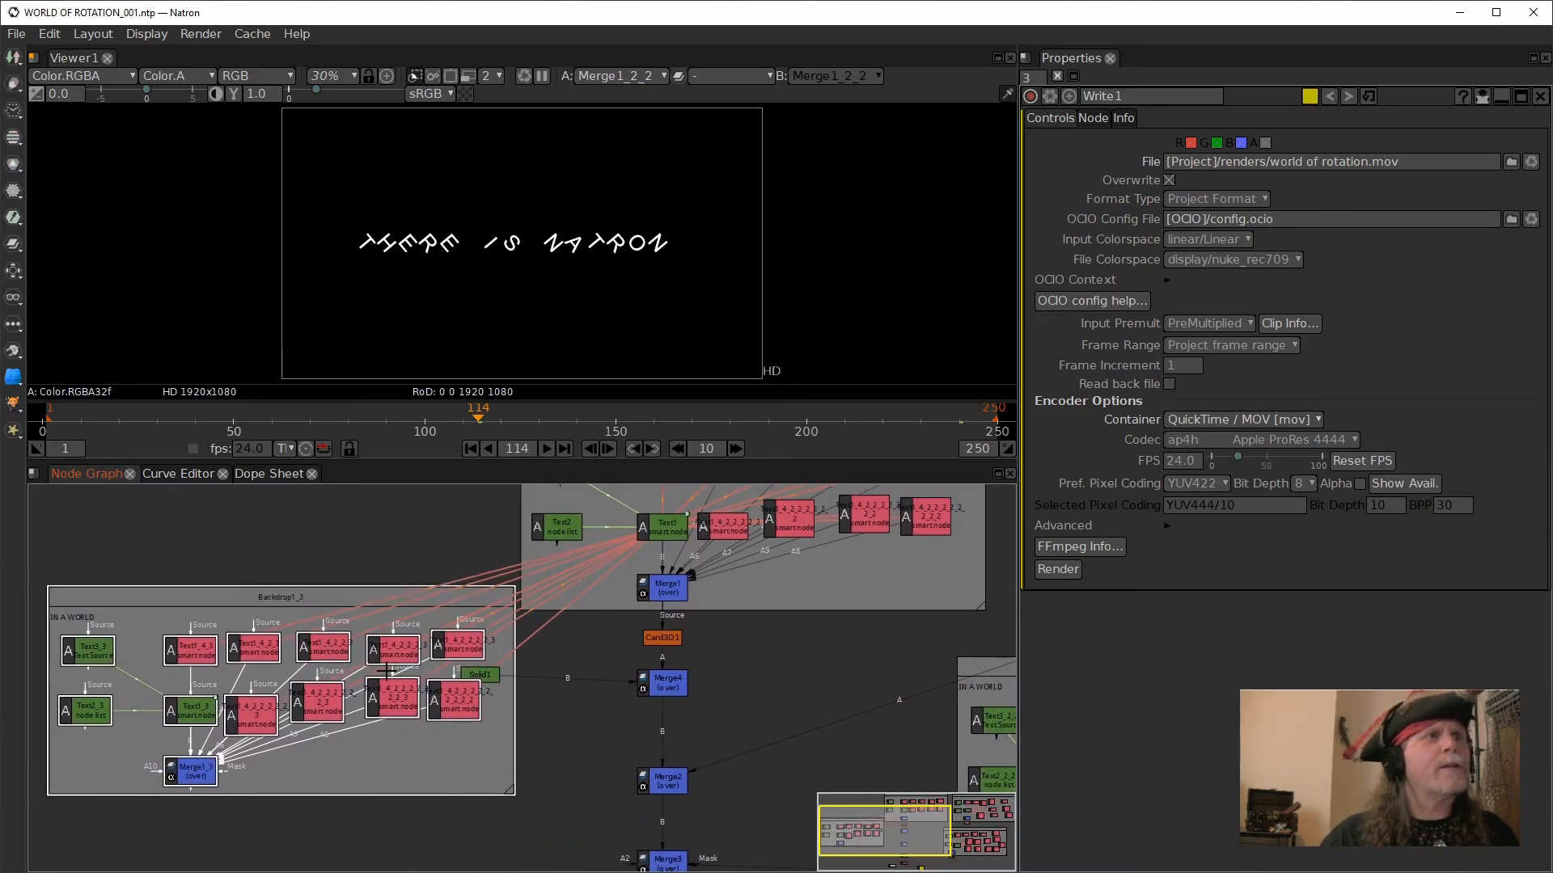
{"action": "left_click_drag", "start_coordinate": [506, 682], "coordinate": [597, 689]}
{"action": "left_click_drag", "start_coordinate": [557, 793], "coordinate": [587, 793]}
- Delete all the red cloned text nodes inside Backdrop1_3, keeping the three green text nodes and Merge1_3
{"action": "left_click_drag", "start_coordinate": [203, 567], "coordinate": [524, 681]}
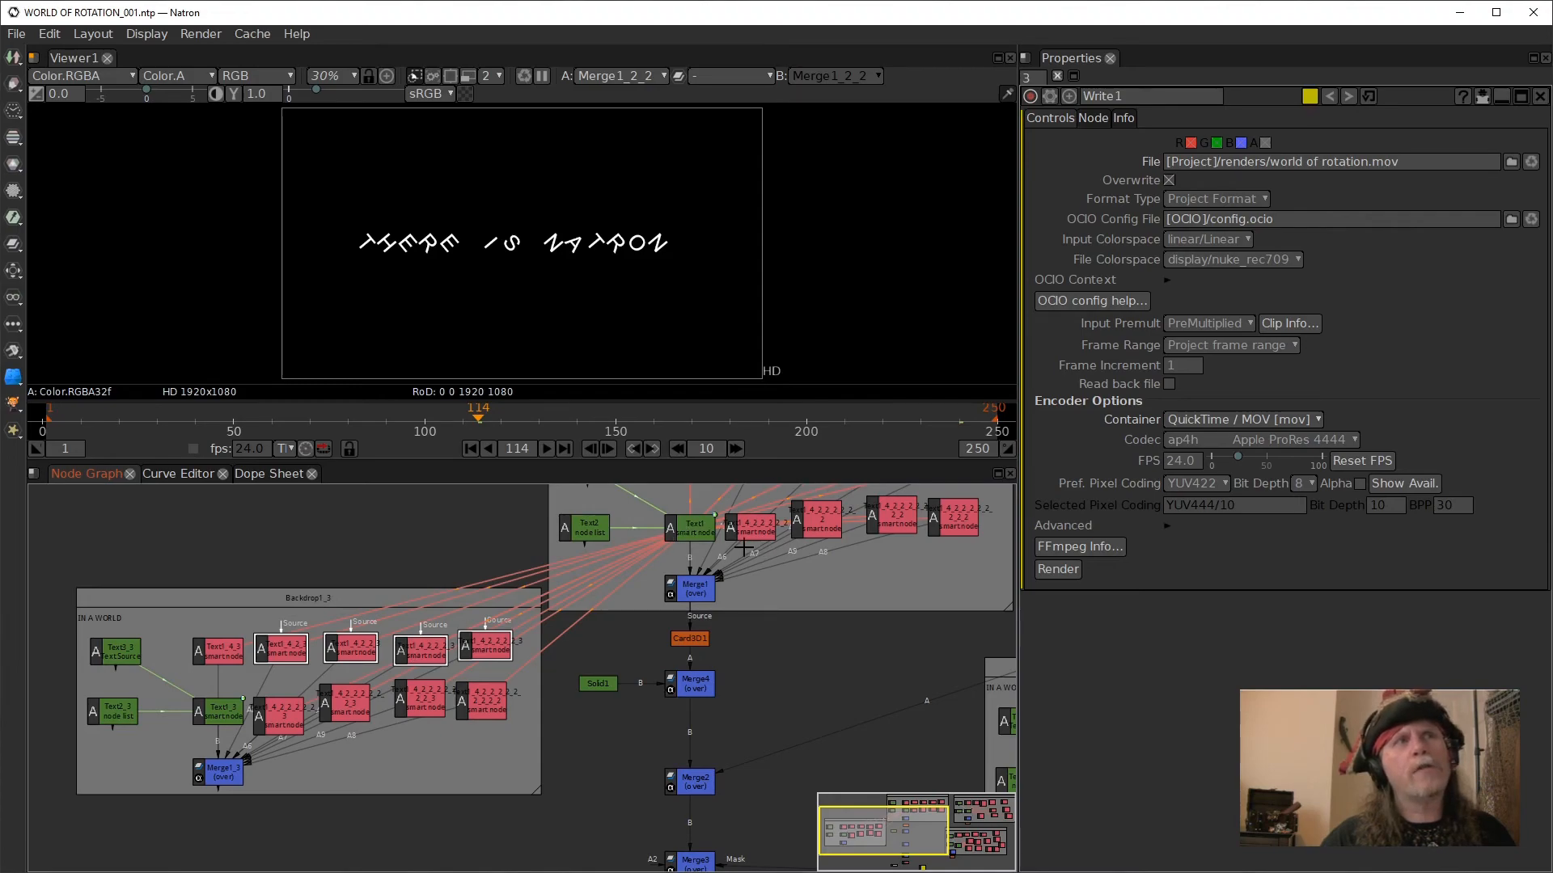
{"action": "left_click_drag", "start_coordinate": [181, 561], "coordinate": [523, 677]}
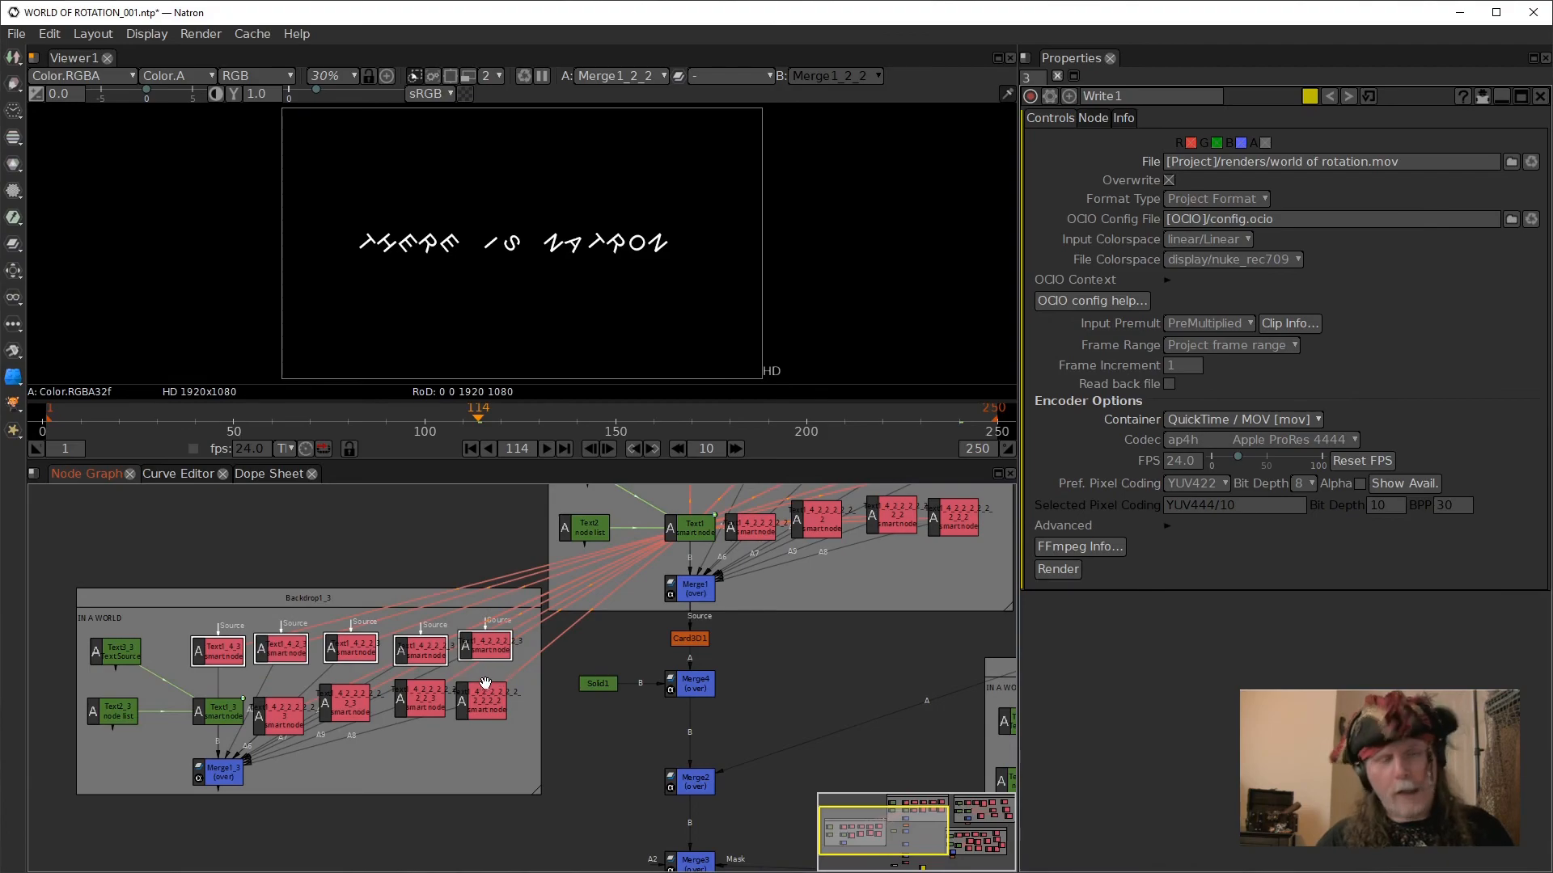
{"action": "key", "text": "Delete"}
{"action": "left_click_drag", "start_coordinate": [250, 575], "coordinate": [524, 757]}
{"action": "key", "text": "Delete"}
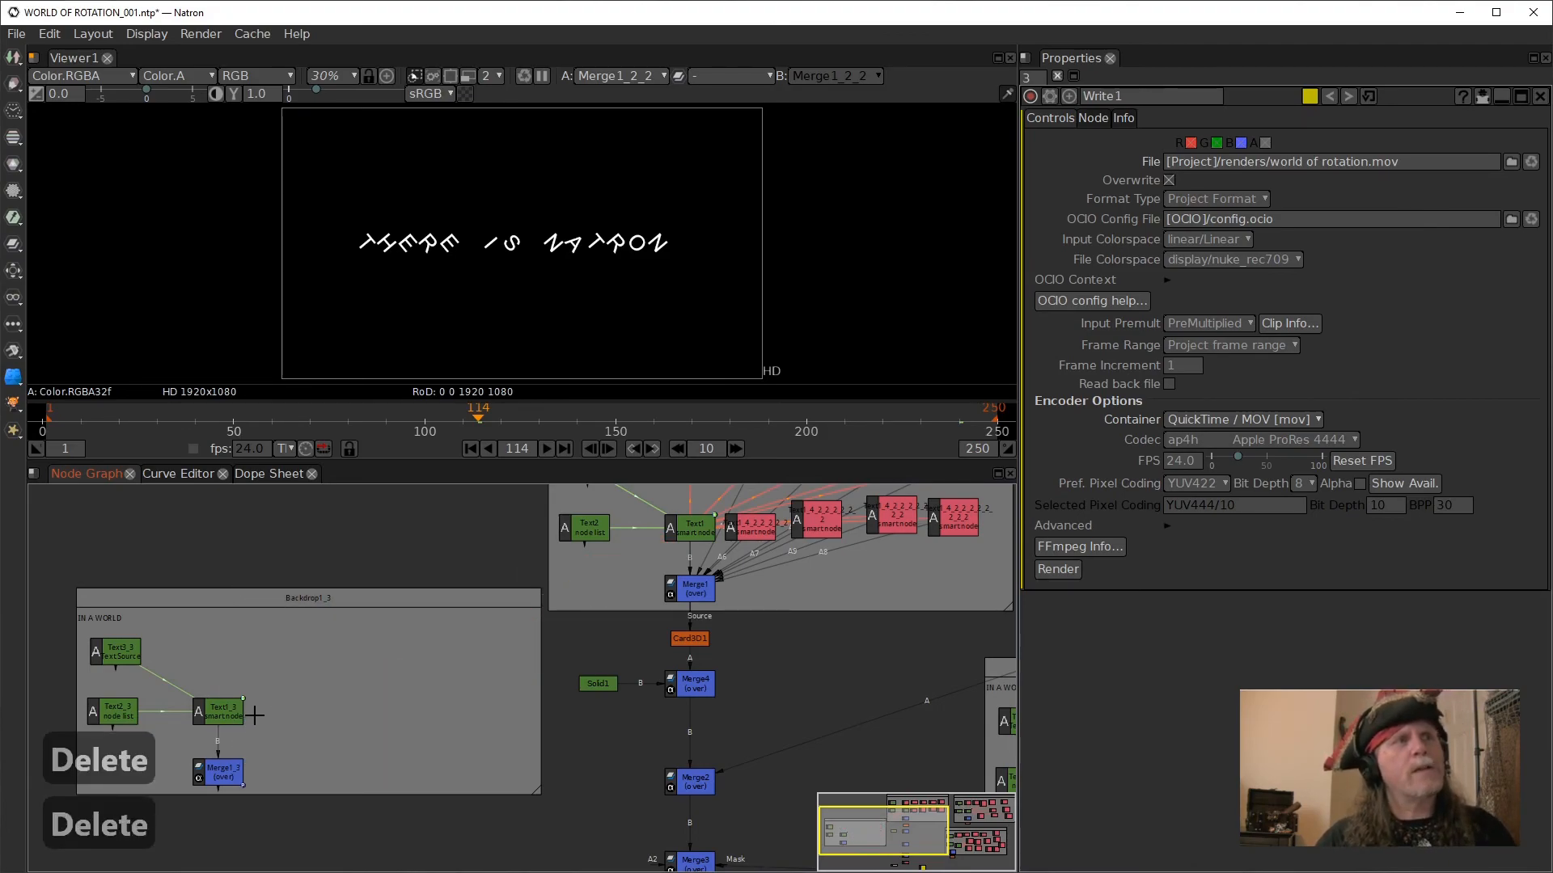
- Set the text of source node Text3_3 to "Natron" and show the output of Merge1_3 in the viewer
{"action": "left_click", "coordinate": [226, 714]}
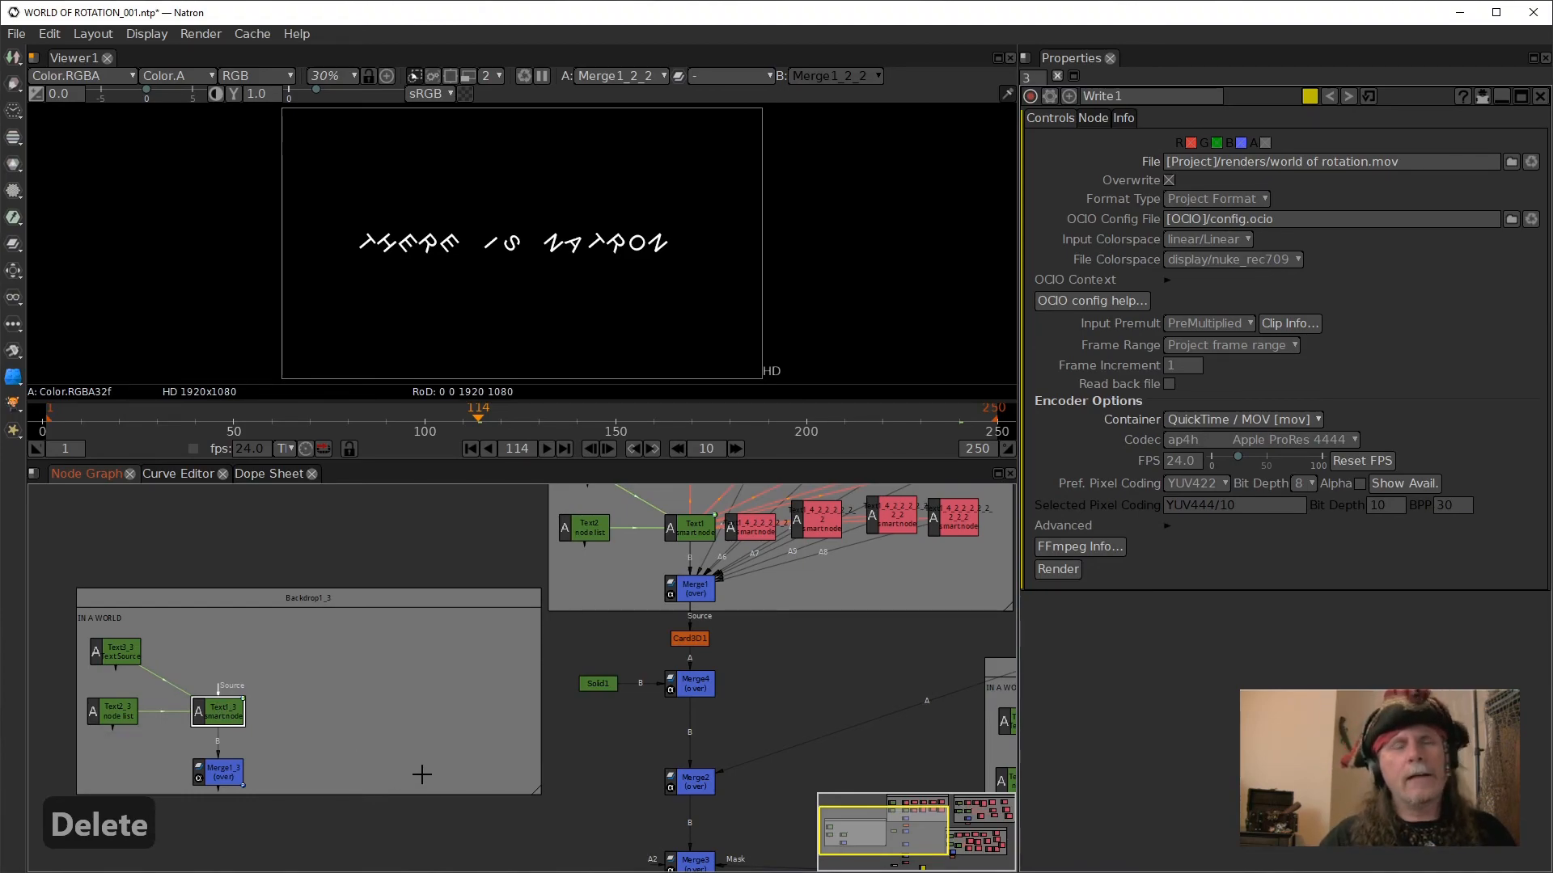
{"action": "left_click_drag", "start_coordinate": [386, 813], "coordinate": [442, 794]}
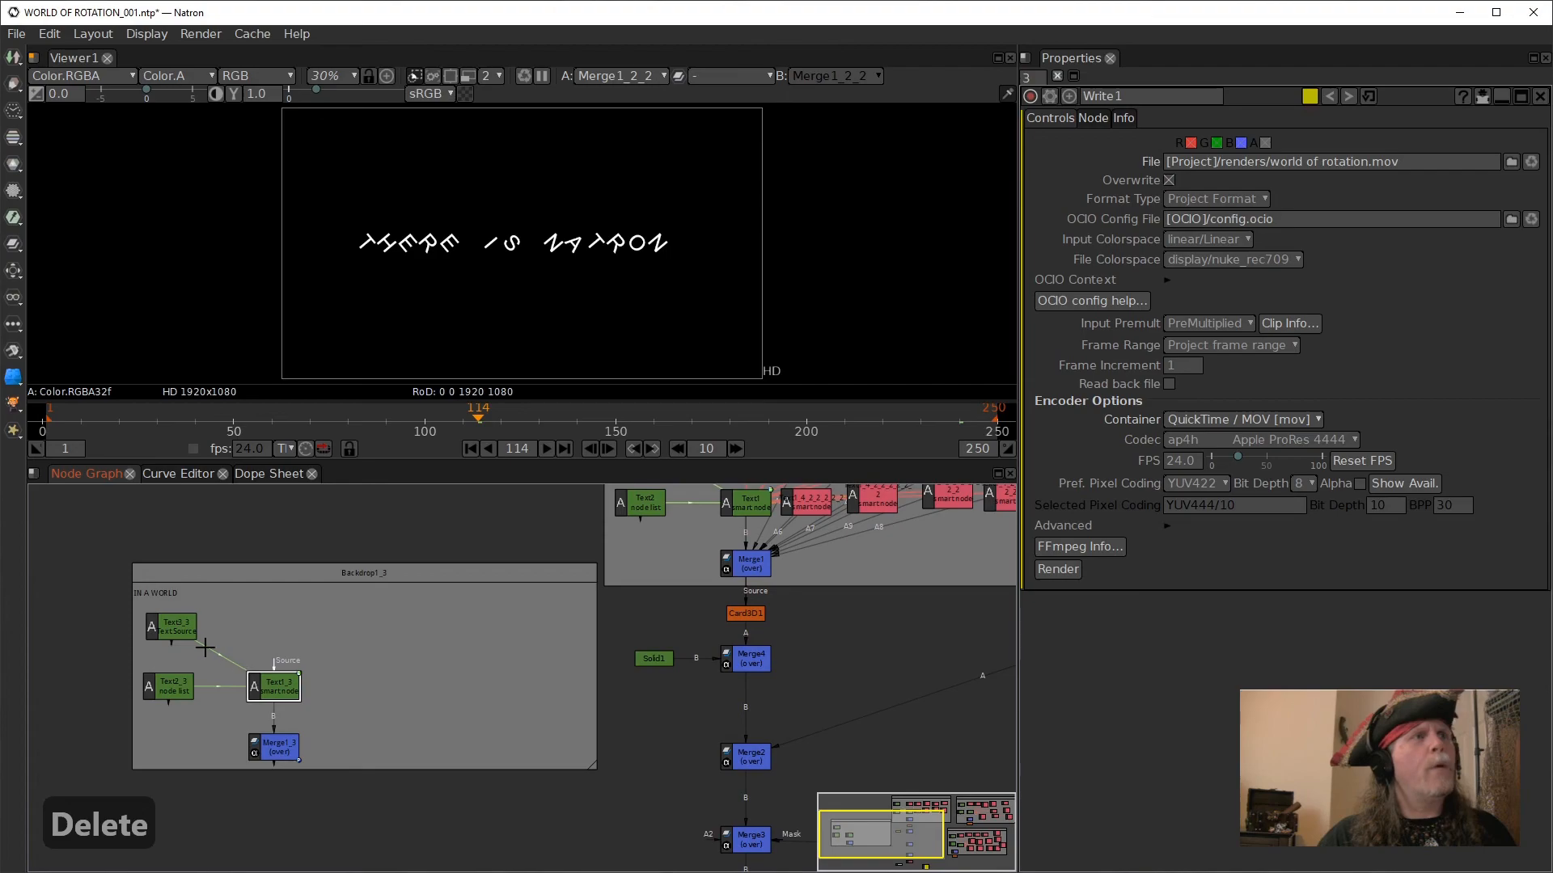
{"action": "left_click", "coordinate": [171, 624]}
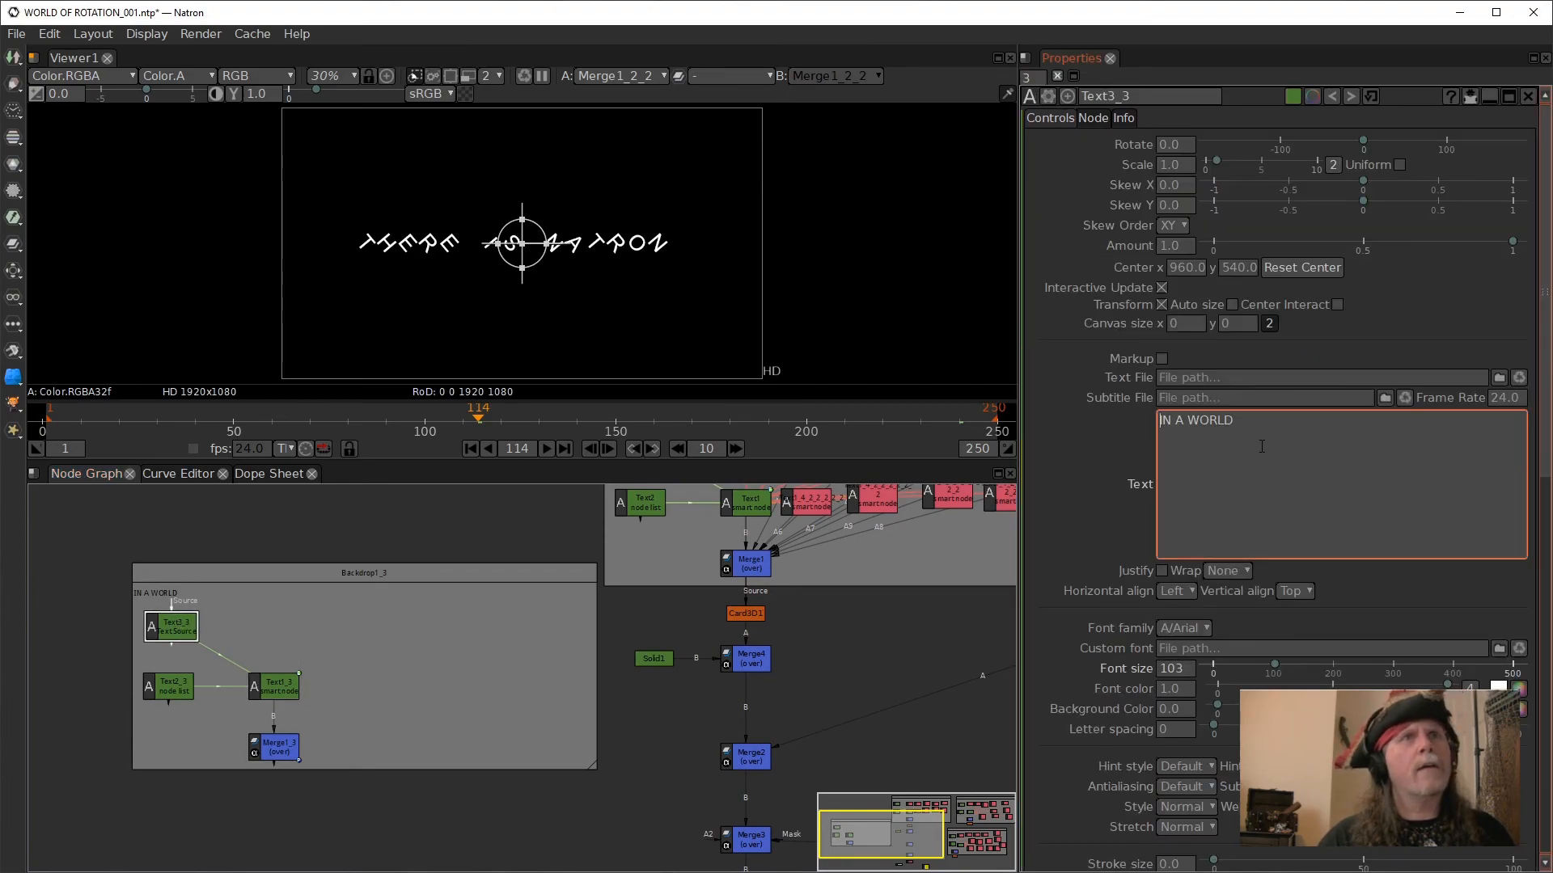
{"action": "left_click_drag", "start_coordinate": [1252, 422], "coordinate": [1011, 418]}
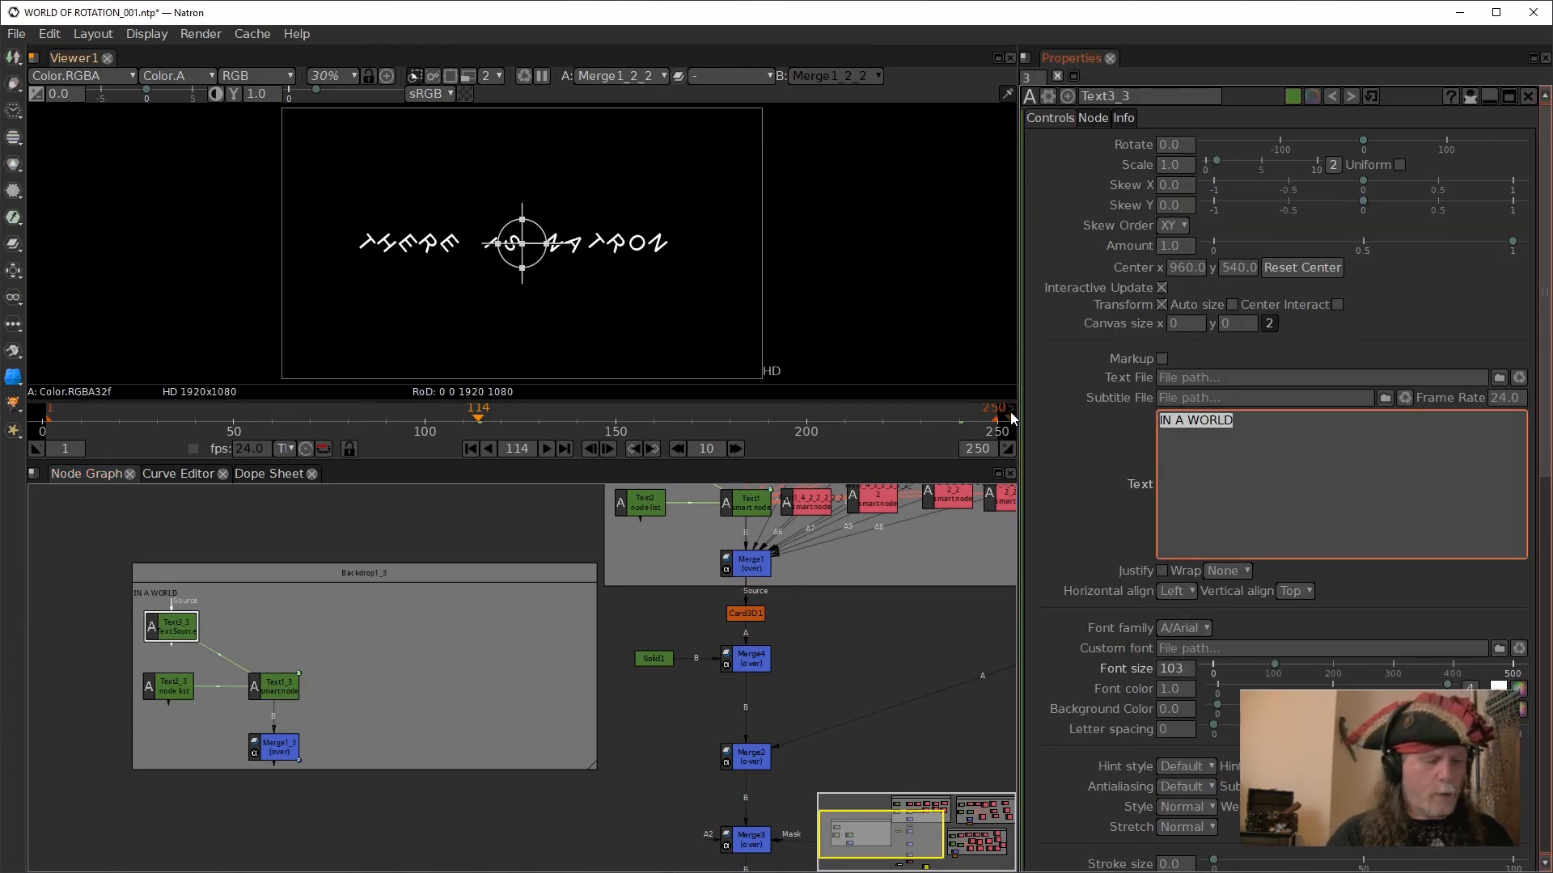
{"action": "type", "text": "Natron"}
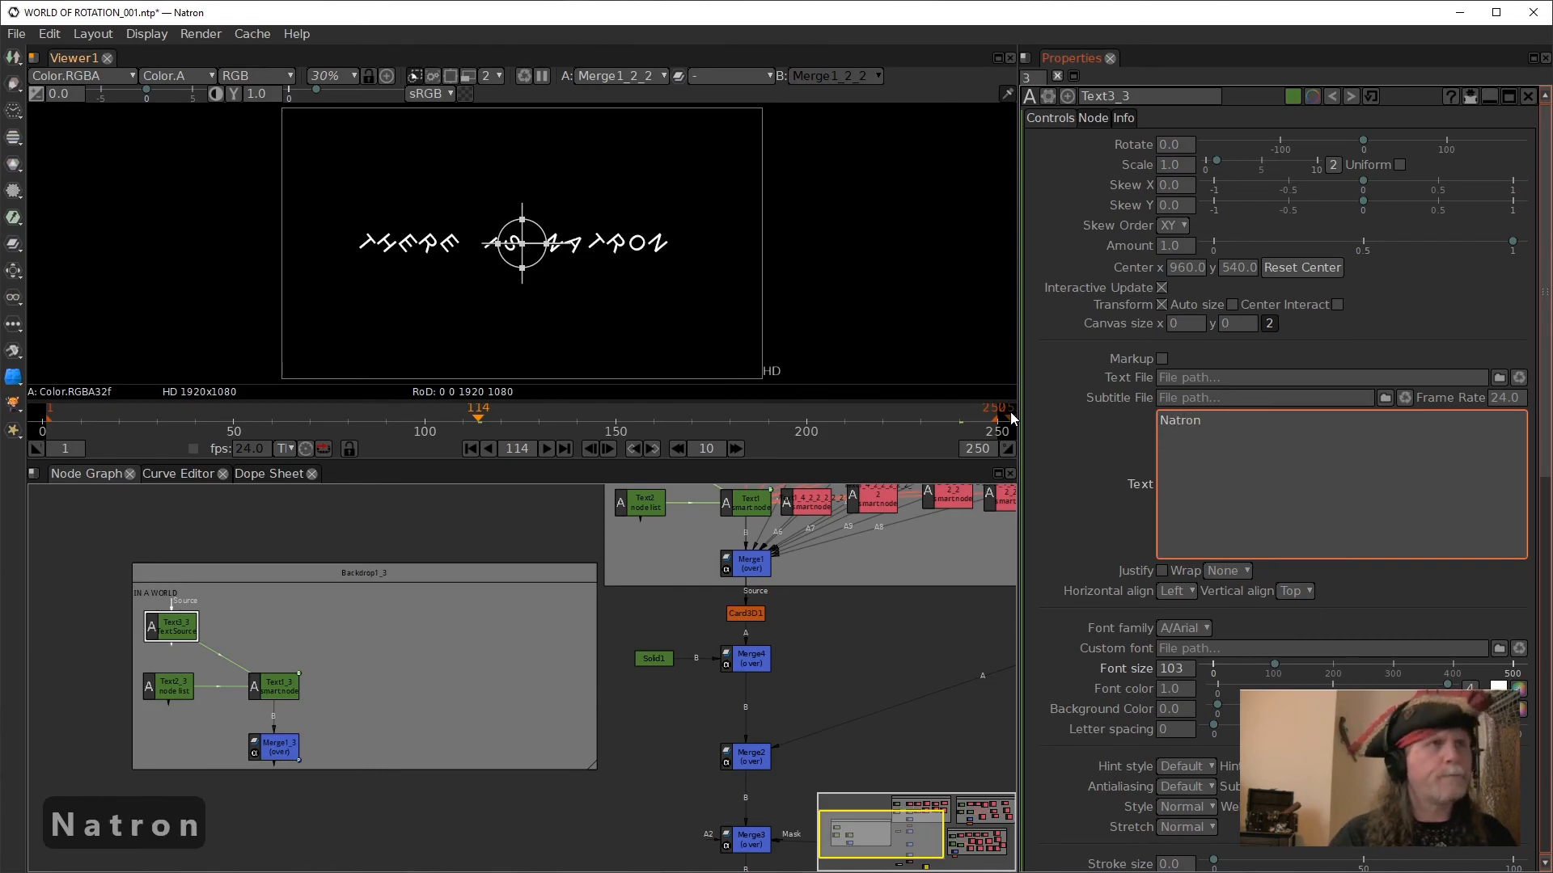
{"action": "left_click", "coordinate": [638, 725]}
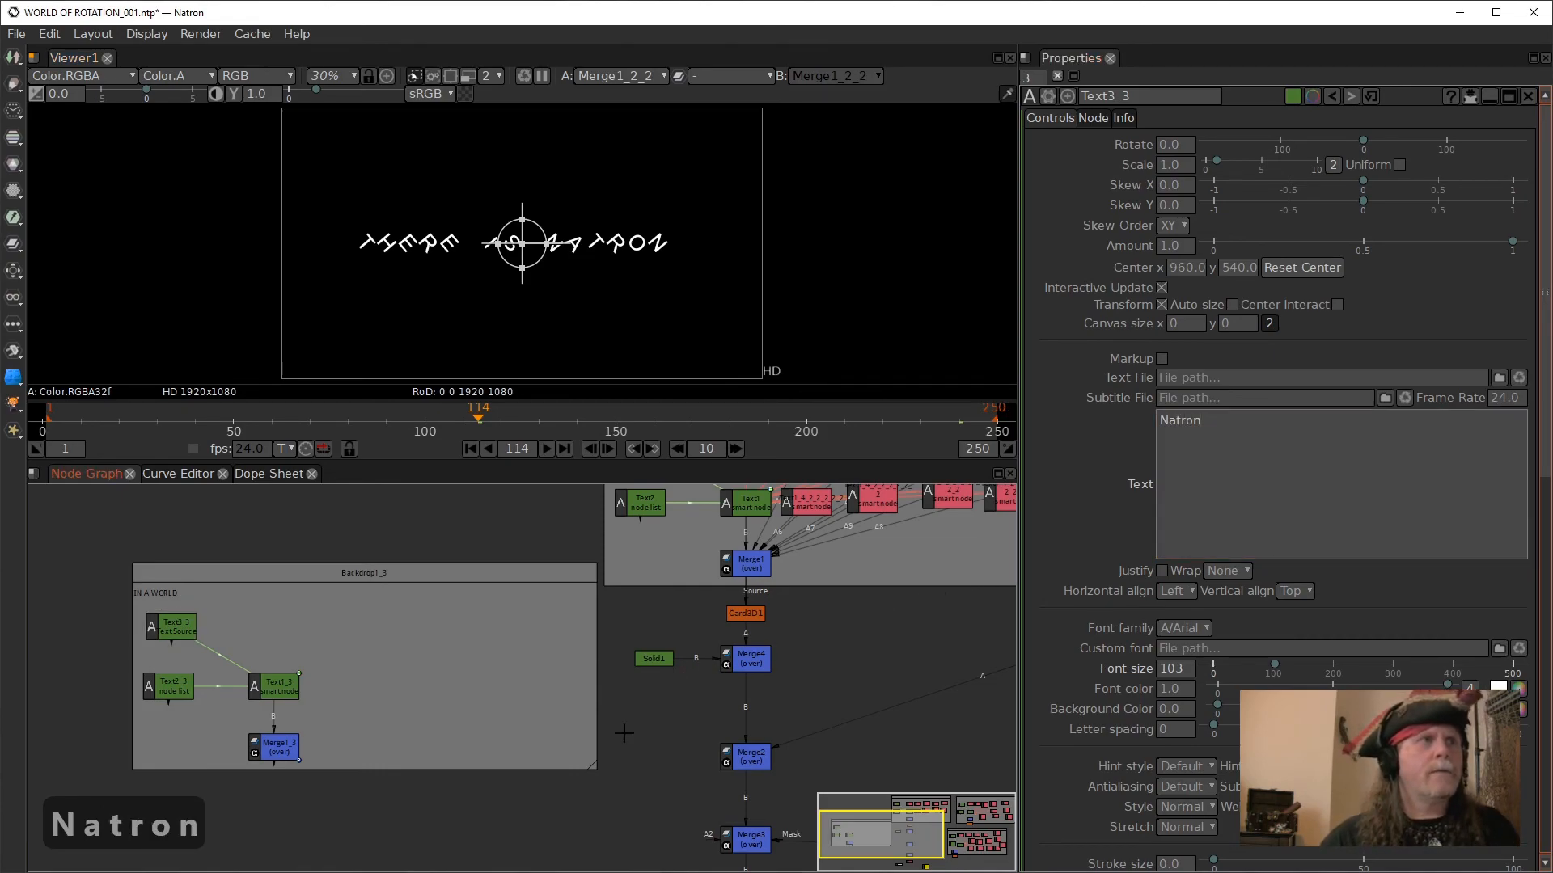
{"action": "left_click", "coordinate": [279, 748]}
{"action": "key", "text": "1"}
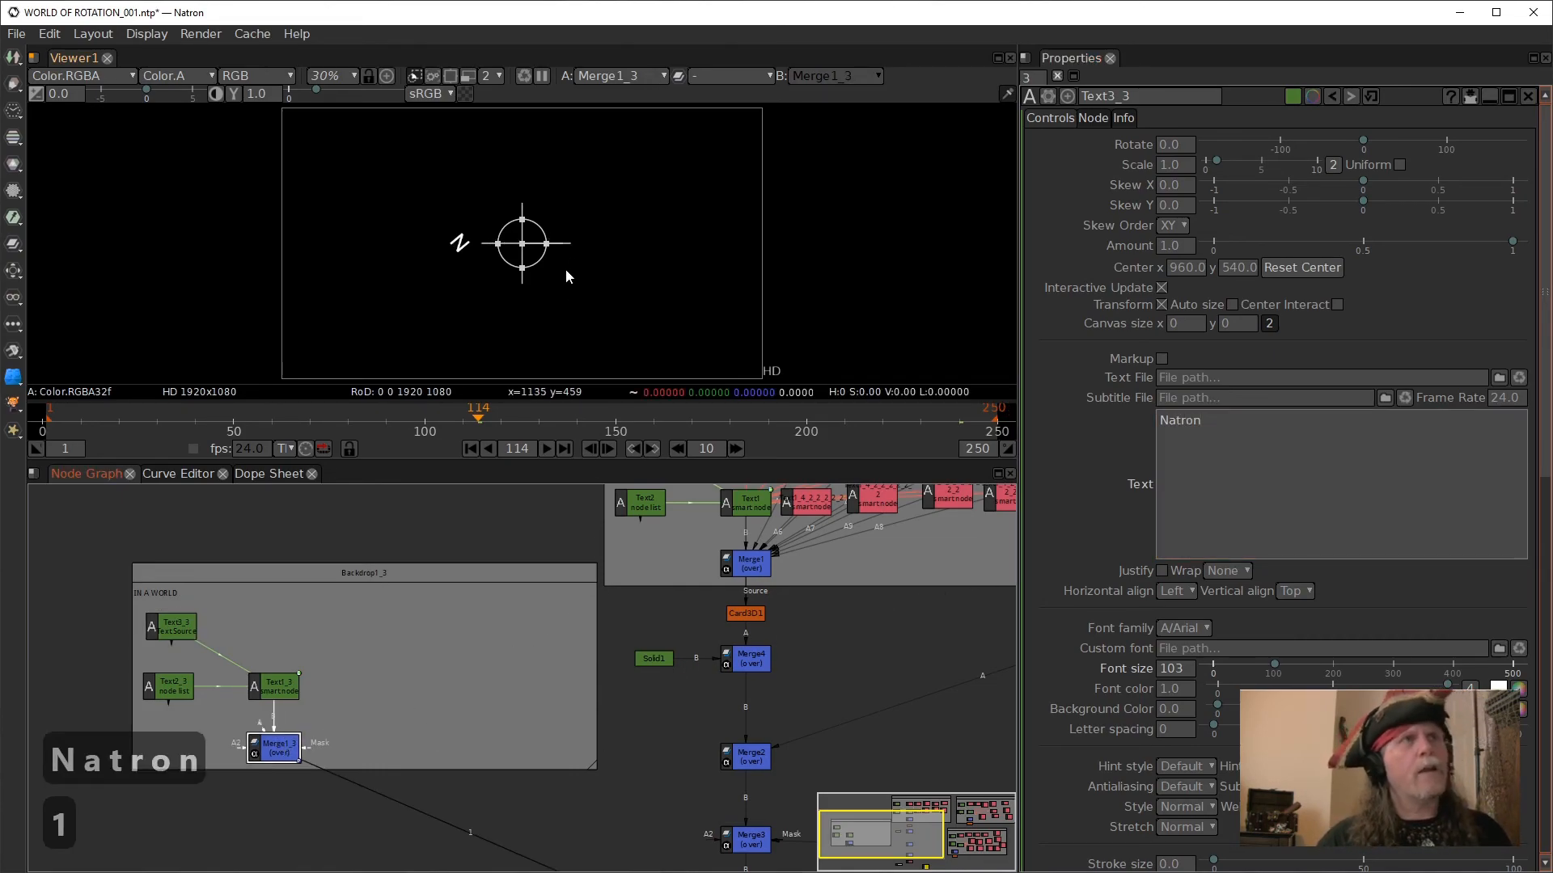
{"action": "left_click", "coordinate": [277, 688]}
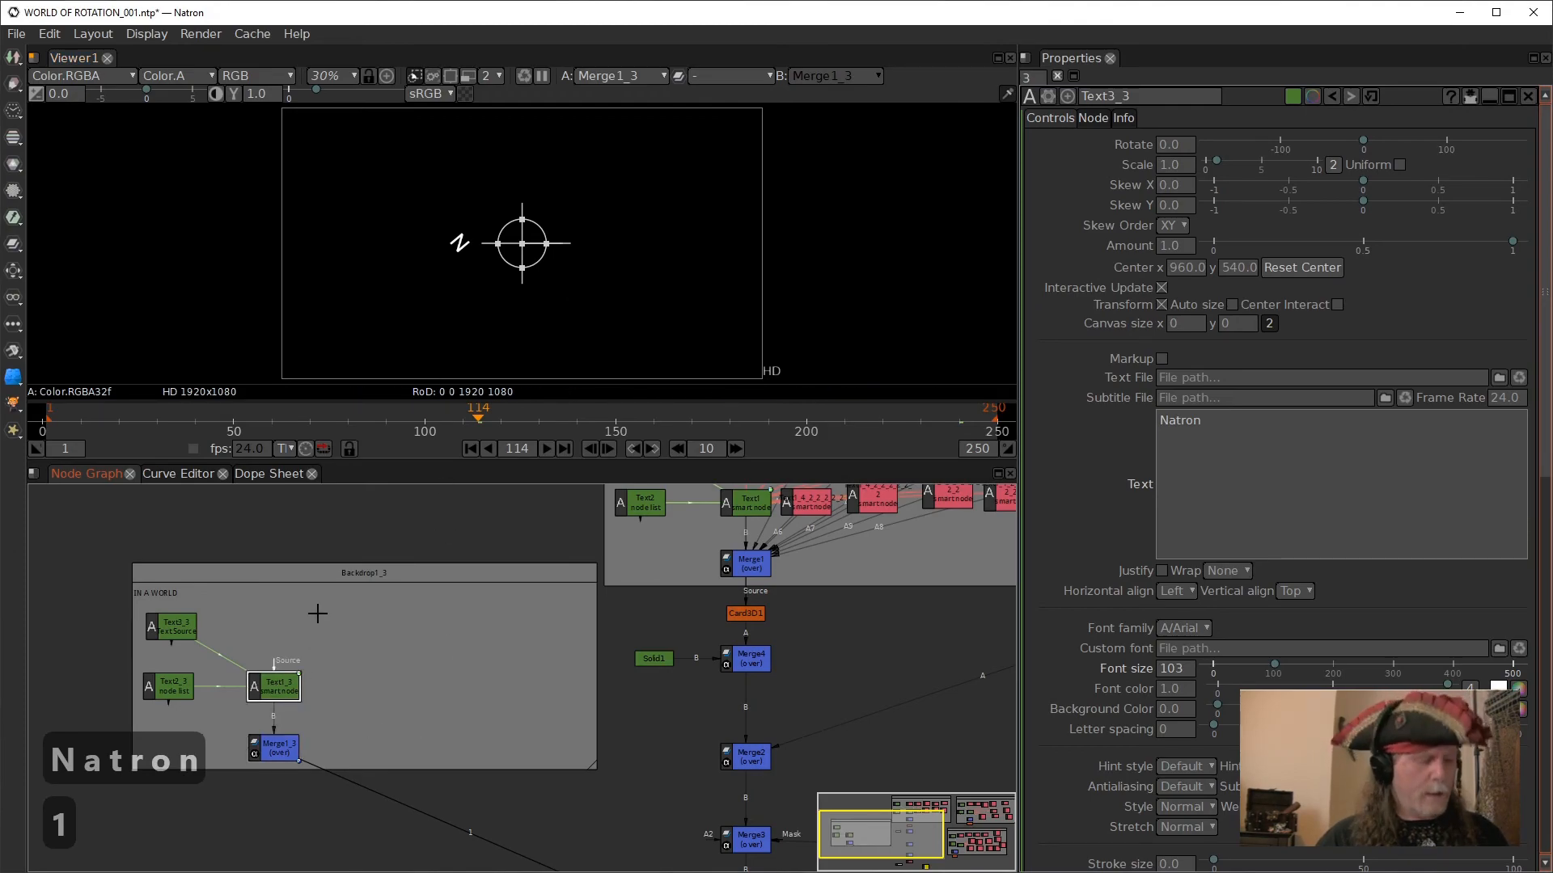
{"action": "key", "text": "alt+c"}
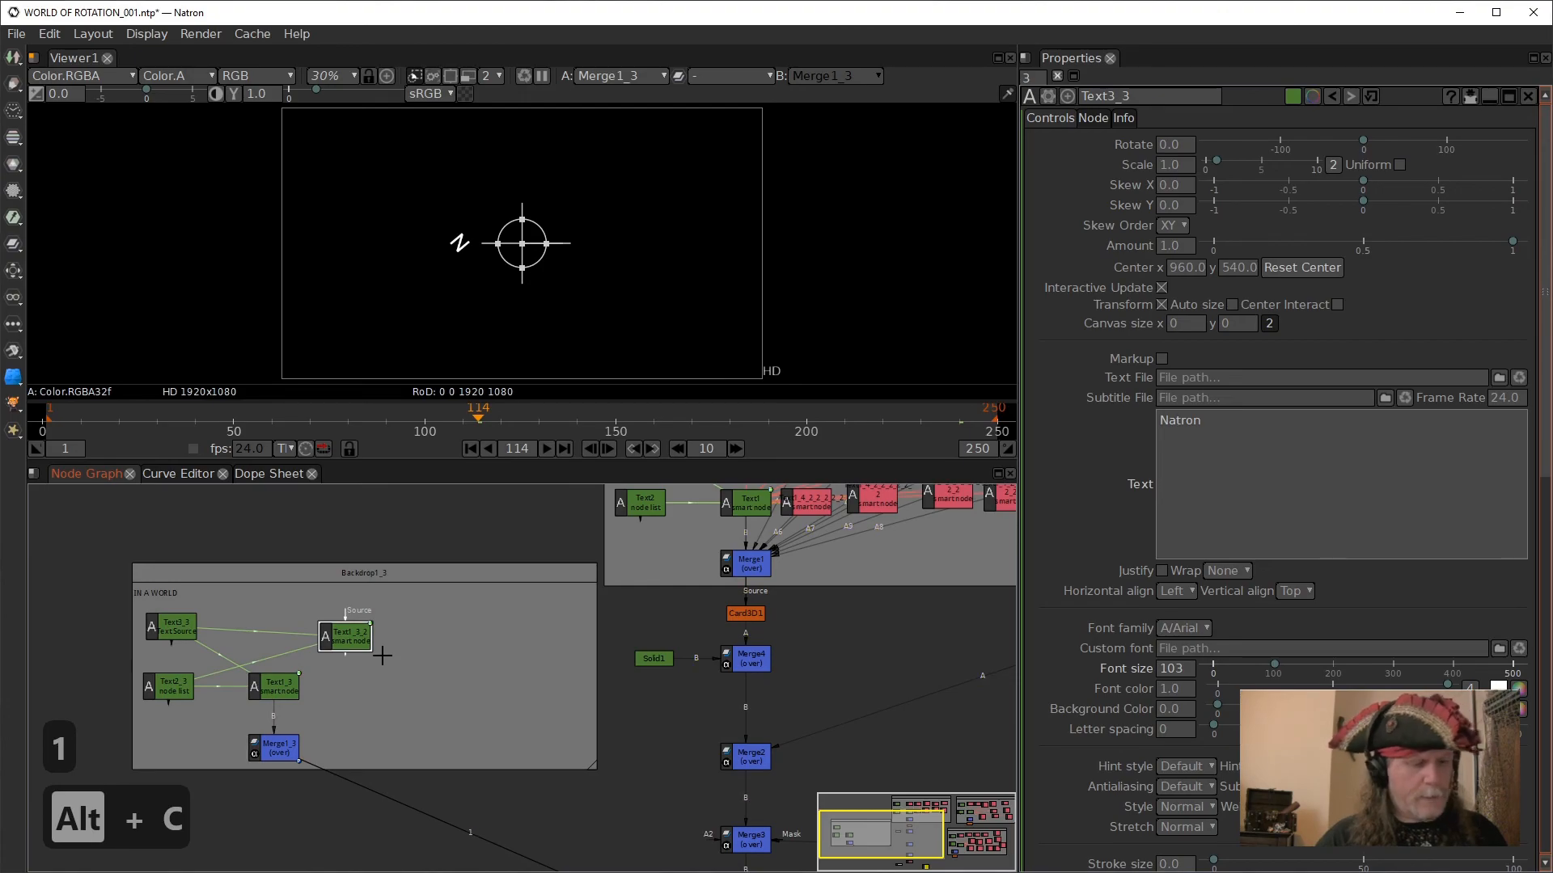
{"action": "key", "text": "Delete"}
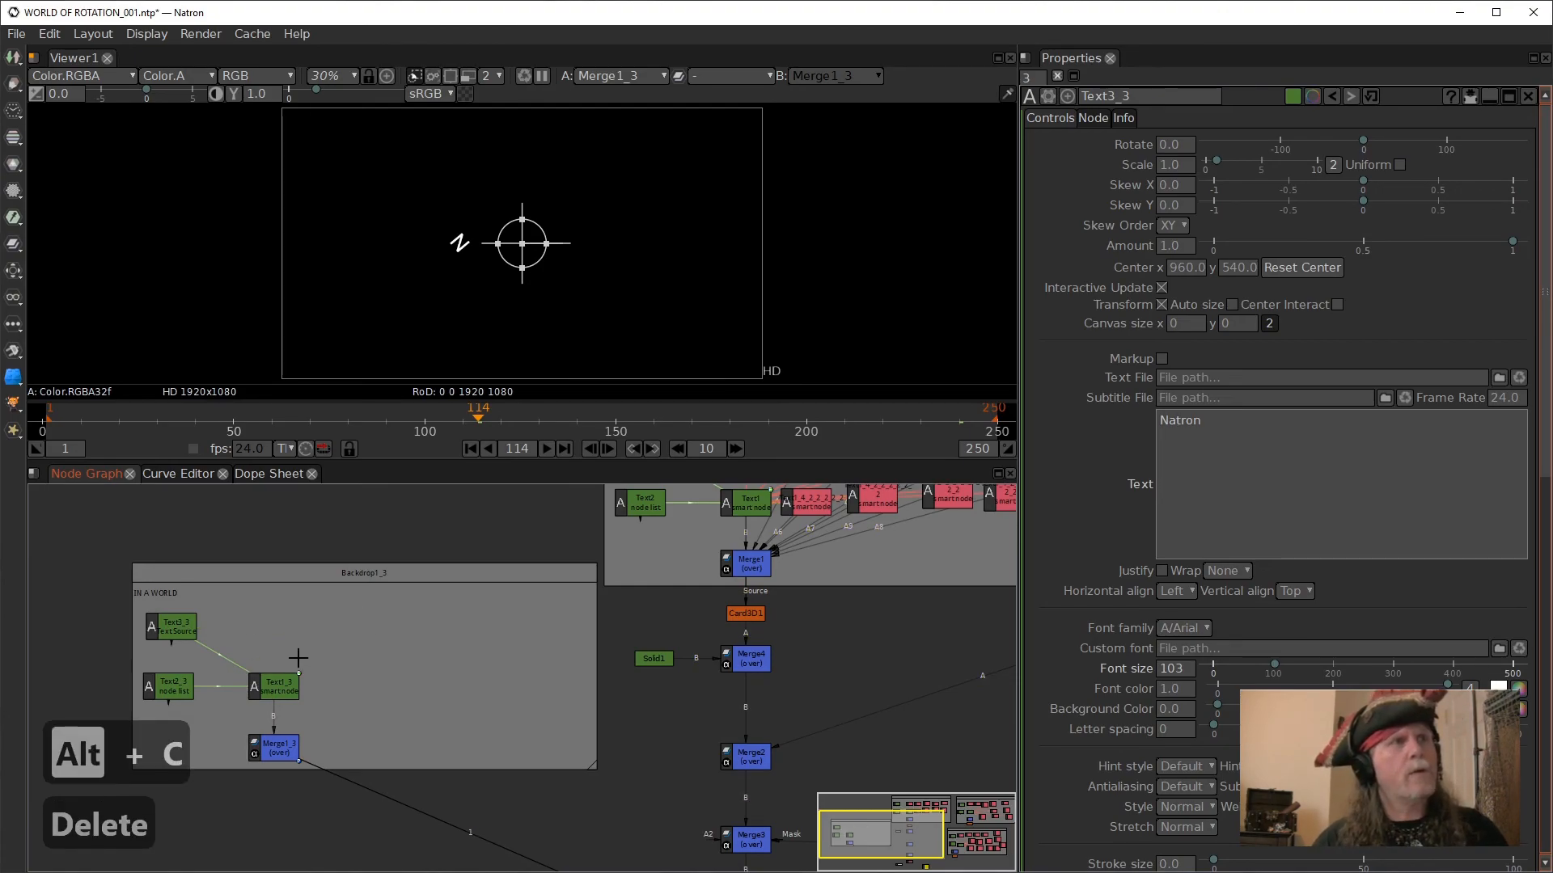
- Clone the smart node Text1_3 and move the clone into Backdrop1_3, just above the original
{"action": "left_click", "coordinate": [275, 677]}
{"action": "key", "text": "alt+k"}
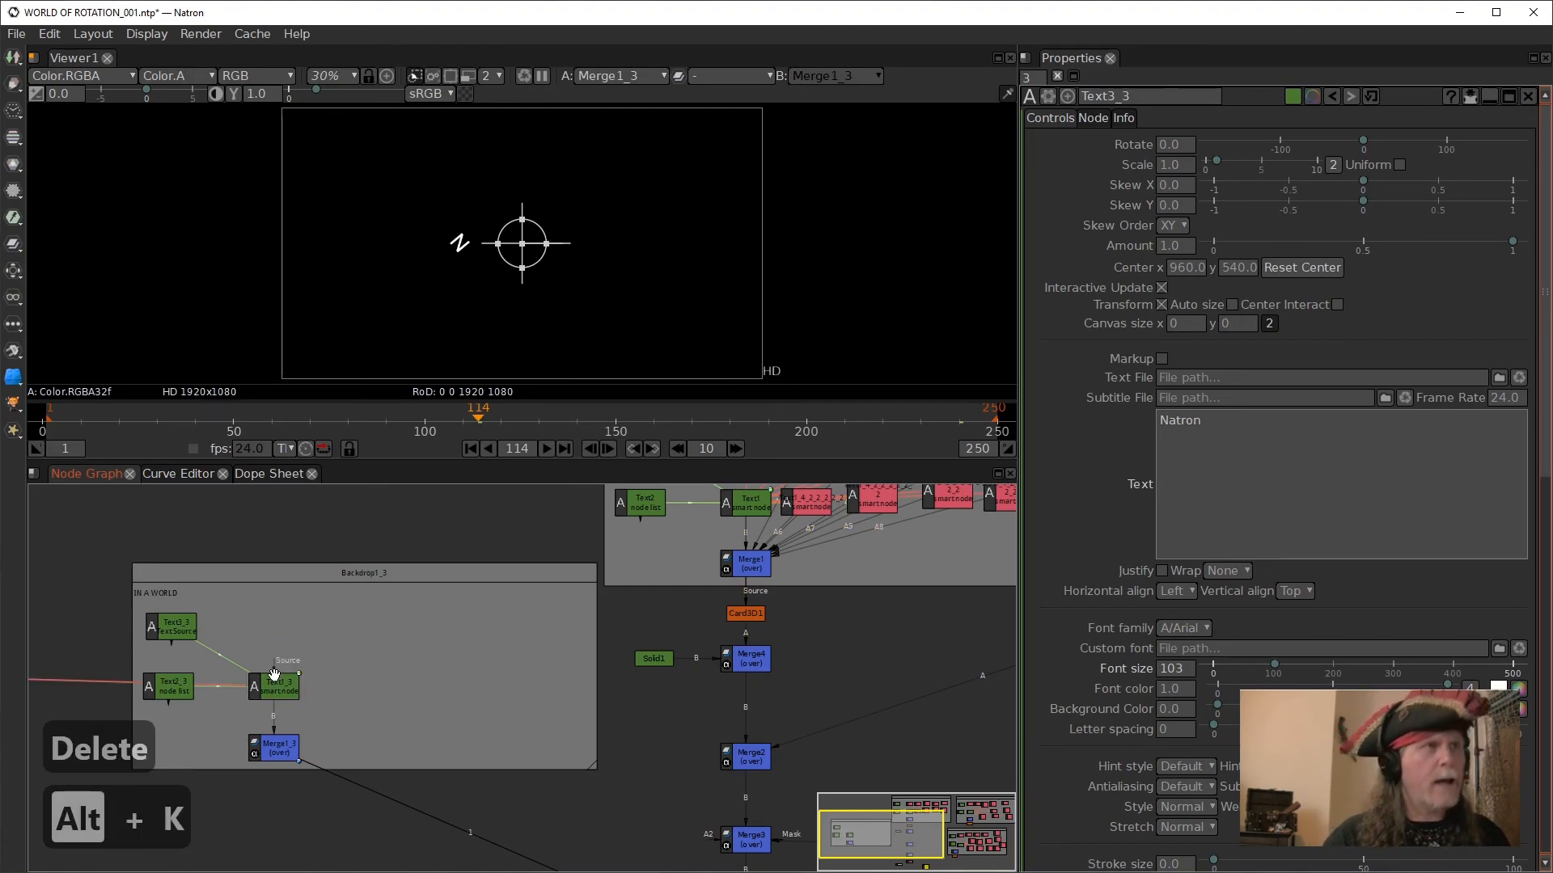
{"action": "left_click_drag", "start_coordinate": [390, 670], "coordinate": [617, 657]}
{"action": "left_click_drag", "start_coordinate": [209, 589], "coordinate": [791, 585]}
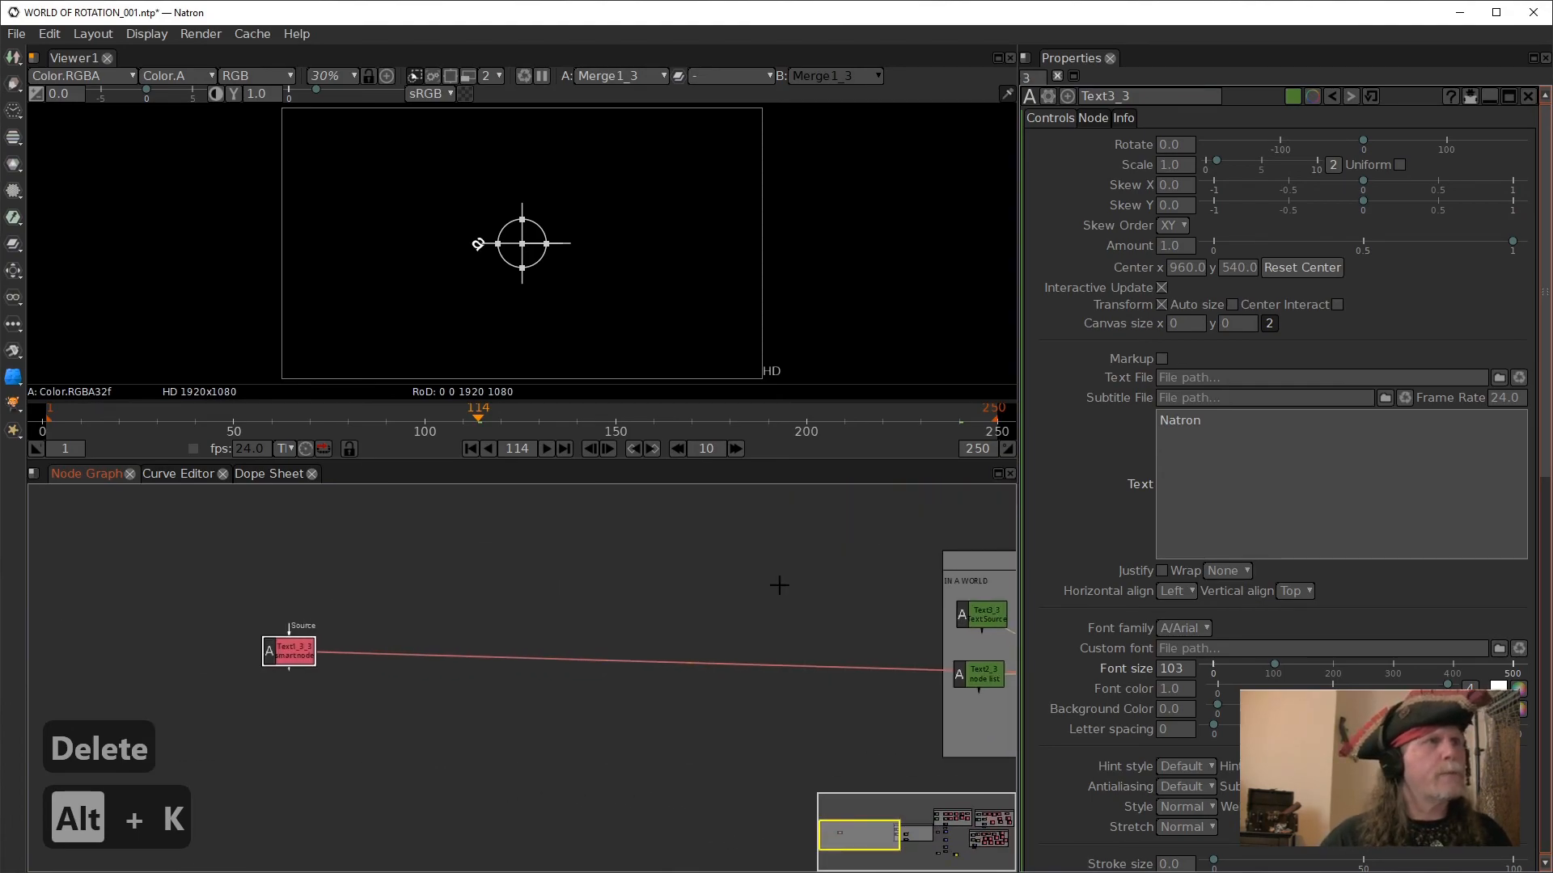
{"action": "left_click_drag", "start_coordinate": [292, 650], "coordinate": [707, 630]}
{"action": "left_click_drag", "start_coordinate": [807, 685], "coordinate": [359, 683]}
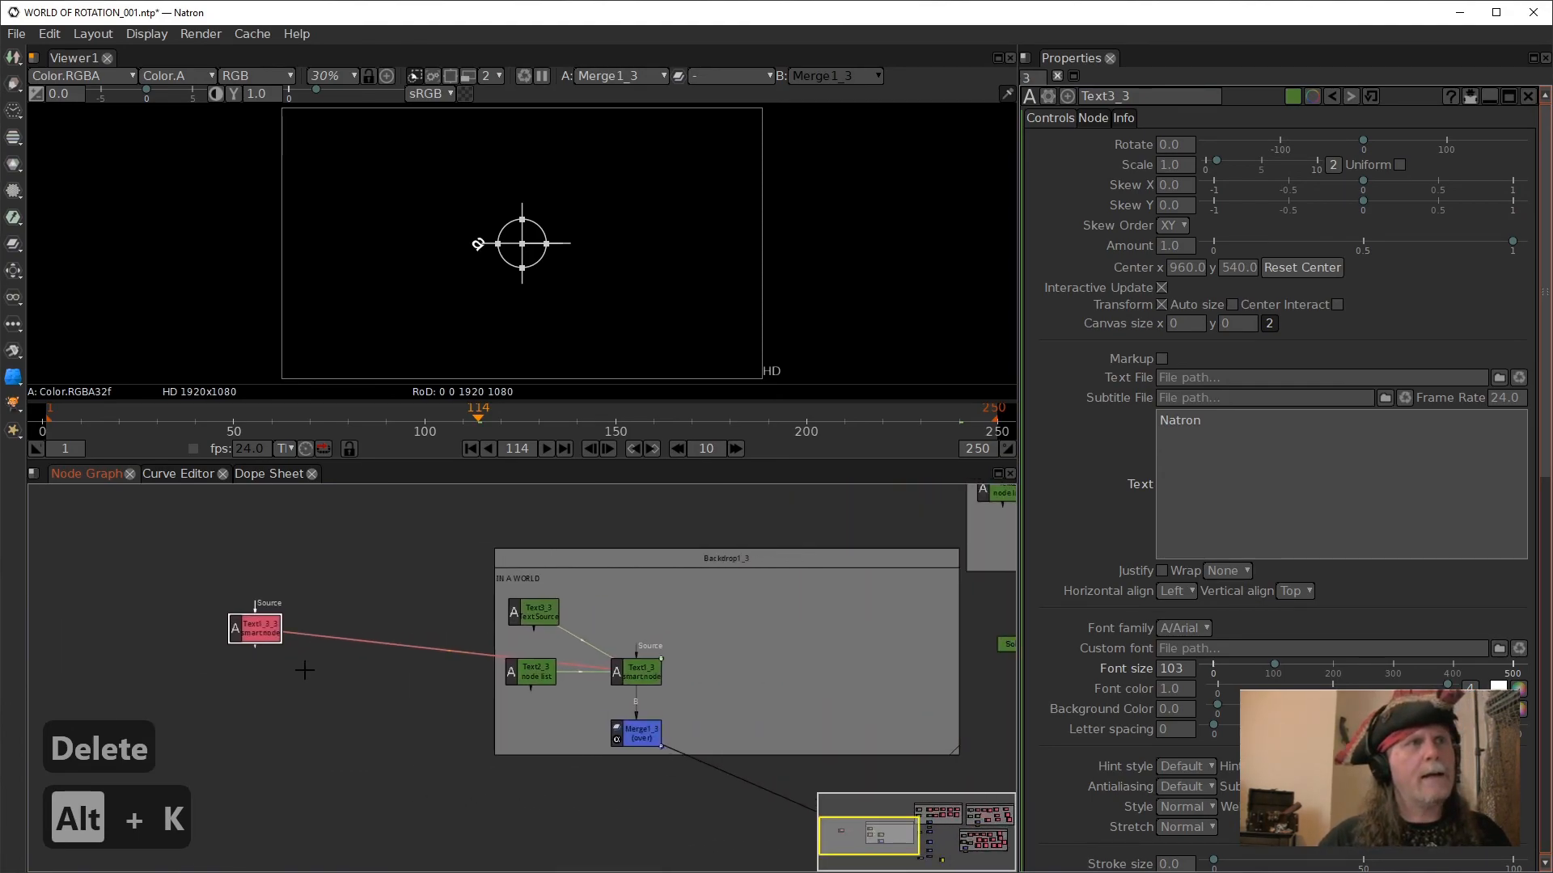
{"action": "mouse_move", "coordinate": [265, 633]}
{"action": "left_mouse_down"}
{"action": "mouse_move", "coordinate": [694, 612]}
{"action": "mouse_move", "coordinate": [435, 600]}
{"action": "left_mouse_up"}
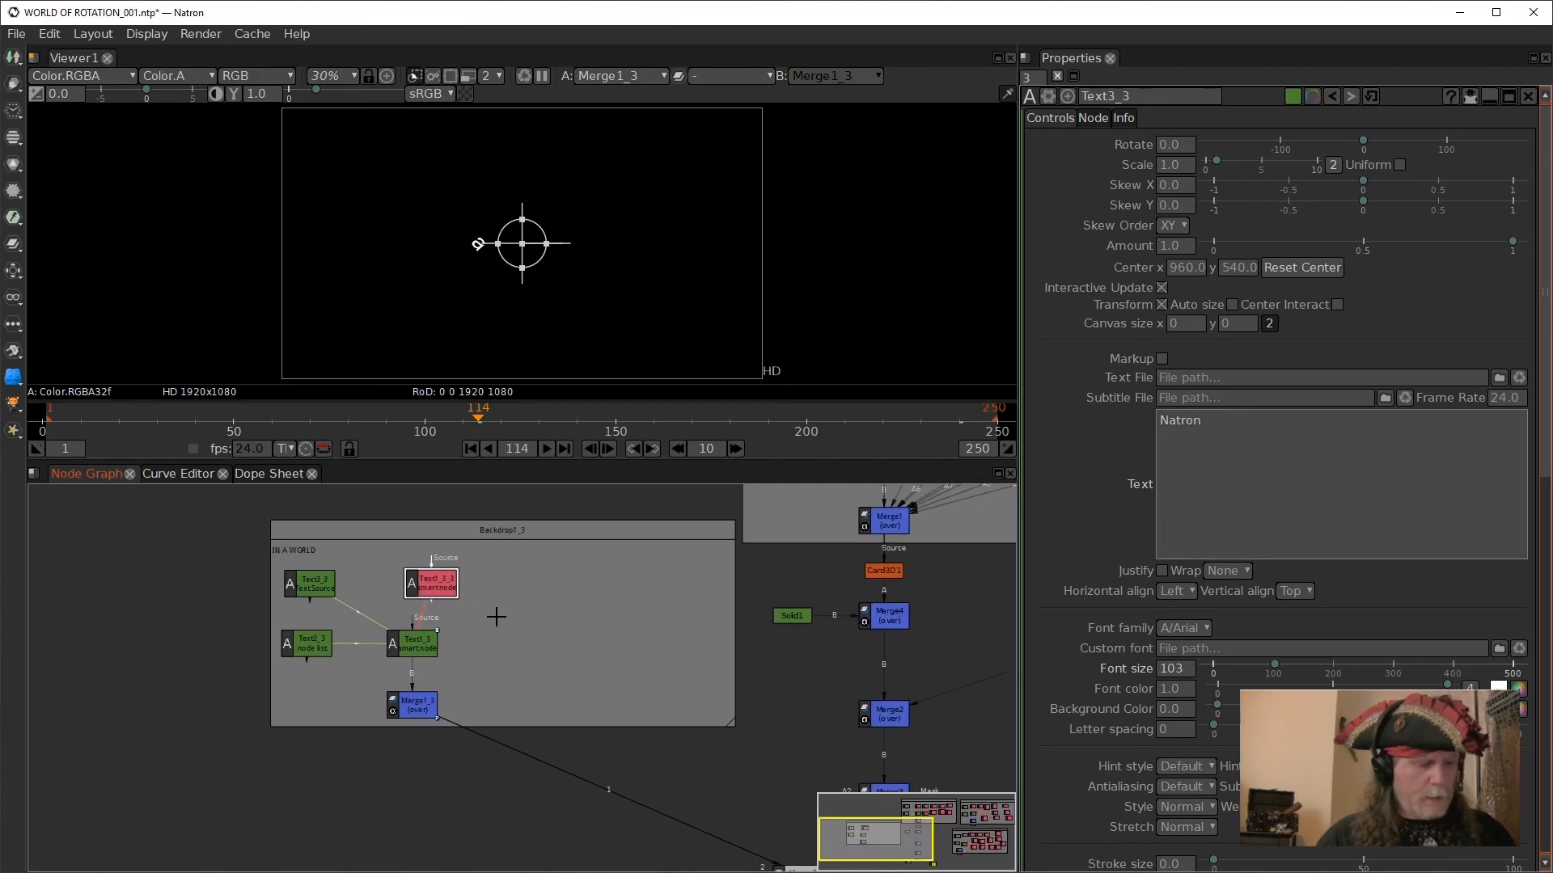
- Duplicate the Text1_3 clone six times and spread the overlapping copies apart inside Backdrop1_3
{"action": "key", "text": "alt+c"}
{"action": "key", "text": "alt+c"}
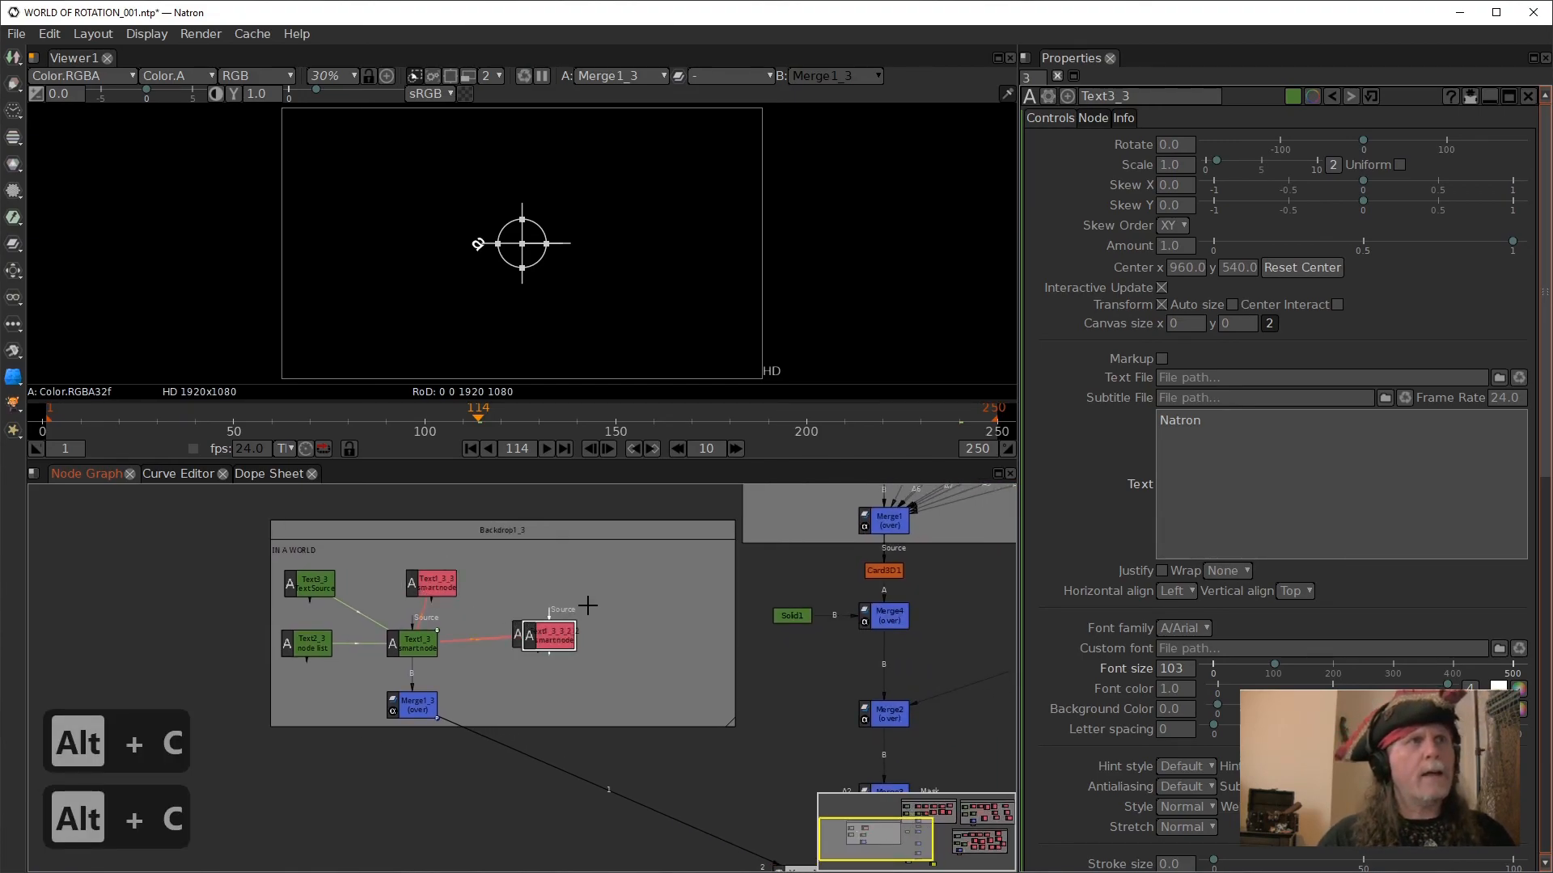
{"action": "key", "text": "alt+c"}
{"action": "key", "text": "alt+c"}
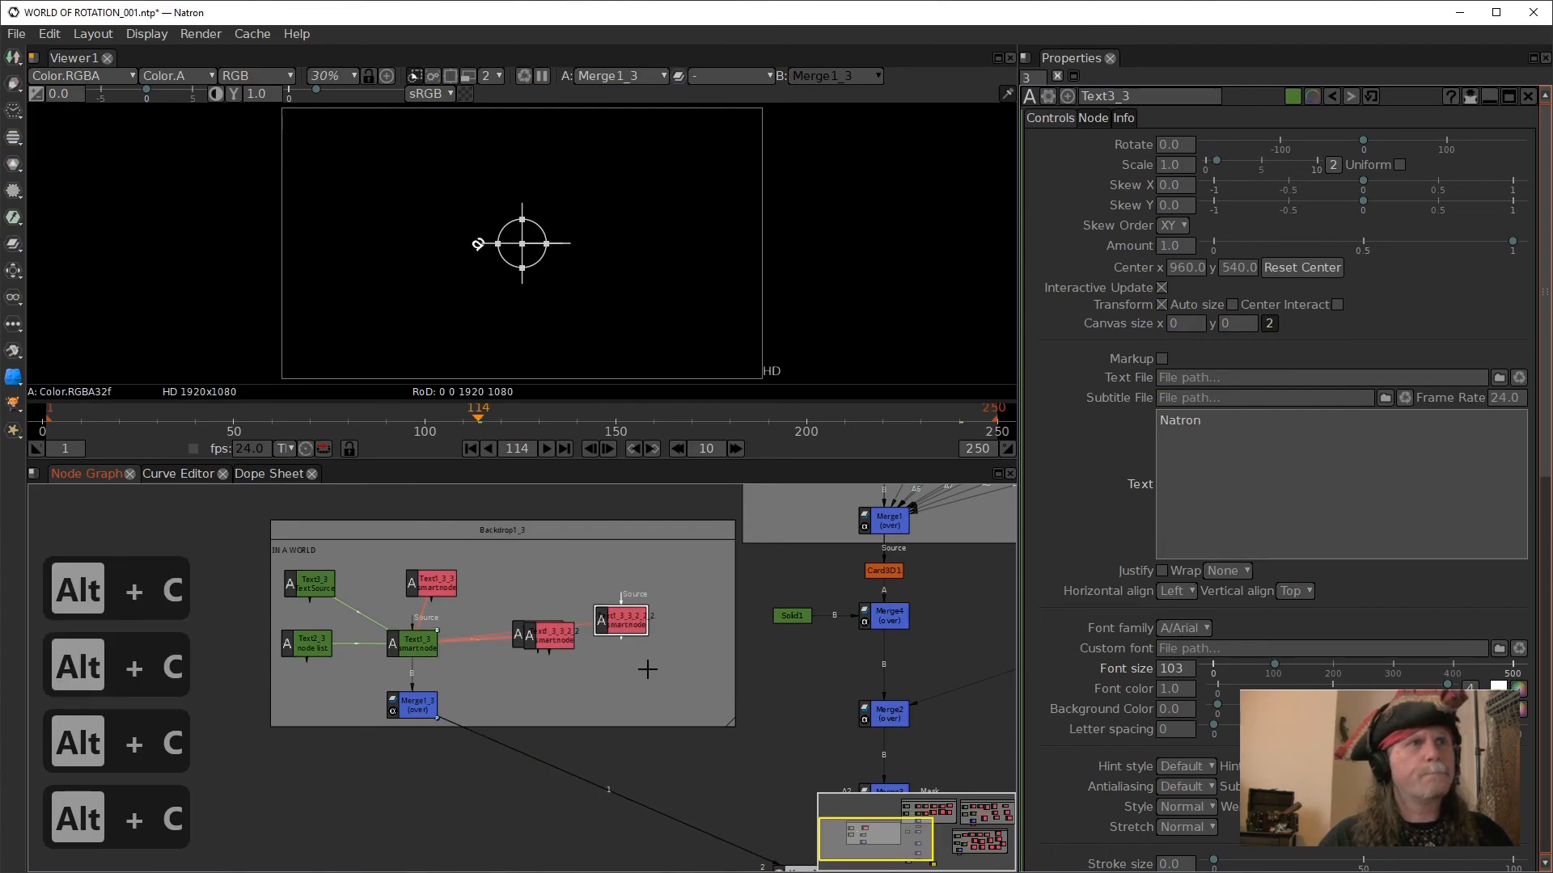
{"action": "key", "text": "alt+c"}
{"action": "key", "text": "alt+c"}
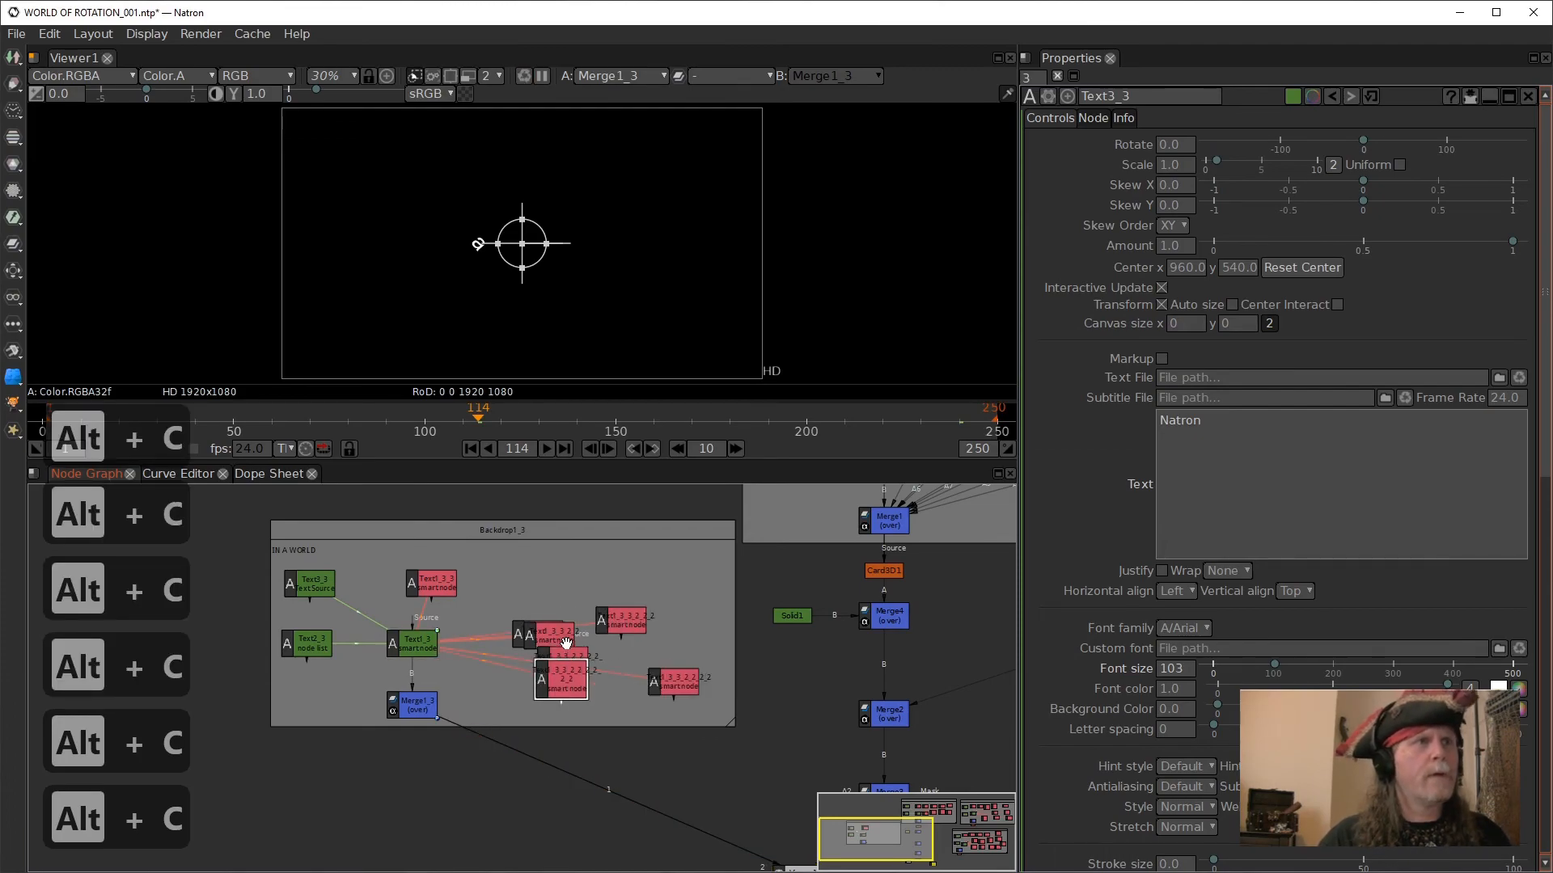
{"action": "left_click_drag", "start_coordinate": [556, 607], "coordinate": [536, 570]}
{"action": "left_click_drag", "start_coordinate": [572, 651], "coordinate": [587, 548]}
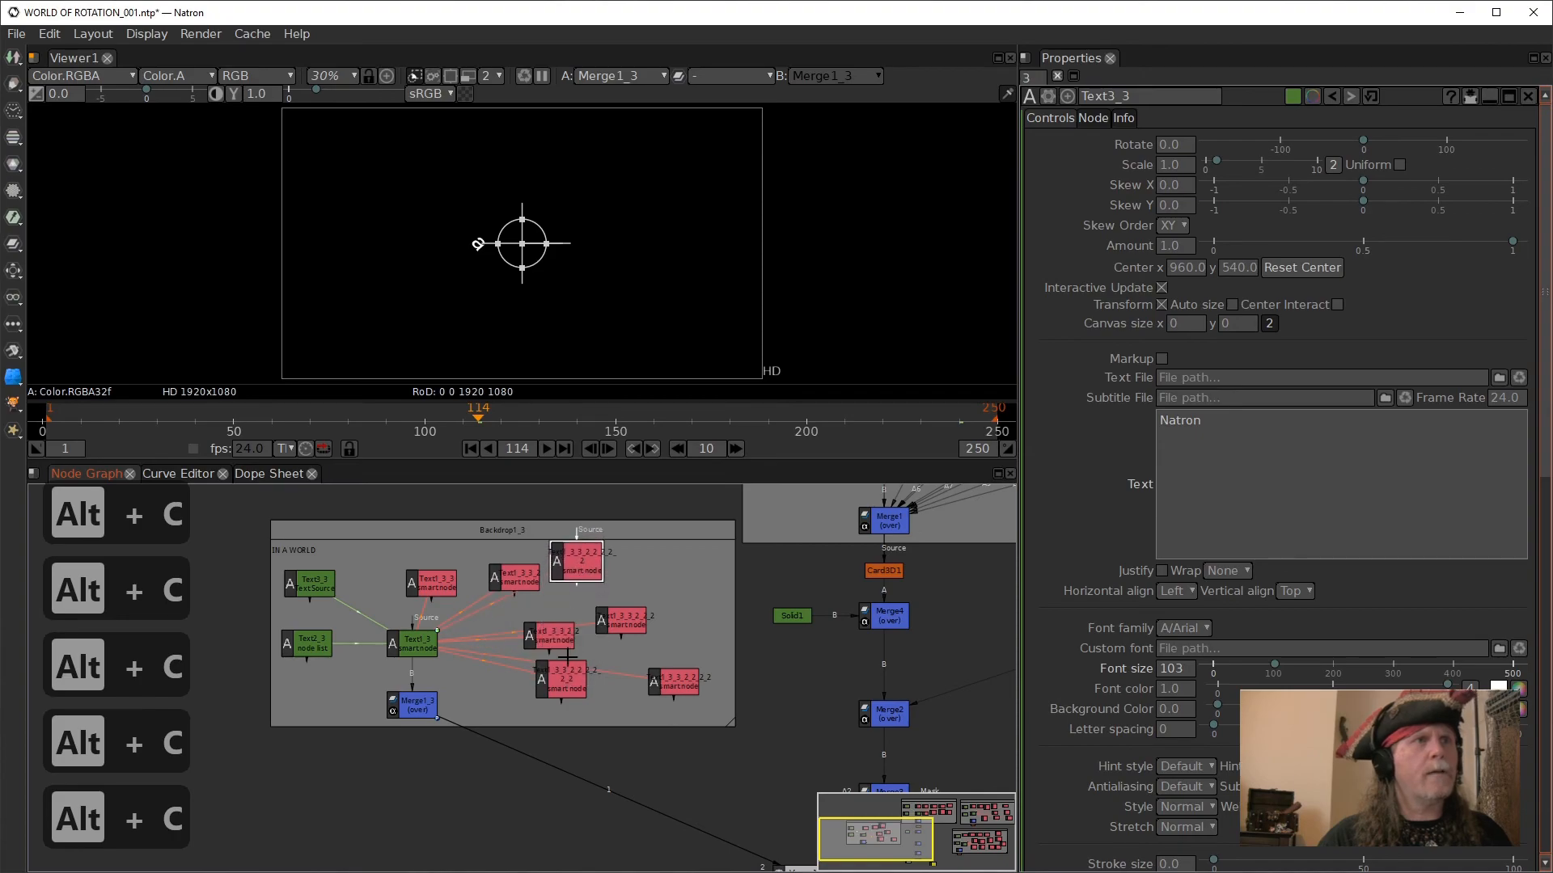
{"action": "left_click_drag", "start_coordinate": [584, 687], "coordinate": [534, 695]}
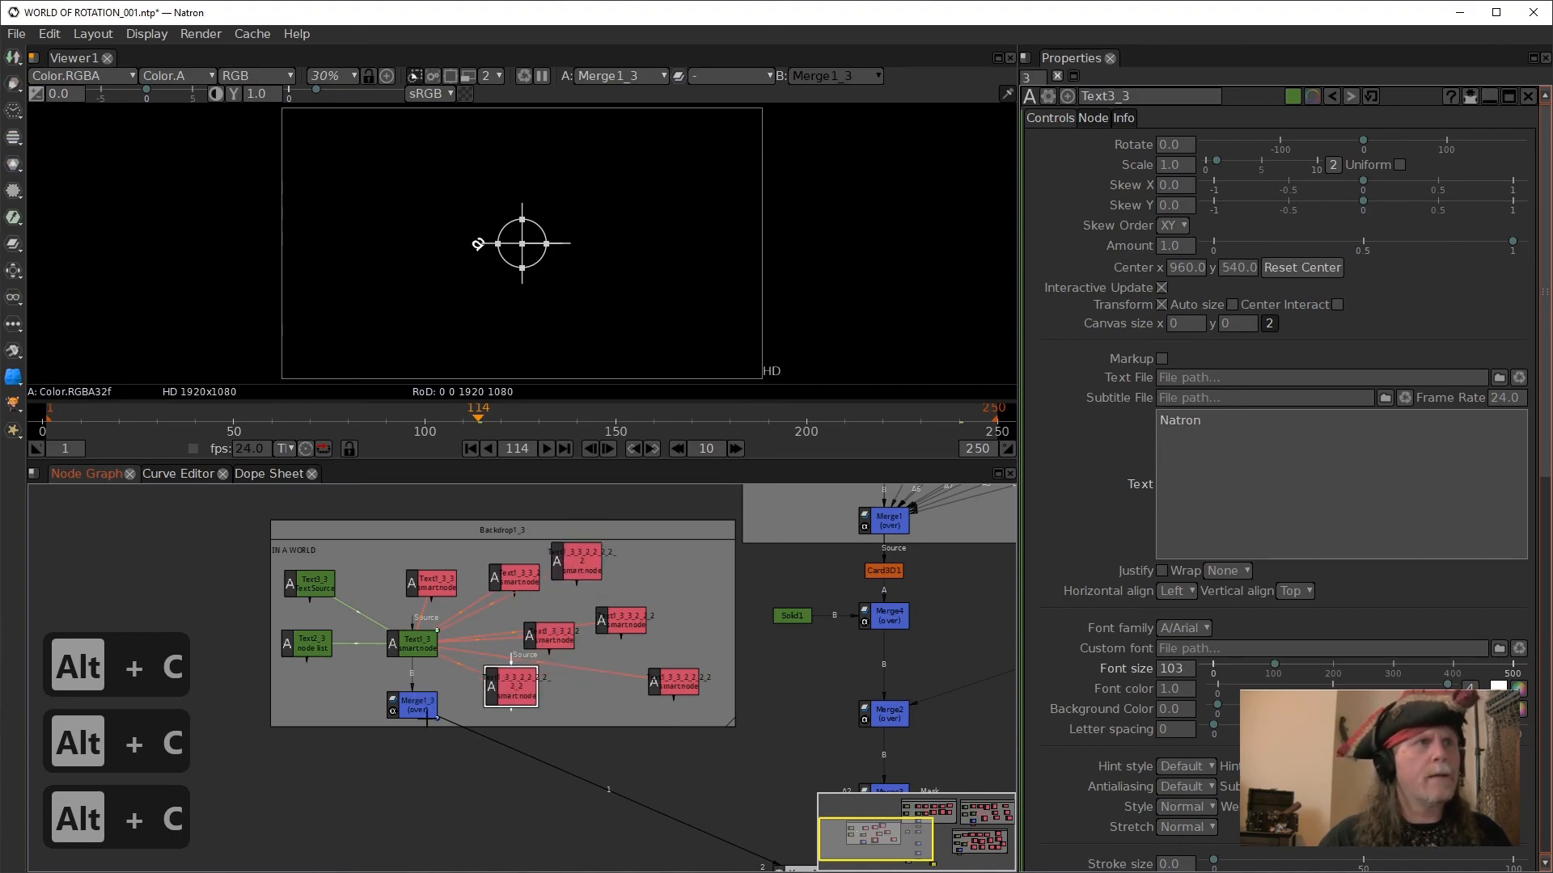
- Connect each of the cloned text nodes in Backdrop1_3 to its own A input of Merge1_3
{"action": "left_click", "coordinate": [399, 692]}
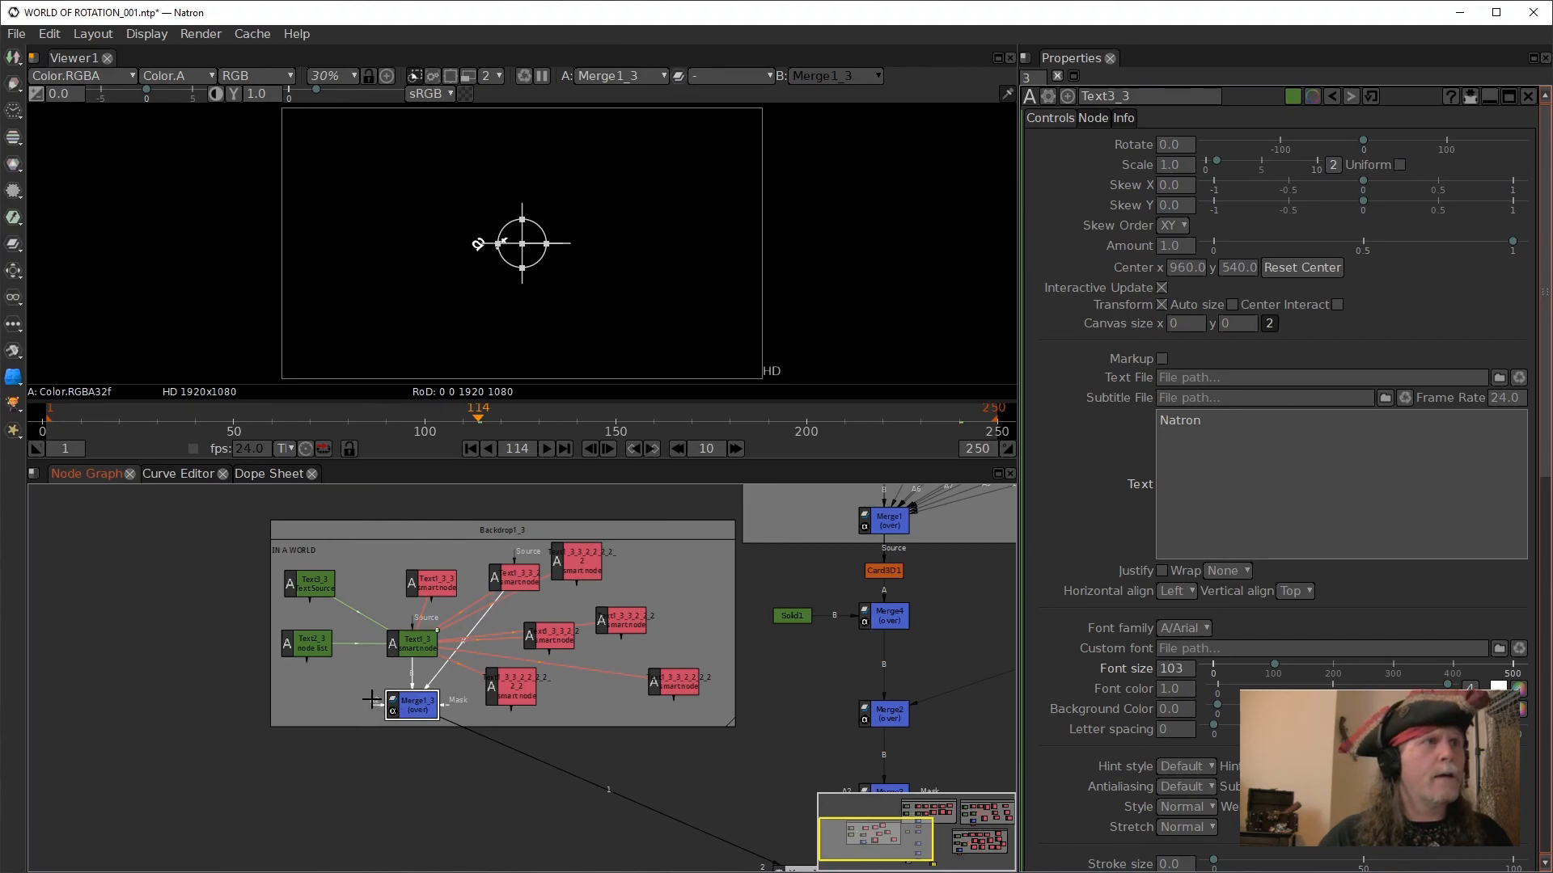
{"action": "left_click_drag", "start_coordinate": [439, 561], "coordinate": [439, 566]}
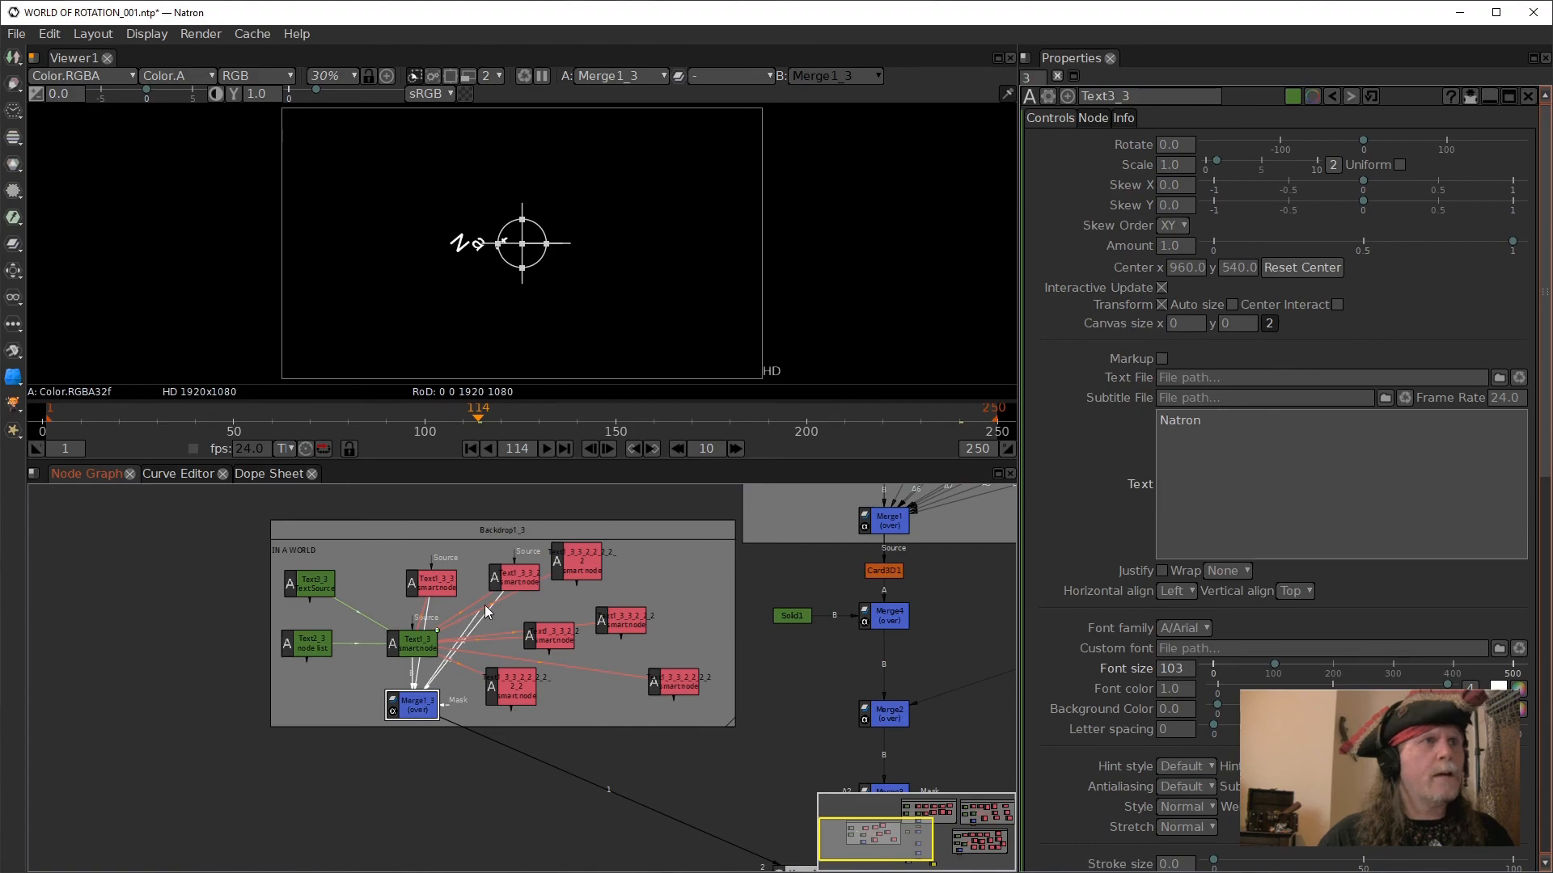
{"action": "left_click_drag", "start_coordinate": [376, 708], "coordinate": [631, 620]}
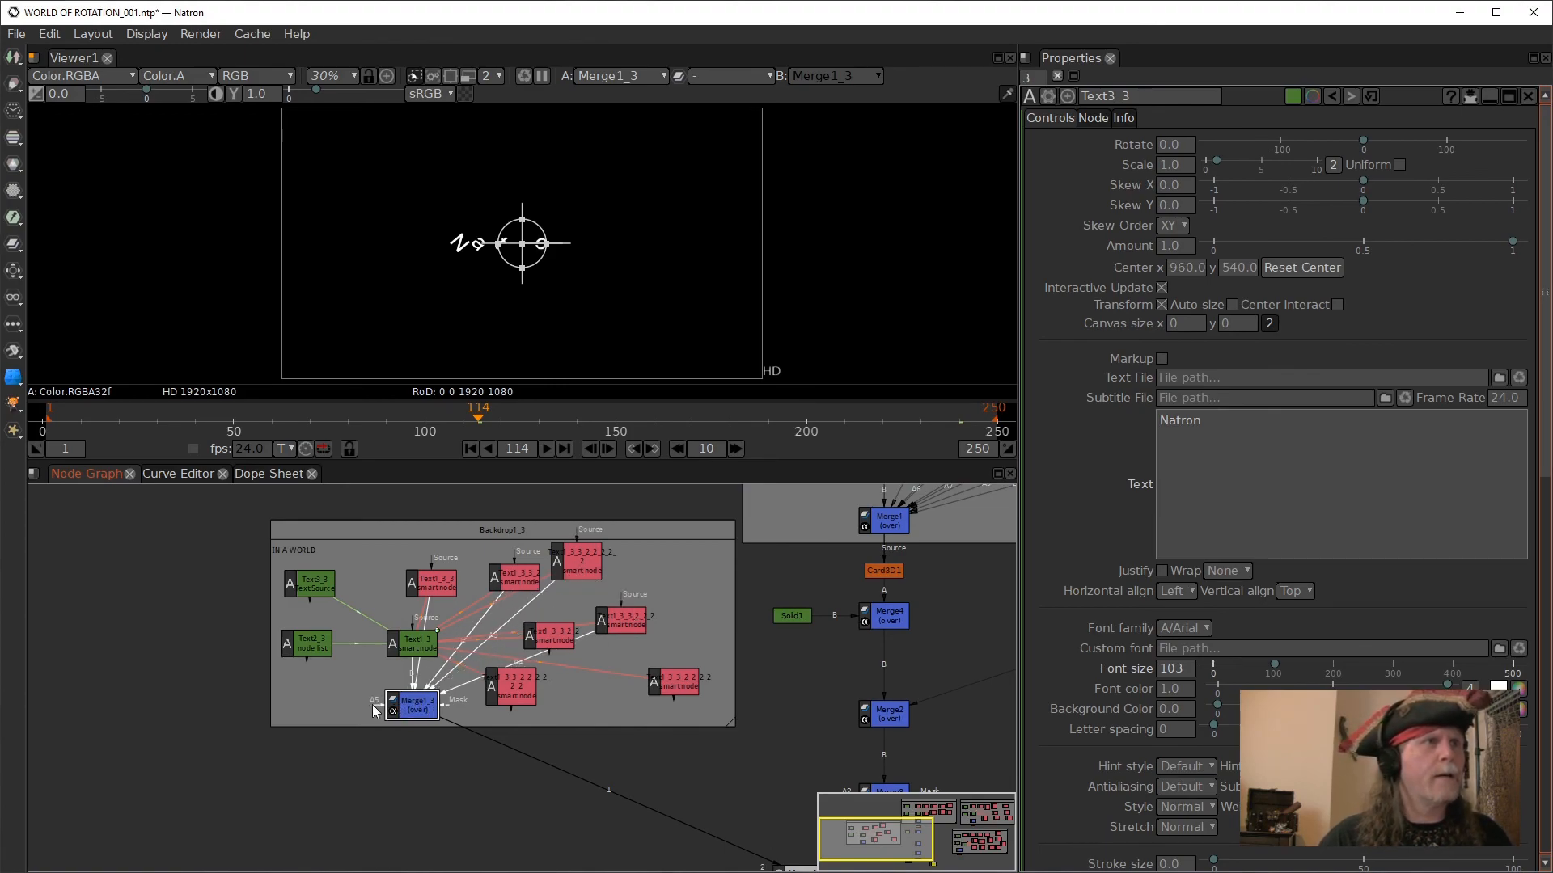
{"action": "left_click_drag", "start_coordinate": [542, 680], "coordinate": [554, 641]}
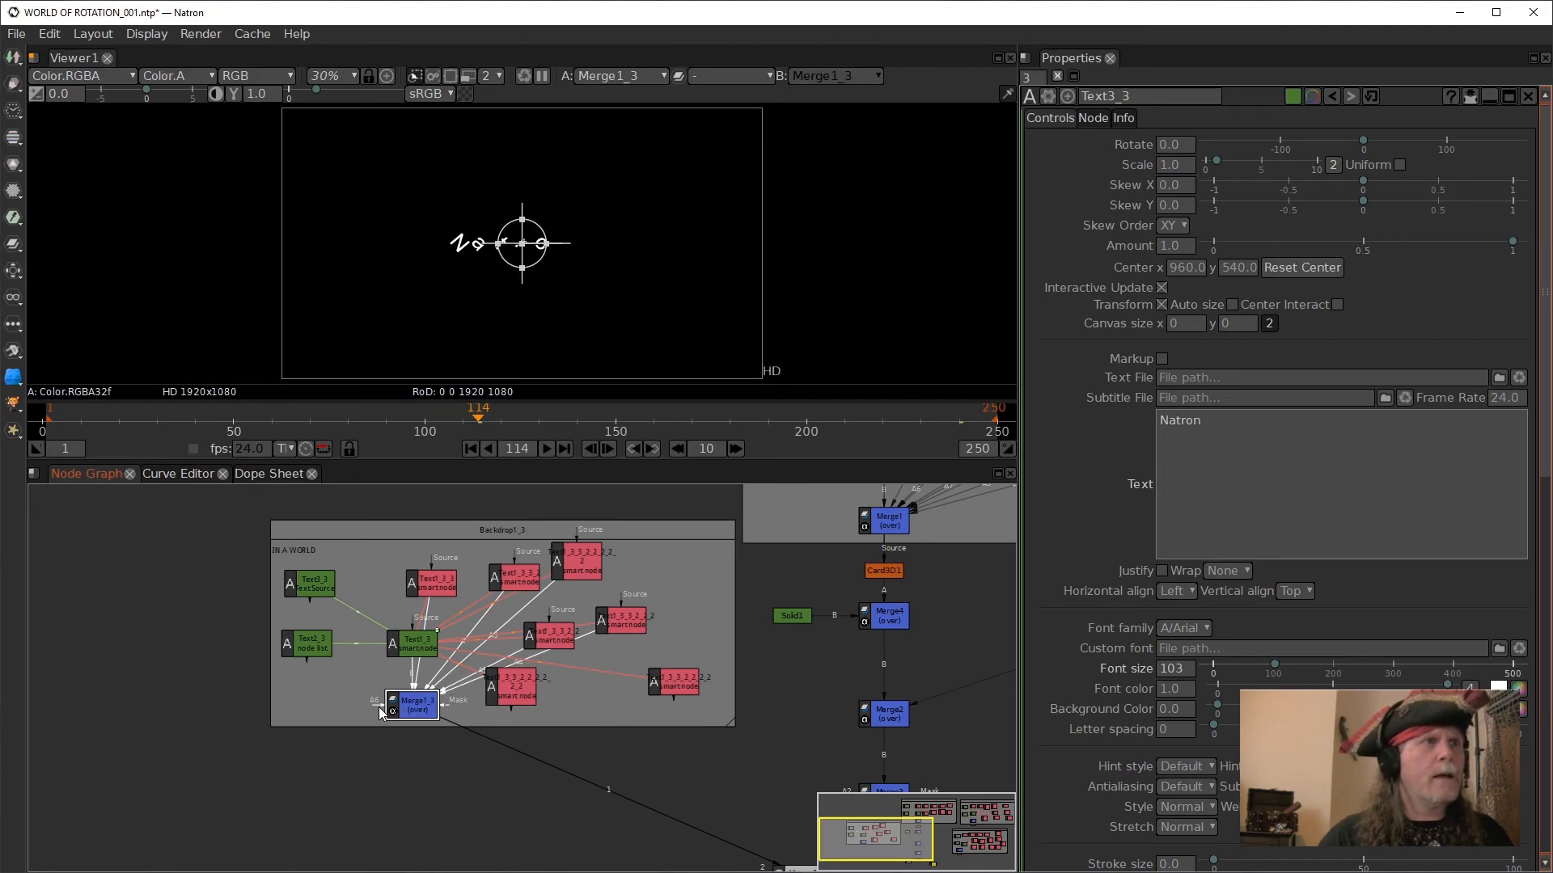
{"action": "left_click_drag", "start_coordinate": [379, 709], "coordinate": [673, 681]}
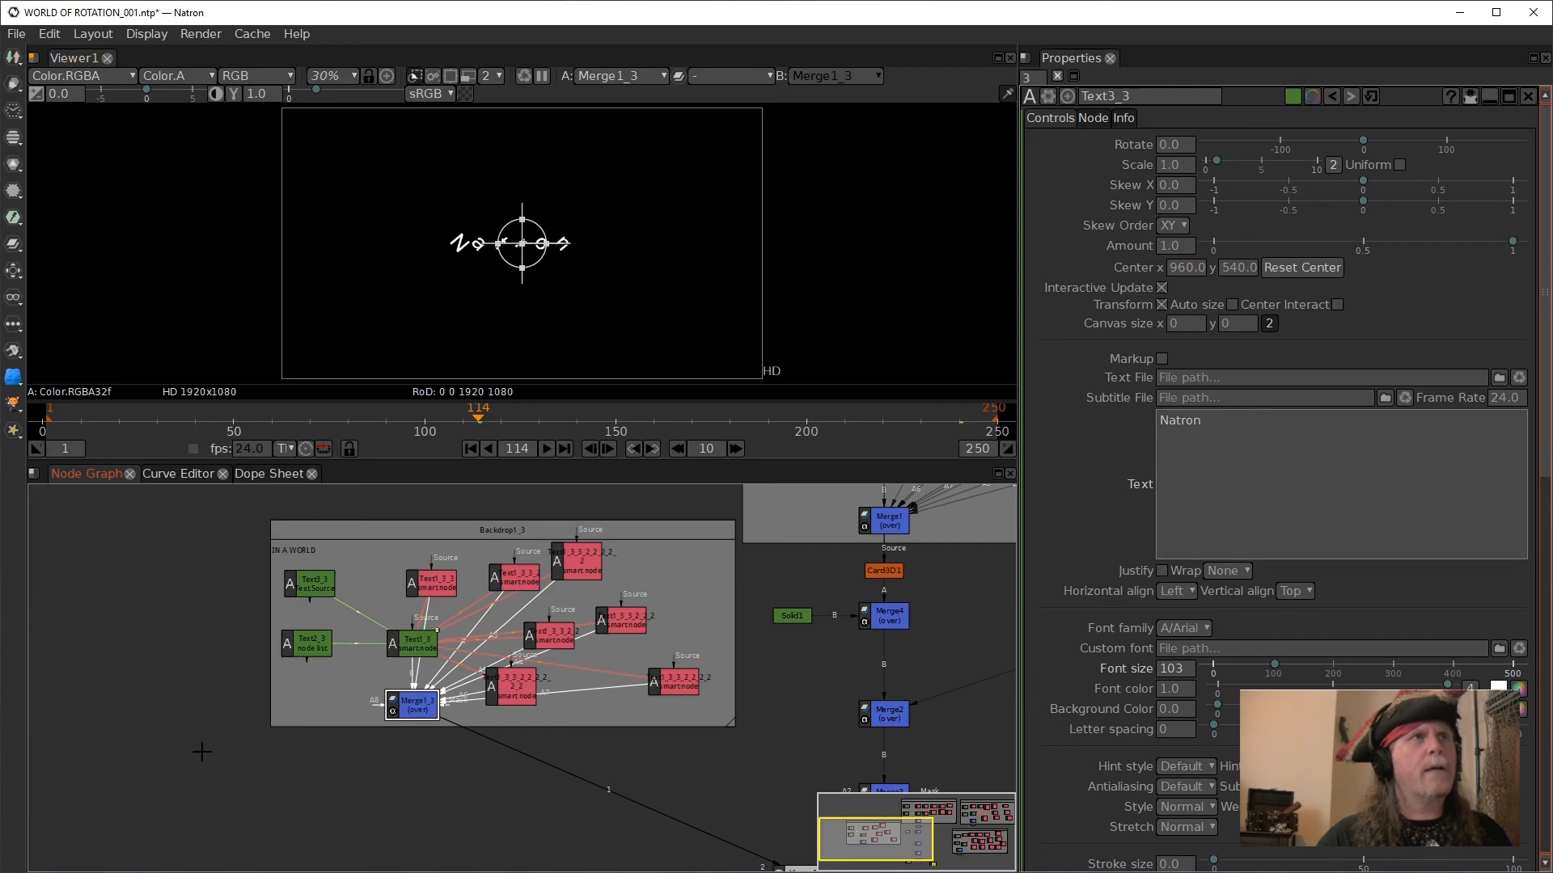
- Hide the viewer overlays, play the Merge1_3 text animation from the first frame, and stop playback
{"action": "right_click", "coordinate": [662, 239]}
{"action": "left_click", "coordinate": [732, 354]}
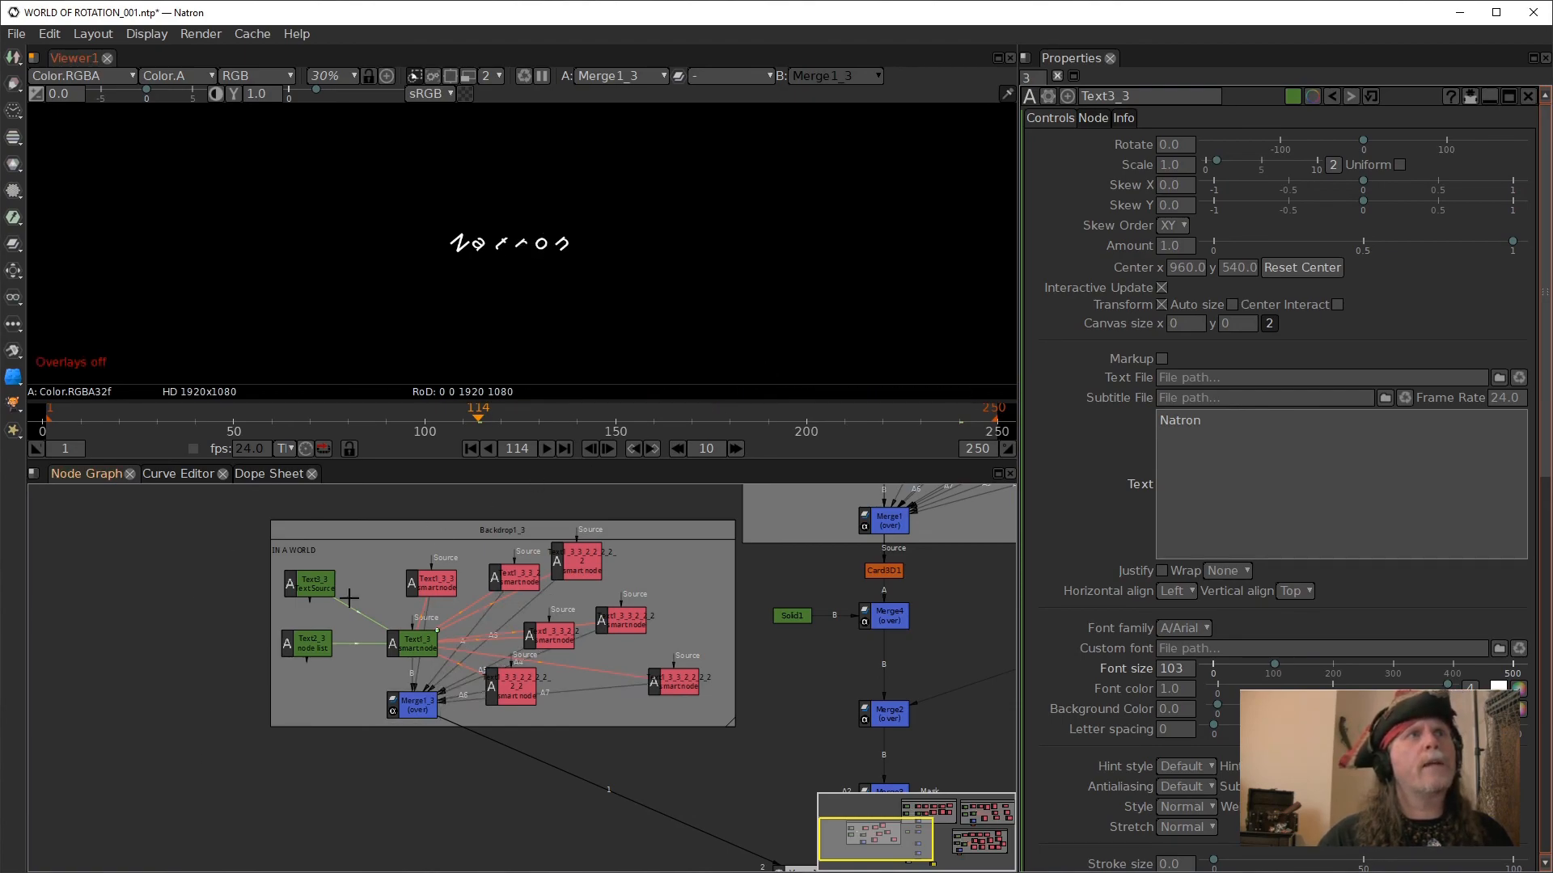
{"action": "left_click", "coordinate": [469, 449]}
{"action": "left_click", "coordinate": [551, 451]}
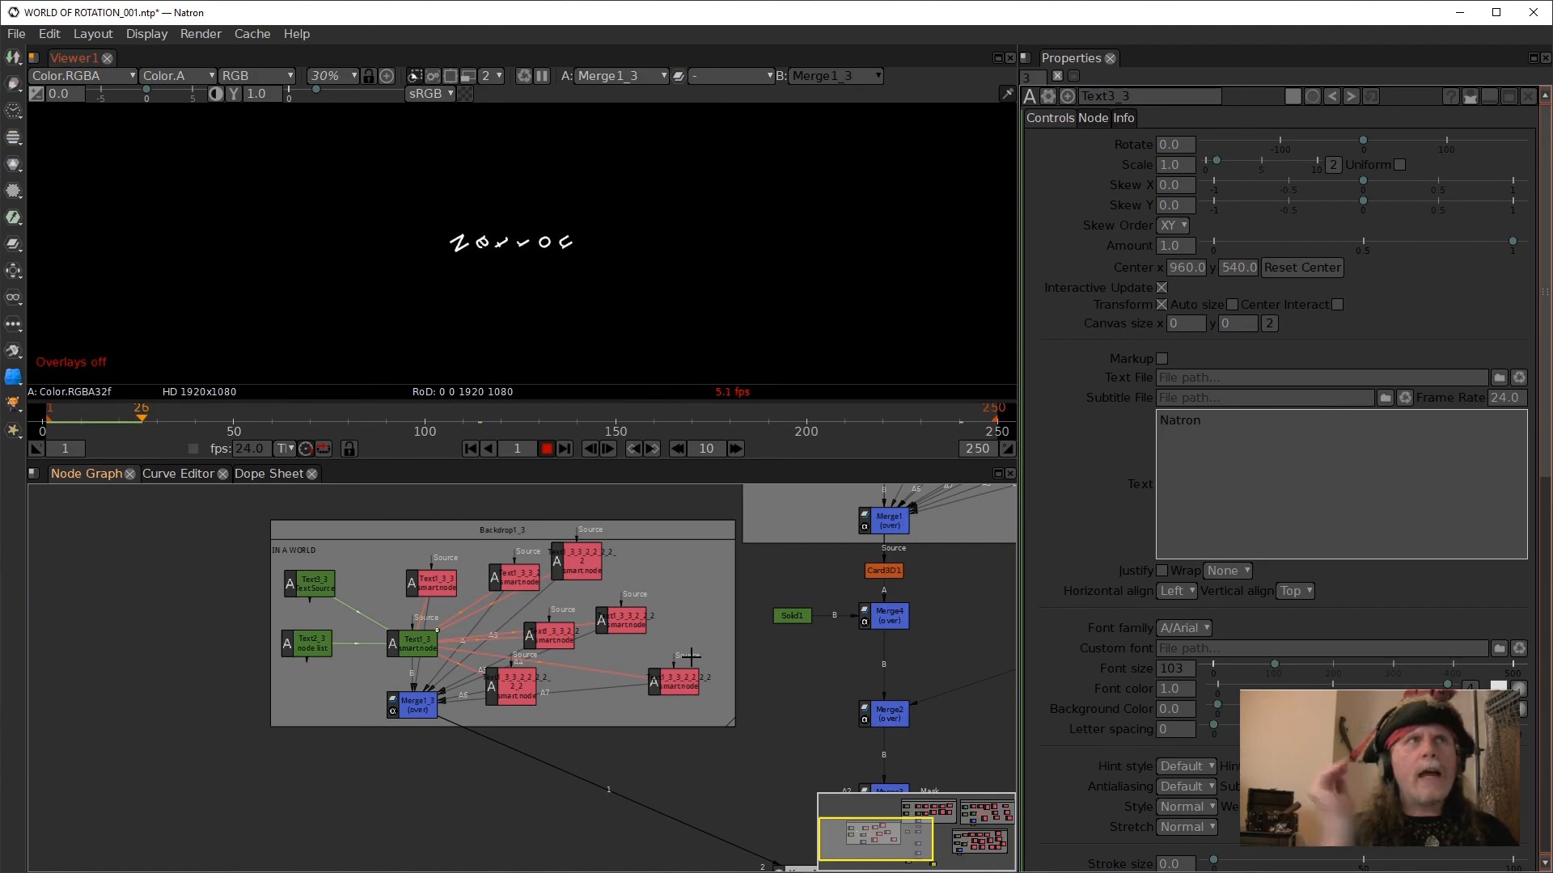
{"action": "left_click", "coordinate": [547, 449]}
- Connect Viewer1 to Shuffle1 at the end of the merge chain to show the composite's final output
{"action": "left_click_drag", "start_coordinate": [789, 699], "coordinate": [398, 494]}
{"action": "left_click_drag", "start_coordinate": [361, 641], "coordinate": [496, 648]}
{"action": "left_click_drag", "start_coordinate": [409, 672], "coordinate": [483, 714]}
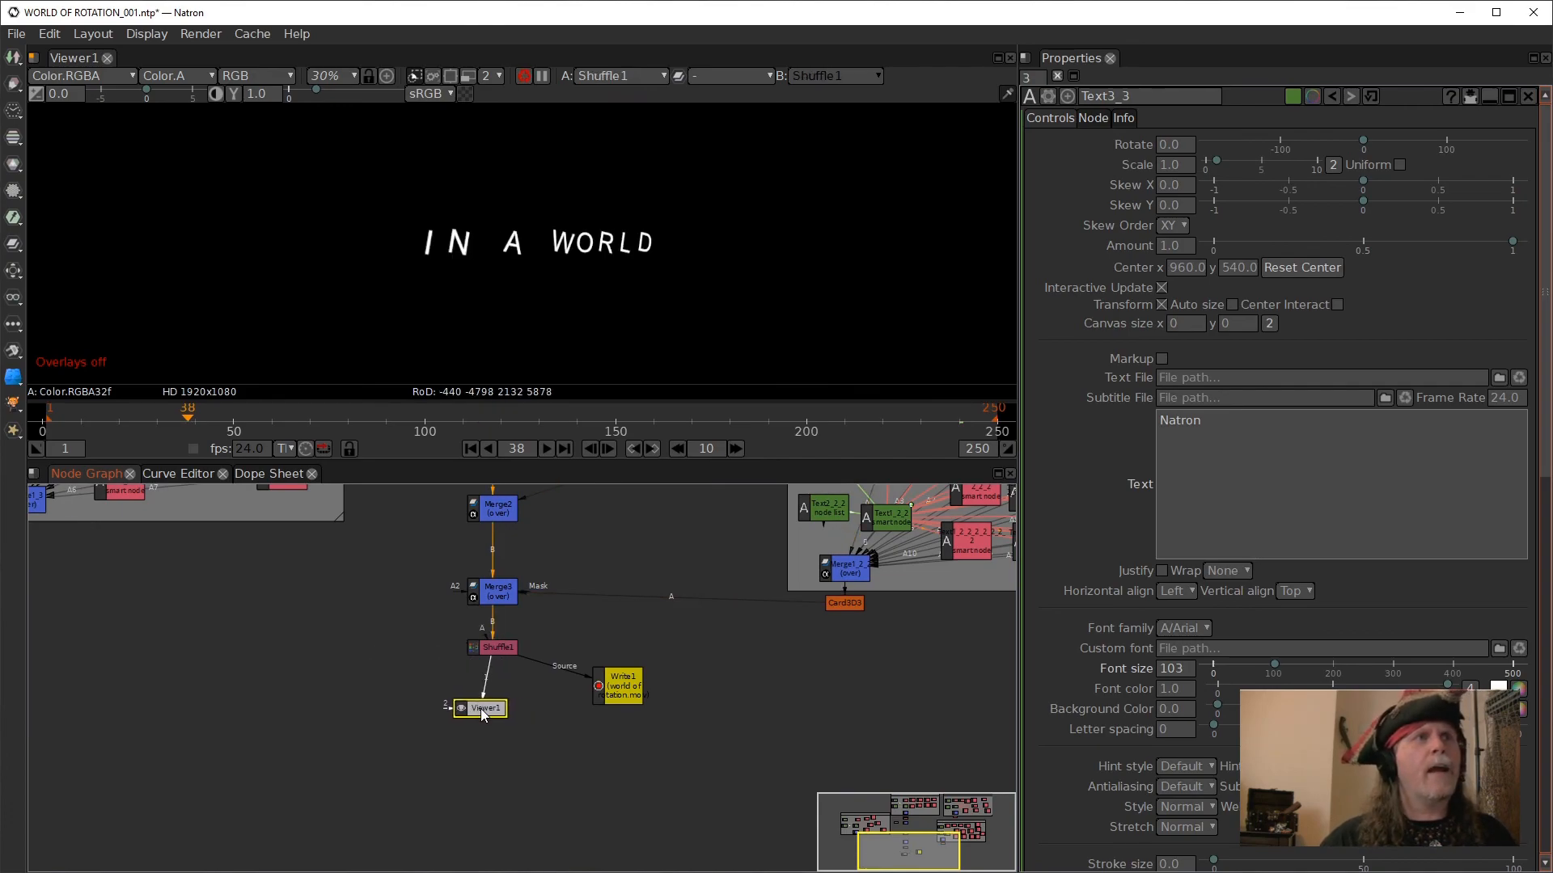
- Play the Shuffle1 output from the first frame, stop playback, and scrub the timeline to frame 195
{"action": "scroll", "coordinate": [550, 485], "scroll_direction": "up", "scroll_amount": 2}
{"action": "left_click", "coordinate": [477, 450]}
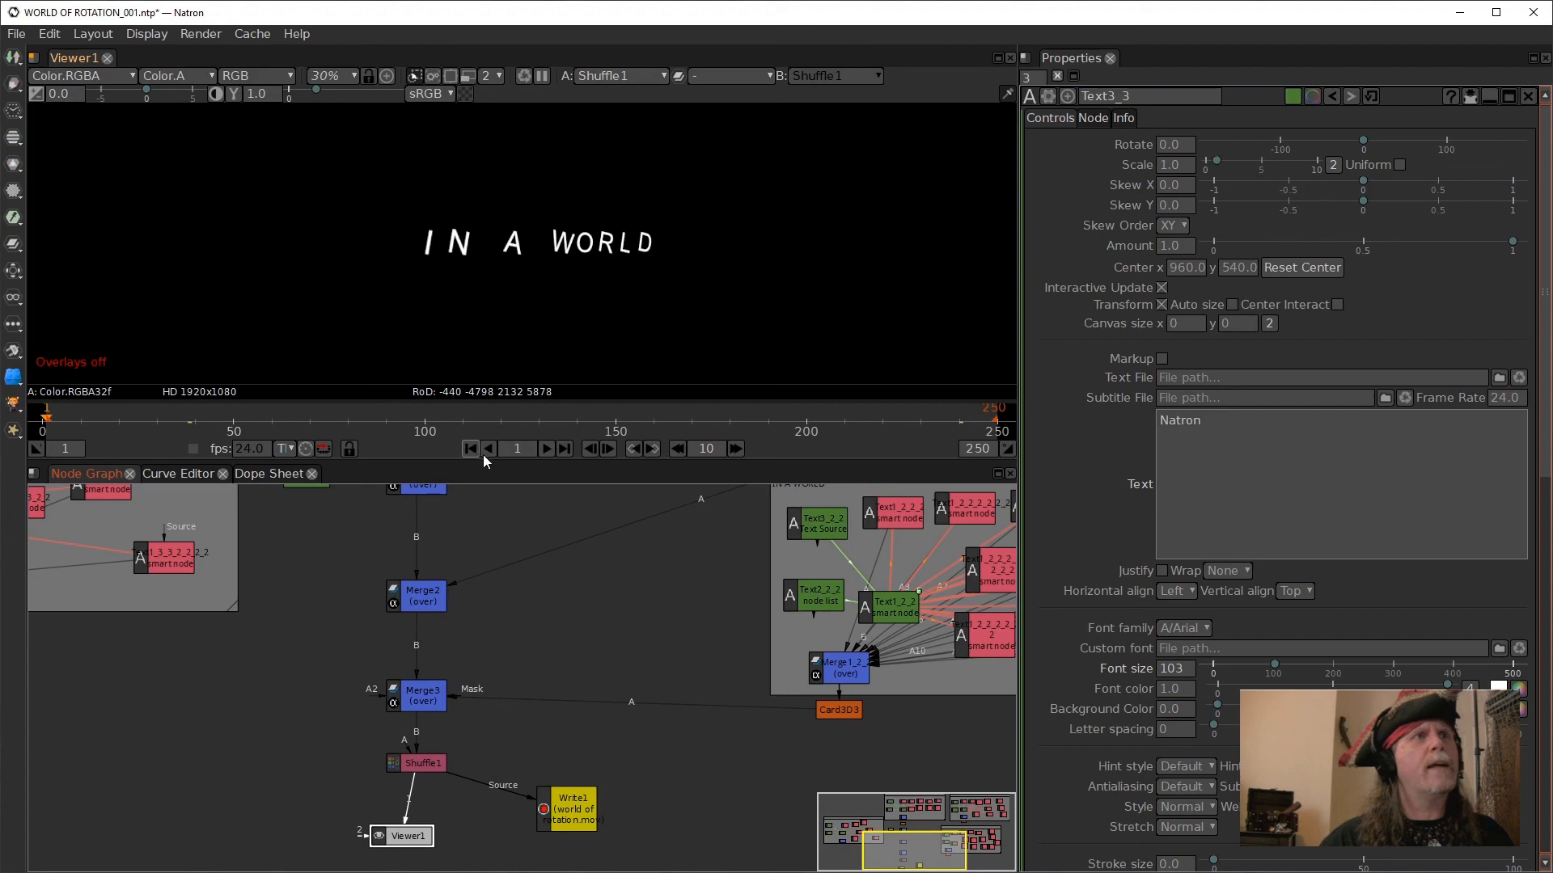
{"action": "left_click", "coordinate": [547, 448]}
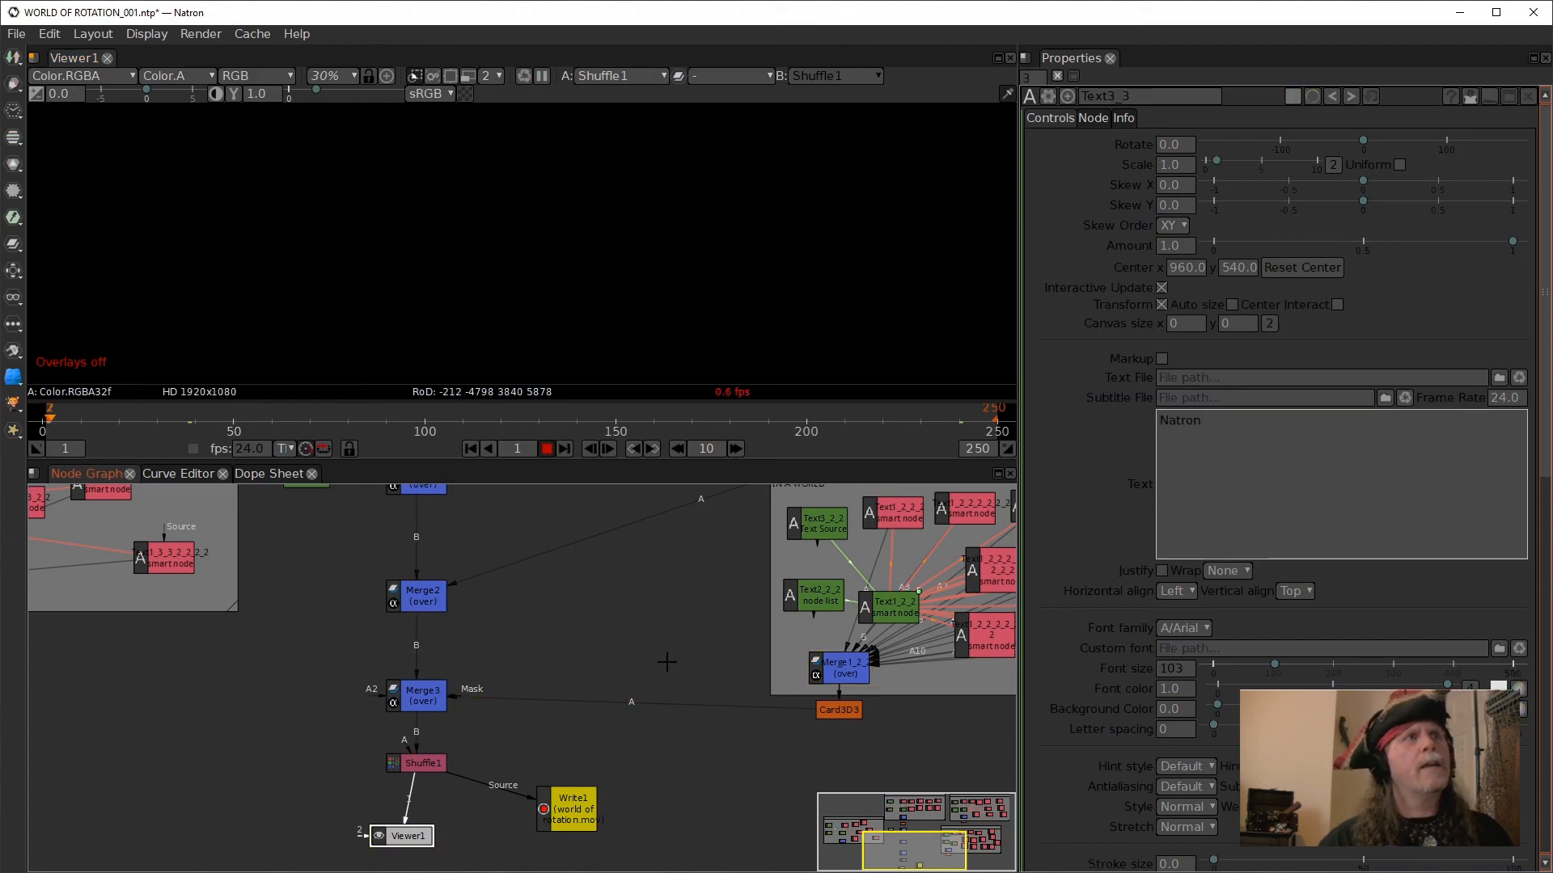
{"action": "scroll", "coordinate": [669, 324], "scroll_direction": "up", "scroll_amount": 2}
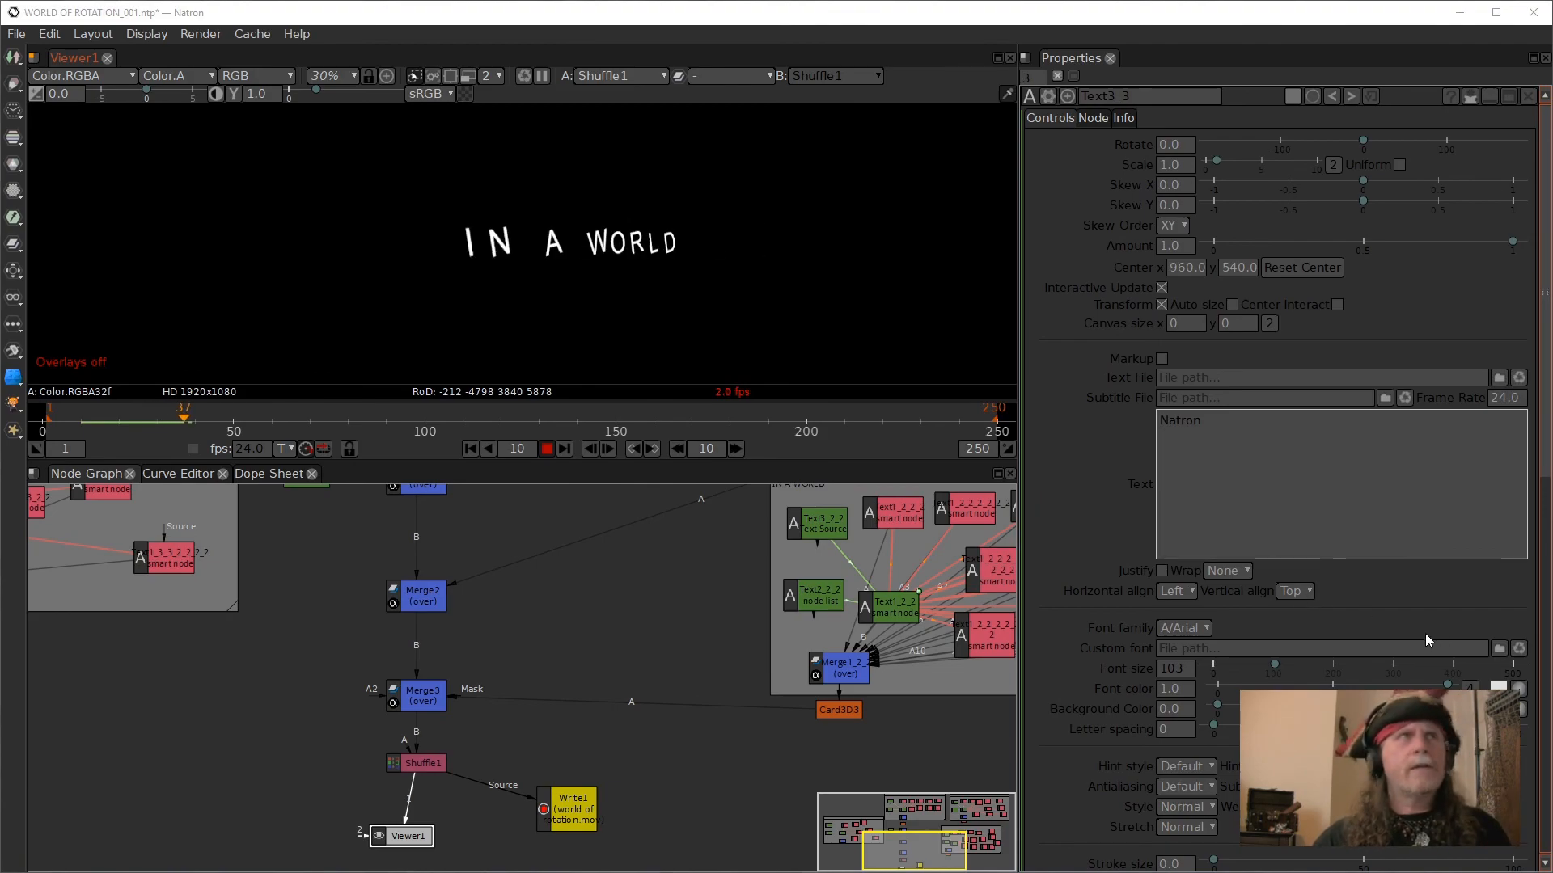
{"action": "left_click", "coordinate": [546, 450]}
{"action": "left_click_drag", "start_coordinate": [206, 423], "coordinate": [787, 422]}
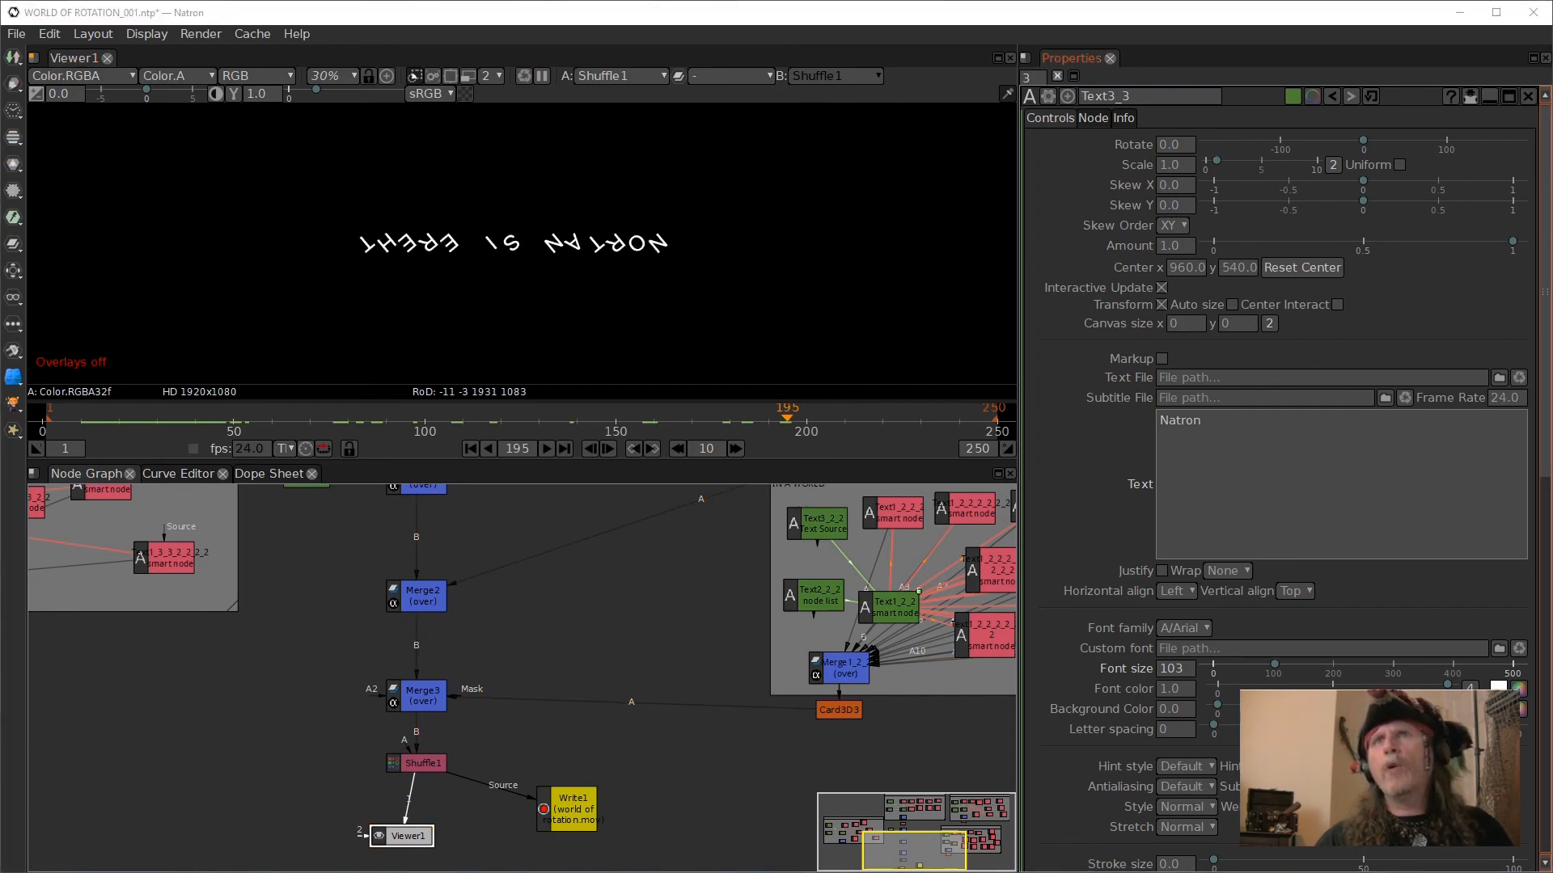